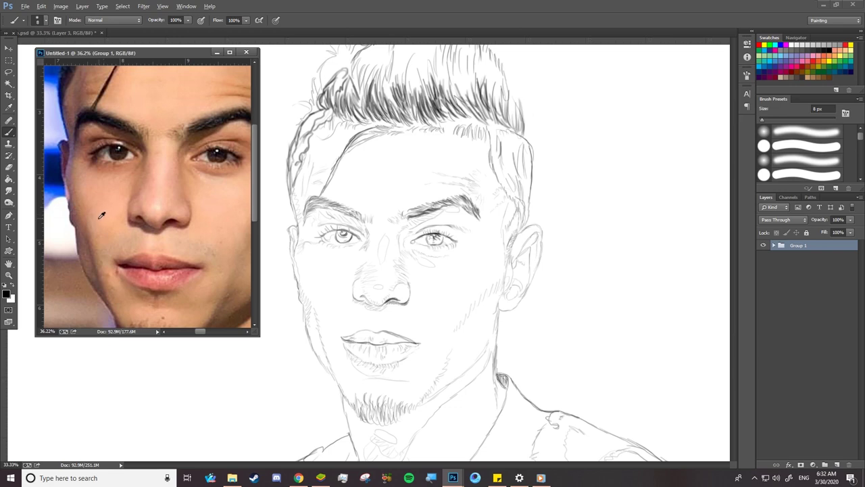
Step: Sample the skin tone from the reference photo and enable Transfer in the brush settings
{"action": "left_click", "coordinate": [102, 215], "text": "alt"}
{"action": "right_click", "coordinate": [417, 275]}
{"action": "left_click", "coordinate": [58, 21]}
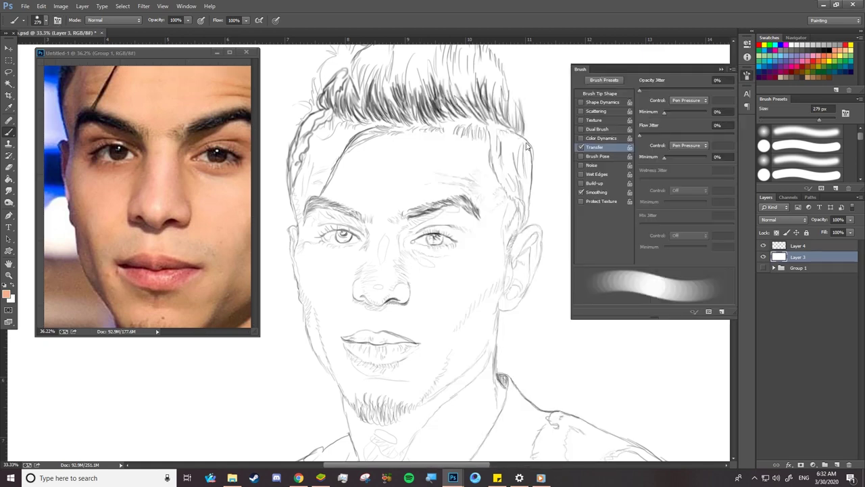
{"action": "left_click", "coordinate": [580, 149]}
{"action": "left_click", "coordinate": [689, 146]}
Step: Set the brush's opacity and flow to Pen Pressure, then resample the photo's skin tone
{"action": "left_click", "coordinate": [690, 102]}
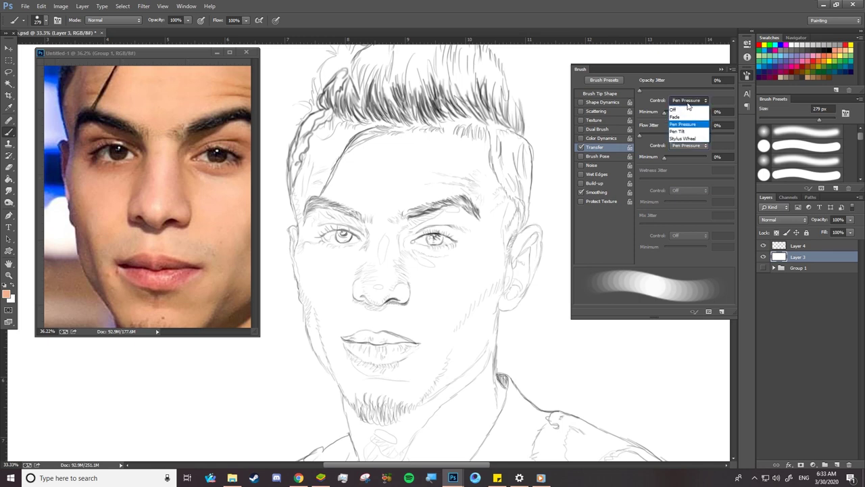
{"action": "left_click", "coordinate": [687, 101]}
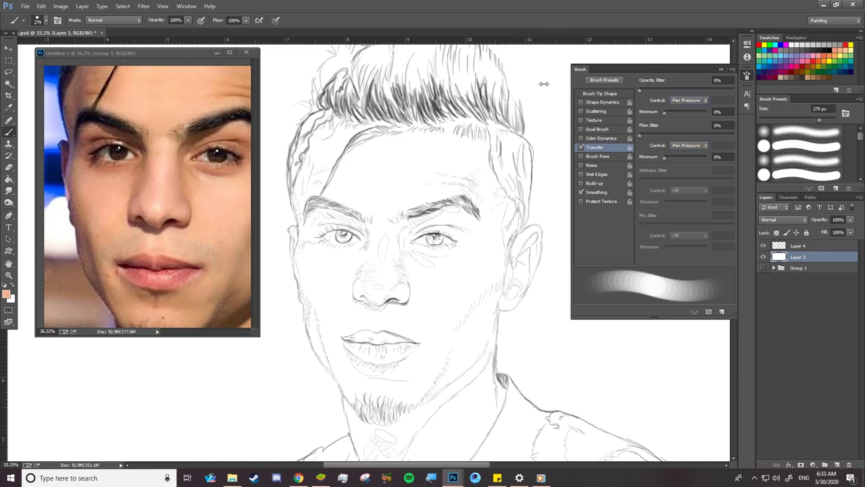
{"action": "left_click", "coordinate": [686, 101]}
{"action": "left_click", "coordinate": [667, 110]}
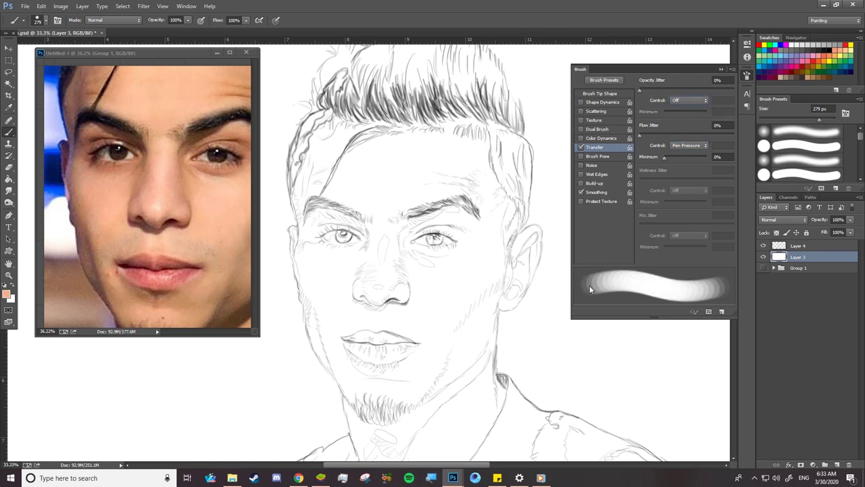
{"action": "left_click", "coordinate": [683, 124]}
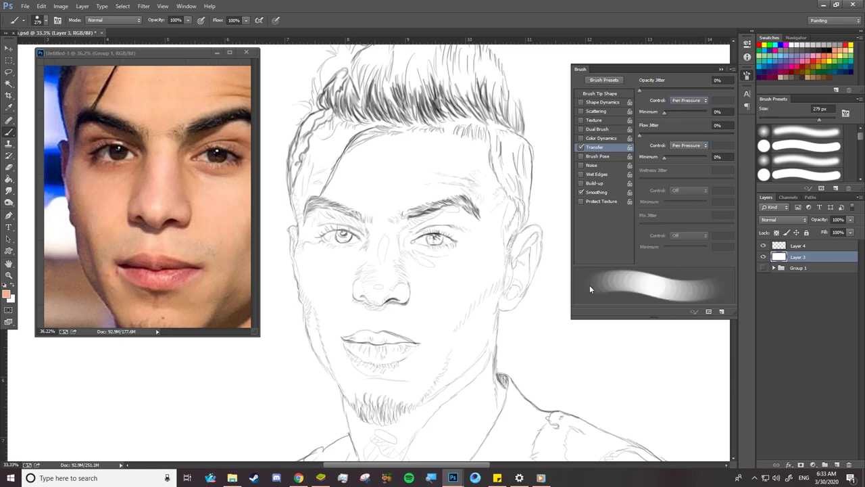
{"action": "left_click", "coordinate": [684, 147]}
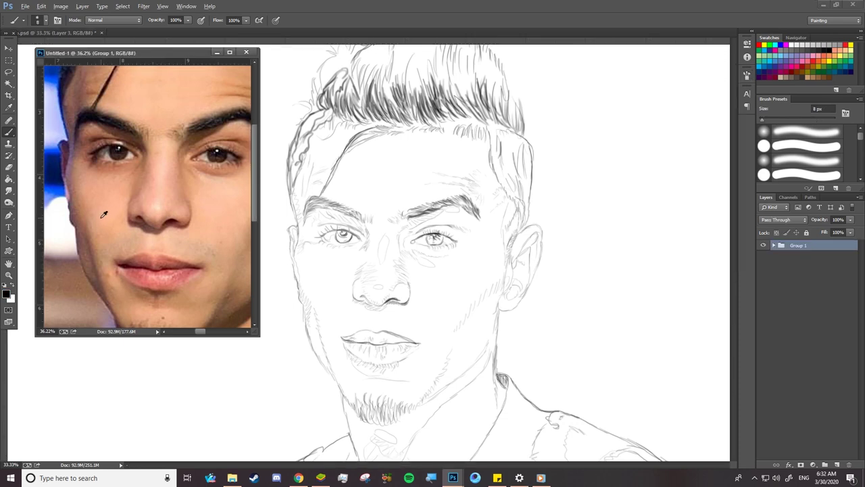
{"action": "left_click", "coordinate": [102, 215], "text": "alt"}
{"action": "left_click_drag", "start_coordinate": [102, 215], "coordinate": [103, 215]}
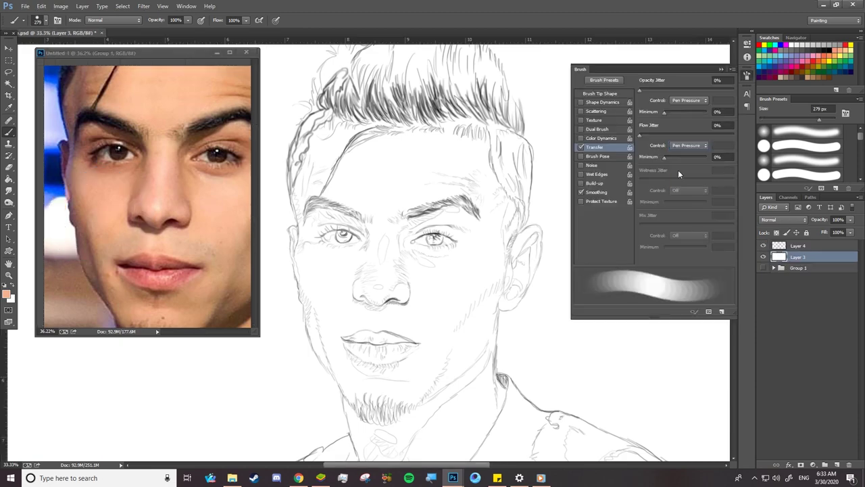
Step: Paint a flat skin-tone base over the forehead, face, neck and collar with a large brush
{"action": "left_click_drag", "start_coordinate": [406, 140], "coordinate": [379, 270]}
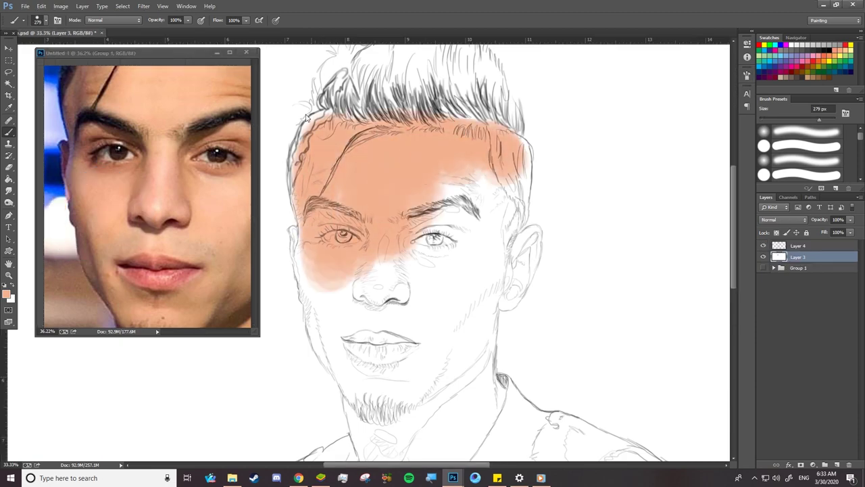
{"action": "left_click_drag", "start_coordinate": [473, 149], "coordinate": [473, 263]}
{"action": "key", "text": "bracketright"}
{"action": "left_click_drag", "start_coordinate": [440, 405], "coordinate": [333, 326]}
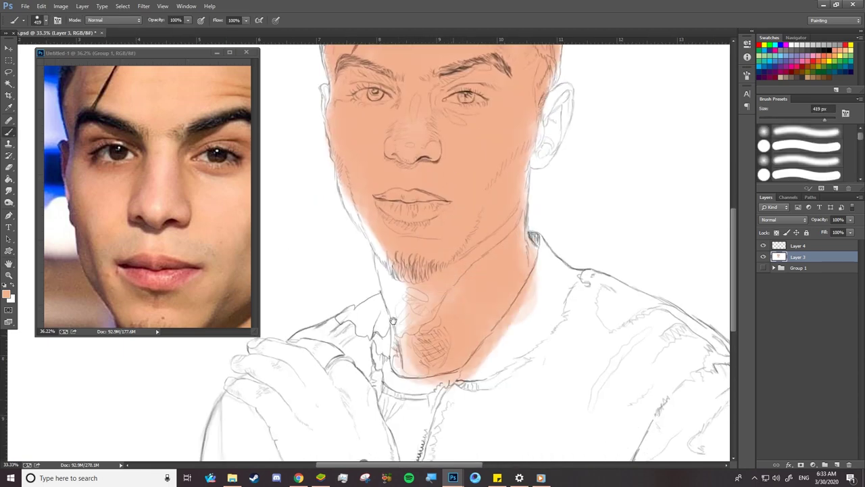
{"action": "right_click", "coordinate": [436, 96]}
{"action": "left_click", "coordinate": [337, 171]}
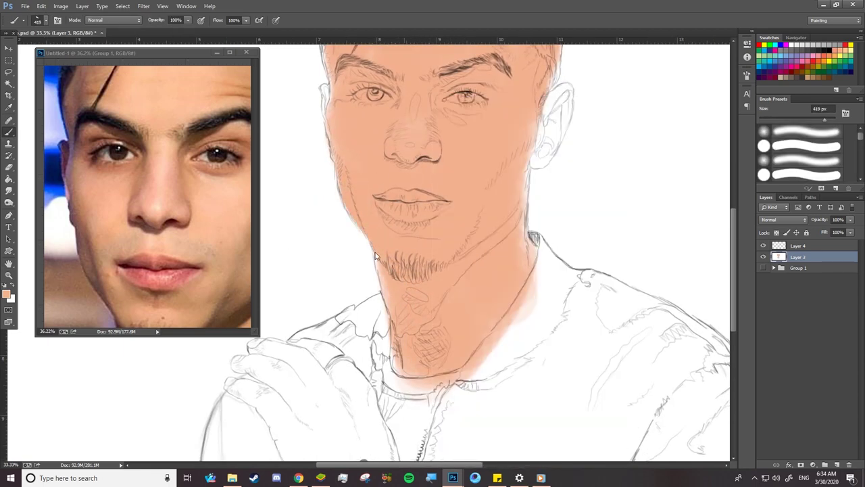
{"action": "left_click_drag", "start_coordinate": [375, 250], "coordinate": [483, 232]}
{"action": "left_click_drag", "start_coordinate": [474, 159], "coordinate": [492, 128]}
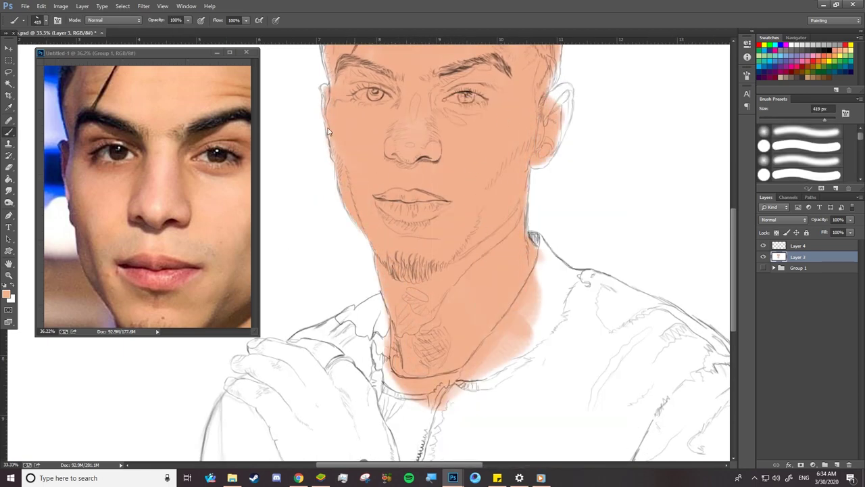
Step: Pan to the ear and neck, switch to a 50 px brush, and enlarge the reference hair
{"action": "scroll", "coordinate": [327, 125], "scroll_direction": "up", "scroll_amount": 5}
{"action": "right_click", "coordinate": [518, 122]}
{"action": "key", "text": "Escape"}
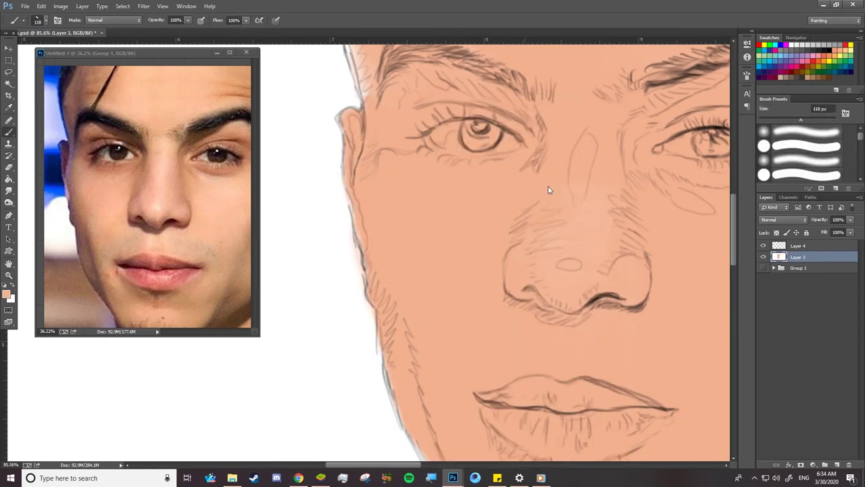
{"action": "scroll", "coordinate": [455, 229], "scroll_direction": "up", "scroll_amount": 5}
{"action": "scroll", "coordinate": [440, 270], "scroll_direction": "right", "scroll_amount": 5}
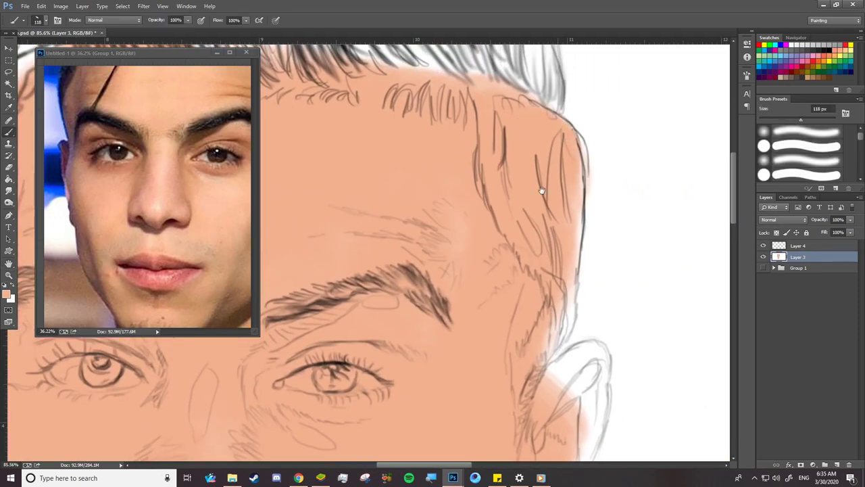
{"action": "left_click_drag", "start_coordinate": [513, 318], "coordinate": [411, 231]}
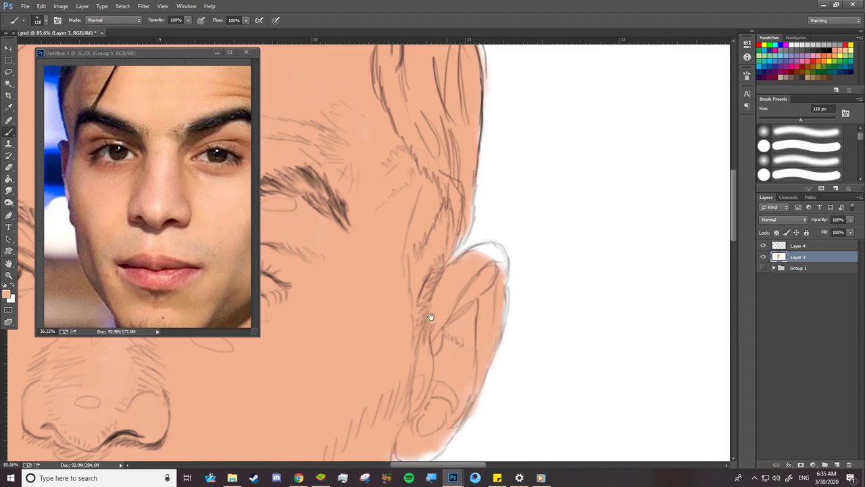
{"action": "left_click_drag", "start_coordinate": [433, 336], "coordinate": [467, 215]}
{"action": "right_click", "coordinate": [466, 215]}
{"action": "double_click", "coordinate": [481, 325]}
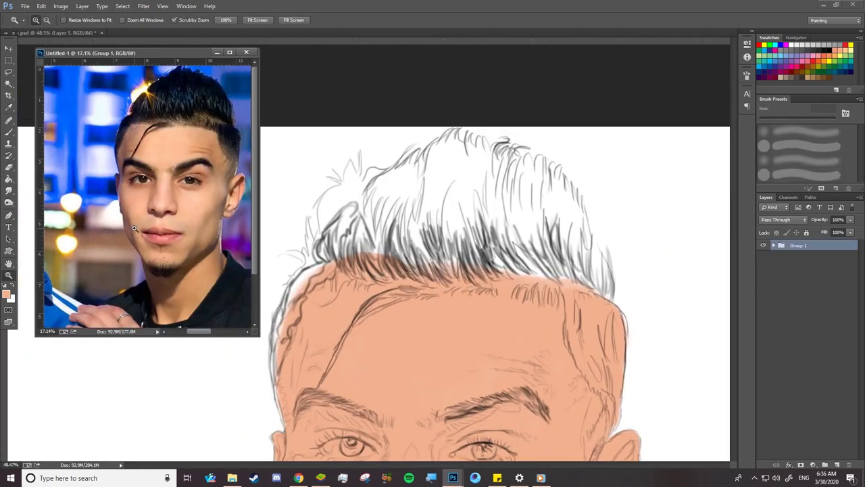
{"action": "left_click_drag", "start_coordinate": [135, 229], "coordinate": [238, 123]}
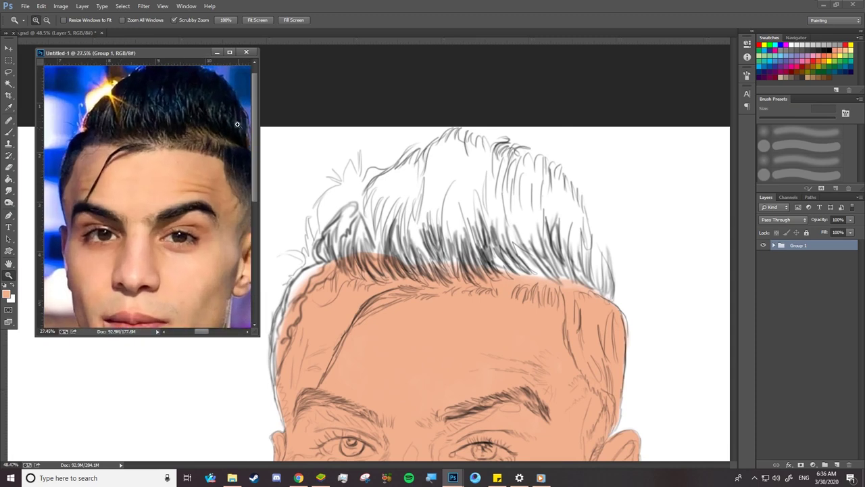
Step: Sample the near-black hair colour #171819 from the reference photo and confirm it as foreground
{"action": "key", "text": "b"}
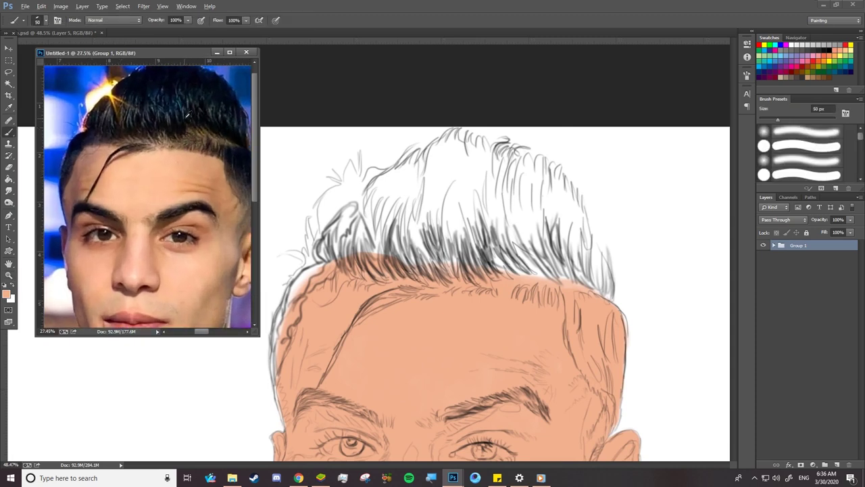
{"action": "left_click", "coordinate": [211, 101], "text": "alt"}
{"action": "left_click_drag", "start_coordinate": [211, 100], "coordinate": [203, 103]}
{"action": "left_click", "coordinate": [7, 295]}
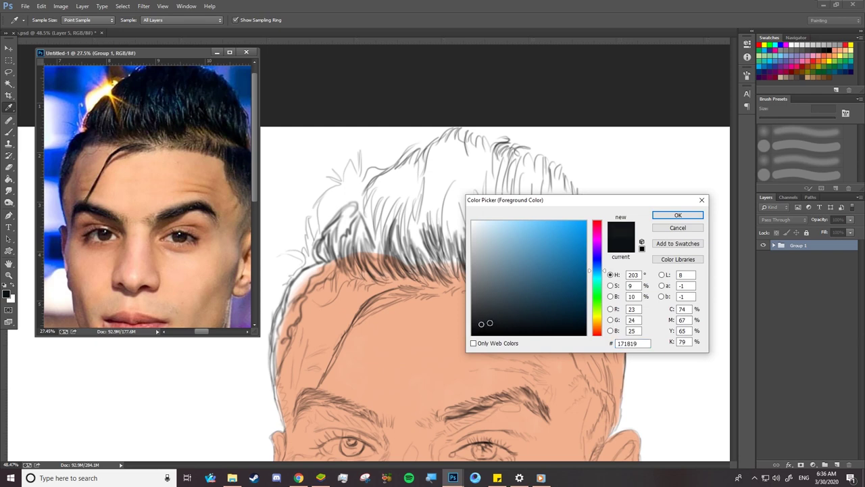
{"action": "left_click", "coordinate": [677, 216]}
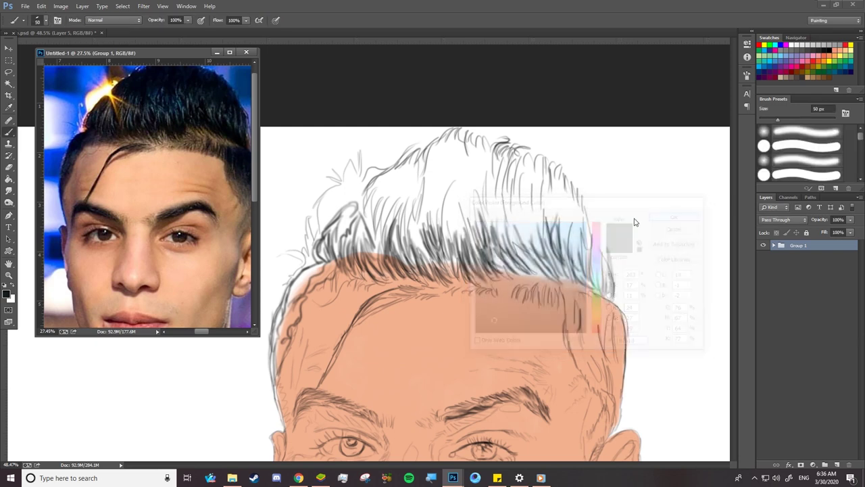
{"action": "left_click", "coordinate": [495, 223]}
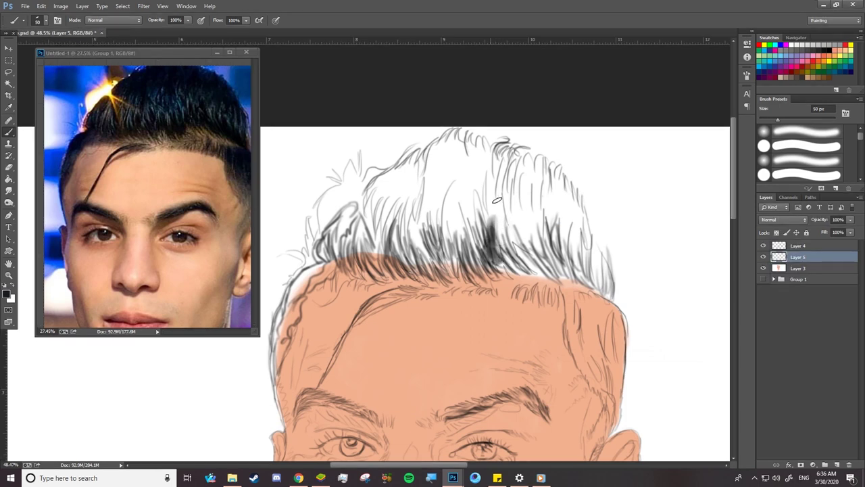
Step: Block in near-black hair strokes across the whole top of the head
{"action": "right_click", "coordinate": [497, 245]}
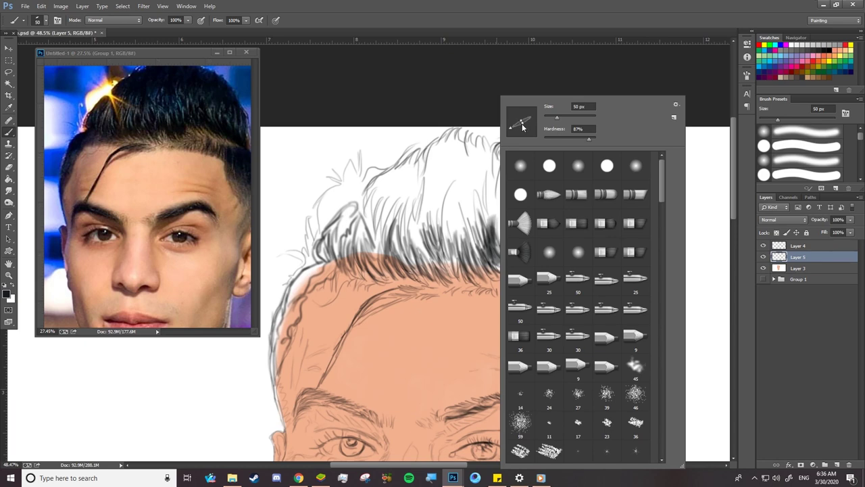
{"action": "left_click_drag", "start_coordinate": [486, 260], "coordinate": [500, 177]}
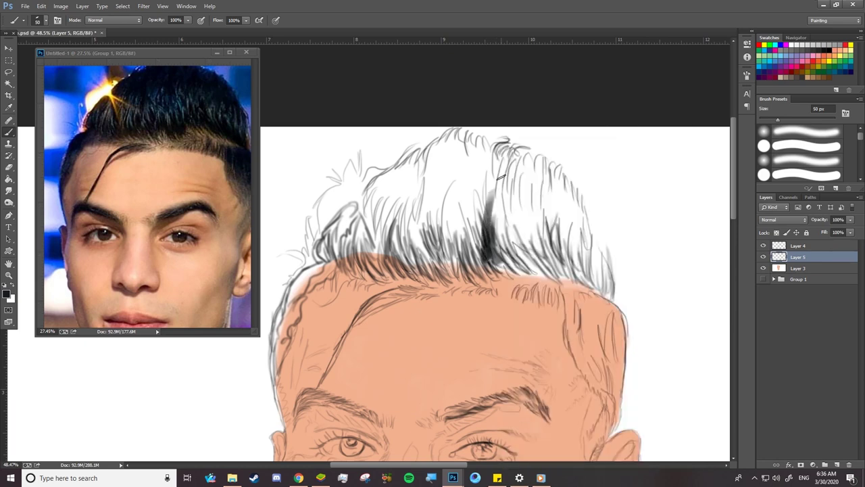
{"action": "mouse_move", "coordinate": [506, 246]}
{"action": "left_mouse_down"}
{"action": "mouse_move", "coordinate": [499, 154]}
{"action": "mouse_move", "coordinate": [516, 261]}
{"action": "mouse_move", "coordinate": [506, 152]}
{"action": "mouse_move", "coordinate": [530, 257]}
{"action": "mouse_move", "coordinate": [522, 159]}
{"action": "left_mouse_up"}
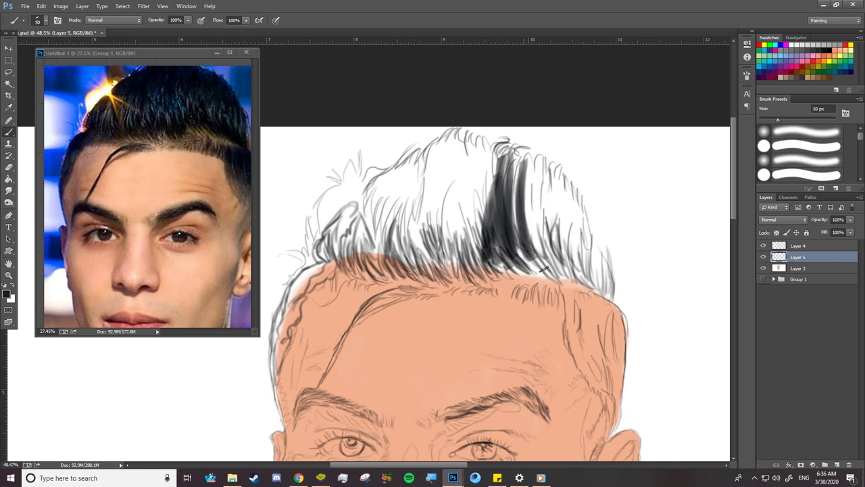
{"action": "left_click_drag", "start_coordinate": [541, 269], "coordinate": [531, 163]}
{"action": "mouse_move", "coordinate": [544, 238]}
{"action": "left_mouse_down"}
{"action": "mouse_move", "coordinate": [544, 170]}
{"action": "mouse_move", "coordinate": [577, 277]}
{"action": "left_mouse_up"}
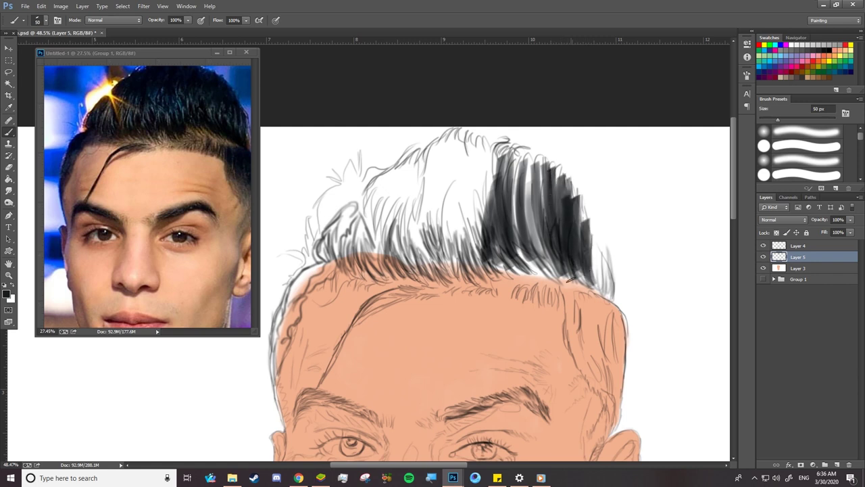
{"action": "left_click_drag", "start_coordinate": [514, 277], "coordinate": [486, 152]}
{"action": "left_click_drag", "start_coordinate": [466, 274], "coordinate": [450, 132]}
{"action": "left_click_drag", "start_coordinate": [433, 281], "coordinate": [405, 138]}
{"action": "left_click_drag", "start_coordinate": [385, 278], "coordinate": [369, 156]}
{"action": "mouse_move", "coordinate": [355, 267]}
{"action": "left_mouse_down"}
{"action": "mouse_move", "coordinate": [331, 240]}
{"action": "mouse_move", "coordinate": [402, 169]}
{"action": "mouse_move", "coordinate": [449, 142]}
{"action": "left_mouse_up"}
{"action": "left_click_drag", "start_coordinate": [433, 277], "coordinate": [514, 149]}
{"action": "mouse_move", "coordinate": [507, 277]}
{"action": "left_mouse_down"}
{"action": "mouse_move", "coordinate": [583, 236]}
{"action": "mouse_move", "coordinate": [610, 292]}
{"action": "left_mouse_up"}
{"action": "left_click_drag", "start_coordinate": [561, 260], "coordinate": [608, 291]}
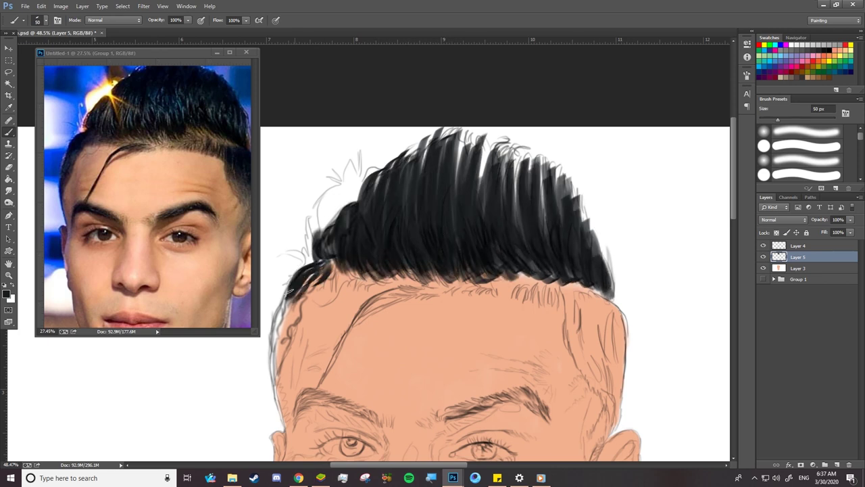
{"action": "left_click_drag", "start_coordinate": [288, 293], "coordinate": [276, 372]}
Step: Shrink the brush to 29 px with pressure-controlled opacity and darken the hairline
{"action": "scroll", "coordinate": [291, 290], "scroll_direction": "up", "scroll_amount": 3}
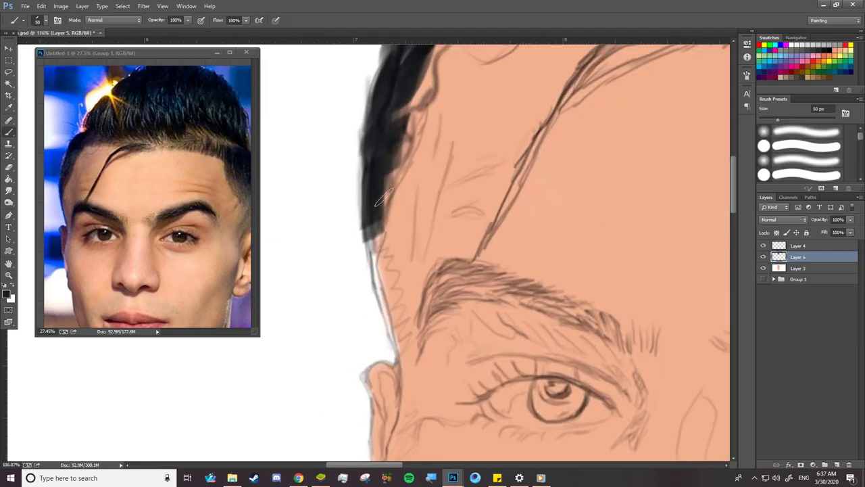
{"action": "right_click", "coordinate": [383, 197]}
{"action": "left_click_drag", "start_coordinate": [439, 117], "coordinate": [435, 117]}
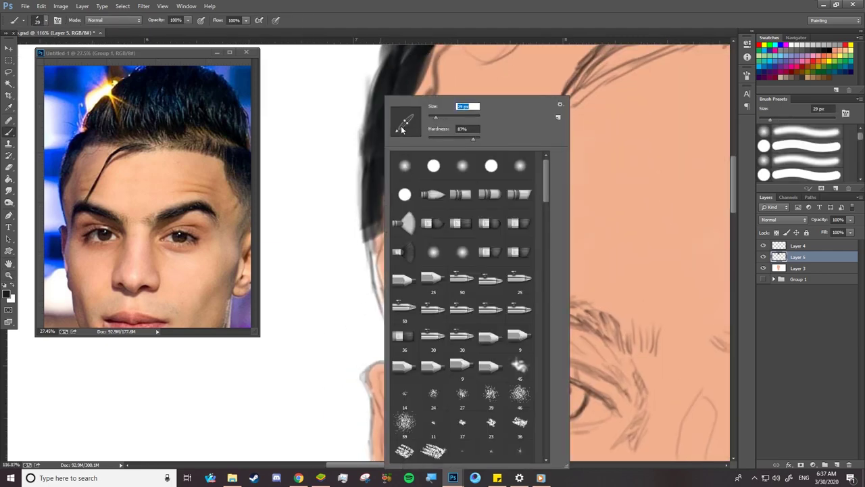
{"action": "key", "text": "Return"}
{"action": "left_click", "coordinate": [58, 19]}
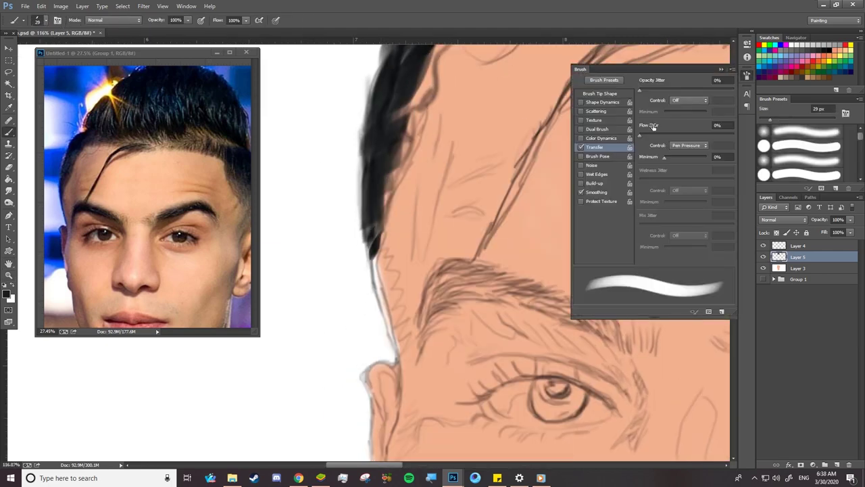
{"action": "left_click", "coordinate": [679, 125]}
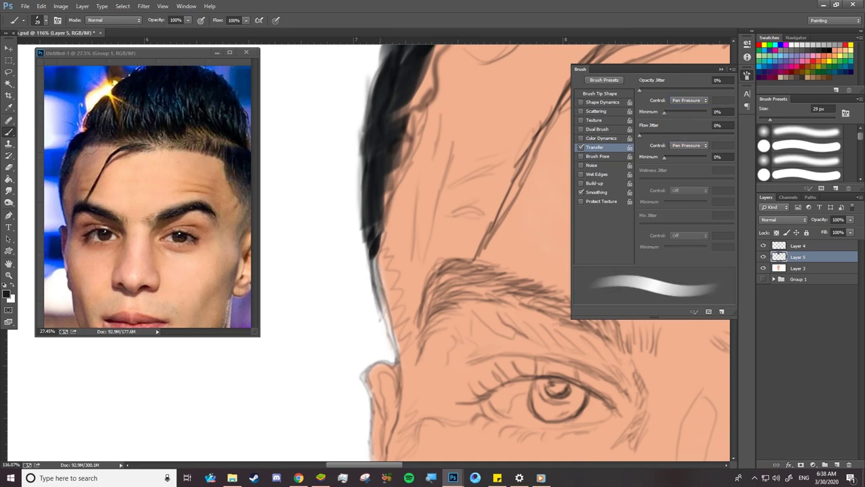
{"action": "right_click", "coordinate": [377, 288]}
{"action": "key", "text": "Return"}
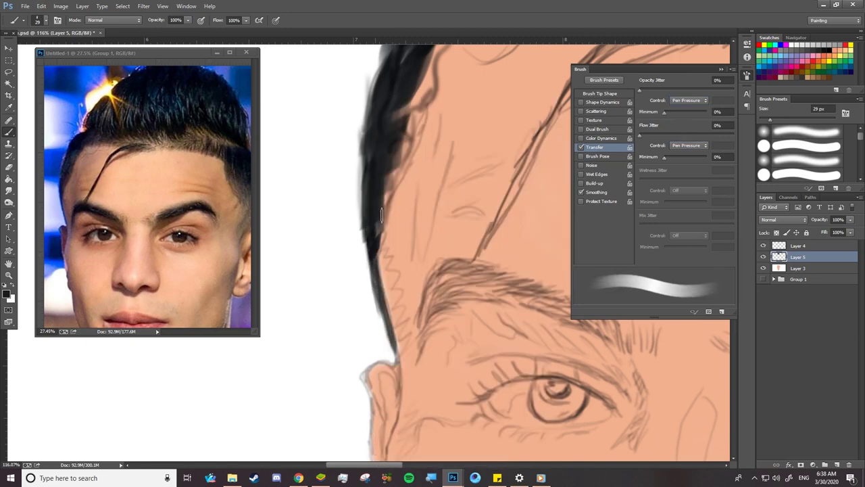
{"action": "left_click_drag", "start_coordinate": [373, 232], "coordinate": [377, 238]}
{"action": "left_click_drag", "start_coordinate": [386, 322], "coordinate": [412, 122]}
Step: Add final hair strokes and lower Layer 5's opacity to 53%
{"action": "left_click", "coordinate": [721, 68]}
{"action": "scroll", "coordinate": [473, 271], "scroll_direction": "down", "scroll_amount": 3}
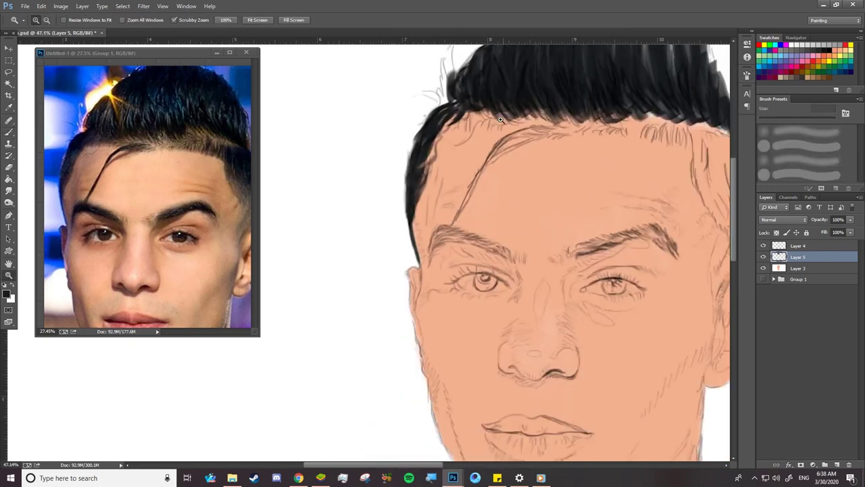
{"action": "scroll", "coordinate": [379, 202], "scroll_direction": "up", "scroll_amount": 3}
{"action": "left_click_drag", "start_coordinate": [406, 169], "coordinate": [352, 291]}
{"action": "scroll", "coordinate": [433, 257], "scroll_direction": "down", "scroll_amount": 3}
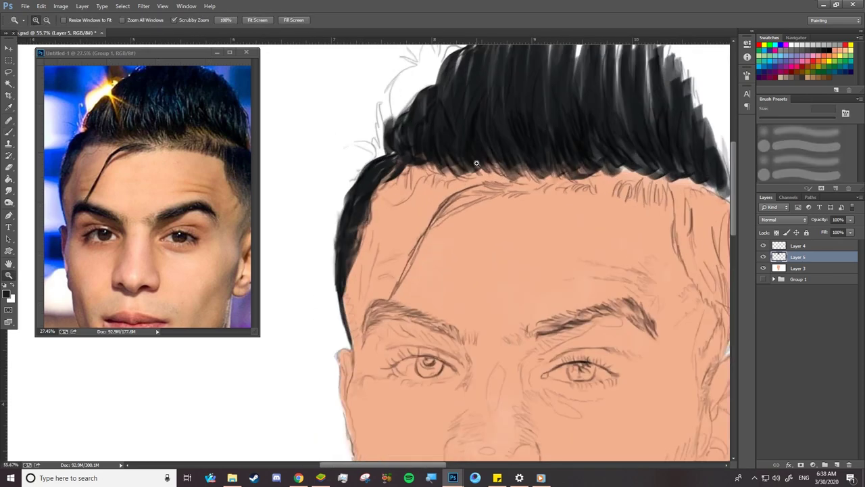
{"action": "scroll", "coordinate": [485, 163], "scroll_direction": "up", "scroll_amount": 2}
{"action": "left_click_drag", "start_coordinate": [803, 223], "coordinate": [808, 220]}
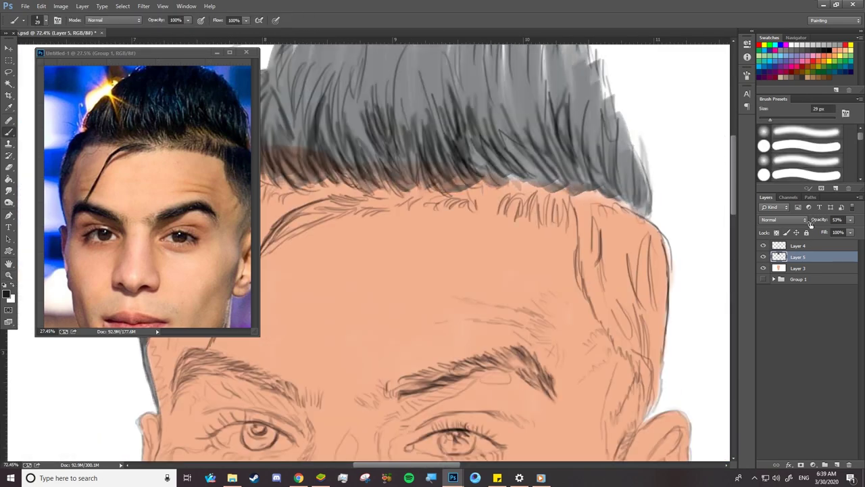
Step: Hide the rough hair layer and paint dark strands along the hairline toward the right
{"action": "left_click", "coordinate": [836, 465]}
{"action": "right_click", "coordinate": [442, 175]}
{"action": "key", "text": "Escape"}
{"action": "left_click_drag", "start_coordinate": [416, 184], "coordinate": [404, 84]}
{"action": "left_click_drag", "start_coordinate": [365, 189], "coordinate": [351, 114]}
{"action": "mouse_move", "coordinate": [331, 186]}
{"action": "left_mouse_down"}
{"action": "mouse_move", "coordinate": [321, 105]}
{"action": "mouse_move", "coordinate": [362, 108]}
{"action": "left_mouse_up"}
{"action": "left_click_drag", "start_coordinate": [409, 177], "coordinate": [404, 59]}
{"action": "left_click_drag", "start_coordinate": [466, 185], "coordinate": [448, 71]}
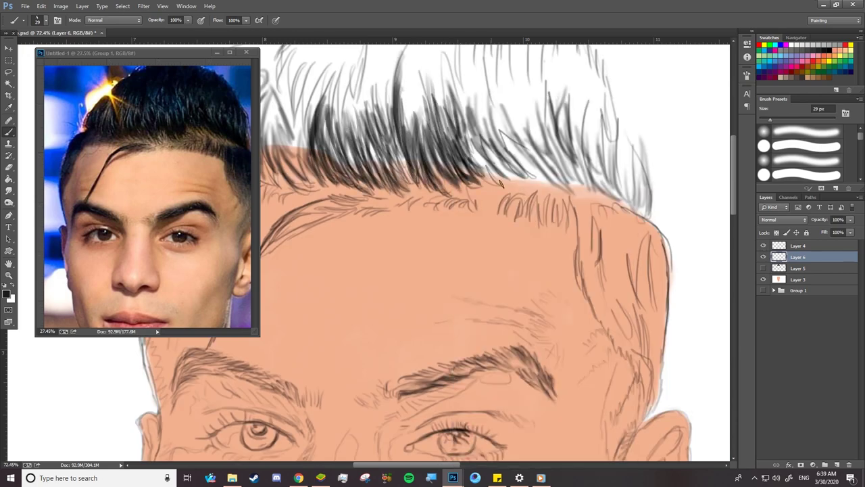
{"action": "left_click_drag", "start_coordinate": [497, 182], "coordinate": [473, 95]}
{"action": "mouse_move", "coordinate": [534, 181]}
{"action": "left_mouse_down"}
{"action": "mouse_move", "coordinate": [504, 117]}
{"action": "mouse_move", "coordinate": [514, 108]}
{"action": "left_mouse_up"}
{"action": "left_click_drag", "start_coordinate": [568, 186], "coordinate": [547, 81]}
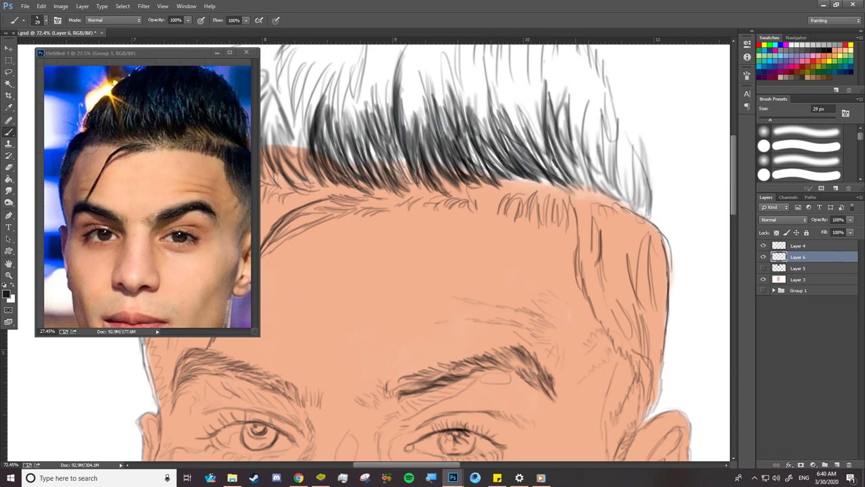
{"action": "left_click_drag", "start_coordinate": [605, 194], "coordinate": [581, 98]}
{"action": "mouse_move", "coordinate": [630, 202]}
{"action": "left_mouse_down"}
{"action": "mouse_move", "coordinate": [611, 120]}
{"action": "mouse_move", "coordinate": [625, 139]}
{"action": "mouse_move", "coordinate": [595, 138]}
{"action": "left_mouse_up"}
Step: Add more dark strands along the left side of the hairline
{"action": "scroll", "coordinate": [595, 169], "scroll_direction": "left", "scroll_amount": 5}
{"action": "left_click_drag", "start_coordinate": [480, 184], "coordinate": [446, 78]}
{"action": "left_click_drag", "start_coordinate": [436, 182], "coordinate": [414, 84]}
{"action": "left_click_drag", "start_coordinate": [406, 169], "coordinate": [378, 87]}
{"action": "left_click_drag", "start_coordinate": [433, 183], "coordinate": [412, 88]}
{"action": "left_click_drag", "start_coordinate": [480, 176], "coordinate": [460, 78]}
{"action": "left_click_drag", "start_coordinate": [548, 182], "coordinate": [534, 92]}
{"action": "scroll", "coordinate": [534, 136], "scroll_direction": "up", "scroll_amount": 3}
{"action": "right_click", "coordinate": [534, 98]}
{"action": "key", "text": "Return"}
Step: Fill the upper hair mass with dense dark vertical strands
{"action": "left_click_drag", "start_coordinate": [501, 284], "coordinate": [467, 182]}
{"action": "left_click_drag", "start_coordinate": [473, 267], "coordinate": [436, 155]}
{"action": "left_click_drag", "start_coordinate": [503, 223], "coordinate": [470, 139]}
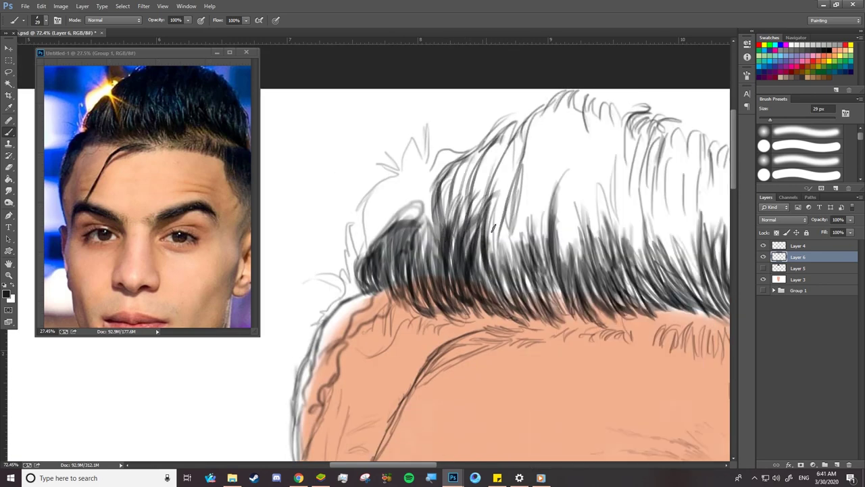
{"action": "left_click_drag", "start_coordinate": [521, 243], "coordinate": [486, 125]}
{"action": "left_click_drag", "start_coordinate": [574, 216], "coordinate": [541, 98]}
{"action": "left_click_drag", "start_coordinate": [561, 277], "coordinate": [540, 108]}
{"action": "left_click_drag", "start_coordinate": [594, 200], "coordinate": [584, 100]}
{"action": "left_click_drag", "start_coordinate": [622, 284], "coordinate": [599, 111]}
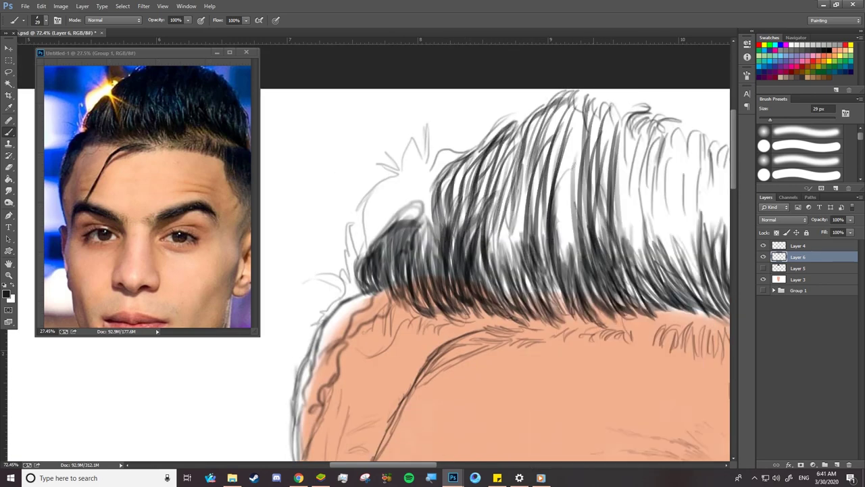
{"action": "left_click_drag", "start_coordinate": [652, 273], "coordinate": [629, 125]}
{"action": "left_click_drag", "start_coordinate": [703, 260], "coordinate": [689, 138]}
{"action": "mouse_move", "coordinate": [696, 263]}
{"action": "left_mouse_down"}
{"action": "mouse_move", "coordinate": [668, 134]}
{"action": "mouse_move", "coordinate": [485, 162]}
{"action": "left_mouse_up"}
{"action": "left_click_drag", "start_coordinate": [517, 277], "coordinate": [507, 165]}
{"action": "left_click_drag", "start_coordinate": [565, 297], "coordinate": [524, 179]}
{"action": "left_click_drag", "start_coordinate": [565, 323], "coordinate": [519, 192]}
{"action": "left_click_drag", "start_coordinate": [524, 315], "coordinate": [477, 192]}
{"action": "left_click_drag", "start_coordinate": [429, 209], "coordinate": [420, 141]}
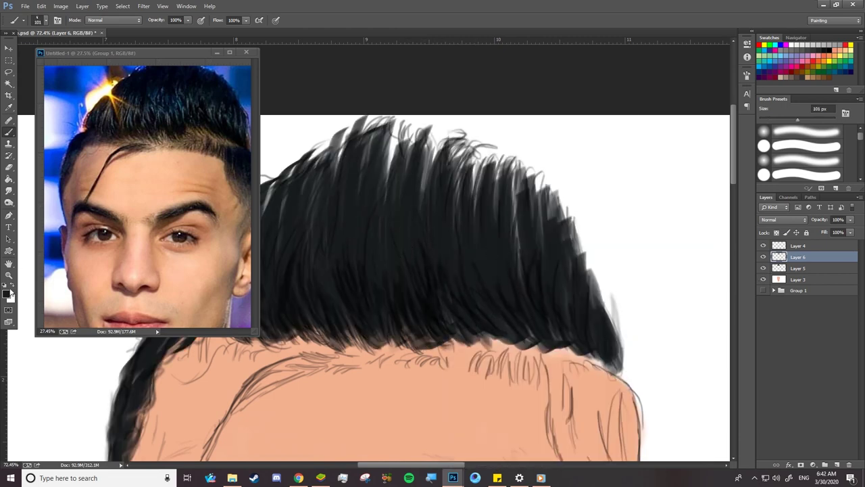
Step: Paint more black strands through the centre and right side of the hair
{"action": "left_click_drag", "start_coordinate": [465, 298], "coordinate": [460, 195]}
{"action": "left_click_drag", "start_coordinate": [433, 280], "coordinate": [427, 191]}
{"action": "left_click_drag", "start_coordinate": [454, 297], "coordinate": [449, 192]}
{"action": "mouse_move", "coordinate": [388, 177]}
{"action": "left_mouse_down"}
{"action": "mouse_move", "coordinate": [376, 312]}
{"action": "mouse_move", "coordinate": [353, 180]}
{"action": "left_mouse_up"}
{"action": "left_click_drag", "start_coordinate": [305, 276], "coordinate": [297, 187]}
{"action": "left_click_drag", "start_coordinate": [419, 211], "coordinate": [404, 128]}
{"action": "left_click_drag", "start_coordinate": [514, 281], "coordinate": [496, 166]}
{"action": "left_click_drag", "start_coordinate": [566, 322], "coordinate": [541, 203]}
{"action": "left_click_drag", "start_coordinate": [574, 291], "coordinate": [585, 294]}
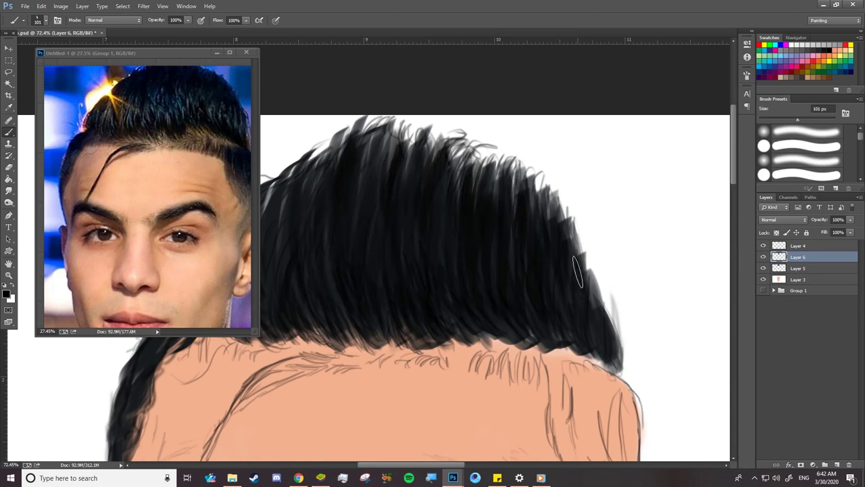
{"action": "left_click_drag", "start_coordinate": [527, 227], "coordinate": [514, 160]}
{"action": "left_click_drag", "start_coordinate": [462, 296], "coordinate": [453, 175]}
{"action": "left_click_drag", "start_coordinate": [338, 335], "coordinate": [358, 156]}
{"action": "scroll", "coordinate": [379, 284], "scroll_direction": "left", "scroll_amount": 5}
{"action": "left_click_drag", "start_coordinate": [493, 294], "coordinate": [473, 196]}
{"action": "left_click_drag", "start_coordinate": [447, 324], "coordinate": [430, 269]}
Step: Refine the lower hair edge with finer strands using a smaller brush
{"action": "right_click", "coordinate": [432, 269]}
{"action": "left_click_drag", "start_coordinate": [393, 325], "coordinate": [341, 405]}
{"action": "scroll", "coordinate": [524, 307], "scroll_direction": "up", "scroll_amount": 2}
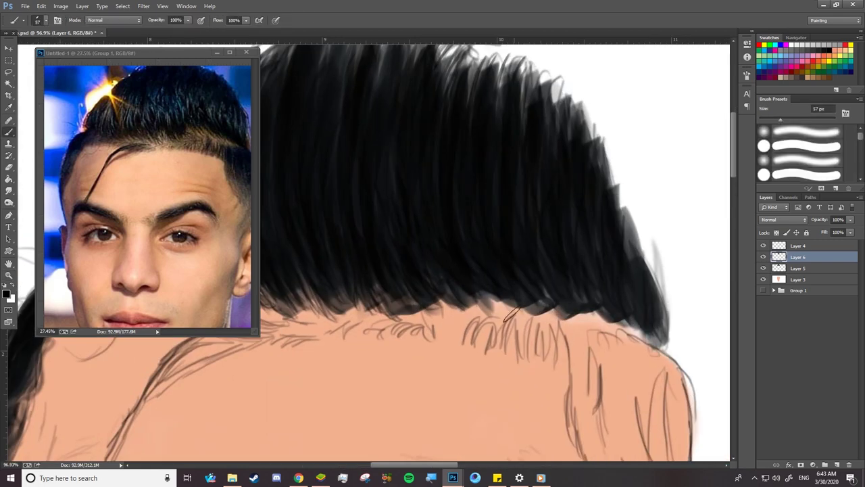
{"action": "right_click", "coordinate": [524, 308]}
{"action": "key", "text": "Escape"}
{"action": "right_click", "coordinate": [492, 303]}
Step: Show the brushes as stroke thumbnails and choose the 146 px hair-textured brush
{"action": "left_click", "coordinate": [650, 104]}
{"action": "left_click", "coordinate": [682, 195]}
{"action": "mouse_move", "coordinate": [641, 210]}
{"action": "left_mouse_down"}
{"action": "mouse_move", "coordinate": [638, 368]}
{"action": "mouse_move", "coordinate": [638, 163]}
{"action": "left_mouse_up"}
{"action": "double_click", "coordinate": [534, 304]}
Step: Paint fine hair strands along the hairline
{"action": "mouse_move", "coordinate": [455, 308]}
{"action": "left_mouse_down"}
{"action": "mouse_move", "coordinate": [503, 351]}
{"action": "mouse_move", "coordinate": [519, 306]}
{"action": "left_mouse_up"}
{"action": "left_click_drag", "start_coordinate": [561, 352], "coordinate": [503, 282]}
{"action": "left_click_drag", "start_coordinate": [486, 325], "coordinate": [382, 252]}
{"action": "left_click_drag", "start_coordinate": [378, 325], "coordinate": [289, 277]}
{"action": "mouse_move", "coordinate": [364, 338]}
{"action": "left_mouse_down"}
{"action": "mouse_move", "coordinate": [332, 275]}
{"action": "mouse_move", "coordinate": [433, 317]}
{"action": "mouse_move", "coordinate": [595, 304]}
{"action": "left_mouse_up"}
Step: Paint faded brown hair on the side of the head and darken its top edge
{"action": "scroll", "coordinate": [574, 270], "scroll_direction": "down", "scroll_amount": 5}
{"action": "mouse_move", "coordinate": [669, 311]}
{"action": "left_mouse_down"}
{"action": "mouse_move", "coordinate": [574, 198]}
{"action": "mouse_move", "coordinate": [645, 257]}
{"action": "left_mouse_up"}
{"action": "left_click_drag", "start_coordinate": [635, 210], "coordinate": [572, 313]}
{"action": "left_click_drag", "start_coordinate": [581, 257], "coordinate": [639, 364]}
{"action": "mouse_move", "coordinate": [608, 203]}
{"action": "left_mouse_down"}
{"action": "mouse_move", "coordinate": [585, 201]}
{"action": "mouse_move", "coordinate": [655, 203]}
{"action": "mouse_move", "coordinate": [477, 135]}
{"action": "left_mouse_up"}
{"action": "left_click_drag", "start_coordinate": [500, 189], "coordinate": [423, 163]}
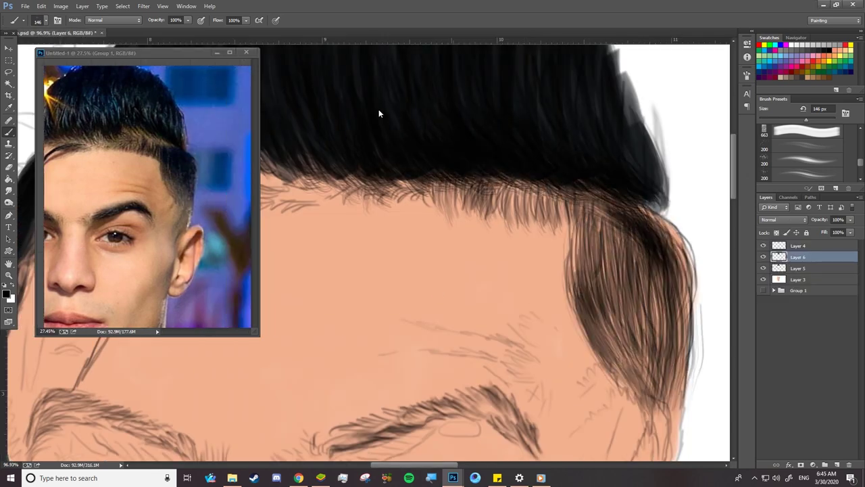
{"action": "left_click_drag", "start_coordinate": [527, 190], "coordinate": [604, 234]}
{"action": "mouse_move", "coordinate": [588, 196]}
{"action": "left_mouse_down"}
{"action": "mouse_move", "coordinate": [683, 233]}
{"action": "mouse_move", "coordinate": [649, 344]}
{"action": "mouse_move", "coordinate": [534, 185]}
{"action": "mouse_move", "coordinate": [653, 256]}
{"action": "mouse_move", "coordinate": [625, 317]}
{"action": "mouse_move", "coordinate": [447, 191]}
{"action": "left_mouse_up"}
Step: Zoom in on the temple hairline and return to the Brush at 27 px
{"action": "key", "text": "z"}
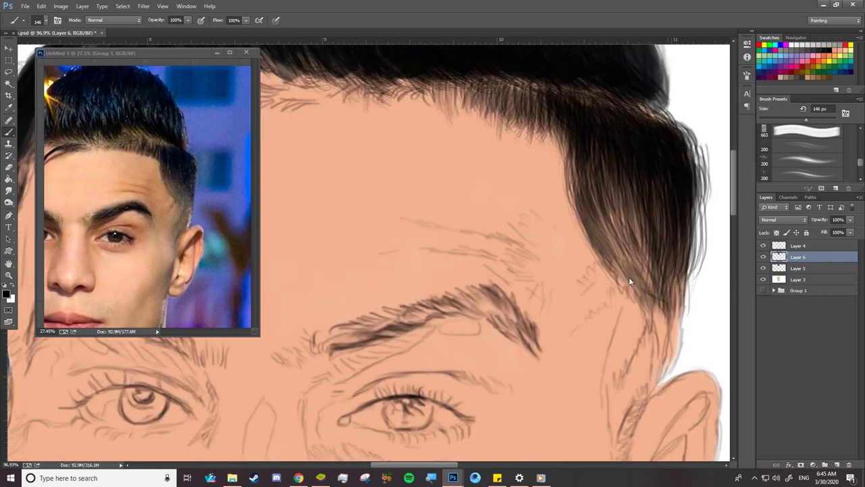
{"action": "left_click", "coordinate": [447, 191]}
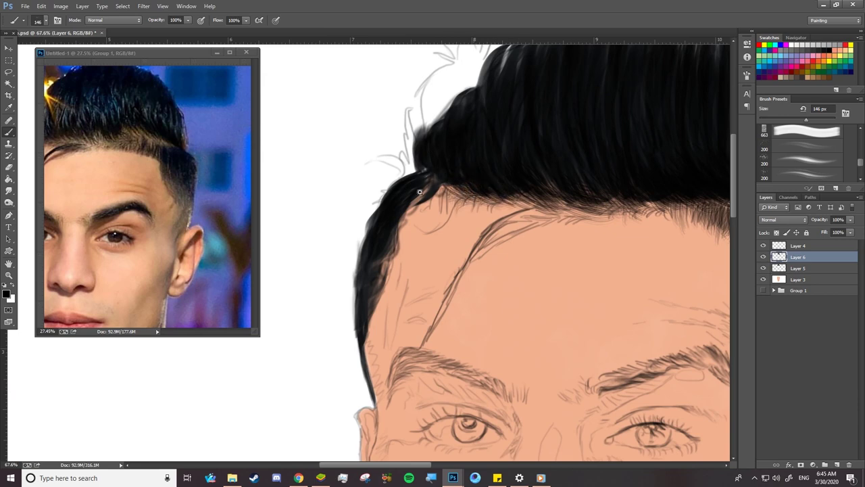
{"action": "key", "text": "b"}
{"action": "right_click", "coordinate": [507, 147]}
{"action": "right_click", "coordinate": [574, 135]}
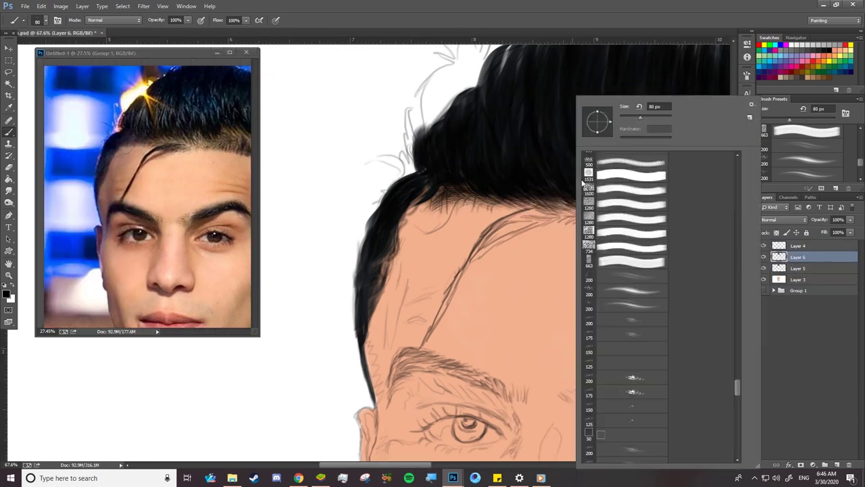
{"action": "key", "text": "Return"}
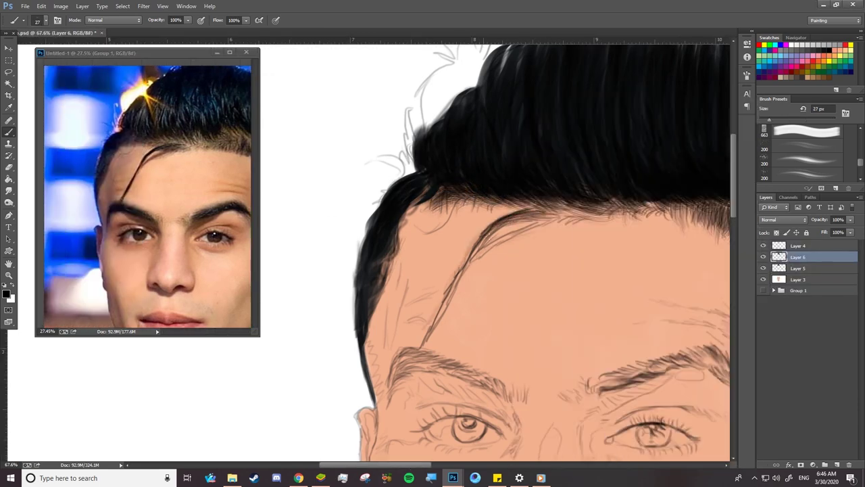
Step: Reduce the brush size to 12 px
{"action": "scroll", "coordinate": [473, 270], "scroll_direction": "down", "scroll_amount": 3}
{"action": "scroll", "coordinate": [377, 329], "scroll_direction": "up", "scroll_amount": 4}
{"action": "scroll", "coordinate": [148, 196], "scroll_direction": "up", "scroll_amount": 3}
{"action": "right_click", "coordinate": [730, 165]}
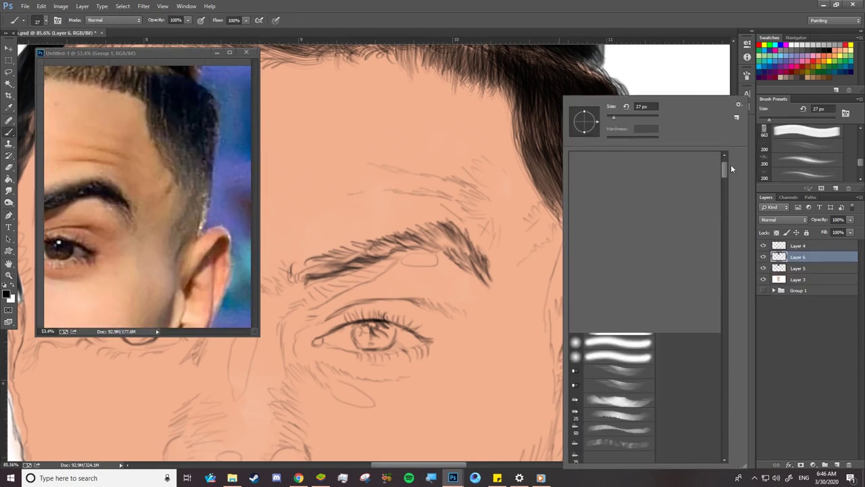
{"action": "left_click", "coordinate": [747, 75]}
{"action": "right_click", "coordinate": [579, 95]}
{"action": "key", "text": "Return"}
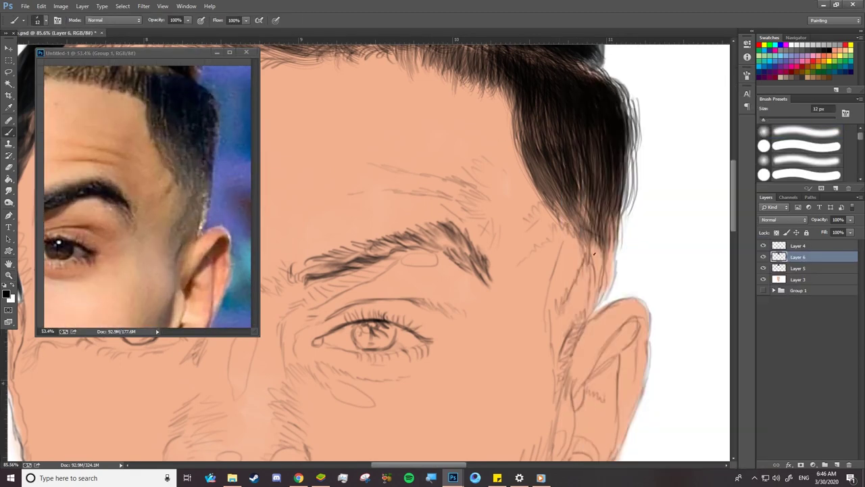
Step: Shade the sideburn dark brown in front of the ear, with lighter temple strands
{"action": "mouse_move", "coordinate": [585, 296]}
{"action": "left_mouse_down"}
{"action": "mouse_move", "coordinate": [605, 233]}
{"action": "mouse_move", "coordinate": [571, 318]}
{"action": "left_mouse_up"}
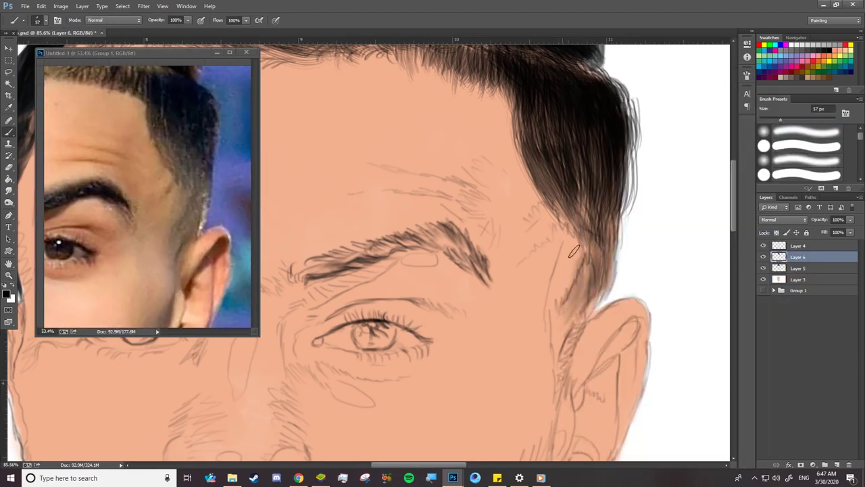
{"action": "left_click_drag", "start_coordinate": [564, 230], "coordinate": [587, 266]}
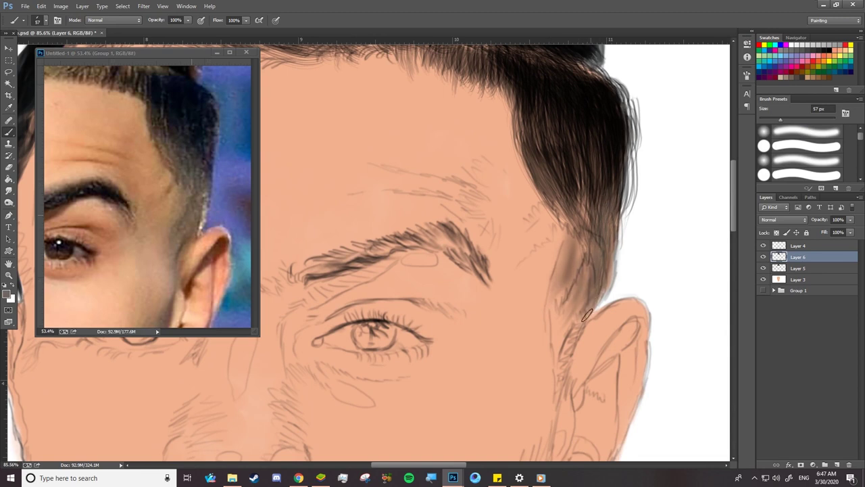
{"action": "left_click_drag", "start_coordinate": [593, 301], "coordinate": [561, 355]}
{"action": "left_click_drag", "start_coordinate": [551, 270], "coordinate": [566, 322]}
{"action": "mouse_move", "coordinate": [571, 202]}
{"action": "left_mouse_down"}
{"action": "mouse_move", "coordinate": [551, 141]}
{"action": "mouse_move", "coordinate": [570, 244]}
{"action": "left_mouse_up"}
{"action": "scroll", "coordinate": [433, 243], "scroll_direction": "down", "scroll_amount": 5}
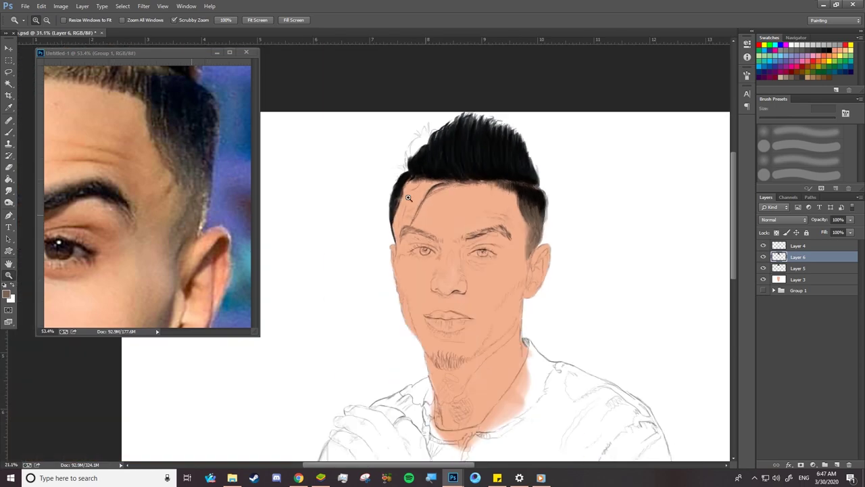
Step: With a smaller black brush, paint darker strands along the hairline
{"action": "scroll", "coordinate": [315, 209], "scroll_direction": "up", "scroll_amount": 5}
{"action": "right_click", "coordinate": [501, 135]}
{"action": "left_click_drag", "start_coordinate": [466, 152], "coordinate": [574, 105]}
{"action": "right_click", "coordinate": [457, 169]}
{"action": "left_click_drag", "start_coordinate": [446, 182], "coordinate": [365, 305]}
{"action": "left_click_drag", "start_coordinate": [480, 142], "coordinate": [369, 297]}
{"action": "left_click_drag", "start_coordinate": [395, 260], "coordinate": [292, 443]}
{"action": "scroll", "coordinate": [324, 304], "scroll_direction": "down", "scroll_amount": 3}
{"action": "left_click_drag", "start_coordinate": [355, 240], "coordinate": [289, 365]}
{"action": "scroll", "coordinate": [308, 313], "scroll_direction": "up", "scroll_amount": 3}
Step: Shrink the brush and draw a loose hair strand sweeping across the forehead
{"action": "right_click", "coordinate": [584, 98]}
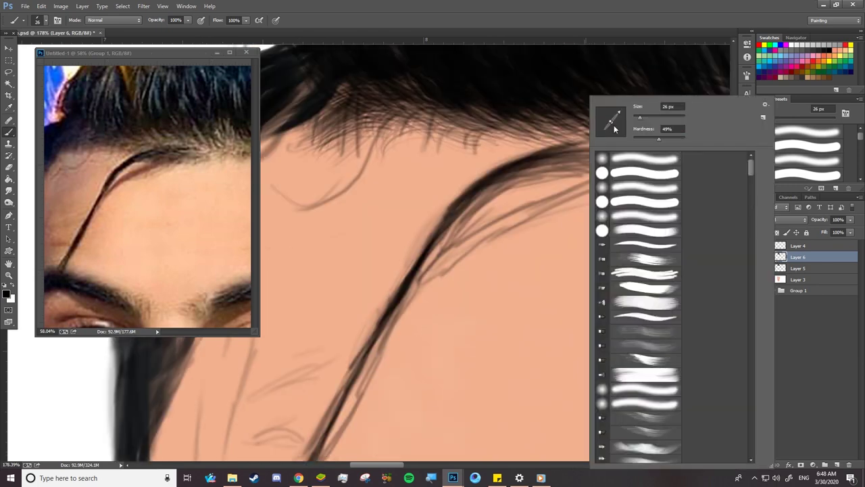
{"action": "mouse_move", "coordinate": [622, 147]}
{"action": "left_mouse_down"}
{"action": "mouse_move", "coordinate": [514, 178]}
{"action": "mouse_move", "coordinate": [569, 148]}
{"action": "left_mouse_up"}
{"action": "right_click", "coordinate": [611, 97]}
{"action": "right_click", "coordinate": [591, 97]}
{"action": "right_click", "coordinate": [612, 175]}
{"action": "mouse_move", "coordinate": [635, 169]}
{"action": "left_mouse_down"}
{"action": "mouse_move", "coordinate": [412, 287]}
{"action": "mouse_move", "coordinate": [571, 176]}
{"action": "mouse_move", "coordinate": [471, 240]}
{"action": "left_mouse_up"}
Step: Set the Eraser size, then zoom the view toward the chin
{"action": "key", "text": "e"}
{"action": "scroll", "coordinate": [470, 240], "scroll_direction": "down", "scroll_amount": 5}
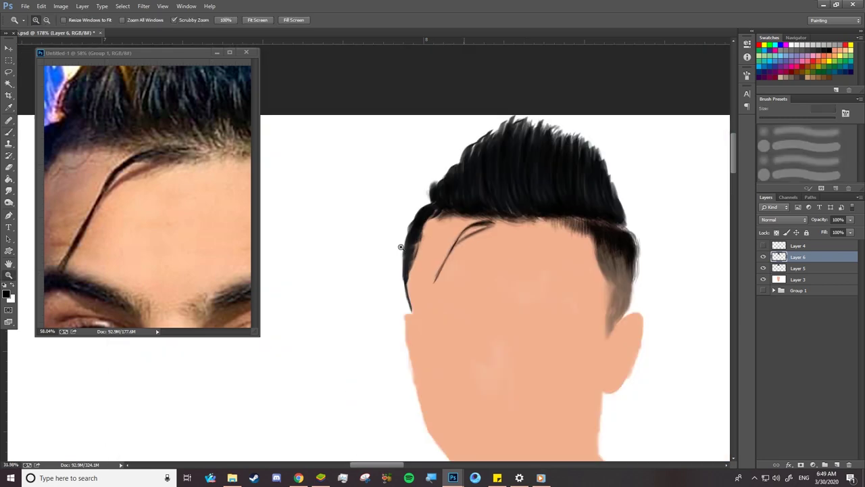
{"action": "scroll", "coordinate": [477, 239], "scroll_direction": "up", "scroll_amount": 3}
{"action": "right_click", "coordinate": [476, 239]}
{"action": "key", "text": "Return"}
{"action": "scroll", "coordinate": [463, 234], "scroll_direction": "down", "scroll_amount": 5}
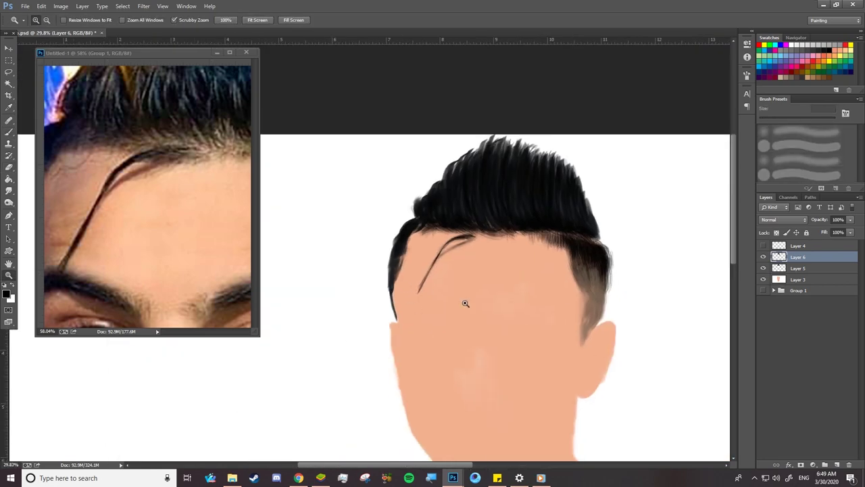
{"action": "key", "text": "z"}
{"action": "scroll", "coordinate": [361, 286], "scroll_direction": "up", "scroll_amount": 5}
{"action": "scroll", "coordinate": [361, 286], "scroll_direction": "up", "scroll_amount": 5}
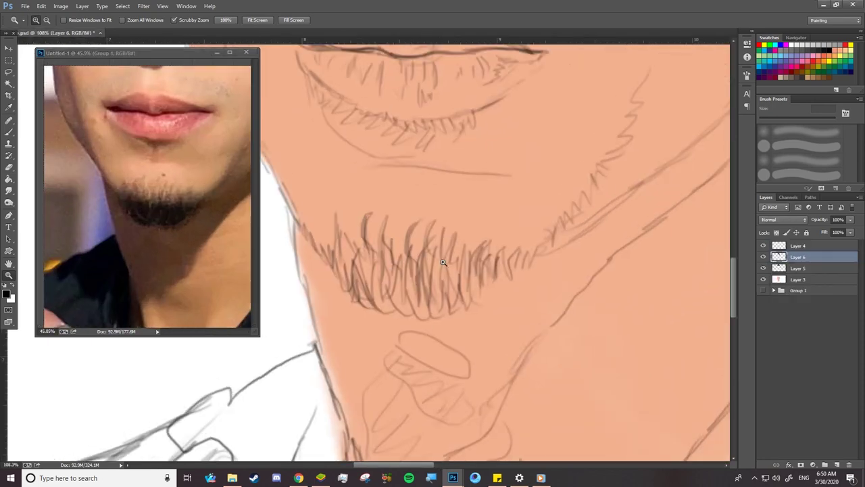
Step: Paint dark beard hairs at the chin centre and along its left edge
{"action": "key", "text": "b"}
{"action": "right_click", "coordinate": [432, 271]}
{"action": "key", "text": "Return"}
{"action": "mouse_move", "coordinate": [426, 300]}
{"action": "left_mouse_down"}
{"action": "mouse_move", "coordinate": [443, 256]}
{"action": "mouse_move", "coordinate": [372, 291]}
{"action": "mouse_move", "coordinate": [346, 247]}
{"action": "mouse_move", "coordinate": [423, 273]}
{"action": "mouse_move", "coordinate": [500, 270]}
{"action": "mouse_move", "coordinate": [534, 256]}
{"action": "mouse_move", "coordinate": [466, 277]}
{"action": "left_mouse_up"}
{"action": "left_click_drag", "start_coordinate": [453, 311], "coordinate": [440, 260]}
{"action": "left_click_drag", "start_coordinate": [341, 229], "coordinate": [345, 287]}
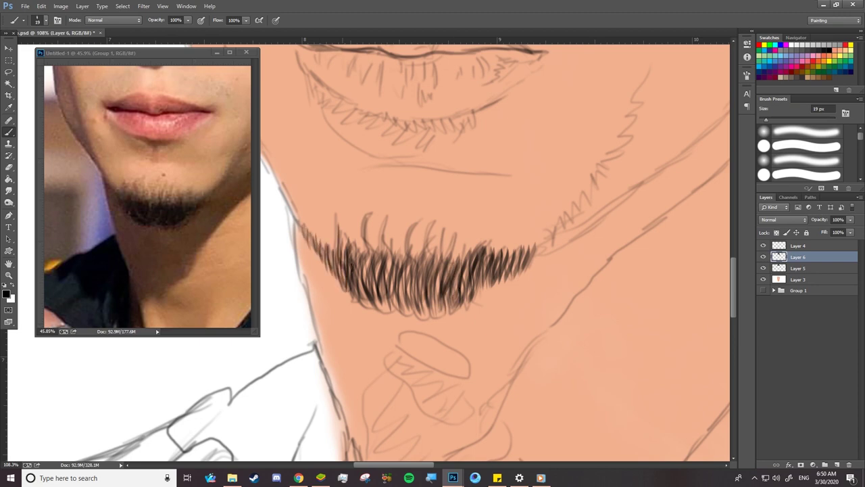
Step: Set the brush to 20 px and add more goatee strokes
{"action": "key", "text": "bracketright"}
{"action": "key", "text": "bracketright"}
{"action": "key", "text": "bracketright"}
{"action": "right_click", "coordinate": [426, 260]}
{"action": "type", "text": "20"}
{"action": "key", "text": "Return"}
{"action": "left_click_drag", "start_coordinate": [423, 230], "coordinate": [419, 270]}
{"action": "left_click_drag", "start_coordinate": [460, 233], "coordinate": [473, 267]}
Step: With a slightly smaller brush, fill out the goatee and add strands at its right end
{"action": "right_click", "coordinate": [430, 260]}
{"action": "left_click_drag", "start_coordinate": [478, 120], "coordinate": [476, 120]}
{"action": "key", "text": "Return"}
{"action": "left_click_drag", "start_coordinate": [396, 233], "coordinate": [399, 263]}
{"action": "mouse_move", "coordinate": [358, 221]}
{"action": "left_mouse_down"}
{"action": "mouse_move", "coordinate": [352, 253]}
{"action": "mouse_move", "coordinate": [372, 256]}
{"action": "left_mouse_up"}
{"action": "left_click_drag", "start_coordinate": [426, 224], "coordinate": [432, 259]}
{"action": "left_click_drag", "start_coordinate": [521, 241], "coordinate": [510, 267]}
{"action": "left_click_drag", "start_coordinate": [506, 241], "coordinate": [496, 268]}
{"action": "left_click_drag", "start_coordinate": [489, 246], "coordinate": [484, 274]}
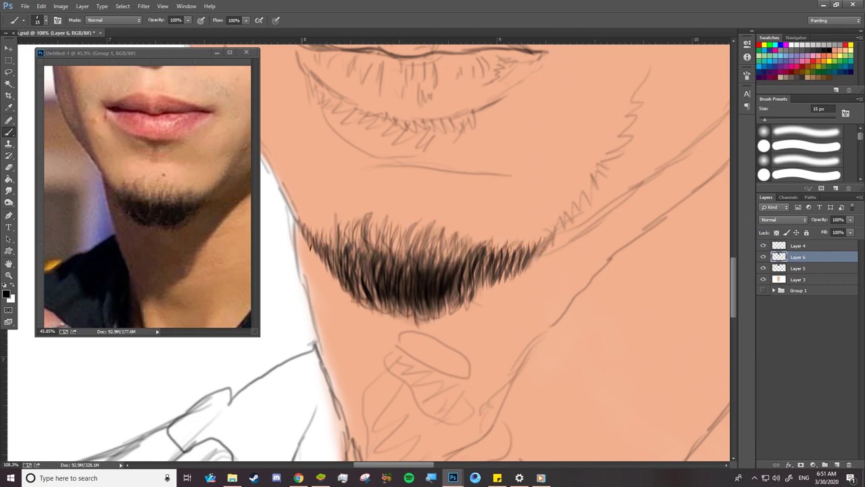
Step: Hide Layer 4's sketch lines and choose an eraser brush
{"action": "left_click", "coordinate": [763, 246]}
{"action": "key", "text": "e"}
{"action": "right_click", "coordinate": [378, 98]}
{"action": "left_click", "coordinate": [338, 191]}
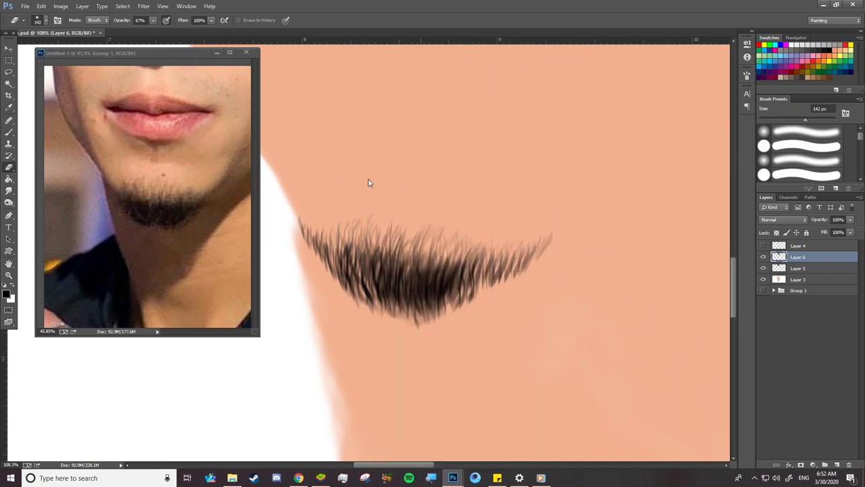
Step: Smudge the lower goatee strands into wisps at 78% strength with a 22 px brush
{"action": "left_click", "coordinate": [8, 190]}
{"action": "key", "text": "7"}
{"action": "key", "text": "8"}
{"action": "right_click", "coordinate": [419, 98]}
{"action": "left_click", "coordinate": [388, 235]}
{"action": "right_click", "coordinate": [482, 266]}
{"action": "left_click", "coordinate": [463, 221]}
{"action": "left_click_drag", "start_coordinate": [392, 317], "coordinate": [344, 256]}
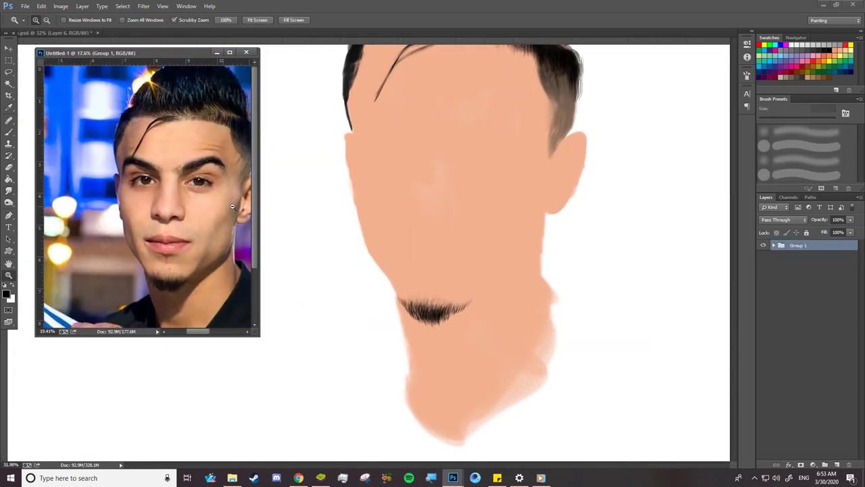
Step: Blend shading along the left jaw, cheek, eye socket, nose and right cheek
{"action": "key", "text": "b"}
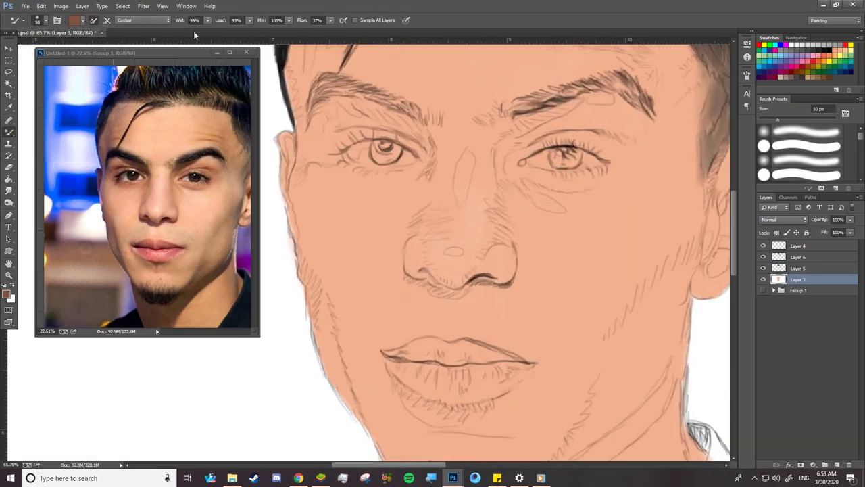
{"action": "mouse_move", "coordinate": [315, 293]}
{"action": "left_mouse_down"}
{"action": "mouse_move", "coordinate": [334, 377]}
{"action": "mouse_move", "coordinate": [303, 245]}
{"action": "mouse_move", "coordinate": [308, 164]}
{"action": "mouse_move", "coordinate": [338, 167]}
{"action": "left_mouse_up"}
{"action": "mouse_move", "coordinate": [426, 210]}
{"action": "left_mouse_down"}
{"action": "mouse_move", "coordinate": [421, 231]}
{"action": "mouse_move", "coordinate": [426, 135]}
{"action": "mouse_move", "coordinate": [325, 138]}
{"action": "mouse_move", "coordinate": [444, 189]}
{"action": "mouse_move", "coordinate": [435, 139]}
{"action": "mouse_move", "coordinate": [432, 270]}
{"action": "mouse_move", "coordinate": [508, 244]}
{"action": "mouse_move", "coordinate": [547, 115]}
{"action": "mouse_move", "coordinate": [504, 135]}
{"action": "mouse_move", "coordinate": [610, 148]}
{"action": "mouse_move", "coordinate": [338, 139]}
{"action": "mouse_move", "coordinate": [525, 169]}
{"action": "mouse_move", "coordinate": [512, 141]}
{"action": "mouse_move", "coordinate": [508, 273]}
{"action": "mouse_move", "coordinate": [405, 274]}
{"action": "mouse_move", "coordinate": [425, 228]}
{"action": "left_mouse_up"}
{"action": "right_click", "coordinate": [628, 230]}
{"action": "mouse_move", "coordinate": [629, 324]}
{"action": "left_mouse_down"}
{"action": "mouse_move", "coordinate": [692, 229]}
{"action": "mouse_move", "coordinate": [685, 158]}
{"action": "mouse_move", "coordinate": [686, 216]}
{"action": "mouse_move", "coordinate": [581, 98]}
{"action": "left_mouse_up"}
Step: Blend shading across the forehead and temples with a larger brush
{"action": "scroll", "coordinate": [685, 158], "scroll_direction": "up", "scroll_amount": 3}
{"action": "mouse_move", "coordinate": [329, 136]}
{"action": "left_mouse_down"}
{"action": "mouse_move", "coordinate": [303, 226]}
{"action": "mouse_move", "coordinate": [353, 190]}
{"action": "mouse_move", "coordinate": [362, 108]}
{"action": "mouse_move", "coordinate": [378, 156]}
{"action": "left_mouse_up"}
{"action": "scroll", "coordinate": [363, 109], "scroll_direction": "down", "scroll_amount": 2}
{"action": "right_click", "coordinate": [386, 95]}
{"action": "scroll", "coordinate": [551, 101], "scroll_direction": "down", "scroll_amount": 3}
{"action": "mouse_move", "coordinate": [581, 243]}
{"action": "left_mouse_down"}
{"action": "mouse_move", "coordinate": [549, 345]}
{"action": "mouse_move", "coordinate": [359, 238]}
{"action": "mouse_move", "coordinate": [456, 178]}
{"action": "mouse_move", "coordinate": [481, 180]}
{"action": "left_mouse_up"}
Step: Shade the jaw and neck below the goatee
{"action": "scroll", "coordinate": [433, 291], "scroll_direction": "down", "scroll_amount": 3}
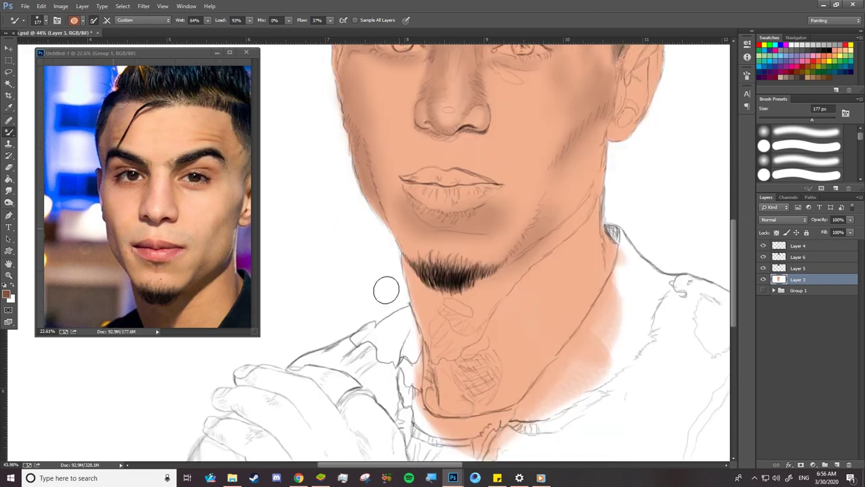
{"action": "right_click", "coordinate": [503, 270]}
{"action": "left_click_drag", "start_coordinate": [582, 117], "coordinate": [565, 117]}
{"action": "left_click_drag", "start_coordinate": [467, 284], "coordinate": [561, 240]}
{"action": "mouse_move", "coordinate": [602, 192]}
{"action": "left_mouse_down"}
{"action": "mouse_move", "coordinate": [490, 282]}
{"action": "mouse_move", "coordinate": [419, 317]}
{"action": "mouse_move", "coordinate": [466, 352]}
{"action": "mouse_move", "coordinate": [439, 298]}
{"action": "mouse_move", "coordinate": [428, 339]}
{"action": "mouse_move", "coordinate": [406, 260]}
{"action": "left_mouse_up"}
{"action": "left_click_drag", "start_coordinate": [446, 298], "coordinate": [480, 351]}
{"action": "mouse_move", "coordinate": [469, 310]}
{"action": "left_mouse_down"}
{"action": "mouse_move", "coordinate": [426, 348]}
{"action": "mouse_move", "coordinate": [425, 392]}
{"action": "left_mouse_up"}
{"action": "left_click_drag", "start_coordinate": [523, 260], "coordinate": [473, 291]}
{"action": "scroll", "coordinate": [606, 169], "scroll_direction": "up", "scroll_amount": 3}
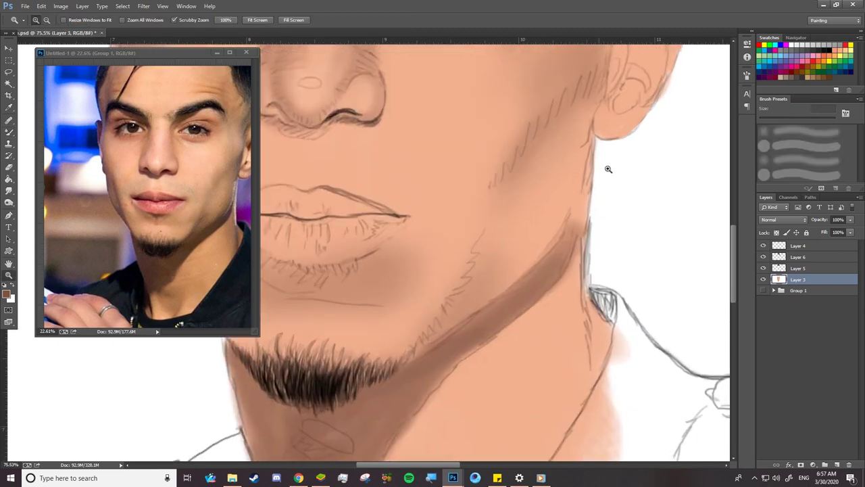
Step: Switch to the regular Brush and darken the neck shadow under the jaw
{"action": "scroll", "coordinate": [544, 262], "scroll_direction": "up", "scroll_amount": 3}
{"action": "right_click", "coordinate": [9, 132]}
{"action": "left_click", "coordinate": [31, 130]}
{"action": "right_click", "coordinate": [555, 94]}
{"action": "key", "text": "Return"}
{"action": "left_click_drag", "start_coordinate": [566, 237], "coordinate": [540, 273]}
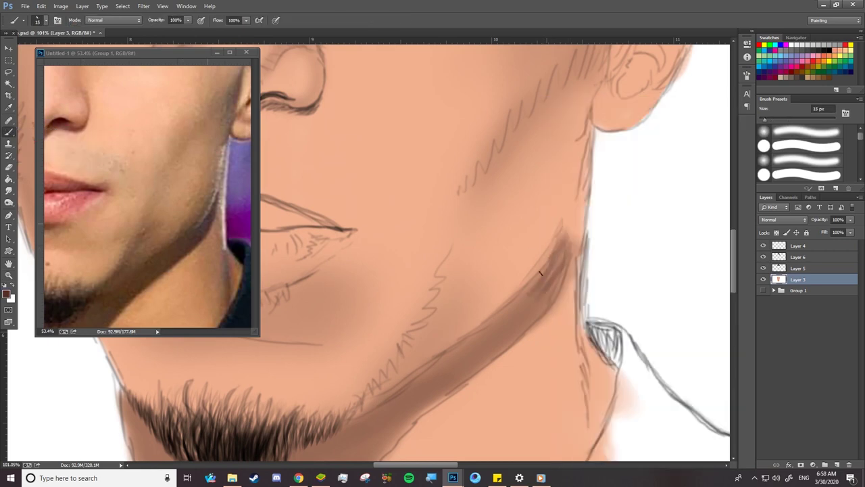
{"action": "left_click_drag", "start_coordinate": [585, 165], "coordinate": [568, 229]}
{"action": "mouse_move", "coordinate": [574, 196]}
{"action": "left_mouse_down"}
{"action": "mouse_move", "coordinate": [548, 290]}
{"action": "mouse_move", "coordinate": [553, 259]}
{"action": "left_mouse_up"}
Step: With a larger brush, paint a dark brown shadow band extending down-left along the neck
{"action": "right_click", "coordinate": [514, 318]}
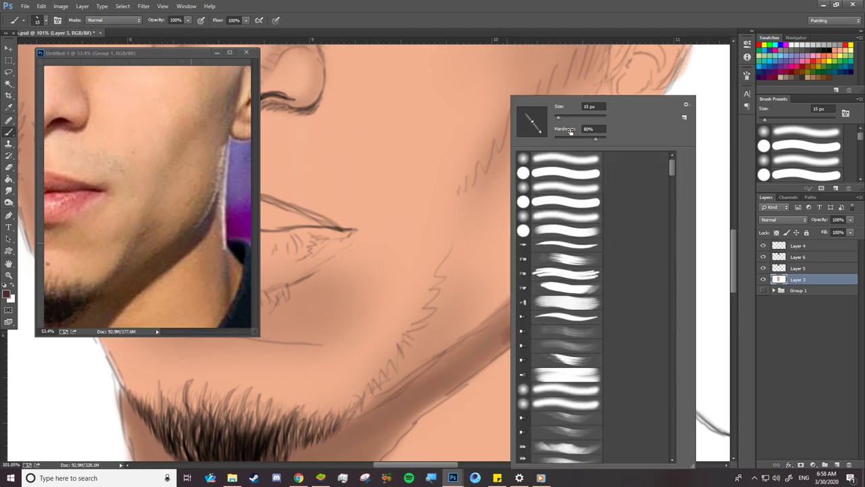
{"action": "key", "text": "Return"}
{"action": "left_click_drag", "start_coordinate": [534, 291], "coordinate": [476, 341]}
{"action": "left_click_drag", "start_coordinate": [561, 264], "coordinate": [501, 338]}
{"action": "left_click_drag", "start_coordinate": [520, 298], "coordinate": [405, 396]}
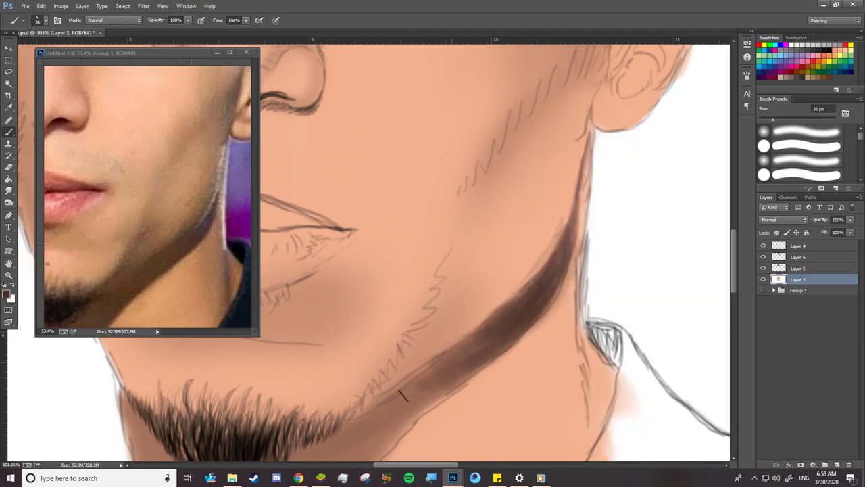
{"action": "left_click_drag", "start_coordinate": [452, 382], "coordinate": [400, 406]}
{"action": "left_click_drag", "start_coordinate": [473, 304], "coordinate": [379, 304]}
{"action": "mouse_move", "coordinate": [473, 257]}
{"action": "left_mouse_down"}
{"action": "mouse_move", "coordinate": [572, 256]}
{"action": "mouse_move", "coordinate": [493, 297]}
{"action": "left_mouse_up"}
Step: Darken and widen the shadow under the jaw and add more brown beneath the beard
{"action": "left_click_drag", "start_coordinate": [561, 270], "coordinate": [466, 334]}
{"action": "left_click_drag", "start_coordinate": [494, 308], "coordinate": [568, 256]}
{"action": "mouse_move", "coordinate": [346, 273]}
{"action": "left_mouse_down"}
{"action": "mouse_move", "coordinate": [358, 325]}
{"action": "mouse_move", "coordinate": [376, 328]}
{"action": "left_mouse_up"}
{"action": "mouse_move", "coordinate": [467, 396]}
{"action": "left_mouse_down"}
{"action": "mouse_move", "coordinate": [414, 355]}
{"action": "mouse_move", "coordinate": [369, 297]}
{"action": "left_mouse_up"}
{"action": "left_click_drag", "start_coordinate": [414, 338], "coordinate": [362, 297]}
{"action": "left_click_drag", "start_coordinate": [459, 416], "coordinate": [419, 378]}
{"action": "mouse_move", "coordinate": [459, 203]}
{"action": "left_mouse_down"}
{"action": "mouse_move", "coordinate": [392, 203]}
{"action": "mouse_move", "coordinate": [502, 199]}
{"action": "left_mouse_up"}
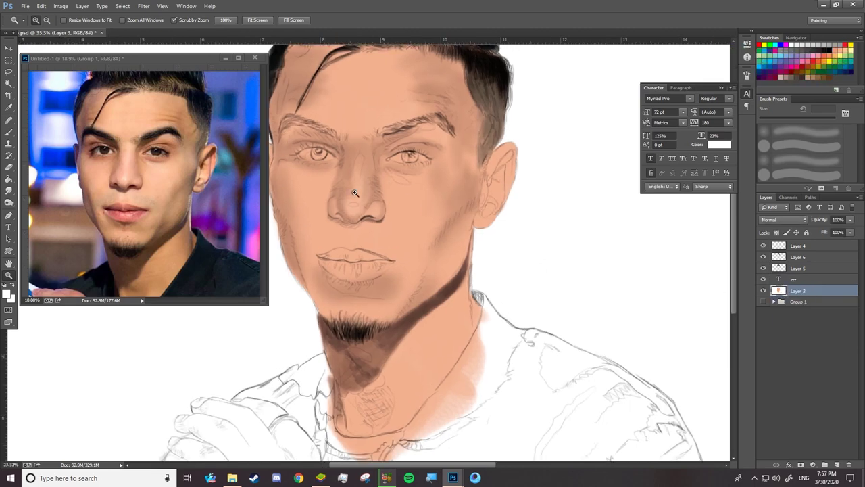
Step: Duplicate Layer 3 and sample a dark lip red as the paint colour
{"action": "left_click_drag", "start_coordinate": [357, 208], "coordinate": [379, 208]}
{"action": "left_click_drag", "start_coordinate": [135, 182], "coordinate": [162, 182]}
{"action": "left_click_drag", "start_coordinate": [378, 223], "coordinate": [406, 223]}
{"action": "key", "text": "ctrl+j"}
{"action": "key", "text": "b"}
{"action": "left_click", "coordinate": [64, 283], "text": "alt"}
{"action": "left_click", "coordinate": [7, 292]}
{"action": "left_click", "coordinate": [548, 321]}
{"action": "key", "text": "Return"}
{"action": "right_click", "coordinate": [444, 121]}
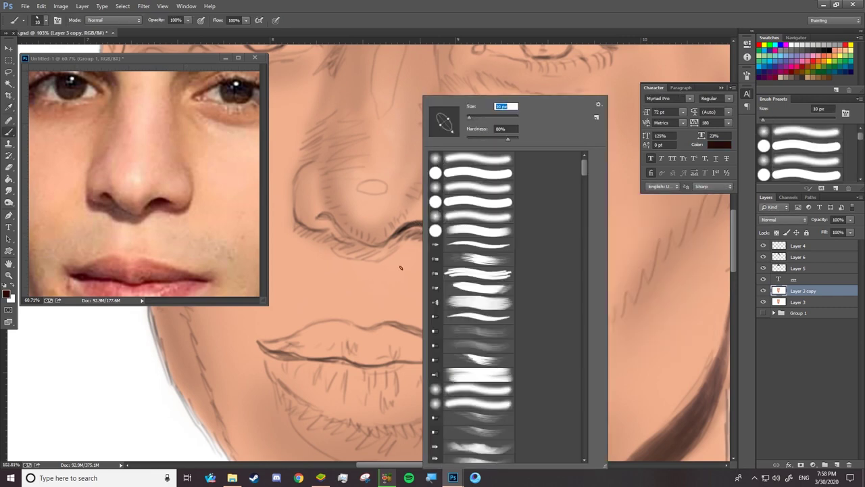
{"action": "left_click", "coordinate": [398, 277]}
Step: Paint thick dark strokes along the nostril line and retrace the left nostril curve
{"action": "left_click_drag", "start_coordinate": [412, 225], "coordinate": [436, 229]}
{"action": "scroll", "coordinate": [396, 228], "scroll_direction": "up", "scroll_amount": 2}
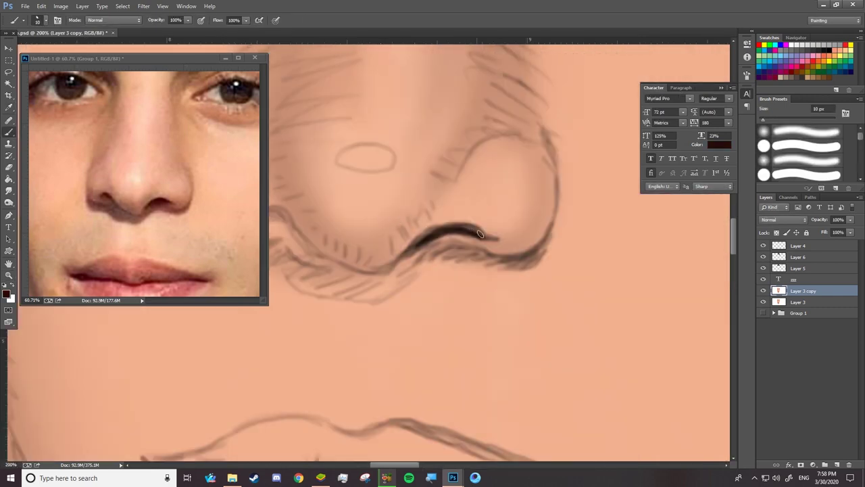
{"action": "left_click_drag", "start_coordinate": [476, 234], "coordinate": [417, 245]}
{"action": "left_click_drag", "start_coordinate": [389, 274], "coordinate": [484, 282]}
{"action": "mouse_move", "coordinate": [385, 229]}
{"action": "left_mouse_down"}
{"action": "mouse_move", "coordinate": [365, 224]}
{"action": "mouse_move", "coordinate": [474, 280]}
{"action": "left_mouse_up"}
{"action": "left_click", "coordinate": [342, 258], "text": "alt"}
{"action": "left_click_drag", "start_coordinate": [349, 252], "coordinate": [307, 216]}
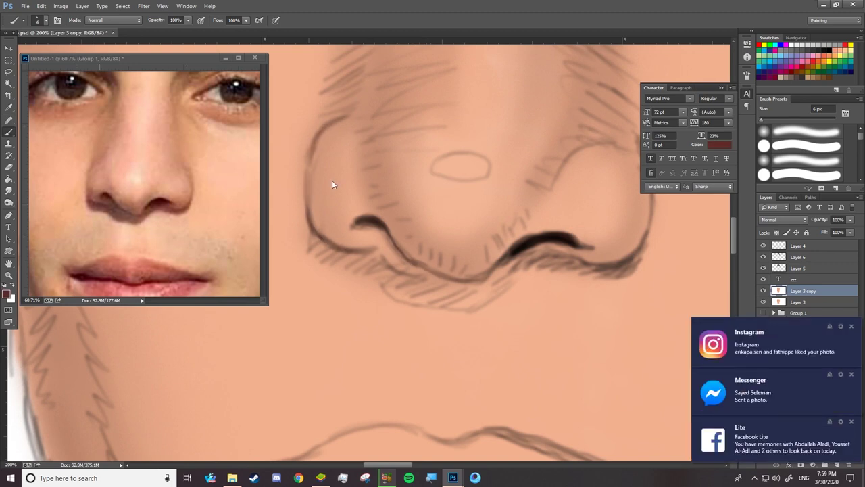
Step: Darken the right nostril and nostril-base curve, closing the Character panel
{"action": "left_click_drag", "start_coordinate": [518, 264], "coordinate": [642, 243]}
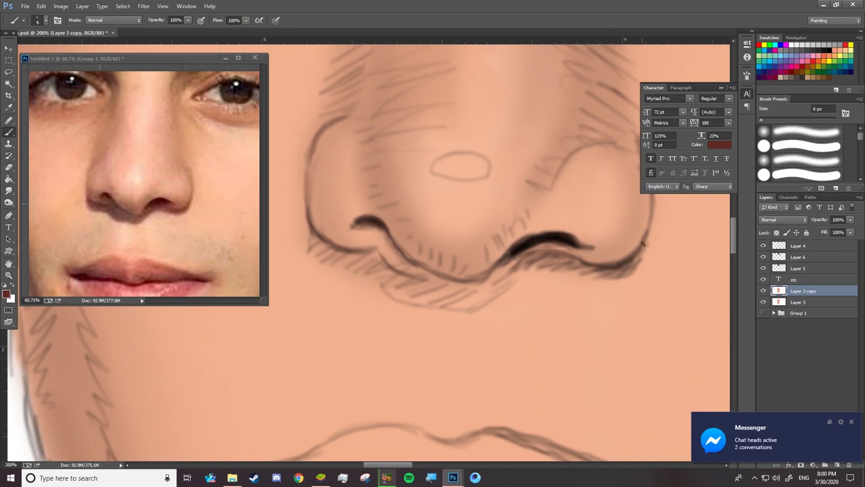
{"action": "mouse_move", "coordinate": [611, 270]}
{"action": "left_mouse_down"}
{"action": "mouse_move", "coordinate": [555, 268]}
{"action": "mouse_move", "coordinate": [624, 269]}
{"action": "left_mouse_up"}
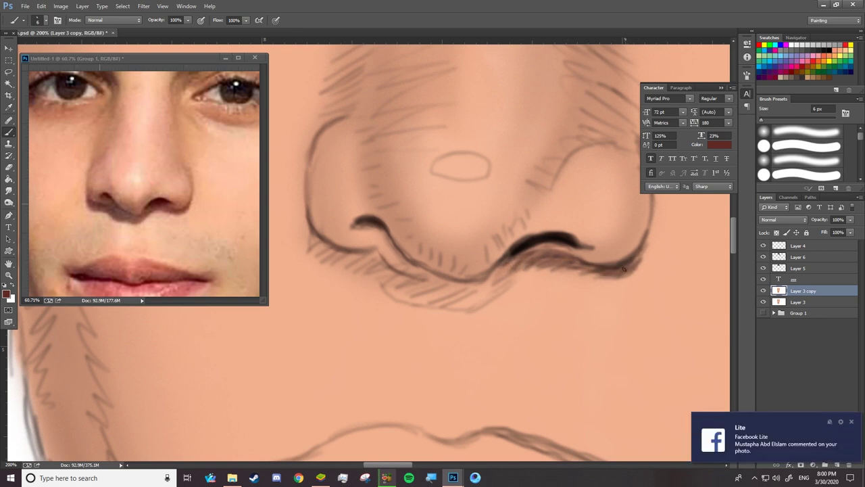
{"action": "left_click", "coordinate": [732, 87]}
{"action": "left_click", "coordinate": [757, 267]}
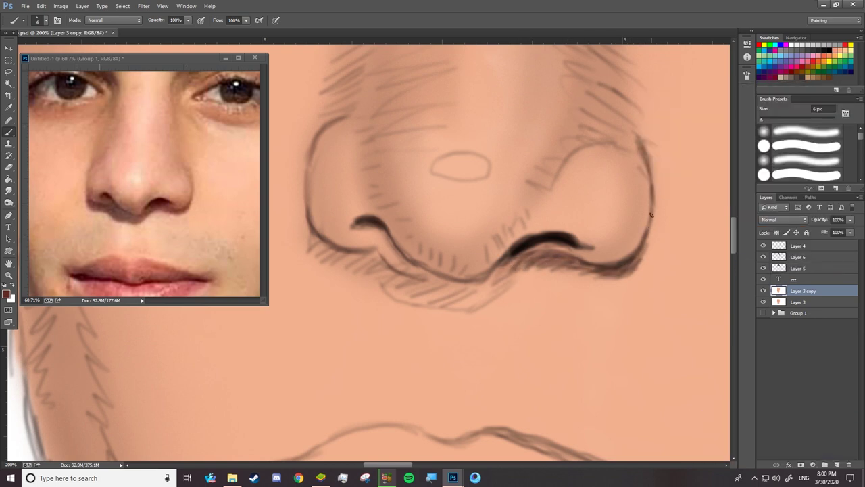
{"action": "left_click_drag", "start_coordinate": [501, 271], "coordinate": [436, 284]}
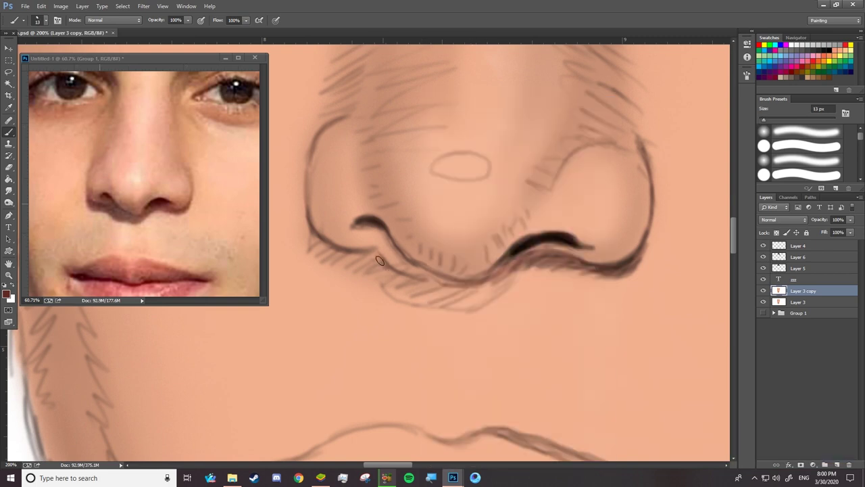
{"action": "mouse_move", "coordinate": [380, 245]}
{"action": "left_mouse_down"}
{"action": "mouse_move", "coordinate": [520, 264]}
{"action": "mouse_move", "coordinate": [419, 304]}
{"action": "left_mouse_up"}
Step: Hatch more darkness onto the nostril base, thicken the left nostril outline, and hide the Layer 4 sketch
{"action": "right_click", "coordinate": [412, 284]}
{"action": "mouse_move", "coordinate": [518, 271]}
{"action": "left_mouse_down"}
{"action": "mouse_move", "coordinate": [413, 298]}
{"action": "mouse_move", "coordinate": [317, 240]}
{"action": "mouse_move", "coordinate": [382, 260]}
{"action": "left_mouse_up"}
{"action": "key", "text": "Escape"}
{"action": "left_click_drag", "start_coordinate": [304, 221], "coordinate": [386, 261]}
{"action": "mouse_move", "coordinate": [355, 227]}
{"action": "left_mouse_down"}
{"action": "mouse_move", "coordinate": [399, 260]}
{"action": "mouse_move", "coordinate": [379, 258]}
{"action": "left_mouse_up"}
{"action": "left_click", "coordinate": [763, 245]}
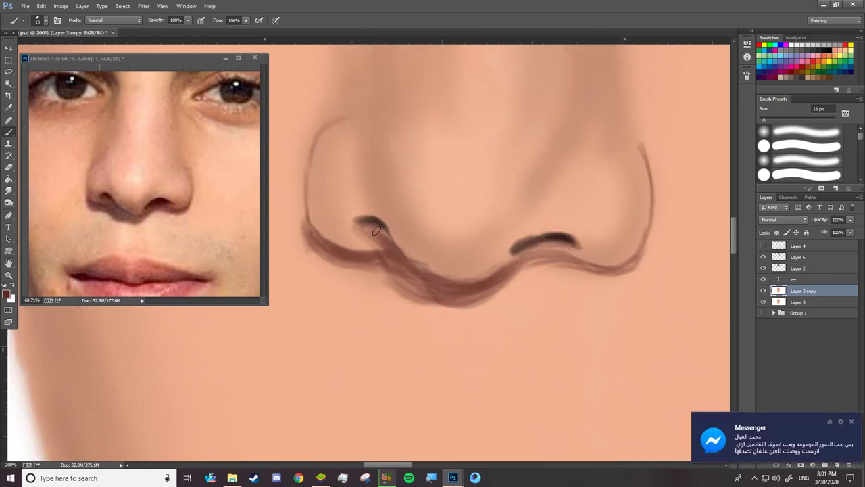
Step: Switch to the Mixer Brush and set its size to 22 px, then 12 px
{"action": "key", "text": "shift+b"}
{"action": "right_click", "coordinate": [400, 256]}
{"action": "type", "text": "22"}
{"action": "key", "text": "Return"}
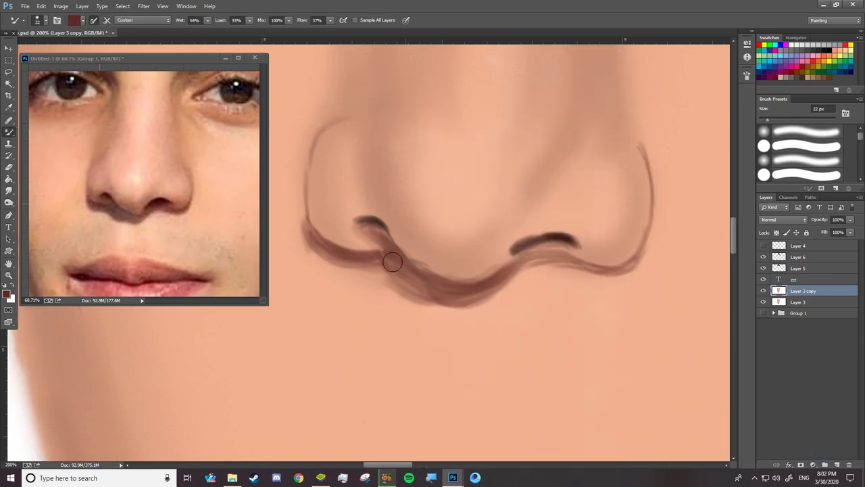
{"action": "right_click", "coordinate": [446, 292]}
{"action": "type", "text": "12"}
{"action": "key", "text": "Return"}
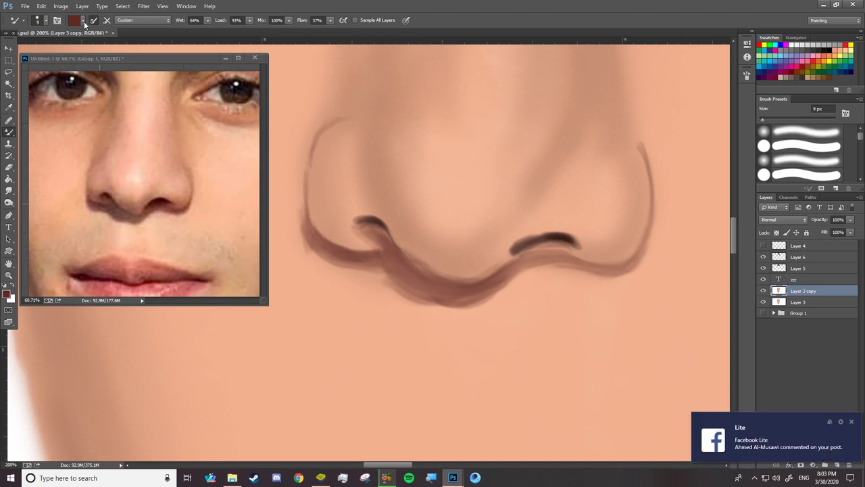
{"action": "right_click", "coordinate": [292, 194]}
{"action": "key", "text": "Return"}
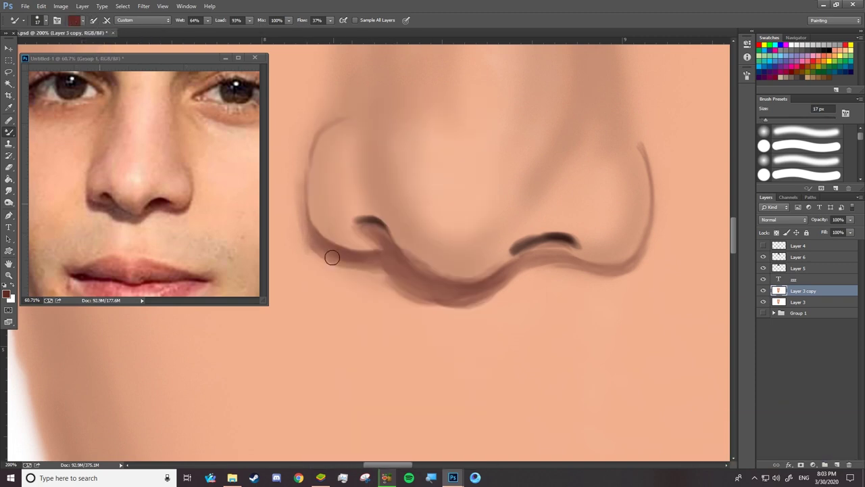
Step: Load the peach skin tone onto the mixer brush for blending
{"action": "left_click", "coordinate": [562, 267]}
{"action": "key", "text": "Return"}
{"action": "right_click", "coordinate": [434, 265]}
{"action": "key", "text": "Return"}
Step: Return to the normal brush with dark red-brown at 8 px and hide the Layer 4 sketch
{"action": "key", "text": "shift+b"}
{"action": "left_click", "coordinate": [96, 273], "text": "alt"}
{"action": "right_click", "coordinate": [414, 263]}
{"action": "key", "text": "Return"}
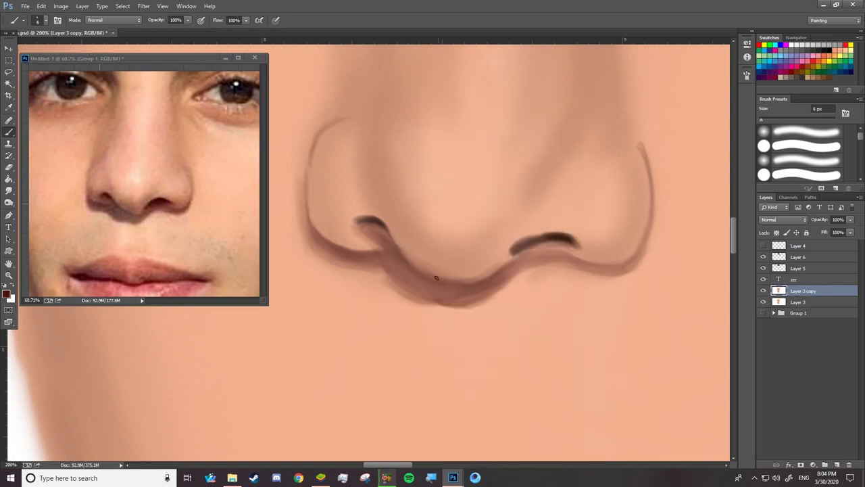
{"action": "right_click", "coordinate": [528, 254]}
{"action": "key", "text": "Return"}
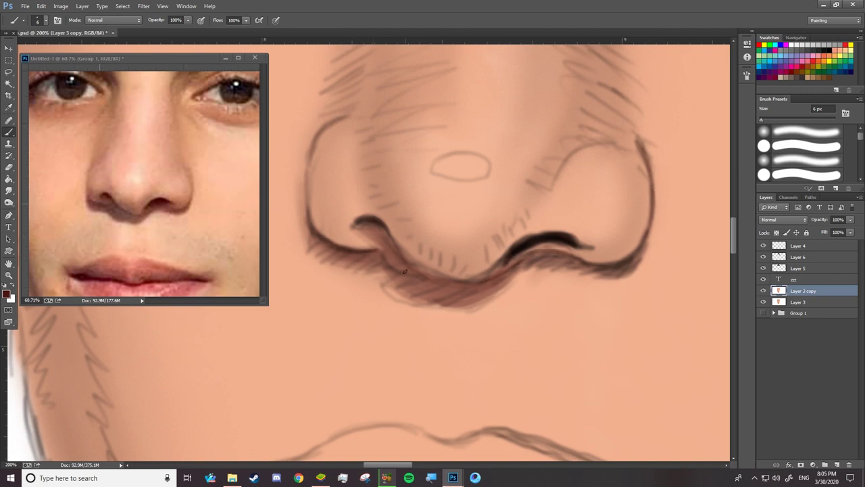
{"action": "left_click", "coordinate": [763, 246]}
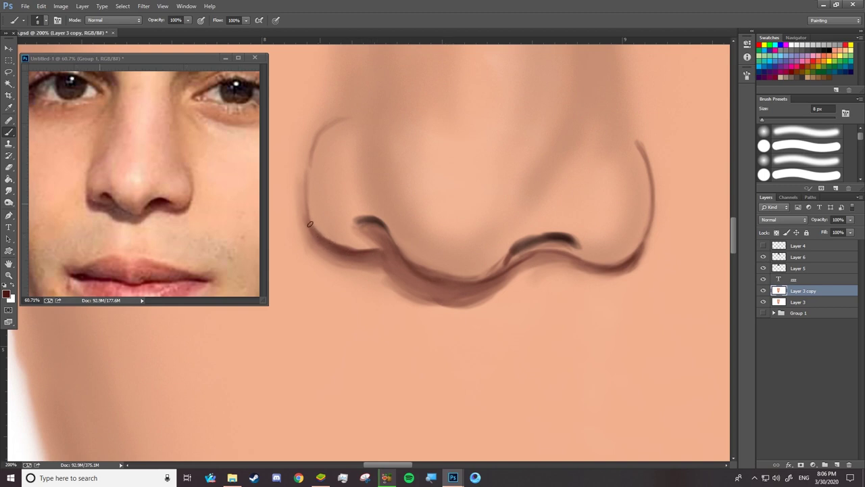
{"action": "right_click", "coordinate": [338, 169]}
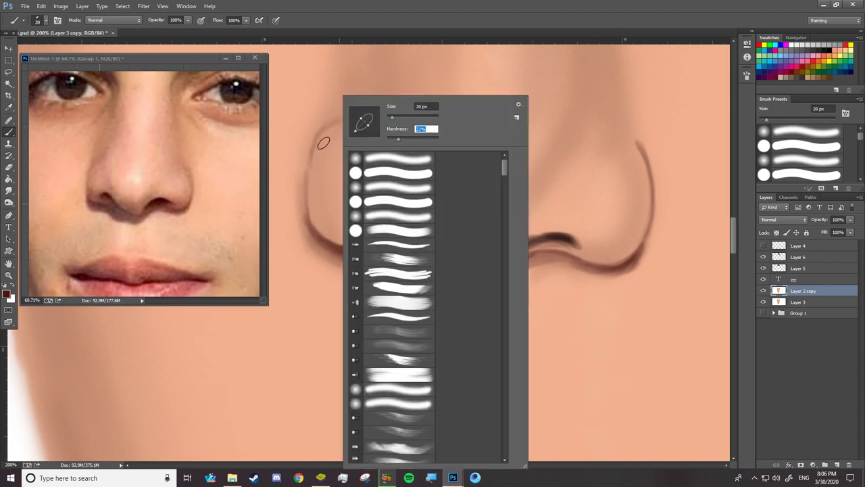
Step: Reinforce both nostril contours and softly shade inside the right nostril wing
{"action": "key", "text": "Return"}
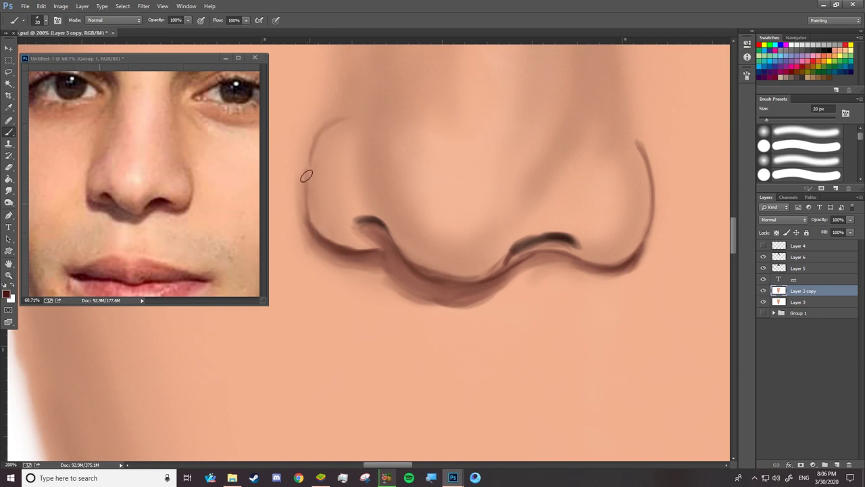
{"action": "left_click_drag", "start_coordinate": [318, 142], "coordinate": [321, 202]}
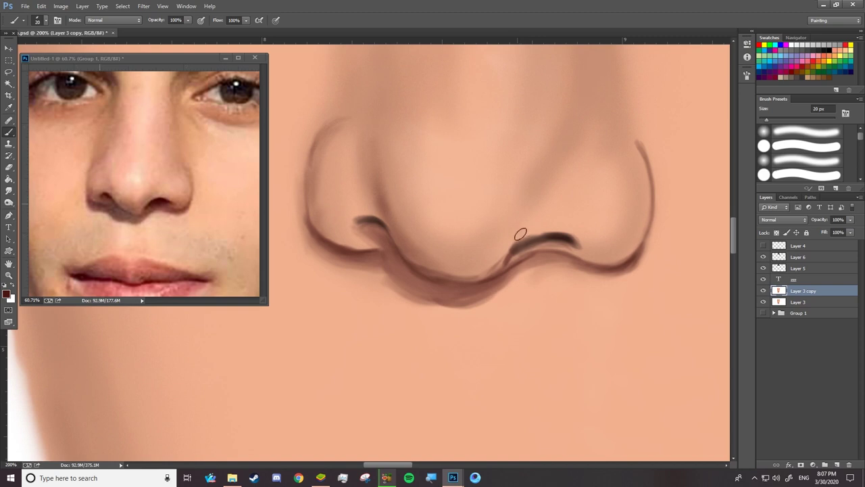
{"action": "left_click_drag", "start_coordinate": [514, 237], "coordinate": [504, 252]}
{"action": "left_click_drag", "start_coordinate": [626, 128], "coordinate": [645, 199]}
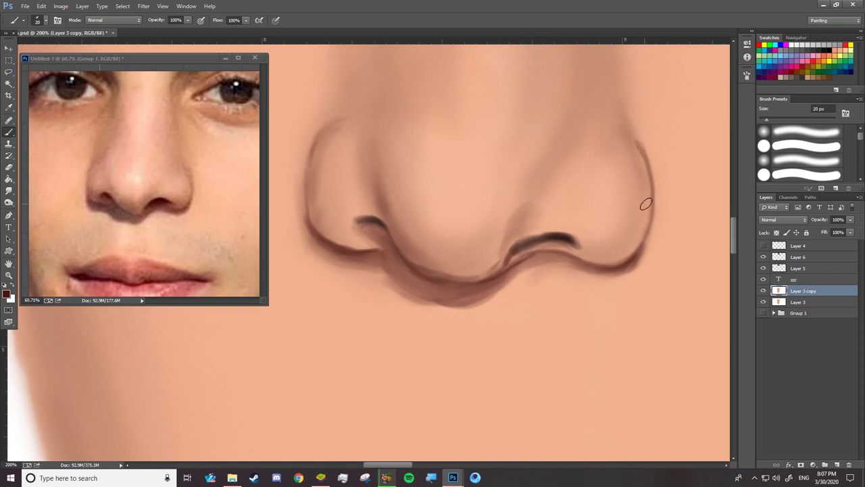
{"action": "mouse_move", "coordinate": [592, 245]}
{"action": "left_mouse_down"}
{"action": "mouse_move", "coordinate": [614, 232]}
{"action": "mouse_move", "coordinate": [580, 233]}
{"action": "left_mouse_up"}
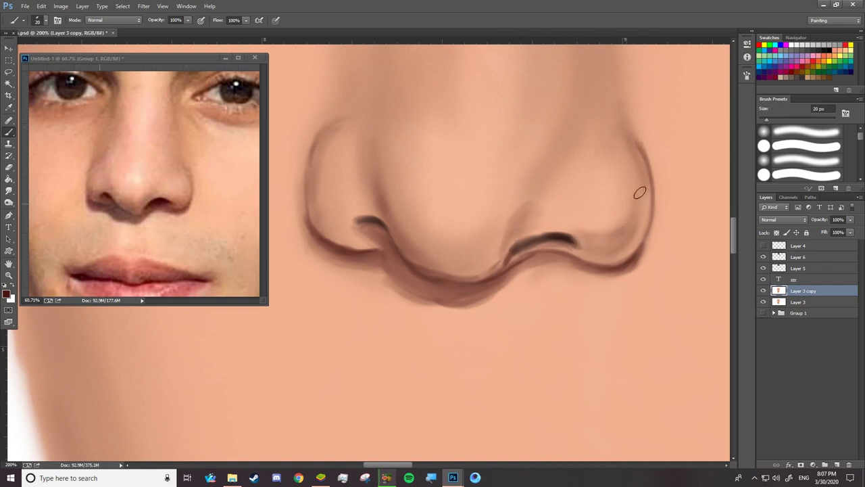
Step: Enlarge the brush to about 85 px and zoom out to see the whole nose
{"action": "right_click", "coordinate": [567, 98]}
{"action": "left_click_drag", "start_coordinate": [589, 123], "coordinate": [608, 123]}
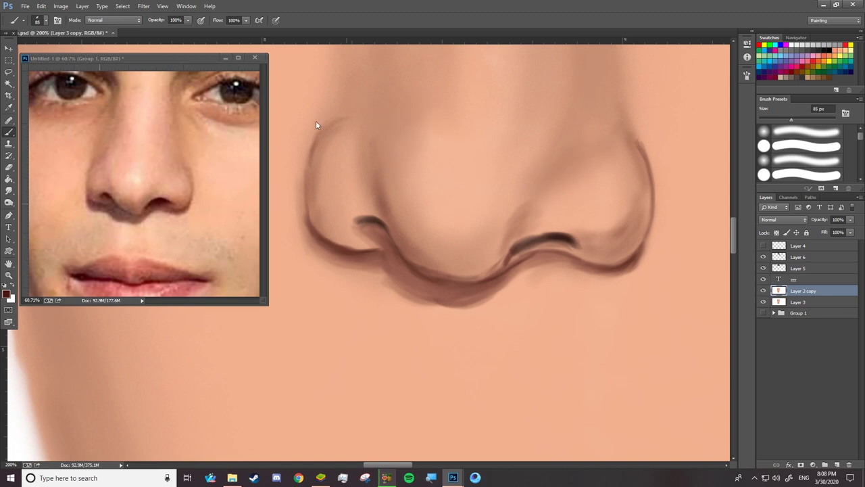
{"action": "key", "text": "z"}
{"action": "left_click_drag", "start_coordinate": [464, 270], "coordinate": [444, 142]}
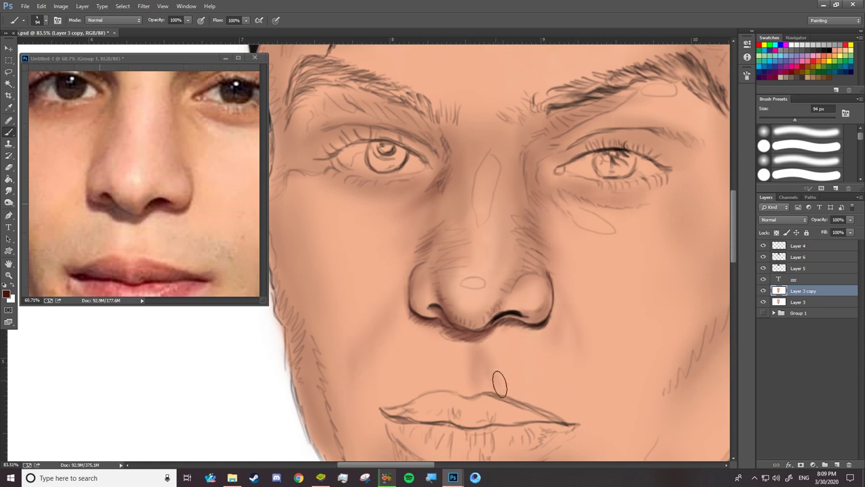
Step: Widen the reference photo to show the brows and shade softly under the left eye
{"action": "scroll", "coordinate": [396, 377], "scroll_direction": "up", "scroll_amount": 3}
{"action": "left_click_drag", "start_coordinate": [292, 203], "coordinate": [292, 167]}
{"action": "left_click", "coordinate": [579, 227]}
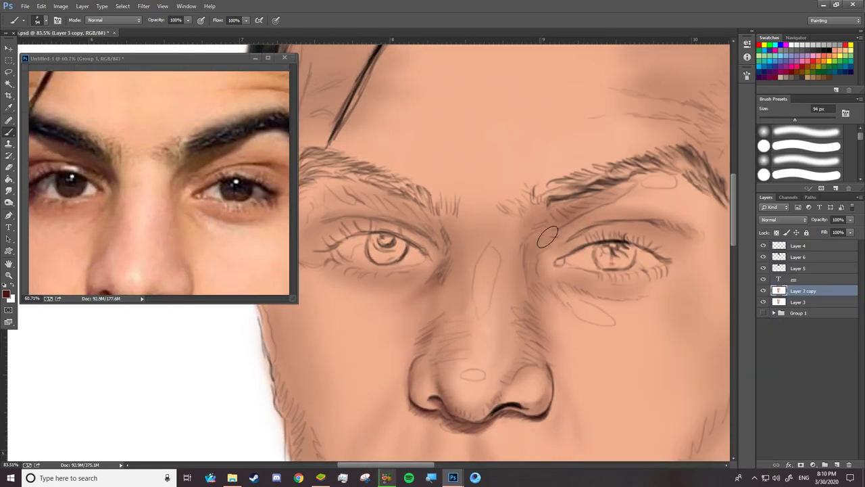
{"action": "right_click", "coordinate": [404, 217]}
{"action": "key", "text": "Escape"}
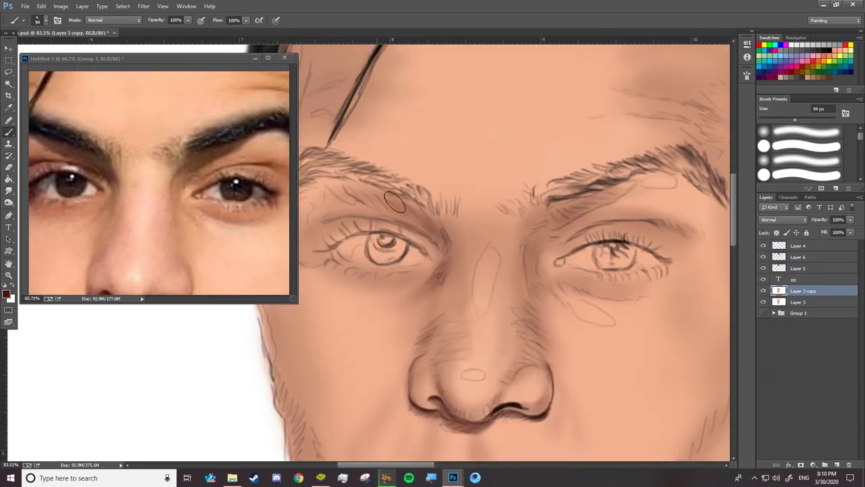
{"action": "left_click_drag", "start_coordinate": [400, 276], "coordinate": [338, 281]}
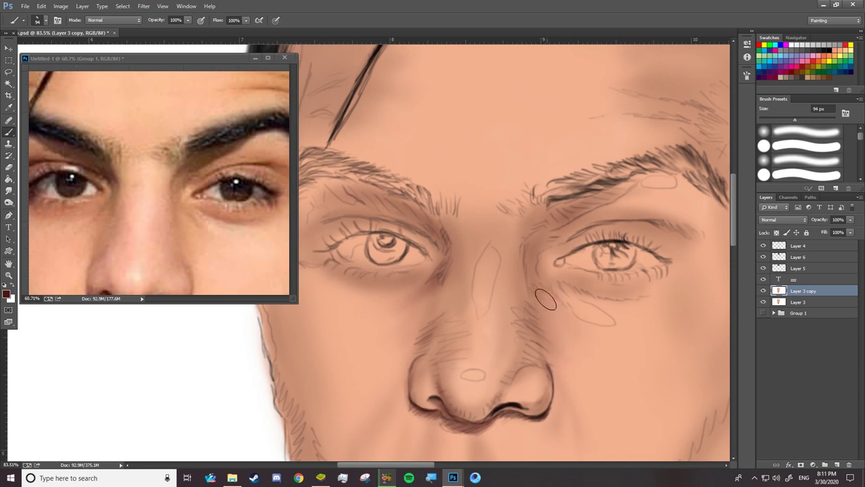
Step: Shrink the brush to 24 px, then to 8 px, for finer eye detail
{"action": "key", "text": "bracketleft"}
{"action": "key", "text": "bracketleft"}
{"action": "key", "text": "bracketleft"}
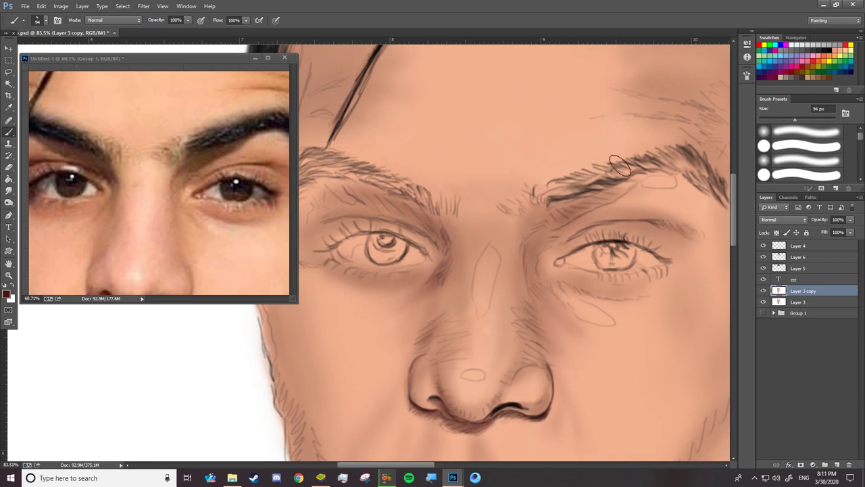
{"action": "right_click", "coordinate": [525, 142]}
{"action": "key", "text": "Escape"}
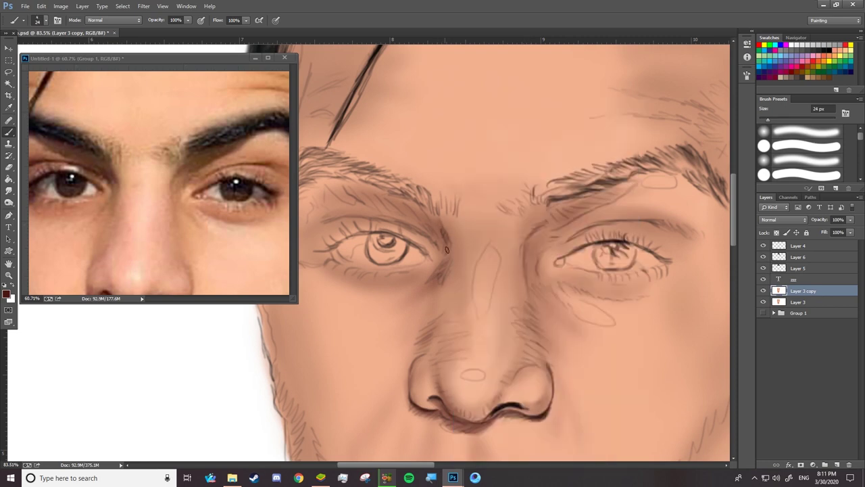
{"action": "right_click", "coordinate": [615, 225]}
{"action": "type", "text": "8"}
{"action": "key", "text": "Return"}
Step: Hide the sketch layer and switch to a 17 px Mixer Brush
{"action": "right_click", "coordinate": [666, 228]}
{"action": "key", "text": "Escape"}
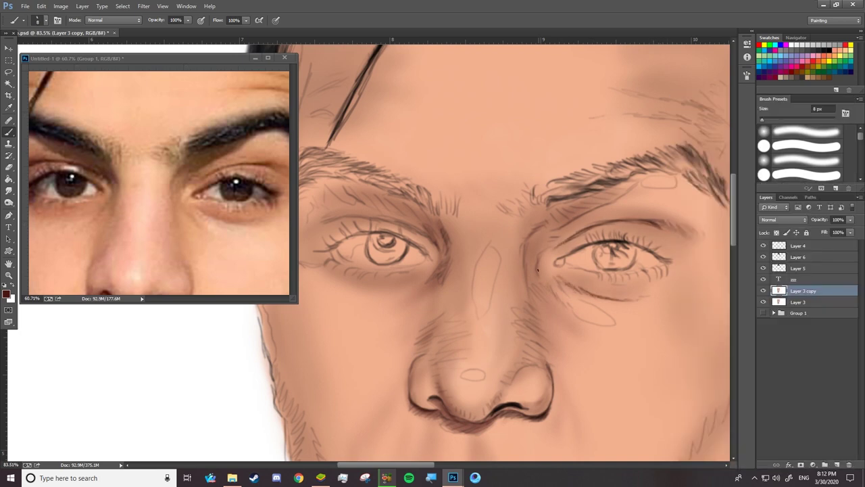
{"action": "right_click", "coordinate": [328, 221]}
{"action": "key", "text": "Escape"}
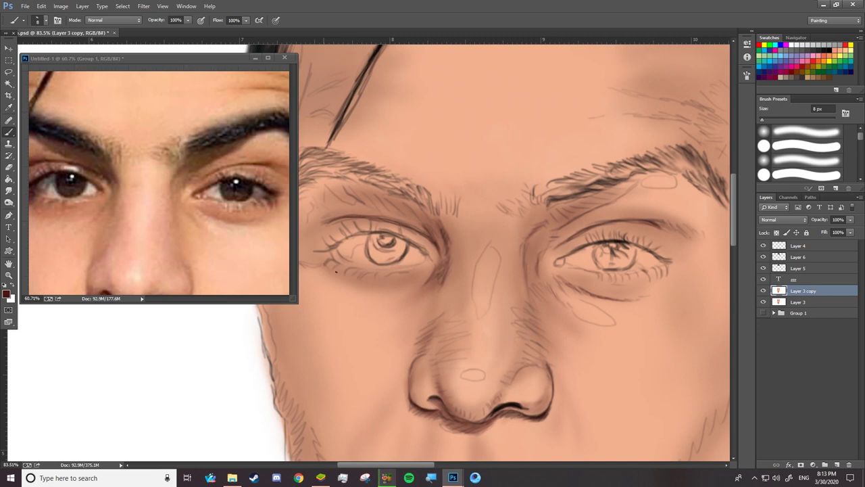
{"action": "key", "text": "shift+b"}
{"action": "right_click", "coordinate": [392, 137]}
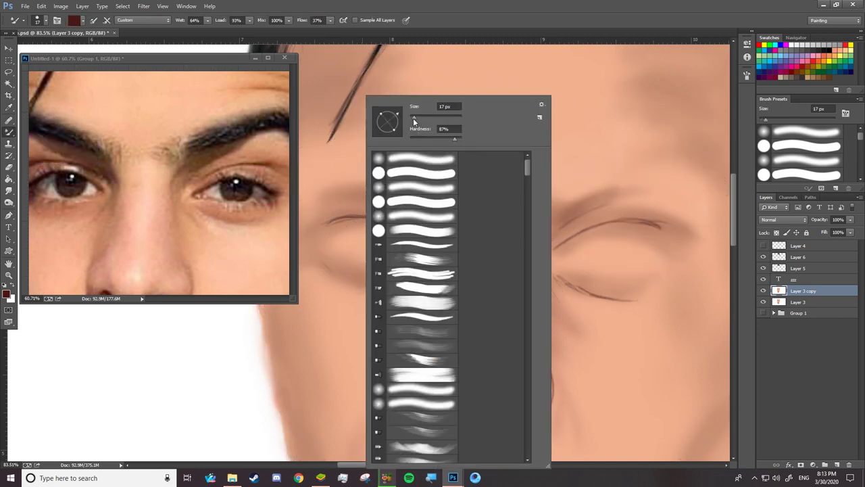
Step: Paint two horizontal wrinkle lines on the forehead above the brow
{"action": "key", "text": "Return"}
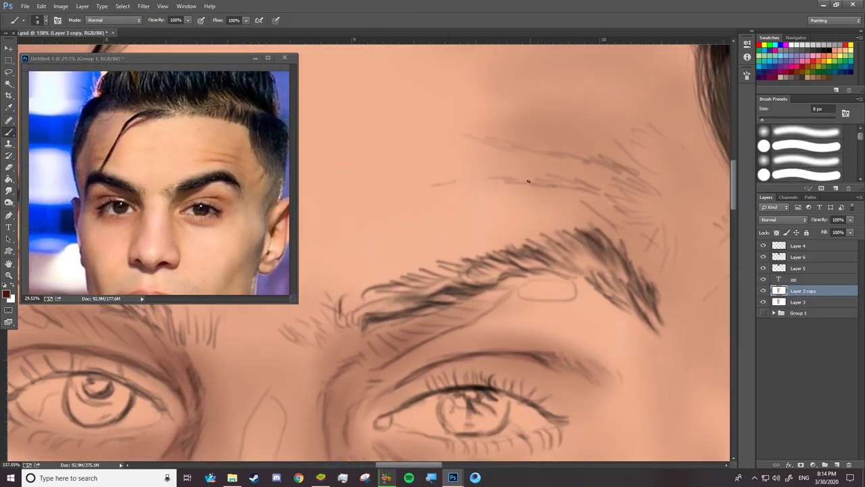
{"action": "left_click_drag", "start_coordinate": [434, 183], "coordinate": [556, 181]}
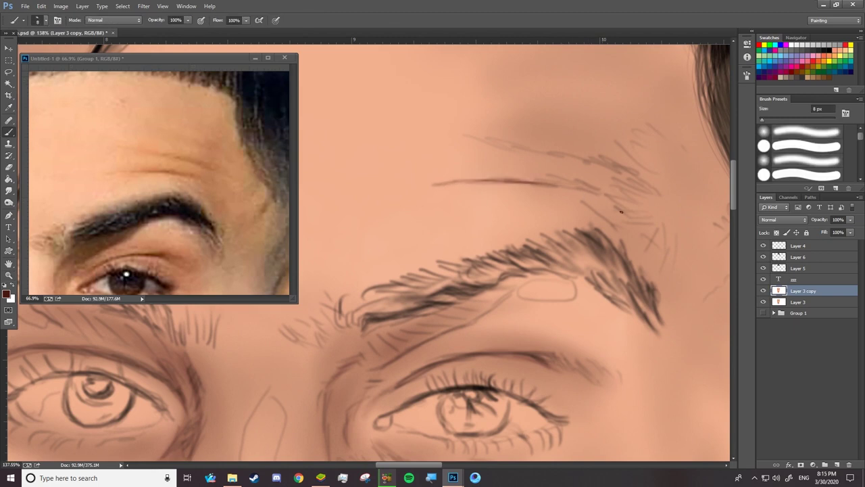
{"action": "left_click_drag", "start_coordinate": [636, 177], "coordinate": [498, 142]}
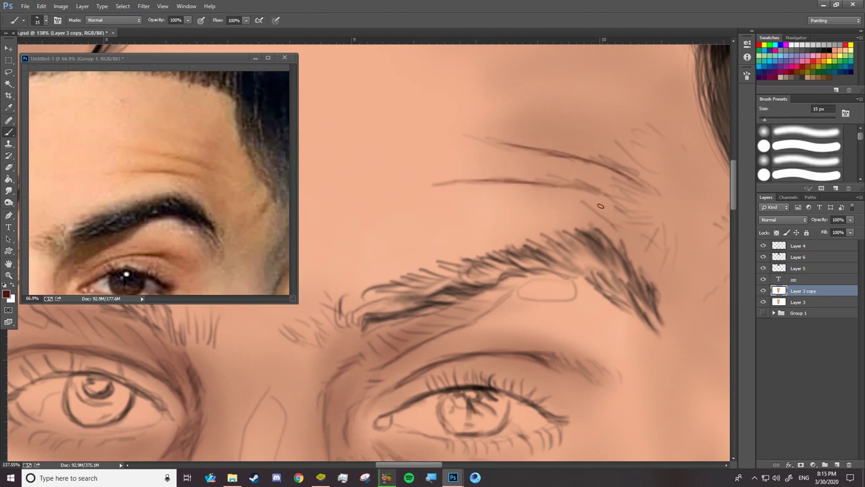
{"action": "right_click", "coordinate": [508, 169]}
Step: Smudge the wrinkles with the Wet Mixer Brush, loaded with sampled skin tone at 0% Mix
{"action": "key", "text": "shift+b"}
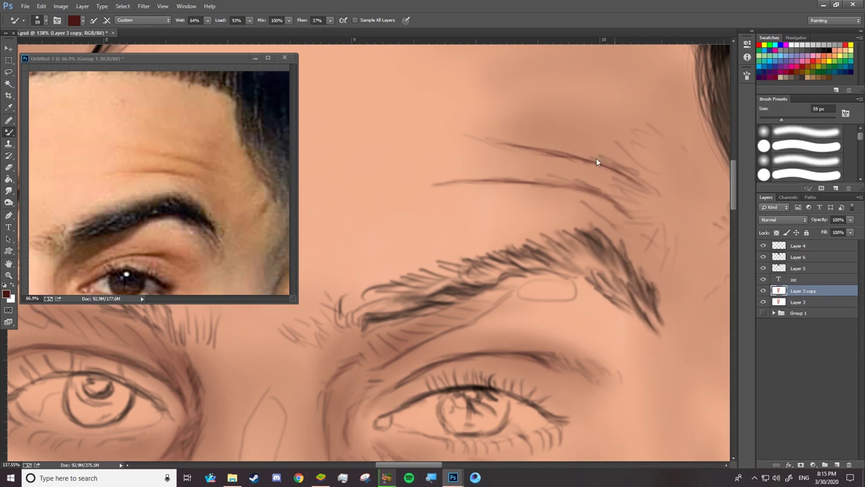
{"action": "left_click", "coordinate": [143, 19]}
{"action": "left_click", "coordinate": [135, 114]}
{"action": "mouse_move", "coordinate": [589, 128]}
{"action": "left_mouse_down"}
{"action": "mouse_move", "coordinate": [622, 139]}
{"action": "mouse_move", "coordinate": [666, 135]}
{"action": "left_mouse_up"}
{"action": "left_click", "coordinate": [73, 20]}
{"action": "left_click", "coordinate": [193, 162]}
{"action": "key", "text": "Return"}
{"action": "type", "text": "0"}
{"action": "key", "text": "Return"}
Step: Hide the Layer 3 and Layer 4 sketches and zoom out to see more of the face
{"action": "left_click", "coordinate": [764, 301]}
{"action": "left_click", "coordinate": [763, 246]}
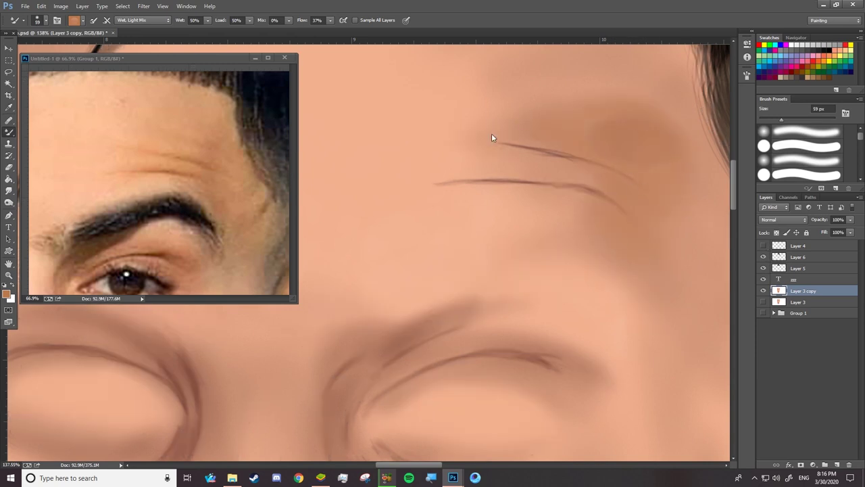
{"action": "right_click", "coordinate": [467, 140]}
{"action": "right_click", "coordinate": [527, 150]}
{"action": "key", "text": "z"}
{"action": "mouse_move", "coordinate": [514, 162]}
{"action": "left_mouse_down"}
{"action": "mouse_move", "coordinate": [486, 162]}
{"action": "mouse_move", "coordinate": [454, 134]}
{"action": "left_mouse_up"}
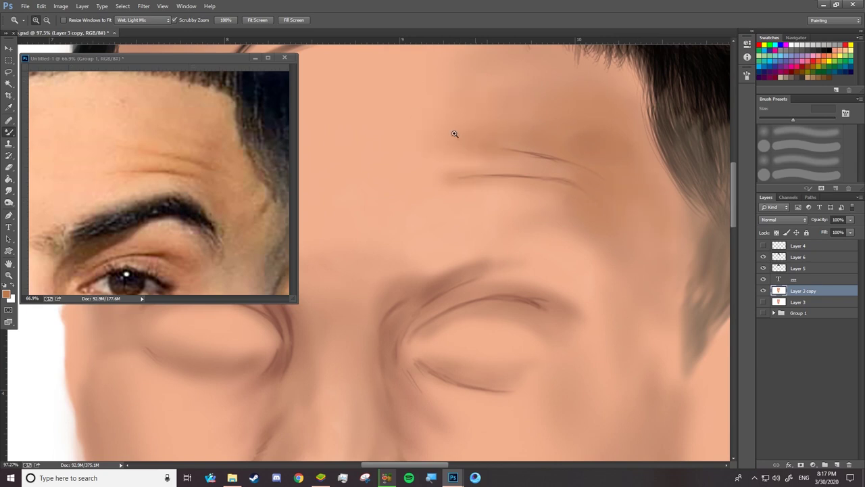
{"action": "key", "text": "b"}
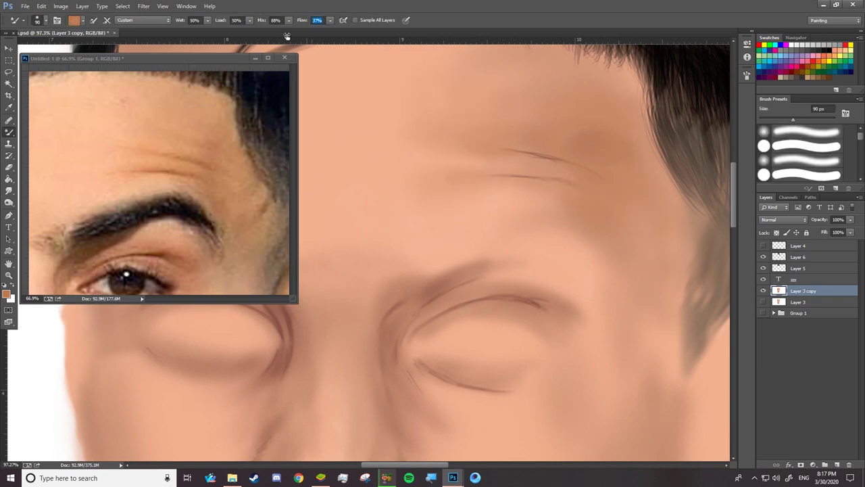
{"action": "right_click", "coordinate": [508, 146]}
Step: With a darker brown 20 px brush, paint temple hairs and shade the forehead
{"action": "double_click", "coordinate": [541, 202]}
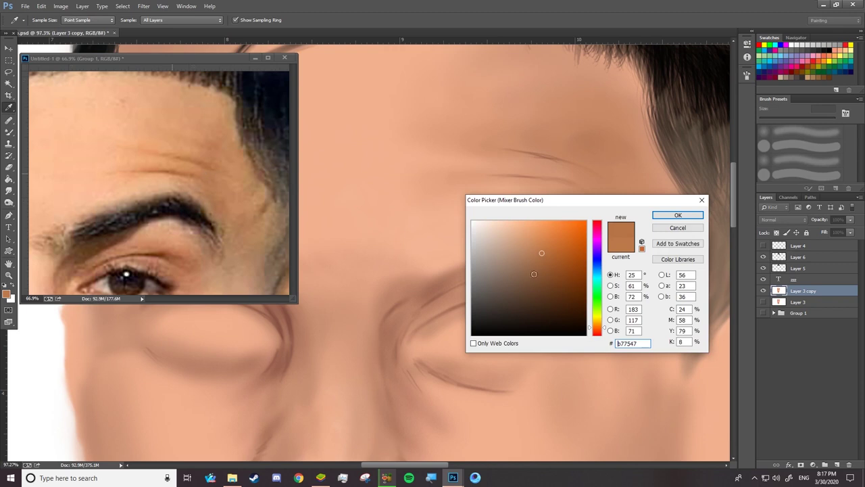
{"action": "key", "text": "Escape"}
{"action": "left_click", "coordinate": [523, 180]}
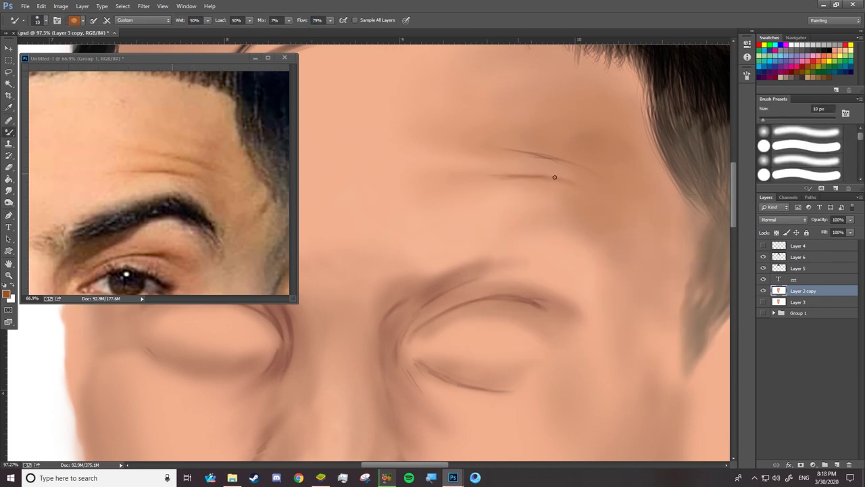
{"action": "left_click", "coordinate": [764, 246]}
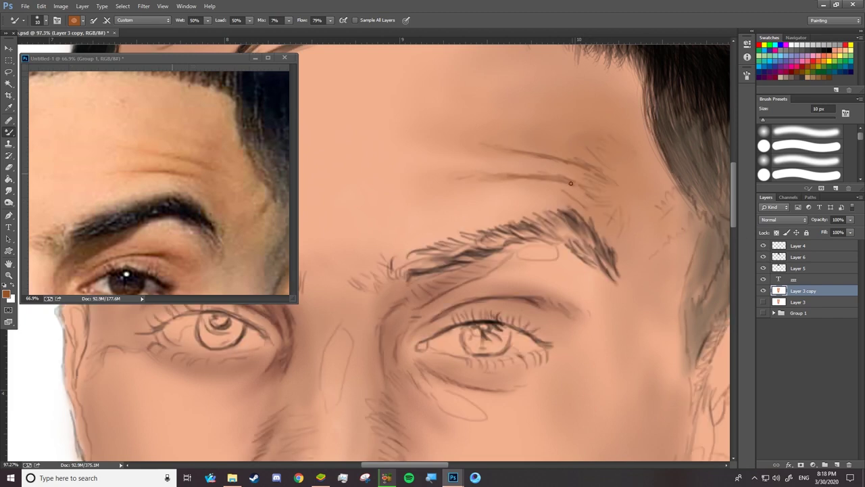
{"action": "key", "text": "]"}
{"action": "left_click_drag", "start_coordinate": [661, 206], "coordinate": [674, 190]}
{"action": "left_click_drag", "start_coordinate": [667, 243], "coordinate": [686, 220]}
{"action": "left_click_drag", "start_coordinate": [608, 215], "coordinate": [621, 242]}
{"action": "left_click_drag", "start_coordinate": [611, 149], "coordinate": [540, 128]}
{"action": "left_click_drag", "start_coordinate": [599, 136], "coordinate": [607, 115]}
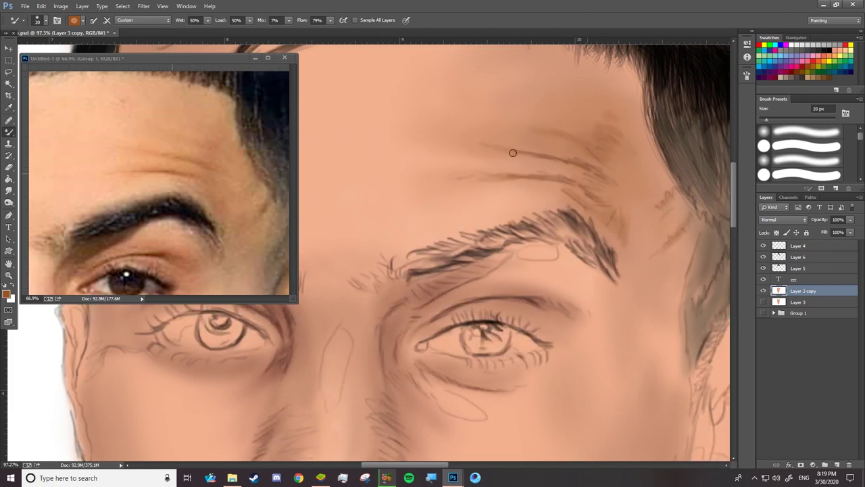
Step: Switch to the Wet, Heavy Mix preset at 13 px and darken the forehead and temple
{"action": "left_click", "coordinate": [763, 245]}
{"action": "right_click", "coordinate": [580, 98]}
{"action": "double_click", "coordinate": [649, 176]}
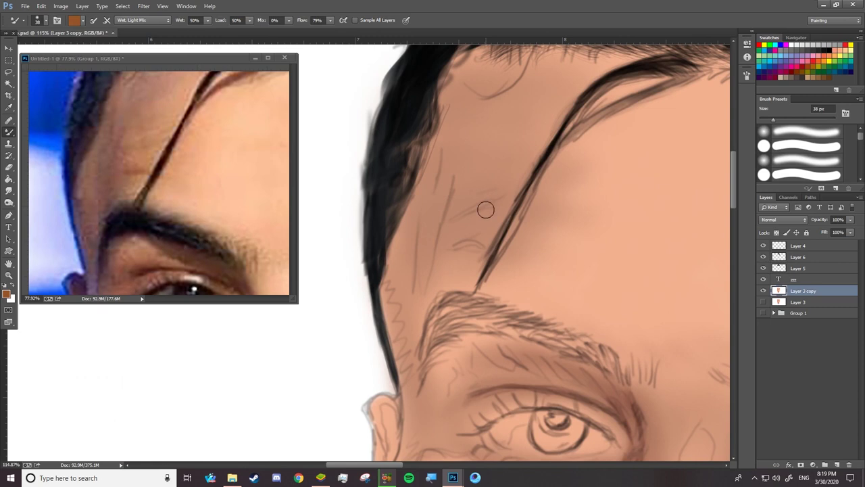
{"action": "right_click", "coordinate": [479, 248]}
{"action": "left_click_drag", "start_coordinate": [452, 189], "coordinate": [428, 292]}
{"action": "left_click_drag", "start_coordinate": [419, 226], "coordinate": [414, 287]}
{"action": "left_click_drag", "start_coordinate": [444, 152], "coordinate": [436, 196]}
{"action": "mouse_move", "coordinate": [406, 292]}
{"action": "left_mouse_down"}
{"action": "mouse_move", "coordinate": [390, 362]}
{"action": "mouse_move", "coordinate": [396, 304]}
{"action": "mouse_move", "coordinate": [446, 166]}
{"action": "mouse_move", "coordinate": [450, 274]}
{"action": "mouse_move", "coordinate": [440, 331]}
{"action": "left_mouse_up"}
{"action": "right_click", "coordinate": [404, 365]}
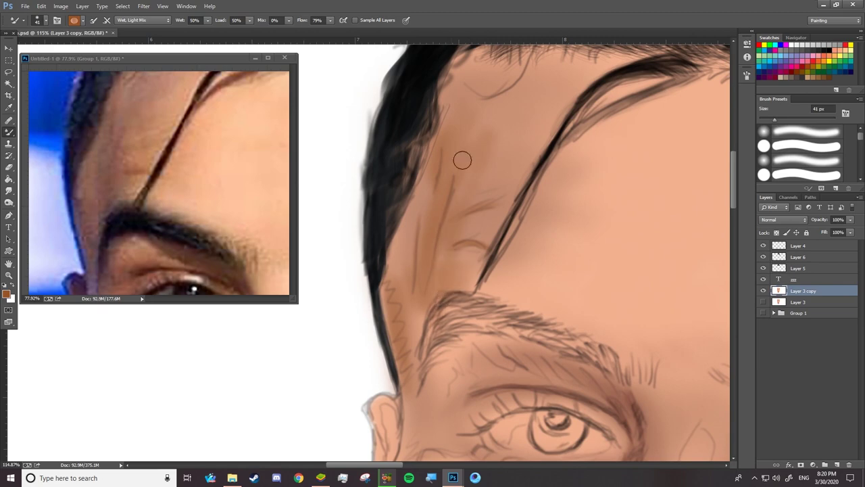
Step: Set up the Mixer Brush with the Wet, Heavy Mix preset at about 59 px
{"action": "scroll", "coordinate": [234, 244], "scroll_direction": "down", "scroll_amount": 3}
{"action": "scroll", "coordinate": [464, 161], "scroll_direction": "down", "scroll_amount": 3}
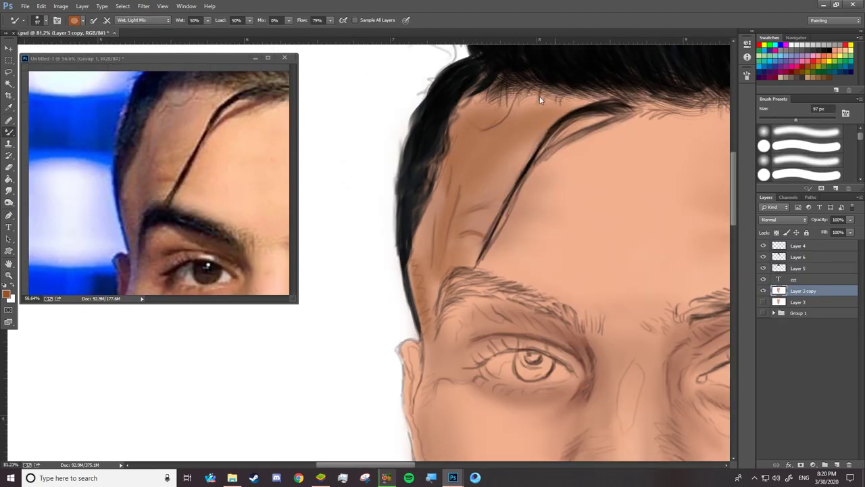
{"action": "left_click", "coordinate": [73, 20]}
{"action": "key", "text": "Return"}
{"action": "right_click", "coordinate": [444, 227]}
{"action": "key", "text": "Escape"}
{"action": "right_click", "coordinate": [440, 297]}
{"action": "key", "text": "Escape"}
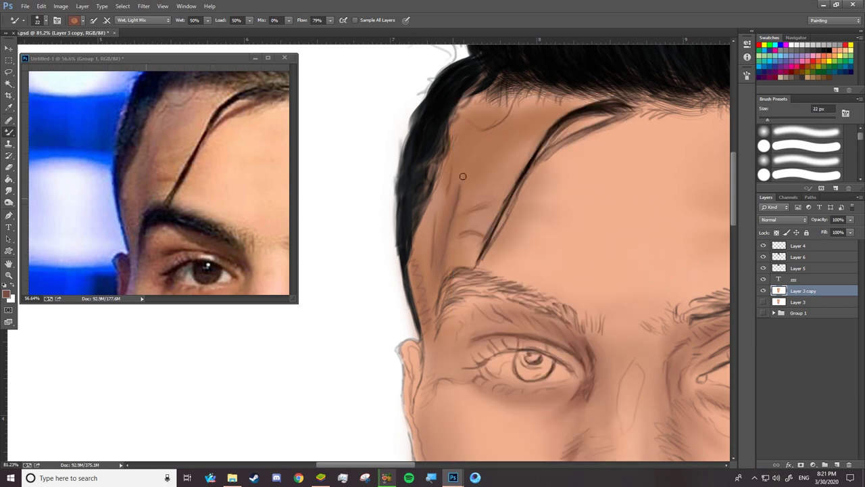
{"action": "scroll", "coordinate": [265, 222], "scroll_direction": "down", "scroll_amount": 3}
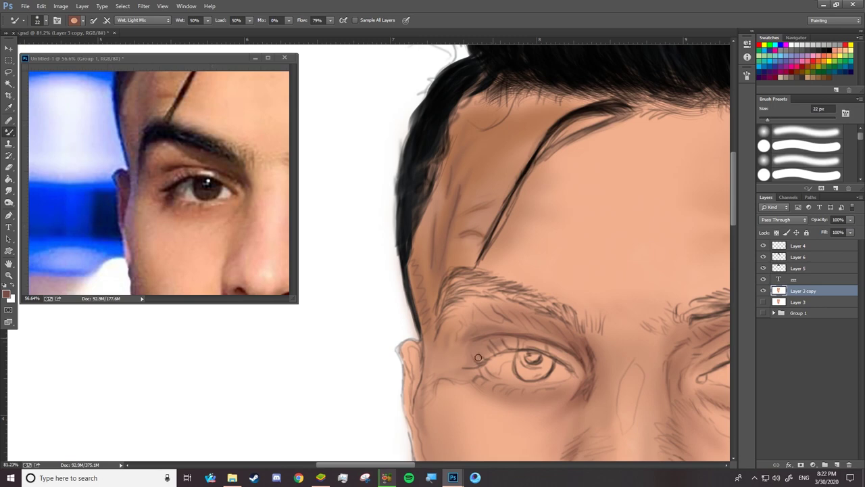
{"action": "key", "text": "bracketright"}
{"action": "key", "text": "bracketright"}
{"action": "key", "text": "bracketright"}
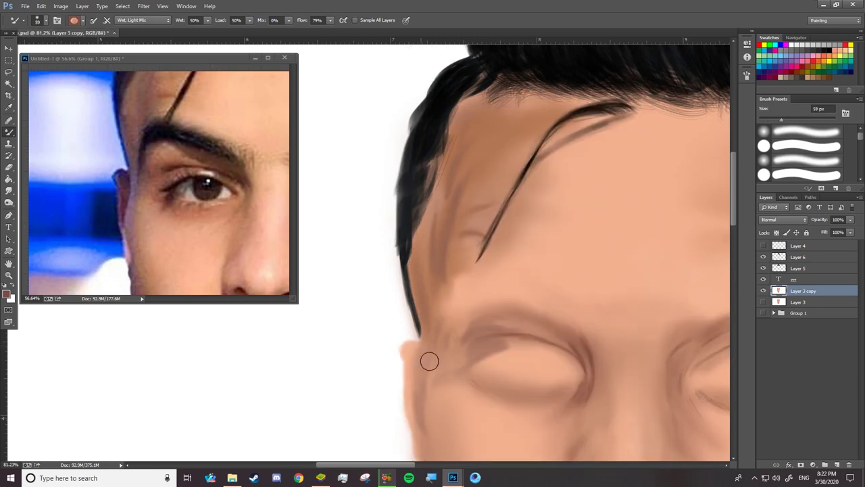
{"action": "right_click", "coordinate": [463, 275]}
{"action": "double_click", "coordinate": [527, 175]}
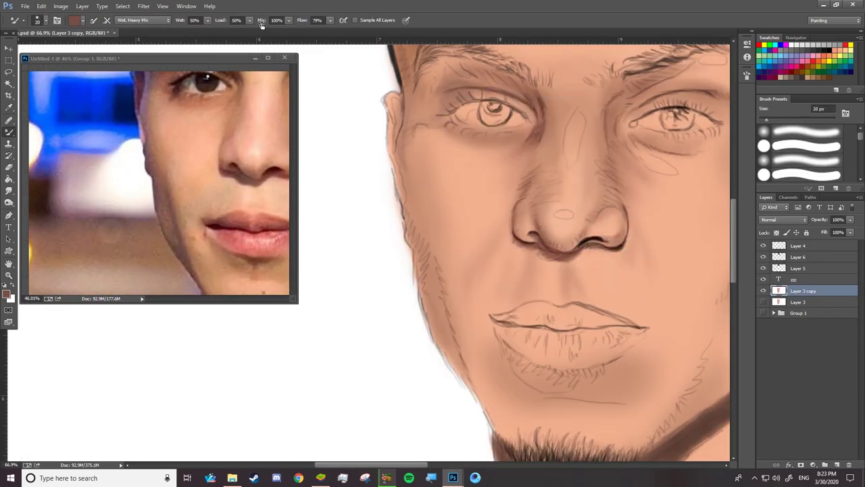
Step: Paint dark strokes along the left jawline and cheek, narrowing the brush to 40 px
{"action": "left_click_drag", "start_coordinate": [435, 258], "coordinate": [466, 378]}
{"action": "left_click_drag", "start_coordinate": [439, 338], "coordinate": [470, 382]}
{"action": "mouse_move", "coordinate": [459, 351]}
{"action": "left_mouse_down"}
{"action": "mouse_move", "coordinate": [490, 419]}
{"action": "mouse_move", "coordinate": [425, 308]}
{"action": "left_mouse_up"}
{"action": "right_click", "coordinate": [436, 225]}
{"action": "type", "text": "40"}
{"action": "key", "text": "Return"}
{"action": "left_click_drag", "start_coordinate": [406, 206], "coordinate": [432, 263]}
{"action": "mouse_move", "coordinate": [409, 148]}
{"action": "left_mouse_down"}
{"action": "mouse_move", "coordinate": [433, 262]}
{"action": "mouse_move", "coordinate": [503, 429]}
{"action": "left_mouse_up"}
Step: Lower the paint flow and shade faintly under the lower lip
{"action": "scroll", "coordinate": [735, 226], "scroll_direction": "down", "scroll_amount": 3}
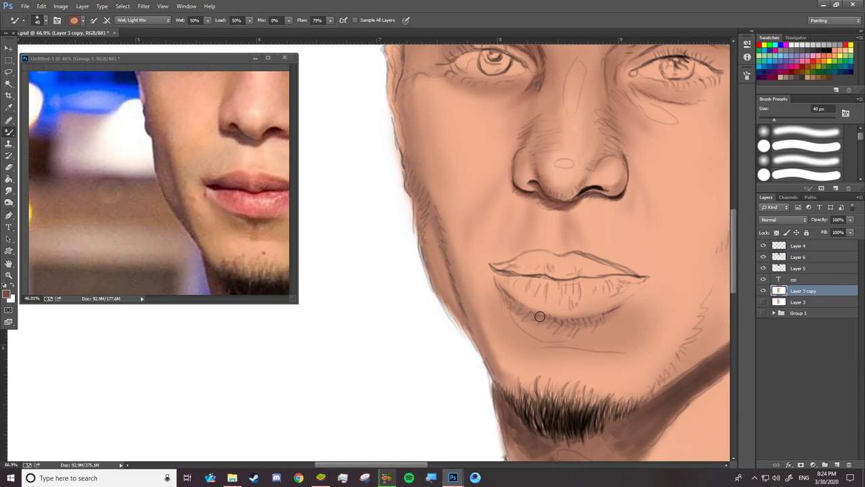
{"action": "key", "text": "7"}
{"action": "key", "text": "9"}
{"action": "left_click_drag", "start_coordinate": [572, 329], "coordinate": [585, 319]}
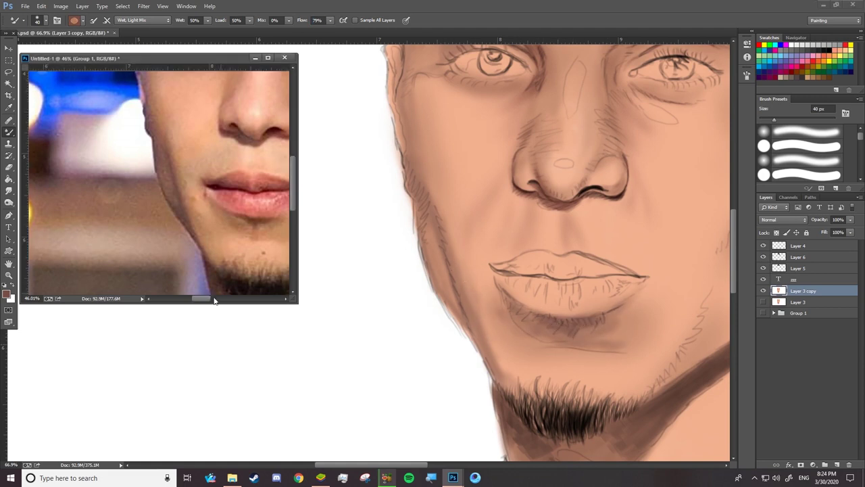
{"action": "left_click_drag", "start_coordinate": [212, 295], "coordinate": [122, 292]}
{"action": "left_click", "coordinate": [634, 400]}
{"action": "right_click", "coordinate": [634, 400]}
{"action": "key", "text": "Escape"}
Step: Paint a dark shadow along the jawline extending up toward the ear
{"action": "left_click_drag", "start_coordinate": [556, 299], "coordinate": [425, 246]}
{"action": "mouse_move", "coordinate": [609, 233]}
{"action": "left_mouse_down"}
{"action": "mouse_move", "coordinate": [523, 331]}
{"action": "mouse_move", "coordinate": [592, 187]}
{"action": "left_mouse_up"}
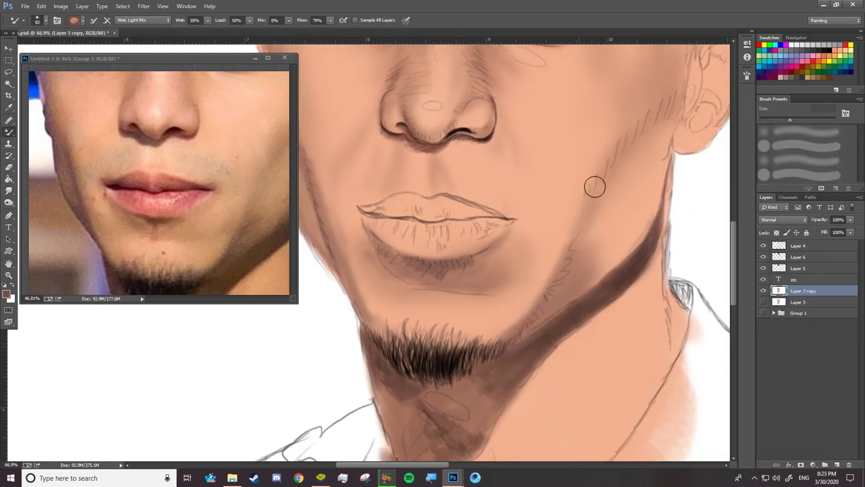
{"action": "left_click_drag", "start_coordinate": [647, 219], "coordinate": [645, 192]}
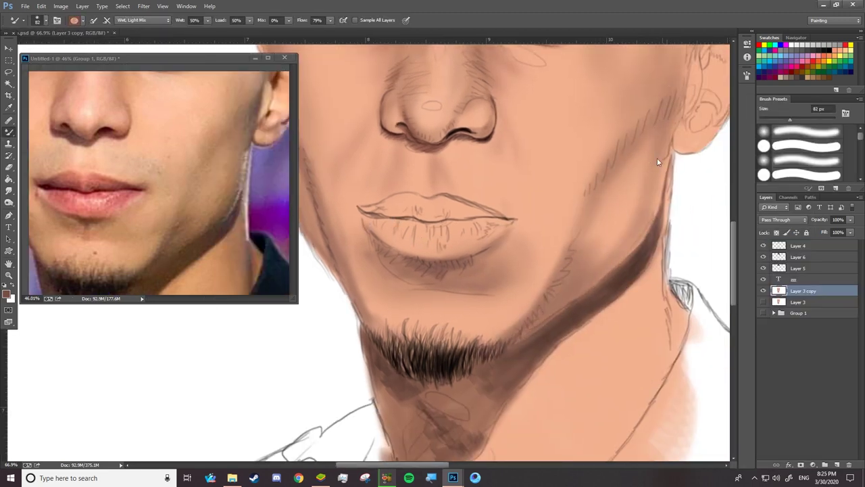
{"action": "scroll", "coordinate": [636, 126], "scroll_direction": "up", "scroll_amount": 3}
{"action": "left_click", "coordinate": [294, 203]}
{"action": "left_click_drag", "start_coordinate": [294, 202], "coordinate": [294, 175]}
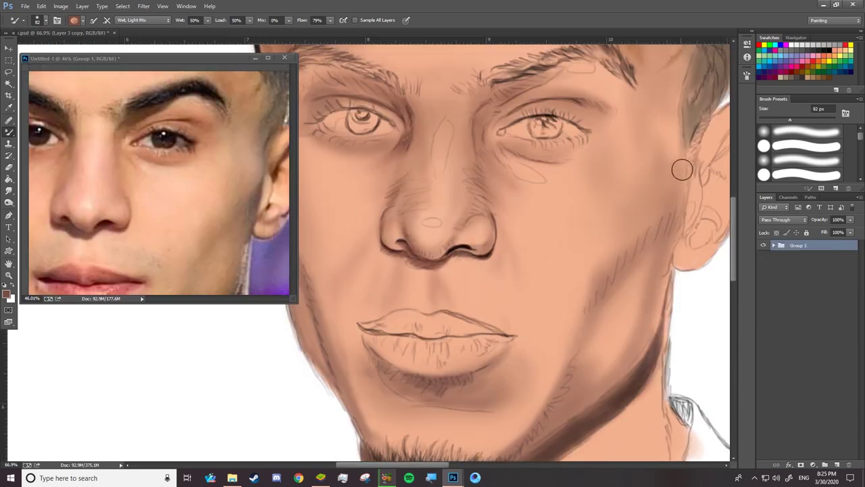
Step: Shade near the ear at 36 px, then darken the right cheek at 73 px
{"action": "right_click", "coordinate": [666, 219]}
{"action": "key", "text": "Return"}
{"action": "left_click_drag", "start_coordinate": [684, 177], "coordinate": [657, 235]}
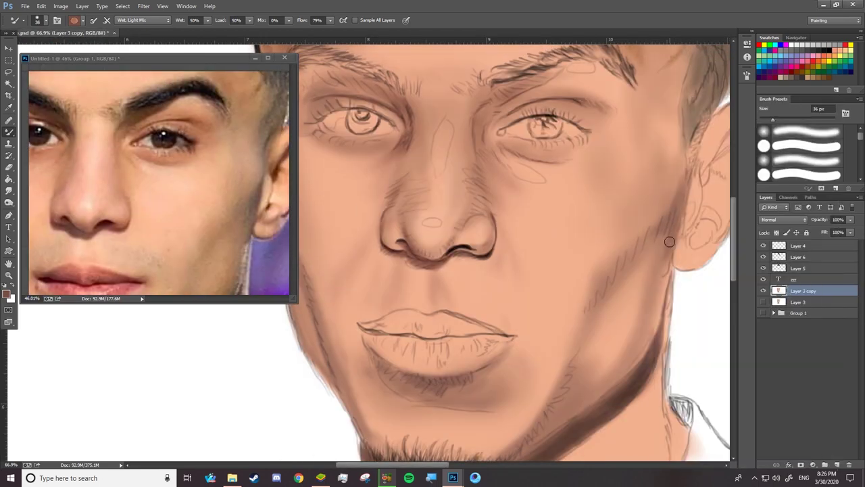
{"action": "right_click", "coordinate": [630, 93]}
{"action": "key", "text": "Return"}
{"action": "left_click_drag", "start_coordinate": [632, 149], "coordinate": [633, 93]}
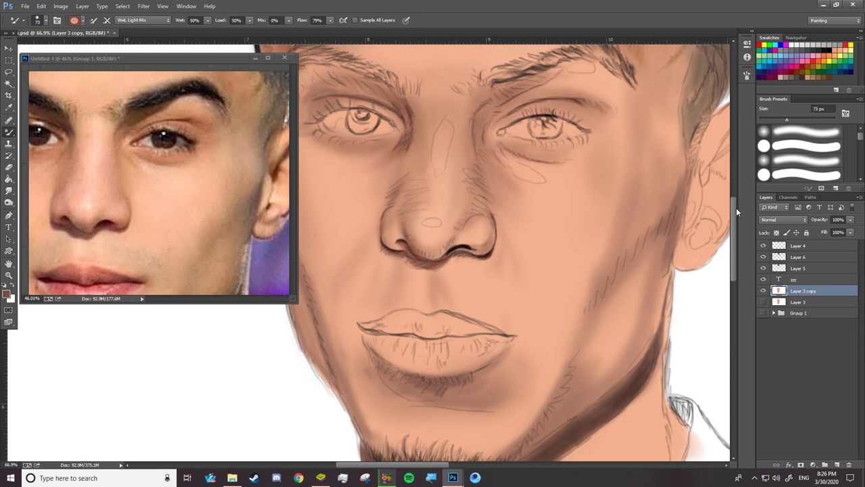
Step: Check the reference photo and pick a light peach paint colour
{"action": "scroll", "coordinate": [514, 212], "scroll_direction": "up", "scroll_amount": 4}
{"action": "left_click_drag", "start_coordinate": [290, 178], "coordinate": [290, 136]}
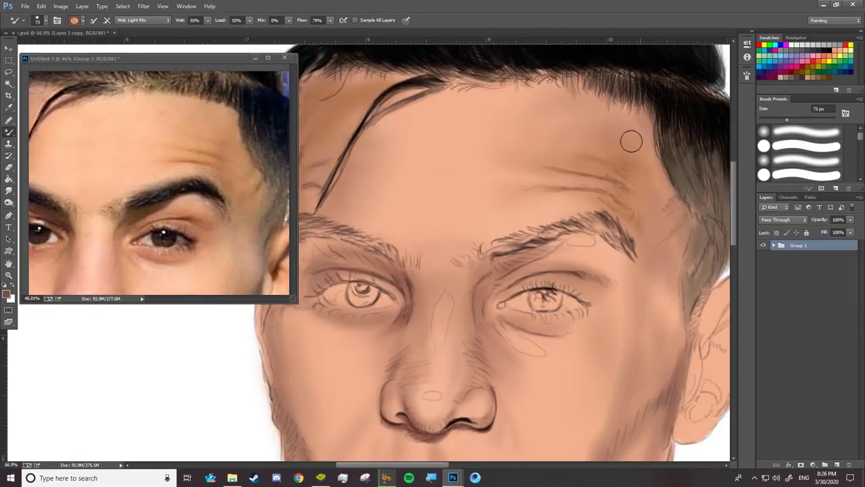
{"action": "left_click", "coordinate": [535, 212]}
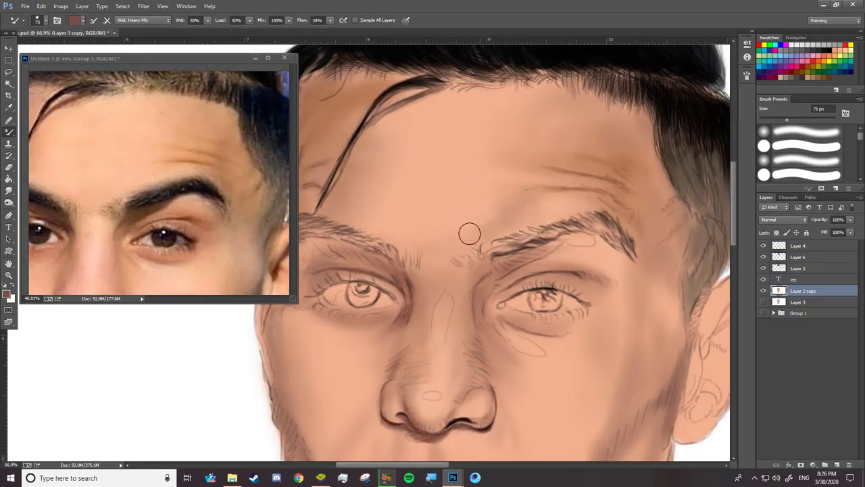
{"action": "key", "text": "b"}
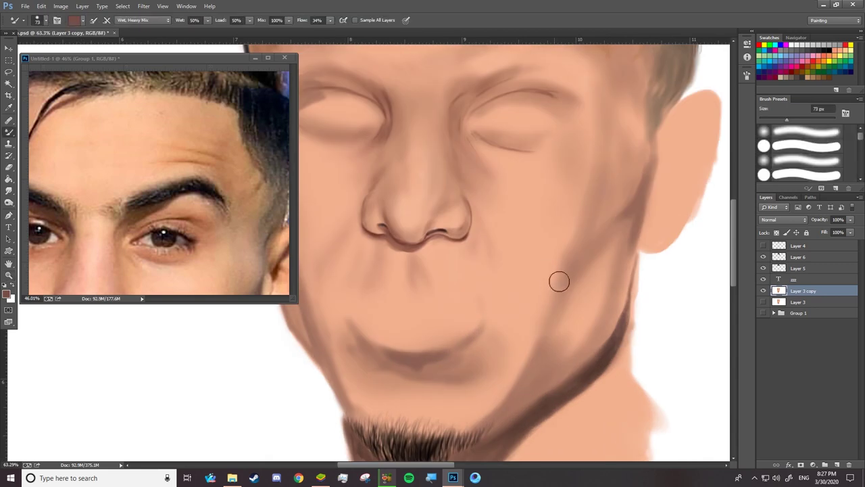
{"action": "left_click_drag", "start_coordinate": [290, 135], "coordinate": [290, 203]}
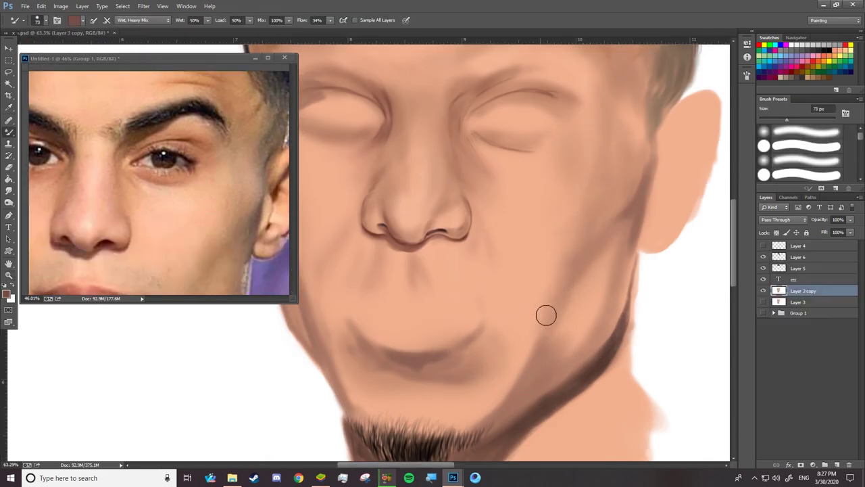
{"action": "left_click", "coordinate": [292, 186]}
{"action": "mouse_move", "coordinate": [293, 186]}
{"action": "left_mouse_down"}
{"action": "mouse_move", "coordinate": [293, 230]}
{"action": "mouse_move", "coordinate": [293, 189]}
{"action": "left_mouse_up"}
{"action": "left_click", "coordinate": [74, 20]}
{"action": "left_click", "coordinate": [473, 155]}
Step: With the Wet, Light Mix preset, highlight the nose bridge, between the brows and below the eye
{"action": "left_click", "coordinate": [679, 214]}
{"action": "left_click", "coordinate": [421, 174]}
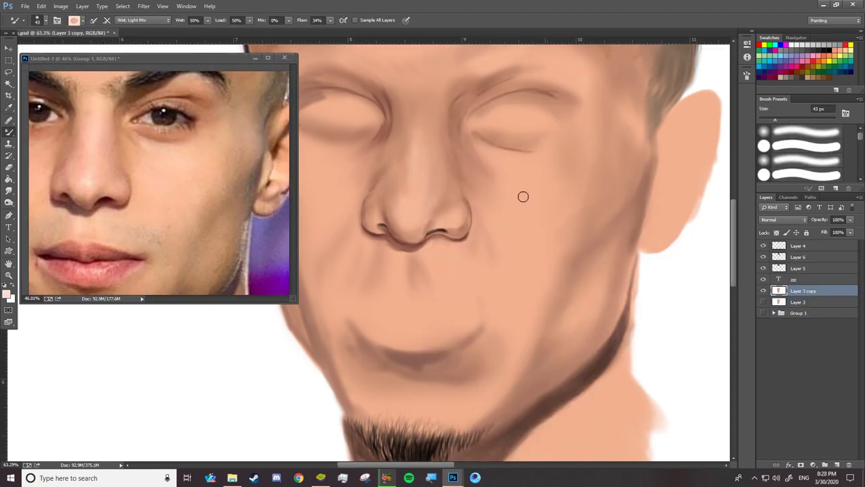
{"action": "left_click_drag", "start_coordinate": [420, 114], "coordinate": [420, 138]}
{"action": "mouse_move", "coordinate": [440, 94]}
{"action": "left_mouse_down"}
{"action": "mouse_move", "coordinate": [414, 104]}
{"action": "mouse_move", "coordinate": [406, 150]}
{"action": "left_mouse_up"}
{"action": "left_click_drag", "start_coordinate": [400, 105], "coordinate": [402, 89]}
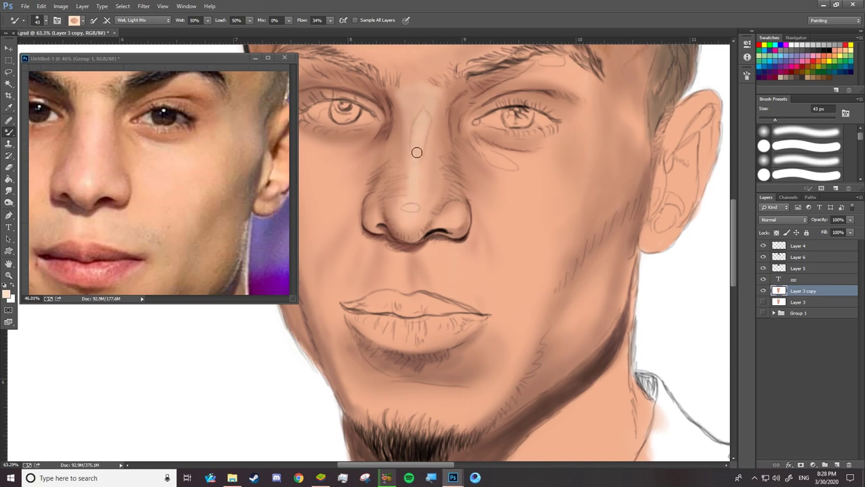
{"action": "left_click_drag", "start_coordinate": [426, 157], "coordinate": [408, 90]}
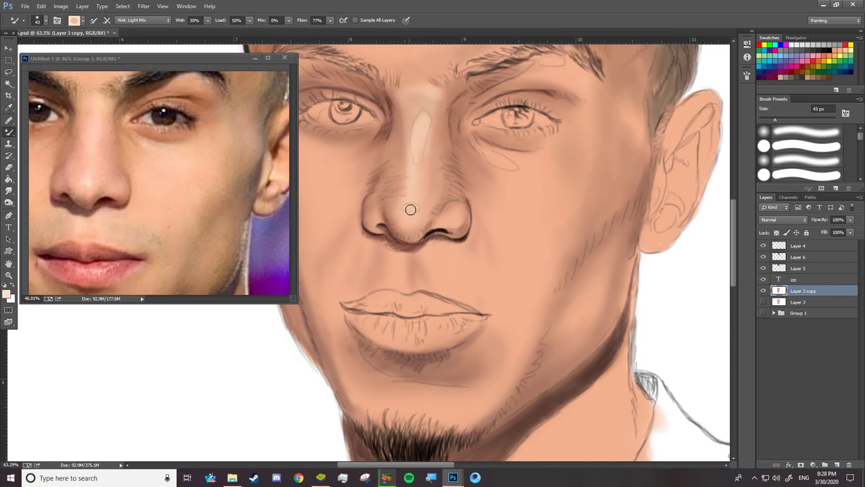
{"action": "mouse_move", "coordinate": [522, 190]}
{"action": "left_mouse_down"}
{"action": "mouse_move", "coordinate": [586, 183]}
{"action": "mouse_move", "coordinate": [587, 150]}
{"action": "left_mouse_up"}
Step: Shrink the brush from 80 to 40 px and lighten the area under the nose
{"action": "right_click", "coordinate": [513, 188]}
{"action": "right_click", "coordinate": [436, 273]}
{"action": "left_click_drag", "start_coordinate": [435, 280], "coordinate": [436, 251]}
{"action": "left_click_drag", "start_coordinate": [399, 256], "coordinate": [400, 282]}
{"action": "left_click_drag", "start_coordinate": [136, 169], "coordinate": [270, 155]}
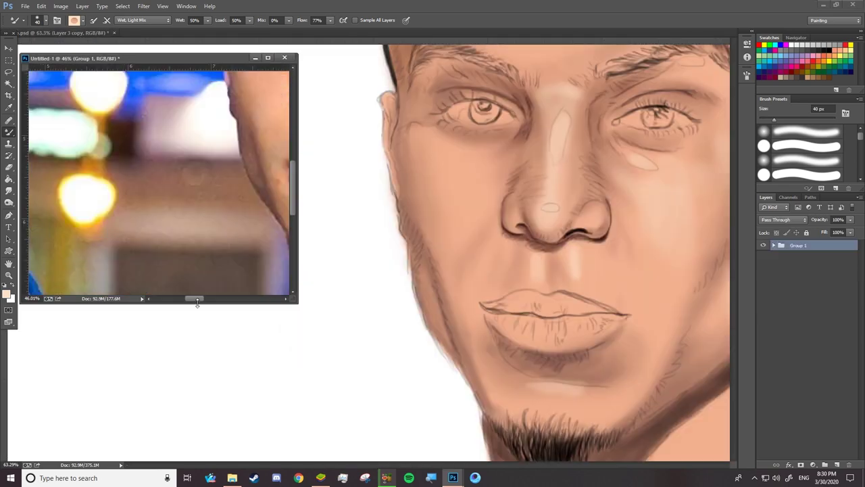
{"action": "left_click_drag", "start_coordinate": [290, 191], "coordinate": [290, 135]}
{"action": "left_click", "coordinate": [471, 208]}
Step: Paint light peach strokes to lighten the left cheek
{"action": "right_click", "coordinate": [460, 191]}
{"action": "left_click_drag", "start_coordinate": [454, 203], "coordinate": [446, 242]}
{"action": "right_click", "coordinate": [434, 192]}
{"action": "left_click_drag", "start_coordinate": [404, 78], "coordinate": [400, 98]}
{"action": "left_click_drag", "start_coordinate": [398, 138], "coordinate": [400, 166]}
Step: Pan across the portrait and blend the brow and forehead skin with the wet brush
{"action": "key", "text": "ctrl+minus"}
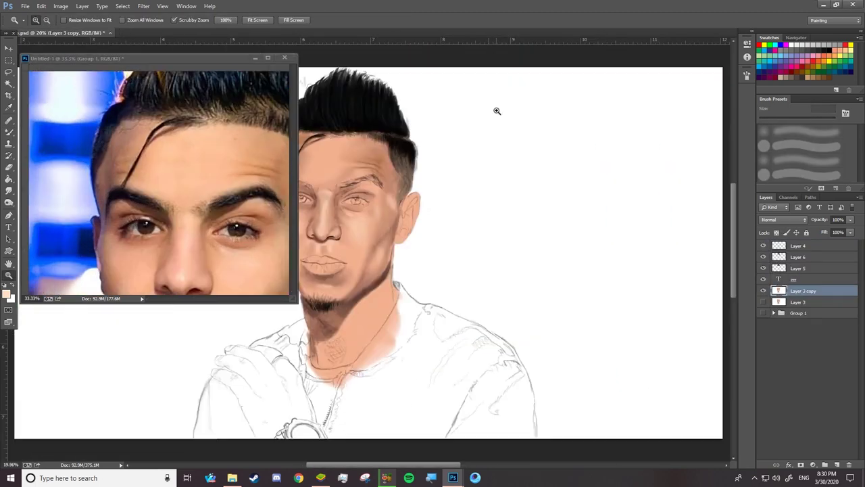
{"action": "mouse_move", "coordinate": [498, 110]}
{"action": "left_mouse_down"}
{"action": "mouse_move", "coordinate": [350, 292]}
{"action": "mouse_move", "coordinate": [540, 332]}
{"action": "left_mouse_up"}
{"action": "key", "text": "ctrl+plus"}
{"action": "key", "text": "b"}
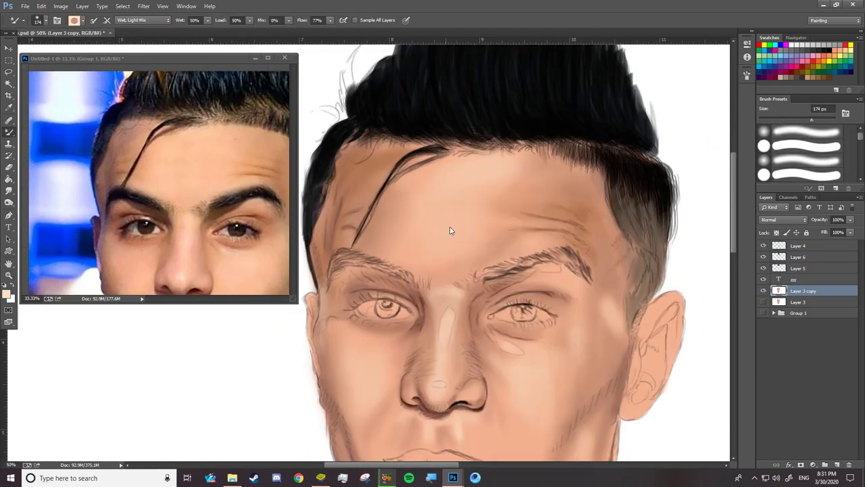
{"action": "mouse_move", "coordinate": [537, 244]}
{"action": "left_mouse_down"}
{"action": "mouse_move", "coordinate": [341, 250]}
{"action": "mouse_move", "coordinate": [344, 235]}
{"action": "left_mouse_up"}
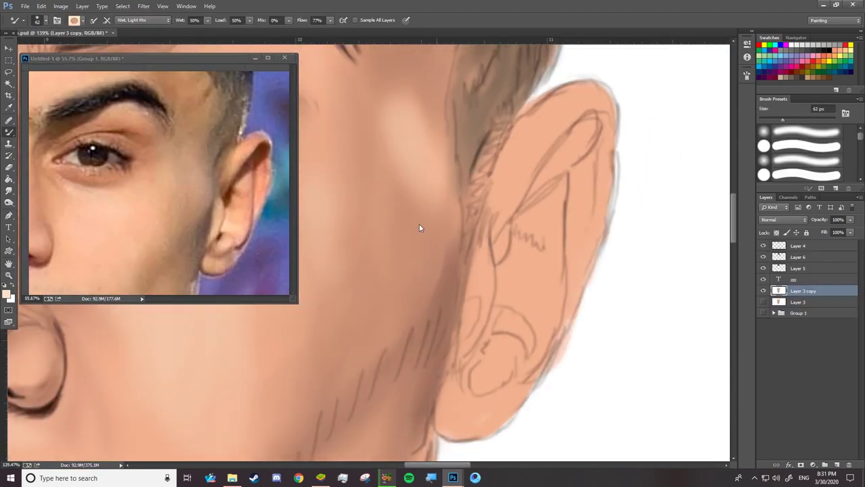
Step: Paint dark brown shading along the upper ear rim with a 27 px brush
{"action": "key", "text": "b"}
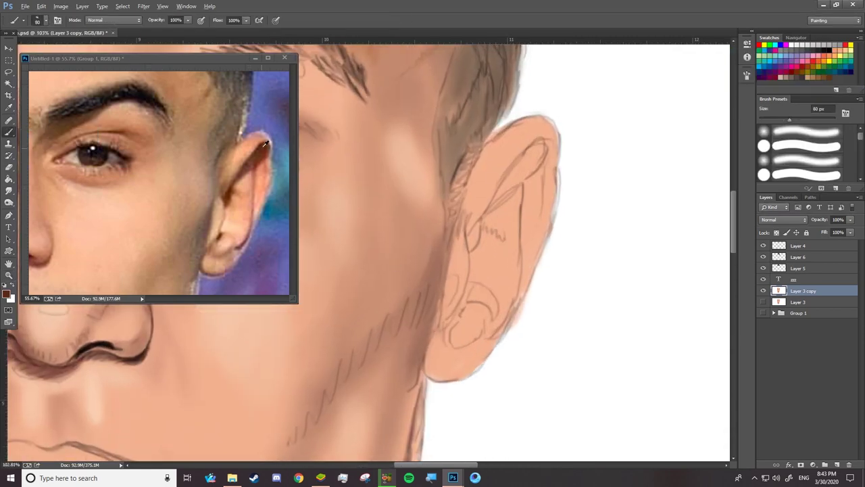
{"action": "right_click", "coordinate": [525, 165]}
{"action": "type", "text": "27"}
{"action": "key", "text": "Return"}
{"action": "right_click", "coordinate": [539, 149]}
{"action": "key", "text": "Return"}
{"action": "mouse_move", "coordinate": [548, 151]}
{"action": "left_mouse_down"}
{"action": "mouse_move", "coordinate": [515, 180]}
{"action": "mouse_move", "coordinate": [534, 154]}
{"action": "mouse_move", "coordinate": [493, 211]}
{"action": "left_mouse_up"}
Step: Extend the dark ear shading down and left with a 17 px brush
{"action": "right_click", "coordinate": [514, 188]}
{"action": "key", "text": "Escape"}
{"action": "right_click", "coordinate": [514, 188]}
{"action": "type", "text": "17"}
{"action": "key", "text": "Return"}
{"action": "mouse_move", "coordinate": [508, 184]}
{"action": "left_mouse_down"}
{"action": "mouse_move", "coordinate": [473, 230]}
{"action": "mouse_move", "coordinate": [462, 301]}
{"action": "left_mouse_up"}
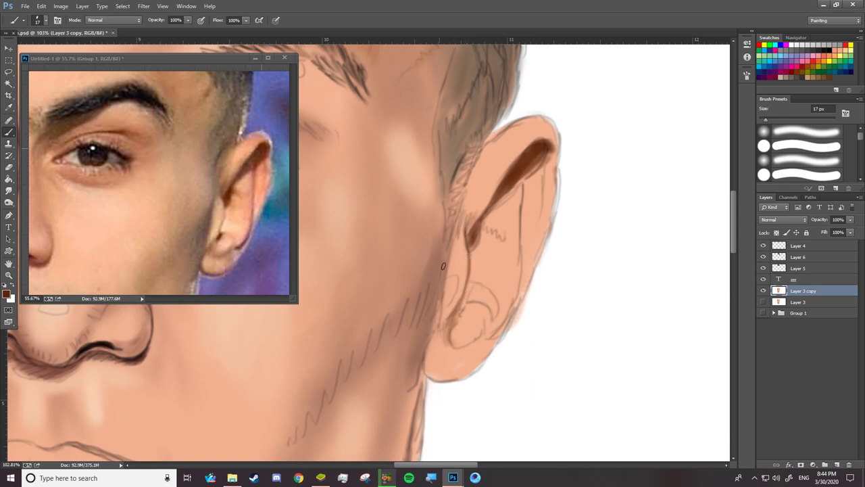
Step: Darken the ear top, inner contour and antihelix at 38 px, then 12 px
{"action": "right_click", "coordinate": [465, 203]}
{"action": "type", "text": "38"}
{"action": "key", "text": "Return"}
{"action": "mouse_move", "coordinate": [500, 139]}
{"action": "left_mouse_down"}
{"action": "mouse_move", "coordinate": [551, 125]}
{"action": "mouse_move", "coordinate": [519, 149]}
{"action": "left_mouse_up"}
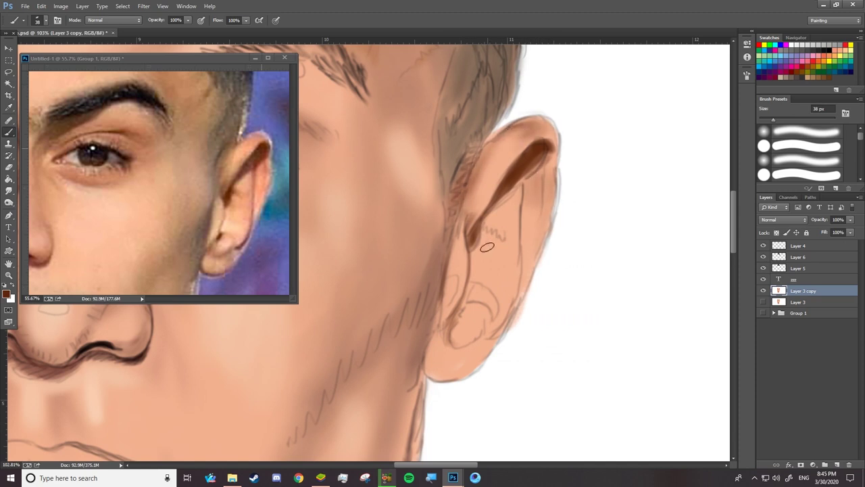
{"action": "left_click_drag", "start_coordinate": [517, 186], "coordinate": [513, 285]}
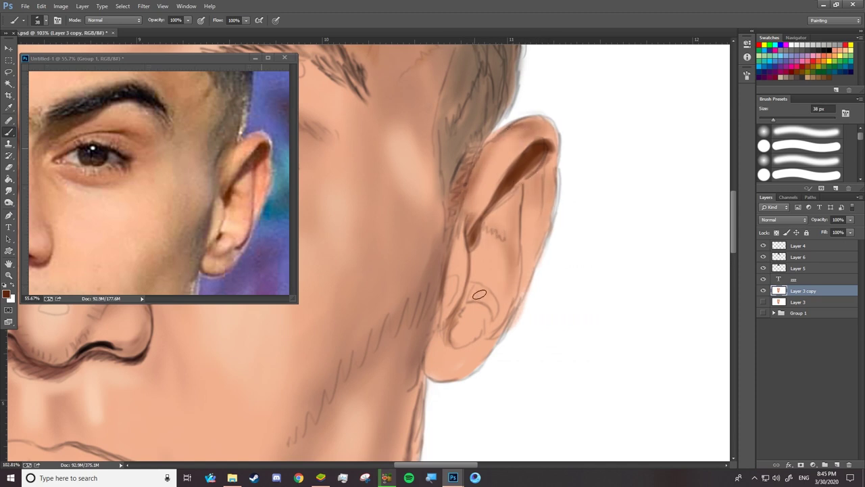
{"action": "right_click", "coordinate": [465, 340]}
{"action": "key", "text": "Return"}
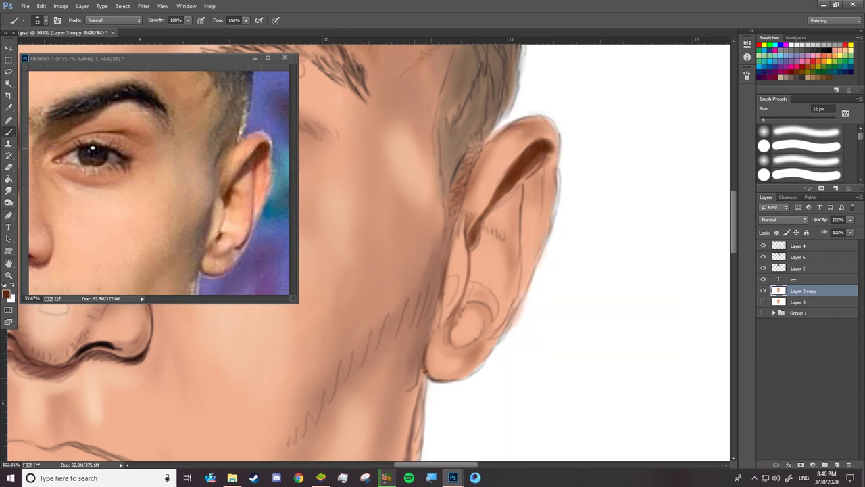
{"action": "left_click_drag", "start_coordinate": [520, 258], "coordinate": [523, 186]}
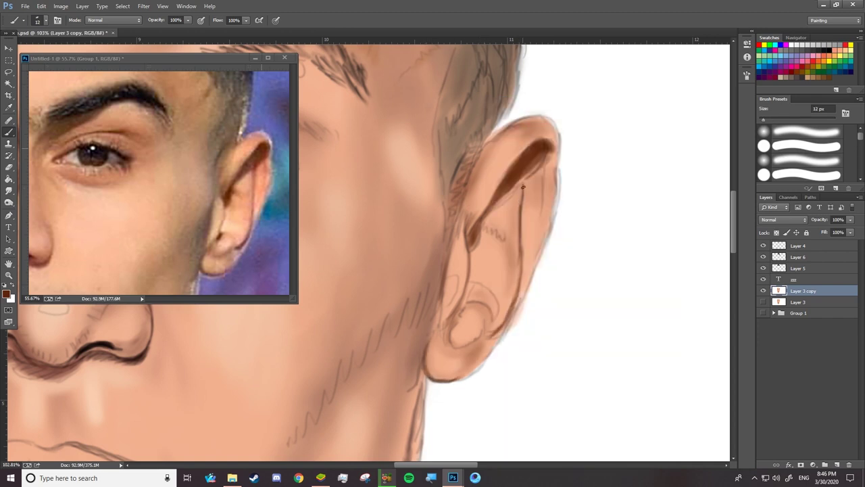
{"action": "left_click_drag", "start_coordinate": [499, 236], "coordinate": [475, 234]}
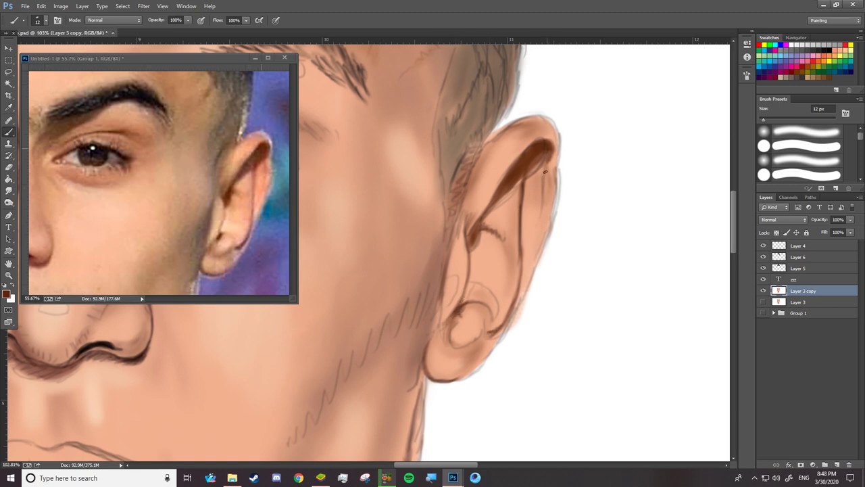
Step: Hide the Layer 4 sketch and highlight the helix and earlobe in light peach
{"action": "right_click", "coordinate": [484, 332]}
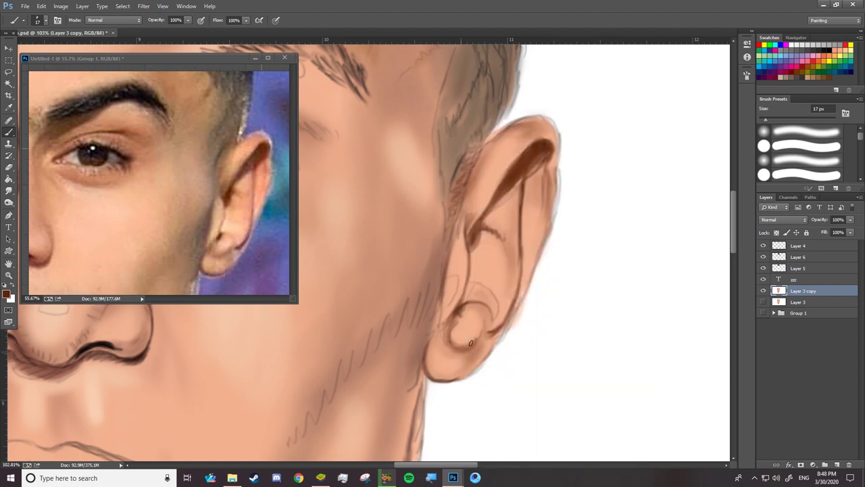
{"action": "left_click", "coordinate": [763, 245]}
{"action": "key", "text": "F5"}
{"action": "left_click", "coordinate": [233, 230], "text": "alt"}
{"action": "key", "text": "F5"}
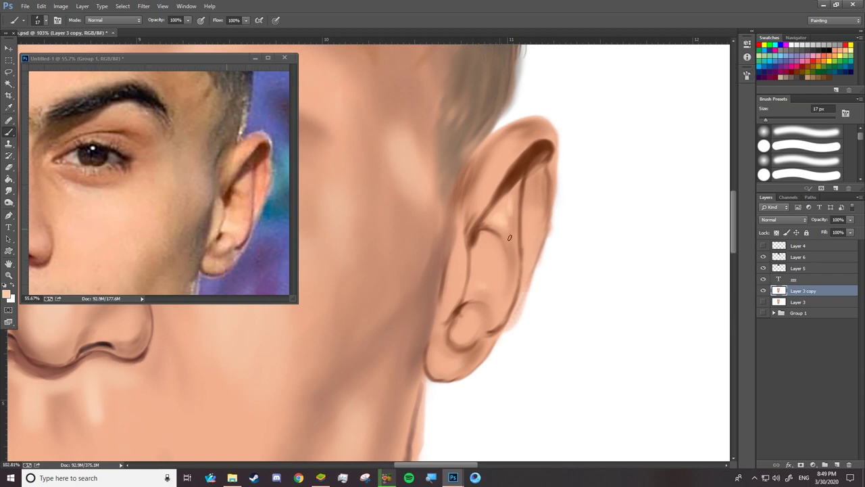
{"action": "right_click", "coordinate": [556, 148]}
{"action": "left_click_drag", "start_coordinate": [496, 154], "coordinate": [480, 184]}
{"action": "left_click_drag", "start_coordinate": [464, 338], "coordinate": [490, 345]}
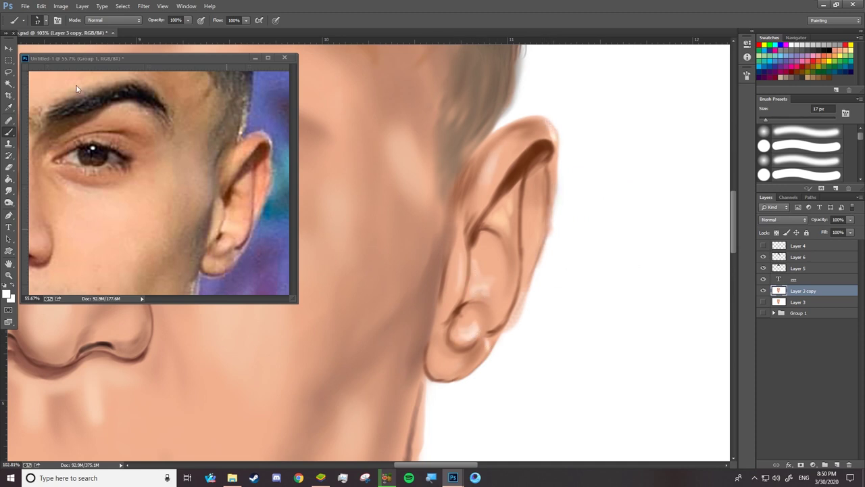
Step: Blend the shading in the conch, earlobe and upper ear rim with the Mixer Brush
{"action": "key", "text": "shift+b"}
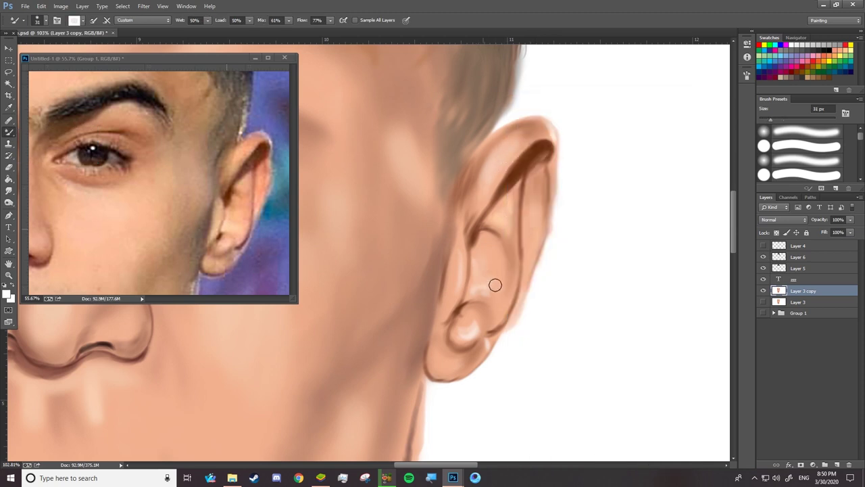
{"action": "left_click_drag", "start_coordinate": [462, 310], "coordinate": [485, 346]}
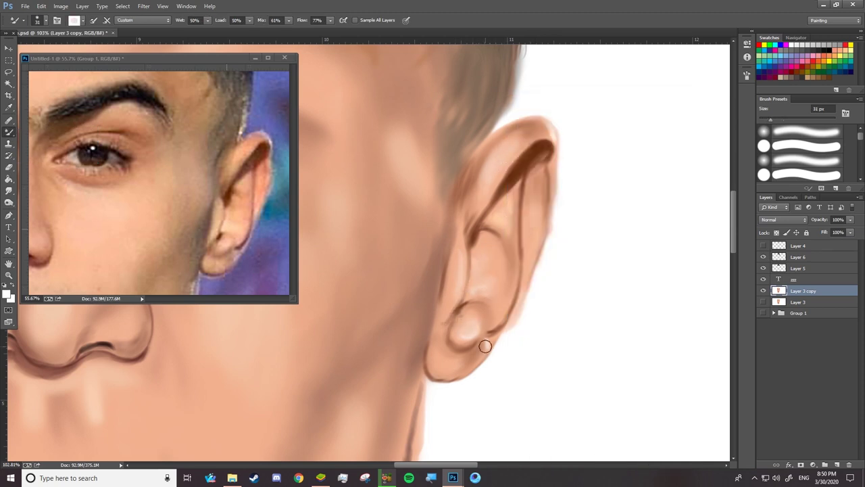
{"action": "left_click_drag", "start_coordinate": [530, 194], "coordinate": [521, 215]}
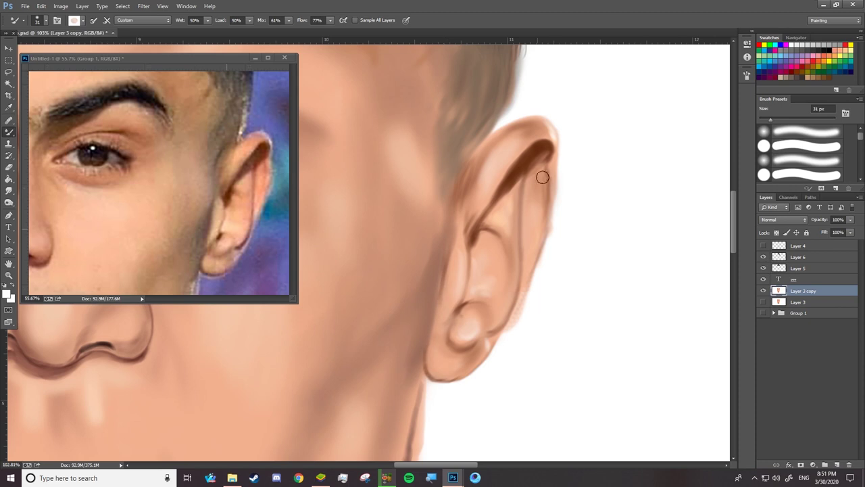
Step: Erase stray paint outside the ear at 100% opacity, then return to a 43 px brush and zoom out
{"action": "key", "text": "e"}
{"action": "key", "text": "Return"}
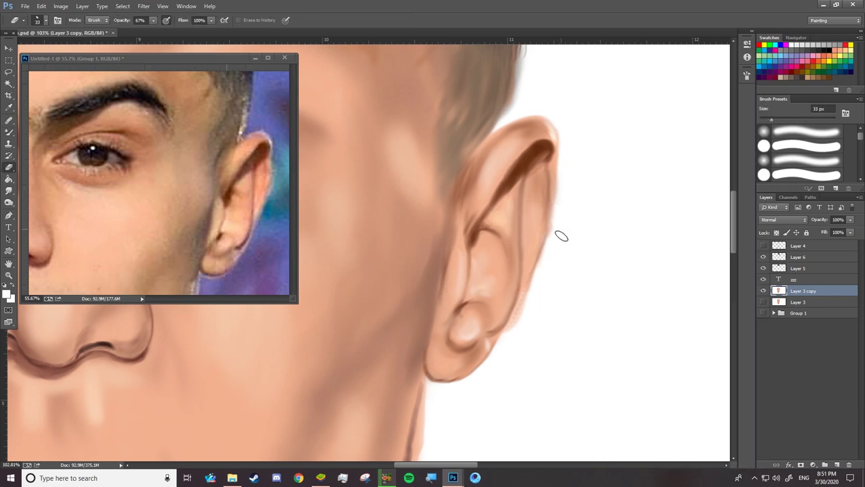
{"action": "left_click_drag", "start_coordinate": [556, 218], "coordinate": [556, 244]}
{"action": "key", "text": "0"}
{"action": "key", "text": "b"}
{"action": "key", "text": "bracketright"}
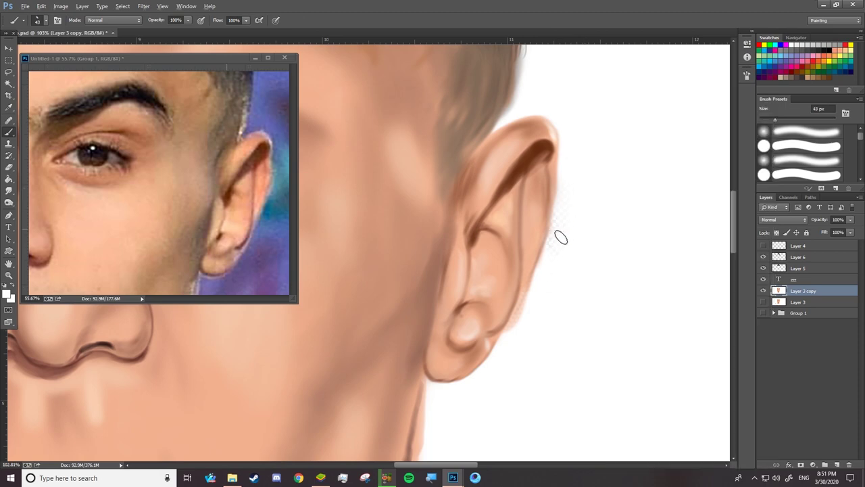
{"action": "key", "text": "z"}
{"action": "left_click_drag", "start_coordinate": [512, 344], "coordinate": [484, 238]}
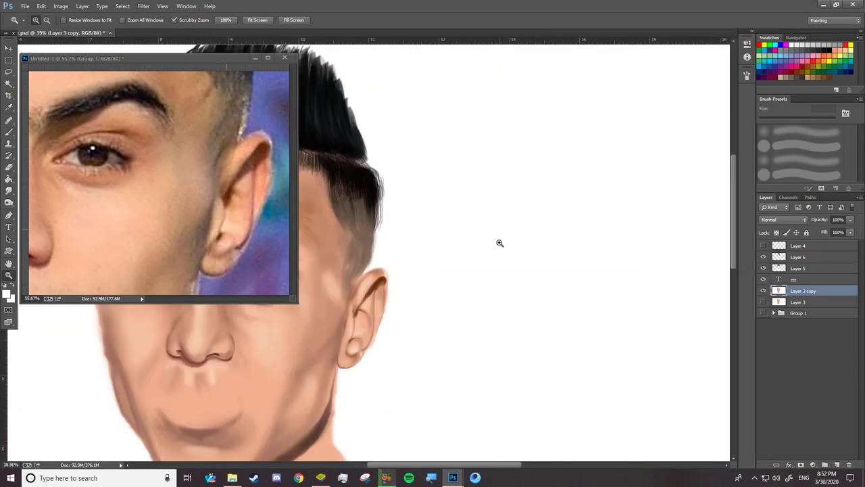
Step: Fit and select the whole canvas, then zoom in on the face
{"action": "left_click", "coordinate": [778, 294], "text": "ctrl"}
{"action": "key", "text": "ctrl+0"}
{"action": "right_click", "coordinate": [518, 201]}
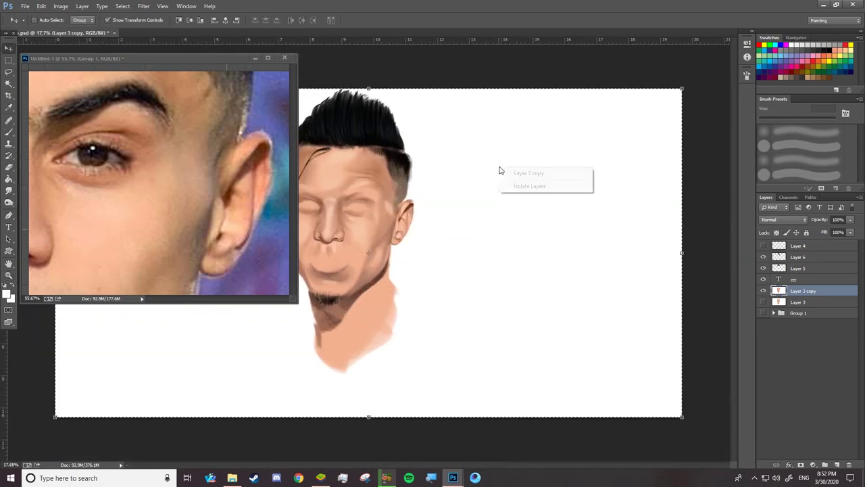
{"action": "left_click", "coordinate": [8, 61]}
{"action": "right_click", "coordinate": [454, 119]}
{"action": "left_click", "coordinate": [473, 124]}
{"action": "key", "text": "z"}
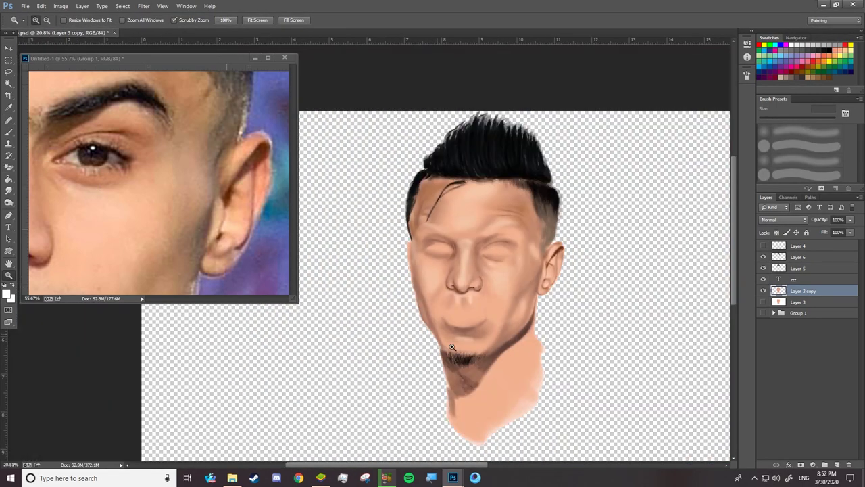
{"action": "left_click_drag", "start_coordinate": [577, 292], "coordinate": [34, 291]}
Step: Create new Layer 7 and fill it with solid blue via Edit > Fill
{"action": "key", "text": "ctrl+shift+alt+n"}
{"action": "key", "text": "ctrl+0"}
{"action": "key", "text": "b"}
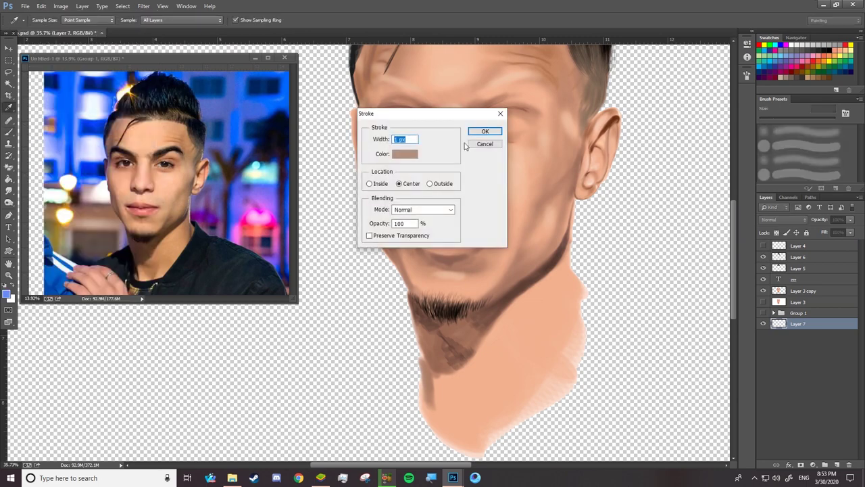
{"action": "left_click", "coordinate": [42, 6]}
{"action": "left_click", "coordinate": [54, 138]}
{"action": "left_click", "coordinate": [487, 139]}
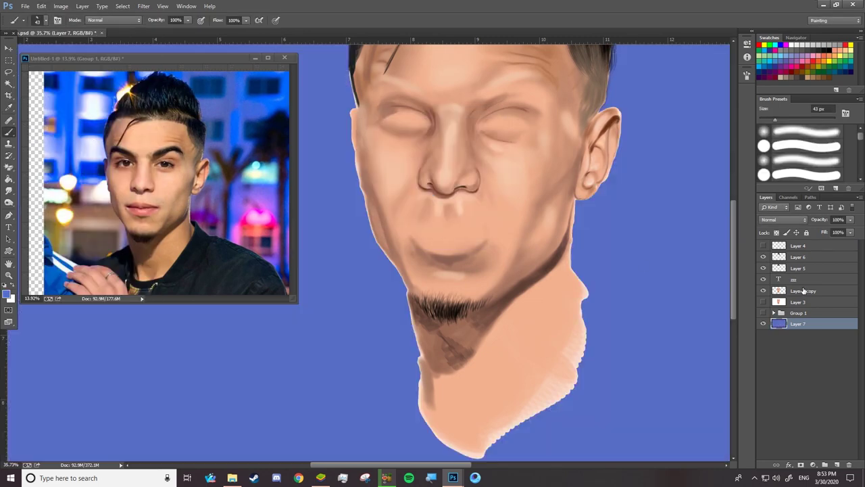
Step: Zoom closely on the ear and set up the Smudge tool with lower strength
{"action": "key", "text": "z"}
{"action": "left_click", "coordinate": [563, 220], "text": "alt"}
{"action": "left_click_drag", "start_coordinate": [563, 220], "coordinate": [508, 290]}
{"action": "key", "text": "r"}
{"action": "right_click", "coordinate": [493, 286]}
{"action": "key", "text": "Escape"}
{"action": "key", "text": "F5"}
{"action": "key", "text": "F5"}
Step: Lower the smudge strength and erase the pale fringe along the ear's outer edge
{"action": "key", "text": "2"}
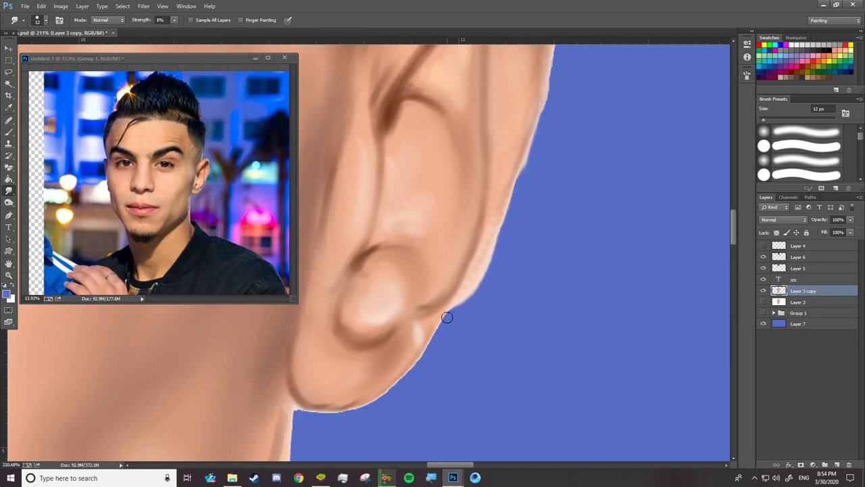
{"action": "left_click", "coordinate": [9, 167]}
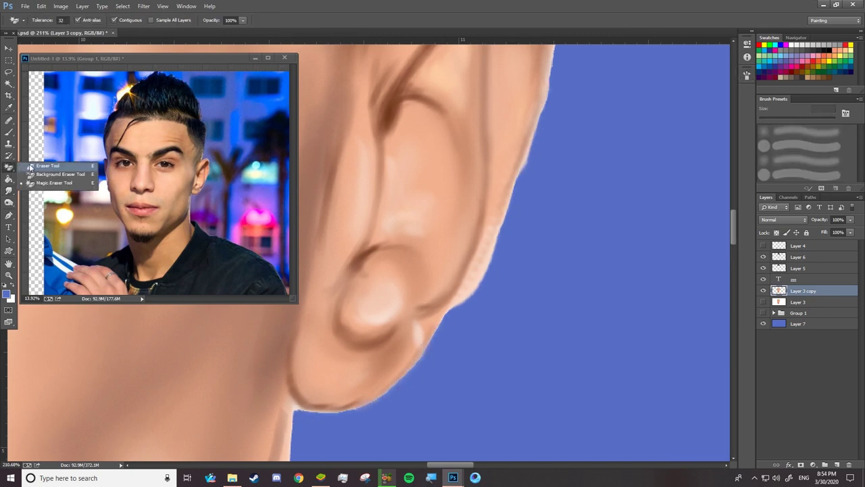
{"action": "key", "text": "e"}
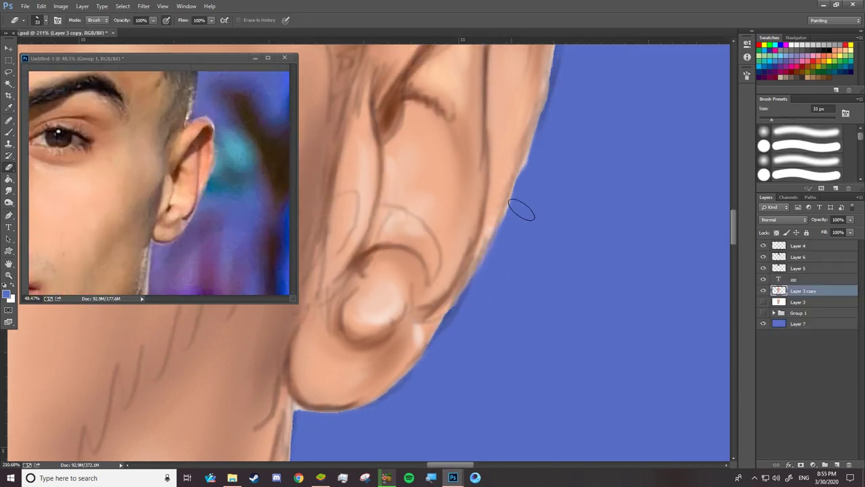
{"action": "left_click_drag", "start_coordinate": [537, 169], "coordinate": [546, 150]}
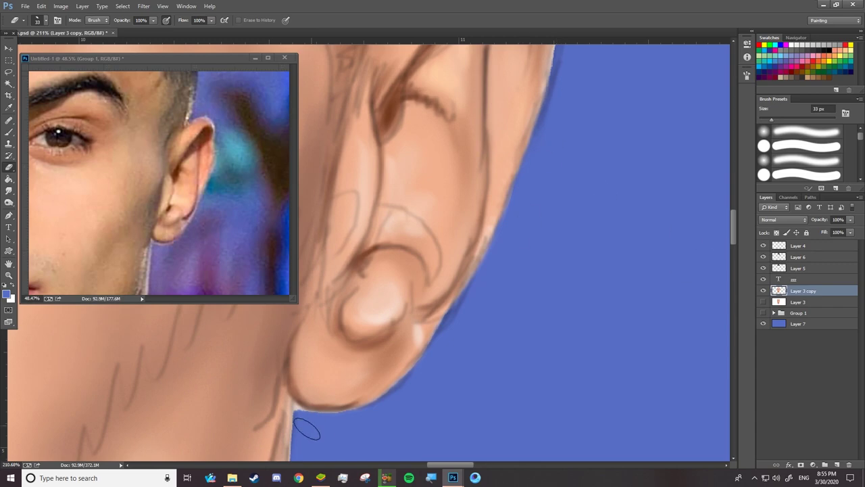
Step: Set the brush to 20 px with a skin tone colour
{"action": "key", "text": "b"}
{"action": "right_click", "coordinate": [317, 395]}
{"action": "left_click", "coordinate": [284, 403], "text": "alt"}
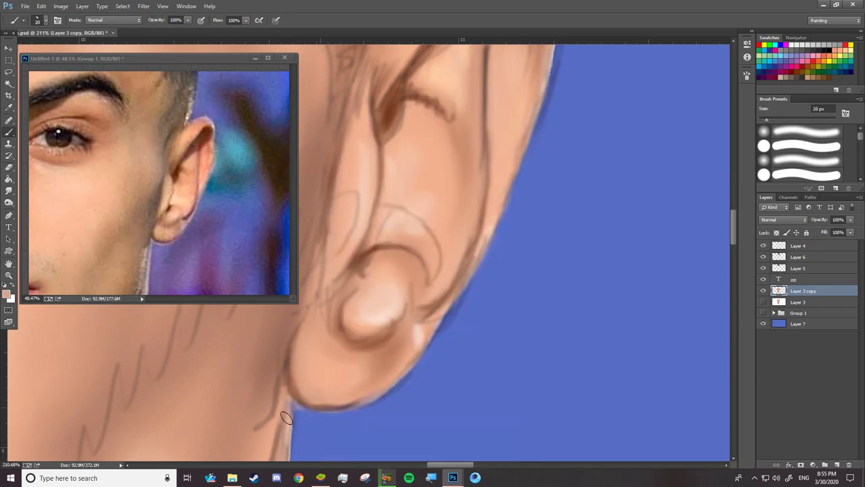
{"action": "scroll", "coordinate": [287, 417], "scroll_direction": "down", "scroll_amount": 5}
{"action": "scroll", "coordinate": [406, 378], "scroll_direction": "up", "scroll_amount": 6}
Step: Shrink the eraser brush to 12 px
{"action": "key", "text": "e"}
{"action": "right_click", "coordinate": [442, 98]}
{"action": "key", "text": "Return"}
{"action": "mouse_move", "coordinate": [493, 121]}
{"action": "left_mouse_down"}
{"action": "mouse_move", "coordinate": [535, 194]}
{"action": "mouse_move", "coordinate": [543, 363]}
{"action": "left_mouse_up"}
{"action": "right_click", "coordinate": [454, 96]}
{"action": "key", "text": "Escape"}
Step: Smudge the ear's edge at 11% strength to blend it into the blue background
{"action": "key", "text": "r"}
{"action": "left_click_drag", "start_coordinate": [354, 164], "coordinate": [394, 78]}
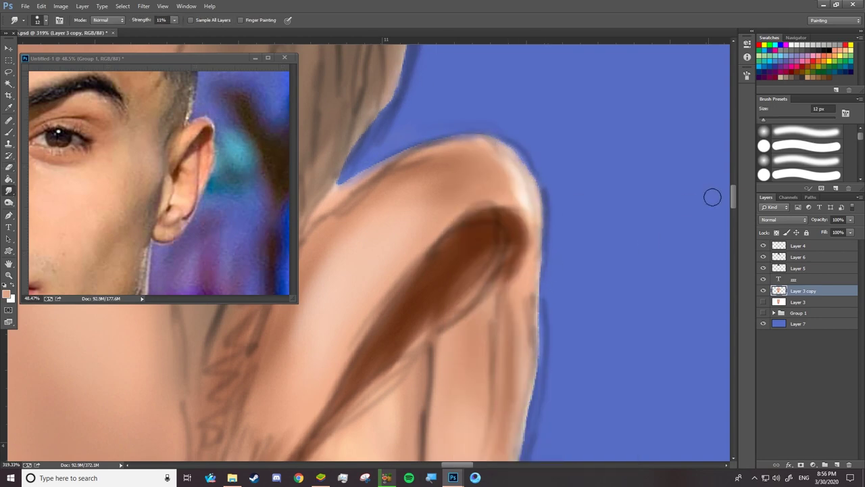
{"action": "scroll", "coordinate": [557, 239], "scroll_direction": "down", "scroll_amount": 2}
{"action": "scroll", "coordinate": [487, 224], "scroll_direction": "down", "scroll_amount": 3}
{"action": "key", "text": "b"}
{"action": "scroll", "coordinate": [473, 203], "scroll_direction": "down", "scroll_amount": 5}
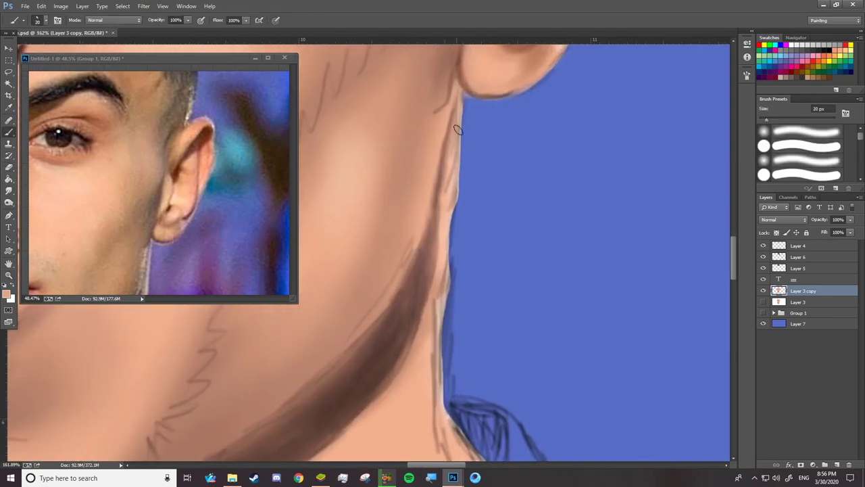
{"action": "key", "text": "z"}
{"action": "scroll", "coordinate": [460, 232], "scroll_direction": "down", "scroll_amount": 3}
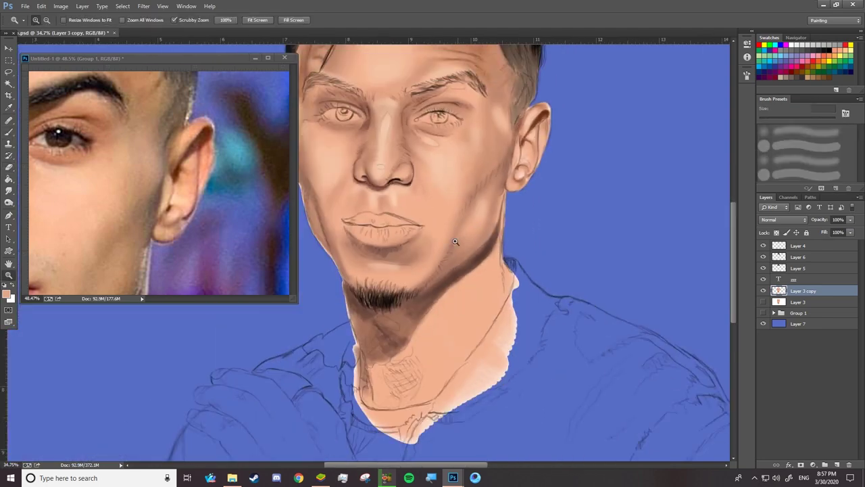
Step: Pan to the jaw and erase the pale fringe along the hair and face edge
{"action": "scroll", "coordinate": [460, 231], "scroll_direction": "up", "scroll_amount": 3}
{"action": "key", "text": "h"}
{"action": "mouse_move", "coordinate": [367, 232]}
{"action": "left_mouse_down"}
{"action": "mouse_move", "coordinate": [416, 301]}
{"action": "mouse_move", "coordinate": [417, 326]}
{"action": "left_mouse_up"}
{"action": "key", "text": "r"}
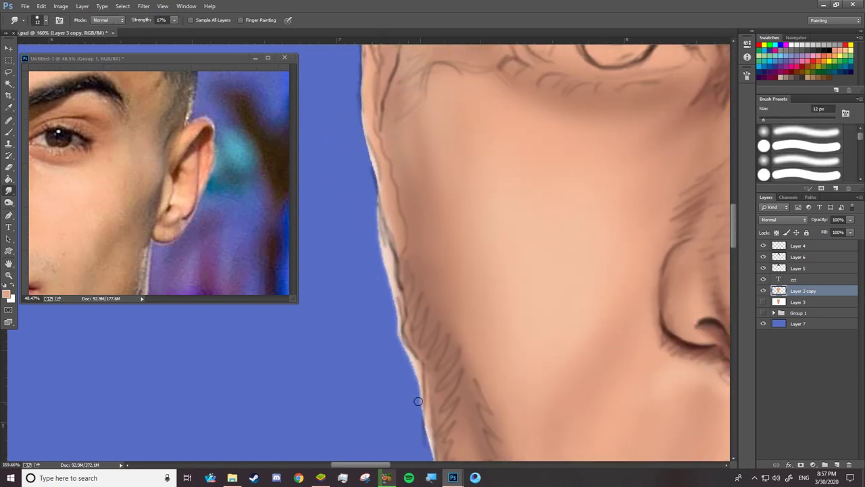
{"action": "scroll", "coordinate": [354, 209], "scroll_direction": "up", "scroll_amount": 5}
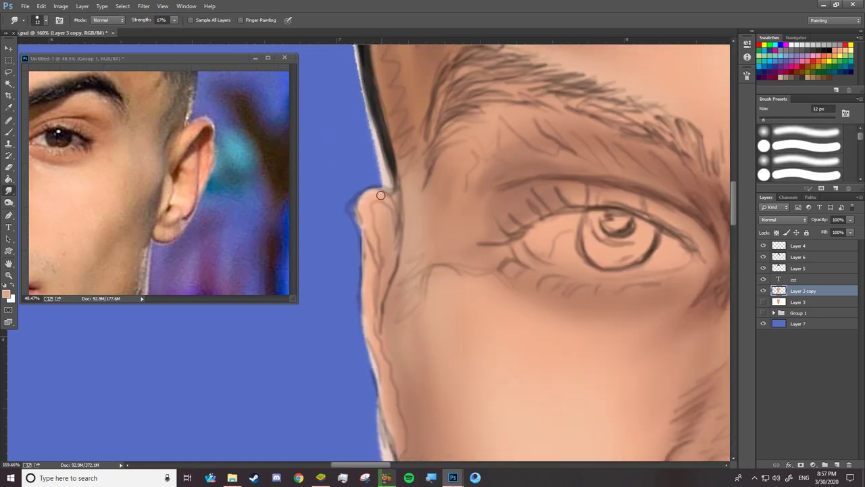
{"action": "scroll", "coordinate": [368, 121], "scroll_direction": "up", "scroll_amount": 1}
{"action": "key", "text": "e"}
{"action": "right_click", "coordinate": [340, 112]}
{"action": "key", "text": "Escape"}
{"action": "left_click_drag", "start_coordinate": [340, 119], "coordinate": [386, 292]}
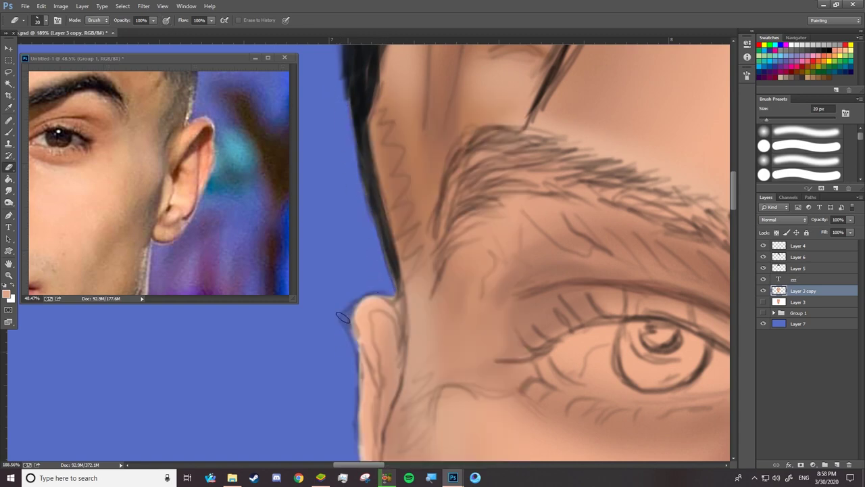
Step: Zoom in on the ear and erase stray skin paint along the neck edge
{"action": "key", "text": "ctrl+0"}
{"action": "key", "text": "z"}
{"action": "left_click", "coordinate": [658, 200]}
{"action": "left_click", "coordinate": [625, 219]}
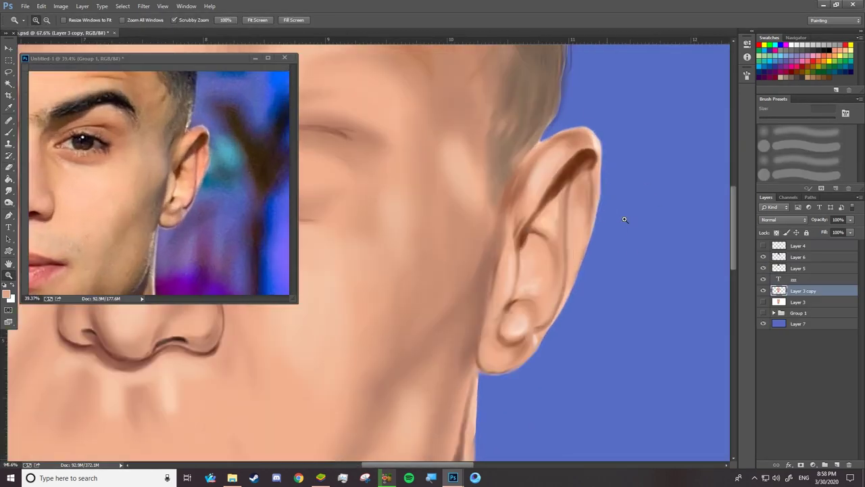
{"action": "scroll", "coordinate": [611, 168], "scroll_direction": "up", "scroll_amount": 1}
{"action": "key", "text": "e"}
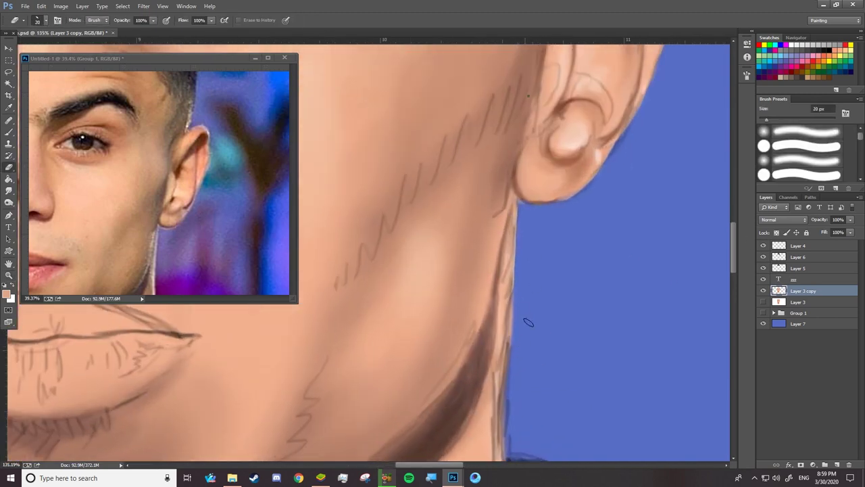
{"action": "right_click", "coordinate": [524, 270]}
{"action": "left_click", "coordinate": [524, 271]}
{"action": "left_click_drag", "start_coordinate": [525, 242], "coordinate": [518, 435]}
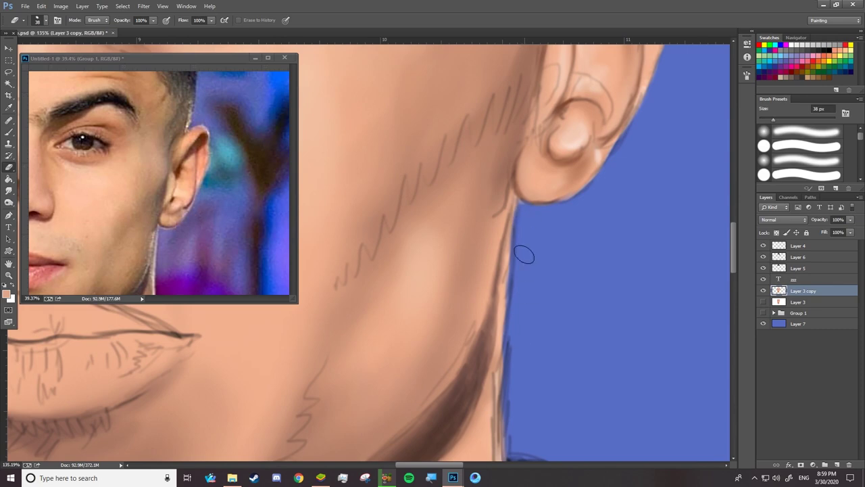
Step: Smudge the jaw edge down toward the neck to soften it
{"action": "scroll", "coordinate": [518, 270], "scroll_direction": "down", "scroll_amount": 3}
{"action": "left_click", "coordinate": [9, 190]}
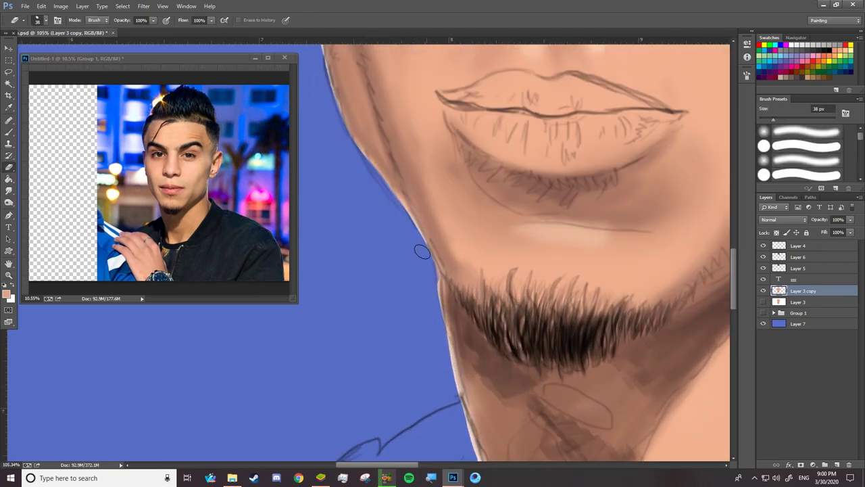
{"action": "left_click_drag", "start_coordinate": [427, 257], "coordinate": [466, 446]}
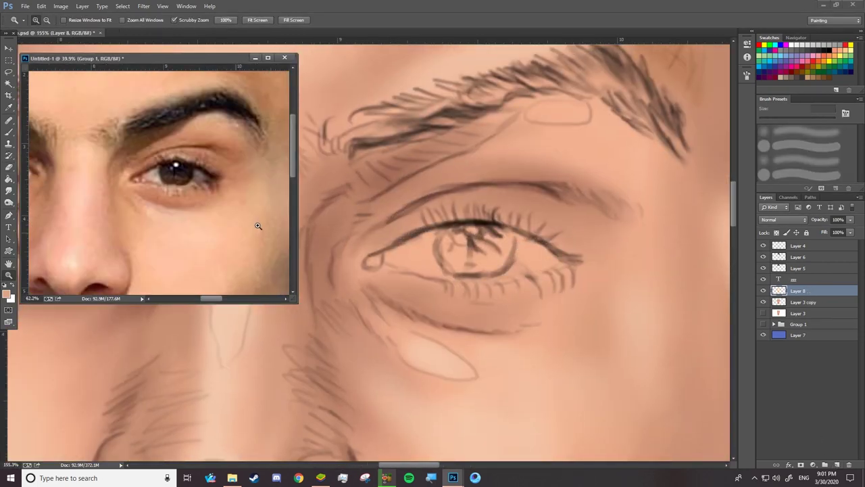
Step: With a 12 px brush, darken and extend the first eye's upper eyelid line outward
{"action": "right_click", "coordinate": [445, 173]}
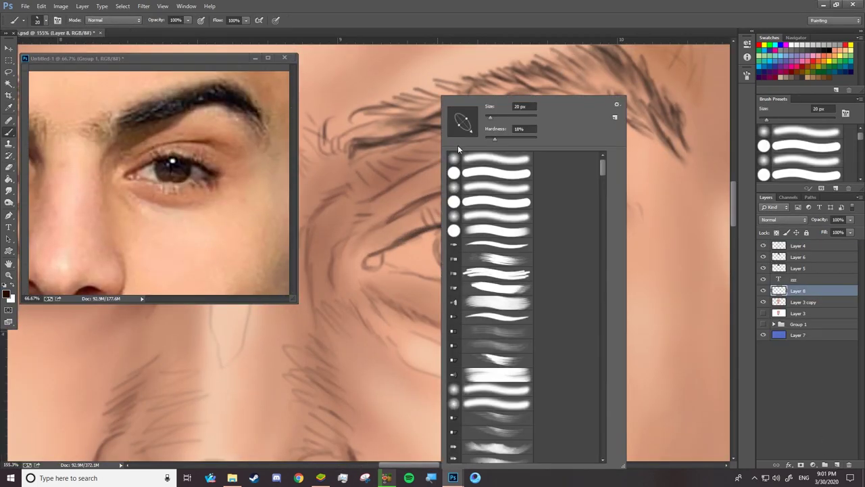
{"action": "left_click_drag", "start_coordinate": [490, 121], "coordinate": [476, 123]}
{"action": "key", "text": "Return"}
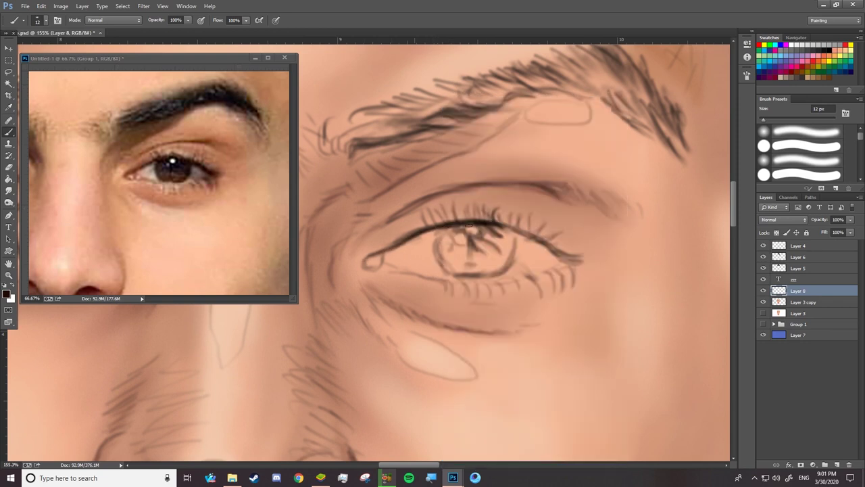
{"action": "right_click", "coordinate": [521, 269]}
{"action": "key", "text": "Return"}
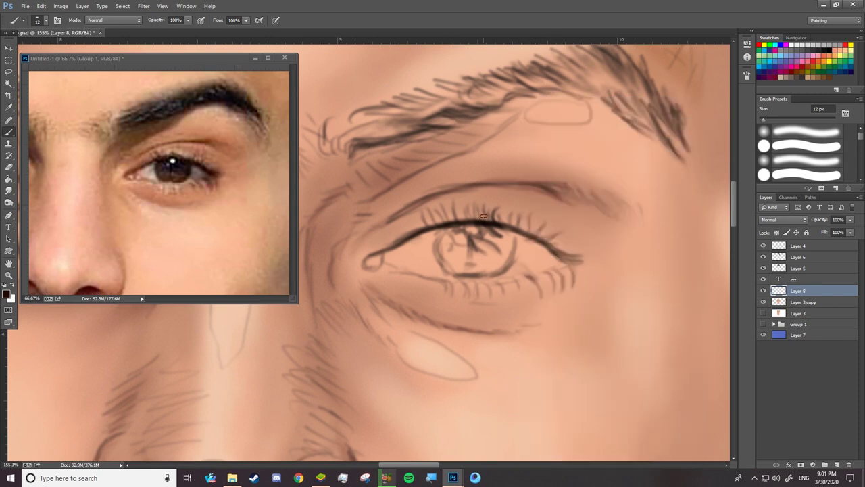
{"action": "right_click", "coordinate": [549, 251]}
{"action": "key", "text": "Return"}
{"action": "left_click_drag", "start_coordinate": [575, 254], "coordinate": [524, 234]}
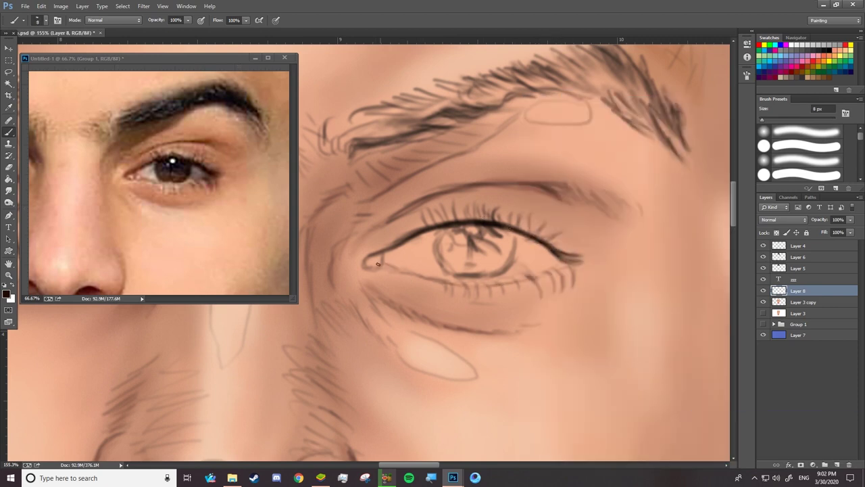
Step: Draw a dark upper-eyelid line across the other eye to its outer corner
{"action": "left_click_drag", "start_coordinate": [449, 351], "coordinate": [452, 367]}
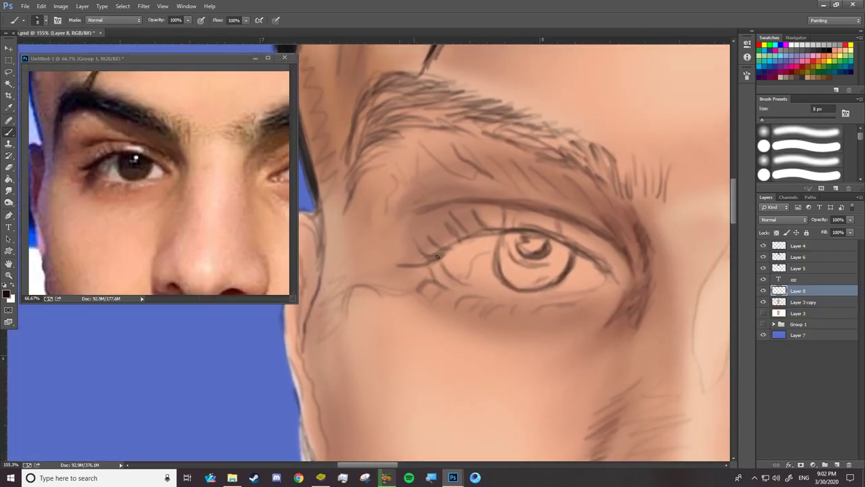
{"action": "mouse_move", "coordinate": [437, 256]}
{"action": "left_mouse_down"}
{"action": "mouse_move", "coordinate": [515, 232]}
{"action": "mouse_move", "coordinate": [576, 246]}
{"action": "mouse_move", "coordinate": [597, 269]}
{"action": "left_mouse_up"}
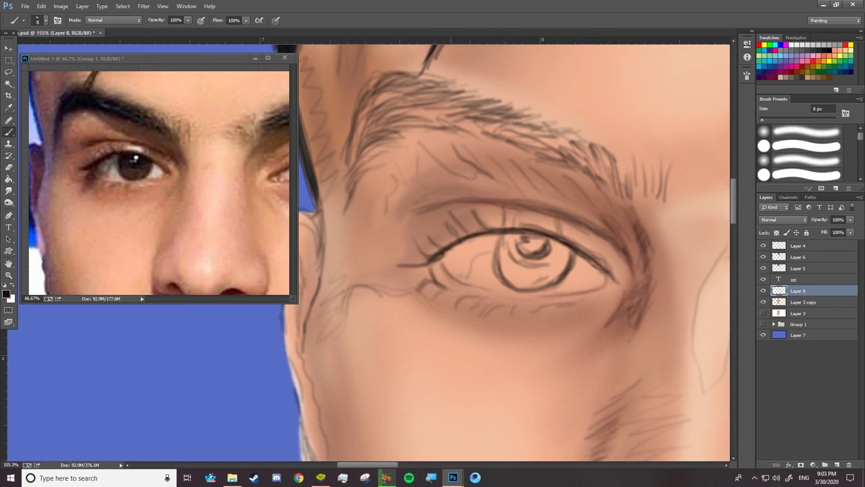
{"action": "left_click_drag", "start_coordinate": [597, 269], "coordinate": [614, 281]}
{"action": "left_click", "coordinate": [81, 159]}
{"action": "left_click", "coordinate": [512, 210]}
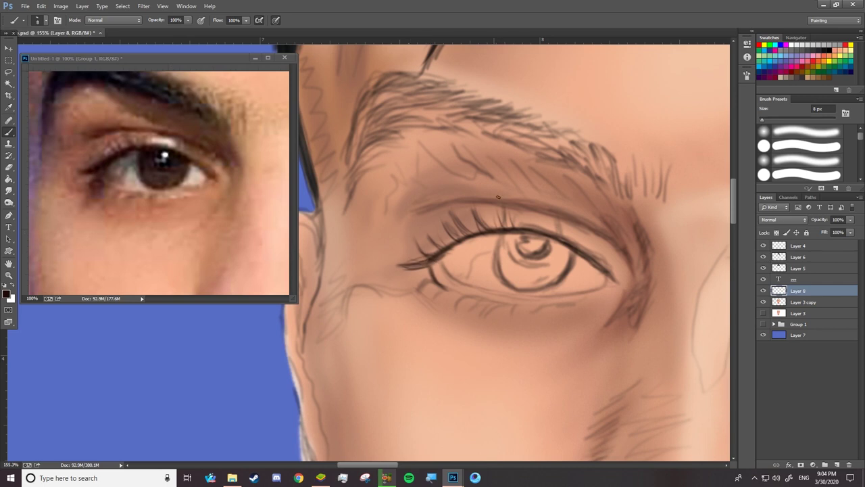
Step: Darken the first eye's upper lashes near the outer corner with an 8 px brush
{"action": "right_click", "coordinate": [473, 288]}
{"action": "left_click", "coordinate": [443, 292]}
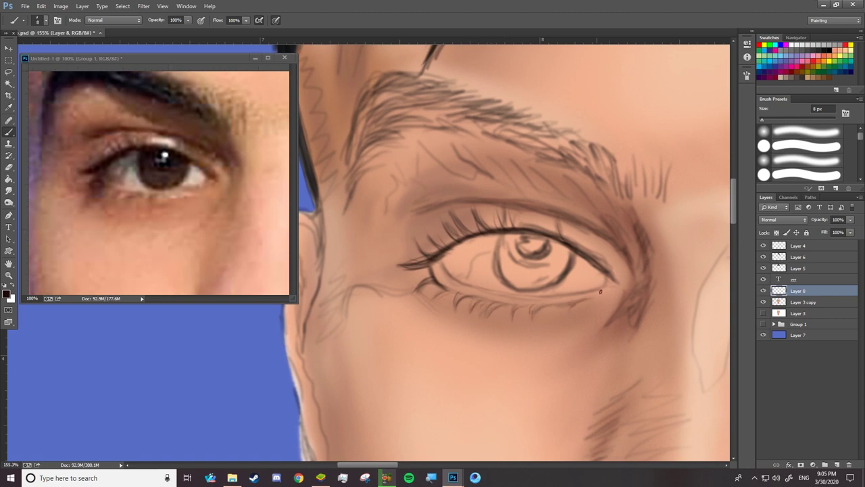
{"action": "scroll", "coordinate": [560, 231], "scroll_direction": "right", "scroll_amount": 7}
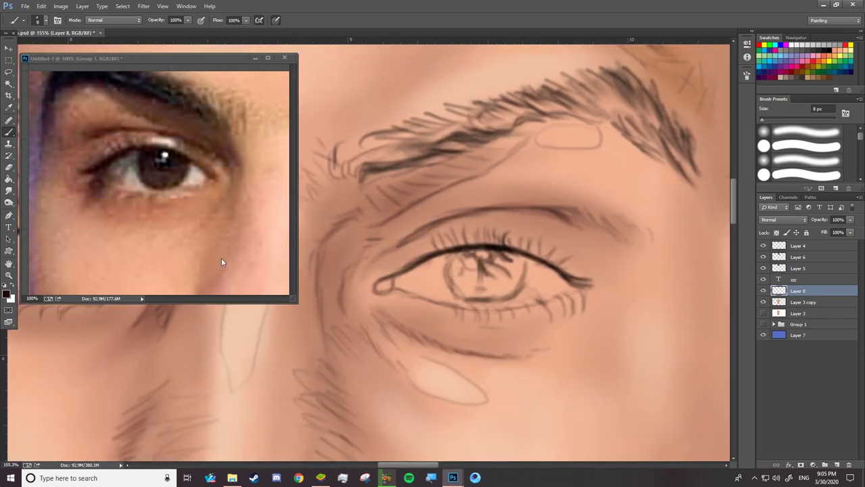
{"action": "left_click_drag", "start_coordinate": [266, 284], "coordinate": [203, 203]}
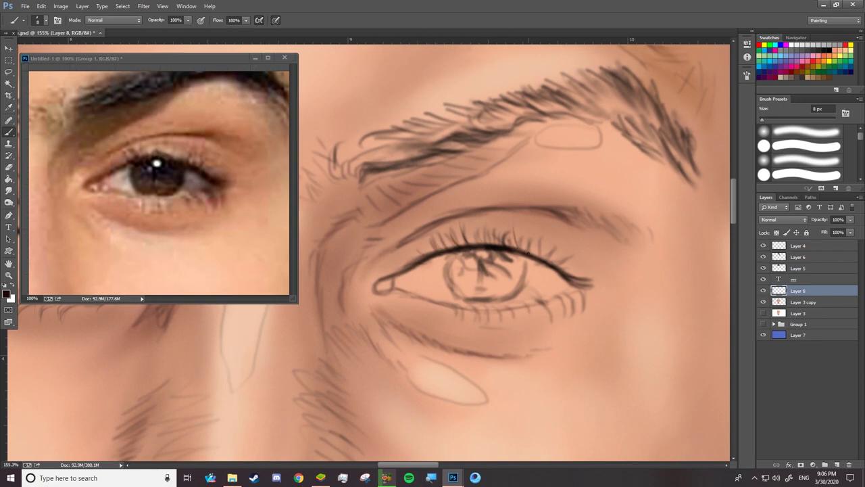
{"action": "left_click_drag", "start_coordinate": [567, 259], "coordinate": [543, 251]}
{"action": "right_click", "coordinate": [585, 310]}
{"action": "key", "text": "Escape"}
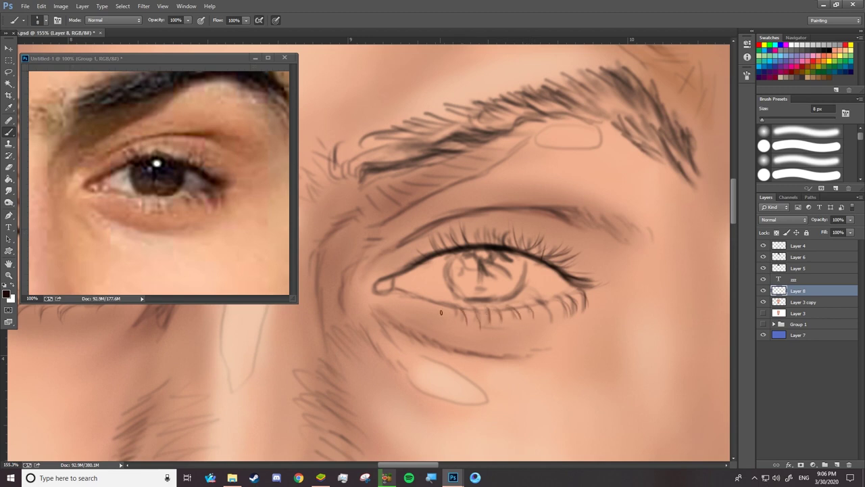
{"action": "left_click", "coordinate": [804, 301]}
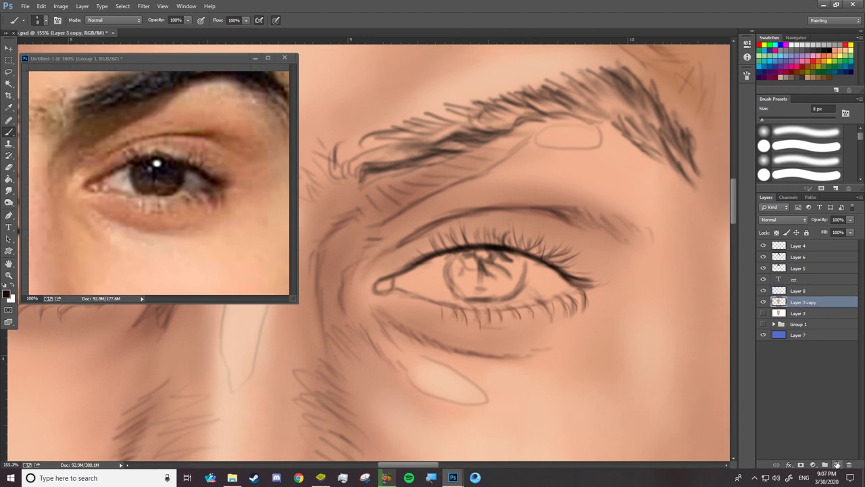
Step: Paint the eye white in a light tone with a 22 px brush
{"action": "left_click", "coordinate": [837, 465]}
{"action": "left_click", "coordinate": [279, 232], "text": "alt"}
{"action": "right_click", "coordinate": [508, 119]}
{"action": "key", "text": "Return"}
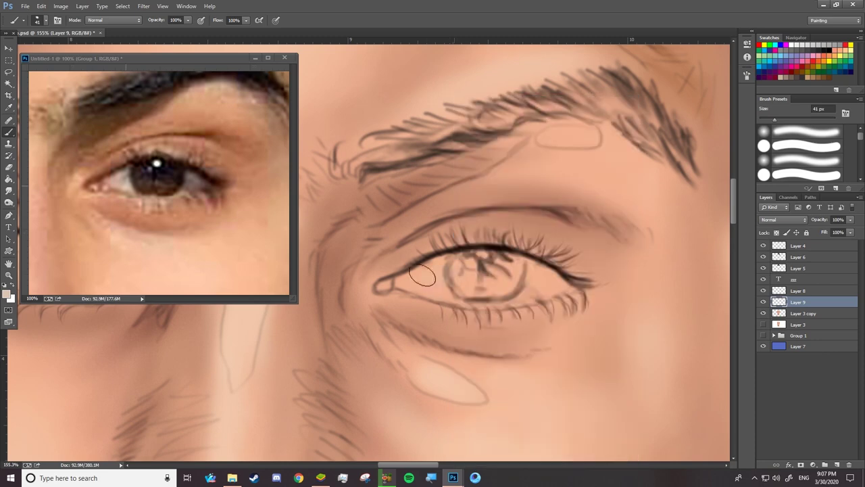
{"action": "right_click", "coordinate": [488, 116]}
{"action": "left_click_drag", "start_coordinate": [488, 115], "coordinate": [484, 116]}
{"action": "key", "text": "Return"}
{"action": "scroll", "coordinate": [405, 284], "scroll_direction": "up", "scroll_amount": 2}
{"action": "left_click_drag", "start_coordinate": [462, 292], "coordinate": [527, 278]}
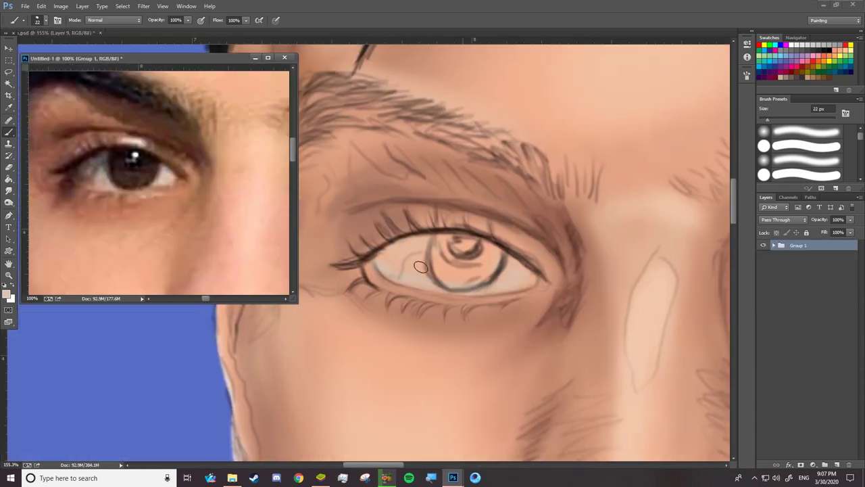
Step: Shade the inner eye white in brown with a 12 px, 58% hardness brush
{"action": "left_click", "coordinate": [389, 265], "text": "alt"}
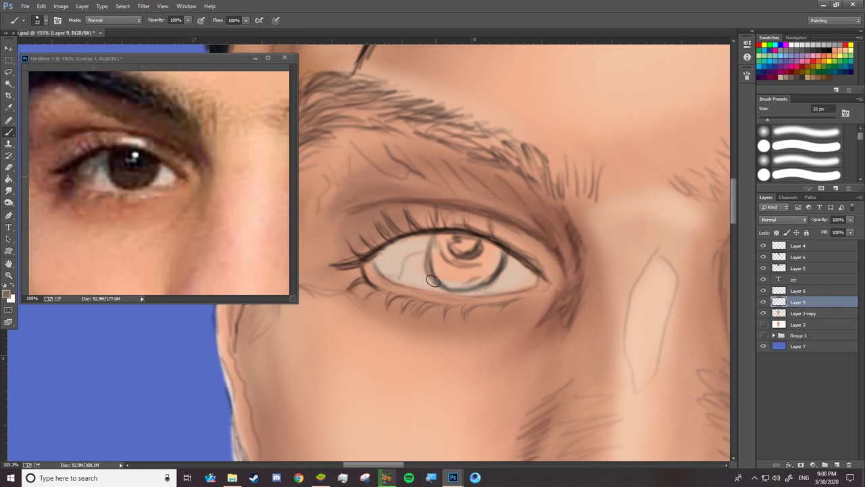
{"action": "right_click", "coordinate": [409, 250]}
{"action": "left_click_drag", "start_coordinate": [457, 123], "coordinate": [459, 120]}
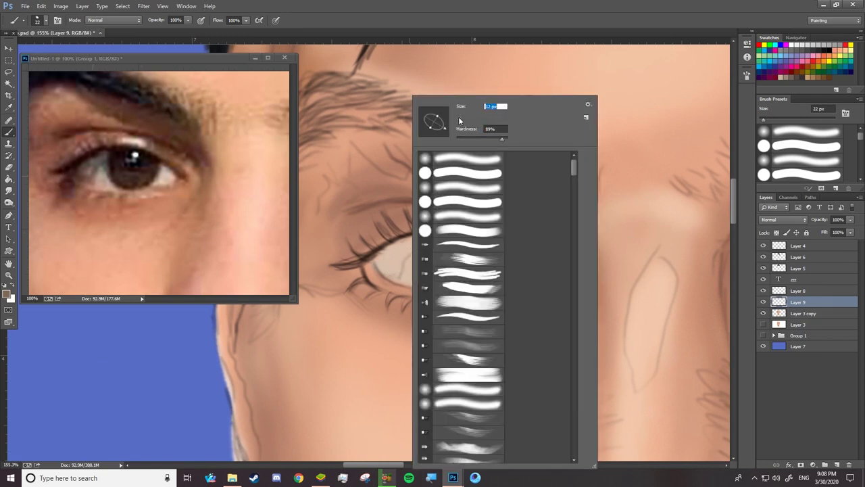
{"action": "left_click", "coordinate": [486, 139]}
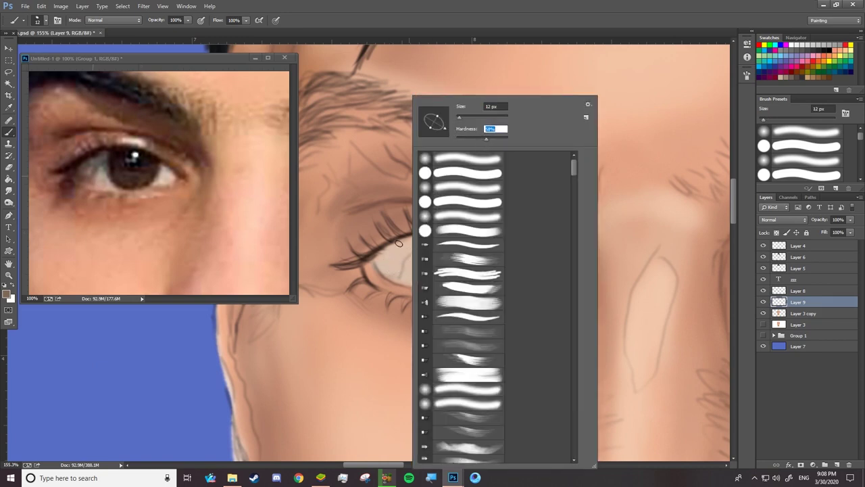
{"action": "left_click", "coordinate": [445, 128]}
{"action": "left_click", "coordinate": [399, 264]}
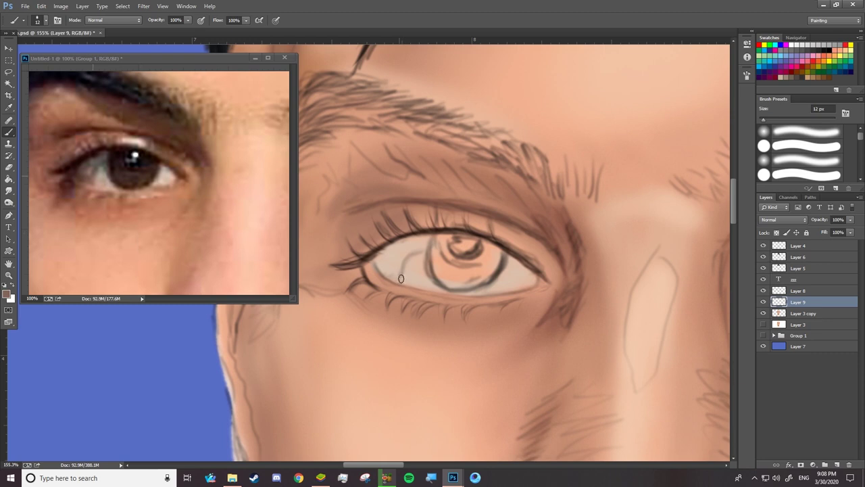
{"action": "mouse_move", "coordinate": [412, 257]}
{"action": "left_mouse_down"}
{"action": "mouse_move", "coordinate": [395, 280]}
{"action": "mouse_move", "coordinate": [449, 295]}
{"action": "left_mouse_up"}
Step: Shade the eye's outer corner and lower rim, and touch up the lid lines
{"action": "left_click_drag", "start_coordinate": [392, 244], "coordinate": [382, 259]}
{"action": "mouse_move", "coordinate": [533, 284]}
{"action": "left_mouse_down"}
{"action": "mouse_move", "coordinate": [500, 253]}
{"action": "mouse_move", "coordinate": [484, 288]}
{"action": "left_mouse_up"}
{"action": "left_click_drag", "start_coordinate": [389, 246], "coordinate": [446, 238]}
{"action": "left_click_drag", "start_coordinate": [426, 276], "coordinate": [425, 242]}
{"action": "mouse_move", "coordinate": [529, 272]}
{"action": "left_mouse_down"}
{"action": "mouse_move", "coordinate": [500, 251]}
{"action": "mouse_move", "coordinate": [433, 289]}
{"action": "mouse_move", "coordinate": [585, 282]}
{"action": "mouse_move", "coordinate": [523, 260]}
{"action": "left_mouse_up"}
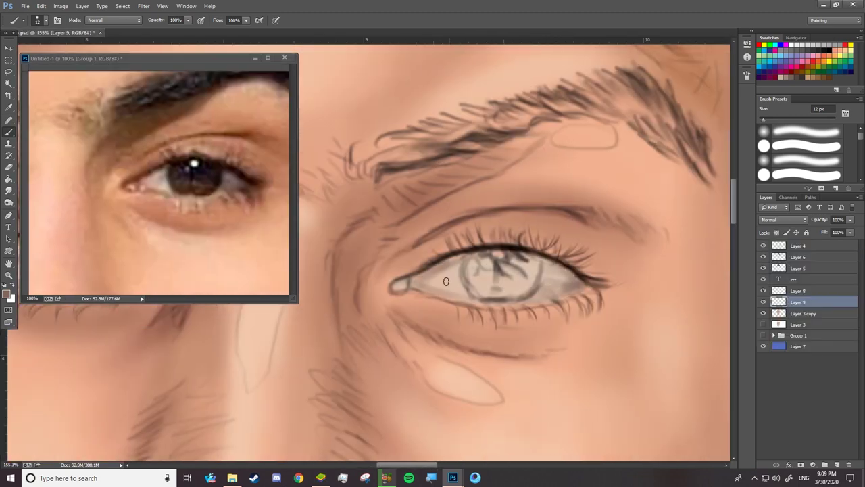
{"action": "left_click_drag", "start_coordinate": [446, 281], "coordinate": [436, 284]}
Step: Sample dark brown from the reference iris and deepen the shadow under the upper lid
{"action": "left_click", "coordinate": [226, 183], "text": "alt"}
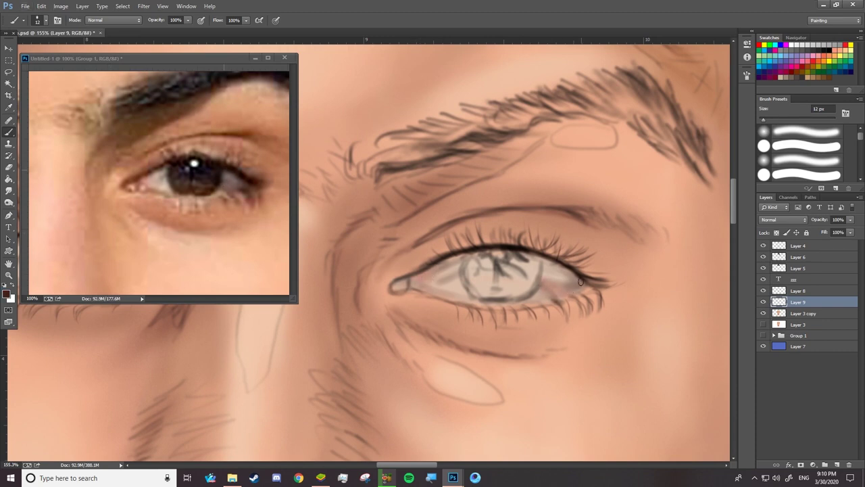
{"action": "left_click_drag", "start_coordinate": [580, 282], "coordinate": [506, 251]}
{"action": "left_click_drag", "start_coordinate": [433, 261], "coordinate": [572, 274]}
{"action": "left_click_drag", "start_coordinate": [467, 251], "coordinate": [581, 283]}
{"action": "key", "text": "z"}
{"action": "scroll", "coordinate": [580, 281], "scroll_direction": "down", "scroll_amount": 5}
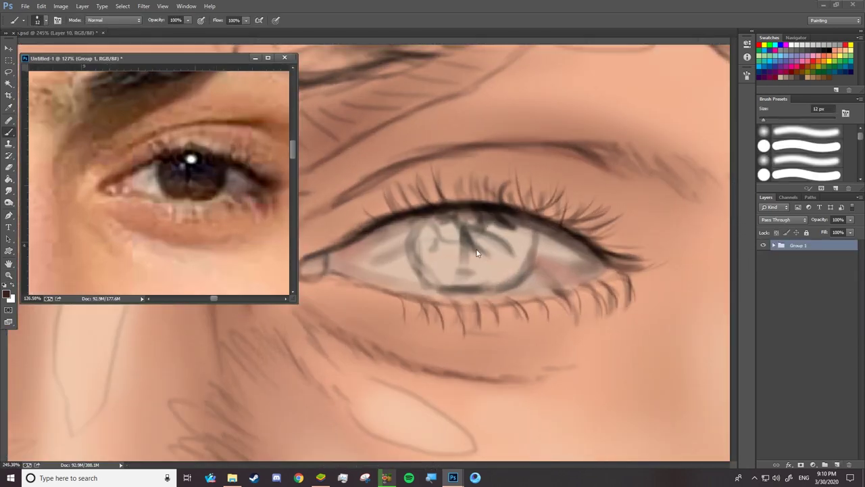
Step: Paint the iris dark brown with warmer highlights, darkening its upper right at 13 px
{"action": "mouse_move", "coordinate": [477, 278]}
{"action": "left_mouse_down"}
{"action": "mouse_move", "coordinate": [460, 264]}
{"action": "mouse_move", "coordinate": [501, 230]}
{"action": "mouse_move", "coordinate": [527, 250]}
{"action": "mouse_move", "coordinate": [435, 269]}
{"action": "mouse_move", "coordinate": [459, 213]}
{"action": "mouse_move", "coordinate": [433, 284]}
{"action": "mouse_move", "coordinate": [531, 230]}
{"action": "left_mouse_up"}
{"action": "mouse_move", "coordinate": [433, 287]}
{"action": "left_mouse_down"}
{"action": "mouse_move", "coordinate": [465, 287]}
{"action": "mouse_move", "coordinate": [421, 260]}
{"action": "left_mouse_up"}
{"action": "left_click_drag", "start_coordinate": [496, 253], "coordinate": [429, 257]}
{"action": "right_click", "coordinate": [489, 96]}
{"action": "left_click", "coordinate": [514, 187]}
{"action": "key", "text": "Return"}
{"action": "left_click_drag", "start_coordinate": [492, 233], "coordinate": [526, 219]}
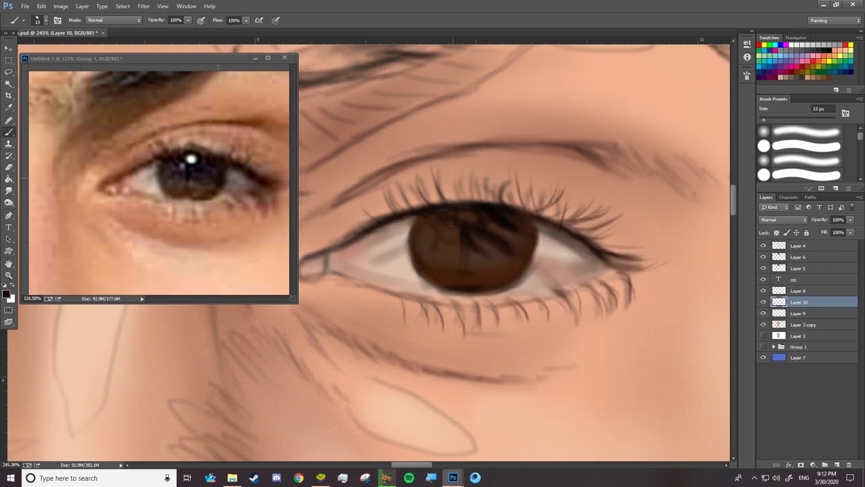
Step: Tilt the brush tip angle slightly, then switch to a different round brush preset
{"action": "right_click", "coordinate": [457, 229]}
{"action": "right_click", "coordinate": [474, 242]}
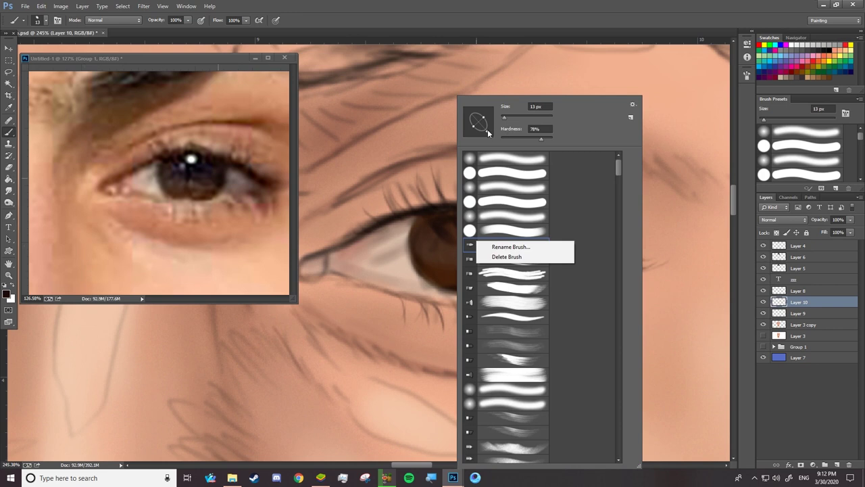
{"action": "left_click", "coordinate": [465, 138]}
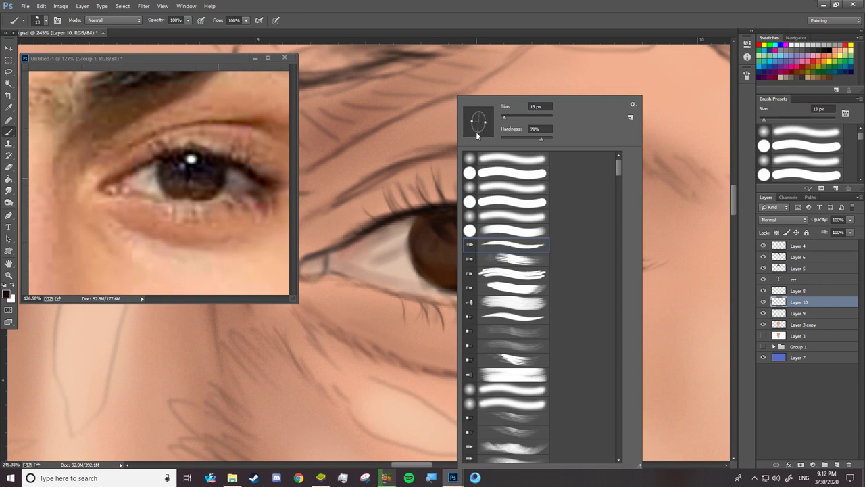
{"action": "key", "text": "Return"}
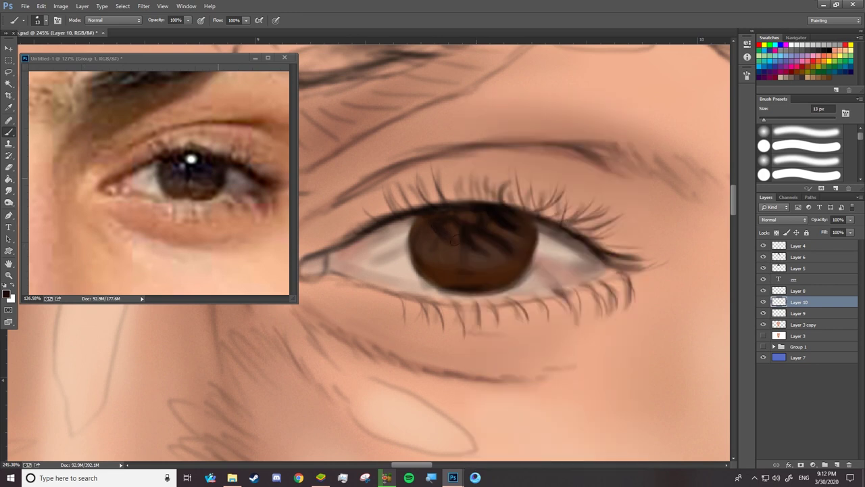
{"action": "right_click", "coordinate": [452, 242]}
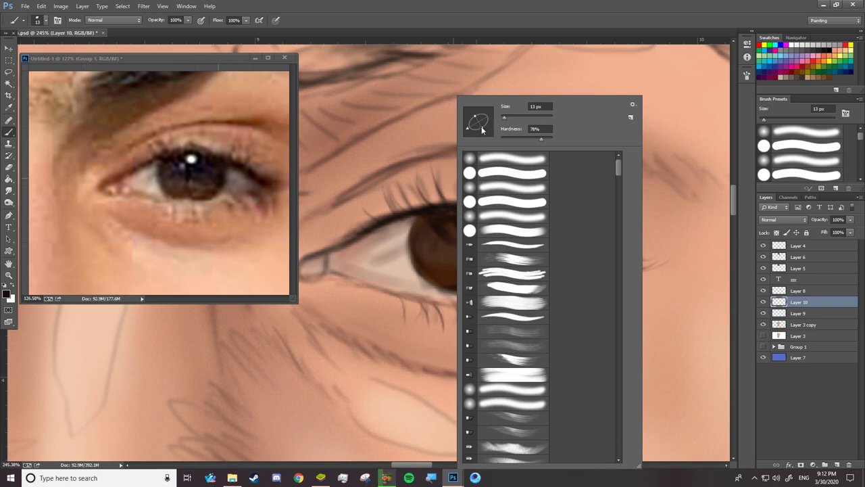
{"action": "left_click_drag", "start_coordinate": [481, 128], "coordinate": [482, 129]}
{"action": "key", "text": "Return"}
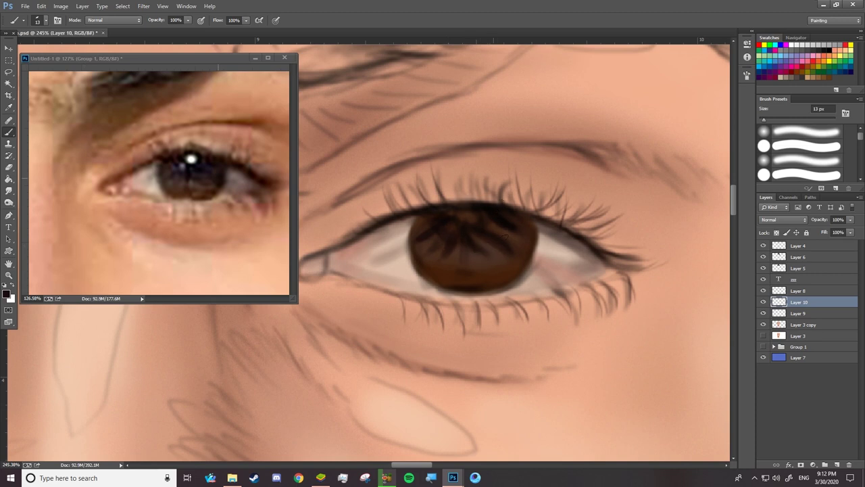
{"action": "right_click", "coordinate": [521, 235]}
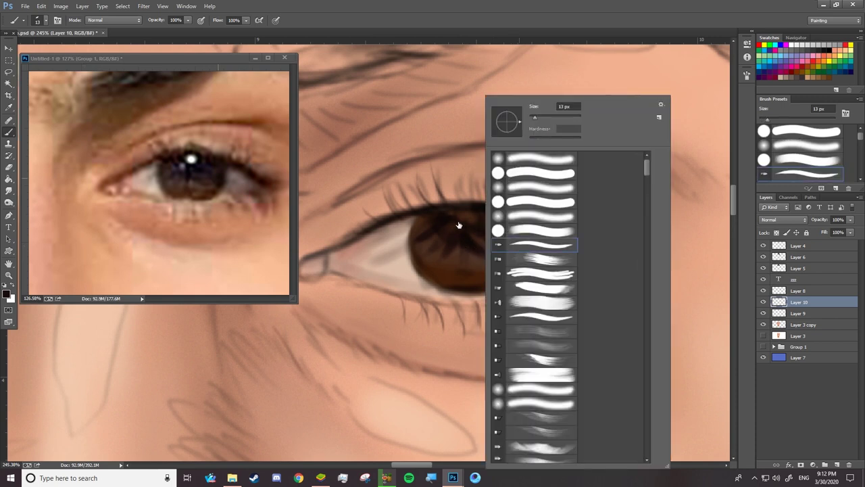
{"action": "double_click", "coordinate": [534, 231]}
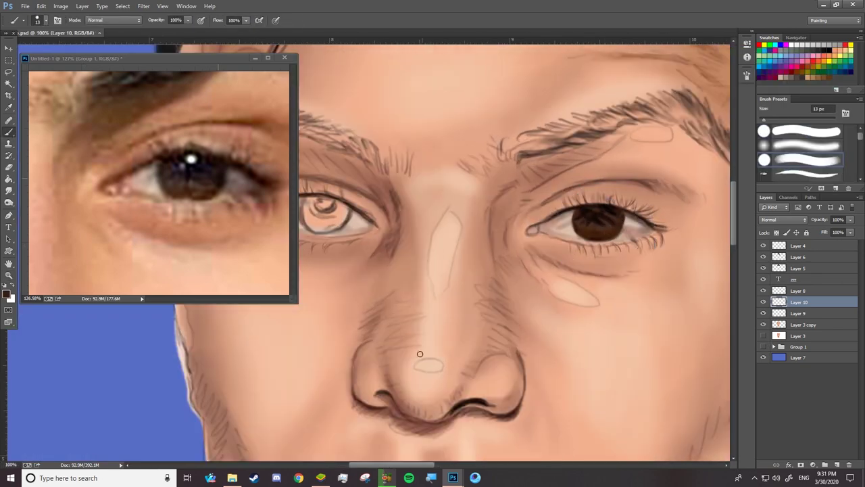
Step: Zoom in on the left eye and paint dark iris strokes using the sampled eyelid colour
{"action": "key", "text": "z"}
{"action": "mouse_move", "coordinate": [419, 224]}
{"action": "left_mouse_down"}
{"action": "mouse_move", "coordinate": [473, 223]}
{"action": "mouse_move", "coordinate": [453, 261]}
{"action": "mouse_move", "coordinate": [417, 268]}
{"action": "mouse_move", "coordinate": [386, 189]}
{"action": "mouse_move", "coordinate": [391, 244]}
{"action": "mouse_move", "coordinate": [413, 267]}
{"action": "mouse_move", "coordinate": [446, 255]}
{"action": "mouse_move", "coordinate": [473, 216]}
{"action": "mouse_move", "coordinate": [406, 196]}
{"action": "mouse_move", "coordinate": [433, 186]}
{"action": "mouse_move", "coordinate": [384, 191]}
{"action": "mouse_move", "coordinate": [424, 241]}
{"action": "mouse_move", "coordinate": [454, 223]}
{"action": "mouse_move", "coordinate": [399, 241]}
{"action": "left_mouse_up"}
{"action": "left_click", "coordinate": [140, 220]}
{"action": "key", "text": "b"}
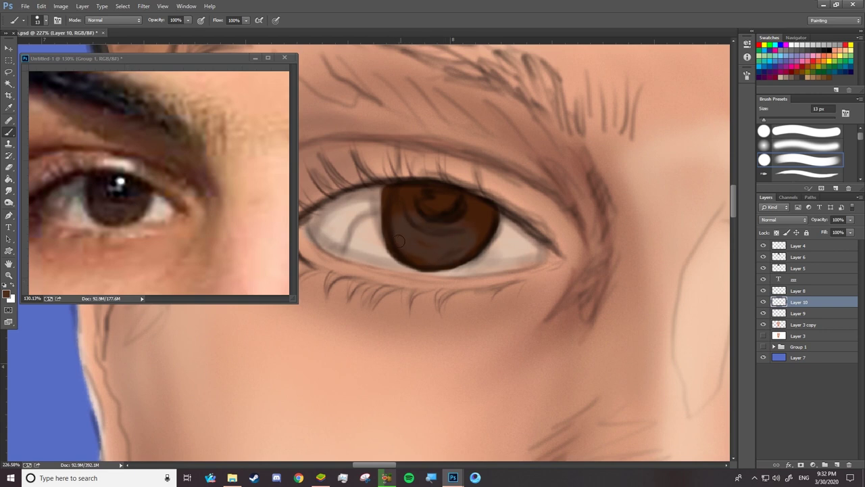
{"action": "key", "text": "e"}
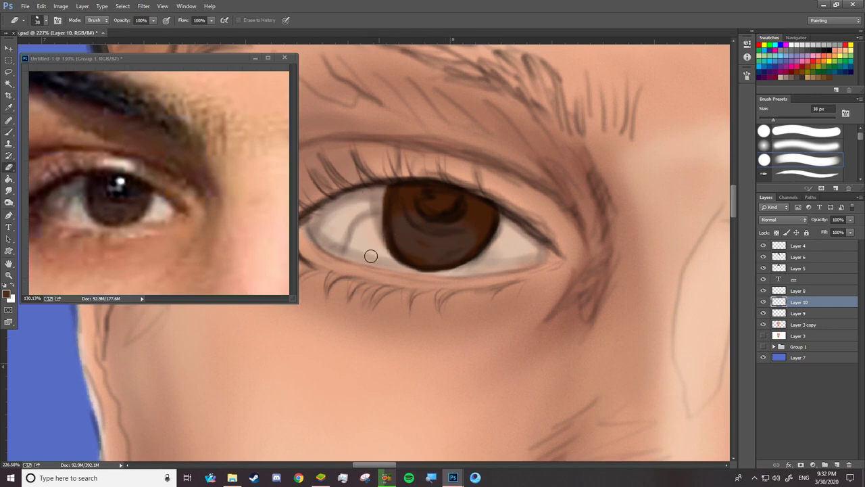
{"action": "key", "text": "b"}
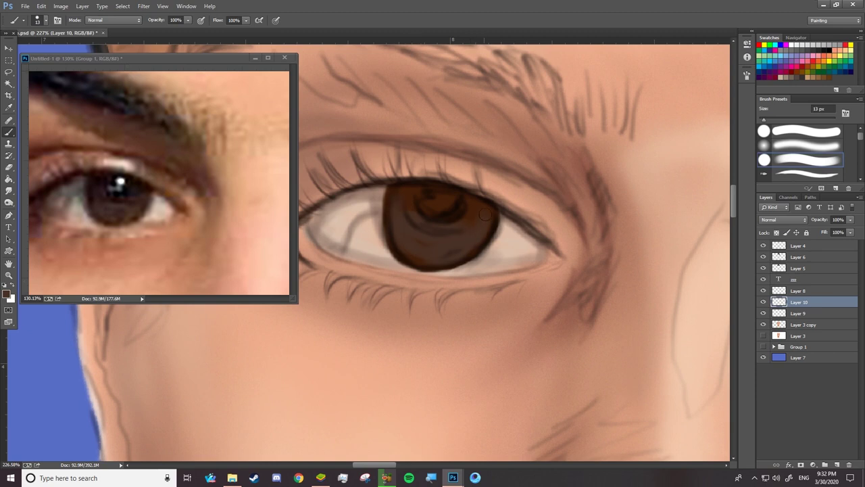
{"action": "left_click", "coordinate": [365, 186], "text": "alt"}
{"action": "right_click", "coordinate": [446, 200]}
{"action": "double_click", "coordinate": [527, 176]}
{"action": "mouse_move", "coordinate": [411, 186]}
{"action": "left_mouse_down"}
{"action": "mouse_move", "coordinate": [419, 203]}
{"action": "mouse_move", "coordinate": [445, 204]}
{"action": "mouse_move", "coordinate": [406, 217]}
{"action": "mouse_move", "coordinate": [386, 208]}
{"action": "mouse_move", "coordinate": [393, 219]}
{"action": "left_mouse_up"}
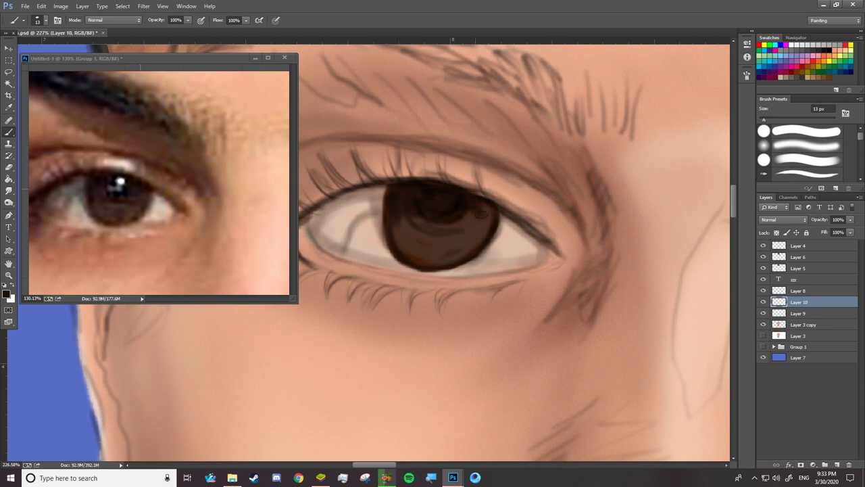
Step: Set the brush hardness to 75% and size to 6 px
{"action": "right_click", "coordinate": [463, 224]}
{"action": "key", "text": "shift+bracketleft"}
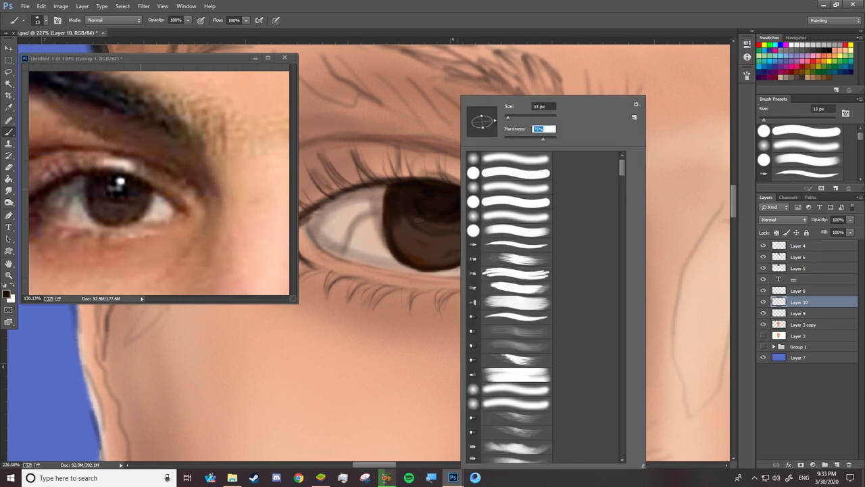
{"action": "key", "text": "bracketleft"}
{"action": "key", "text": "bracketleft"}
{"action": "key", "text": "bracketleft"}
{"action": "key", "text": "Return"}
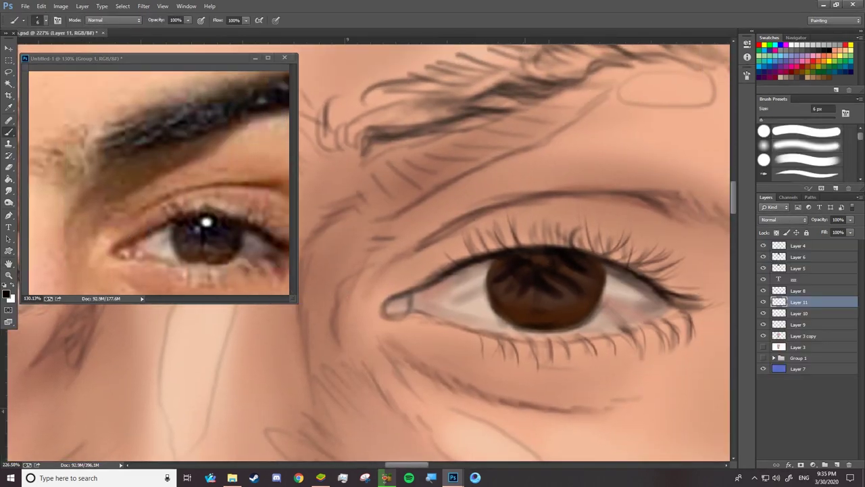
{"action": "type", "text": "15"}
Step: On a new layer, dot a white catchlight in the pupil with a 10 px brush
{"action": "key", "text": "Return"}
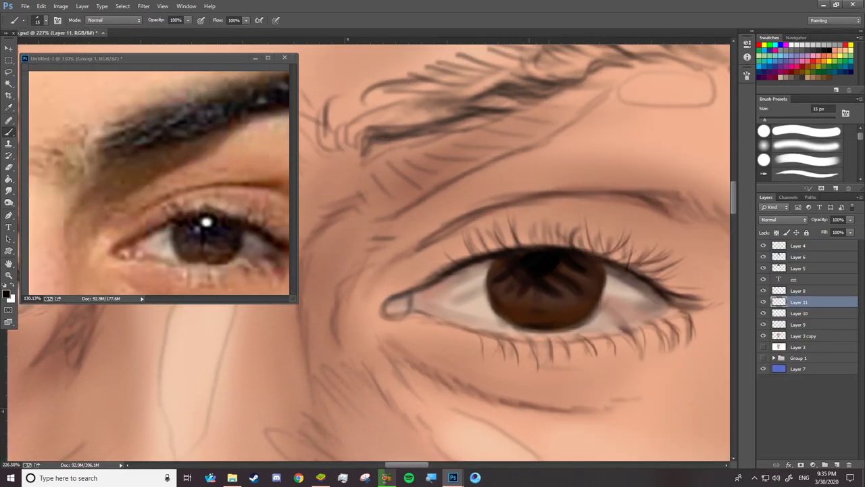
{"action": "left_click", "coordinate": [837, 465]}
{"action": "right_click", "coordinate": [548, 94]}
{"action": "left_click_drag", "start_coordinate": [575, 123], "coordinate": [566, 123]}
{"action": "key", "text": "Return"}
{"action": "left_click", "coordinate": [539, 257]}
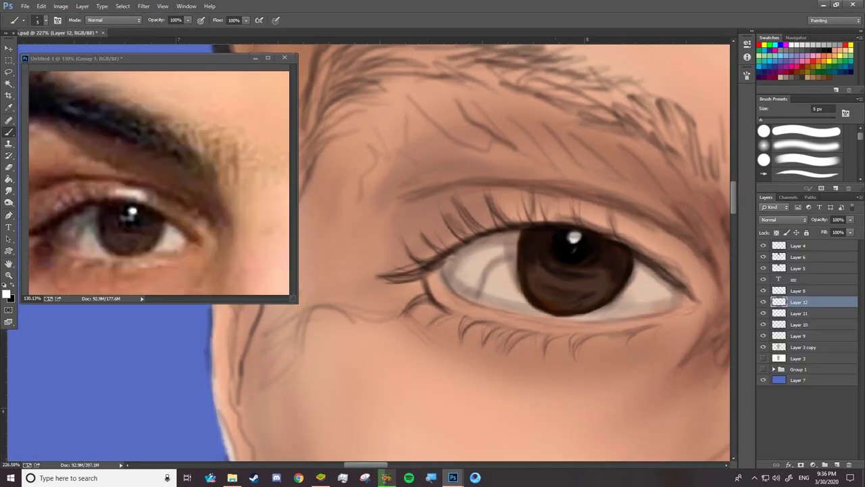
Step: Brush a faint lighter stroke across the lower iris
{"action": "right_click", "coordinate": [573, 95]}
{"action": "key", "text": "Return"}
{"action": "left_click", "coordinate": [573, 248]}
{"action": "left_click_drag", "start_coordinate": [548, 284], "coordinate": [575, 278]}
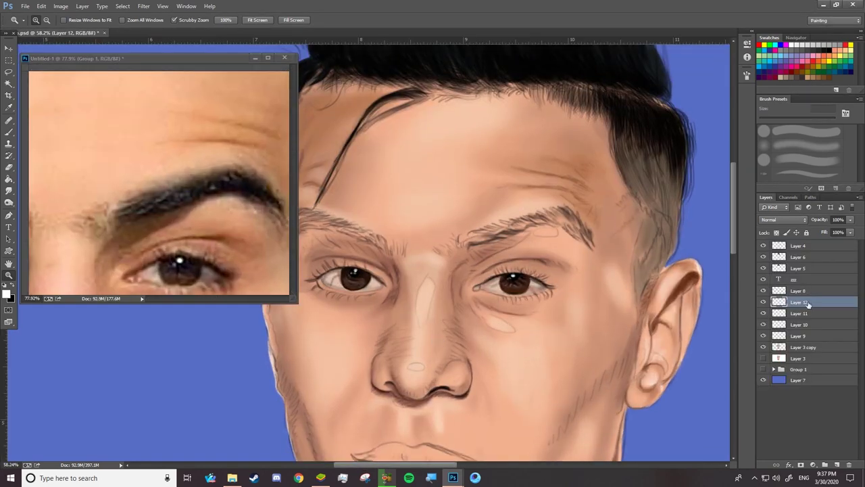
Step: Add a new layer for the eyebrows and set a black brush
{"action": "left_click", "coordinate": [811, 292]}
{"action": "left_click", "coordinate": [836, 465]}
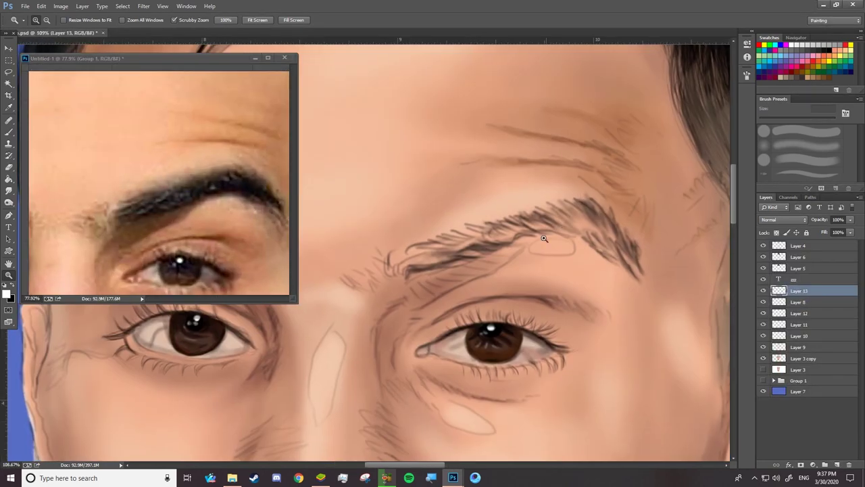
{"action": "key", "text": "b"}
{"action": "left_click", "coordinate": [13, 286]}
Step: Build up the right eyebrow with dense short dark hair strokes, inner end to tail
{"action": "mouse_move", "coordinate": [407, 274]}
{"action": "left_mouse_down"}
{"action": "mouse_move", "coordinate": [450, 263]}
{"action": "mouse_move", "coordinate": [455, 246]}
{"action": "mouse_move", "coordinate": [492, 242]}
{"action": "left_mouse_up"}
{"action": "left_click_drag", "start_coordinate": [407, 252], "coordinate": [465, 237]}
{"action": "left_click_drag", "start_coordinate": [448, 235], "coordinate": [558, 211]}
{"action": "left_click_drag", "start_coordinate": [408, 280], "coordinate": [461, 261]}
{"action": "mouse_move", "coordinate": [400, 271]}
{"action": "left_mouse_down"}
{"action": "mouse_move", "coordinate": [424, 243]}
{"action": "mouse_move", "coordinate": [475, 238]}
{"action": "mouse_move", "coordinate": [470, 232]}
{"action": "mouse_move", "coordinate": [495, 247]}
{"action": "mouse_move", "coordinate": [513, 233]}
{"action": "mouse_move", "coordinate": [508, 223]}
{"action": "mouse_move", "coordinate": [555, 220]}
{"action": "mouse_move", "coordinate": [574, 204]}
{"action": "mouse_move", "coordinate": [596, 201]}
{"action": "mouse_move", "coordinate": [615, 237]}
{"action": "left_mouse_up"}
{"action": "mouse_move", "coordinate": [574, 217]}
{"action": "left_mouse_down"}
{"action": "mouse_move", "coordinate": [600, 244]}
{"action": "mouse_move", "coordinate": [594, 234]}
{"action": "left_mouse_up"}
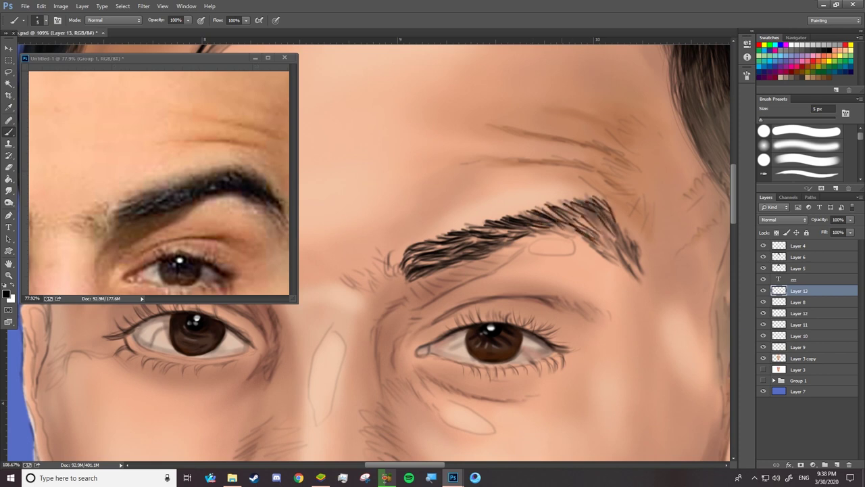
{"action": "key", "text": "F5"}
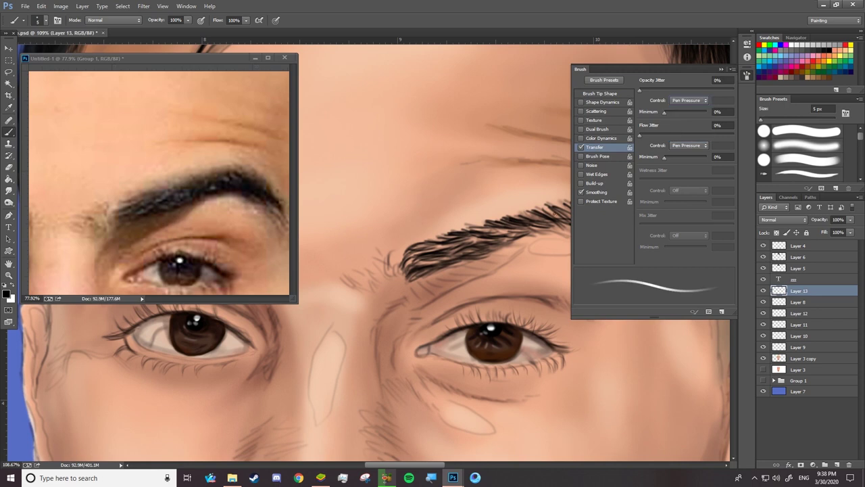
{"action": "key", "text": "F5"}
{"action": "left_click_drag", "start_coordinate": [585, 231], "coordinate": [614, 203]}
{"action": "mouse_move", "coordinate": [592, 250]}
{"action": "left_mouse_down"}
{"action": "mouse_move", "coordinate": [622, 224]}
{"action": "mouse_move", "coordinate": [620, 245]}
{"action": "left_mouse_up"}
{"action": "left_click_drag", "start_coordinate": [616, 225], "coordinate": [630, 251]}
{"action": "mouse_move", "coordinate": [572, 233]}
{"action": "left_mouse_down"}
{"action": "mouse_move", "coordinate": [604, 209]}
{"action": "mouse_move", "coordinate": [579, 203]}
{"action": "left_mouse_up"}
{"action": "left_click_drag", "start_coordinate": [482, 235], "coordinate": [512, 230]}
{"action": "left_click_drag", "start_coordinate": [461, 244], "coordinate": [496, 238]}
{"action": "left_click_drag", "start_coordinate": [441, 259], "coordinate": [475, 249]}
{"action": "left_click_drag", "start_coordinate": [418, 266], "coordinate": [445, 259]}
{"action": "mouse_move", "coordinate": [402, 265]}
{"action": "left_mouse_down"}
{"action": "mouse_move", "coordinate": [425, 246]}
{"action": "mouse_move", "coordinate": [459, 243]}
{"action": "mouse_move", "coordinate": [416, 251]}
{"action": "left_mouse_up"}
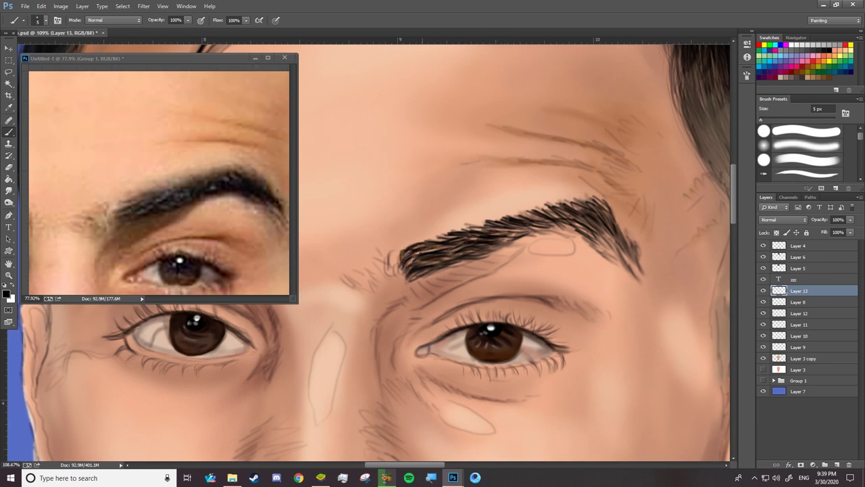
{"action": "mouse_move", "coordinate": [415, 280]}
{"action": "left_mouse_down"}
{"action": "mouse_move", "coordinate": [451, 255]}
{"action": "mouse_move", "coordinate": [482, 252]}
{"action": "left_mouse_up"}
{"action": "left_click_drag", "start_coordinate": [427, 252], "coordinate": [530, 224]}
{"action": "mouse_move", "coordinate": [523, 221]}
{"action": "left_mouse_down"}
{"action": "mouse_move", "coordinate": [605, 200]}
{"action": "mouse_move", "coordinate": [618, 253]}
{"action": "left_mouse_up"}
{"action": "left_click_drag", "start_coordinate": [583, 222], "coordinate": [618, 247]}
{"action": "left_click_drag", "start_coordinate": [604, 211], "coordinate": [636, 272]}
{"action": "left_click_drag", "start_coordinate": [558, 231], "coordinate": [592, 217]}
{"action": "left_click_drag", "start_coordinate": [535, 230], "coordinate": [565, 223]}
{"action": "left_click_drag", "start_coordinate": [545, 232], "coordinate": [574, 220]}
{"action": "left_click_drag", "start_coordinate": [505, 234], "coordinate": [541, 226]}
{"action": "mouse_move", "coordinate": [490, 232]}
{"action": "left_mouse_down"}
{"action": "mouse_move", "coordinate": [534, 227]}
{"action": "mouse_move", "coordinate": [508, 229]}
{"action": "left_mouse_up"}
{"action": "left_click_drag", "start_coordinate": [470, 229], "coordinate": [541, 212]}
{"action": "left_click_drag", "start_coordinate": [524, 217], "coordinate": [560, 204]}
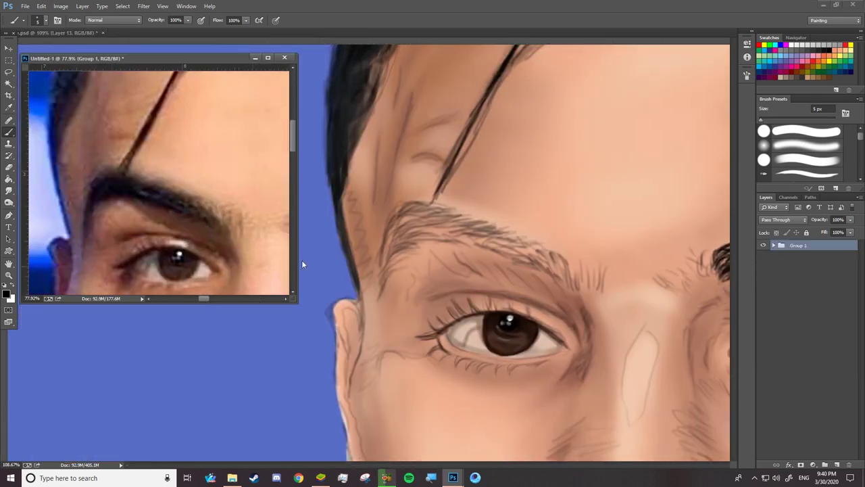
Step: Build up the left eyebrow with dense short dark hair strokes, inner end to outer tail
{"action": "left_click_drag", "start_coordinate": [403, 241], "coordinate": [449, 224]}
{"action": "mouse_move", "coordinate": [399, 236]}
{"action": "left_mouse_down"}
{"action": "mouse_move", "coordinate": [447, 214]}
{"action": "mouse_move", "coordinate": [439, 212]}
{"action": "mouse_move", "coordinate": [454, 235]}
{"action": "mouse_move", "coordinate": [451, 215]}
{"action": "left_mouse_up"}
{"action": "left_click_drag", "start_coordinate": [407, 211], "coordinate": [439, 204]}
{"action": "mouse_move", "coordinate": [392, 259]}
{"action": "left_mouse_down"}
{"action": "mouse_move", "coordinate": [410, 239]}
{"action": "mouse_move", "coordinate": [403, 208]}
{"action": "left_mouse_up"}
{"action": "left_click_drag", "start_coordinate": [394, 244], "coordinate": [410, 225]}
{"action": "mouse_move", "coordinate": [386, 278]}
{"action": "left_mouse_down"}
{"action": "mouse_move", "coordinate": [418, 226]}
{"action": "mouse_move", "coordinate": [389, 259]}
{"action": "mouse_move", "coordinate": [386, 245]}
{"action": "mouse_move", "coordinate": [426, 223]}
{"action": "left_mouse_up"}
{"action": "left_click_drag", "start_coordinate": [398, 227], "coordinate": [425, 207]}
{"action": "left_click_drag", "start_coordinate": [395, 243], "coordinate": [431, 218]}
{"action": "left_click_drag", "start_coordinate": [445, 238], "coordinate": [474, 232]}
{"action": "left_click_drag", "start_coordinate": [413, 241], "coordinate": [468, 226]}
{"action": "left_click_drag", "start_coordinate": [440, 231], "coordinate": [463, 217]}
{"action": "mouse_move", "coordinate": [424, 222]}
{"action": "left_mouse_down"}
{"action": "mouse_move", "coordinate": [457, 208]}
{"action": "mouse_move", "coordinate": [497, 237]}
{"action": "left_mouse_up"}
{"action": "mouse_move", "coordinate": [461, 250]}
{"action": "left_mouse_down"}
{"action": "mouse_move", "coordinate": [506, 238]}
{"action": "mouse_move", "coordinate": [556, 277]}
{"action": "left_mouse_up"}
{"action": "left_click_drag", "start_coordinate": [488, 240], "coordinate": [539, 261]}
{"action": "mouse_move", "coordinate": [462, 231]}
{"action": "left_mouse_down"}
{"action": "mouse_move", "coordinate": [506, 234]}
{"action": "mouse_move", "coordinate": [485, 224]}
{"action": "left_mouse_up"}
{"action": "mouse_move", "coordinate": [433, 231]}
{"action": "left_mouse_down"}
{"action": "mouse_move", "coordinate": [473, 223]}
{"action": "mouse_move", "coordinate": [448, 218]}
{"action": "left_mouse_up"}
{"action": "left_click_drag", "start_coordinate": [502, 241], "coordinate": [447, 237]}
{"action": "left_click_drag", "start_coordinate": [538, 256], "coordinate": [464, 227]}
{"action": "left_click_drag", "start_coordinate": [537, 256], "coordinate": [550, 256]}
{"action": "mouse_move", "coordinate": [570, 284]}
{"action": "left_mouse_down"}
{"action": "mouse_move", "coordinate": [559, 260]}
{"action": "mouse_move", "coordinate": [542, 263]}
{"action": "mouse_move", "coordinate": [569, 270]}
{"action": "mouse_move", "coordinate": [453, 226]}
{"action": "mouse_move", "coordinate": [404, 236]}
{"action": "left_mouse_up"}
{"action": "key", "text": "z"}
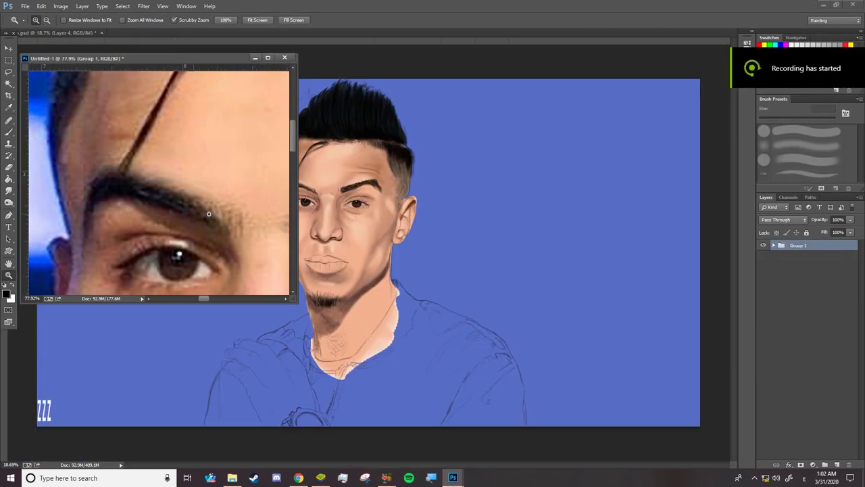
Step: Zoom in on the eyebrows and the left eye
{"action": "left_click_drag", "start_coordinate": [334, 186], "coordinate": [376, 193]}
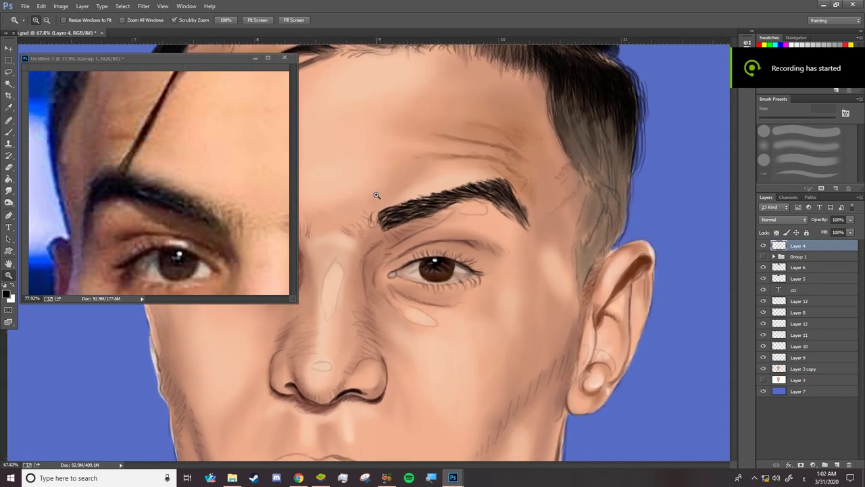
{"action": "left_click_drag", "start_coordinate": [372, 466], "coordinate": [328, 467]}
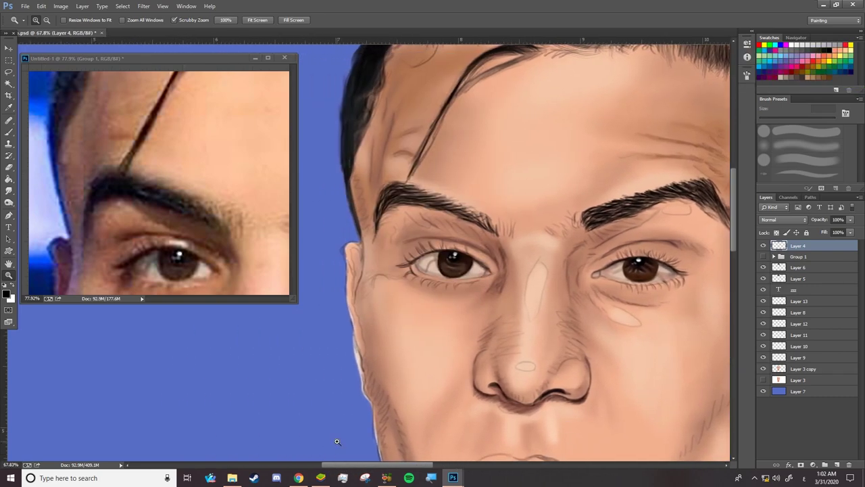
{"action": "left_click_drag", "start_coordinate": [446, 197], "coordinate": [473, 197]}
{"action": "key", "text": "b"}
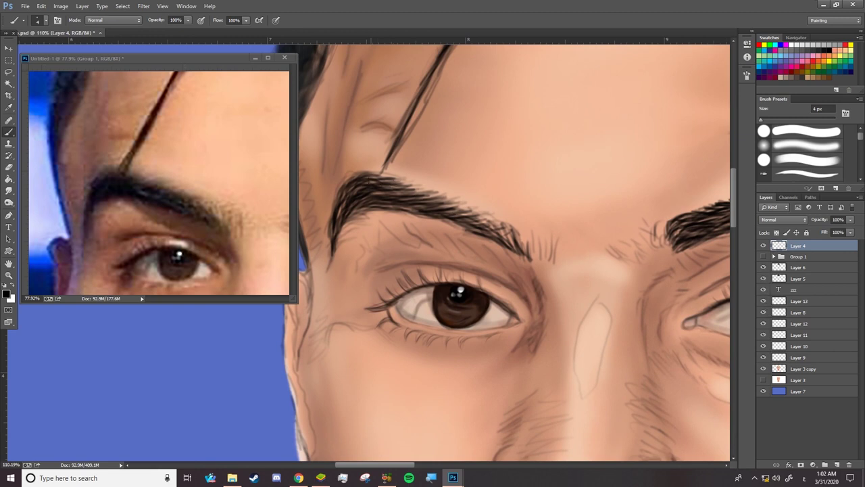
Step: Toggle Layers 6, 5 and 13 to check them, then make eyebrow Layer 13 active for brushing
{"action": "key", "text": "v"}
{"action": "right_click", "coordinate": [367, 190]}
{"action": "left_click", "coordinate": [389, 194]}
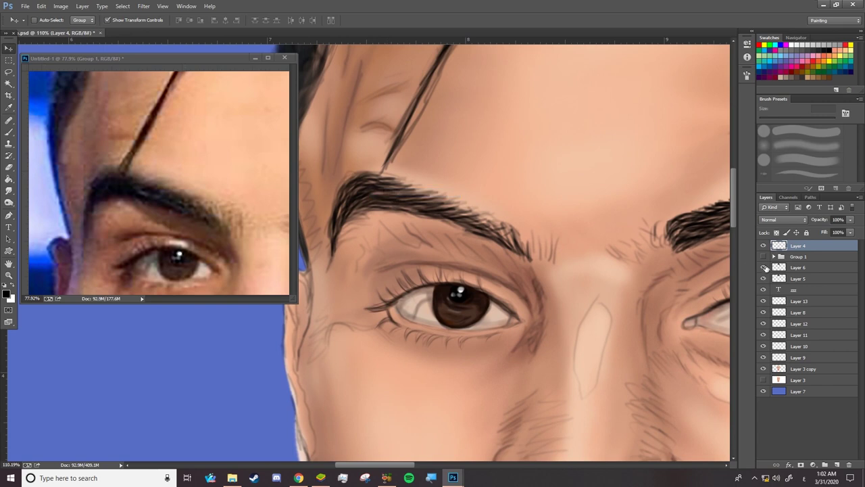
{"action": "left_click", "coordinate": [763, 267]}
{"action": "left_click", "coordinate": [763, 269]}
{"action": "left_click", "coordinate": [764, 278]}
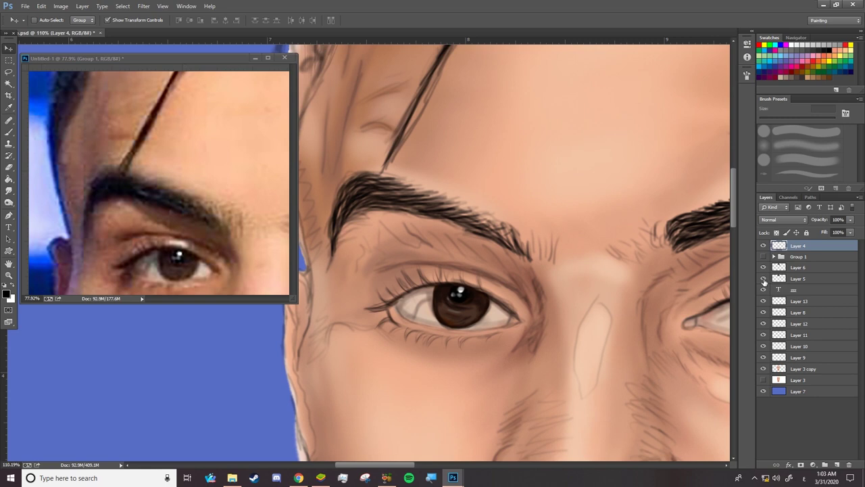
{"action": "left_click", "coordinate": [764, 300]}
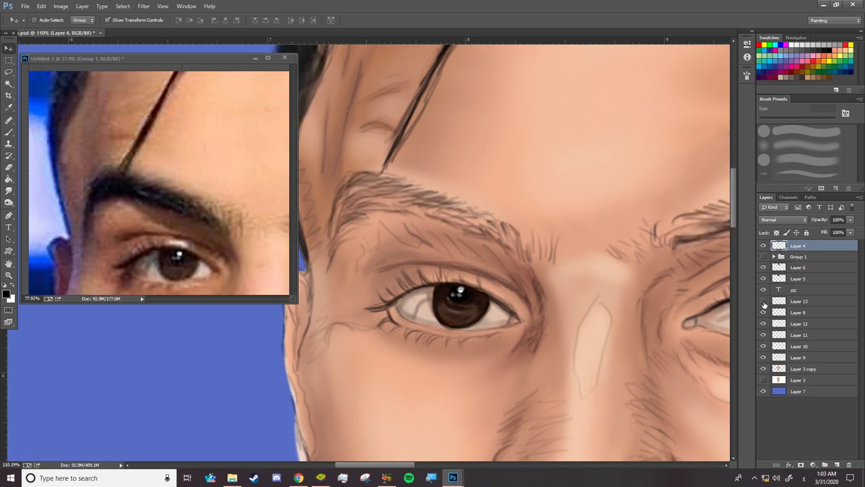
{"action": "left_click", "coordinate": [801, 301]}
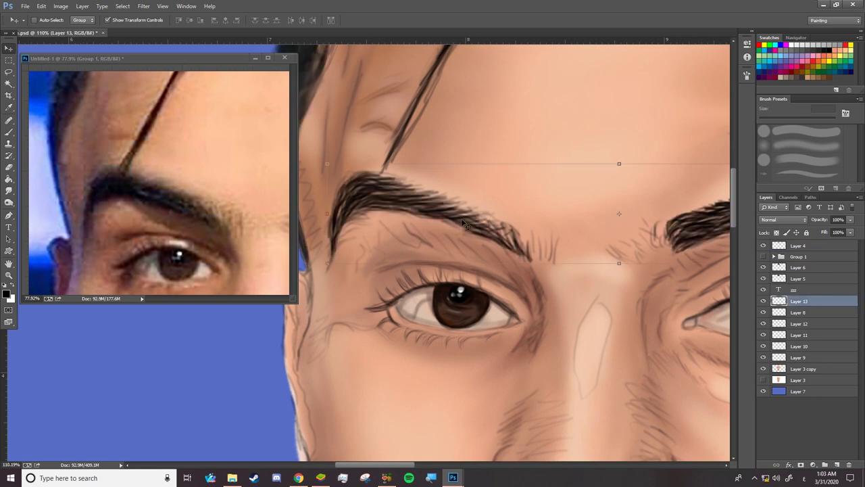
{"action": "key", "text": "b"}
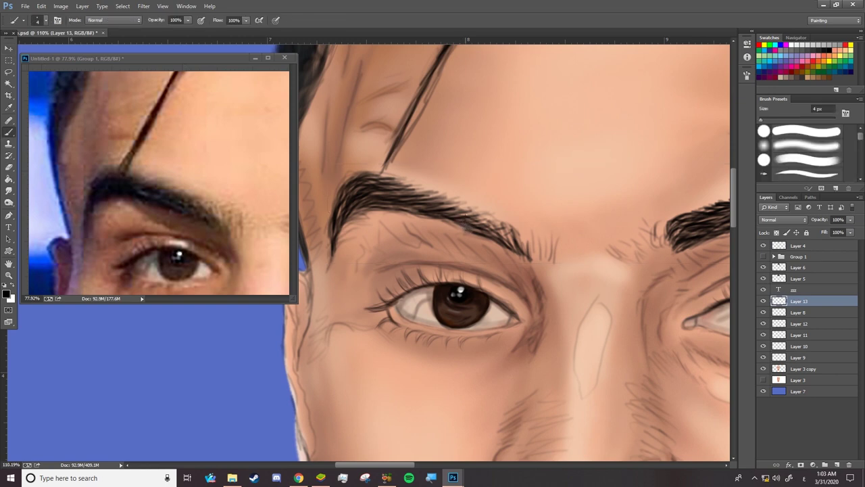
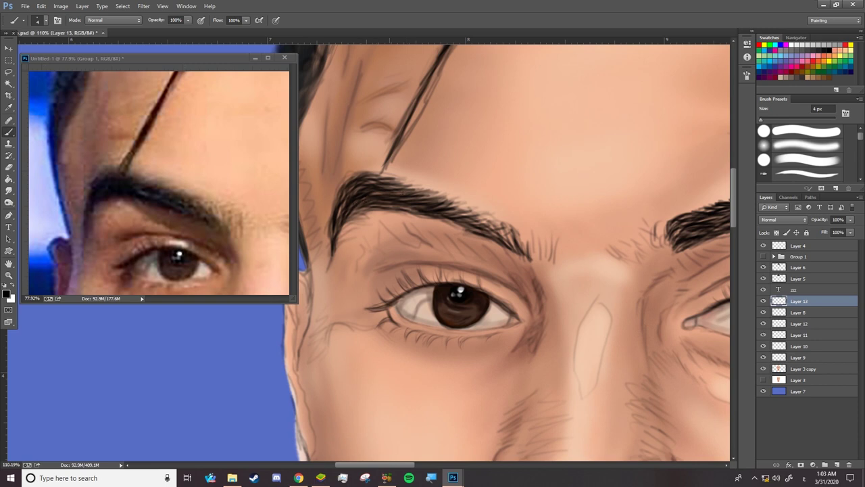
Step: Switch to the Mixer Brush Tool and shrink it to about 5 px for fine hairs
{"action": "right_click", "coordinate": [9, 134]}
{"action": "left_click", "coordinate": [42, 156]}
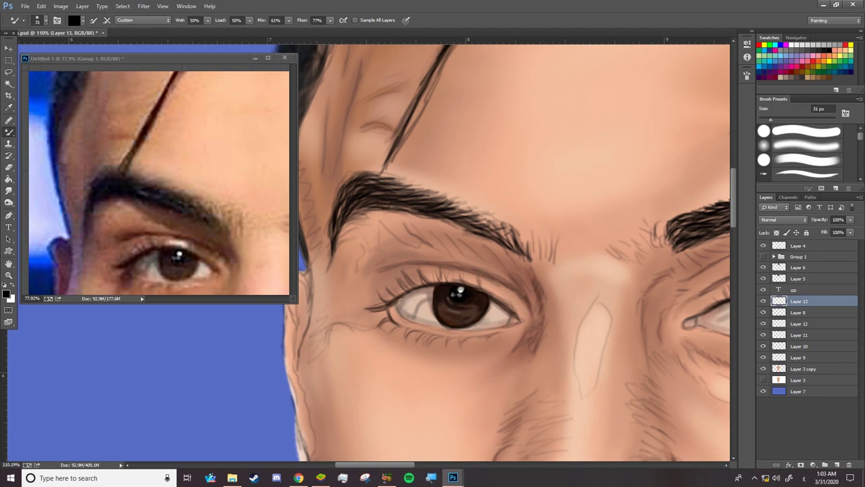
{"action": "right_click", "coordinate": [422, 133]}
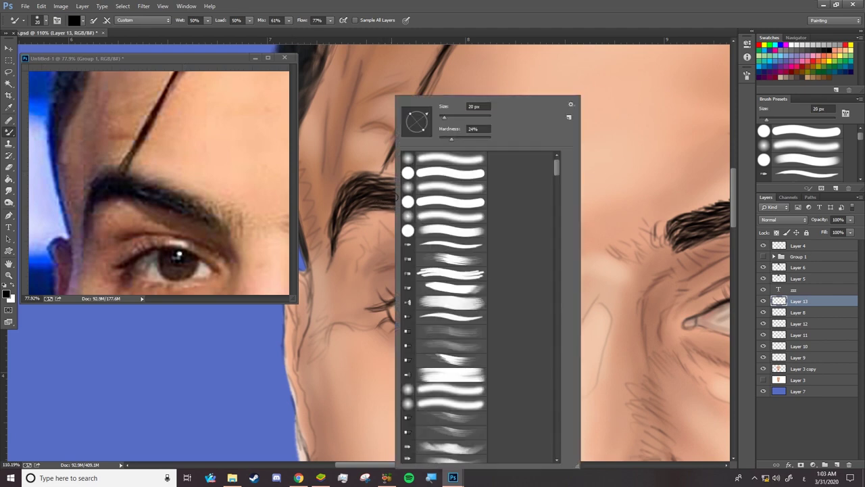
{"action": "left_click", "coordinate": [443, 118]}
{"action": "left_click_drag", "start_coordinate": [441, 118], "coordinate": [435, 119]}
{"action": "key", "text": "Return"}
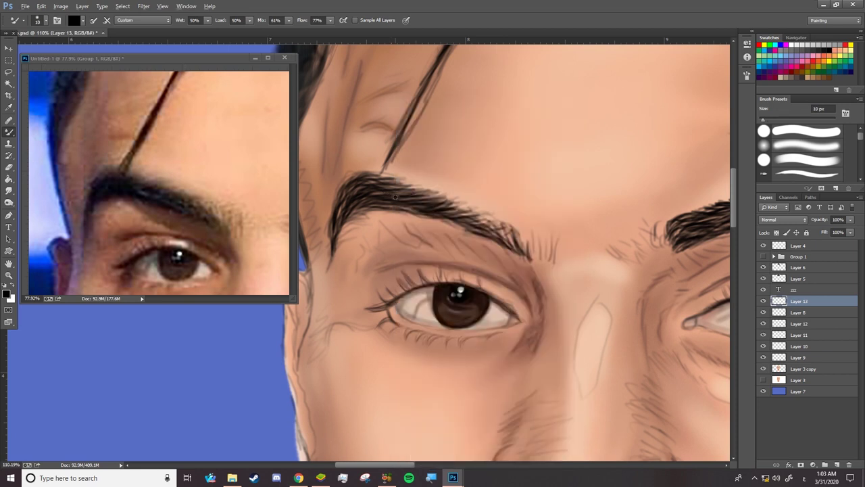
{"action": "right_click", "coordinate": [394, 195], "text": "alt"}
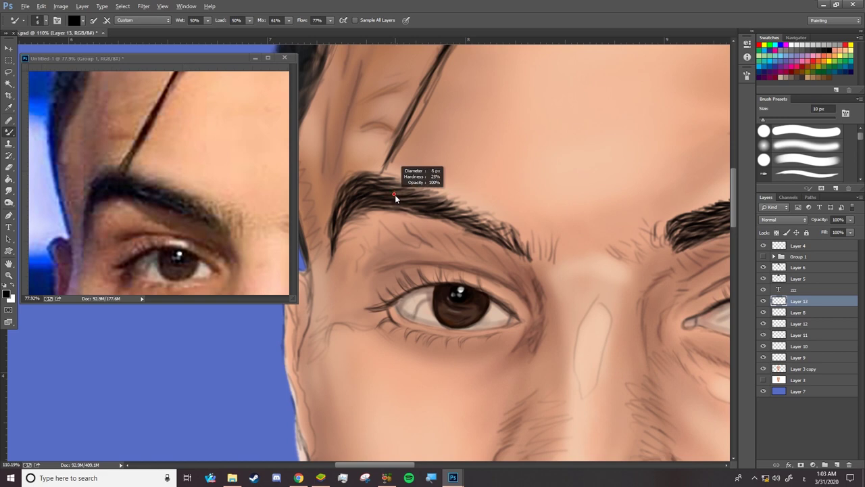
{"action": "left_click_drag", "start_coordinate": [395, 195], "coordinate": [394, 191]}
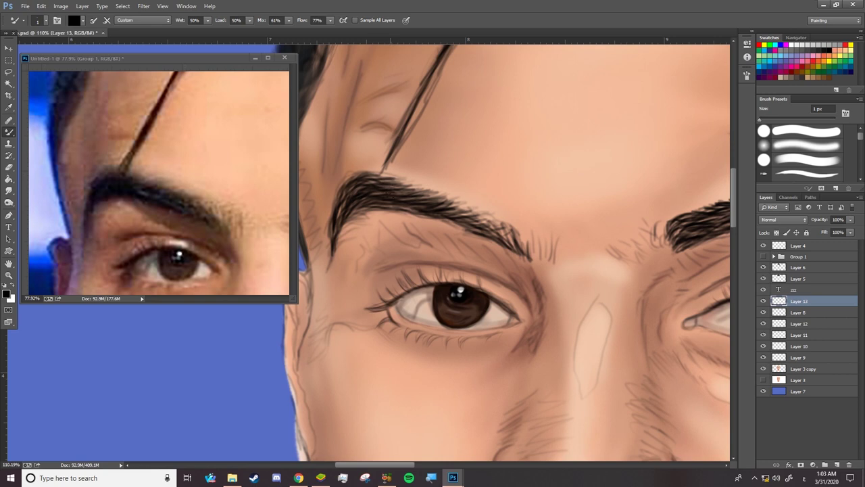
{"action": "key", "text": "bracketright"}
{"action": "key", "text": "bracketright"}
Step: Paint dark hair strokes along the left eyebrow, from its inner end to the tail
{"action": "left_click_drag", "start_coordinate": [353, 193], "coordinate": [374, 182]}
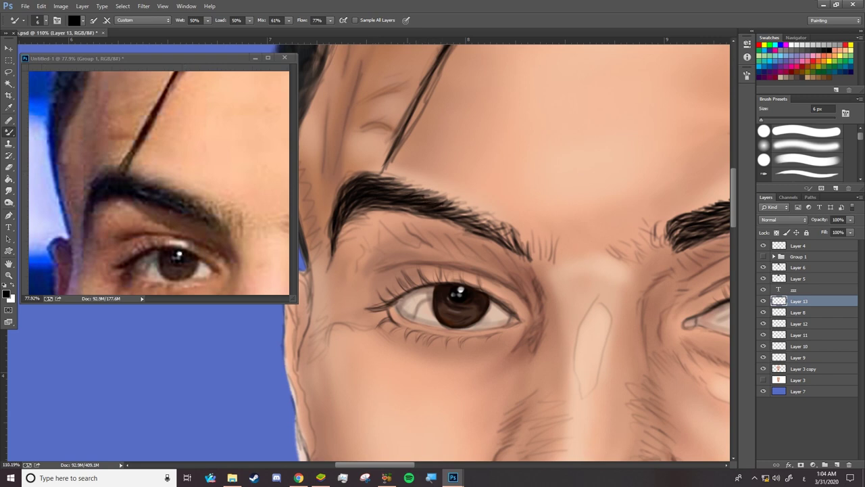
{"action": "left_click_drag", "start_coordinate": [395, 194], "coordinate": [413, 191]}
{"action": "mouse_move", "coordinate": [444, 223]}
{"action": "left_mouse_down"}
{"action": "mouse_move", "coordinate": [466, 211]}
{"action": "mouse_move", "coordinate": [502, 225]}
{"action": "mouse_move", "coordinate": [489, 217]}
{"action": "left_mouse_up"}
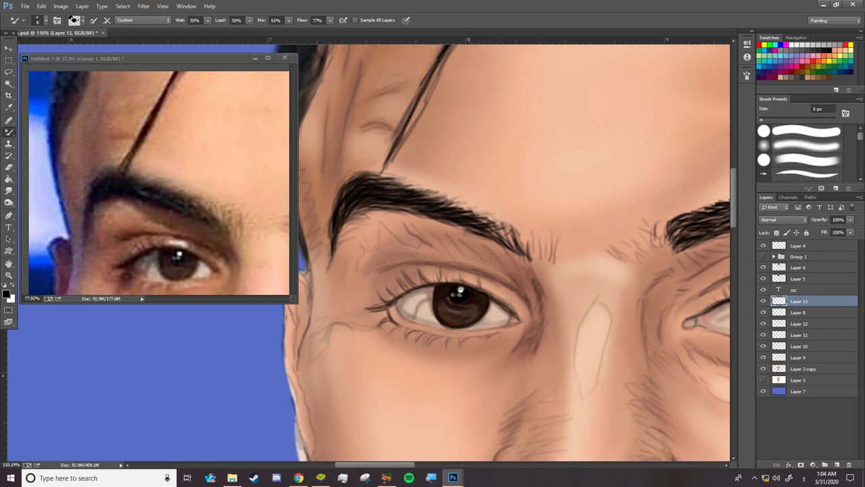
{"action": "left_click_drag", "start_coordinate": [493, 236], "coordinate": [508, 224]}
{"action": "mouse_move", "coordinate": [526, 252]}
{"action": "left_mouse_down"}
{"action": "mouse_move", "coordinate": [525, 231]}
{"action": "mouse_move", "coordinate": [519, 225]}
{"action": "mouse_move", "coordinate": [522, 239]}
{"action": "mouse_move", "coordinate": [495, 224]}
{"action": "left_mouse_up"}
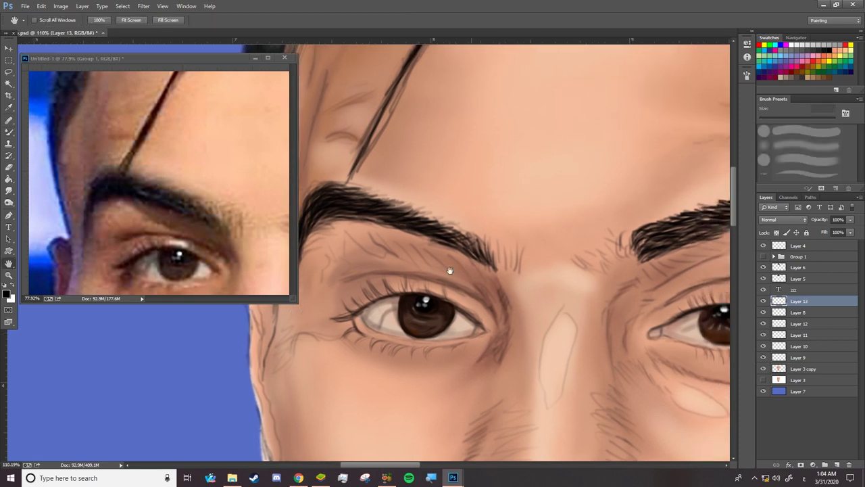
{"action": "left_click_drag", "start_coordinate": [505, 250], "coordinate": [382, 265]}
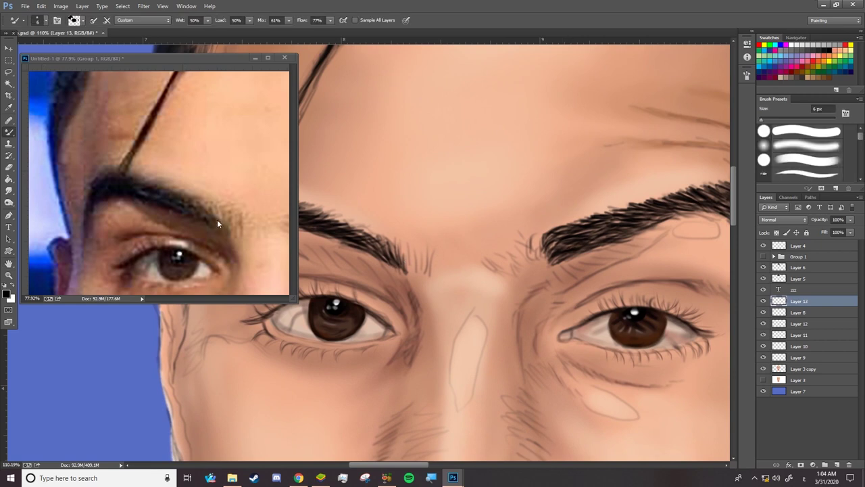
Step: Centre the reference photo and canvas on the right eyebrow, then paint its first thin hairs
{"action": "left_click_drag", "start_coordinate": [217, 224], "coordinate": [99, 231]}
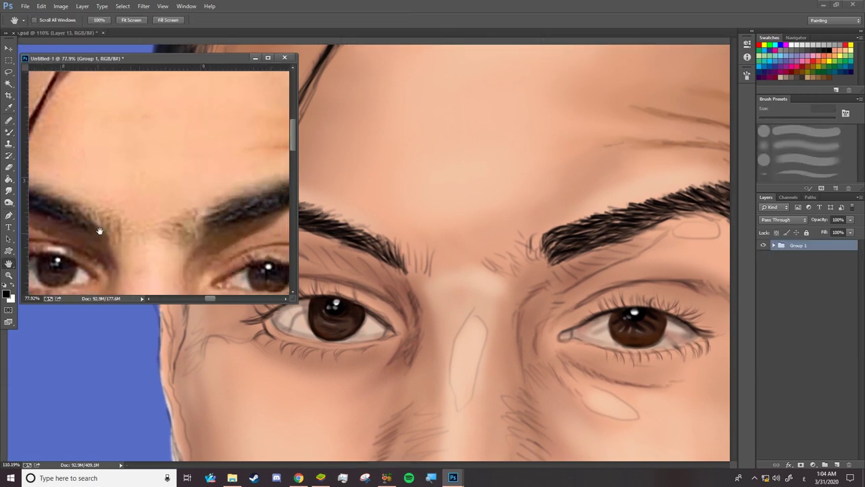
{"action": "left_click_drag", "start_coordinate": [270, 223], "coordinate": [155, 228]}
{"action": "left_click_drag", "start_coordinate": [595, 268], "coordinate": [454, 260]}
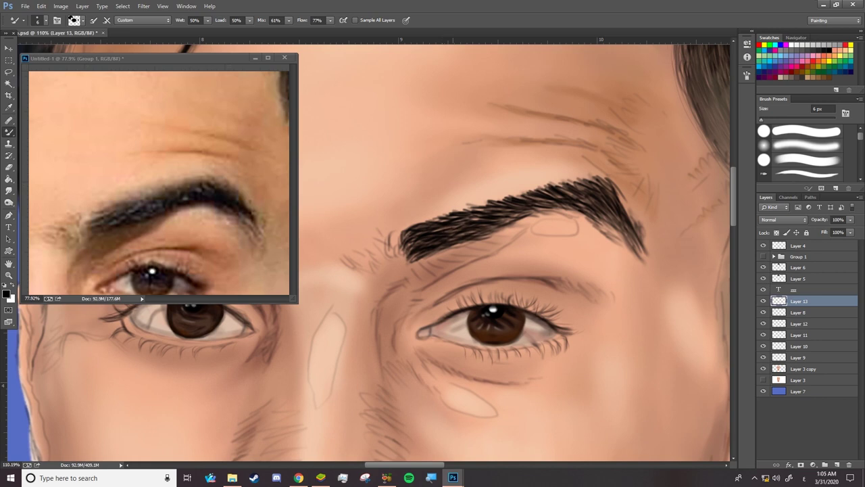
{"action": "left_click_drag", "start_coordinate": [434, 232], "coordinate": [480, 229]}
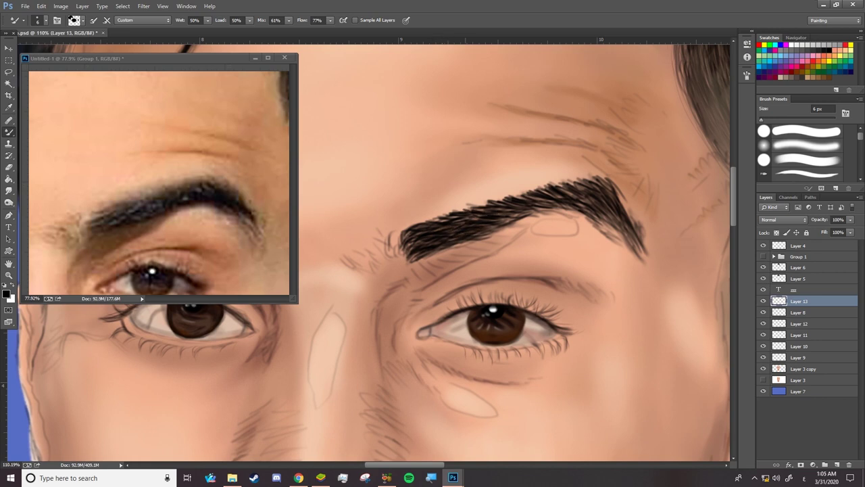
{"action": "left_click_drag", "start_coordinate": [515, 214], "coordinate": [526, 205]}
Step: Add hair strokes along the right eyebrow's upper edge and outer tail
{"action": "mouse_move", "coordinate": [536, 202]}
{"action": "left_mouse_down"}
{"action": "mouse_move", "coordinate": [595, 184]}
{"action": "mouse_move", "coordinate": [588, 179]}
{"action": "left_mouse_up"}
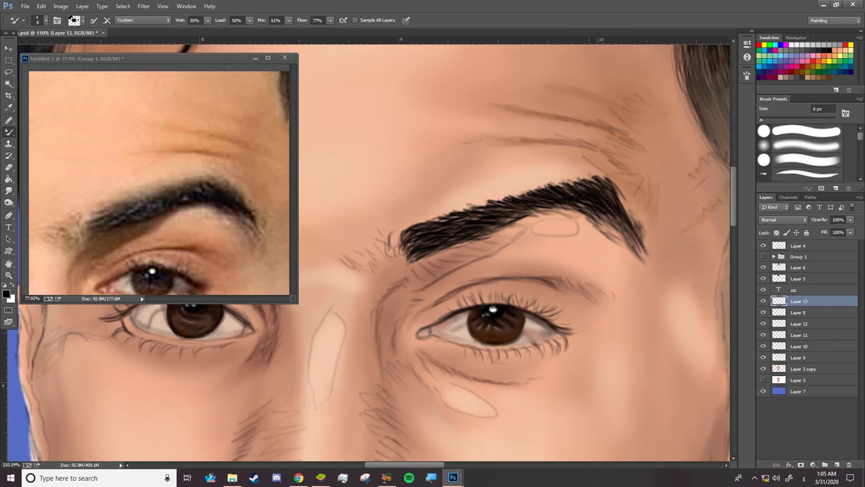
{"action": "left_click_drag", "start_coordinate": [615, 187], "coordinate": [626, 215]}
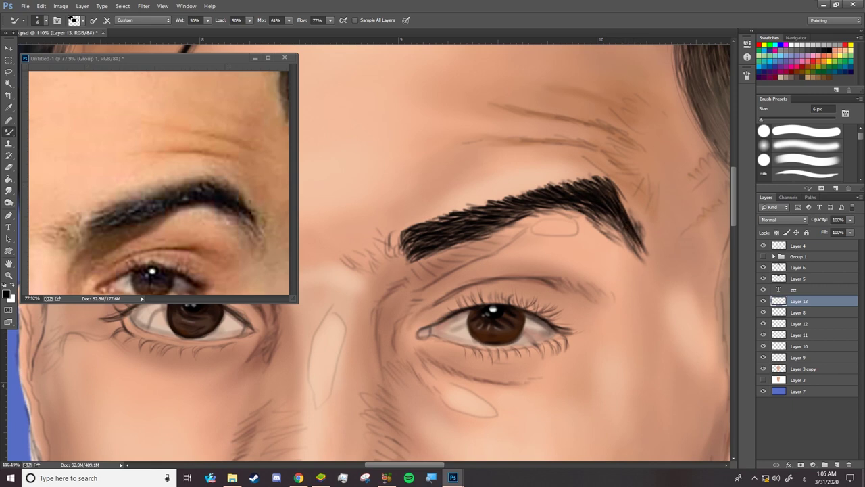
{"action": "left_click_drag", "start_coordinate": [616, 225], "coordinate": [628, 236]}
{"action": "left_click", "coordinate": [784, 220]}
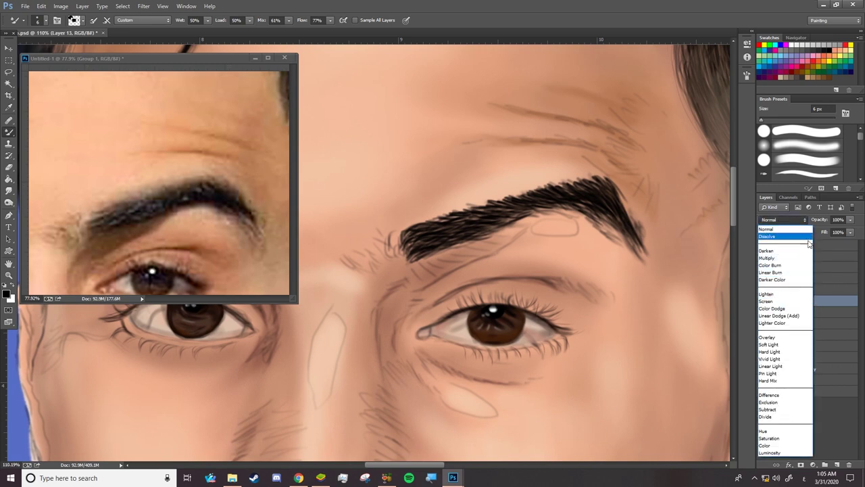
Step: Cycle Layer 4's blend mode through Lighten and Soft Light to Divide, then add short tail hairs on Layer 13
{"action": "left_click", "coordinate": [833, 248]}
{"action": "left_click", "coordinate": [797, 244]}
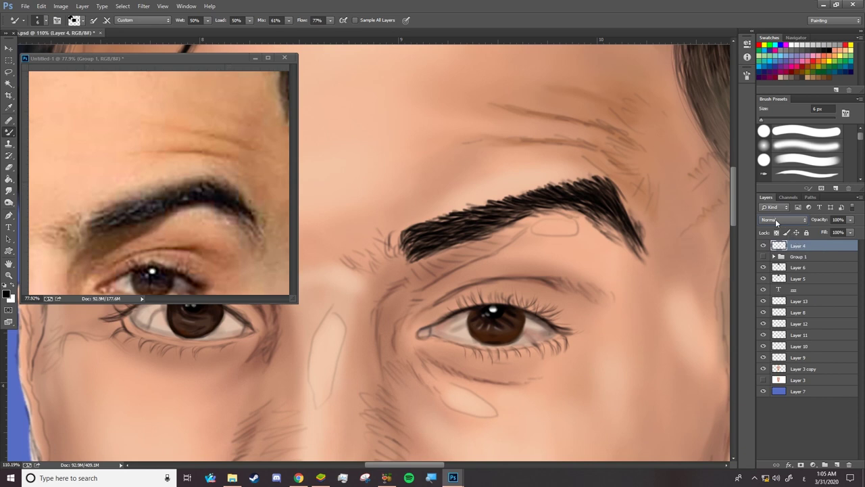
{"action": "left_click", "coordinate": [776, 220]}
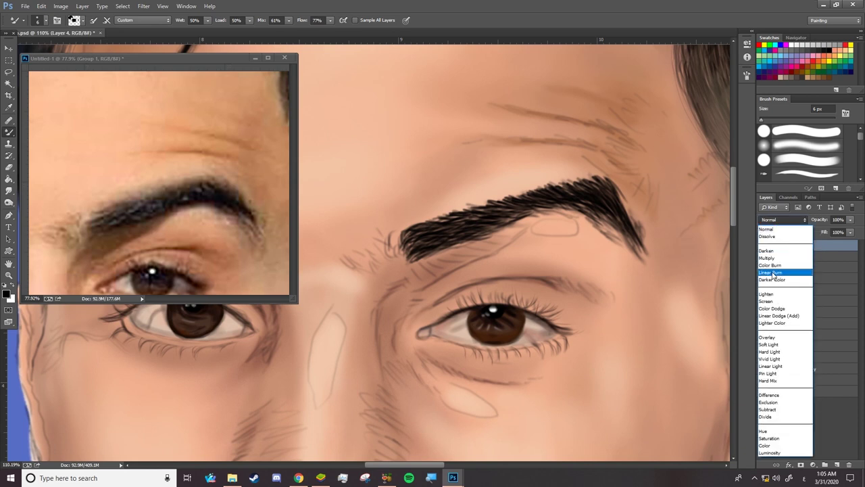
{"action": "left_click", "coordinate": [768, 295]}
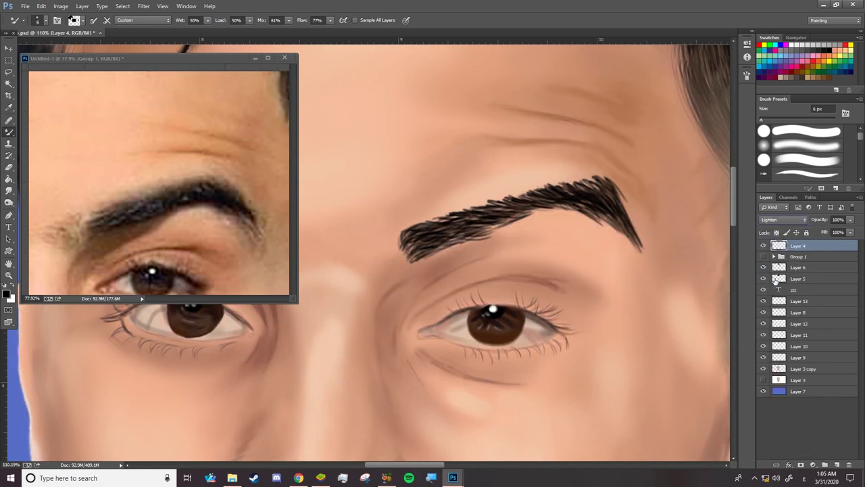
{"action": "key", "text": "Down"}
{"action": "key", "text": "Down"}
{"action": "key", "text": "Down"}
{"action": "key", "text": "Down"}
{"action": "key", "text": "Down"}
{"action": "key", "text": "Down"}
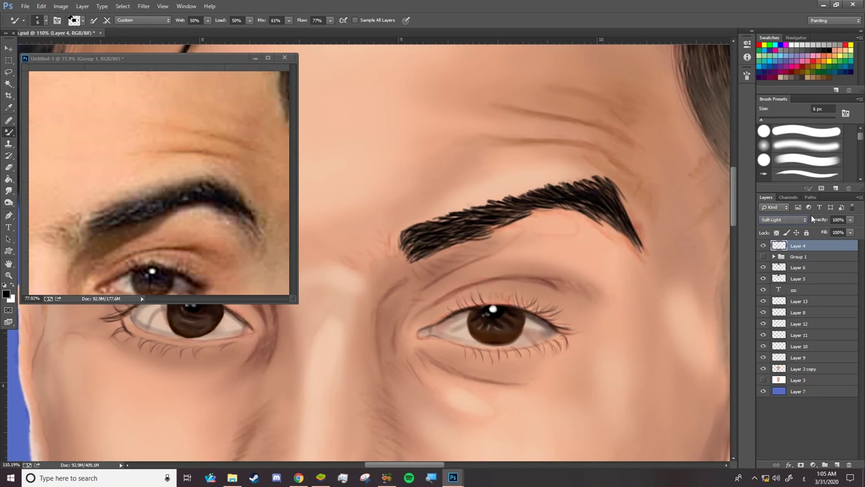
{"action": "key", "text": "Down"}
{"action": "key", "text": "Down"}
{"action": "key", "text": "Down"}
{"action": "key", "text": "Down"}
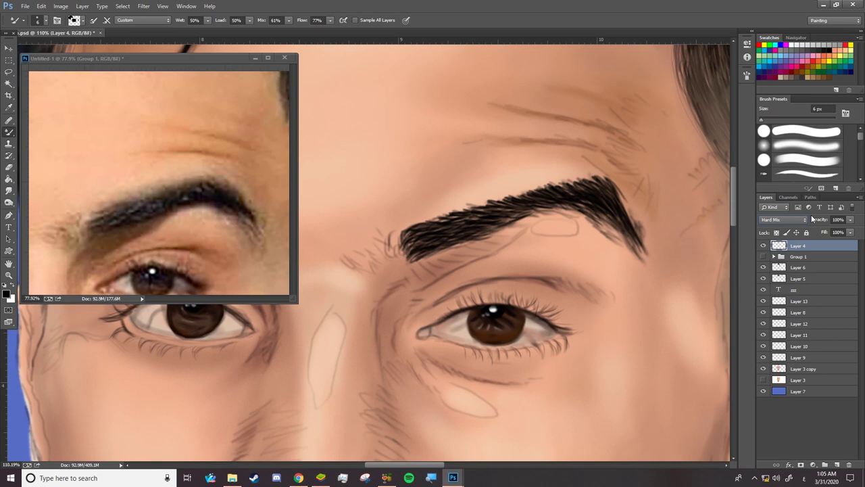
{"action": "key", "text": "Down"}
{"action": "key", "text": "Down"}
{"action": "key", "text": "Down"}
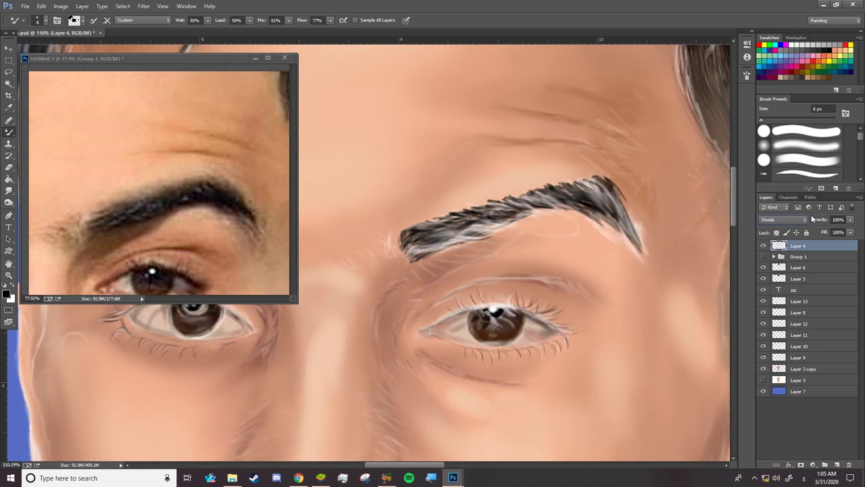
{"action": "left_click", "coordinate": [787, 301]}
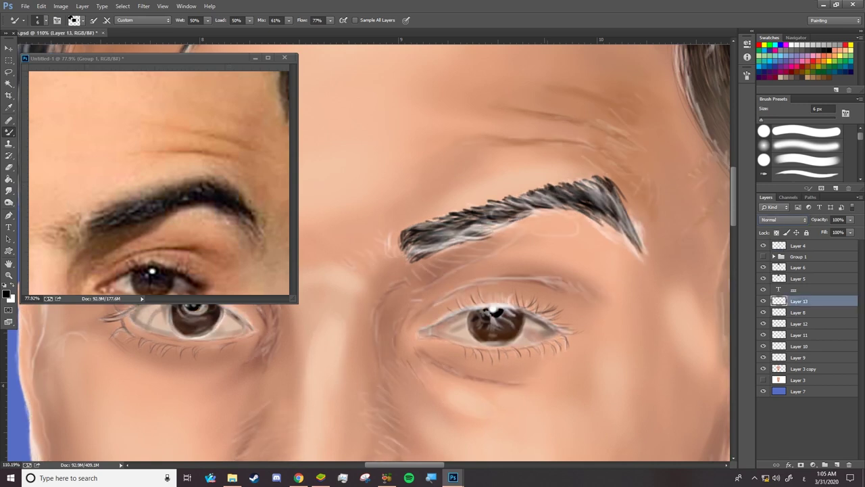
{"action": "left_click_drag", "start_coordinate": [630, 218], "coordinate": [641, 235]}
Step: Paint fine hairs at the inner start of the right eyebrow with a 3 px brush
{"action": "left_click_drag", "start_coordinate": [391, 262], "coordinate": [396, 243]}
{"action": "mouse_move", "coordinate": [361, 261]}
{"action": "left_mouse_down"}
{"action": "mouse_move", "coordinate": [397, 224]}
{"action": "mouse_move", "coordinate": [379, 237]}
{"action": "left_mouse_up"}
{"action": "key", "text": "bracketleft"}
{"action": "key", "text": "bracketleft"}
{"action": "key", "text": "bracketleft"}
{"action": "left_click_drag", "start_coordinate": [392, 262], "coordinate": [403, 256]}
{"action": "key", "text": "e"}
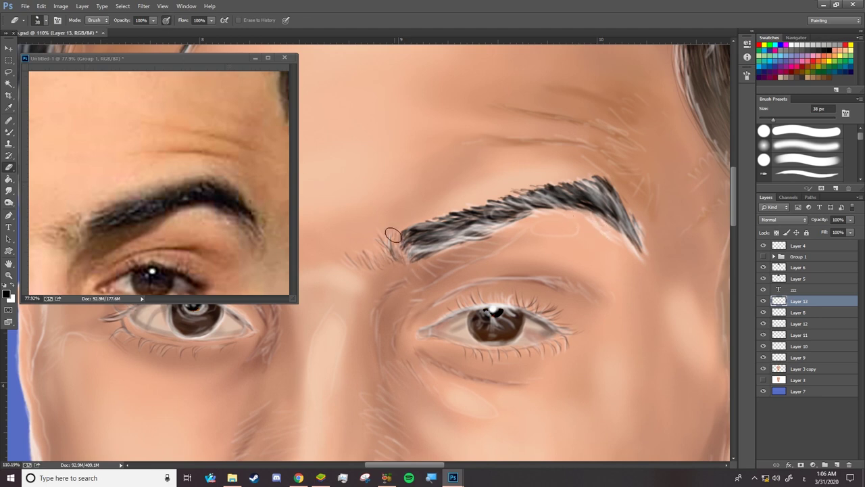
{"action": "key", "text": "b"}
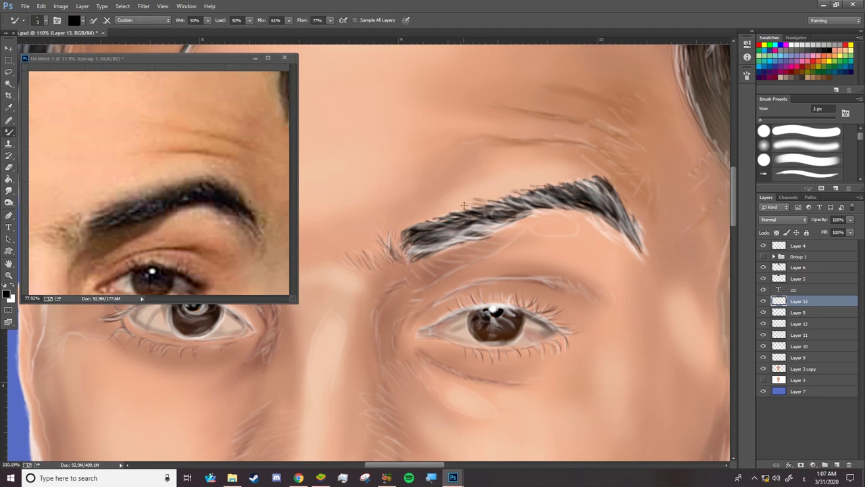
Step: Blend the brow's white highlights darker and add small hairs at its ends and upper edge
{"action": "left_click_drag", "start_coordinate": [595, 179], "coordinate": [433, 216]}
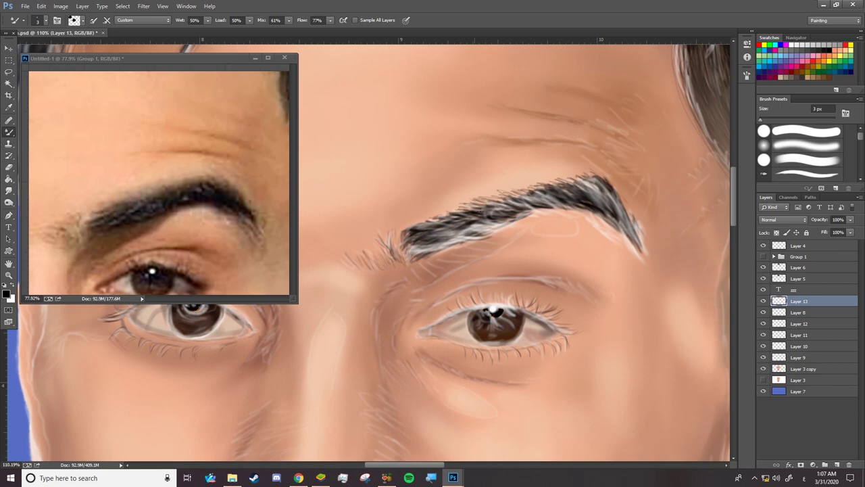
{"action": "left_click_drag", "start_coordinate": [622, 230], "coordinate": [636, 253]}
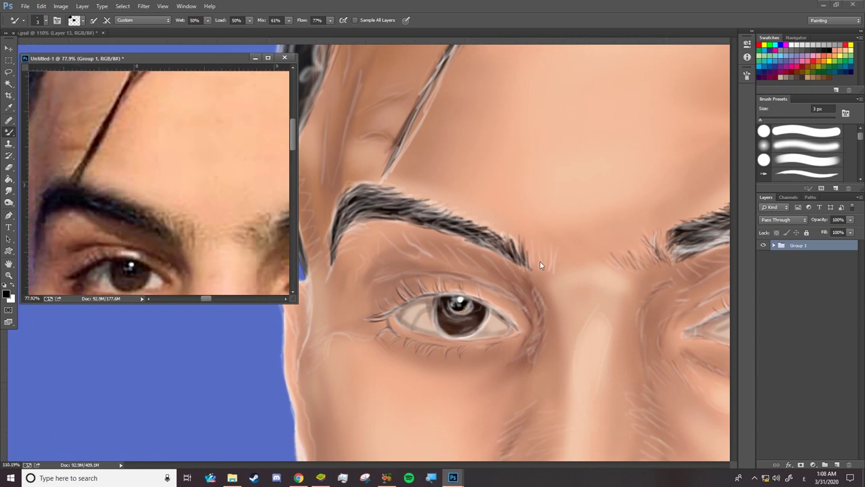
{"action": "mouse_move", "coordinate": [545, 276]}
{"action": "left_mouse_down"}
{"action": "mouse_move", "coordinate": [550, 255]}
{"action": "mouse_move", "coordinate": [521, 247]}
{"action": "mouse_move", "coordinate": [517, 234]}
{"action": "left_mouse_up"}
{"action": "left_click_drag", "start_coordinate": [343, 257], "coordinate": [359, 223]}
{"action": "left_click_drag", "start_coordinate": [385, 182], "coordinate": [453, 211]}
{"action": "mouse_move", "coordinate": [345, 179]}
{"action": "left_mouse_down"}
{"action": "mouse_move", "coordinate": [405, 192]}
{"action": "mouse_move", "coordinate": [501, 234]}
{"action": "left_mouse_up"}
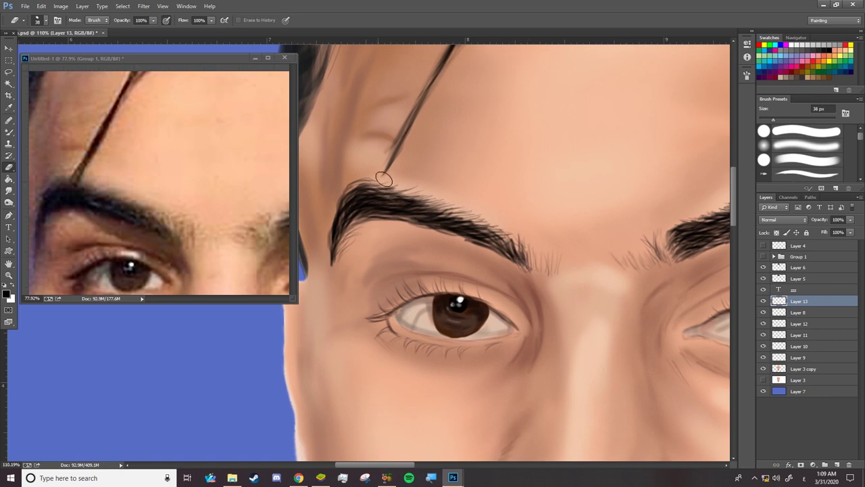
Step: Set the Mixer Brush to Wet 32%, Mix 100%, Flow 63% and darken the brow from tail to start
{"action": "key", "text": "b"}
{"action": "mouse_move", "coordinate": [440, 203]}
{"action": "left_mouse_down"}
{"action": "mouse_move", "coordinate": [376, 184]}
{"action": "mouse_move", "coordinate": [480, 221]}
{"action": "left_mouse_up"}
{"action": "left_click_drag", "start_coordinate": [302, 20], "coordinate": [292, 20]}
{"action": "left_click_drag", "start_coordinate": [262, 19], "coordinate": [268, 20]}
{"action": "left_click_drag", "start_coordinate": [181, 19], "coordinate": [169, 20]}
{"action": "mouse_move", "coordinate": [480, 223]}
{"action": "left_mouse_down"}
{"action": "mouse_move", "coordinate": [515, 254]}
{"action": "mouse_move", "coordinate": [383, 183]}
{"action": "mouse_move", "coordinate": [349, 235]}
{"action": "left_mouse_up"}
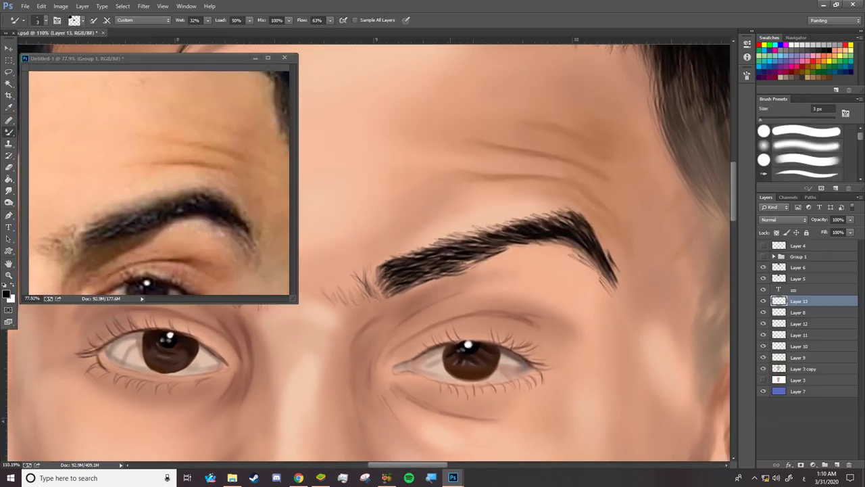
Step: Add fine hairs along the eyebrow's upper and lower edges
{"action": "left_click_drag", "start_coordinate": [419, 247], "coordinate": [553, 214]}
{"action": "left_click_drag", "start_coordinate": [493, 252], "coordinate": [418, 278]}
{"action": "key", "text": "e"}
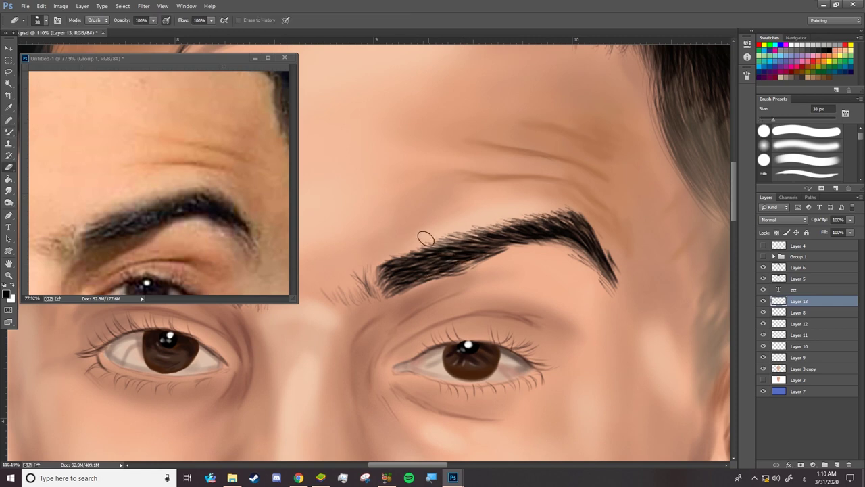
{"action": "key", "text": "b"}
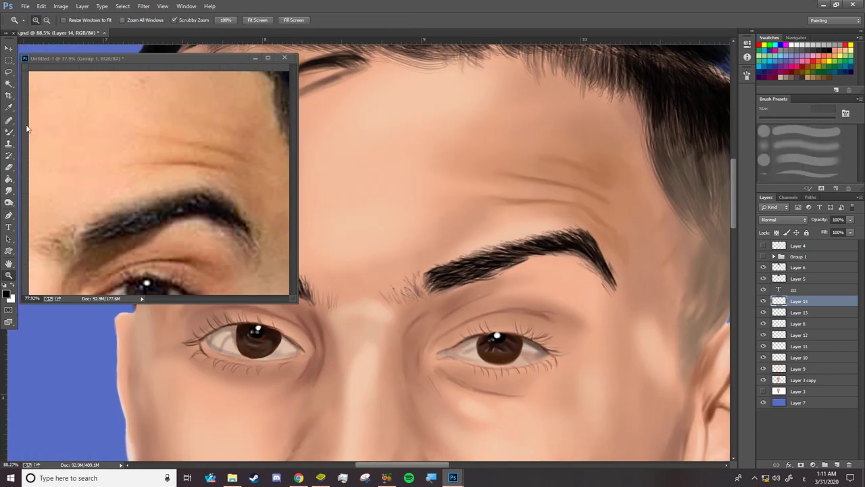
Step: Set Layer 14 to Color Dodge and brighten the eyebrow with a 10 px Mixer Brush
{"action": "left_click", "coordinate": [481, 301]}
{"action": "key", "text": "Return"}
{"action": "key", "text": "b"}
{"action": "key", "text": "bracketright"}
{"action": "key", "text": "bracketright"}
{"action": "key", "text": "bracketright"}
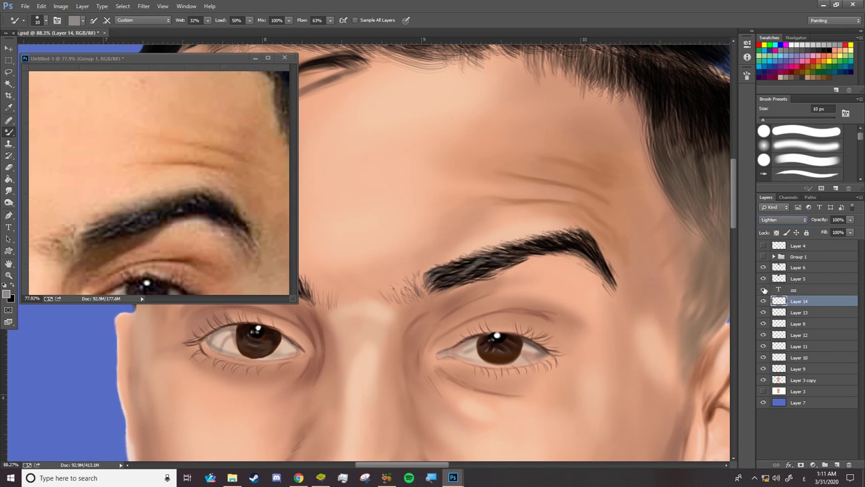
{"action": "left_click", "coordinate": [783, 220]}
{"action": "left_click", "coordinate": [784, 299]}
{"action": "left_click_drag", "start_coordinate": [446, 280], "coordinate": [573, 234]}
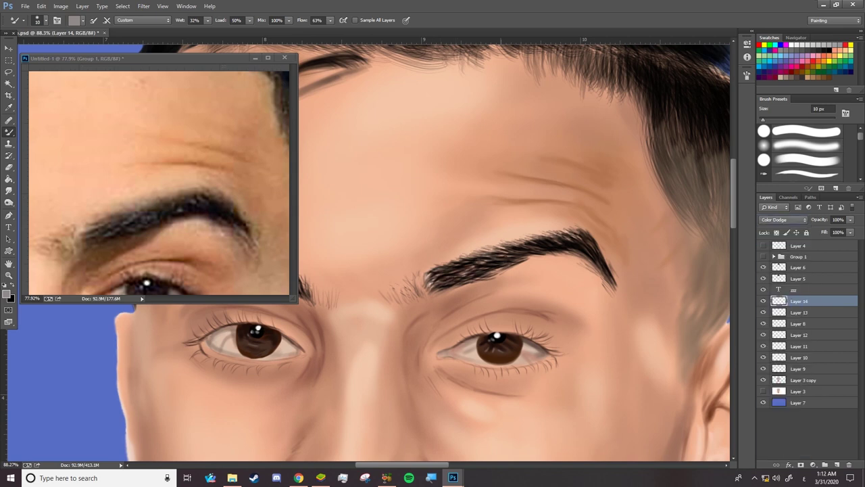
Step: Switch to an 8 px Brush in Screen mode, undo the stray strokes, and zoom out to the face
{"action": "key", "text": "shift+b"}
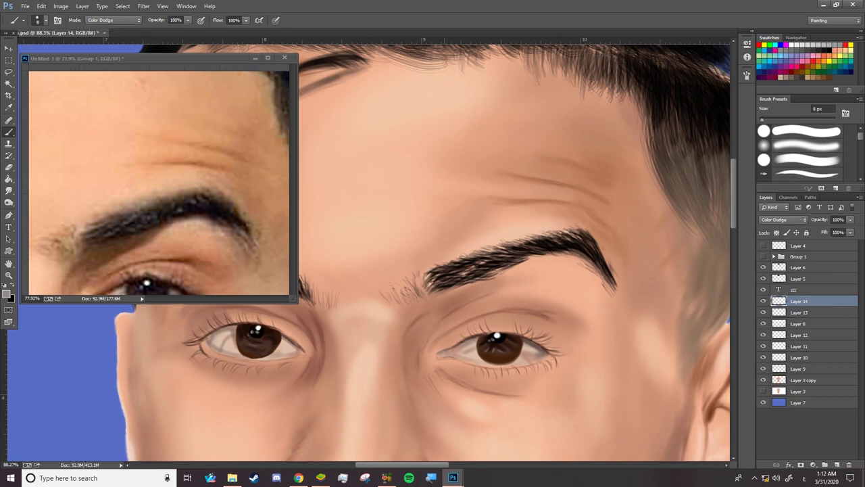
{"action": "key", "text": "bracketright"}
{"action": "key", "text": "bracketright"}
{"action": "key", "text": "bracketright"}
{"action": "key", "text": "shift+alt+s"}
{"action": "key", "text": "ctrl+alt+z"}
{"action": "key", "text": "ctrl+alt+z"}
{"action": "key", "text": "ctrl+alt+z"}
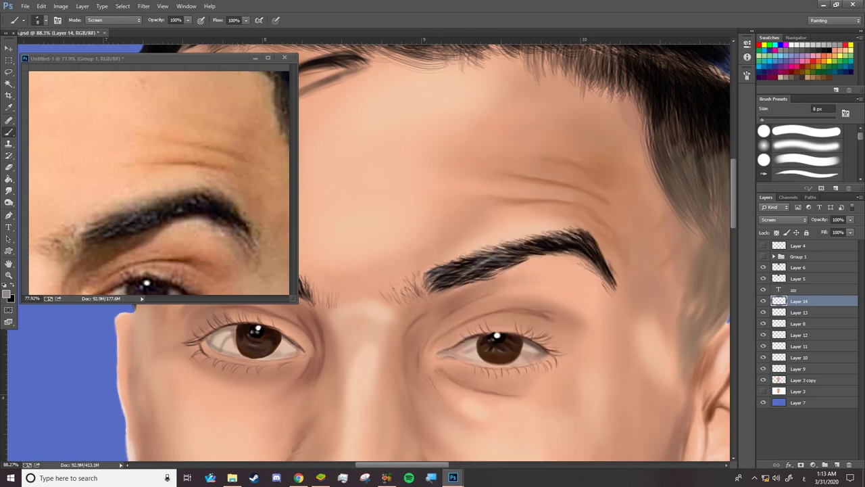
{"action": "scroll", "coordinate": [257, 334], "scroll_direction": "up", "scroll_amount": 2}
{"action": "scroll", "coordinate": [257, 335], "scroll_direction": "up", "scroll_amount": 2}
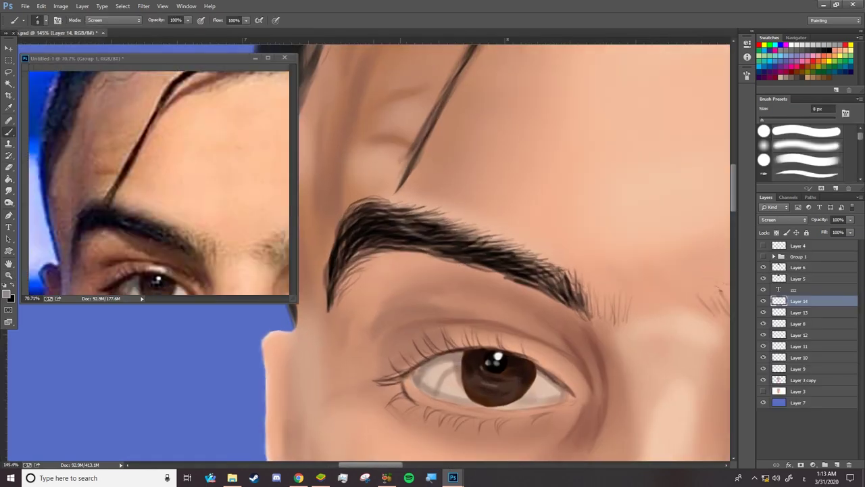
{"action": "key", "text": "z"}
{"action": "scroll", "coordinate": [473, 270], "scroll_direction": "down", "scroll_amount": 5}
{"action": "left_click_drag", "start_coordinate": [223, 243], "coordinate": [199, 243]}
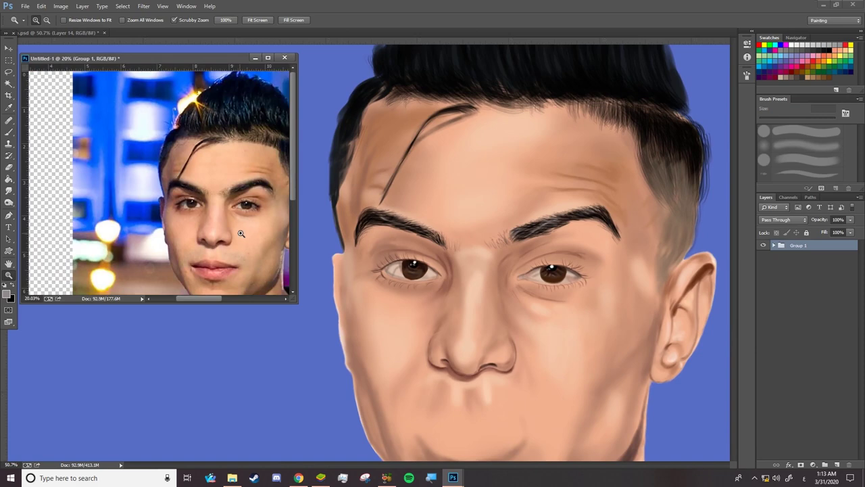
Step: Compare the eyebrows by toggling Layers 14 and 13, then group them into Group 2
{"action": "scroll", "coordinate": [200, 243], "scroll_direction": "up", "scroll_amount": 3}
{"action": "scroll", "coordinate": [598, 287], "scroll_direction": "up", "scroll_amount": 3}
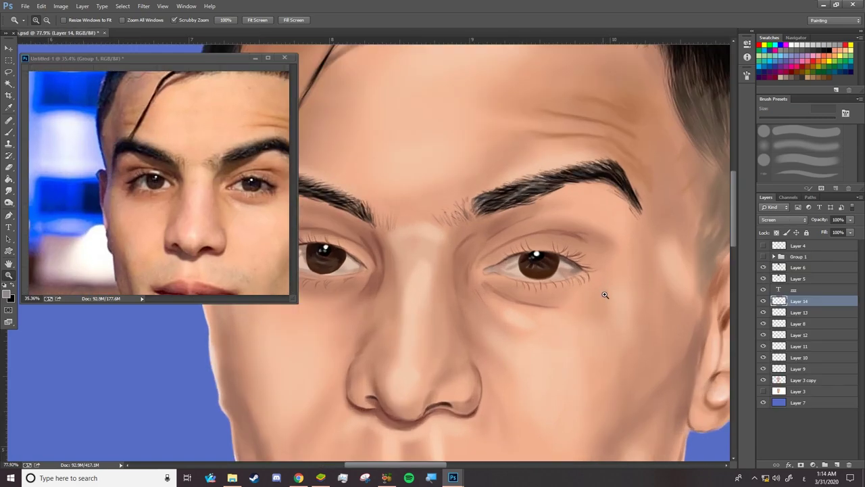
{"action": "left_click", "coordinate": [763, 300]}
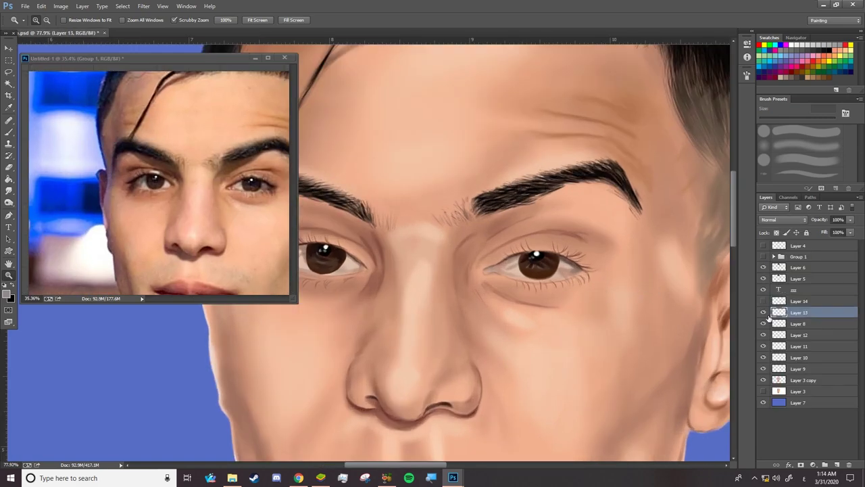
{"action": "left_click", "coordinate": [763, 312]}
{"action": "left_click", "coordinate": [763, 301]}
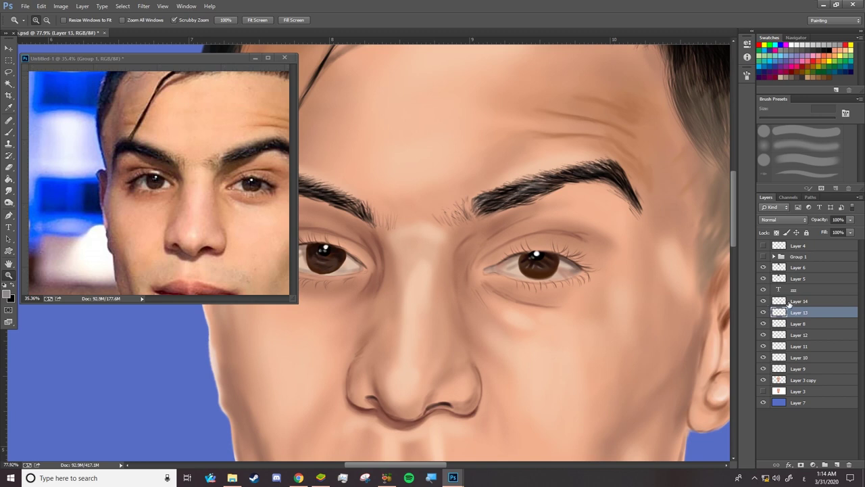
{"action": "key", "text": "ctrl+g"}
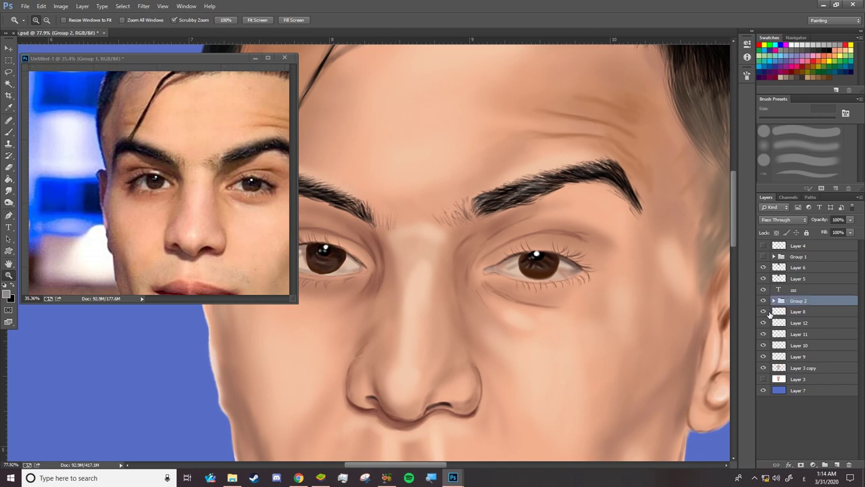
Step: Make Layer 8 active and zoom in on the eyes and nose
{"action": "left_click", "coordinate": [763, 312]}
{"action": "left_click", "coordinate": [784, 312]}
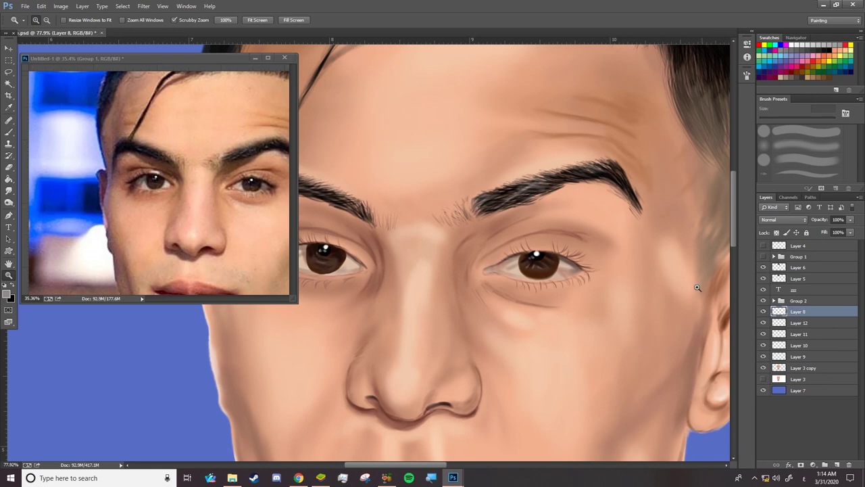
{"action": "left_click_drag", "start_coordinate": [540, 279], "coordinate": [459, 296]}
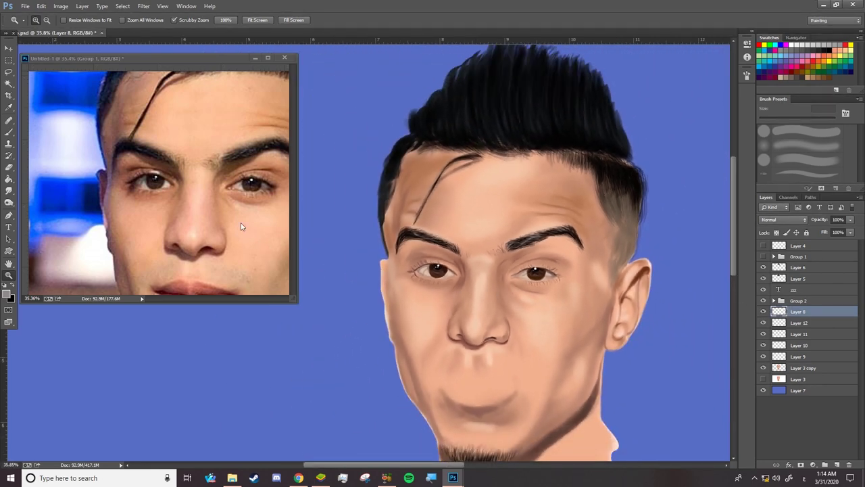
{"action": "left_click_drag", "start_coordinate": [519, 300], "coordinate": [551, 294]}
{"action": "left_click", "coordinate": [60, 6]}
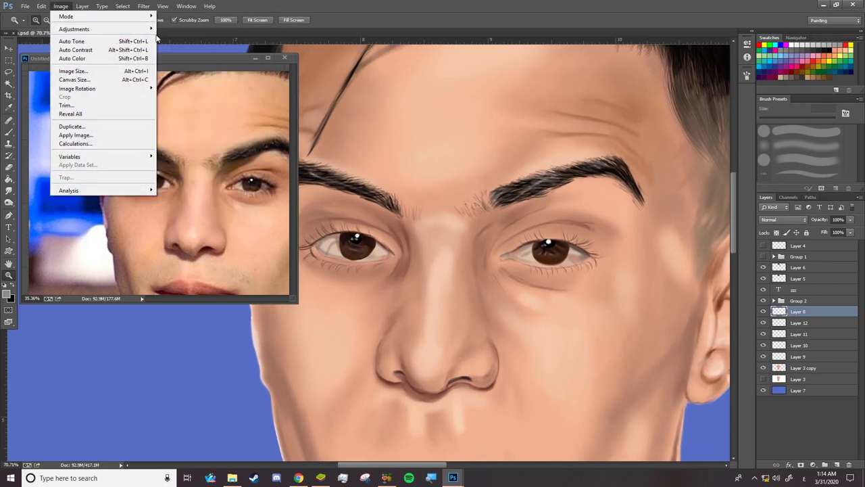
Step: Darken Layer 8's midtones and shadows with Levels, then zoom in on the right eye
{"action": "left_click", "coordinate": [177, 40]}
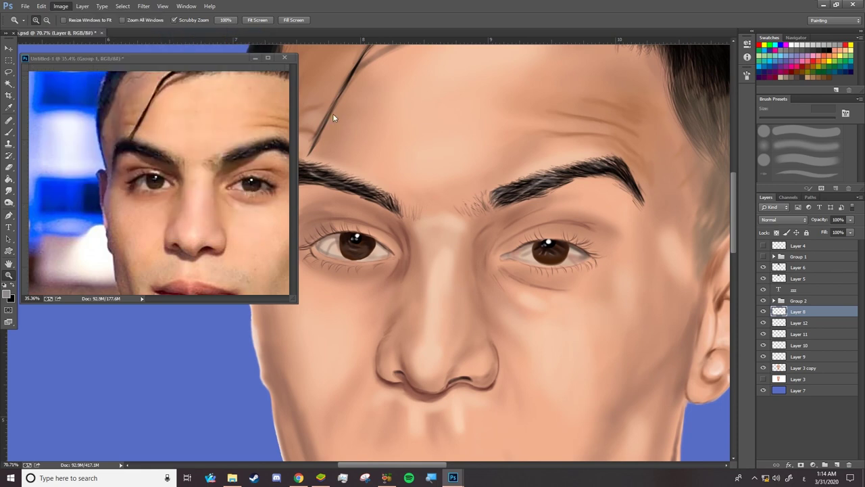
{"action": "left_click_drag", "start_coordinate": [640, 287], "coordinate": [665, 288]}
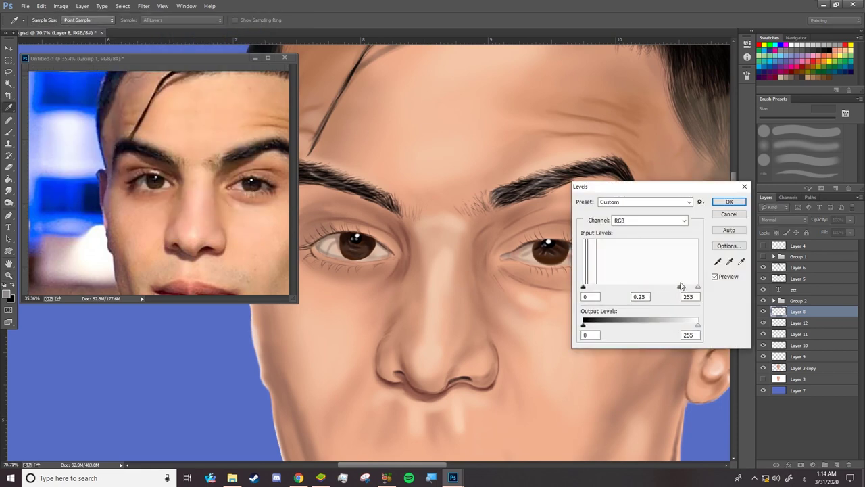
{"action": "left_click_drag", "start_coordinate": [691, 285], "coordinate": [692, 284]}
{"action": "mouse_move", "coordinate": [586, 290]}
{"action": "left_mouse_down"}
{"action": "mouse_move", "coordinate": [640, 288]}
{"action": "mouse_move", "coordinate": [657, 277]}
{"action": "left_mouse_up"}
{"action": "left_click", "coordinate": [729, 202]}
{"action": "key", "text": "z"}
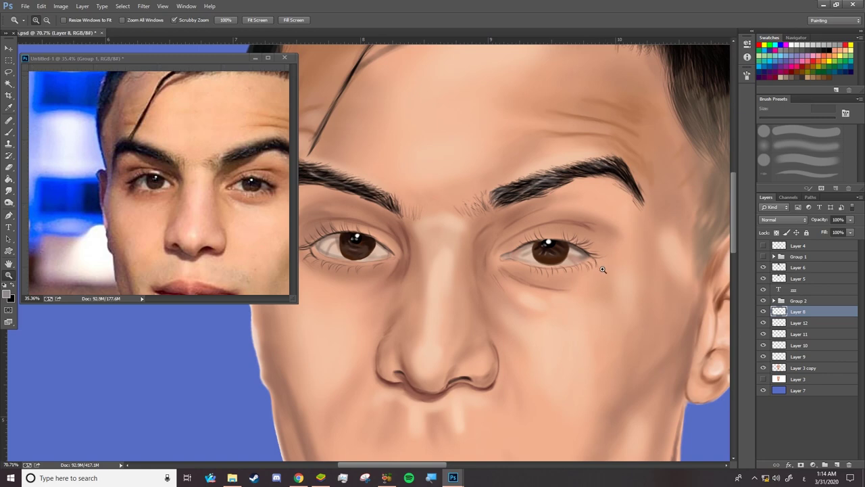
{"action": "left_click", "coordinate": [592, 262]}
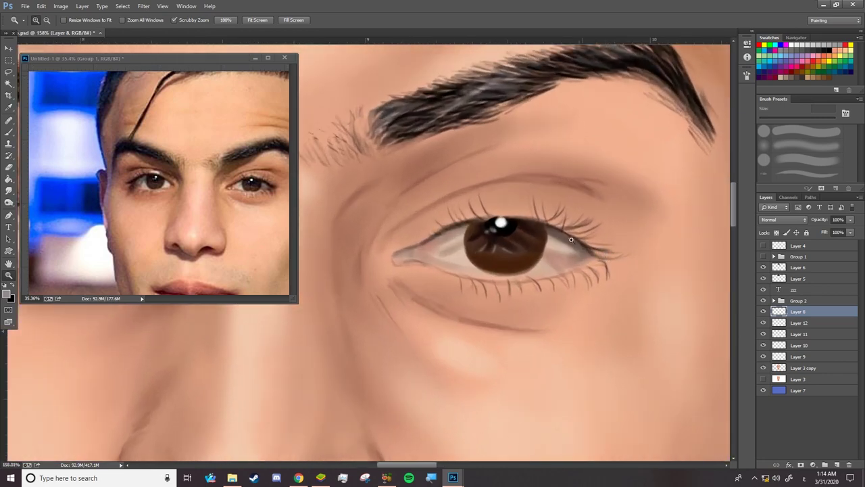
Step: With a Normal-mode brush on Layer 8, paint dark upper eyeliner and thin upper lashes
{"action": "key", "text": "b"}
{"action": "left_click", "coordinate": [112, 20]}
{"action": "left_click", "coordinate": [101, 25]}
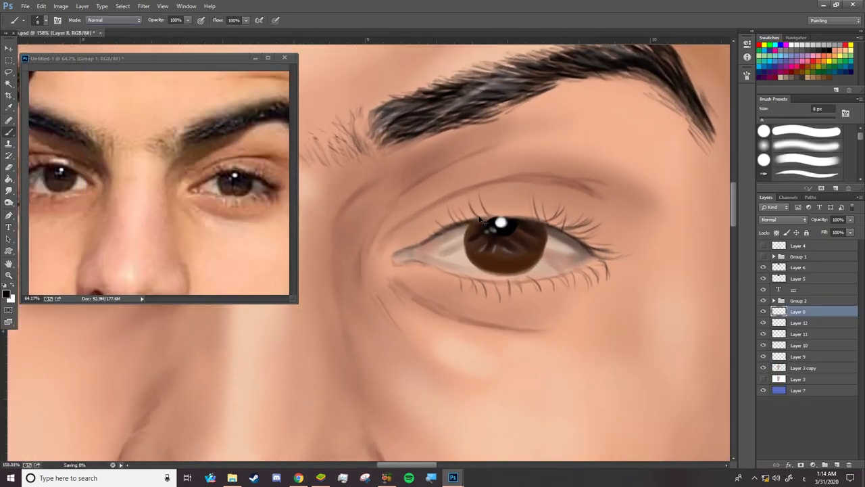
{"action": "mouse_move", "coordinate": [395, 257]}
{"action": "left_mouse_down"}
{"action": "mouse_move", "coordinate": [507, 219]}
{"action": "mouse_move", "coordinate": [603, 242]}
{"action": "left_mouse_up"}
{"action": "left_click_drag", "start_coordinate": [524, 209], "coordinate": [519, 202]}
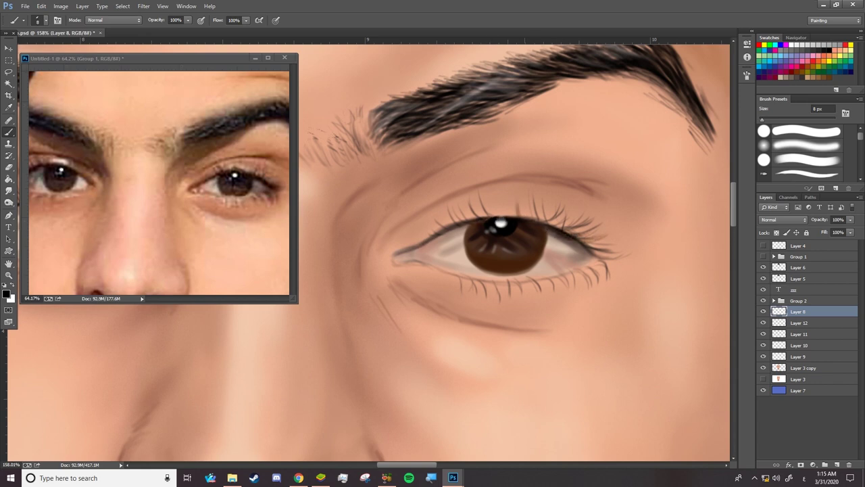
{"action": "right_click", "coordinate": [528, 101]}
{"action": "scroll", "coordinate": [242, 160], "scroll_direction": "up", "scroll_amount": 5}
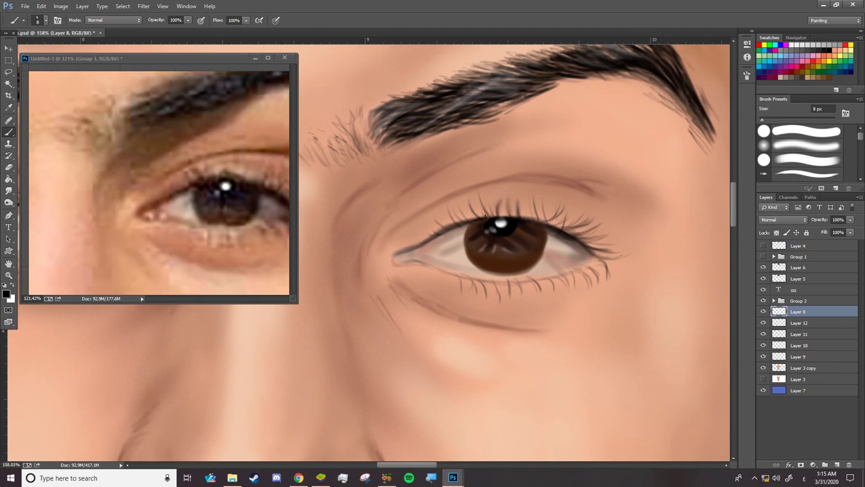
{"action": "right_click", "coordinate": [527, 96]}
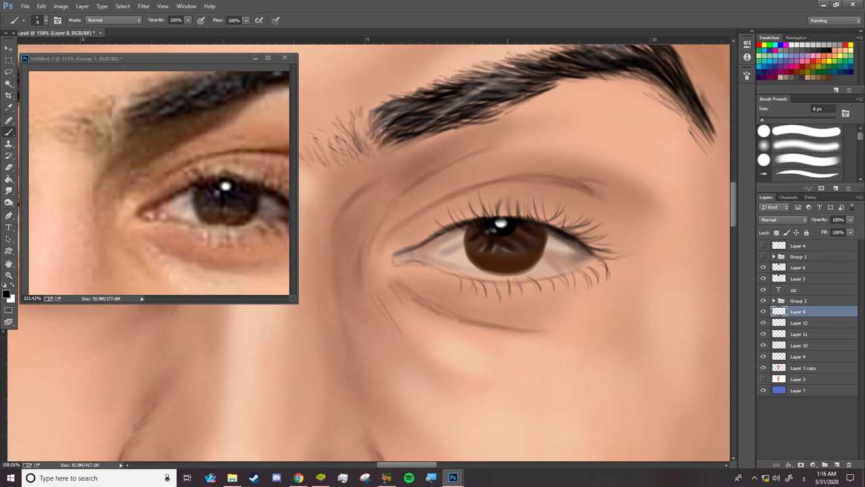
{"action": "left_click_drag", "start_coordinate": [545, 227], "coordinate": [541, 206]}
{"action": "left_click_drag", "start_coordinate": [548, 227], "coordinate": [561, 211]}
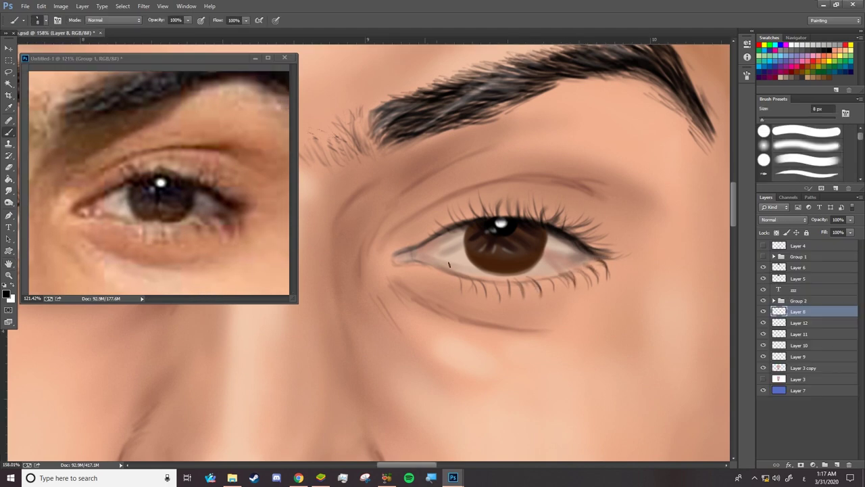
Step: On Layer 11, shade the iris's left edge at 20 px and lower edge at 10 px
{"action": "left_click", "coordinate": [777, 335]}
{"action": "right_click", "coordinate": [530, 98]}
{"action": "key", "text": "Return"}
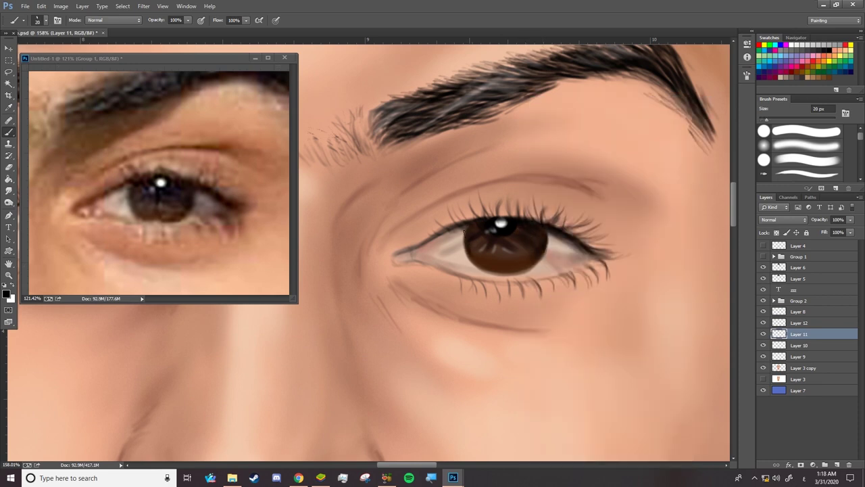
{"action": "left_click_drag", "start_coordinate": [476, 242], "coordinate": [476, 257]}
{"action": "right_click", "coordinate": [526, 249]}
{"action": "key", "text": "Return"}
{"action": "left_click_drag", "start_coordinate": [494, 271], "coordinate": [523, 275]}
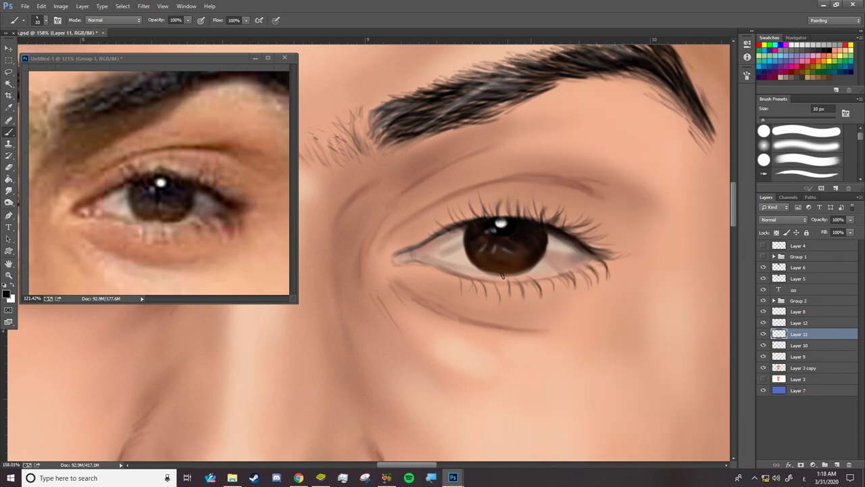
Step: Add a faint white stroke across the lower iris on Layer 12, then sample a pinkish skin tone
{"action": "key", "text": "alt+bracketright"}
{"action": "key", "text": "x"}
{"action": "left_click_drag", "start_coordinate": [488, 257], "coordinate": [508, 258]}
{"action": "key", "text": "alt+bracketleft"}
{"action": "key", "text": "alt+bracketleft"}
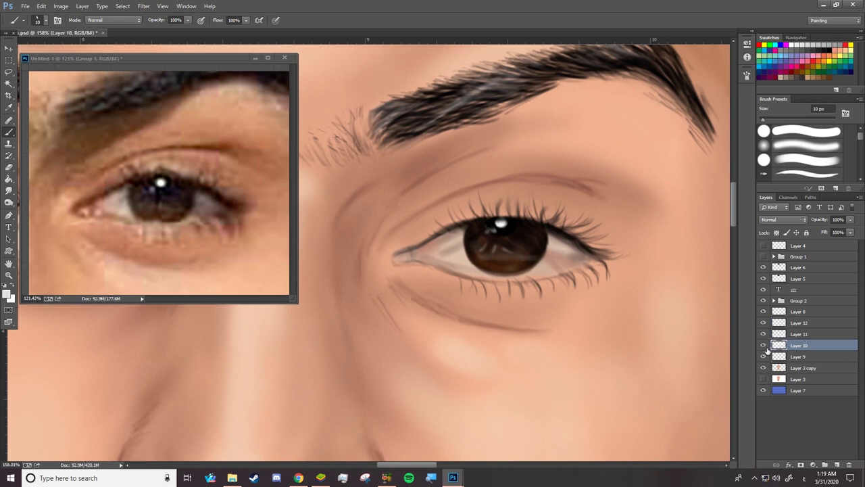
{"action": "key", "text": "alt+bracketleft"}
{"action": "left_click", "coordinate": [417, 254], "text": "alt"}
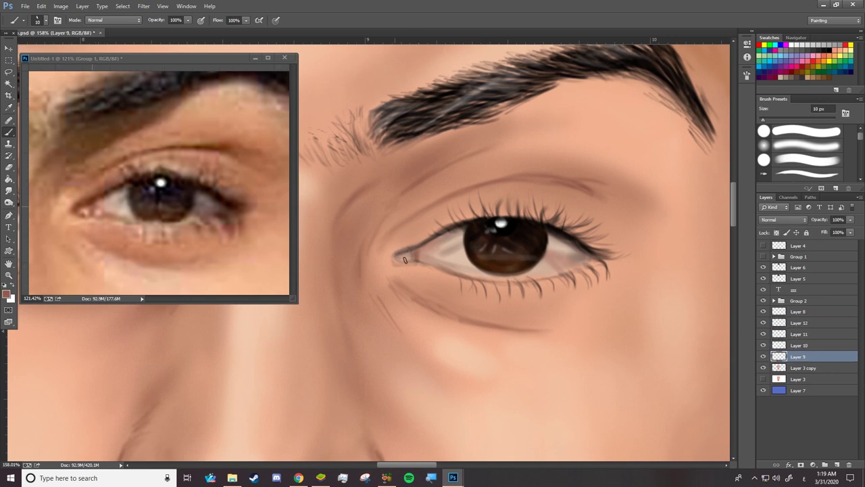
Step: Return to Layer 12 with white paint and shrink the brush to 7 px
{"action": "key", "text": "alt+bracketright"}
{"action": "key", "text": "alt+bracketright"}
{"action": "key", "text": "alt+bracketright"}
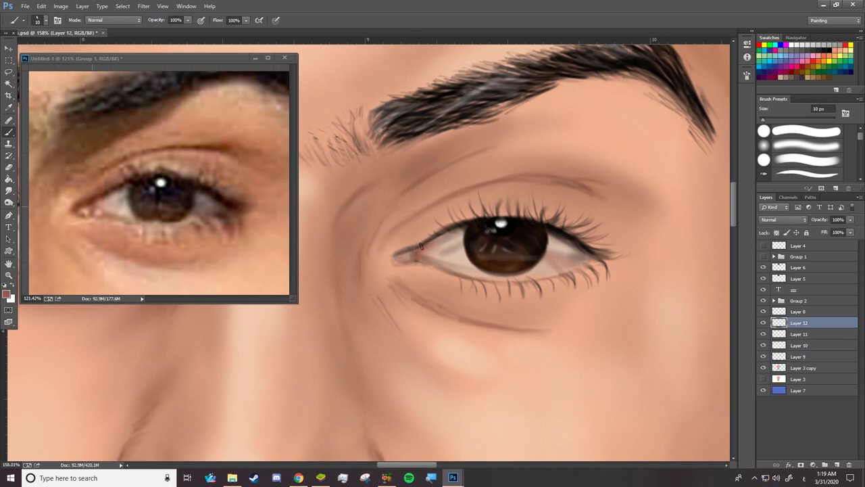
{"action": "key", "text": "x"}
{"action": "right_click", "coordinate": [422, 246]}
{"action": "key", "text": "bracketleft"}
{"action": "key", "text": "Escape"}
{"action": "key", "text": "bracketleft"}
{"action": "key", "text": "bracketleft"}
Step: Sample a brown colour, set the brush to 15 px, and show the sketch lines
{"action": "left_click", "coordinate": [426, 247], "text": "alt"}
{"action": "right_click", "coordinate": [426, 247]}
{"action": "type", "text": "15"}
{"action": "key", "text": "Return"}
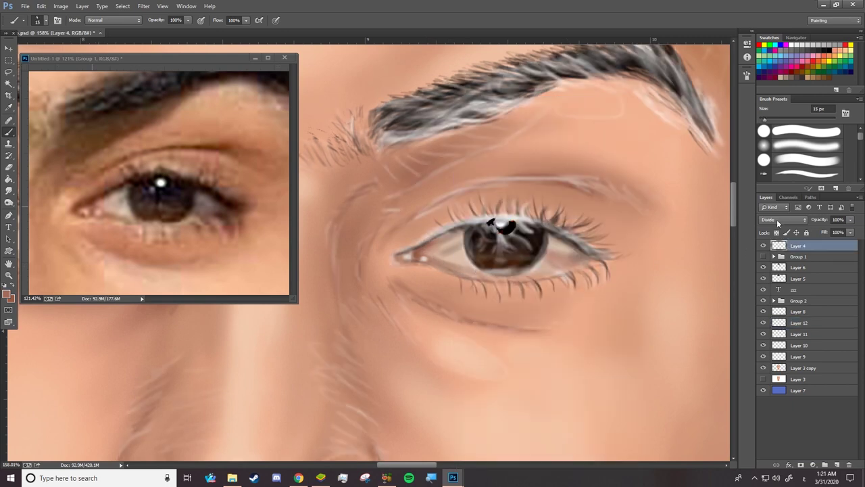
{"action": "left_click", "coordinate": [763, 256]}
{"action": "left_click", "coordinate": [801, 356]}
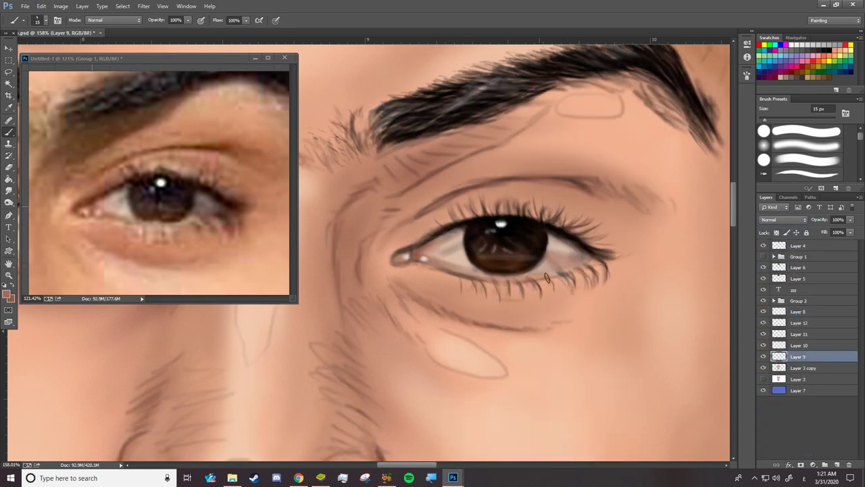
{"action": "left_click", "coordinate": [797, 311]}
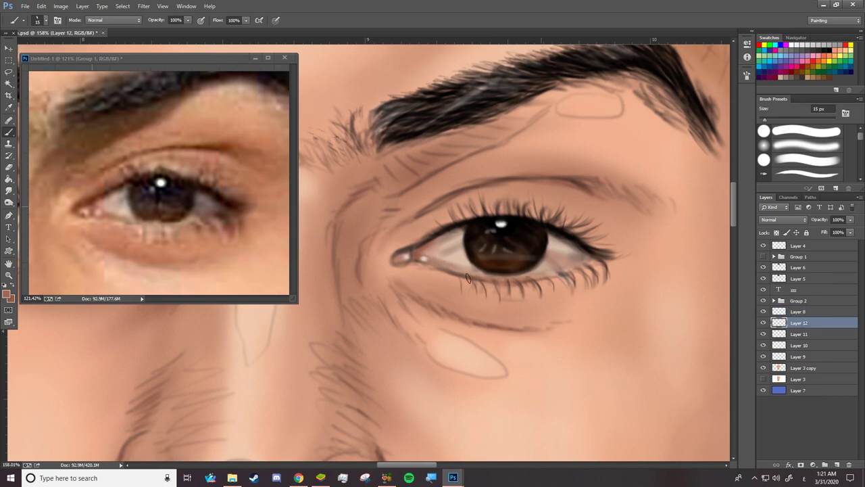
Step: Add a new layer and lighten the eye's inner corner with a Screen-mode stroke
{"action": "key", "text": "alt+bracketright"}
{"action": "key", "text": "ctrl+shift+alt+n"}
{"action": "key", "text": "alt+shift+s"}
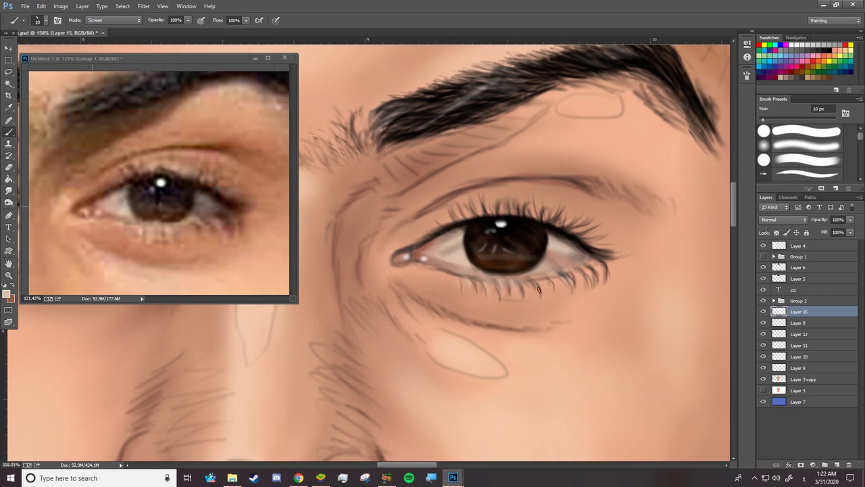
{"action": "left_click_drag", "start_coordinate": [393, 263], "coordinate": [413, 266]}
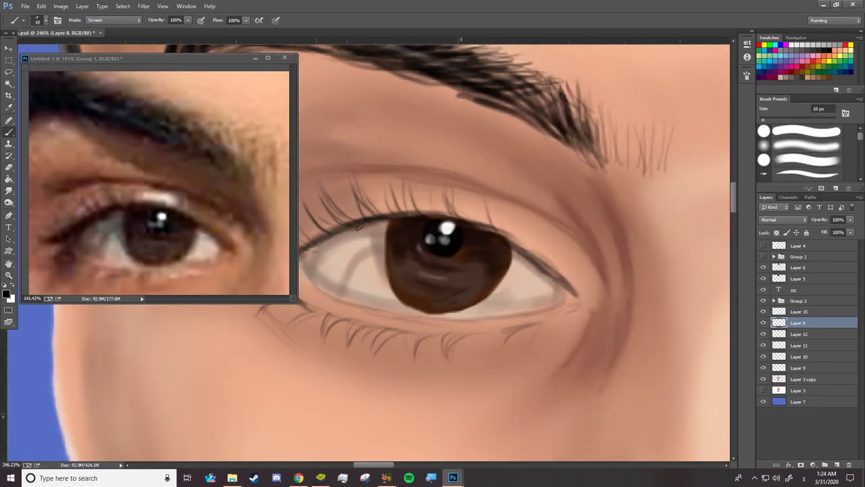
Step: Check the iris layer, then set the brush to 8 px with Normal blending
{"action": "left_click", "coordinate": [797, 367]}
{"action": "left_click", "coordinate": [764, 367]}
{"action": "right_click", "coordinate": [386, 224]}
{"action": "key", "text": "Escape"}
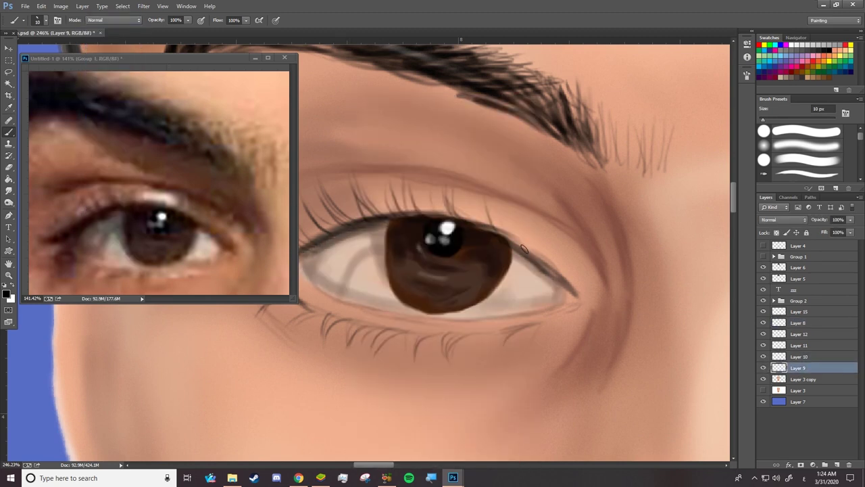
{"action": "right_click", "coordinate": [315, 260]}
{"action": "key", "text": "Escape"}
{"action": "key", "text": "bracketleft"}
{"action": "key", "text": "bracketleft"}
Step: Thicken the upper lash line and add dark lashes along the lid above the iris
{"action": "left_click", "coordinate": [791, 312]}
{"action": "left_click_drag", "start_coordinate": [392, 214], "coordinate": [524, 252]}
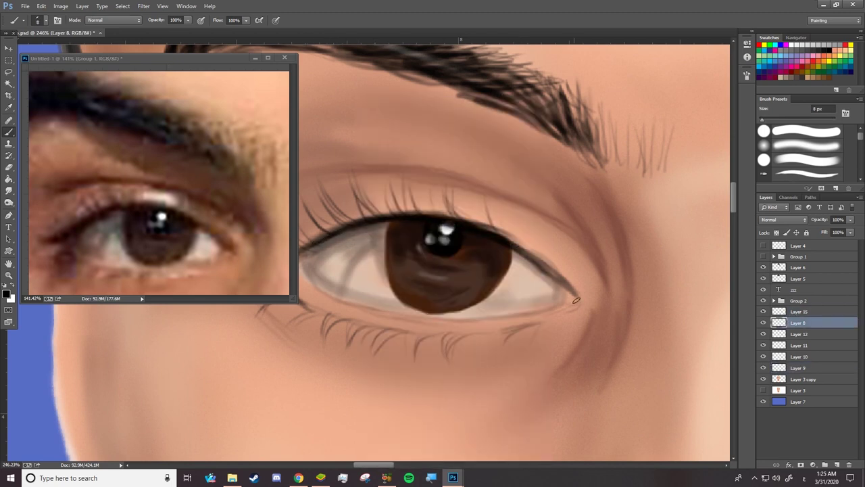
{"action": "mouse_move", "coordinate": [290, 257]}
{"action": "left_mouse_down"}
{"action": "mouse_move", "coordinate": [373, 257]}
{"action": "mouse_move", "coordinate": [326, 272]}
{"action": "left_mouse_up"}
{"action": "left_click_drag", "start_coordinate": [376, 261], "coordinate": [334, 277]}
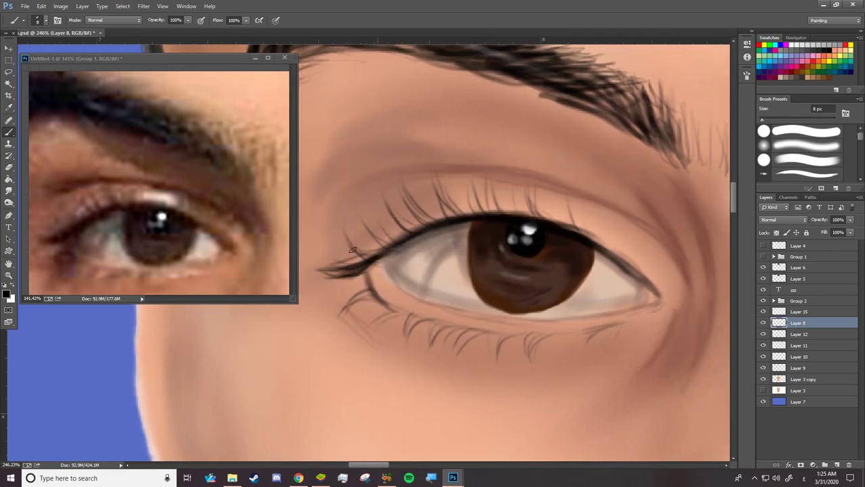
{"action": "left_click_drag", "start_coordinate": [391, 254], "coordinate": [365, 242]}
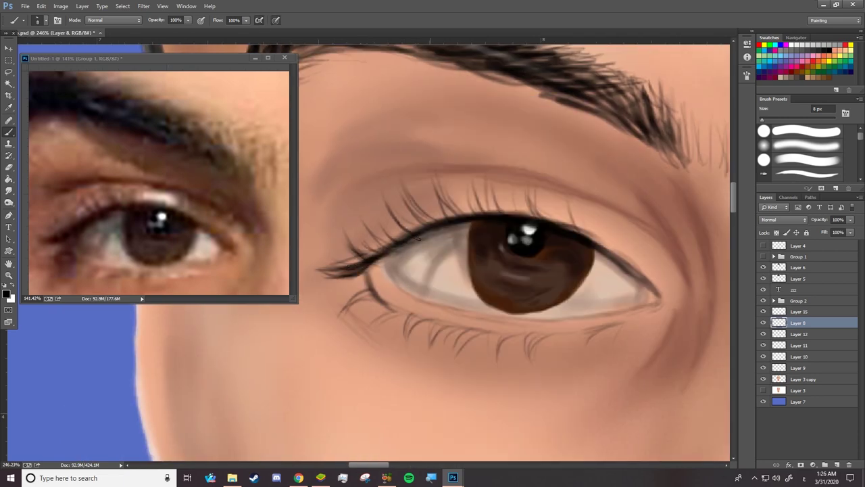
{"action": "mouse_move", "coordinate": [419, 235]}
{"action": "left_mouse_down"}
{"action": "mouse_move", "coordinate": [456, 227]}
{"action": "mouse_move", "coordinate": [490, 190]}
{"action": "left_mouse_up"}
{"action": "left_click_drag", "start_coordinate": [476, 214], "coordinate": [470, 191]}
{"action": "left_click_drag", "start_coordinate": [518, 216], "coordinate": [514, 192]}
{"action": "left_click_drag", "start_coordinate": [536, 218], "coordinate": [538, 188]}
{"action": "left_click_drag", "start_coordinate": [566, 230], "coordinate": [560, 195]}
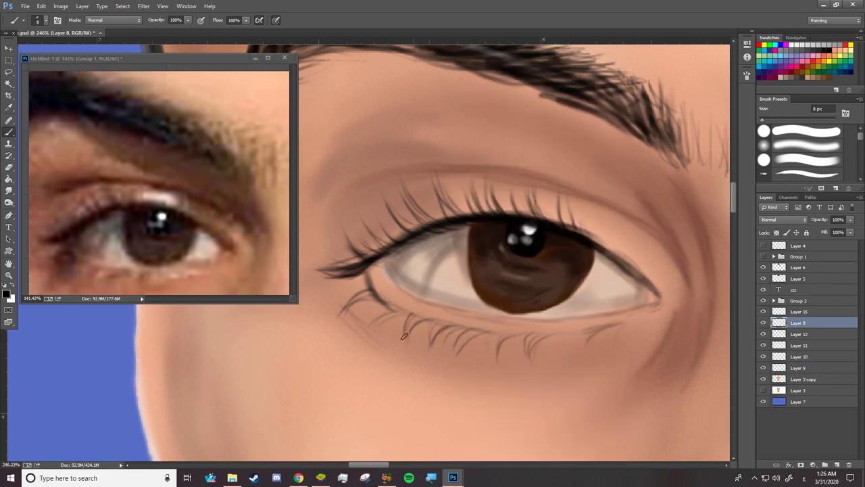
Step: Shade the lower edge of the iris on Layer 10, then sample iris and eye-white tones
{"action": "left_click", "coordinate": [791, 357]}
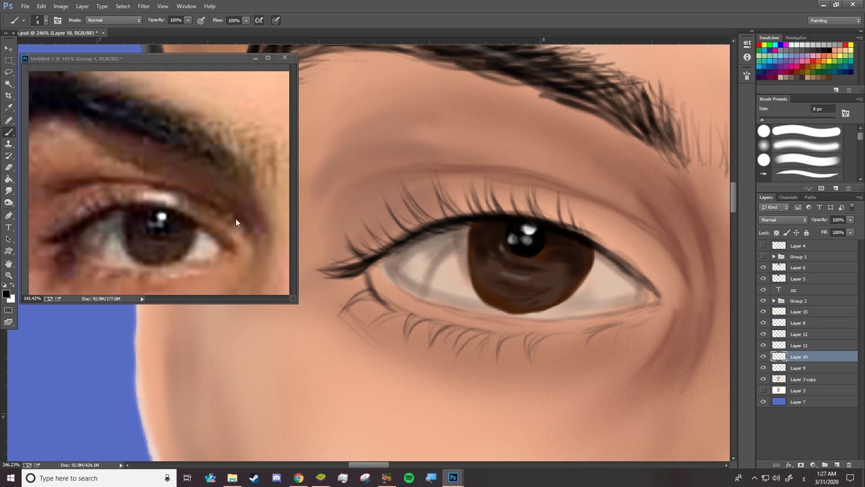
{"action": "left_click", "coordinate": [763, 245]}
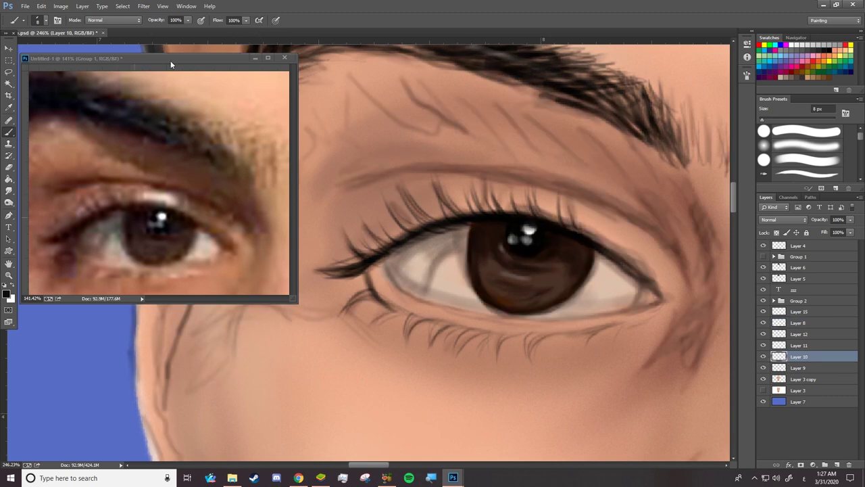
{"action": "mouse_move", "coordinate": [473, 287]}
{"action": "left_mouse_down"}
{"action": "mouse_move", "coordinate": [513, 315]}
{"action": "mouse_move", "coordinate": [567, 305]}
{"action": "left_mouse_up"}
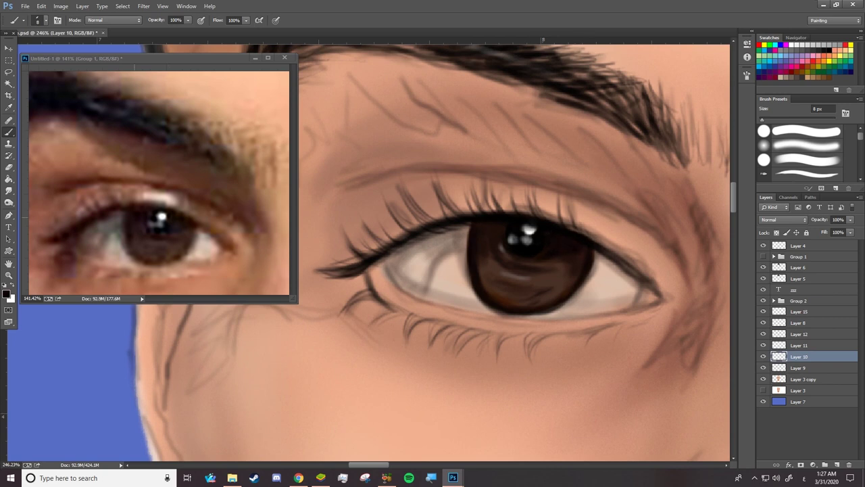
{"action": "left_click", "coordinate": [536, 285], "text": "alt"}
{"action": "left_click", "coordinate": [597, 285], "text": "alt"}
Step: On Layer 15, eyedrop a light skin tone and resize the brush for the waterline
{"action": "left_click", "coordinate": [566, 309], "text": "ctrl"}
{"action": "right_click", "coordinate": [478, 203]}
{"action": "key", "text": "Escape"}
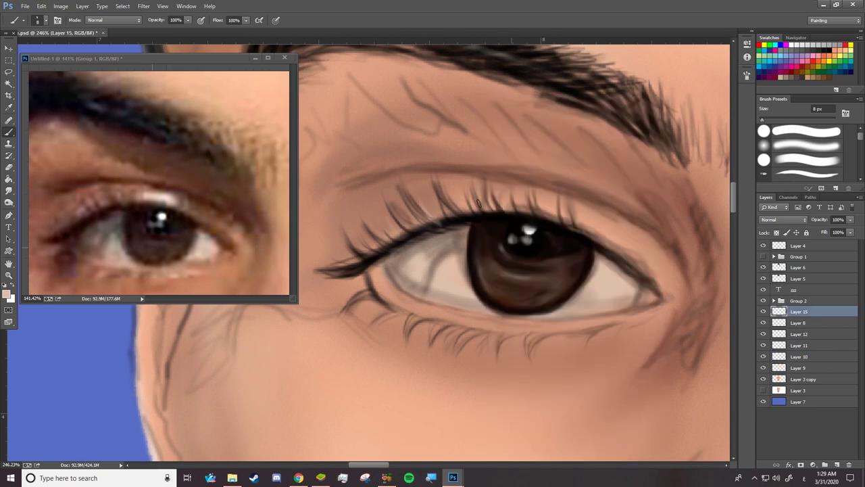
{"action": "right_click", "coordinate": [622, 171]}
{"action": "key", "text": "Escape"}
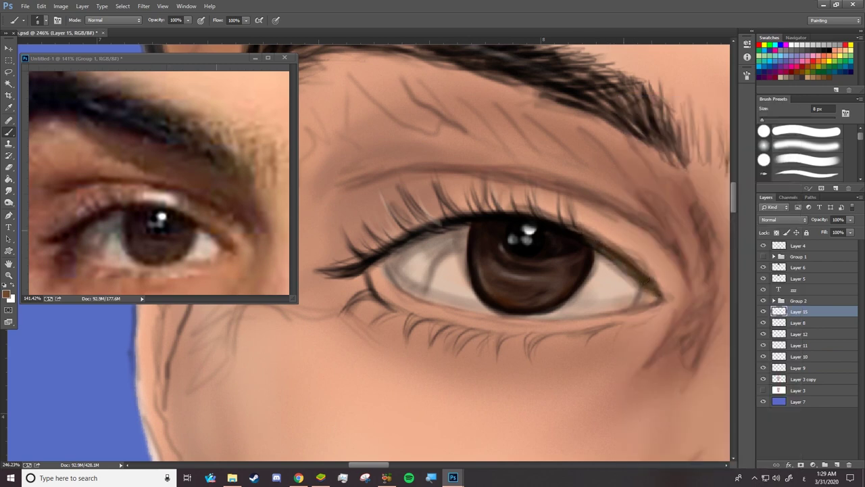
{"action": "left_click", "coordinate": [100, 259], "text": "alt"}
{"action": "left_click", "coordinate": [571, 317], "text": "alt"}
{"action": "right_click", "coordinate": [588, 329]}
{"action": "key", "text": "Escape"}
Step: Lighten the lower eyelid waterline and inner eye corner, then make Layer 3 copy active
{"action": "left_click_drag", "start_coordinate": [626, 325], "coordinate": [549, 337]}
{"action": "right_click", "coordinate": [438, 341]}
{"action": "key", "text": "Escape"}
{"action": "left_click_drag", "start_coordinate": [395, 294], "coordinate": [528, 328]}
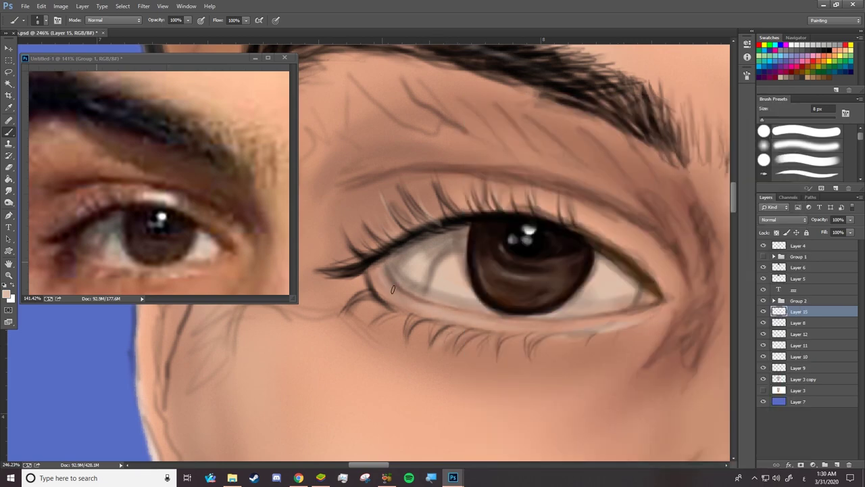
{"action": "left_click_drag", "start_coordinate": [670, 296], "coordinate": [678, 316]}
{"action": "right_click", "coordinate": [674, 305]}
{"action": "key", "text": "Escape"}
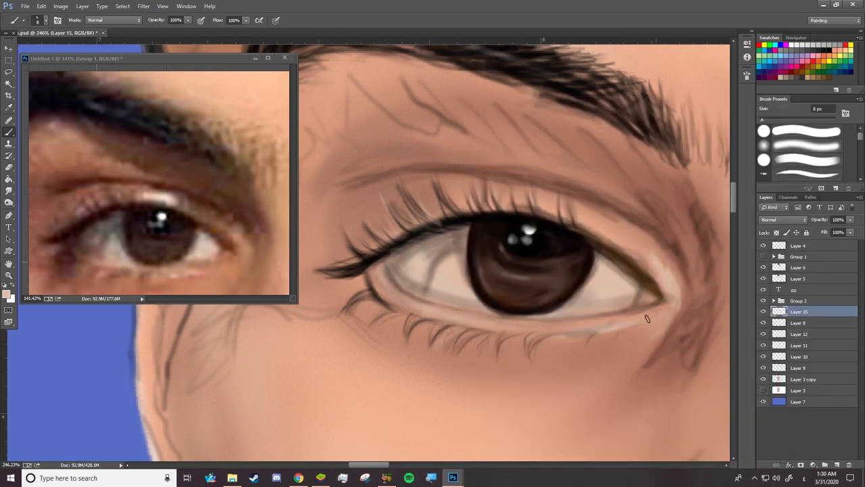
{"action": "left_click", "coordinate": [804, 379]}
{"action": "scroll", "coordinate": [432, 257], "scroll_direction": "down", "scroll_amount": 5}
{"action": "scroll", "coordinate": [432, 257], "scroll_direction": "up", "scroll_amount": 3}
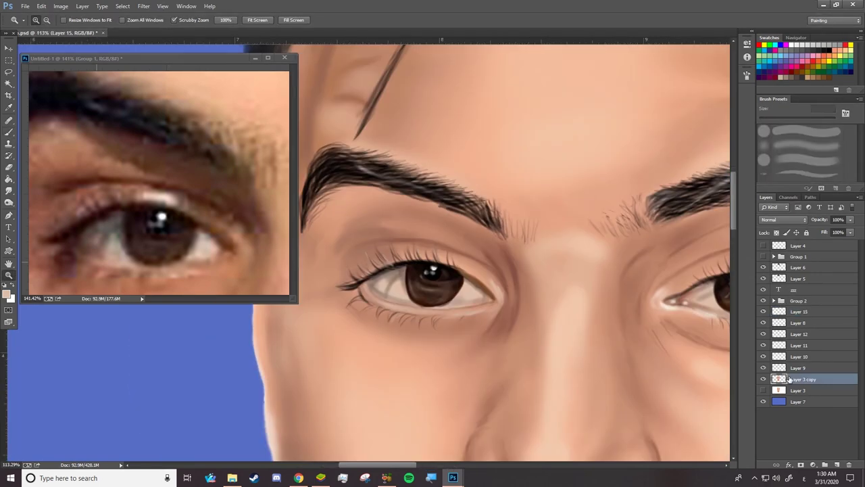
Step: Brighten the upper-lid lashes with 20 px Screen-blended strokes
{"action": "scroll", "coordinate": [431, 253], "scroll_direction": "up", "scroll_amount": 2}
{"action": "key", "text": "alt+shift+s"}
{"action": "key", "text": "bracketright"}
{"action": "key", "text": "bracketright"}
{"action": "key", "text": "bracketright"}
{"action": "mouse_move", "coordinate": [400, 256]}
{"action": "left_mouse_down"}
{"action": "mouse_move", "coordinate": [473, 256]}
{"action": "mouse_move", "coordinate": [433, 251]}
{"action": "left_mouse_up"}
{"action": "mouse_move", "coordinate": [370, 250]}
{"action": "left_mouse_down"}
{"action": "mouse_move", "coordinate": [503, 274]}
{"action": "mouse_move", "coordinate": [578, 335]}
{"action": "left_mouse_up"}
Step: Adjust the zoom and add a light stroke above the eyebrow
{"action": "scroll", "coordinate": [448, 131], "scroll_direction": "down", "scroll_amount": 4}
{"action": "key", "text": "z"}
{"action": "scroll", "coordinate": [448, 131], "scroll_direction": "down", "scroll_amount": 2}
{"action": "scroll", "coordinate": [153, 246], "scroll_direction": "down", "scroll_amount": 3}
{"action": "scroll", "coordinate": [473, 236], "scroll_direction": "up", "scroll_amount": 3}
{"action": "key", "text": "b"}
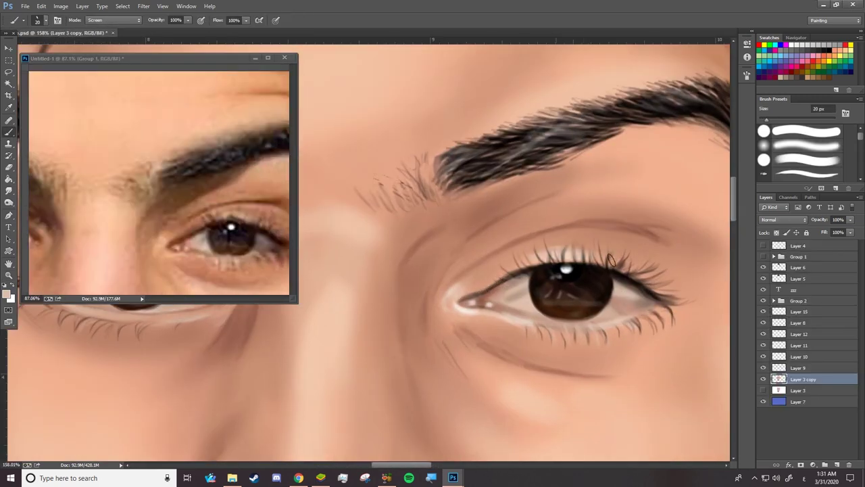
{"action": "left_click_drag", "start_coordinate": [622, 142], "coordinate": [676, 129]}
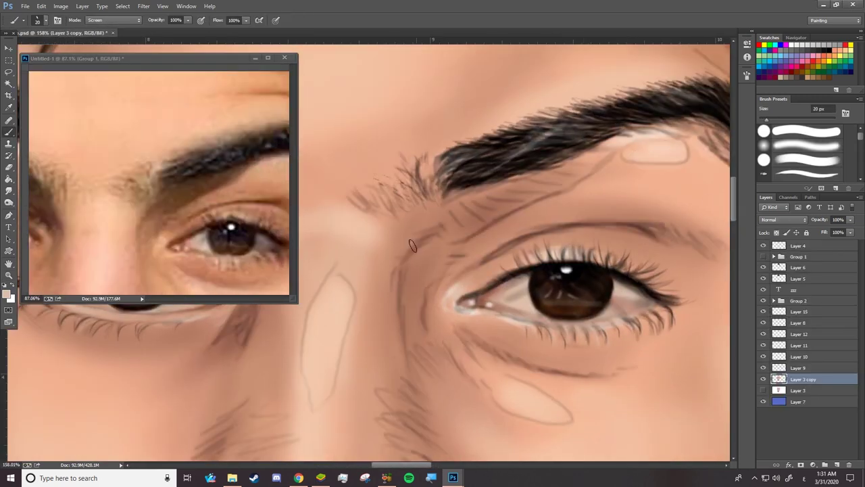
Step: Zoom in on the mouth and sample the pink lip colour from the reference
{"action": "key", "text": "z"}
{"action": "scroll", "coordinate": [431, 223], "scroll_direction": "down", "scroll_amount": 5}
{"action": "scroll", "coordinate": [159, 182], "scroll_direction": "down", "scroll_amount": 2}
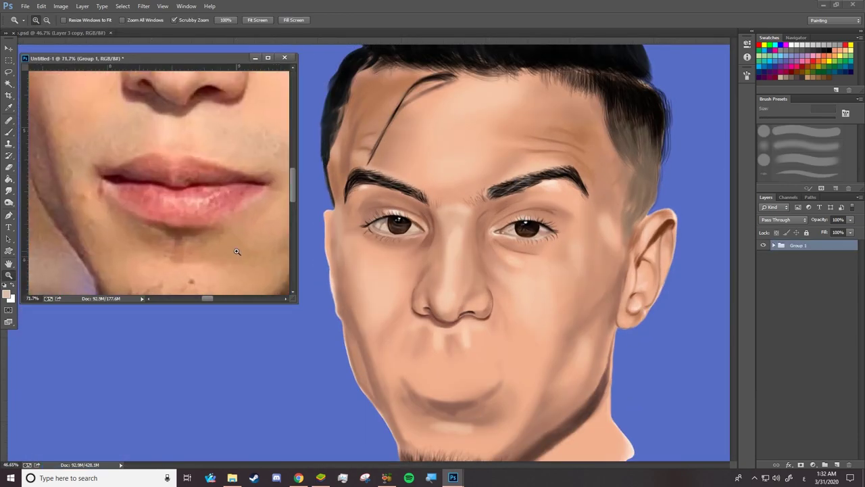
{"action": "scroll", "coordinate": [473, 271], "scroll_direction": "up", "scroll_amount": 4}
{"action": "left_click", "coordinate": [798, 367]}
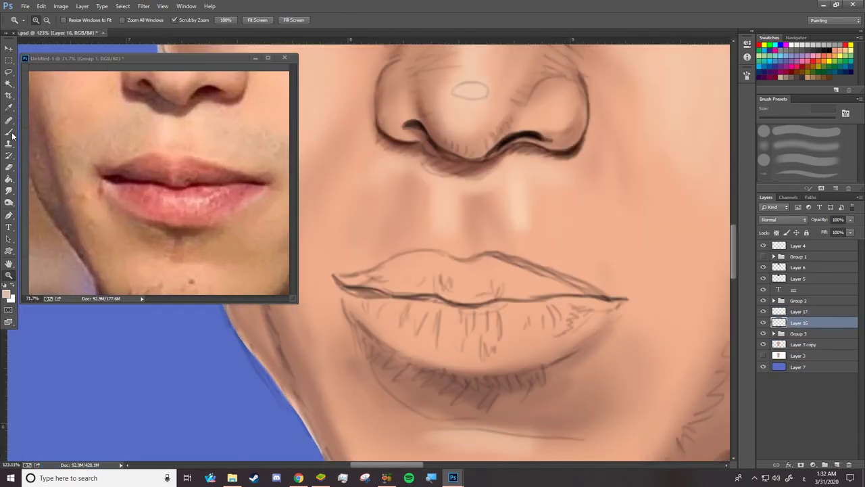
{"action": "left_click", "coordinate": [10, 132]}
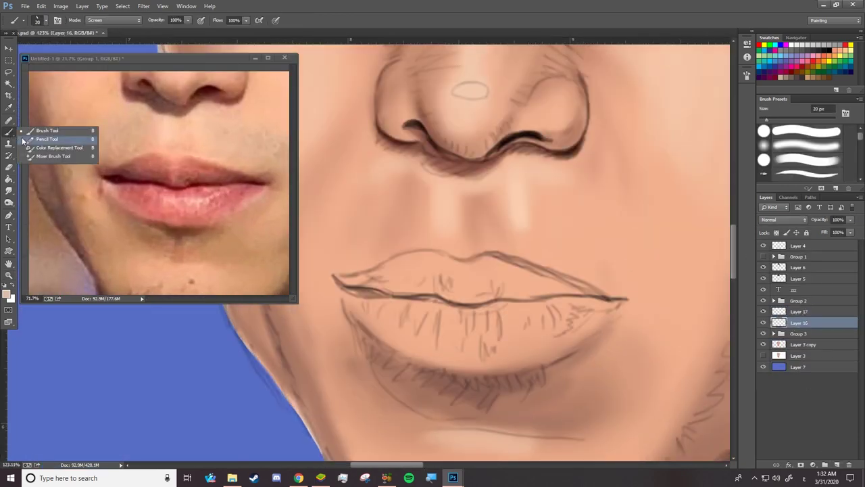
{"action": "left_click", "coordinate": [156, 193], "text": "alt"}
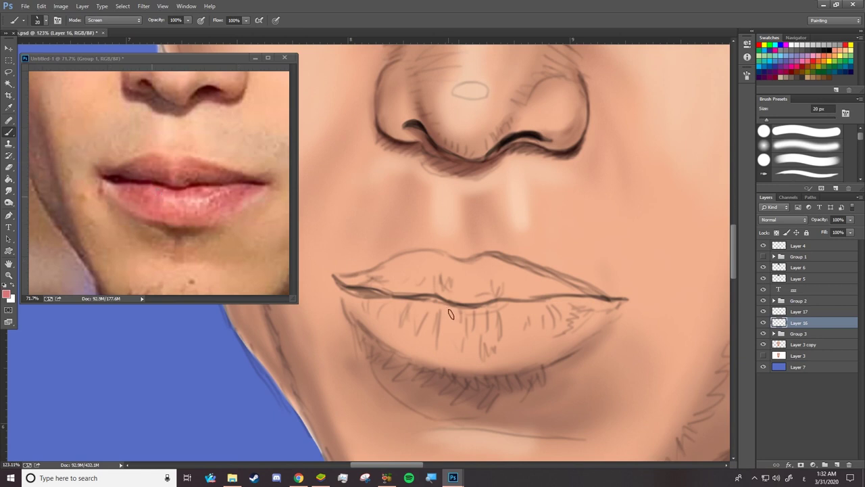
Step: Turn Opacity Jitter Control off and set the brush blending mode back to Normal
{"action": "right_click", "coordinate": [450, 313]}
{"action": "left_click", "coordinate": [58, 20]}
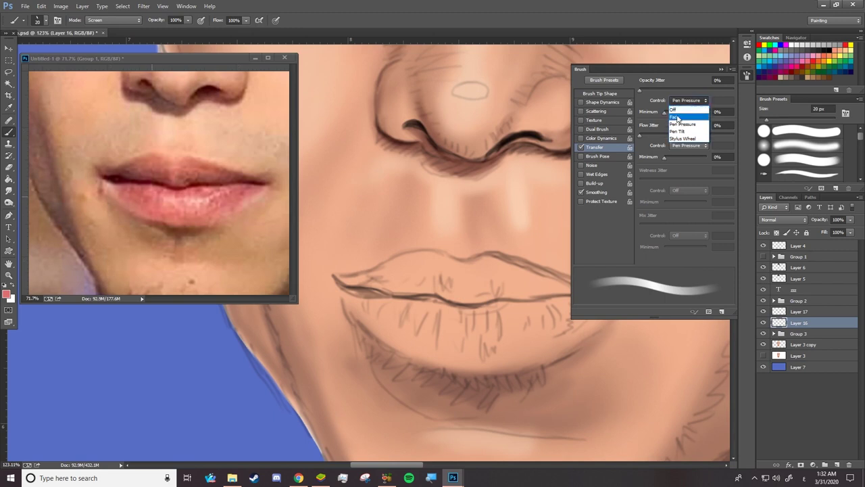
{"action": "left_click", "coordinate": [679, 108]}
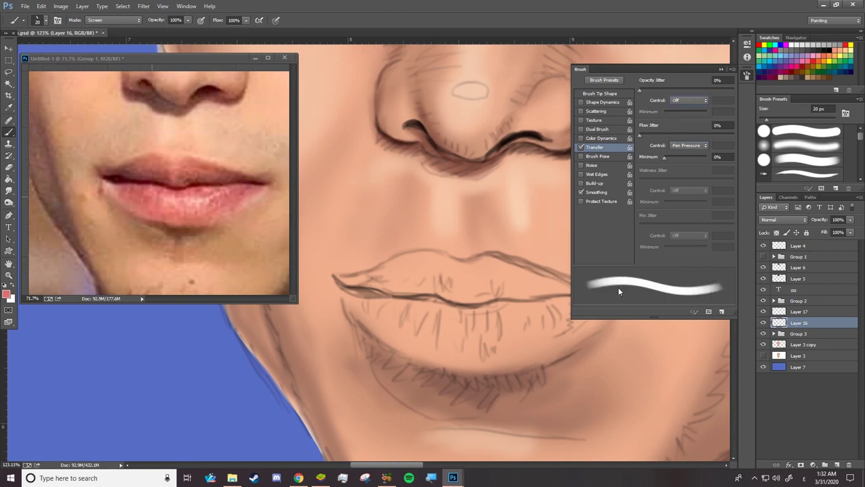
{"action": "left_click", "coordinate": [721, 70]}
{"action": "right_click", "coordinate": [509, 298]}
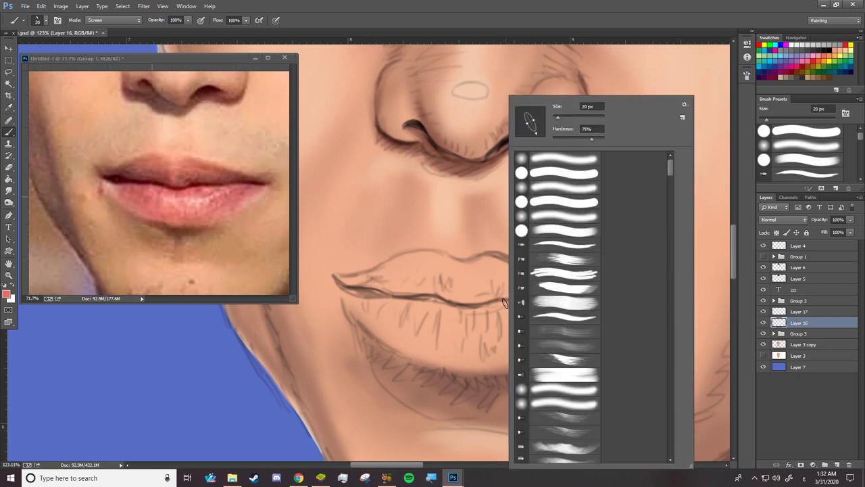
{"action": "left_click", "coordinate": [137, 20]}
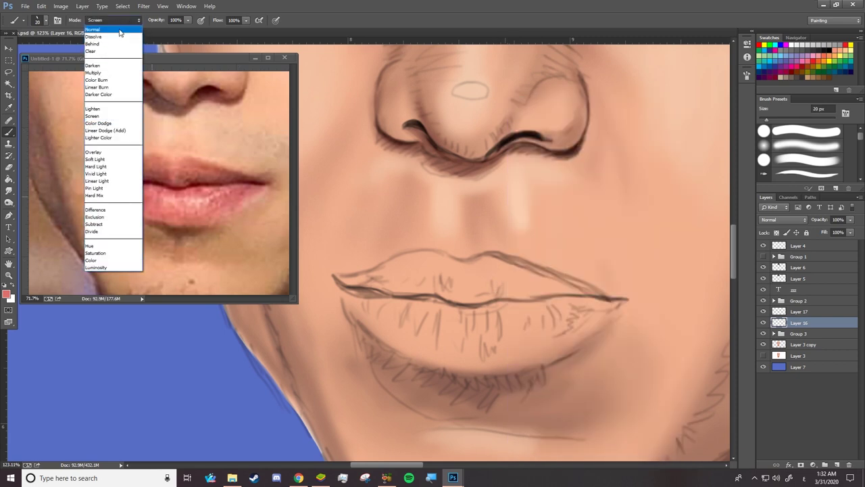
{"action": "left_click", "coordinate": [115, 29]}
{"action": "right_click", "coordinate": [488, 281]}
Step: Set the brush to 66 px with 83% hardness and fill the lips with pink
{"action": "left_click", "coordinate": [579, 138]}
{"action": "left_click_drag", "start_coordinate": [558, 118], "coordinate": [552, 117]}
{"action": "mouse_move", "coordinate": [438, 302]}
{"action": "left_mouse_down"}
{"action": "mouse_move", "coordinate": [425, 273]}
{"action": "mouse_move", "coordinate": [445, 277]}
{"action": "left_mouse_up"}
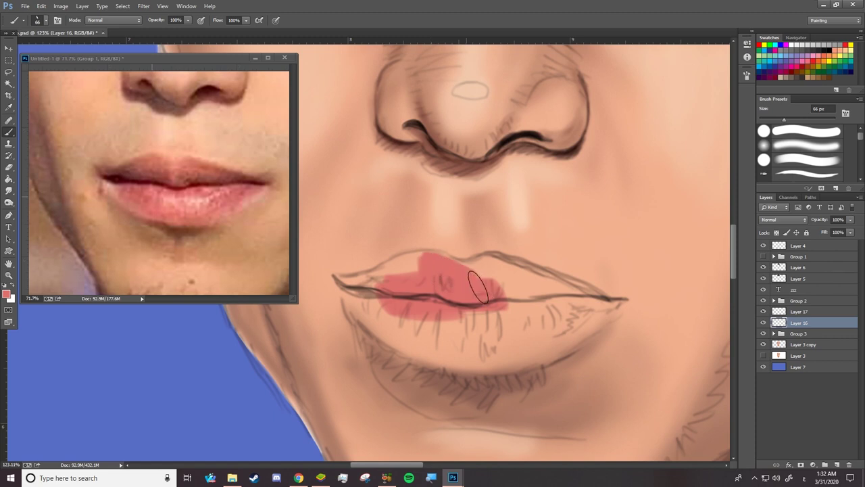
{"action": "mouse_move", "coordinate": [483, 286]}
{"action": "left_mouse_down"}
{"action": "mouse_move", "coordinate": [481, 273]}
{"action": "mouse_move", "coordinate": [464, 280]}
{"action": "mouse_move", "coordinate": [406, 264]}
{"action": "mouse_move", "coordinate": [565, 290]}
{"action": "mouse_move", "coordinate": [500, 267]}
{"action": "mouse_move", "coordinate": [451, 318]}
{"action": "mouse_move", "coordinate": [450, 351]}
{"action": "mouse_move", "coordinate": [570, 329]}
{"action": "mouse_move", "coordinate": [415, 357]}
{"action": "mouse_move", "coordinate": [362, 304]}
{"action": "mouse_move", "coordinate": [390, 338]}
{"action": "left_mouse_up"}
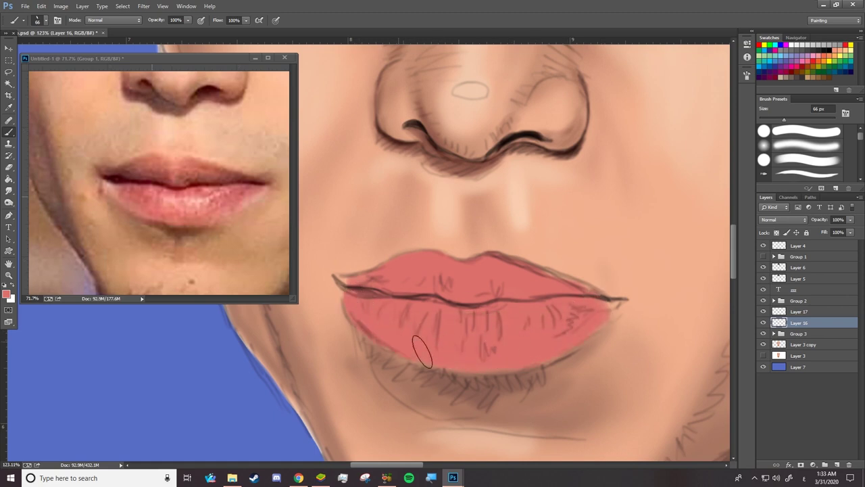
Step: Shrink the brush to 17 px and darken the upper-lip contour near its right corner
{"action": "right_click", "coordinate": [390, 338]}
{"action": "type", "text": "17"}
{"action": "key", "text": "Return"}
{"action": "left_click_drag", "start_coordinate": [584, 294], "coordinate": [620, 304]}
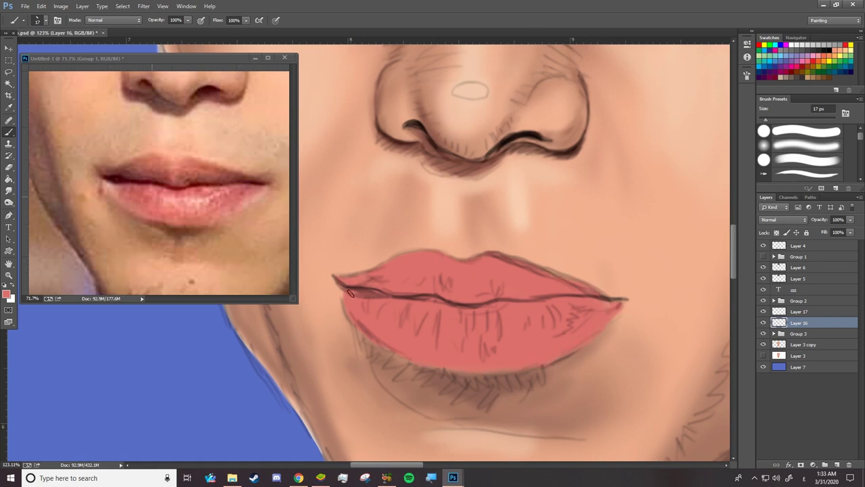
Step: Sample dark red from the reference and redraw a thinner, sharper crease between the lips
{"action": "left_click", "coordinate": [122, 175], "text": "alt"}
{"action": "key", "text": "ctrl+plus"}
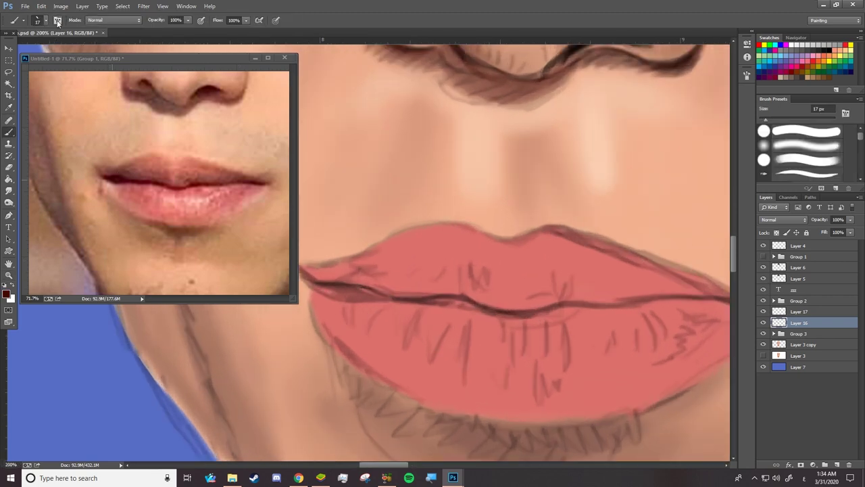
{"action": "key", "text": "F5"}
{"action": "mouse_move", "coordinate": [365, 299]}
{"action": "left_mouse_down"}
{"action": "mouse_move", "coordinate": [334, 286]}
{"action": "mouse_move", "coordinate": [351, 267]}
{"action": "mouse_move", "coordinate": [395, 294]}
{"action": "mouse_move", "coordinate": [365, 277]}
{"action": "mouse_move", "coordinate": [458, 303]}
{"action": "mouse_move", "coordinate": [530, 307]}
{"action": "left_mouse_up"}
{"action": "right_click", "coordinate": [368, 267]}
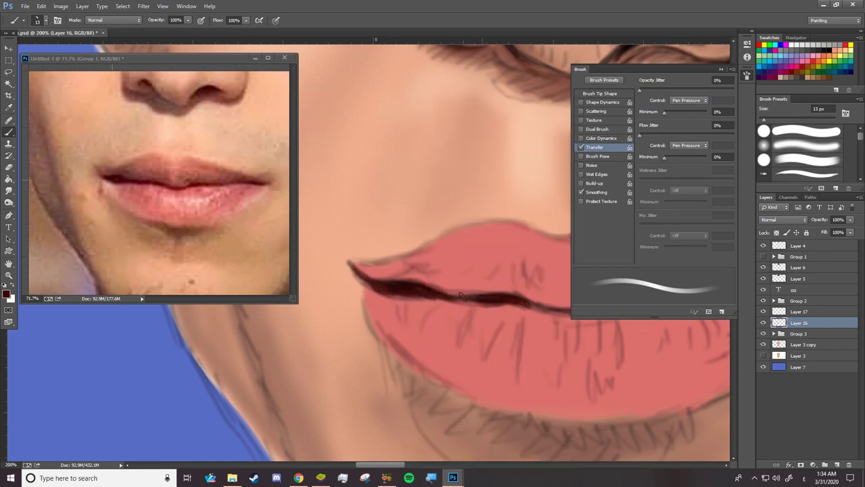
{"action": "left_click_drag", "start_coordinate": [475, 302], "coordinate": [363, 292]}
{"action": "left_click_drag", "start_coordinate": [364, 283], "coordinate": [500, 290]}
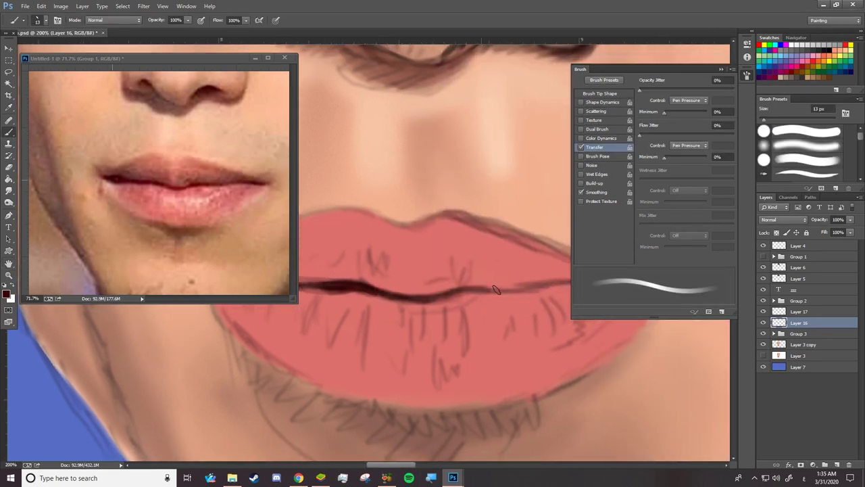
{"action": "key", "text": "bracketleft"}
{"action": "key", "text": "bracketleft"}
{"action": "key", "text": "bracketleft"}
{"action": "mouse_move", "coordinate": [378, 292]}
{"action": "left_mouse_down"}
{"action": "mouse_move", "coordinate": [490, 290]}
{"action": "mouse_move", "coordinate": [412, 304]}
{"action": "mouse_move", "coordinate": [541, 306]}
{"action": "left_mouse_up"}
Step: Sample pink lip colour and paint a darker 29 px stroke below the lip line
{"action": "right_click", "coordinate": [432, 122]}
{"action": "key", "text": "Escape"}
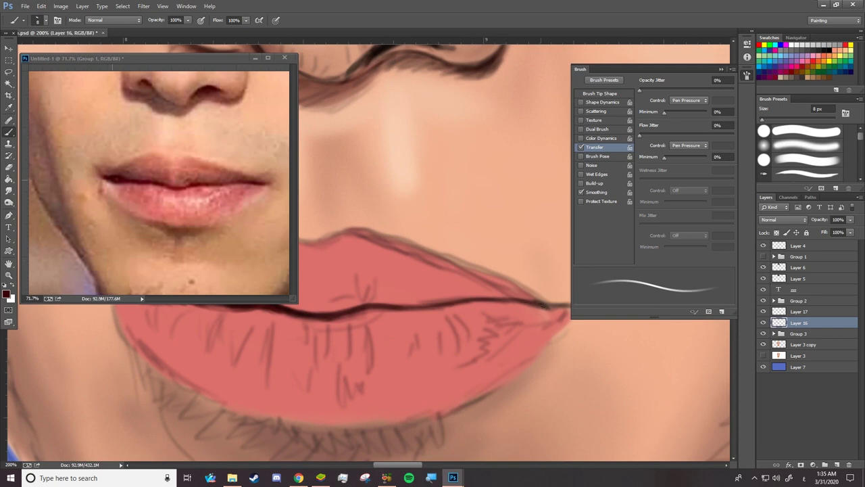
{"action": "key", "text": "F5"}
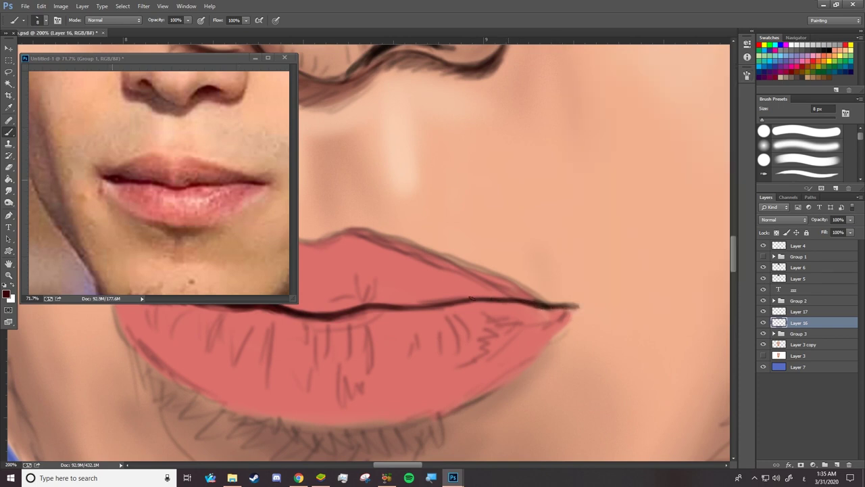
{"action": "right_click", "coordinate": [361, 301]}
{"action": "key", "text": "Escape"}
{"action": "scroll", "coordinate": [432, 304], "scroll_direction": "left", "scroll_amount": 3}
{"action": "left_click", "coordinate": [141, 184], "text": "alt"}
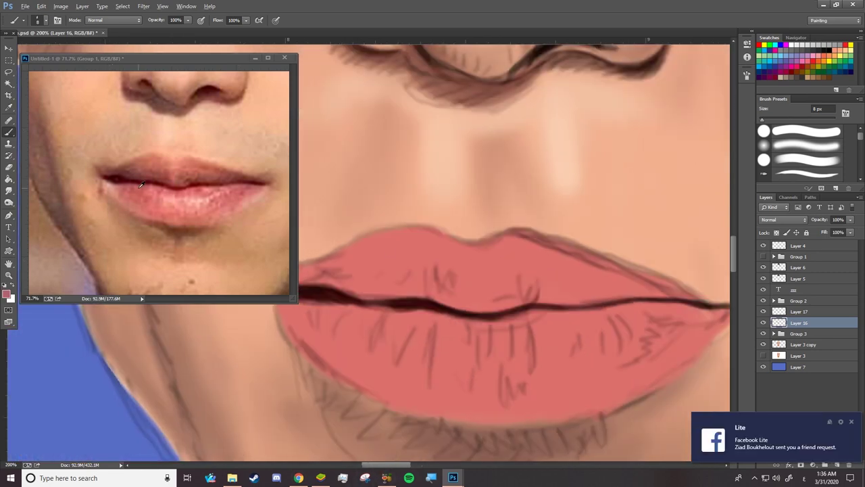
{"action": "right_click", "coordinate": [410, 96]}
{"action": "key", "text": "Return"}
{"action": "mouse_move", "coordinate": [507, 332]}
{"action": "left_mouse_down"}
{"action": "mouse_move", "coordinate": [325, 316]}
{"action": "mouse_move", "coordinate": [679, 326]}
{"action": "left_mouse_up"}
Step: Shade the upper lip and right side of the lower lip with darker vertical strokes
{"action": "mouse_move", "coordinate": [491, 277]}
{"action": "left_mouse_down"}
{"action": "mouse_move", "coordinate": [528, 288]}
{"action": "mouse_move", "coordinate": [409, 288]}
{"action": "left_mouse_up"}
{"action": "left_click_drag", "start_coordinate": [534, 284], "coordinate": [576, 299]}
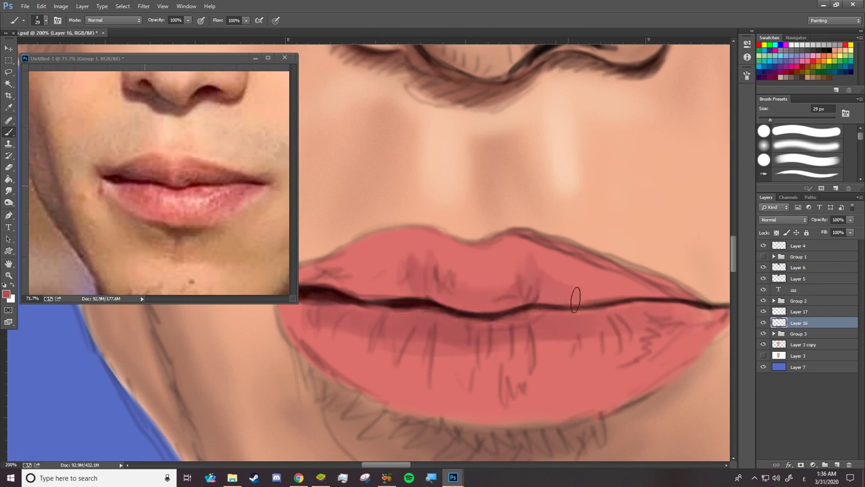
{"action": "left_click_drag", "start_coordinate": [679, 316], "coordinate": [646, 378]}
{"action": "left_click_drag", "start_coordinate": [642, 334], "coordinate": [625, 382]}
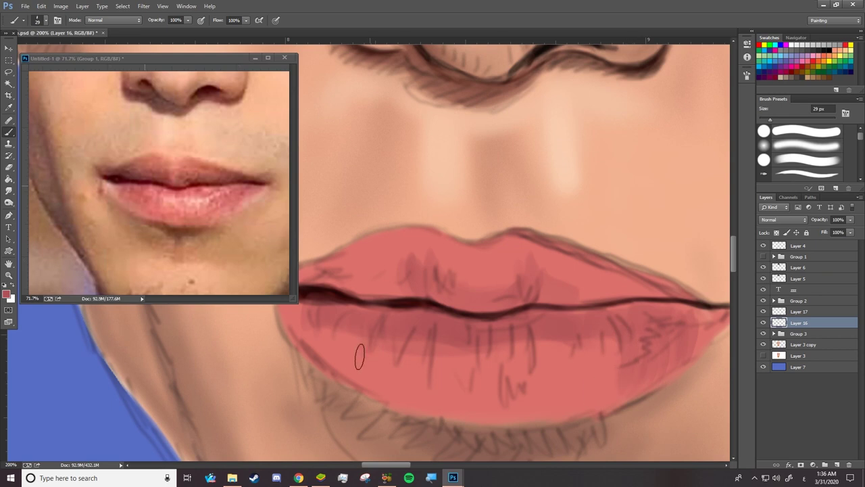
Step: Pick a slightly darker lip tone and resize the brush for hatching
{"action": "left_click", "coordinate": [7, 293]}
{"action": "left_click", "coordinate": [535, 261]}
{"action": "key", "text": "Return"}
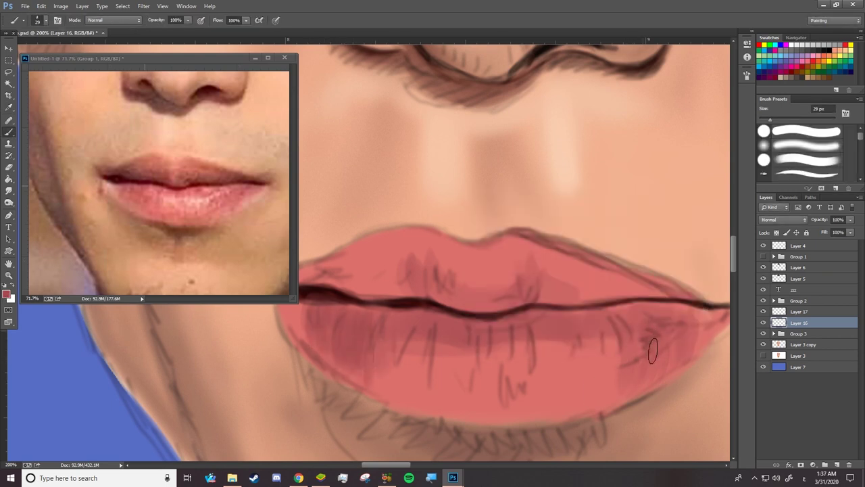
{"action": "right_click", "coordinate": [578, 290]}
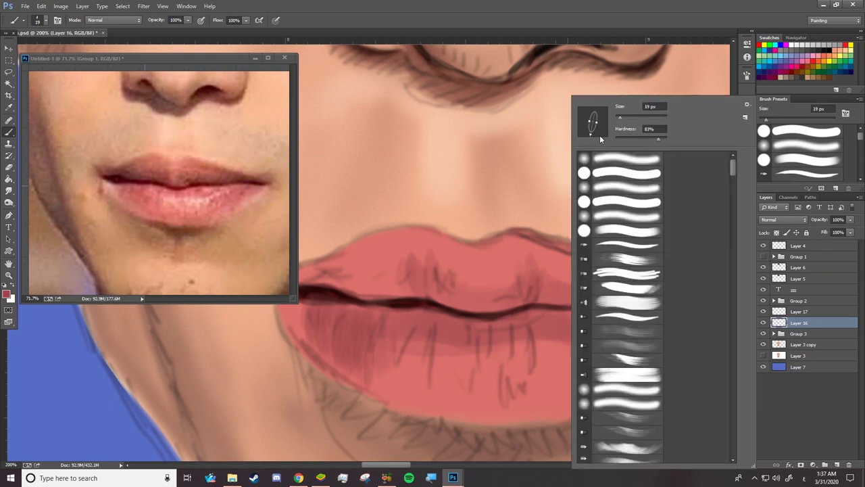
{"action": "key", "text": "Escape"}
{"action": "right_click", "coordinate": [635, 285]}
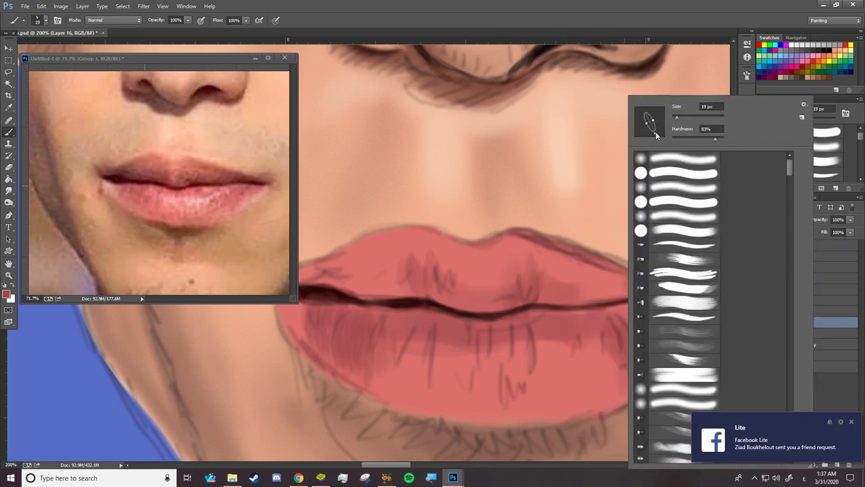
{"action": "key", "text": "Escape"}
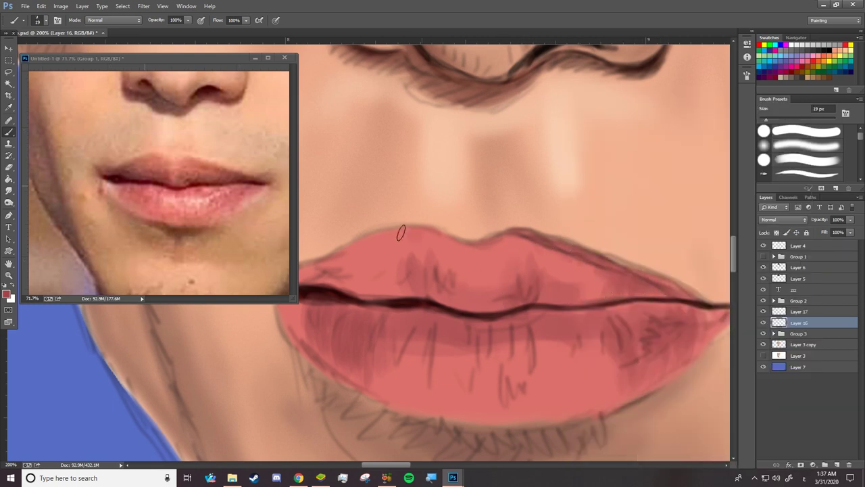
Step: Hatch darker vertical strokes across the upper lip and bottom of the lower lip
{"action": "left_click_drag", "start_coordinate": [423, 237], "coordinate": [426, 267]}
{"action": "left_click_drag", "start_coordinate": [387, 229], "coordinate": [389, 267]}
{"action": "left_click_drag", "start_coordinate": [351, 247], "coordinate": [334, 269]}
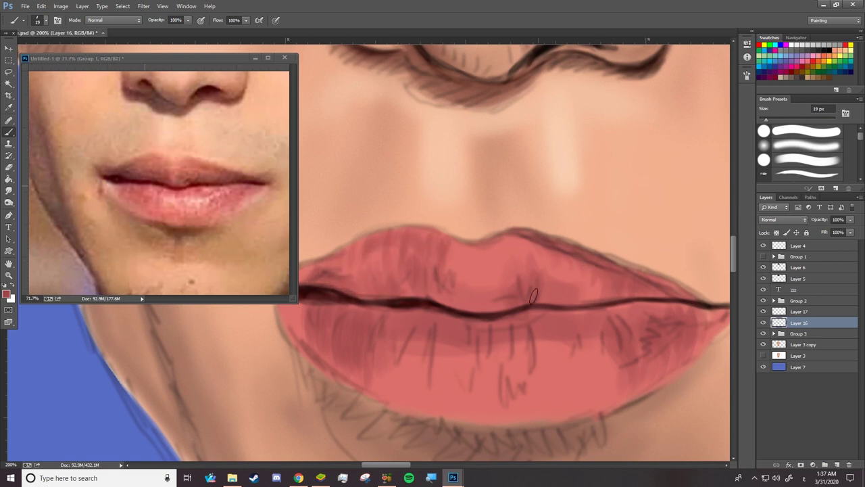
{"action": "mouse_move", "coordinate": [472, 348]}
{"action": "left_mouse_down"}
{"action": "mouse_move", "coordinate": [469, 380]}
{"action": "mouse_move", "coordinate": [501, 415]}
{"action": "left_mouse_up"}
{"action": "left_click_drag", "start_coordinate": [473, 382], "coordinate": [468, 415]}
{"action": "left_click_drag", "start_coordinate": [422, 385], "coordinate": [418, 412]}
{"action": "left_click_drag", "start_coordinate": [392, 365], "coordinate": [380, 406]}
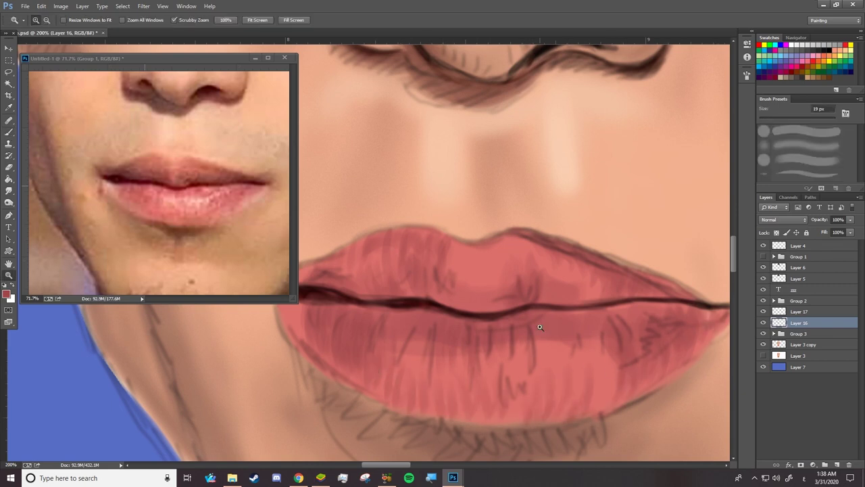
{"action": "scroll", "coordinate": [565, 330], "scroll_direction": "down", "scroll_amount": 3}
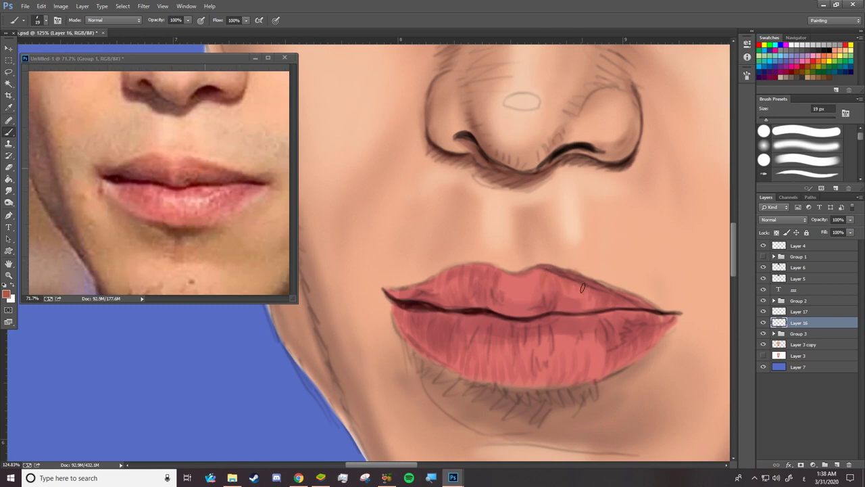
Step: Add new Layer 18 in Overlay blend mode with the Layer 4 sketch hidden
{"action": "key", "text": "ctrl+shift+alt+n"}
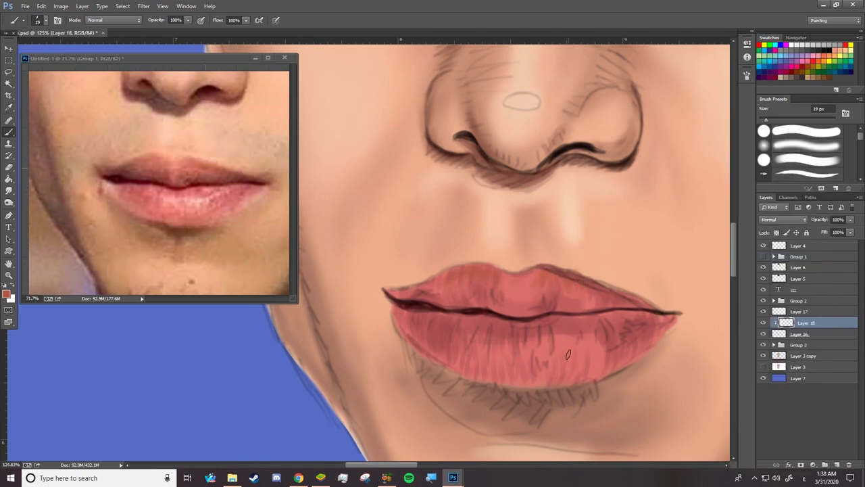
{"action": "left_click", "coordinate": [763, 246]}
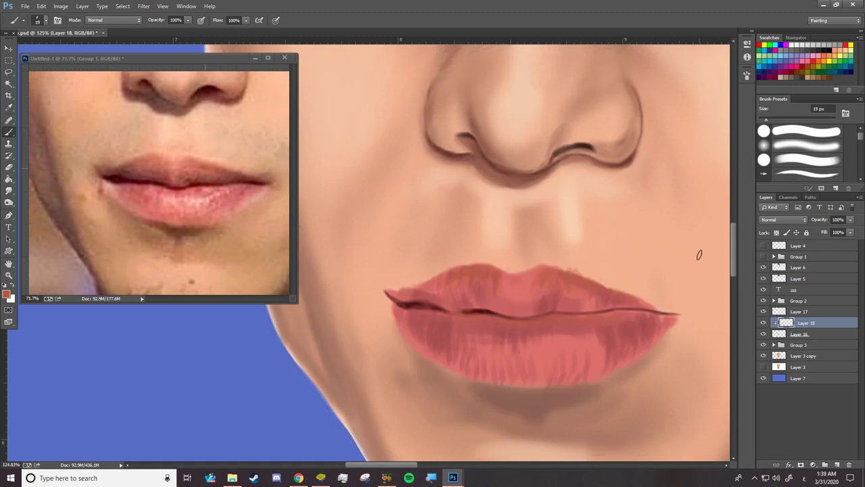
{"action": "left_click", "coordinate": [784, 220]}
{"action": "left_click", "coordinate": [784, 314]}
{"action": "key", "text": "Down"}
Step: Add clipped Layer 19 and paint a pale pink highlight on the lower lip
{"action": "left_click", "coordinate": [825, 465]}
{"action": "left_click", "coordinate": [201, 200], "text": "alt"}
{"action": "left_click", "coordinate": [764, 246]}
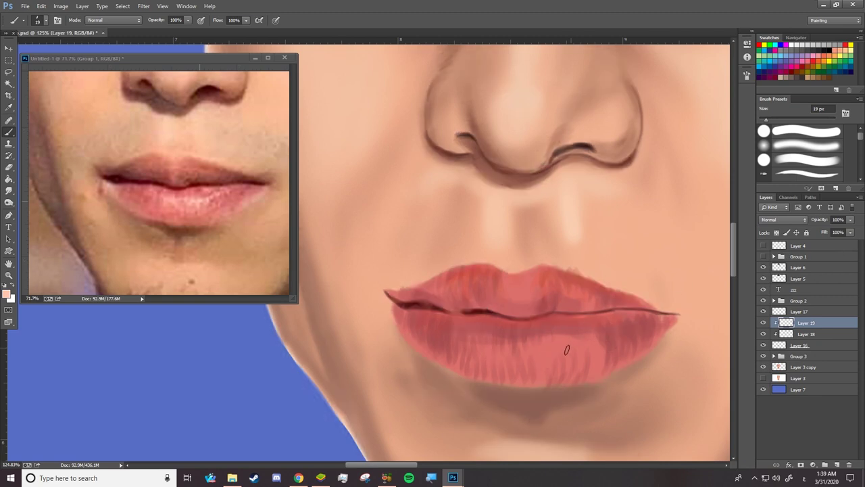
{"action": "left_click_drag", "start_coordinate": [606, 324], "coordinate": [537, 351]}
{"action": "left_click_drag", "start_coordinate": [472, 344], "coordinate": [527, 349]}
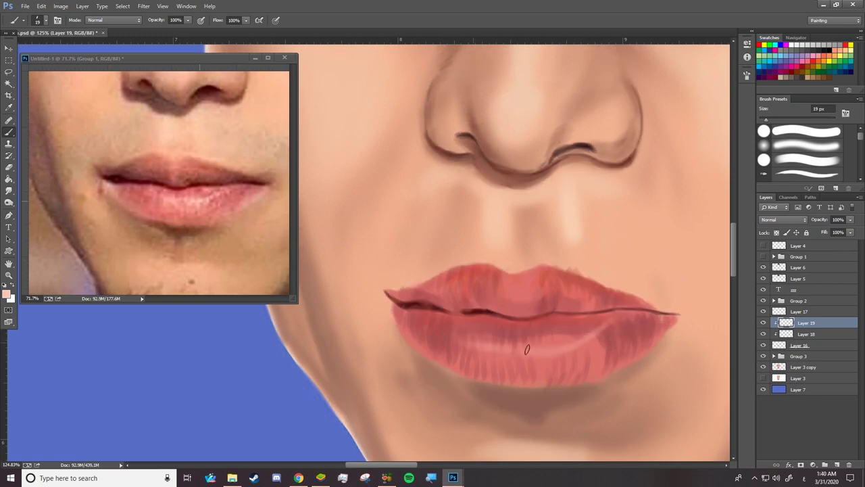
Step: Brighten the lower lip's middle, bottom edge and right side with the brush in Screen mode
{"action": "left_click", "coordinate": [111, 21]}
{"action": "left_click", "coordinate": [97, 117]}
{"action": "left_click_drag", "start_coordinate": [496, 346], "coordinate": [555, 347]}
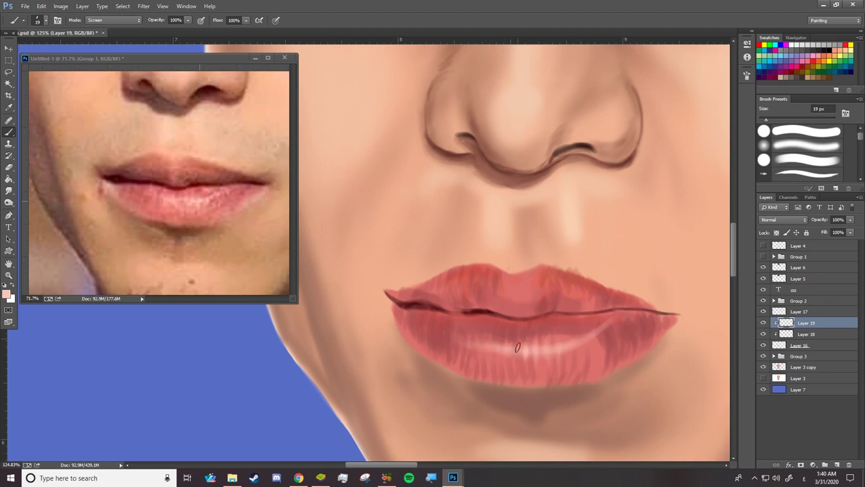
{"action": "left_click_drag", "start_coordinate": [402, 323], "coordinate": [532, 378]}
{"action": "right_click", "coordinate": [533, 379]}
{"action": "key", "text": "Escape"}
{"action": "left_click_drag", "start_coordinate": [671, 323], "coordinate": [595, 379]}
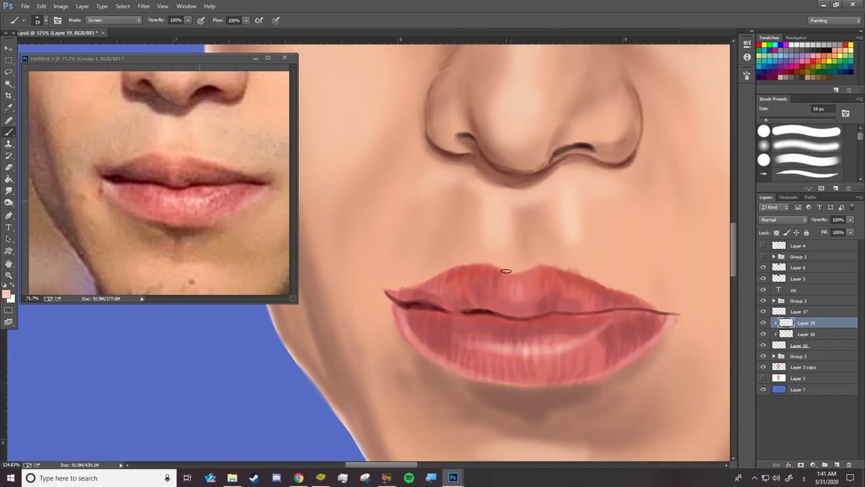
Step: Release Layer 19's clipping, return the brush to Normal, highlight the upper lip's right edge, and shrink the brush to 13 px
{"action": "right_click", "coordinate": [814, 323]}
{"action": "left_click", "coordinate": [777, 253]}
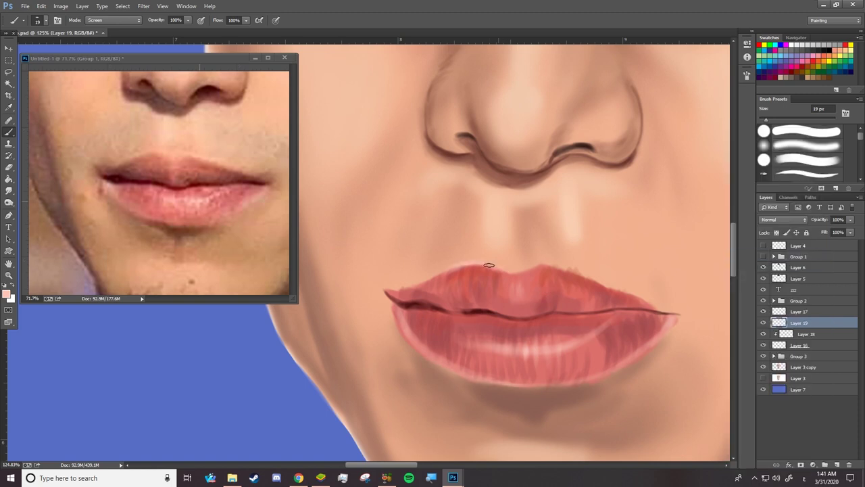
{"action": "key", "text": "shift+alt+n"}
{"action": "left_click_drag", "start_coordinate": [562, 269], "coordinate": [663, 313]}
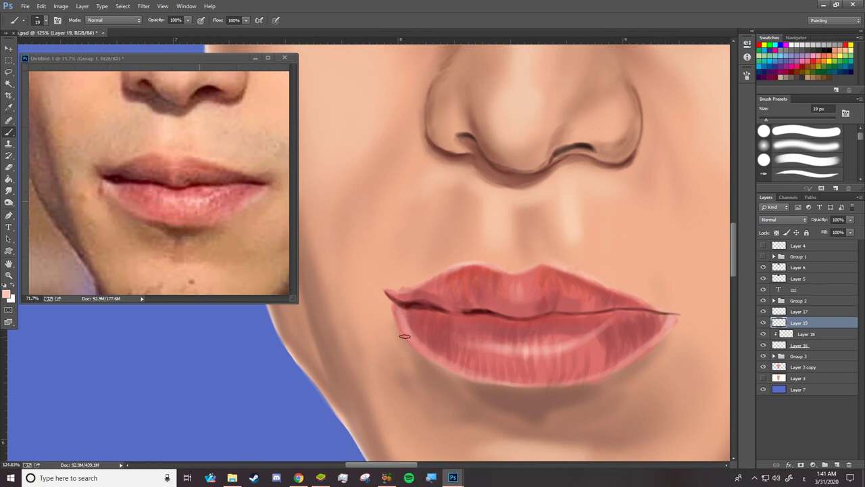
{"action": "right_click", "coordinate": [519, 313]}
{"action": "left_click_drag", "start_coordinate": [585, 120], "coordinate": [578, 119]}
{"action": "key", "text": "Return"}
Step: Enlarge the brush to 18 px, then set up the Smudge tool at 27 px
{"action": "right_click", "coordinate": [511, 342]}
{"action": "left_click_drag", "start_coordinate": [560, 120], "coordinate": [566, 117]}
{"action": "key", "text": "Return"}
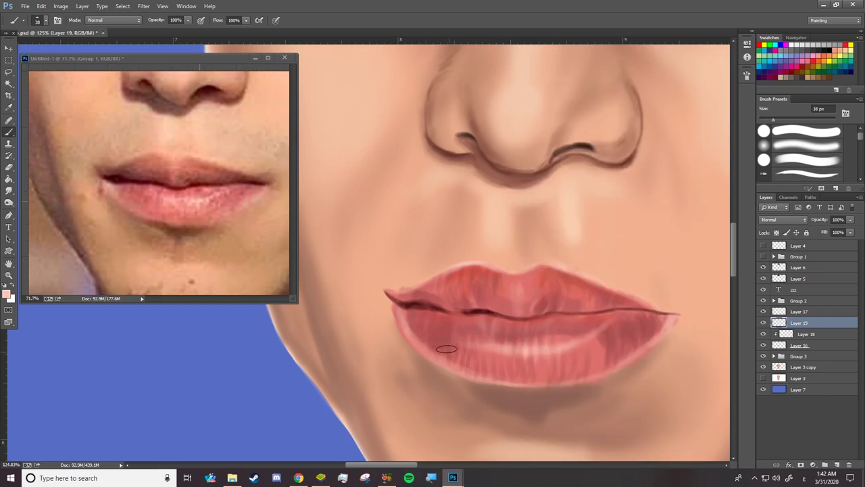
{"action": "key", "text": "r"}
{"action": "right_click", "coordinate": [408, 332]}
{"action": "type", "text": "27"}
{"action": "key", "text": "Return"}
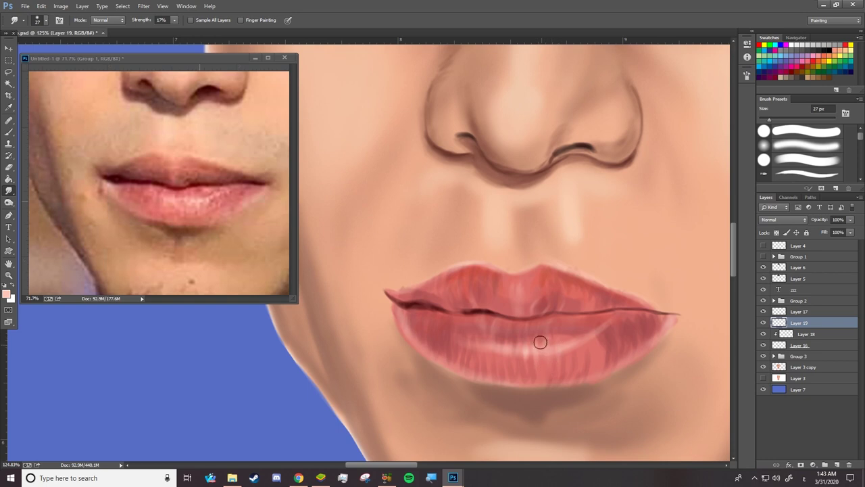
Step: On Layer 18, sample dark red from the reference lips with a 13 px brush
{"action": "left_click", "coordinate": [800, 345]}
{"action": "key", "text": "e"}
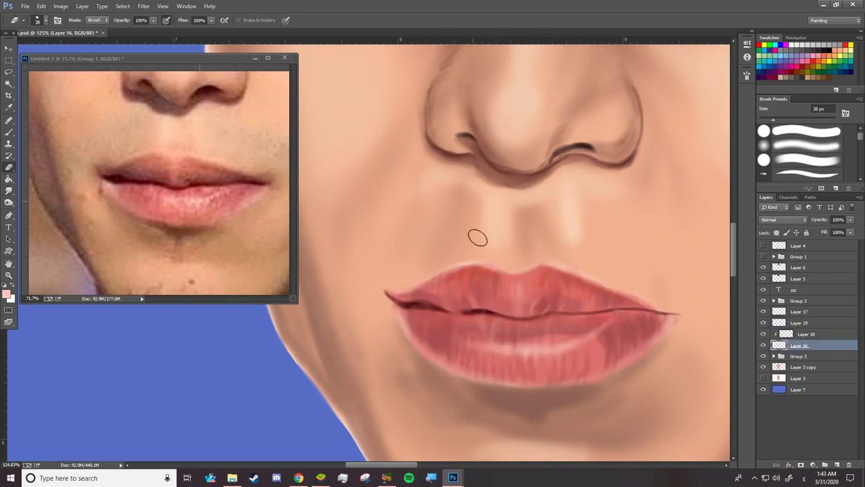
{"action": "left_click", "coordinate": [804, 334]}
{"action": "key", "text": "b"}
{"action": "left_click", "coordinate": [178, 186], "text": "alt"}
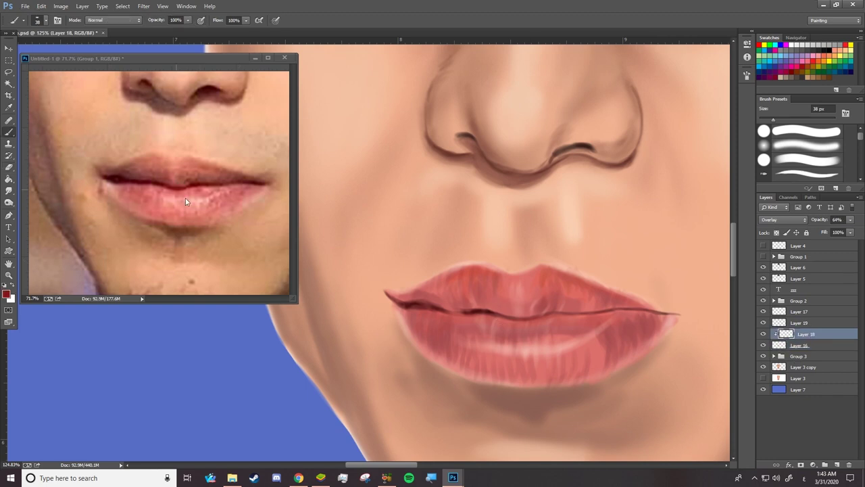
{"action": "right_click", "coordinate": [527, 323]}
{"action": "left_click_drag", "start_coordinate": [583, 117], "coordinate": [547, 133]}
{"action": "key", "text": "Return"}
Step: Add Layer 20 clipped to Layer 18 and darken the left lip line with a 27 px brush
{"action": "left_click", "coordinate": [839, 466]}
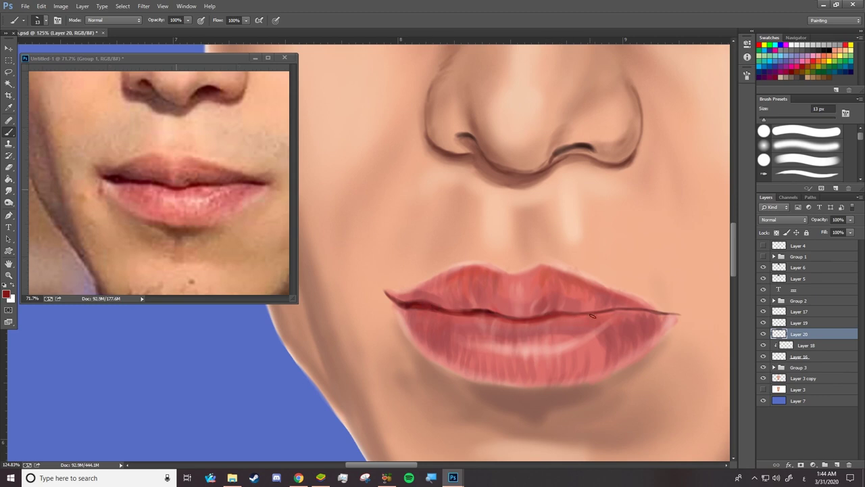
{"action": "right_click", "coordinate": [550, 311]}
{"action": "key", "text": "Escape"}
{"action": "right_click", "coordinate": [496, 315]}
{"action": "key", "text": "Return"}
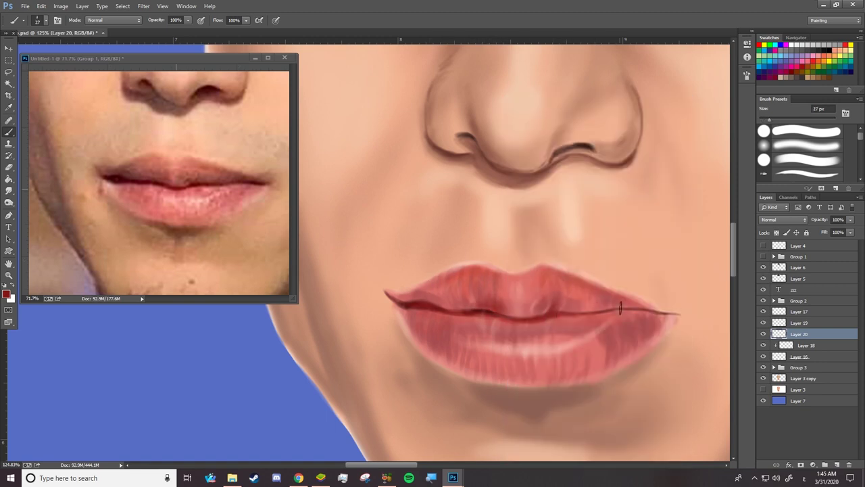
{"action": "key", "text": "ctrl+alt+g"}
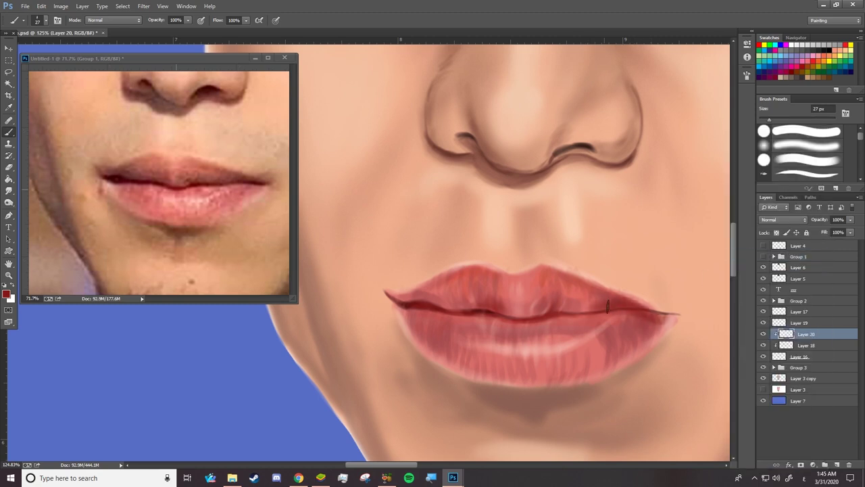
{"action": "left_click_drag", "start_coordinate": [450, 305], "coordinate": [423, 291]}
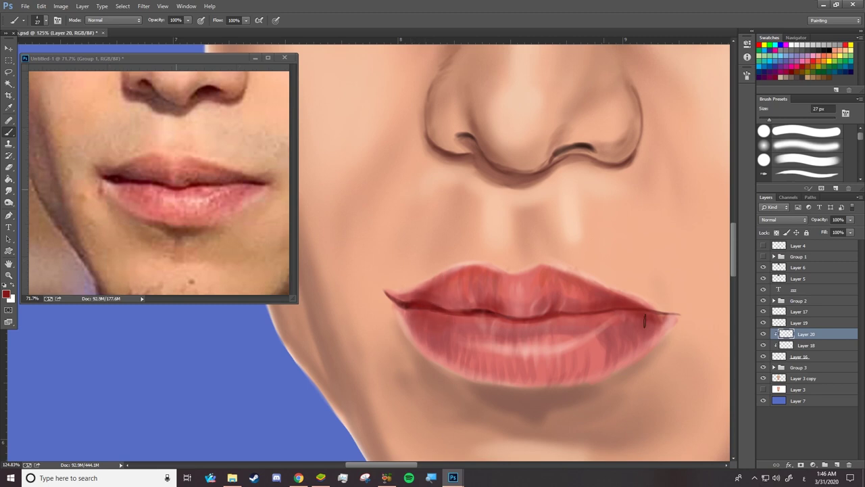
Step: Show the sketch lines and erase stray paint at the lower lip's right corner on Layer 16 with a 38 px eraser
{"action": "key", "text": "ctrl+comma"}
{"action": "left_click", "coordinate": [781, 358]}
{"action": "key", "text": "e"}
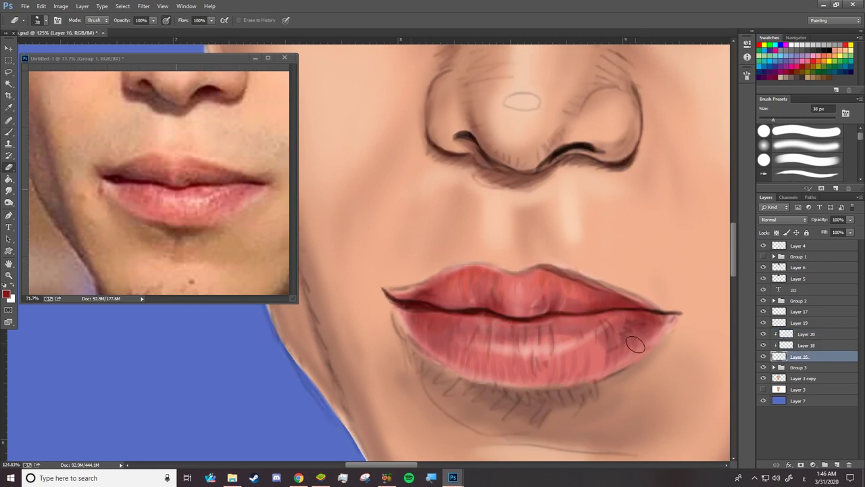
{"action": "right_click", "coordinate": [629, 332]}
{"action": "left_click_drag", "start_coordinate": [659, 120], "coordinate": [666, 120]}
{"action": "key", "text": "Return"}
{"action": "left_click_drag", "start_coordinate": [667, 329], "coordinate": [647, 357]}
Step: Apply a Field Blur of about 6 px to Layer 16's lips, then zoom out to the whole head
{"action": "scroll", "coordinate": [514, 256], "scroll_direction": "down", "scroll_amount": 10}
{"action": "scroll", "coordinate": [173, 228], "scroll_direction": "down", "scroll_amount": 3}
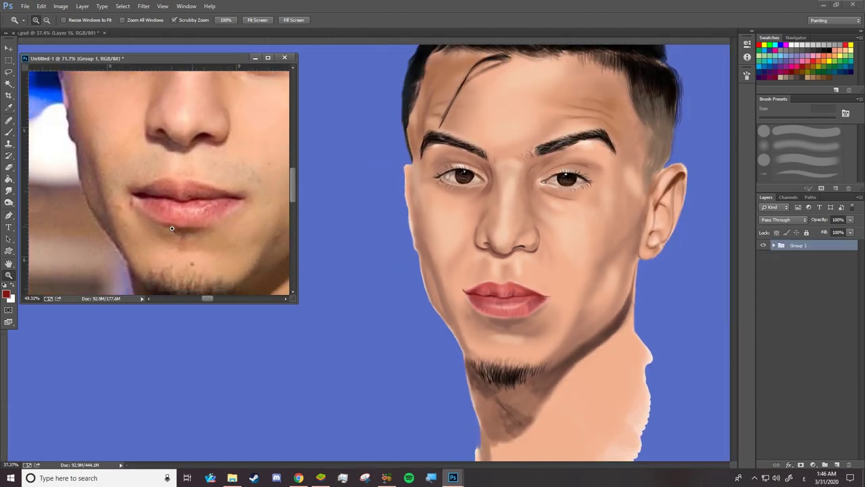
{"action": "scroll", "coordinate": [173, 228], "scroll_direction": "down", "scroll_amount": 2}
{"action": "scroll", "coordinate": [166, 239], "scroll_direction": "down", "scroll_amount": 1}
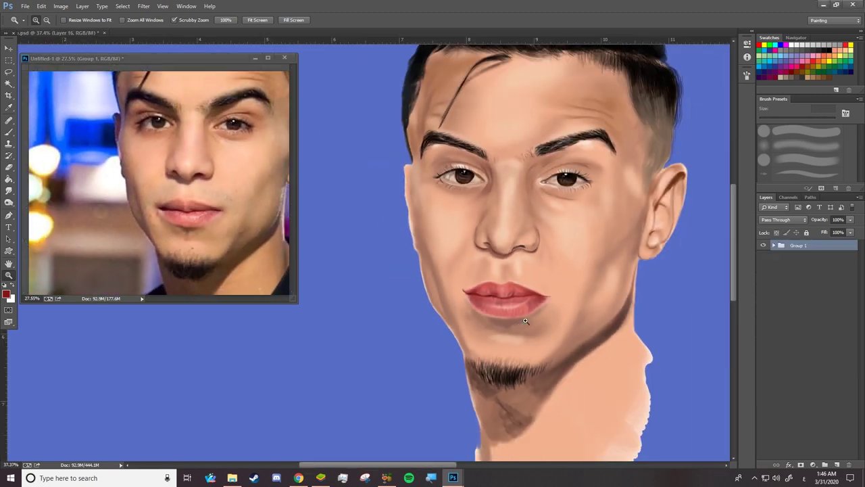
{"action": "scroll", "coordinate": [540, 307], "scroll_direction": "up", "scroll_amount": 2}
{"action": "scroll", "coordinate": [568, 313], "scroll_direction": "up", "scroll_amount": 2}
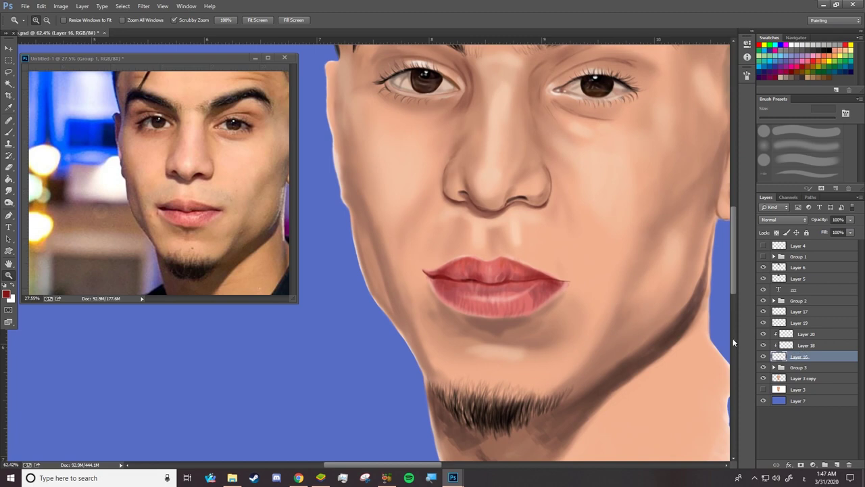
{"action": "scroll", "coordinate": [547, 302], "scroll_direction": "up", "scroll_amount": 2}
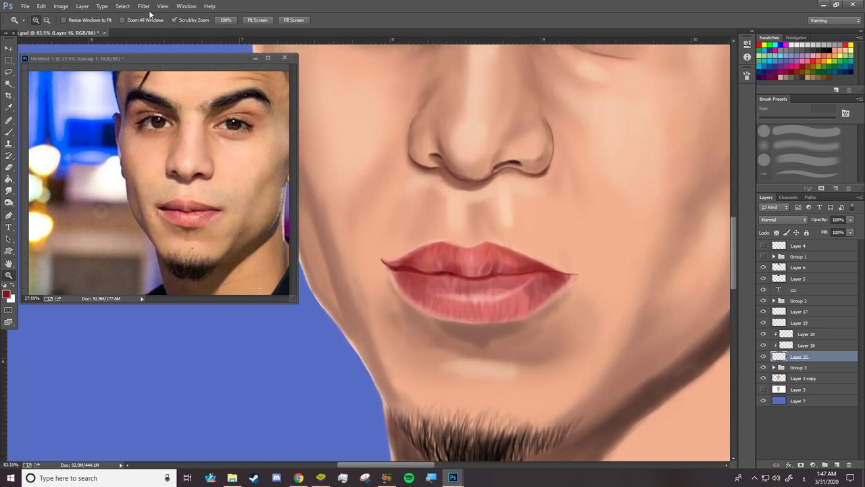
{"action": "left_click", "coordinate": [144, 6]}
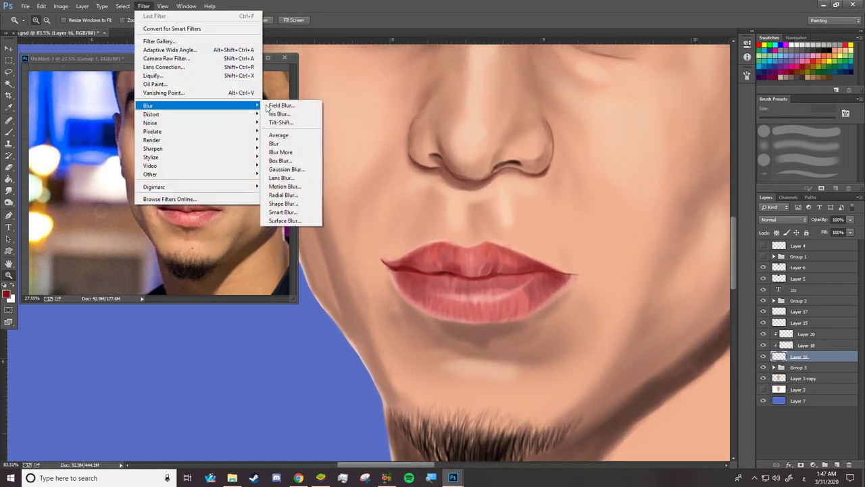
{"action": "left_click", "coordinate": [302, 106]}
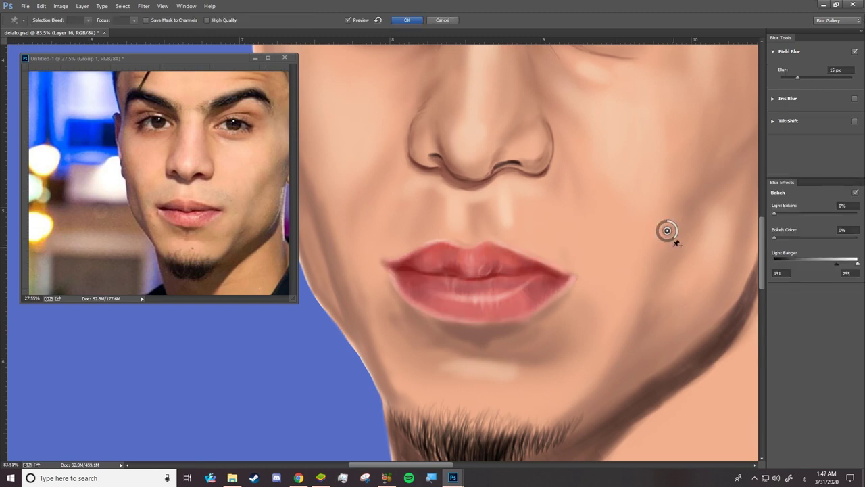
{"action": "left_click_drag", "start_coordinate": [674, 239], "coordinate": [677, 235]}
{"action": "left_click_drag", "start_coordinate": [676, 236], "coordinate": [675, 231]}
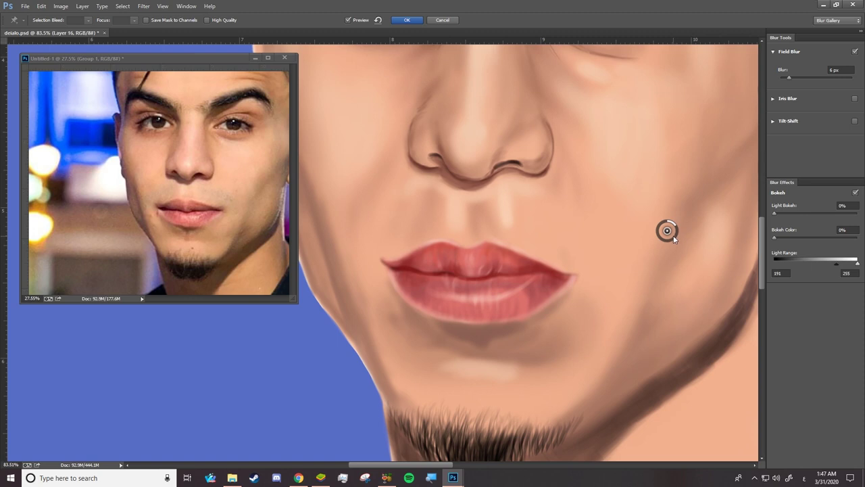
{"action": "left_click", "coordinate": [407, 20]}
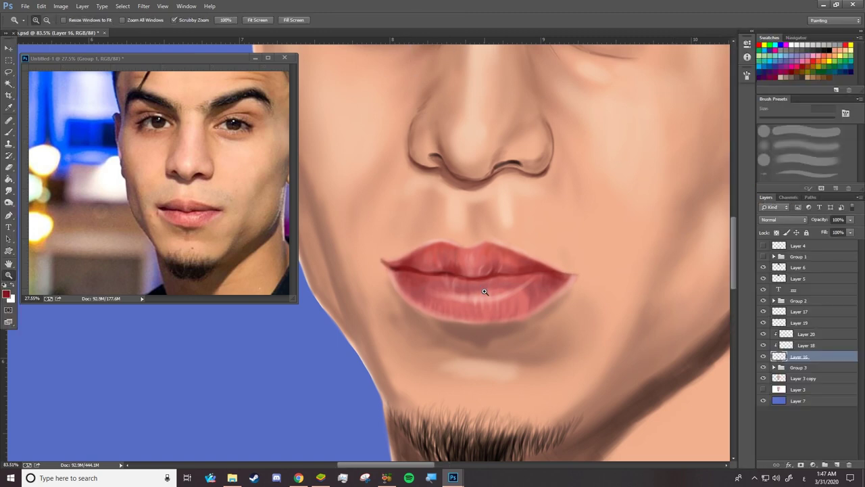
{"action": "left_click_drag", "start_coordinate": [485, 293], "coordinate": [454, 299]}
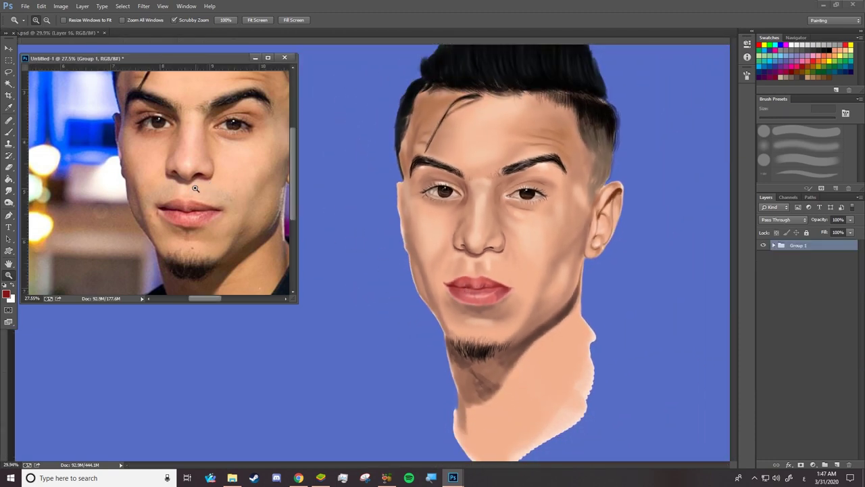
Step: On Layer 3 copy, load the Mixer Brush with sampled cheek peach at 41% flow and 61 px
{"action": "left_click_drag", "start_coordinate": [188, 183], "coordinate": [222, 195]}
{"action": "left_click_drag", "start_coordinate": [463, 277], "coordinate": [528, 282]}
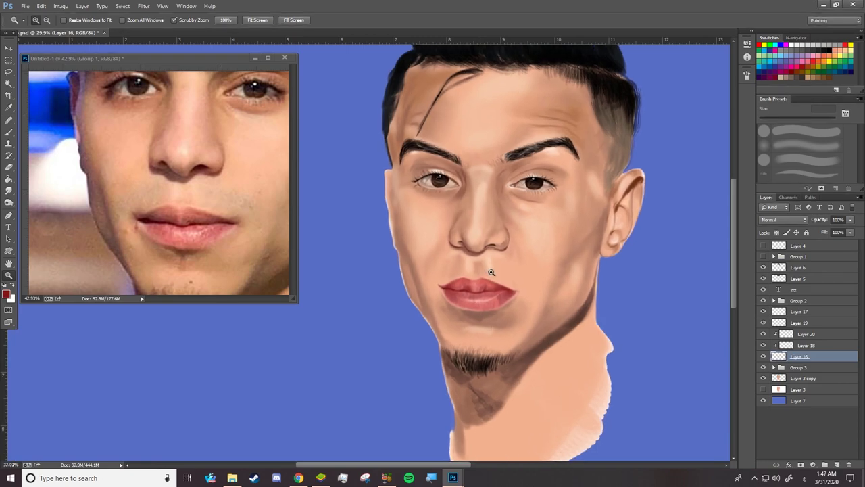
{"action": "left_click", "coordinate": [803, 378]}
{"action": "key", "text": "i"}
{"action": "left_click", "coordinate": [461, 252]}
{"action": "key", "text": "Return"}
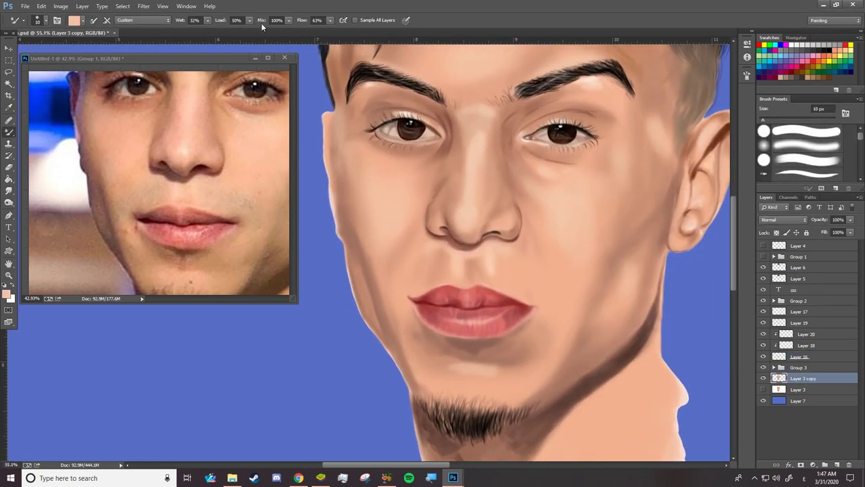
{"action": "left_click_drag", "start_coordinate": [301, 24], "coordinate": [295, 24]}
{"action": "right_click", "coordinate": [496, 251]}
{"action": "type", "text": "61"}
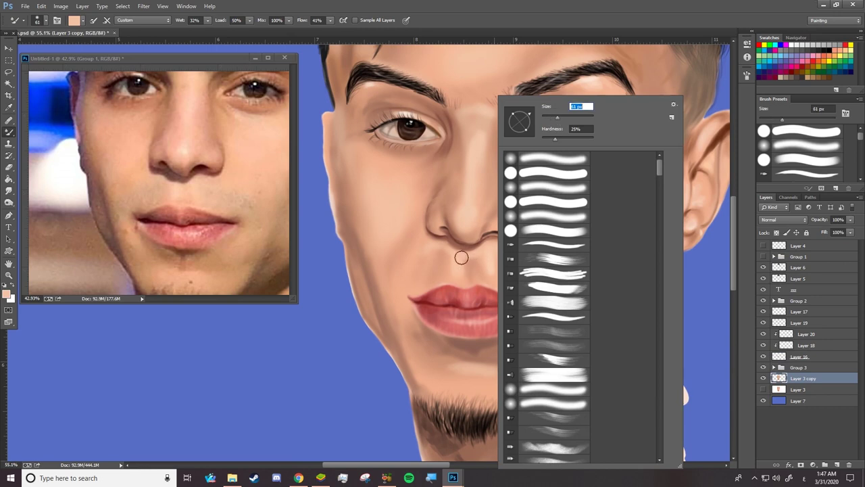
{"action": "key", "text": "Return"}
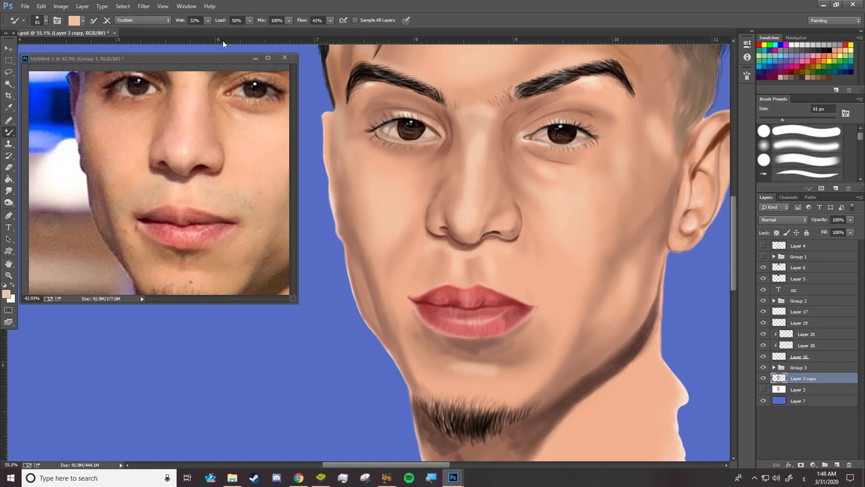
Step: Change the Mixer Brush colour to the lighter peach f8dcca
{"action": "left_click", "coordinate": [75, 20]}
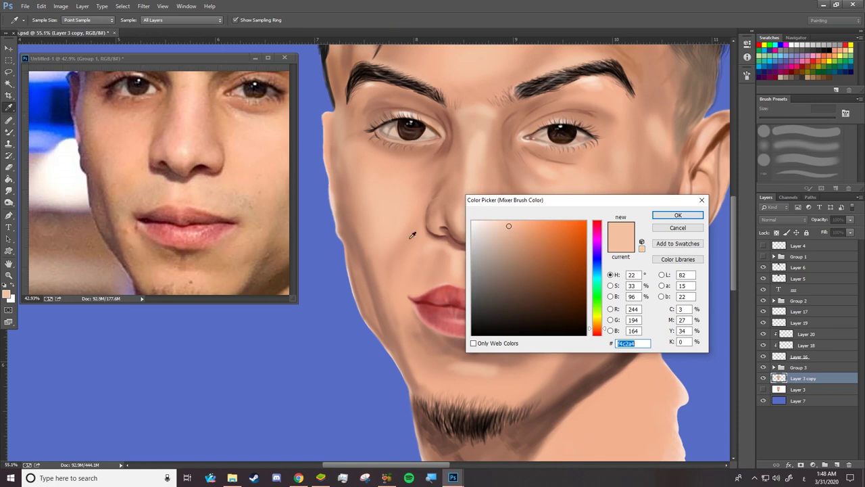
{"action": "left_click", "coordinate": [459, 254]}
{"action": "left_click", "coordinate": [492, 224]}
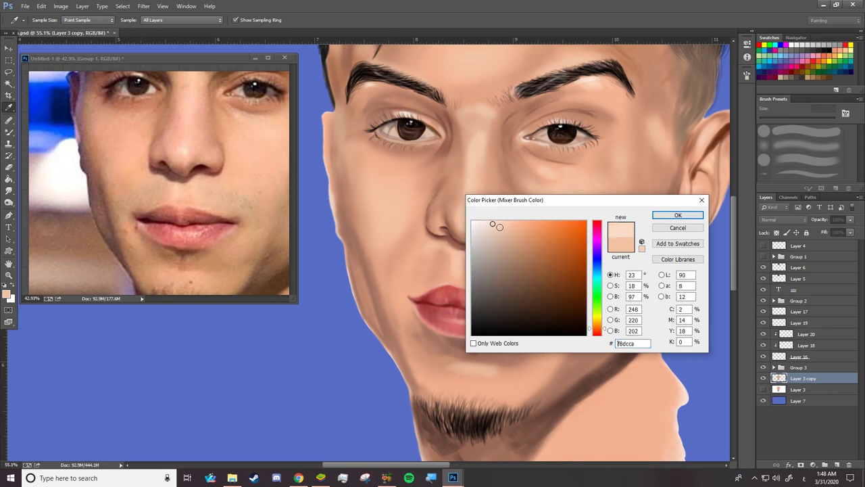
{"action": "left_click", "coordinate": [671, 215]}
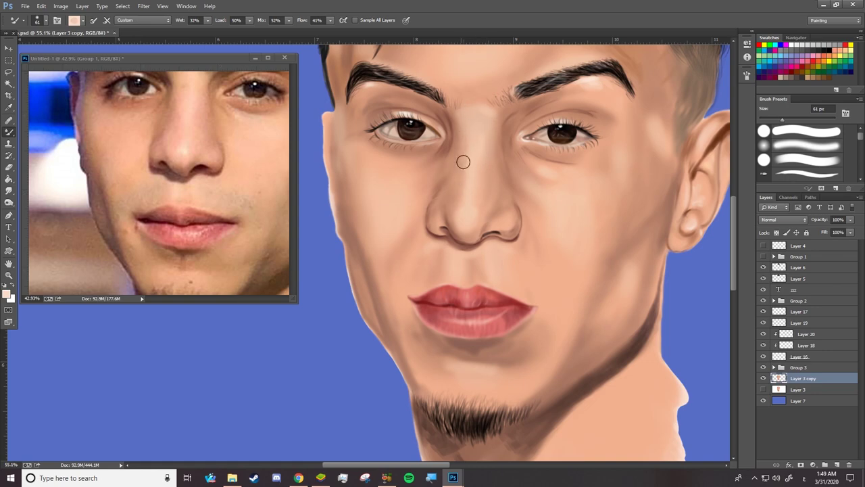
Step: Erase the light edge along the cheek and jaw
{"action": "key", "text": "b"}
{"action": "right_click", "coordinate": [486, 167]}
{"action": "key", "text": "Escape"}
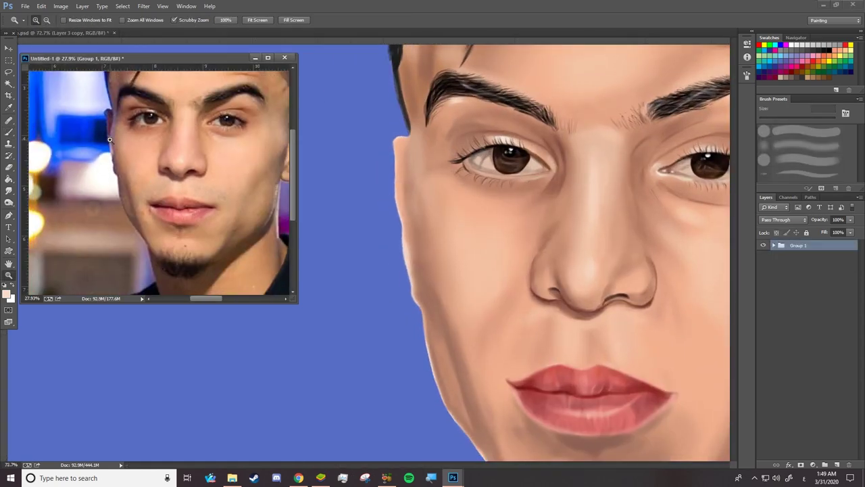
{"action": "left_click_drag", "start_coordinate": [403, 265], "coordinate": [409, 348]}
{"action": "right_click", "coordinate": [404, 338]}
{"action": "key", "text": "Escape"}
{"action": "left_click_drag", "start_coordinate": [386, 235], "coordinate": [409, 355]}
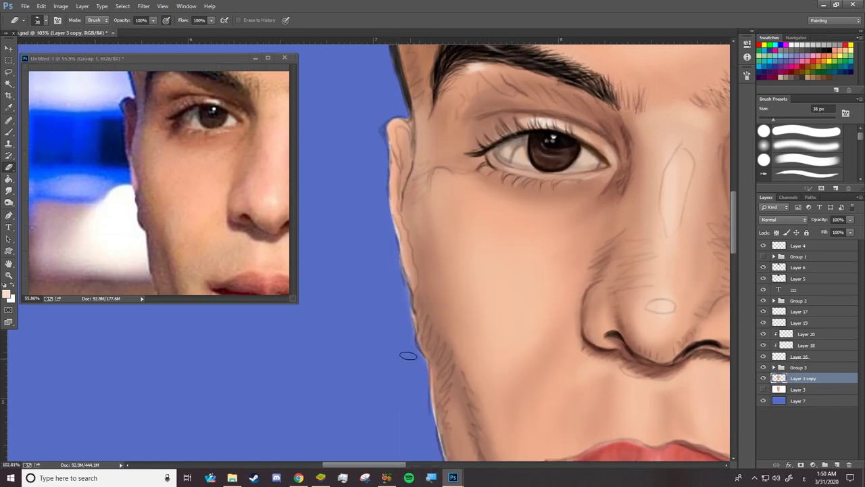
Step: Brush sampled dark brown strokes along the ear, cheek contour and jaw edge
{"action": "left_click", "coordinate": [14, 132]}
{"action": "left_click", "coordinate": [411, 143], "text": "alt"}
{"action": "mouse_move", "coordinate": [399, 122]}
{"action": "left_mouse_down"}
{"action": "mouse_move", "coordinate": [410, 149]}
{"action": "mouse_move", "coordinate": [406, 165]}
{"action": "left_mouse_up"}
{"action": "left_click_drag", "start_coordinate": [415, 94], "coordinate": [408, 191]}
{"action": "left_click_drag", "start_coordinate": [409, 135], "coordinate": [404, 196]}
{"action": "left_click_drag", "start_coordinate": [414, 101], "coordinate": [408, 233]}
{"action": "left_click_drag", "start_coordinate": [422, 341], "coordinate": [416, 296]}
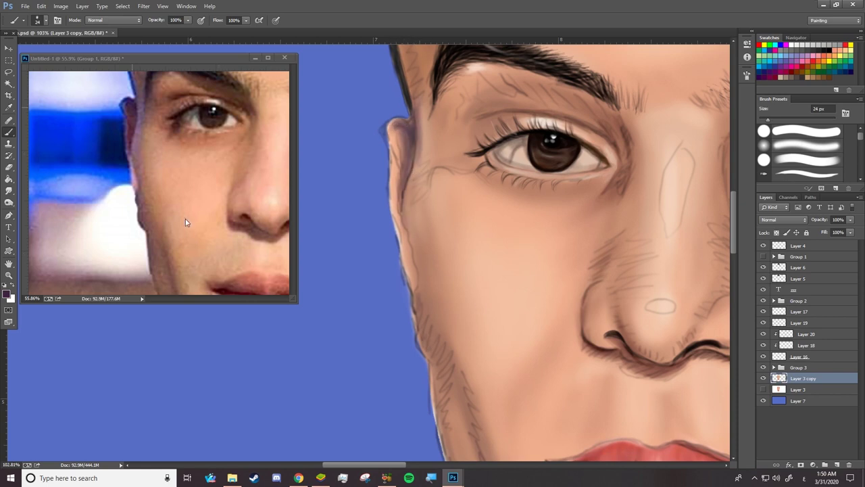
Step: Add more dark hatching down the jaw at 17 px and along the cheek edge beside the eye at 29 px
{"action": "right_click", "coordinate": [421, 259]}
{"action": "key", "text": "Return"}
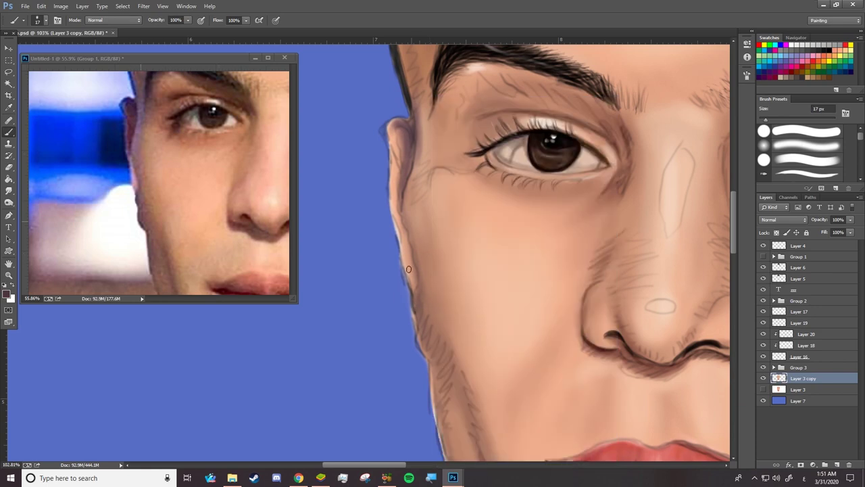
{"action": "left_click_drag", "start_coordinate": [438, 437], "coordinate": [429, 355]}
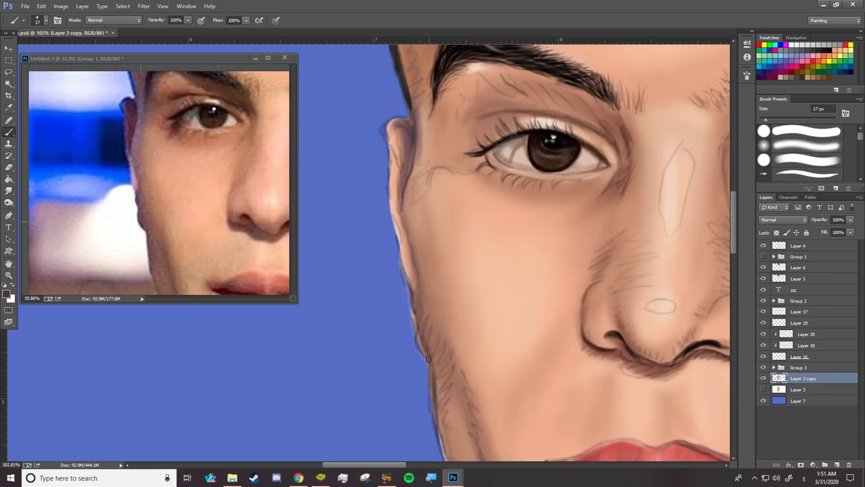
{"action": "right_click", "coordinate": [396, 130]}
{"action": "type", "text": "29"}
{"action": "key", "text": "Return"}
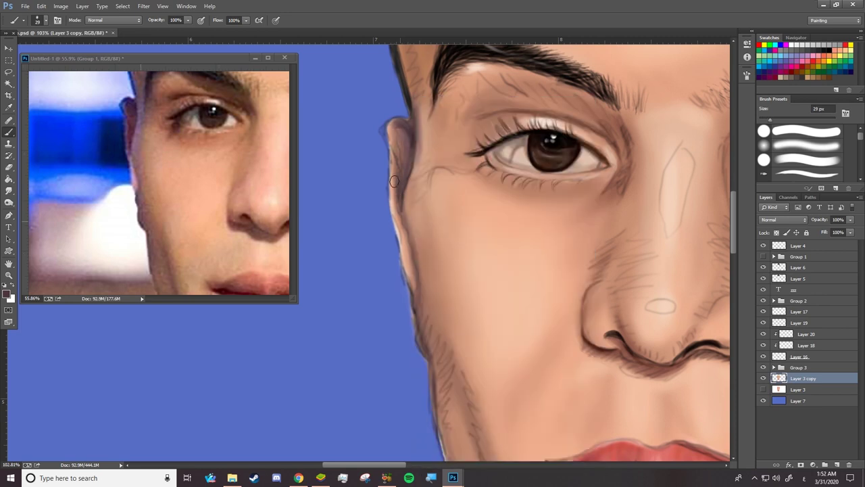
{"action": "left_click_drag", "start_coordinate": [398, 135], "coordinate": [414, 291]}
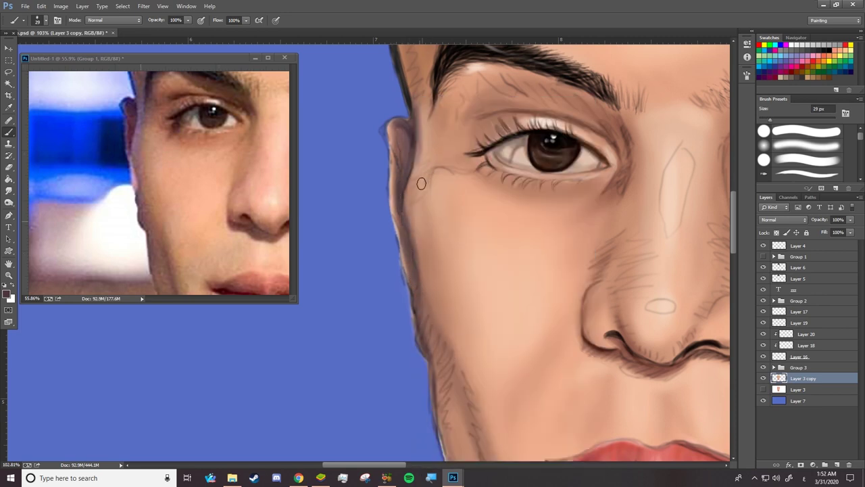
{"action": "left_click_drag", "start_coordinate": [425, 129], "coordinate": [410, 201]}
{"action": "right_click", "coordinate": [495, 162]}
{"action": "key", "text": "Return"}
Step: Set the Mixer Brush to 22 px, then switch to the Eraser
{"action": "left_click", "coordinate": [8, 131]}
{"action": "left_click", "coordinate": [48, 159]}
{"action": "right_click", "coordinate": [477, 122]}
{"action": "key", "text": "Return"}
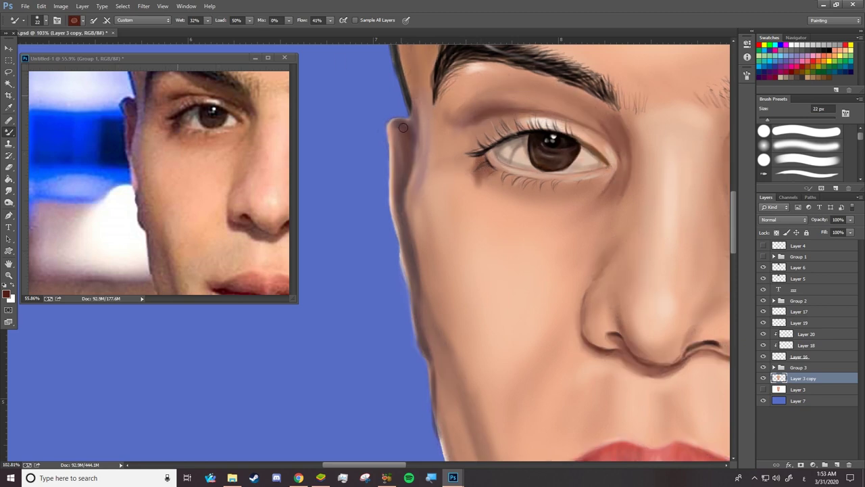
{"action": "key", "text": "e"}
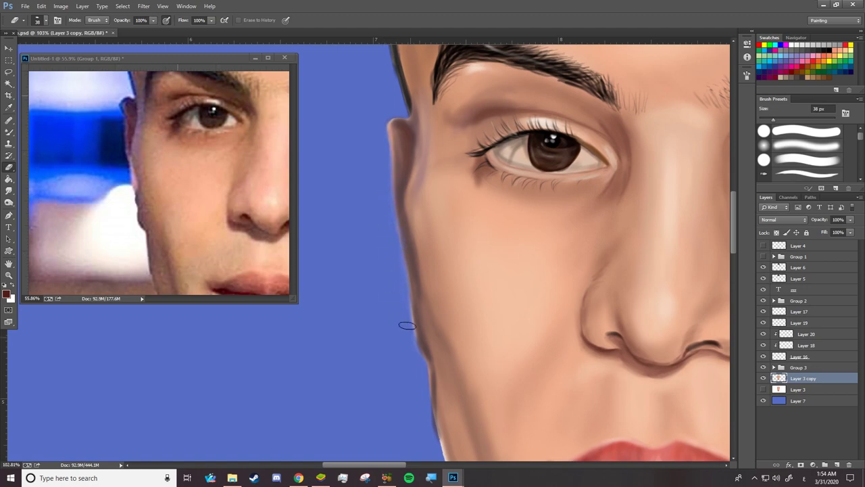
{"action": "scroll", "coordinate": [395, 148], "scroll_direction": "down", "scroll_amount": 5}
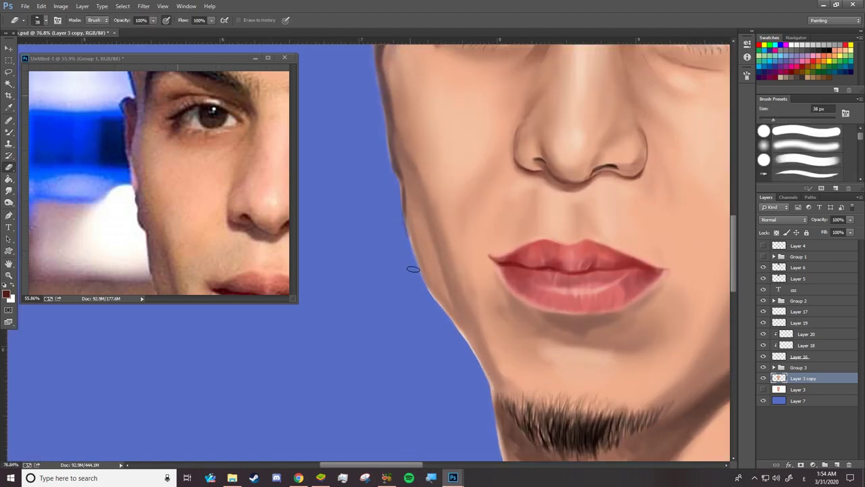
Step: Shade down the neck and under the chin in dark brown with the Mixer Brush
{"action": "key", "text": "b"}
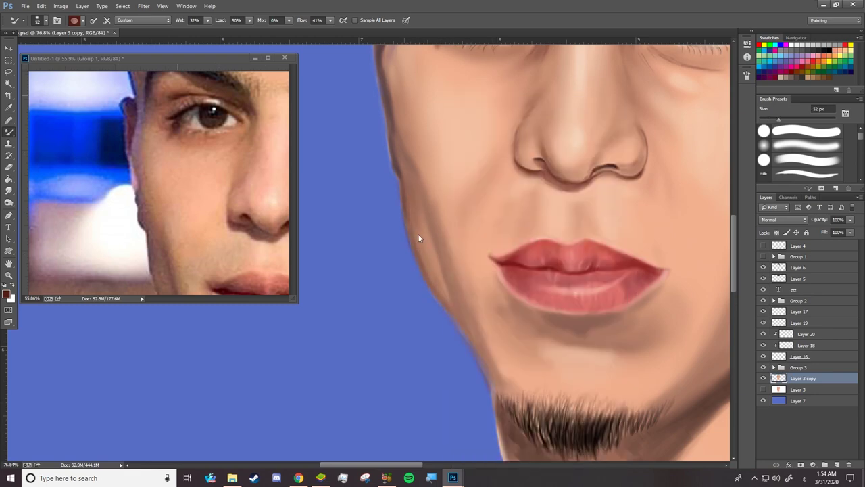
{"action": "key", "text": "z"}
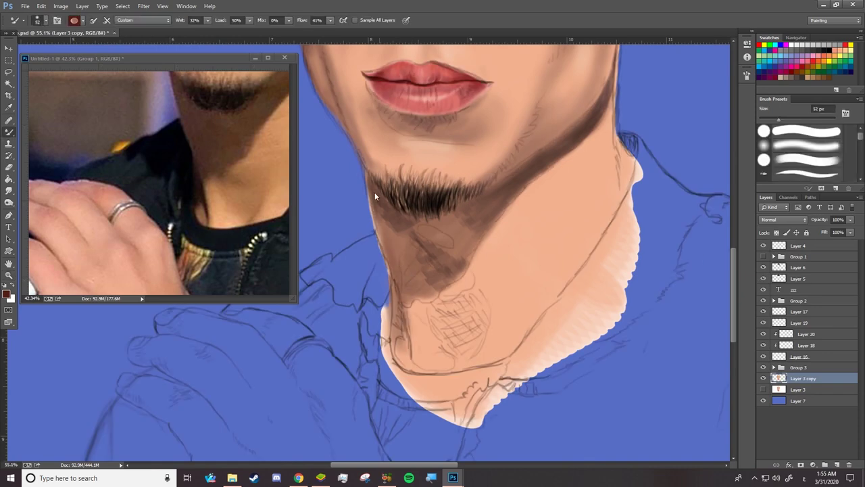
{"action": "right_click", "coordinate": [401, 215]}
{"action": "key", "text": "Escape"}
{"action": "left_click_drag", "start_coordinate": [403, 298], "coordinate": [411, 365]}
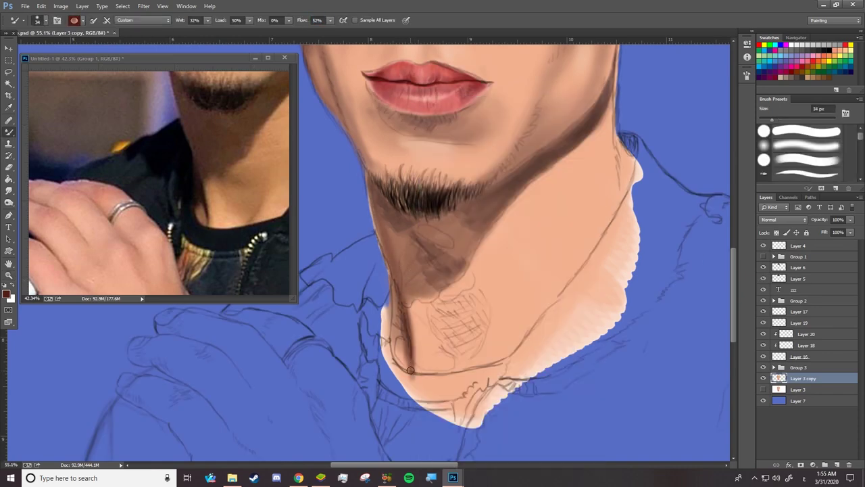
{"action": "mouse_move", "coordinate": [431, 274]}
{"action": "left_mouse_down"}
{"action": "mouse_move", "coordinate": [412, 253]}
{"action": "mouse_move", "coordinate": [458, 305]}
{"action": "mouse_move", "coordinate": [455, 353]}
{"action": "mouse_move", "coordinate": [473, 311]}
{"action": "mouse_move", "coordinate": [469, 236]}
{"action": "mouse_move", "coordinate": [455, 244]}
{"action": "left_mouse_up"}
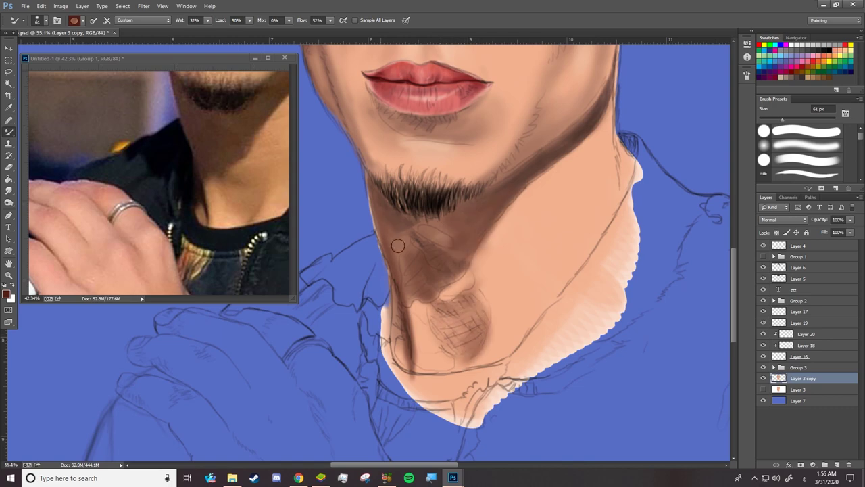
Step: Paint a dark stroke along the jaw edge and darken the neck edge
{"action": "scroll", "coordinate": [386, 183], "scroll_direction": "up", "scroll_amount": 4}
{"action": "right_click", "coordinate": [391, 183]}
{"action": "key", "text": "Escape"}
{"action": "left_click_drag", "start_coordinate": [390, 182], "coordinate": [400, 297]}
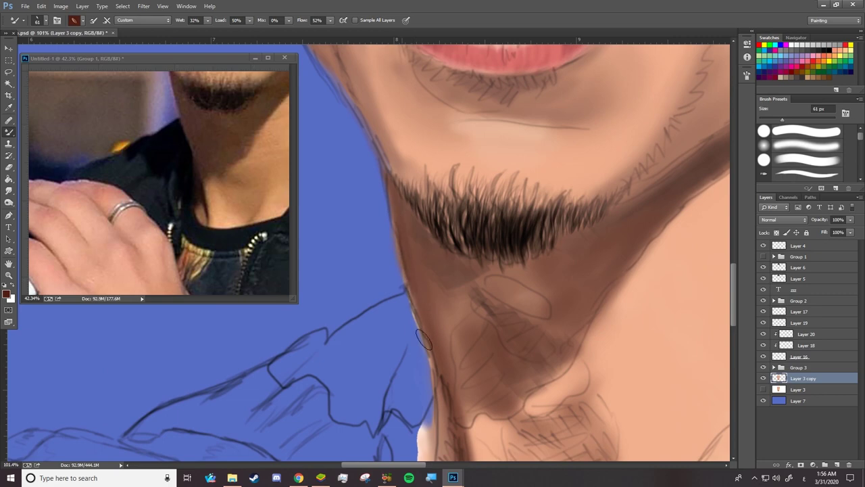
{"action": "key", "text": "e"}
{"action": "scroll", "coordinate": [410, 307], "scroll_direction": "down", "scroll_amount": 3}
{"action": "scroll", "coordinate": [158, 183], "scroll_direction": "down", "scroll_amount": 2}
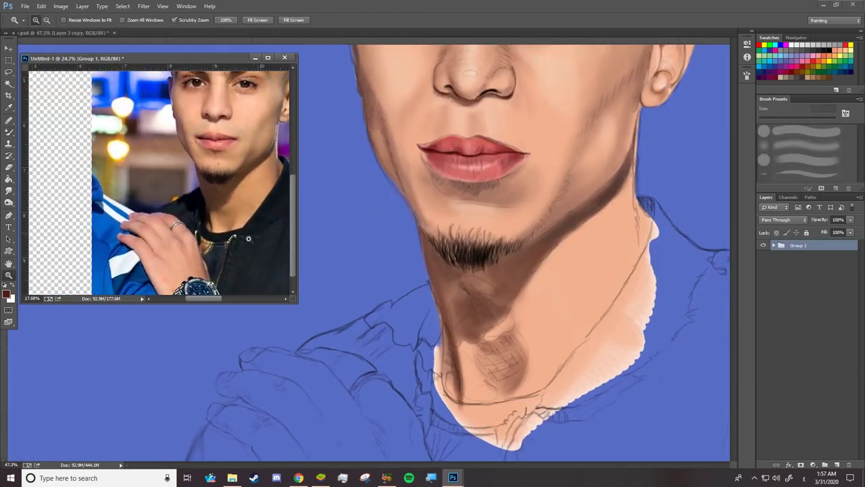
{"action": "scroll", "coordinate": [640, 295], "scroll_direction": "up", "scroll_amount": 3}
{"action": "key", "text": "b"}
{"action": "left_click_drag", "start_coordinate": [642, 169], "coordinate": [619, 301]}
Step: With a 142 px blending brush, blend darker shading across the right jaw
{"action": "right_click", "coordinate": [466, 385]}
{"action": "key", "text": "Escape"}
{"action": "left_click_drag", "start_coordinate": [608, 125], "coordinate": [618, 226]}
{"action": "left_click_drag", "start_coordinate": [642, 172], "coordinate": [588, 328]}
{"action": "scroll", "coordinate": [424, 311], "scroll_direction": "down", "scroll_amount": 3}
{"action": "mouse_move", "coordinate": [425, 308]}
{"action": "left_mouse_down"}
{"action": "mouse_move", "coordinate": [415, 247]}
{"action": "mouse_move", "coordinate": [541, 203]}
{"action": "left_mouse_up"}
{"action": "left_click_drag", "start_coordinate": [605, 115], "coordinate": [520, 237]}
Step: Add a dark line along the neck edge with a 29 px brush and hide Layer 4's sketch
{"action": "key", "text": "shift+b"}
{"action": "right_click", "coordinate": [348, 257]}
{"action": "key", "text": "Escape"}
{"action": "mouse_move", "coordinate": [358, 338]}
{"action": "left_mouse_down"}
{"action": "mouse_move", "coordinate": [340, 250]}
{"action": "mouse_move", "coordinate": [334, 281]}
{"action": "left_mouse_up"}
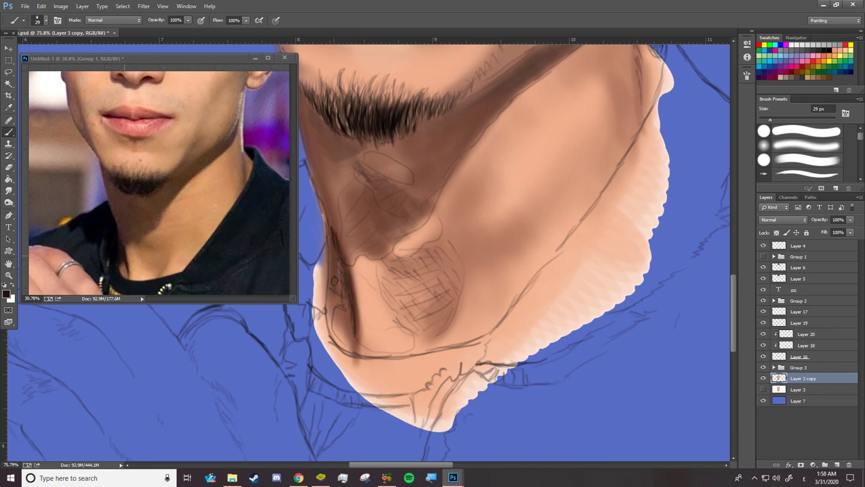
{"action": "left_click", "coordinate": [763, 245]}
Step: Return to the Mixer Brush and adjust its size and hardness
{"action": "key", "text": "shift+b"}
{"action": "scroll", "coordinate": [498, 282], "scroll_direction": "down", "scroll_amount": 3}
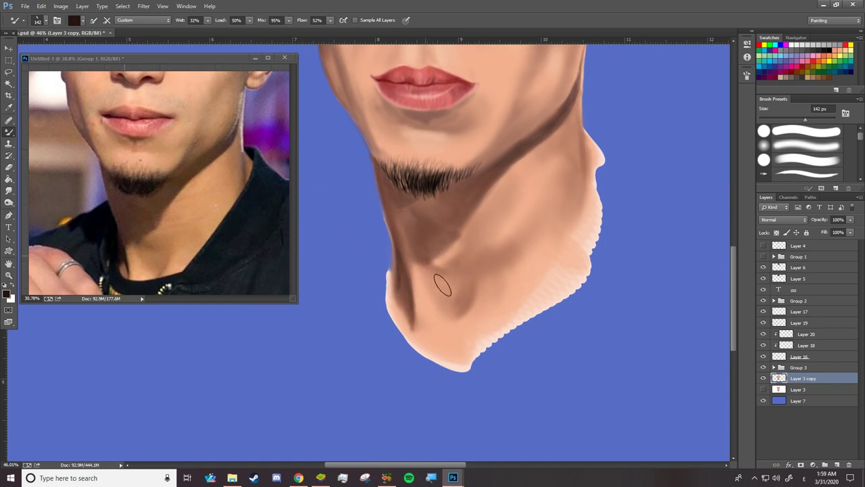
{"action": "right_click", "coordinate": [443, 203]}
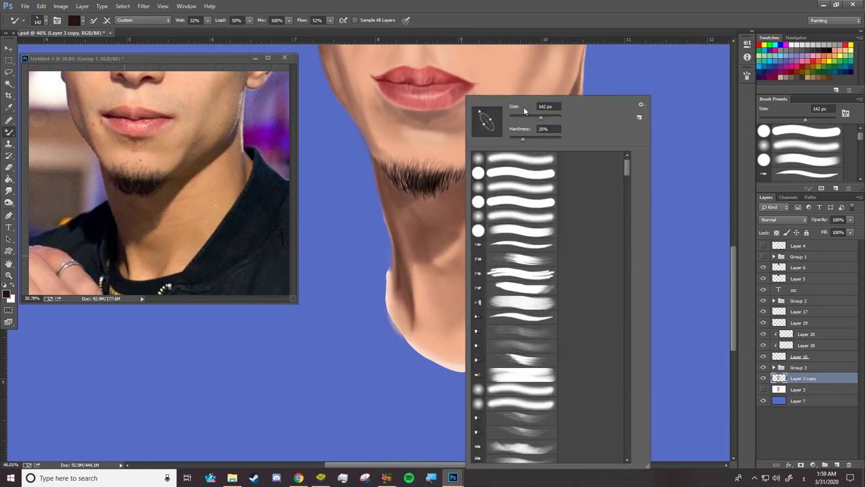
{"action": "key", "text": "Return"}
{"action": "right_click", "coordinate": [479, 233]}
{"action": "key", "text": "Return"}
{"action": "left_click", "coordinate": [75, 21]}
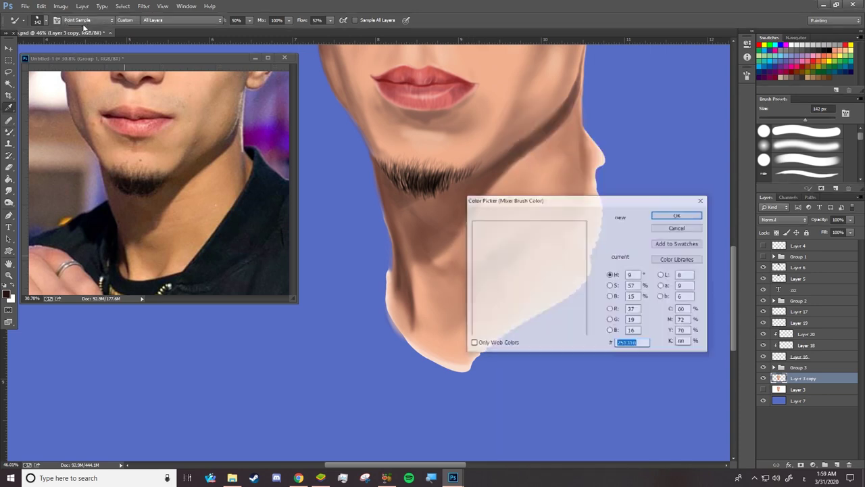
Step: Load a lightened skin tone sampled from the reference and set the Mixer Brush mix
{"action": "left_click", "coordinate": [207, 200]}
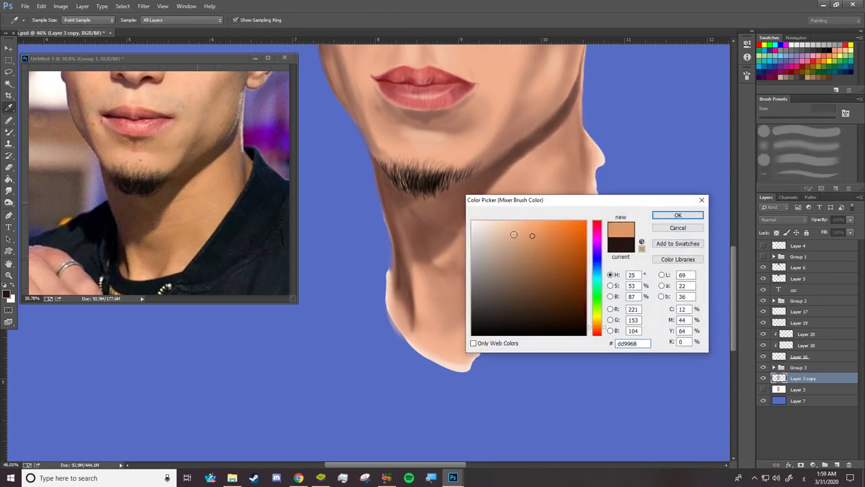
{"action": "left_click", "coordinate": [519, 228]}
{"action": "left_click", "coordinate": [677, 215]}
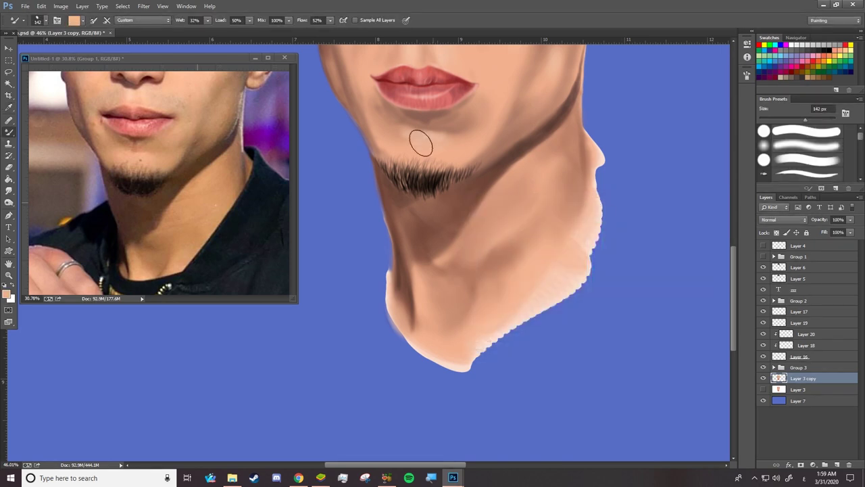
{"action": "type", "text": "20"}
{"action": "key", "text": "Return"}
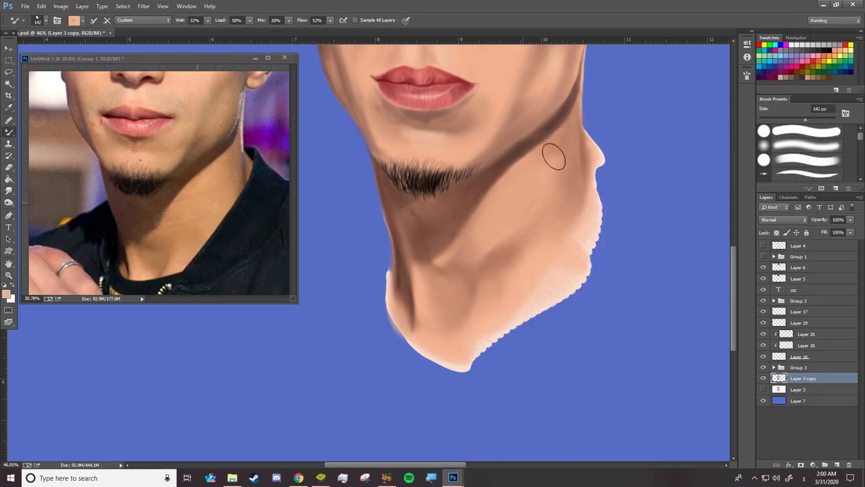
{"action": "key", "text": "alt+shift+0"}
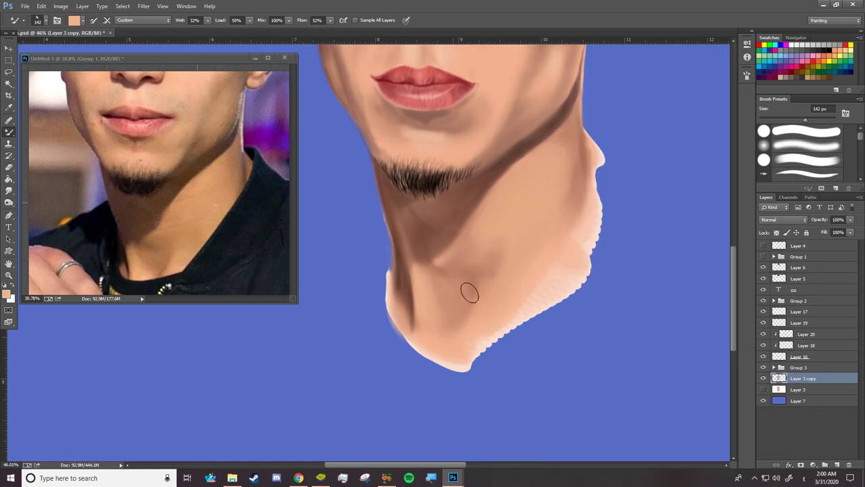
Step: Resize the blending brush from 59 px to 94 px for the neck
{"action": "right_click", "coordinate": [483, 274]}
{"action": "key", "text": "Return"}
{"action": "right_click", "coordinate": [435, 273]}
{"action": "type", "text": "94"}
{"action": "key", "text": "Return"}
Step: Switch to a 45 px Burn tool, hide Layer 4's sketch, and zoom out to the whole portrait
{"action": "key", "text": "o"}
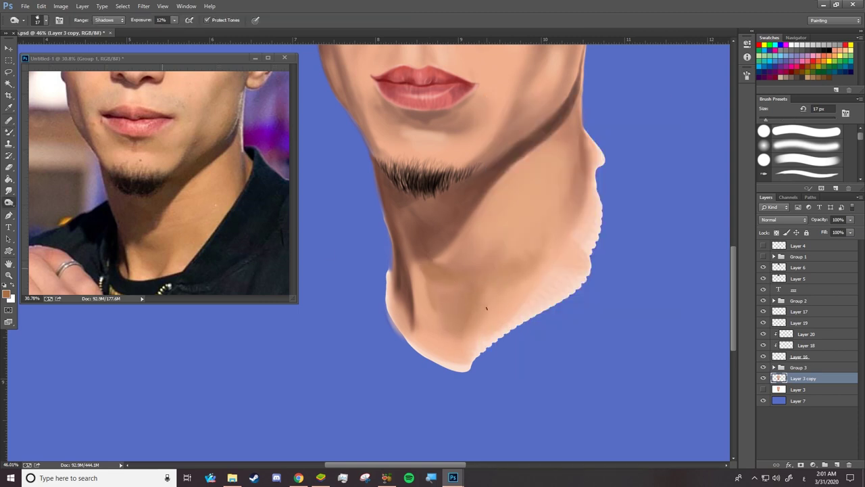
{"action": "right_click", "coordinate": [460, 323]}
{"action": "type", "text": "45"}
{"action": "key", "text": "Return"}
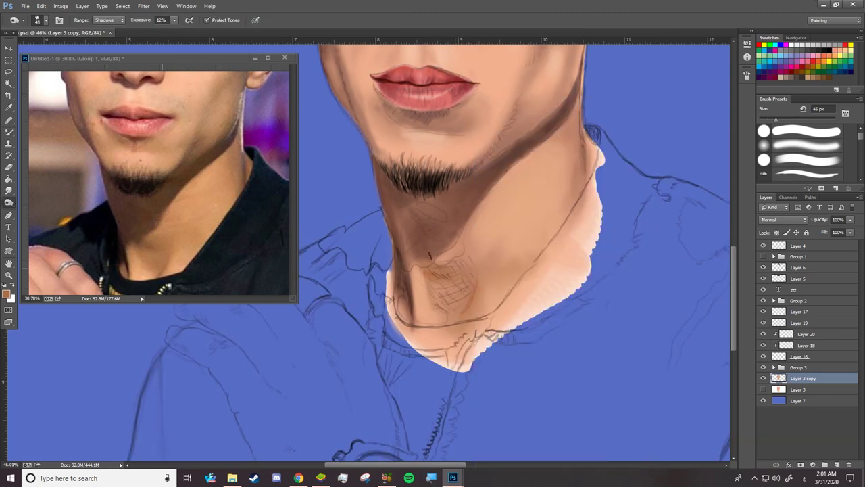
{"action": "left_click", "coordinate": [762, 248]}
{"action": "key", "text": "z"}
{"action": "mouse_move", "coordinate": [432, 293]}
{"action": "left_mouse_down"}
{"action": "mouse_move", "coordinate": [402, 230]}
{"action": "mouse_move", "coordinate": [473, 231]}
{"action": "left_mouse_up"}
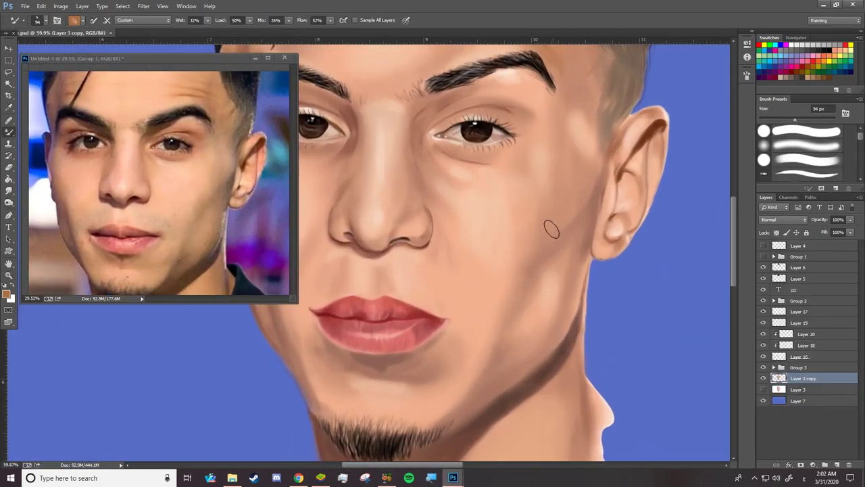
Step: Burn in the jaw and neck shadows with a 99 px Burn brush
{"action": "key", "text": "o"}
{"action": "right_click", "coordinate": [555, 98]}
{"action": "left_click_drag", "start_coordinate": [571, 120], "coordinate": [579, 120]}
{"action": "key", "text": "Return"}
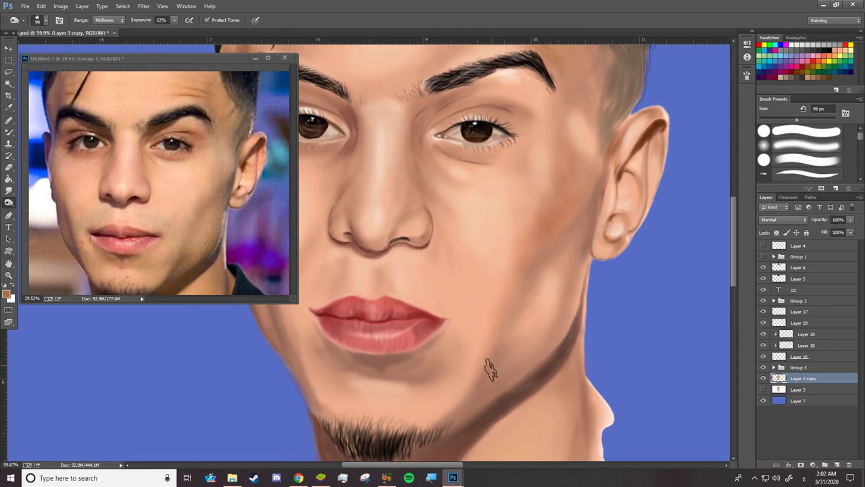
Step: Pick the paint-blending brush and size it between 188 px and 97 px
{"action": "key", "text": "b"}
{"action": "right_click", "coordinate": [527, 228]}
{"action": "double_click", "coordinate": [553, 167]}
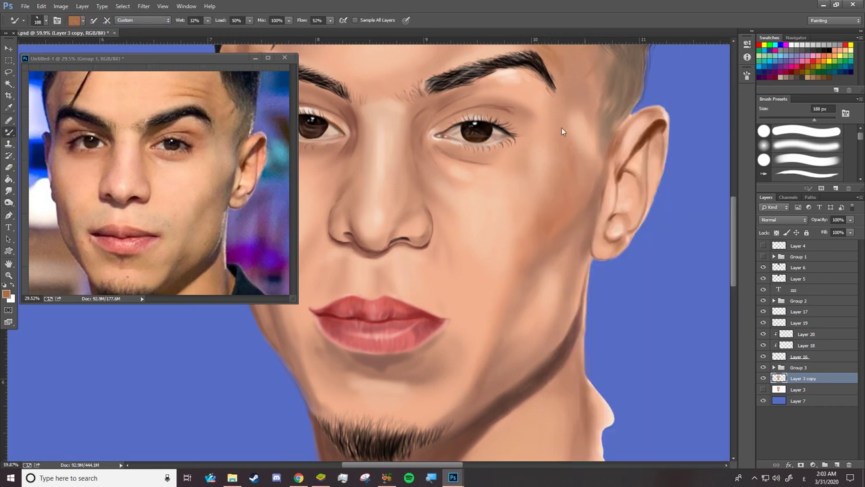
{"action": "scroll", "coordinate": [481, 297], "scroll_direction": "down", "scroll_amount": 5}
{"action": "scroll", "coordinate": [406, 169], "scroll_direction": "up", "scroll_amount": 5}
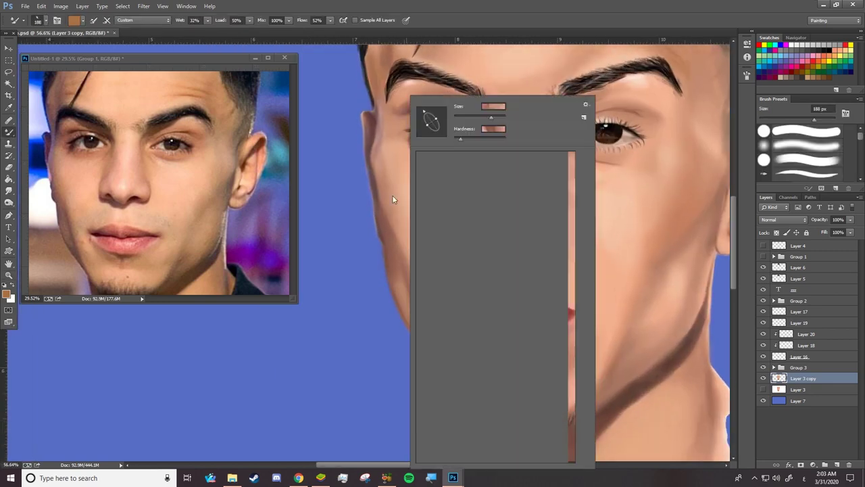
{"action": "right_click", "coordinate": [411, 98]}
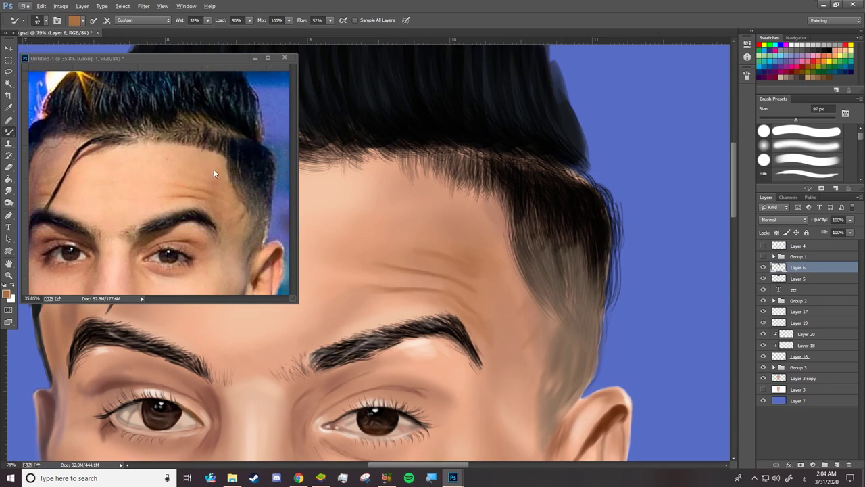
Step: Set up a plain 52 px painting brush for the hair
{"action": "key", "text": "Escape"}
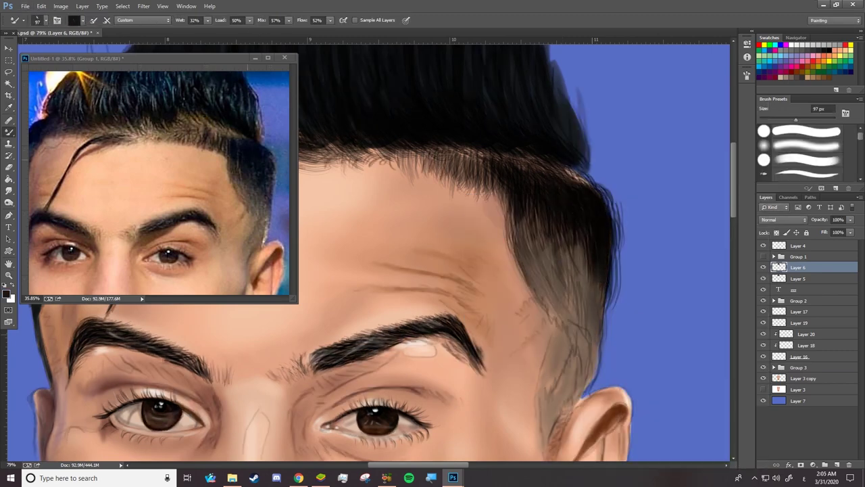
{"action": "key", "text": "shift+b"}
{"action": "right_click", "coordinate": [583, 269]}
{"action": "key", "text": "Escape"}
{"action": "right_click", "coordinate": [602, 292]}
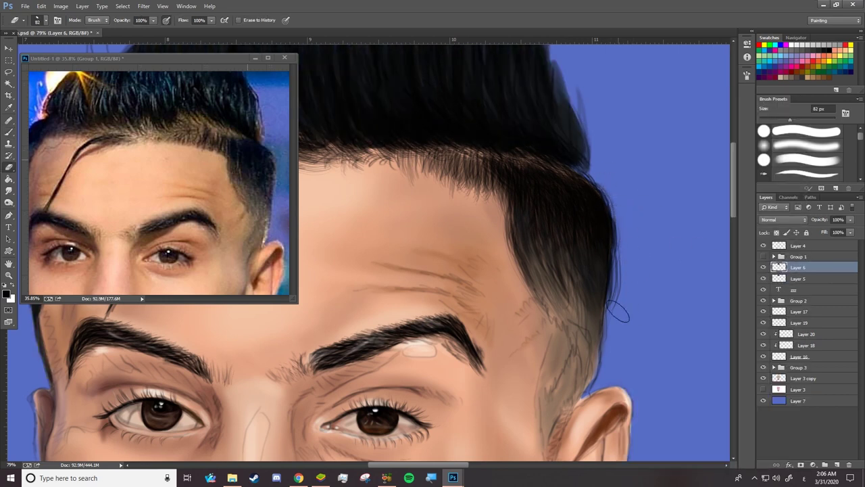
{"action": "key", "text": "b"}
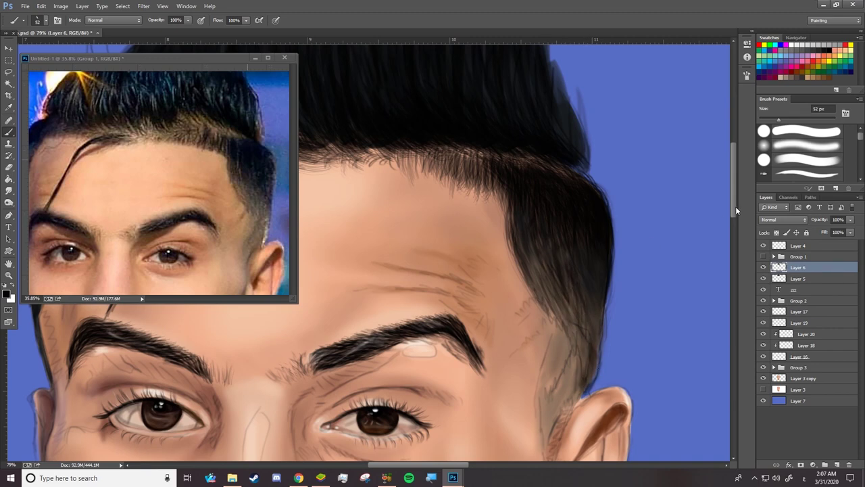
{"action": "scroll", "coordinate": [561, 318], "scroll_direction": "down", "scroll_amount": 3}
Step: Paint dark hair strokes along the sideburn and temple above the ear
{"action": "left_click_drag", "start_coordinate": [549, 308], "coordinate": [575, 250]}
{"action": "left_click_drag", "start_coordinate": [554, 325], "coordinate": [581, 281]}
{"action": "mouse_move", "coordinate": [548, 223]}
{"action": "left_mouse_down"}
{"action": "mouse_move", "coordinate": [574, 199]}
{"action": "mouse_move", "coordinate": [601, 196]}
{"action": "left_mouse_up"}
{"action": "left_click_drag", "start_coordinate": [593, 267], "coordinate": [598, 193]}
{"action": "left_click_drag", "start_coordinate": [534, 203], "coordinate": [565, 138]}
{"action": "left_click_drag", "start_coordinate": [568, 213], "coordinate": [544, 309]}
Step: Soften the temple hair edge with the Eraser at 55% opacity
{"action": "key", "text": "e"}
{"action": "right_click", "coordinate": [568, 102]}
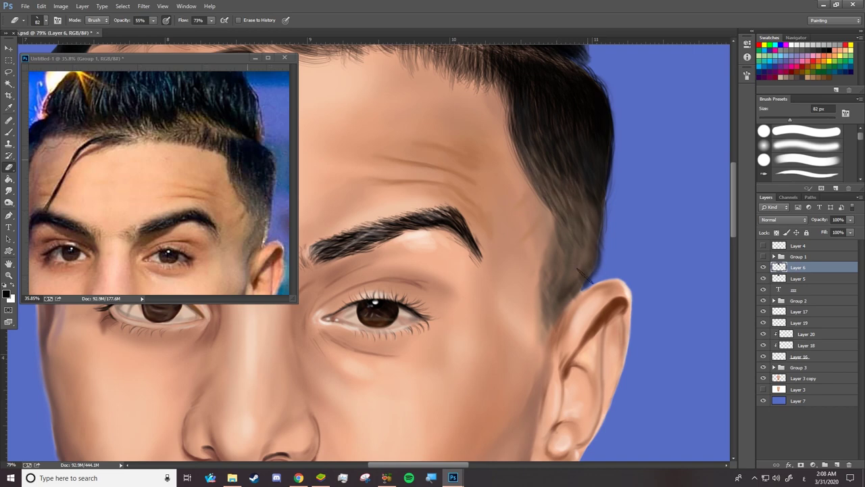
{"action": "mouse_move", "coordinate": [524, 139]}
{"action": "left_mouse_down"}
{"action": "mouse_move", "coordinate": [566, 163]}
{"action": "mouse_move", "coordinate": [592, 197]}
{"action": "left_mouse_up"}
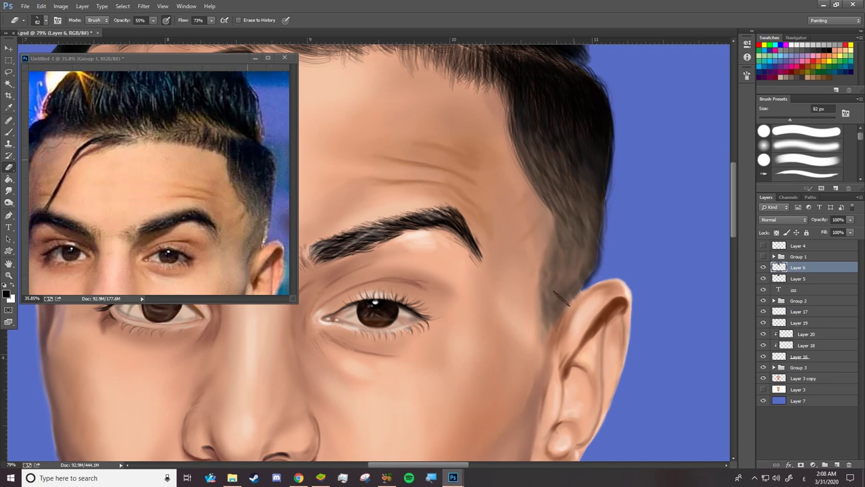
Step: Add fine dark strands along the hairline
{"action": "key", "text": "b"}
{"action": "scroll", "coordinate": [581, 263], "scroll_direction": "down", "scroll_amount": 3}
{"action": "scroll", "coordinate": [499, 255], "scroll_direction": "up", "scroll_amount": 3}
{"action": "mouse_move", "coordinate": [476, 268]}
{"action": "left_mouse_down"}
{"action": "mouse_move", "coordinate": [443, 244]}
{"action": "mouse_move", "coordinate": [413, 241]}
{"action": "mouse_move", "coordinate": [538, 287]}
{"action": "left_mouse_up"}
{"action": "left_click_drag", "start_coordinate": [390, 257], "coordinate": [394, 244]}
{"action": "left_click", "coordinate": [8, 293]}
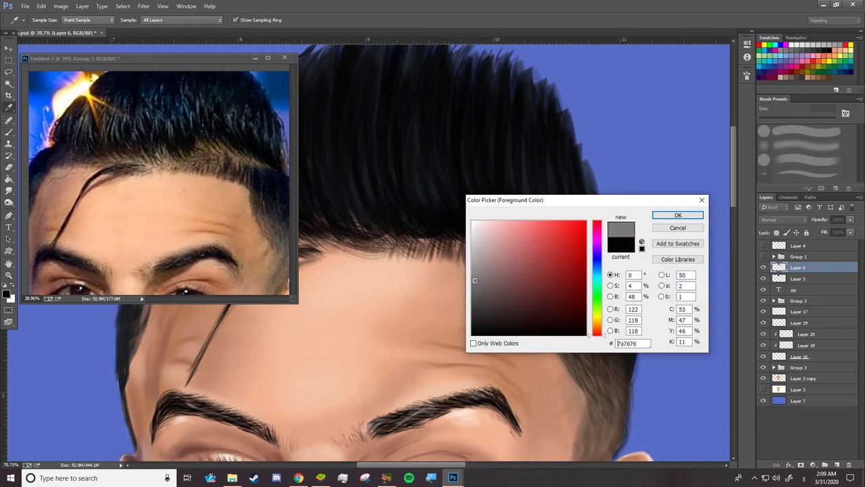
Step: Choose a grey foreground colour for highlights and set the brush to 45 px
{"action": "left_click", "coordinate": [678, 215]}
{"action": "left_click", "coordinate": [837, 465]}
{"action": "right_click", "coordinate": [438, 99]}
{"action": "left_click_drag", "start_coordinate": [462, 113], "coordinate": [457, 113]}
{"action": "key", "text": "Return"}
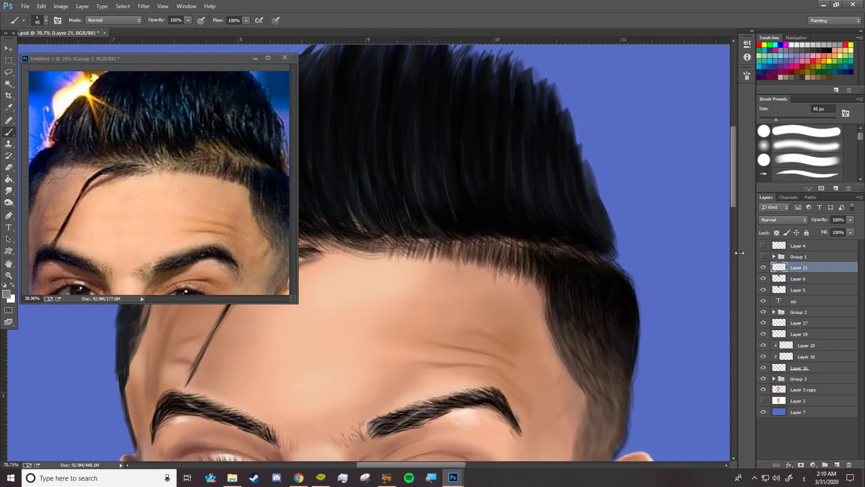
Step: Show the Layer 4 sketch and select Layer 21 for painting
{"action": "left_click", "coordinate": [763, 246]}
{"action": "left_click", "coordinate": [798, 246]}
{"action": "scroll", "coordinate": [782, 220], "scroll_direction": "down", "scroll_amount": 5}
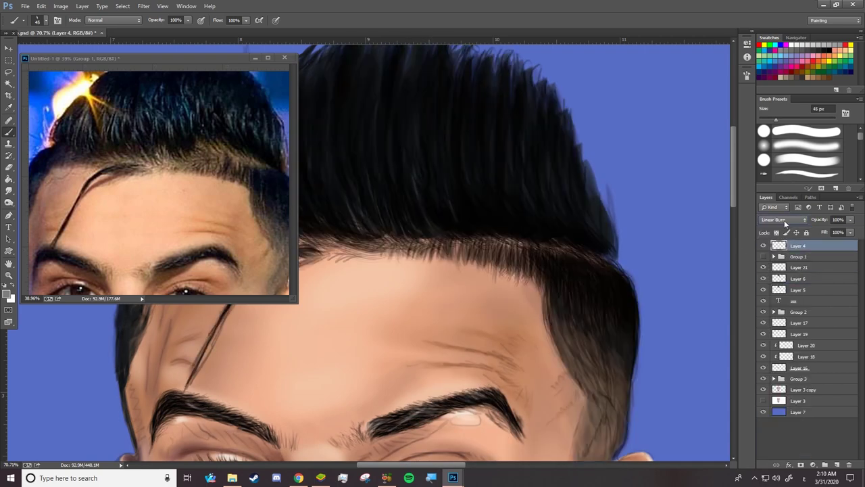
{"action": "scroll", "coordinate": [783, 220], "scroll_direction": "down", "scroll_amount": 4}
{"action": "scroll", "coordinate": [783, 220], "scroll_direction": "down", "scroll_amount": 4}
{"action": "scroll", "coordinate": [783, 221], "scroll_direction": "down", "scroll_amount": 4}
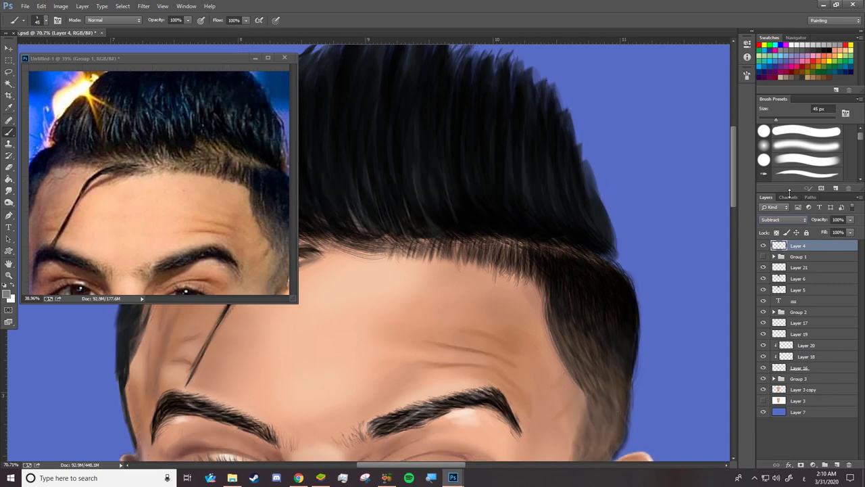
{"action": "scroll", "coordinate": [782, 220], "scroll_direction": "down", "scroll_amount": 5}
{"action": "left_click", "coordinate": [798, 267]}
Step: Paint light grey strands across the quiff on Layer 21
{"action": "mouse_move", "coordinate": [365, 233]}
{"action": "left_mouse_down"}
{"action": "mouse_move", "coordinate": [352, 206]}
{"action": "mouse_move", "coordinate": [371, 129]}
{"action": "left_mouse_up"}
{"action": "left_click_drag", "start_coordinate": [420, 182], "coordinate": [433, 98]}
{"action": "left_click_drag", "start_coordinate": [459, 169], "coordinate": [470, 104]}
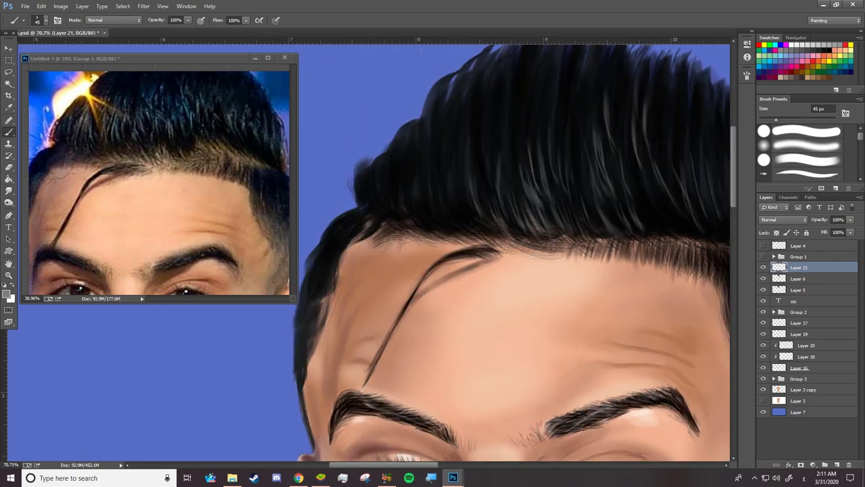
{"action": "right_click", "coordinate": [399, 102]}
{"action": "key", "text": "Escape"}
{"action": "left_click", "coordinate": [225, 302]}
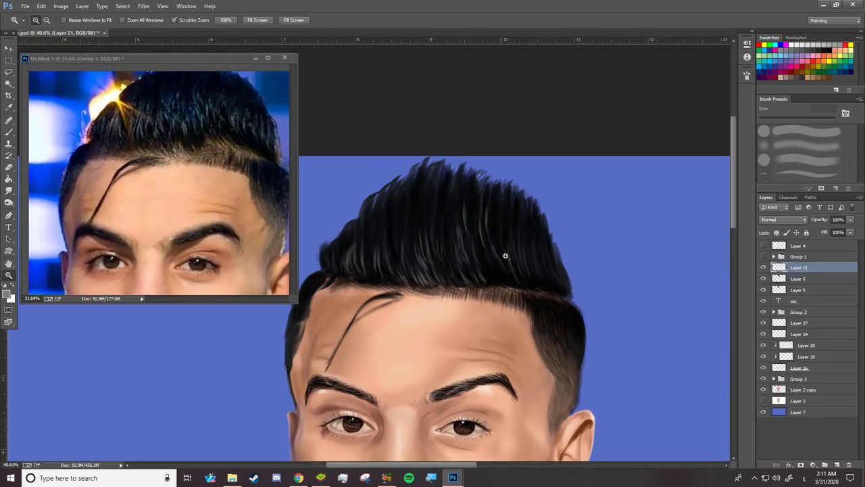
Step: Paint more bright highlight strands and set the brush mode to Color Dodge
{"action": "right_click", "coordinate": [530, 138]}
{"action": "key", "text": "Escape"}
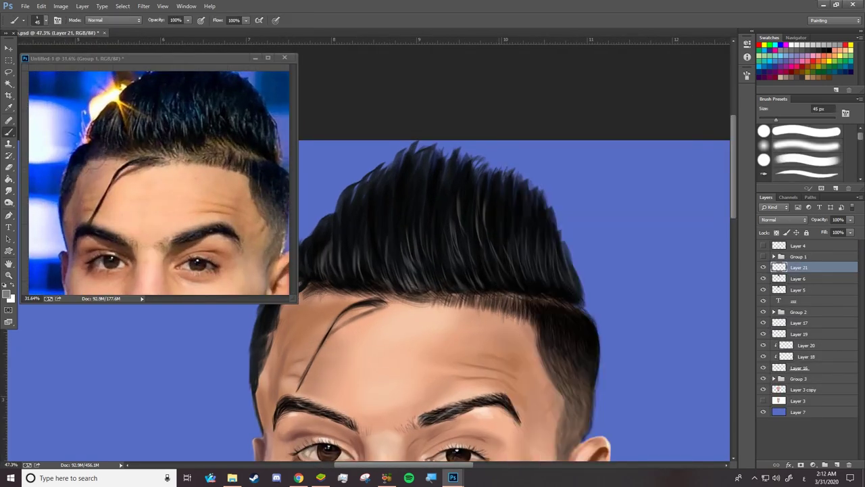
{"action": "left_click_drag", "start_coordinate": [420, 247], "coordinate": [413, 197]}
{"action": "left_click_drag", "start_coordinate": [393, 244], "coordinate": [385, 215]}
{"action": "left_click", "coordinate": [113, 20]}
{"action": "left_click", "coordinate": [111, 125]}
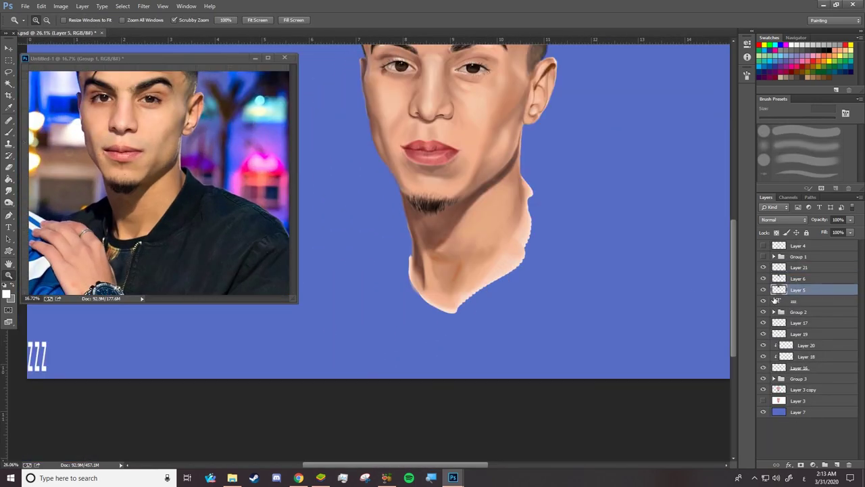
Step: Group Layers 21, 6 and 5, show the Layer 4 sketch, and add a new jacket layer
{"action": "key", "text": "ctrl+g"}
{"action": "left_click", "coordinate": [764, 245]}
{"action": "left_click", "coordinate": [810, 267]}
{"action": "key", "text": "ctrl+shift+alt+n"}
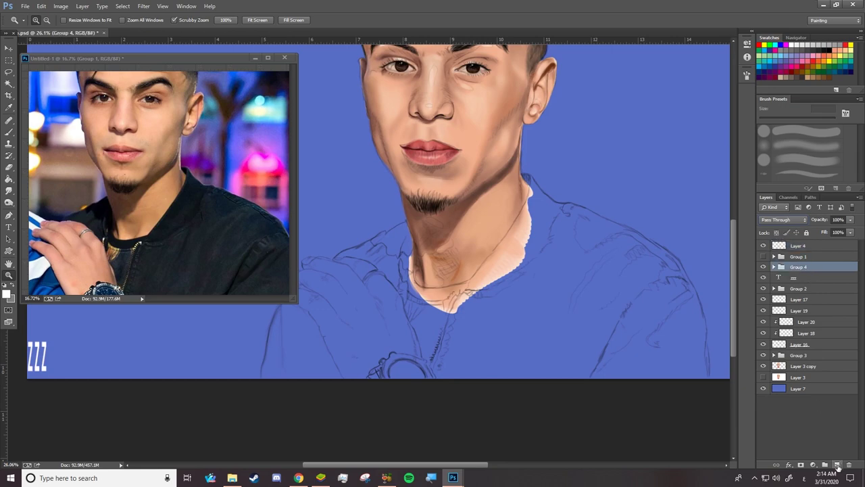
{"action": "left_click_drag", "start_coordinate": [473, 257], "coordinate": [530, 260]}
Step: Set the brush flow to follow pen pressure
{"action": "right_click", "coordinate": [482, 111]}
{"action": "left_click", "coordinate": [115, 19]}
{"action": "key", "text": "F5"}
{"action": "left_click", "coordinate": [689, 100]}
{"action": "key", "text": "F5"}
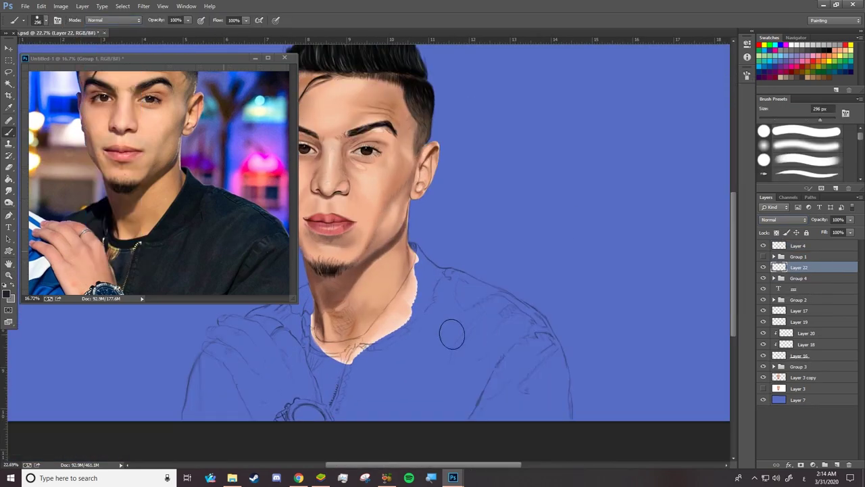
Step: Paint the dark jacket over the shirt area and across the shoulder
{"action": "left_click_drag", "start_coordinate": [379, 338], "coordinate": [520, 378]}
{"action": "mouse_move", "coordinate": [351, 392]}
{"action": "left_mouse_down"}
{"action": "mouse_move", "coordinate": [514, 290]}
{"action": "mouse_move", "coordinate": [480, 334]}
{"action": "left_mouse_up"}
{"action": "left_click_drag", "start_coordinate": [351, 365], "coordinate": [284, 392]}
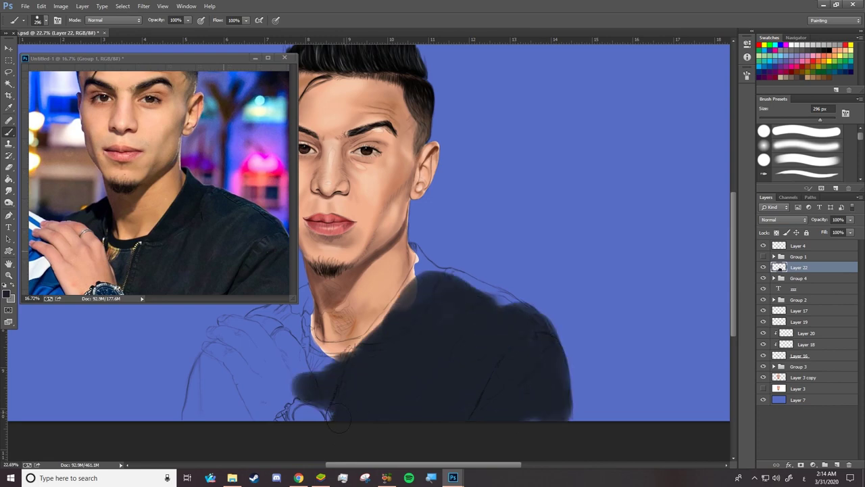
{"action": "left_click_drag", "start_coordinate": [298, 338], "coordinate": [196, 392]}
{"action": "left_click_drag", "start_coordinate": [466, 284], "coordinate": [527, 298]}
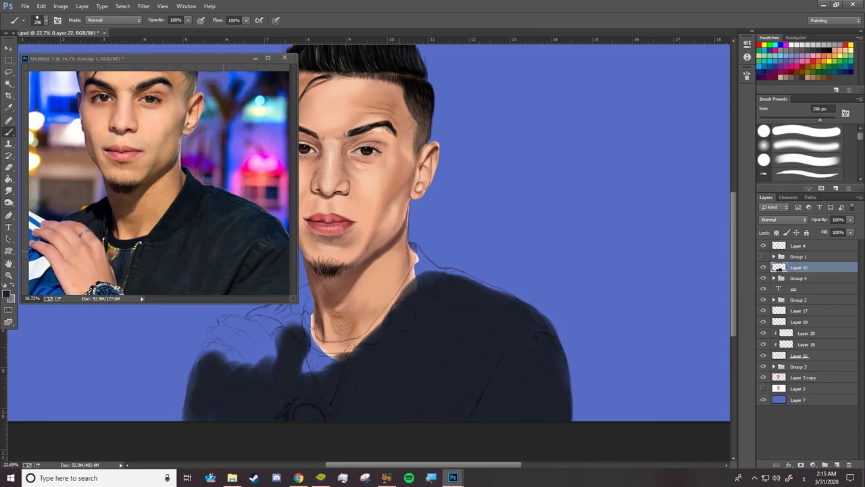
{"action": "left_click_drag", "start_coordinate": [420, 277], "coordinate": [399, 304]}
{"action": "scroll", "coordinate": [418, 309], "scroll_direction": "up", "scroll_amount": 3}
Step: With a 125 px brush, darken the shoulder, its top edge and the collar
{"action": "right_click", "coordinate": [469, 94]}
{"action": "left_click_drag", "start_coordinate": [499, 115], "coordinate": [489, 115]}
{"action": "mouse_move", "coordinate": [406, 210]}
{"action": "left_mouse_down"}
{"action": "mouse_move", "coordinate": [486, 257]}
{"action": "mouse_move", "coordinate": [540, 270]}
{"action": "left_mouse_up"}
{"action": "left_click_drag", "start_coordinate": [284, 440], "coordinate": [385, 302]}
{"action": "left_click_drag", "start_coordinate": [528, 262], "coordinate": [669, 325]}
{"action": "left_click_drag", "start_coordinate": [252, 453], "coordinate": [439, 311]}
{"action": "left_click_drag", "start_coordinate": [473, 271], "coordinate": [419, 345]}
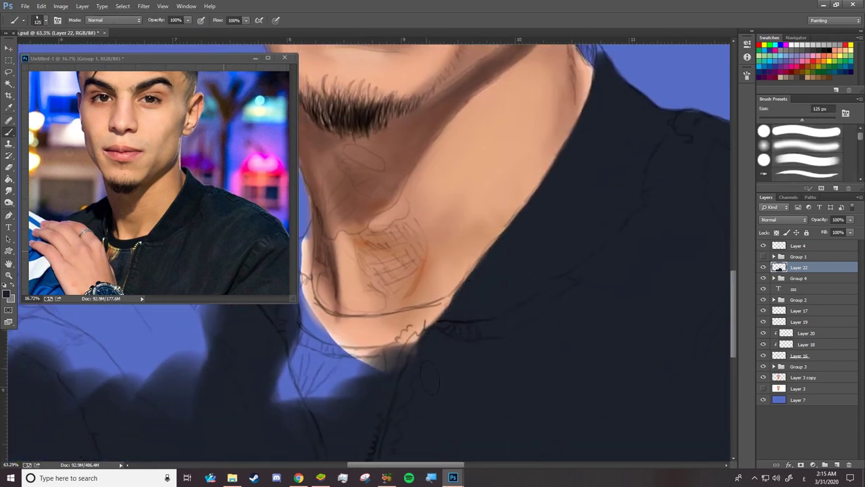
{"action": "left_click_drag", "start_coordinate": [446, 308], "coordinate": [399, 358]}
Step: Paint dark jacket on the collar and arm, deepening the shoulder shadow
{"action": "left_click_drag", "start_coordinate": [423, 466], "coordinate": [396, 467]}
{"action": "left_click_drag", "start_coordinate": [452, 406], "coordinate": [452, 358]}
{"action": "left_click_drag", "start_coordinate": [460, 304], "coordinate": [439, 210]}
{"action": "left_click_drag", "start_coordinate": [474, 277], "coordinate": [426, 182]}
{"action": "mouse_move", "coordinate": [466, 162]}
{"action": "left_mouse_down"}
{"action": "mouse_move", "coordinate": [324, 223]}
{"action": "mouse_move", "coordinate": [359, 216]}
{"action": "left_mouse_up"}
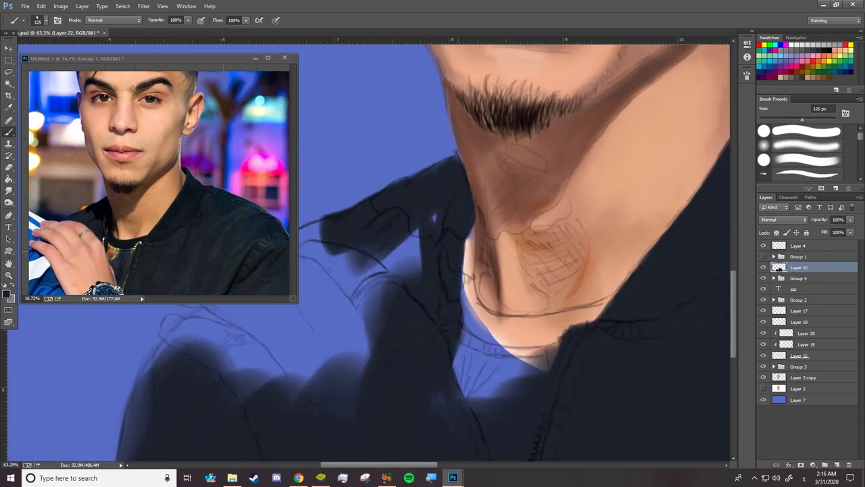
{"action": "left_click_drag", "start_coordinate": [419, 230], "coordinate": [359, 321]}
{"action": "left_click_drag", "start_coordinate": [57, 247], "coordinate": [108, 247]}
{"action": "left_click_drag", "start_coordinate": [366, 249], "coordinate": [341, 283]}
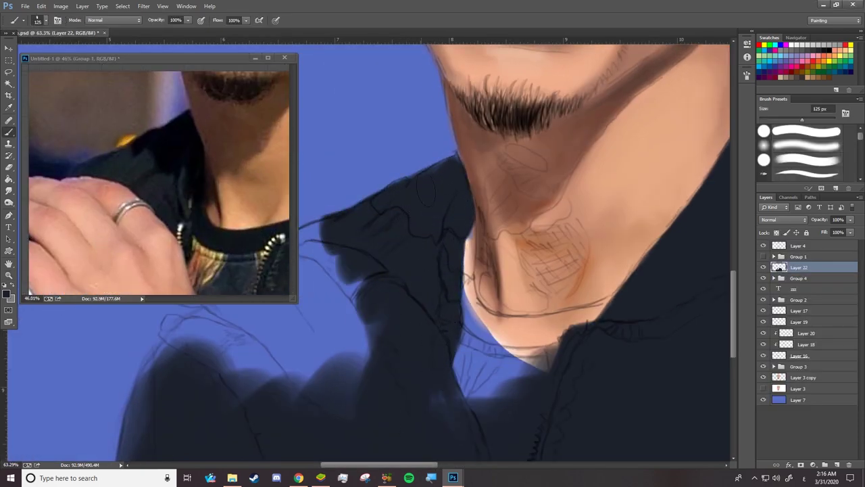
Step: Paint the dark sleeve along the arm
{"action": "left_click_drag", "start_coordinate": [379, 465], "coordinate": [348, 465]}
{"action": "left_click_drag", "start_coordinate": [521, 227], "coordinate": [386, 341]}
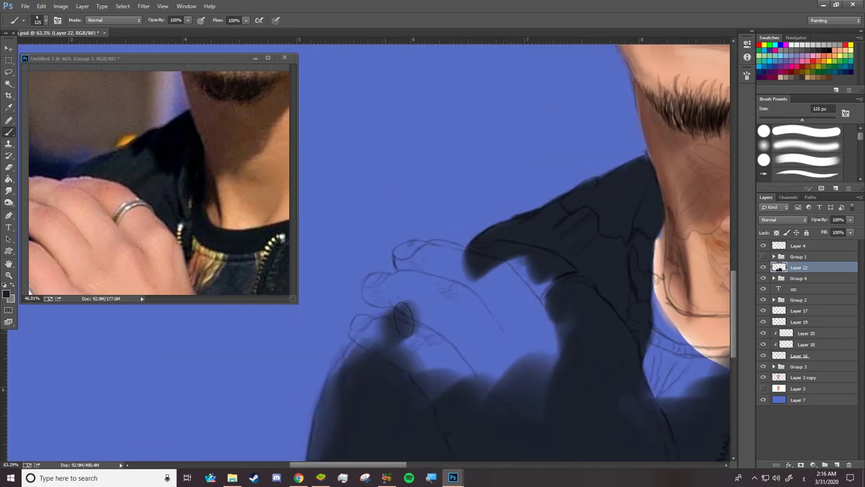
{"action": "left_click_drag", "start_coordinate": [412, 304], "coordinate": [318, 453]}
{"action": "mouse_move", "coordinate": [358, 344]}
{"action": "left_mouse_down"}
{"action": "mouse_move", "coordinate": [506, 282]}
{"action": "mouse_move", "coordinate": [431, 375]}
{"action": "mouse_move", "coordinate": [503, 225]}
{"action": "left_mouse_up"}
{"action": "scroll", "coordinate": [502, 290], "scroll_direction": "down", "scroll_amount": 3}
{"action": "scroll", "coordinate": [545, 280], "scroll_direction": "up", "scroll_amount": 2}
{"action": "scroll", "coordinate": [582, 135], "scroll_direction": "down", "scroll_amount": 2}
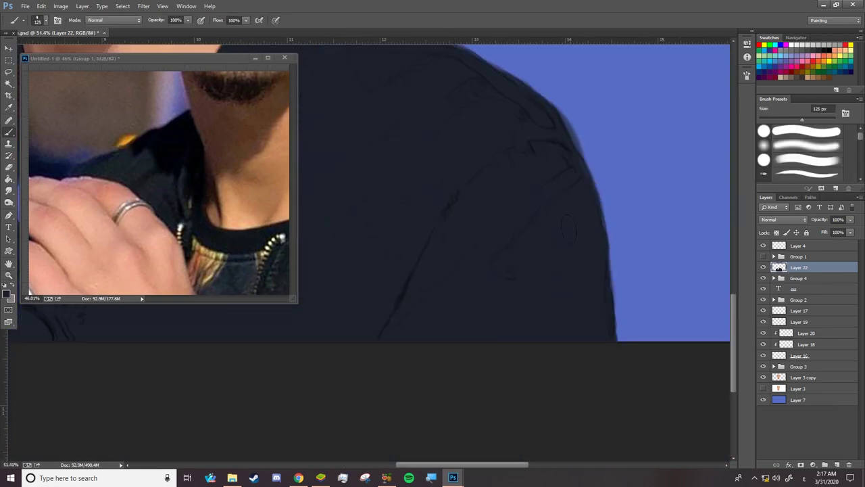
Step: Darken the shoulder edge beside the neck, then add a new layer for the collar
{"action": "right_click", "coordinate": [586, 134]}
{"action": "key", "text": "Escape"}
{"action": "key", "text": "z"}
{"action": "left_click", "coordinate": [320, 349], "text": "alt"}
{"action": "left_click_drag", "start_coordinate": [320, 349], "coordinate": [405, 349]}
{"action": "key", "text": "b"}
{"action": "mouse_move", "coordinate": [513, 112]}
{"action": "left_mouse_down"}
{"action": "mouse_move", "coordinate": [561, 152]}
{"action": "mouse_move", "coordinate": [541, 149]}
{"action": "left_mouse_up"}
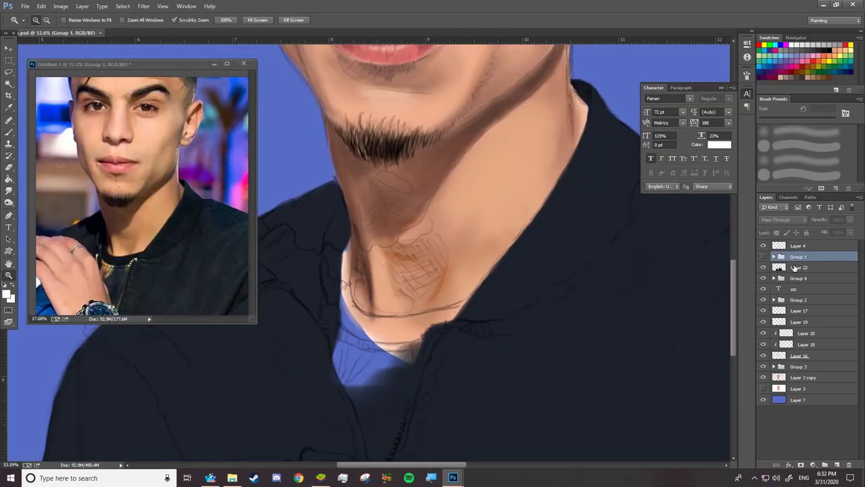
{"action": "left_click", "coordinate": [798, 268]}
{"action": "left_click_drag", "start_coordinate": [135, 202], "coordinate": [176, 202]}
Step: Paint the dark collar line at the neck base using a 55 px pressure-transfer brush
{"action": "key", "text": "ctrl+shift+alt+n"}
{"action": "key", "text": "b"}
{"action": "key", "text": "x"}
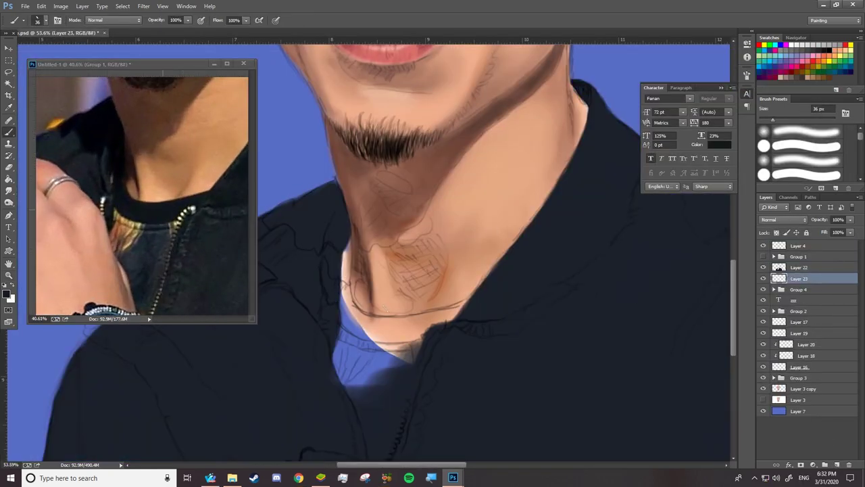
{"action": "right_click", "coordinate": [418, 338]}
{"action": "right_click", "coordinate": [412, 329]}
{"action": "key", "text": "Return"}
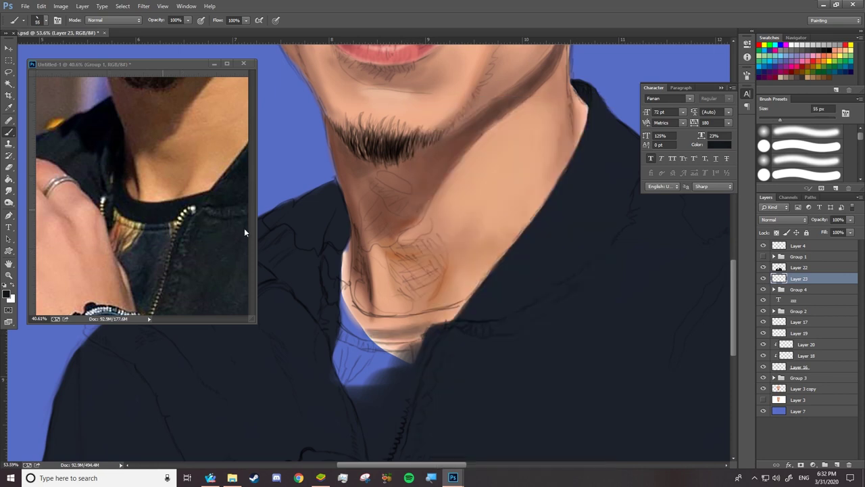
{"action": "key", "text": "F5"}
{"action": "left_click", "coordinate": [595, 147]}
{"action": "mouse_move", "coordinate": [375, 319]}
{"action": "left_mouse_down"}
{"action": "mouse_move", "coordinate": [467, 312]}
{"action": "mouse_move", "coordinate": [411, 323]}
{"action": "left_mouse_up"}
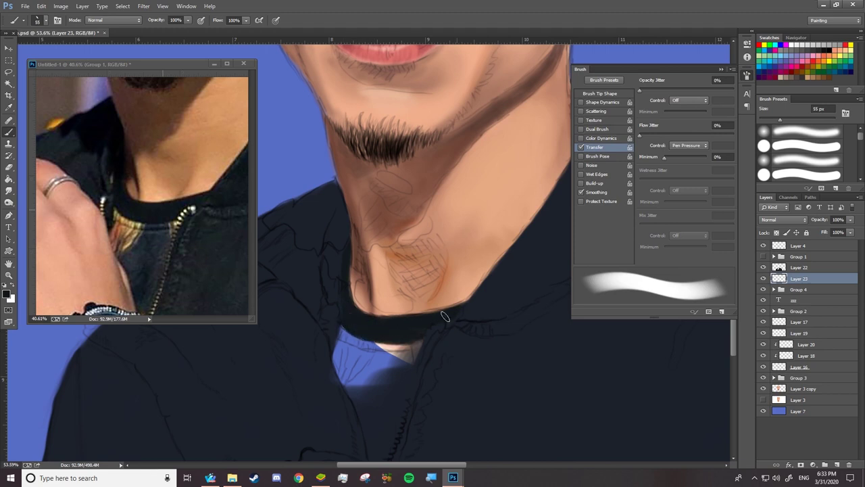
Step: On a new layer, paint dark strokes under the collar and zipper strokes along the shirt
{"action": "left_click", "coordinate": [837, 465]}
{"action": "mouse_move", "coordinate": [342, 331]}
{"action": "left_mouse_down"}
{"action": "mouse_move", "coordinate": [406, 352]}
{"action": "mouse_move", "coordinate": [422, 368]}
{"action": "mouse_move", "coordinate": [399, 389]}
{"action": "left_mouse_up"}
{"action": "left_click", "coordinate": [763, 267]}
{"action": "left_click_drag", "start_coordinate": [432, 335], "coordinate": [379, 440]}
{"action": "right_click", "coordinate": [365, 433]}
{"action": "key", "text": "Escape"}
{"action": "mouse_move", "coordinate": [405, 368]}
{"action": "left_mouse_down"}
{"action": "mouse_move", "coordinate": [385, 432]}
{"action": "mouse_move", "coordinate": [424, 324]}
{"action": "left_mouse_up"}
{"action": "left_click_drag", "start_coordinate": [412, 291], "coordinate": [402, 348]}
Step: Paint the tan print beneath the collar, then sample a dark colour and resize the brush to 19 px
{"action": "mouse_move", "coordinate": [365, 206]}
{"action": "left_mouse_down"}
{"action": "mouse_move", "coordinate": [406, 246]}
{"action": "mouse_move", "coordinate": [398, 254]}
{"action": "mouse_move", "coordinate": [405, 229]}
{"action": "mouse_move", "coordinate": [361, 245]}
{"action": "left_mouse_up"}
{"action": "left_click", "coordinate": [144, 284], "text": "alt"}
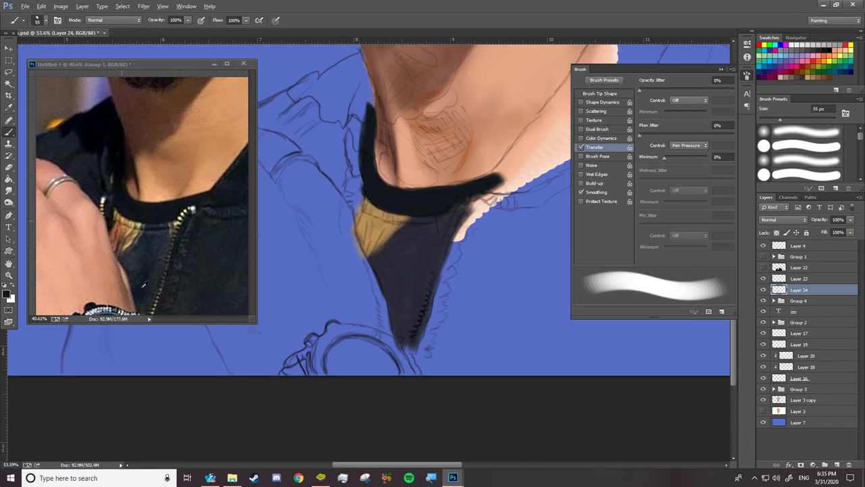
{"action": "right_click", "coordinate": [424, 286]}
{"action": "double_click", "coordinate": [436, 244]}
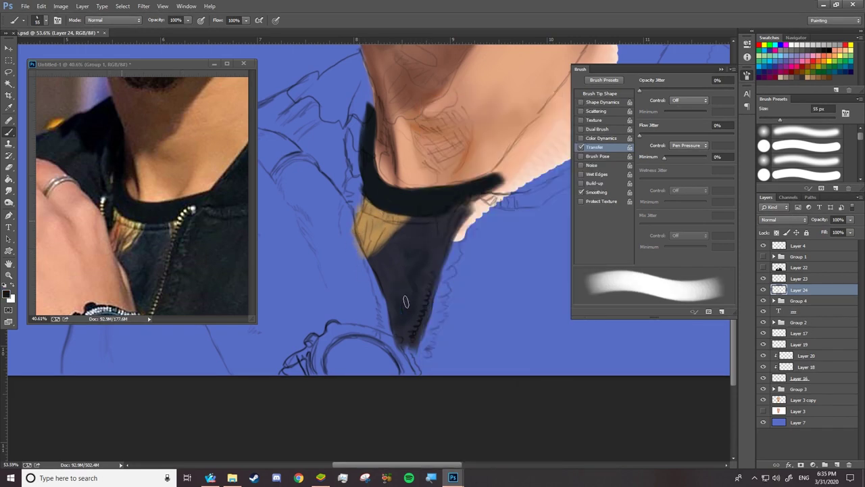
{"action": "right_click", "coordinate": [404, 249]}
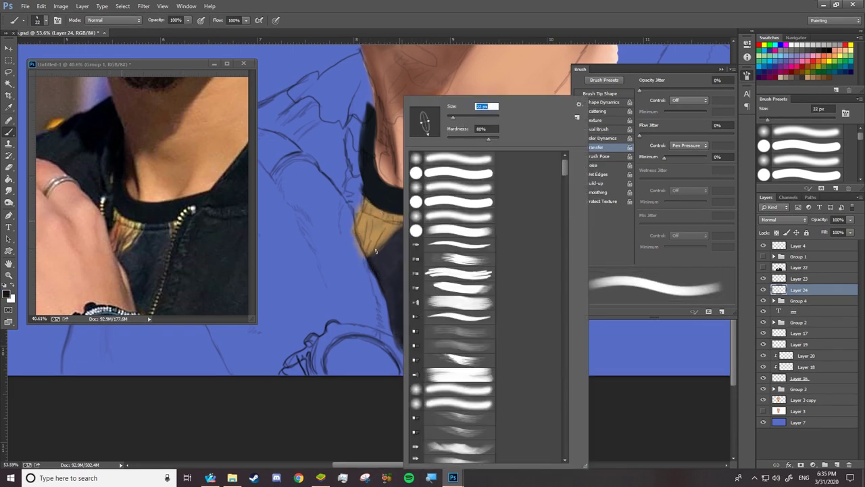
{"action": "double_click", "coordinate": [436, 244]}
{"action": "right_click", "coordinate": [395, 218]}
{"action": "double_click", "coordinate": [436, 244]}
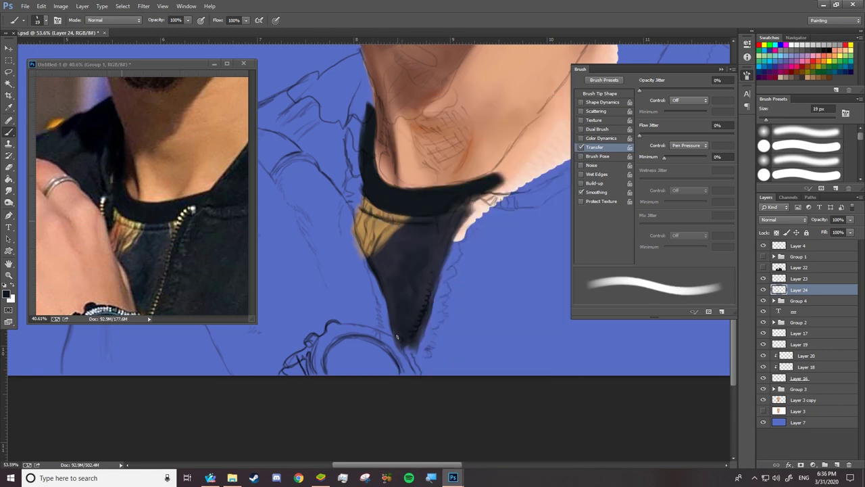
Step: Show and select jacket Layer 22, and set the eraser to 142 px
{"action": "left_click", "coordinate": [763, 268]}
{"action": "left_click", "coordinate": [799, 268]}
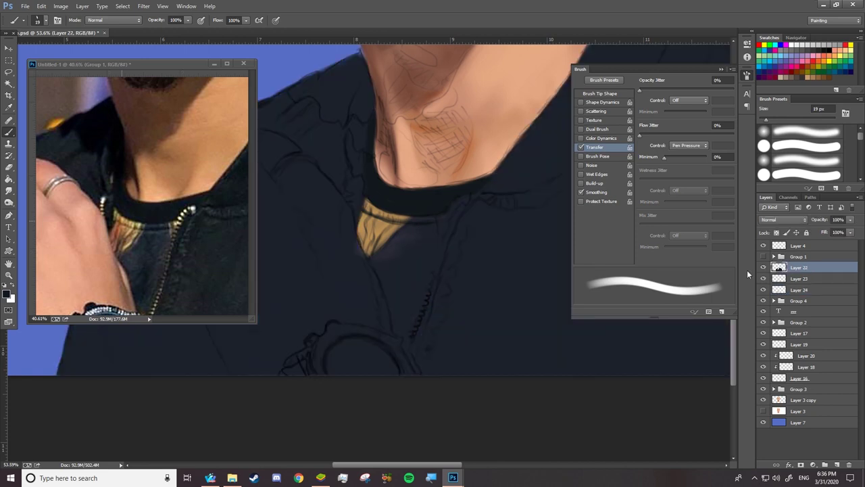
{"action": "key", "text": "e"}
{"action": "right_click", "coordinate": [411, 281]}
{"action": "double_click", "coordinate": [436, 244]}
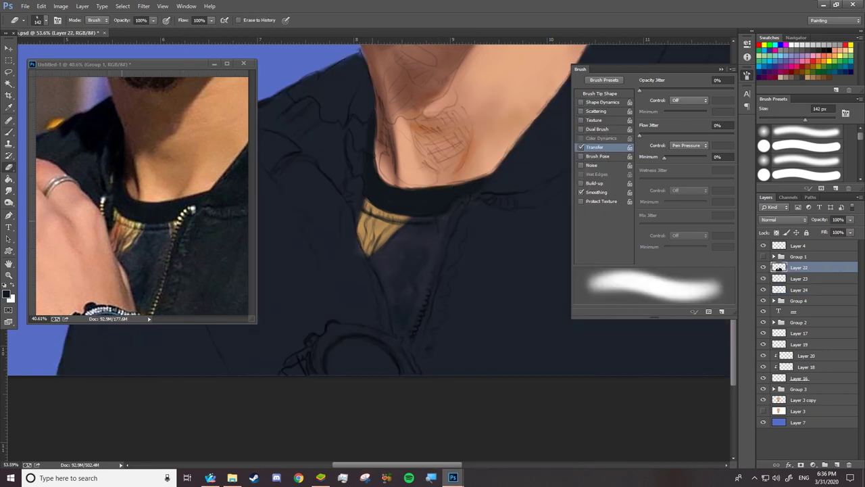
Step: Pick a skin colour and start blocking in the hand on a new layer with a 167 px brush
{"action": "key", "text": "b"}
{"action": "left_click", "coordinate": [91, 248], "text": "alt"}
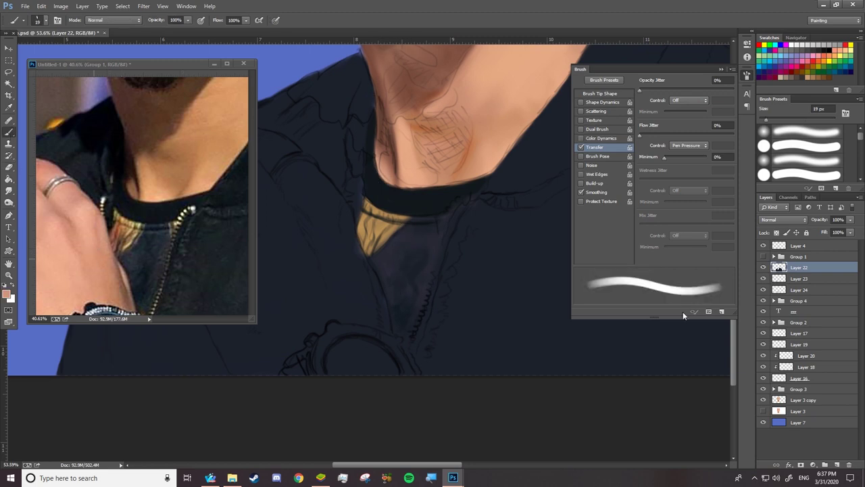
{"action": "left_click", "coordinate": [837, 465]}
{"action": "right_click", "coordinate": [336, 177]}
{"action": "double_click", "coordinate": [336, 177]}
{"action": "left_click_drag", "start_coordinate": [290, 216], "coordinate": [304, 254]}
Step: Block in the hand's main shape with skin tone
{"action": "left_click_drag", "start_coordinate": [385, 250], "coordinate": [351, 338]}
{"action": "left_click_drag", "start_coordinate": [365, 196], "coordinate": [304, 304]}
{"action": "mouse_move", "coordinate": [311, 311]}
{"action": "left_mouse_down"}
{"action": "mouse_move", "coordinate": [227, 348]}
{"action": "mouse_move", "coordinate": [378, 382]}
{"action": "left_mouse_up"}
{"action": "right_click", "coordinate": [443, 95]}
{"action": "key", "text": "Escape"}
{"action": "mouse_move", "coordinate": [432, 196]}
{"action": "left_mouse_down"}
{"action": "mouse_move", "coordinate": [385, 256]}
{"action": "mouse_move", "coordinate": [454, 232]}
{"action": "mouse_move", "coordinate": [363, 345]}
{"action": "mouse_move", "coordinate": [391, 298]}
{"action": "mouse_move", "coordinate": [401, 175]}
{"action": "left_mouse_up"}
{"action": "mouse_move", "coordinate": [463, 250]}
{"action": "left_mouse_down"}
{"action": "mouse_move", "coordinate": [310, 239]}
{"action": "mouse_move", "coordinate": [433, 339]}
{"action": "left_mouse_up"}
Step: Cover the dark shadow on the hand and extend skin tone across the finger
{"action": "scroll", "coordinate": [434, 340], "scroll_direction": "up", "scroll_amount": 3}
{"action": "right_click", "coordinate": [482, 99]}
{"action": "key", "text": "Escape"}
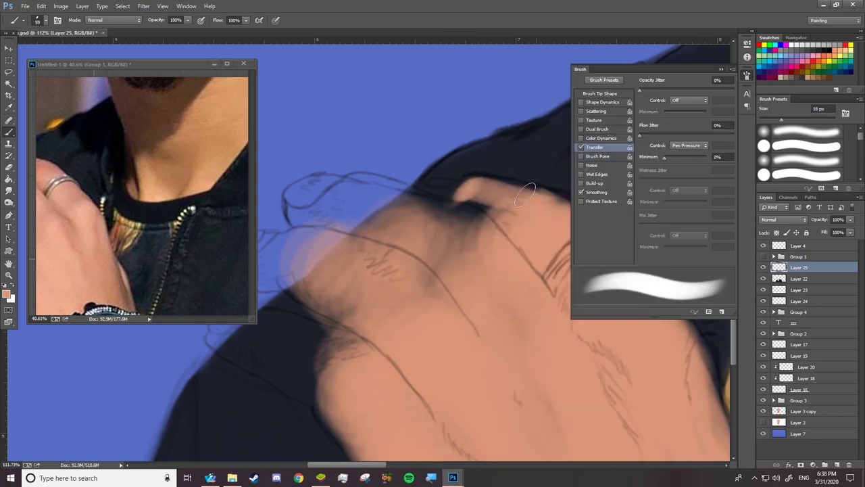
{"action": "key", "text": "F5"}
{"action": "mouse_move", "coordinate": [581, 206]}
{"action": "left_mouse_down"}
{"action": "mouse_move", "coordinate": [460, 209]}
{"action": "mouse_move", "coordinate": [440, 223]}
{"action": "mouse_move", "coordinate": [345, 189]}
{"action": "mouse_move", "coordinate": [439, 202]}
{"action": "mouse_move", "coordinate": [298, 204]}
{"action": "mouse_move", "coordinate": [338, 187]}
{"action": "mouse_move", "coordinate": [450, 200]}
{"action": "mouse_move", "coordinate": [318, 245]}
{"action": "left_mouse_up"}
{"action": "mouse_move", "coordinate": [260, 224]}
{"action": "left_mouse_down"}
{"action": "mouse_move", "coordinate": [395, 251]}
{"action": "mouse_move", "coordinate": [375, 274]}
{"action": "mouse_move", "coordinate": [473, 297]}
{"action": "mouse_move", "coordinate": [487, 331]}
{"action": "mouse_move", "coordinate": [380, 328]}
{"action": "mouse_move", "coordinate": [466, 392]}
{"action": "mouse_move", "coordinate": [439, 412]}
{"action": "mouse_move", "coordinate": [399, 325]}
{"action": "mouse_move", "coordinate": [475, 386]}
{"action": "left_mouse_up"}
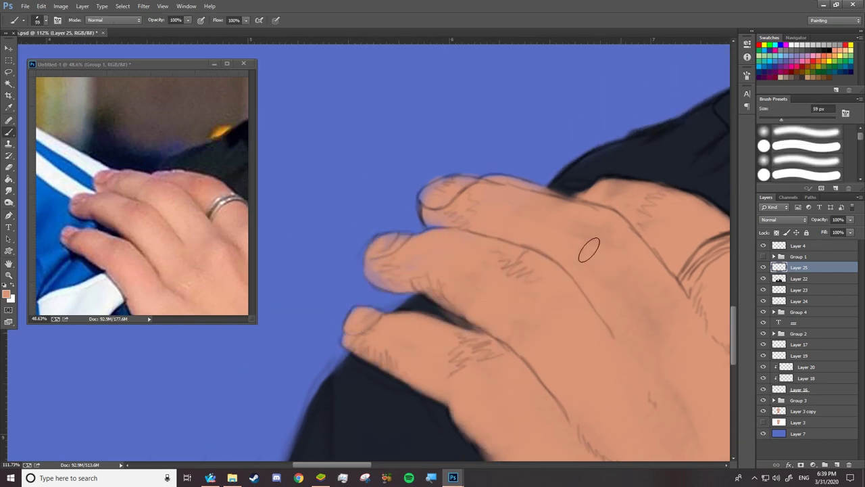
Step: Fill skin tone where the hand meets the shirt and along its right edge
{"action": "left_click_drag", "start_coordinate": [588, 246], "coordinate": [548, 114]}
{"action": "left_click_drag", "start_coordinate": [484, 373], "coordinate": [504, 443]}
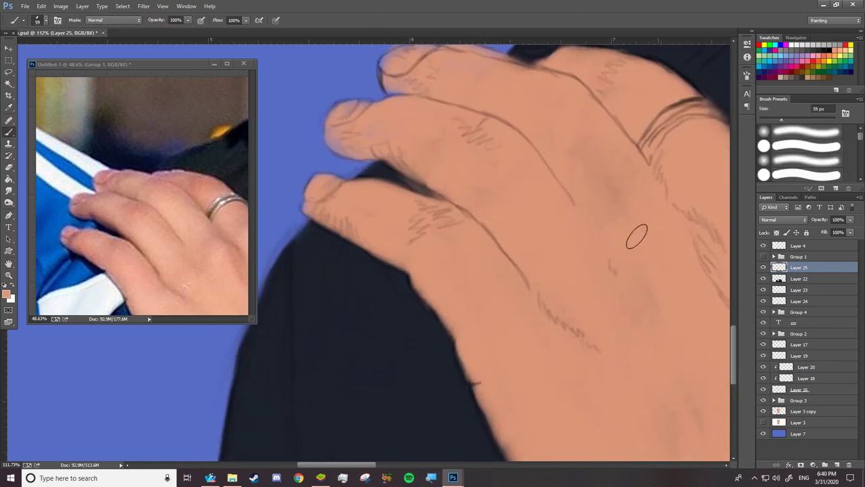
{"action": "left_click_drag", "start_coordinate": [496, 343], "coordinate": [437, 191]}
{"action": "left_click_drag", "start_coordinate": [440, 264], "coordinate": [490, 362]}
{"action": "left_click_drag", "start_coordinate": [565, 315], "coordinate": [342, 440]}
{"action": "left_click_drag", "start_coordinate": [457, 158], "coordinate": [598, 463]}
{"action": "left_click_drag", "start_coordinate": [425, 203], "coordinate": [617, 352]}
Step: Shrink the brush to 20 px and fill the hand's upper-right edge
{"action": "right_click", "coordinate": [477, 102]}
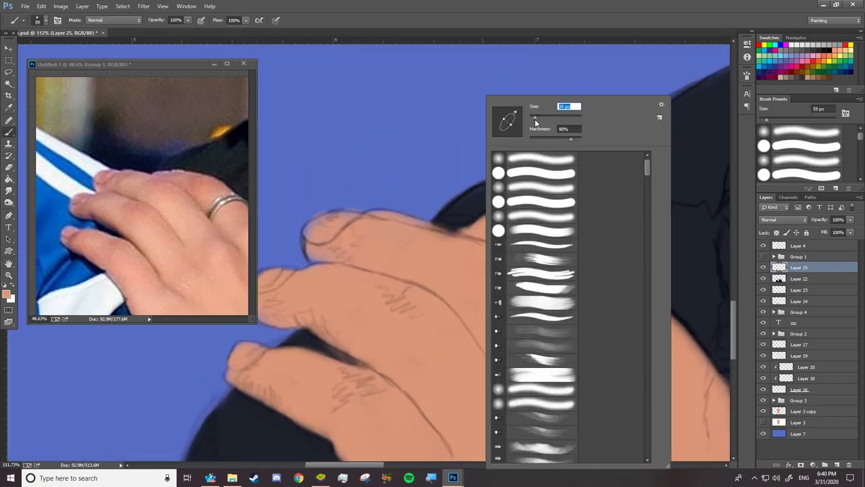
{"action": "left_click_drag", "start_coordinate": [534, 116], "coordinate": [517, 116]}
{"action": "key", "text": "Return"}
{"action": "left_click_drag", "start_coordinate": [524, 216], "coordinate": [615, 263]}
{"action": "scroll", "coordinate": [456, 262], "scroll_direction": "down", "scroll_amount": 3}
Step: Add a new layer for the watch and sample its blue from the reference photo
{"action": "left_click_drag", "start_coordinate": [142, 256], "coordinate": [142, 122]}
{"action": "scroll", "coordinate": [518, 369], "scroll_direction": "up", "scroll_amount": 3}
{"action": "key", "text": "ctrl+shift+alt+n"}
{"action": "left_click", "coordinate": [127, 271], "text": "alt"}
Step: Fill the watch face with blue, darken the rim and bezel, and paint the strap dark navy
{"action": "left_click_drag", "start_coordinate": [419, 325], "coordinate": [512, 286]}
{"action": "left_click_drag", "start_coordinate": [439, 284], "coordinate": [502, 295]}
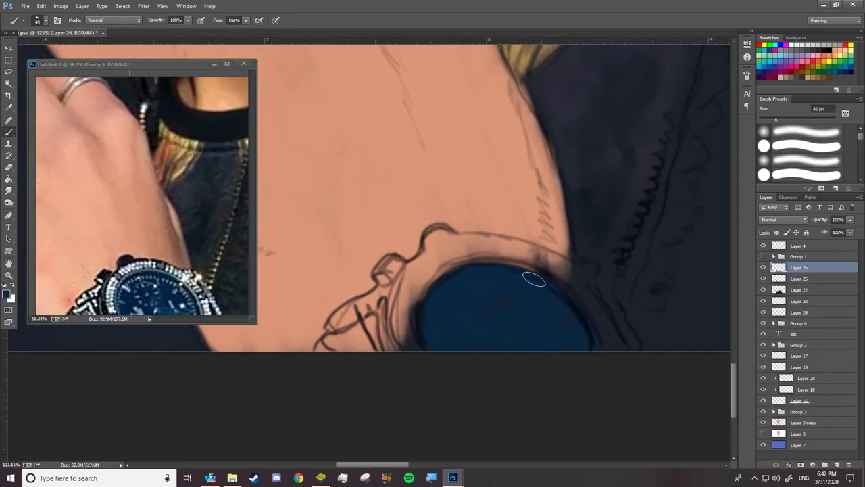
{"action": "mouse_move", "coordinate": [446, 252]}
{"action": "left_mouse_down"}
{"action": "mouse_move", "coordinate": [425, 241]}
{"action": "mouse_move", "coordinate": [402, 329]}
{"action": "mouse_move", "coordinate": [408, 290]}
{"action": "left_mouse_up"}
{"action": "mouse_move", "coordinate": [433, 236]}
{"action": "left_mouse_down"}
{"action": "mouse_move", "coordinate": [533, 251]}
{"action": "mouse_move", "coordinate": [566, 268]}
{"action": "left_mouse_up"}
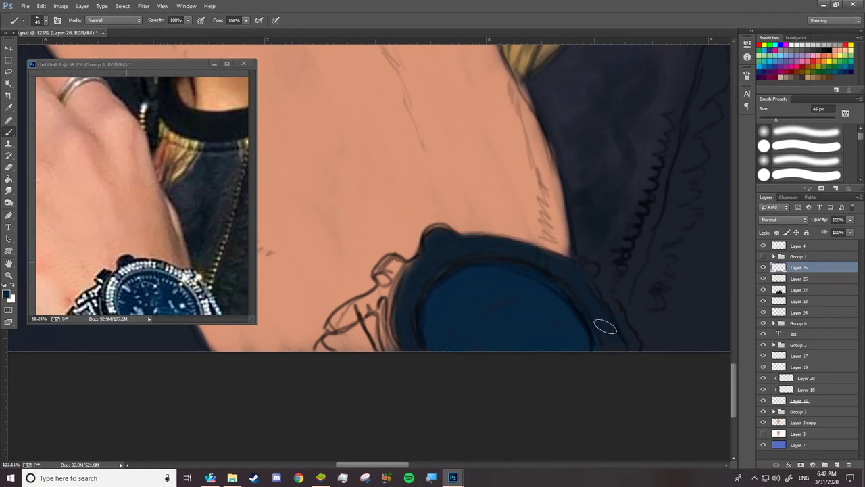
{"action": "left_click_drag", "start_coordinate": [409, 264], "coordinate": [400, 338]}
{"action": "mouse_move", "coordinate": [397, 297]}
{"action": "left_mouse_down"}
{"action": "mouse_move", "coordinate": [399, 338]}
{"action": "mouse_move", "coordinate": [351, 349]}
{"action": "mouse_move", "coordinate": [402, 261]}
{"action": "mouse_move", "coordinate": [388, 297]}
{"action": "left_mouse_up"}
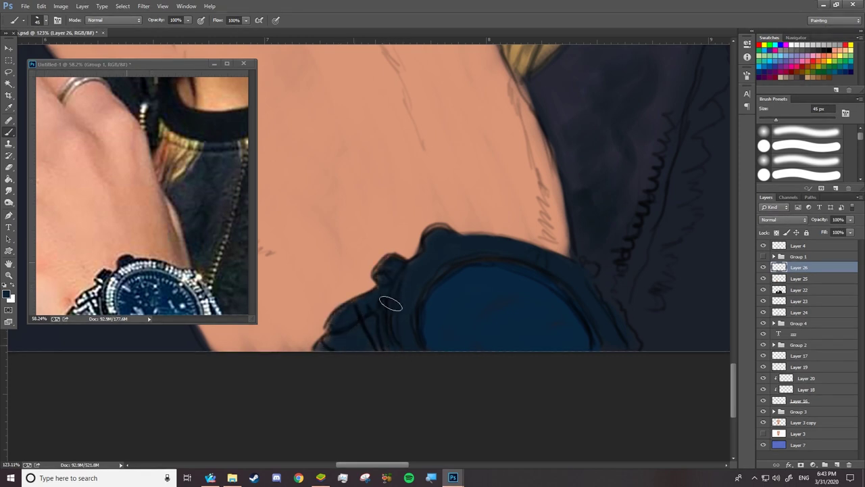
Step: On a new layer, with a 26 px brush at 67% flow, paint dark blue over the watch sketch lines
{"action": "right_click", "coordinate": [448, 96]}
{"action": "left_click", "coordinate": [836, 465]}
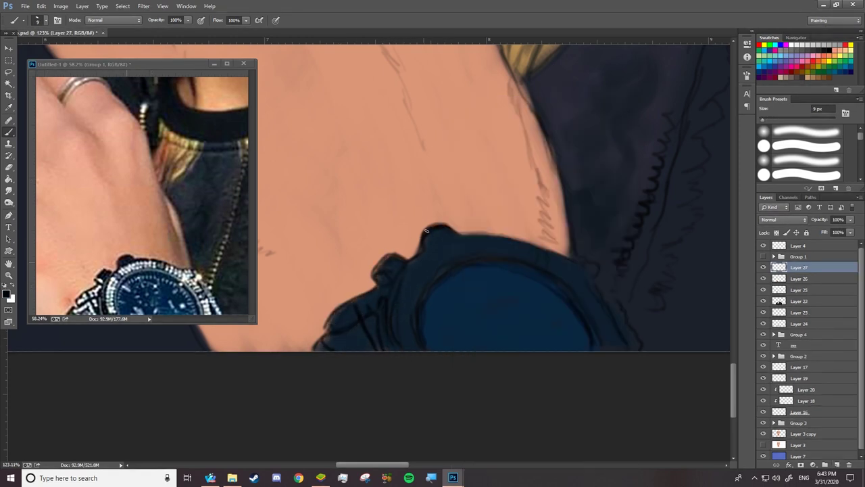
{"action": "key", "text": "ctrl+equal"}
{"action": "key", "text": "shift+6"}
{"action": "key", "text": "shift+7"}
{"action": "right_click", "coordinate": [473, 241]}
{"action": "key", "text": "Escape"}
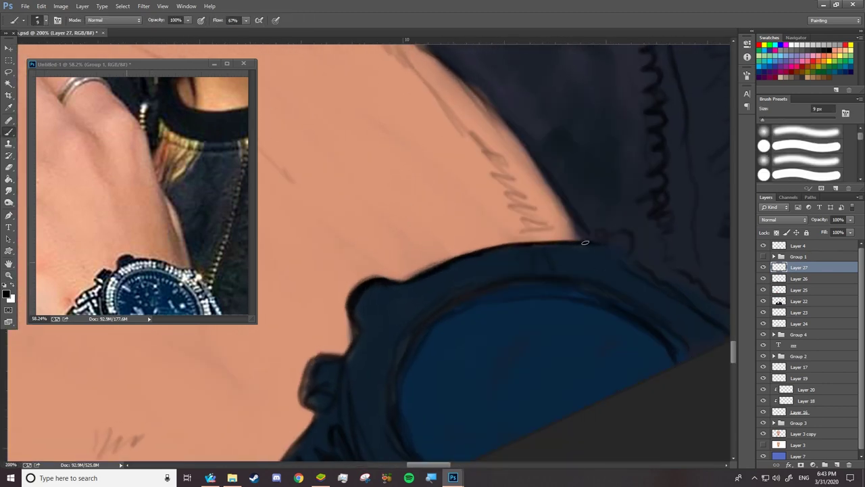
{"action": "left_click_drag", "start_coordinate": [649, 240], "coordinate": [549, 292]}
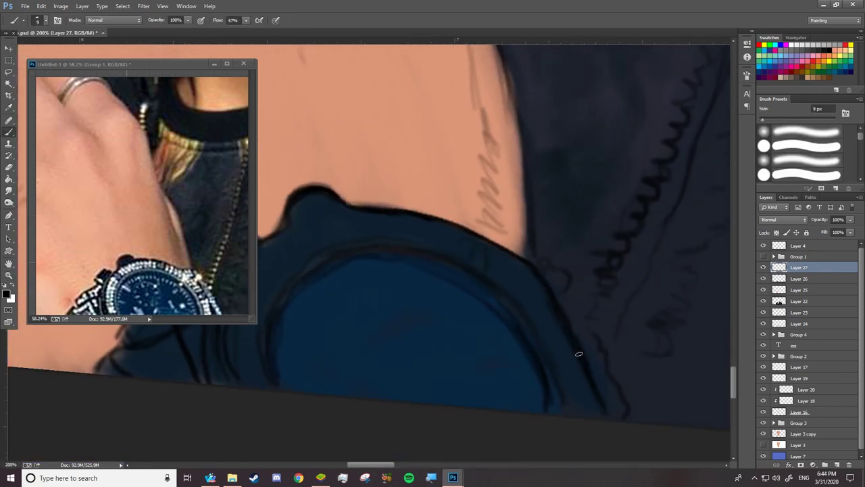
{"action": "right_click", "coordinate": [316, 202]}
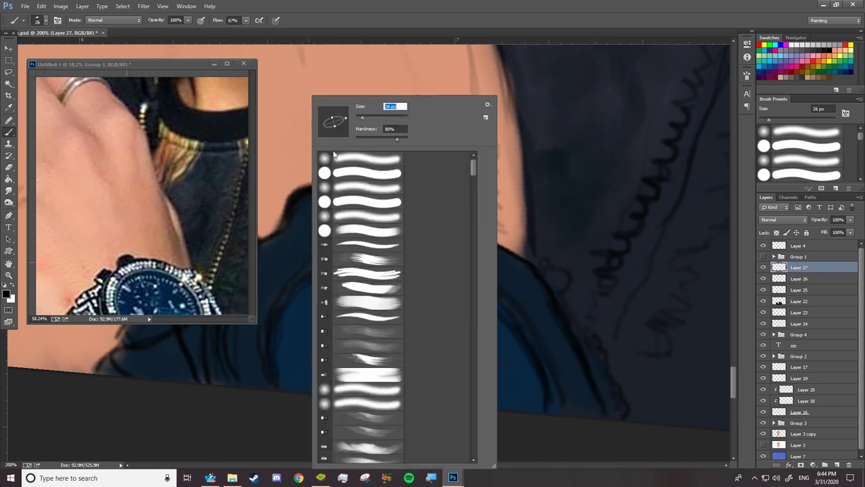
{"action": "key", "text": "Escape"}
{"action": "scroll", "coordinate": [515, 265], "scroll_direction": "left", "scroll_amount": 5}
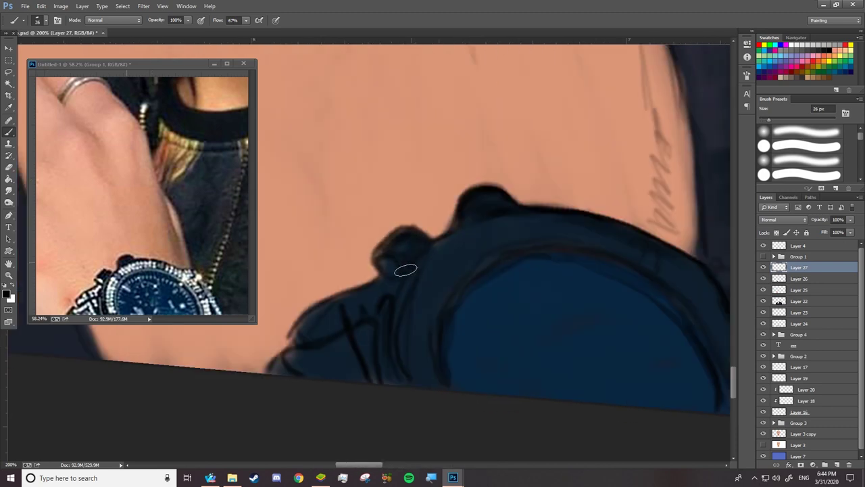
{"action": "mouse_move", "coordinate": [408, 315]}
{"action": "left_mouse_down"}
{"action": "mouse_move", "coordinate": [374, 380]}
{"action": "mouse_move", "coordinate": [306, 345]}
{"action": "left_mouse_up"}
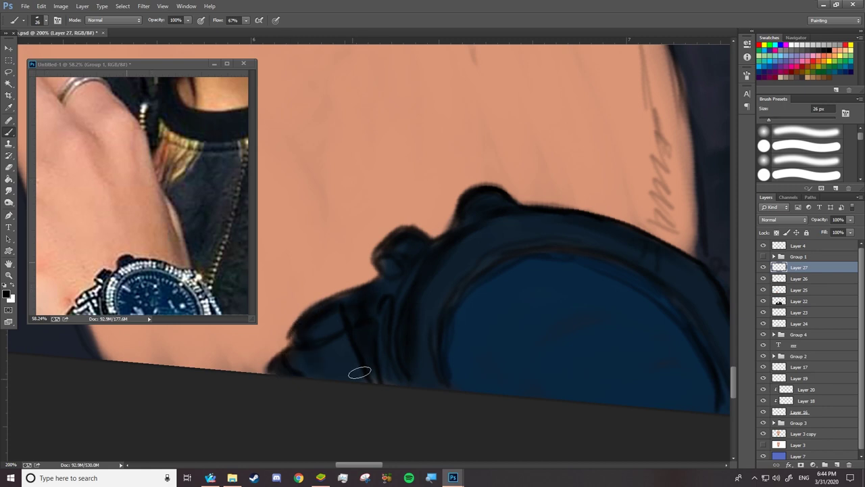
Step: Switch to a light grey-blue at 15 px and paint a highlight along the bezel rim
{"action": "left_click", "coordinate": [6, 293]}
{"action": "left_click", "coordinate": [479, 271]}
{"action": "key", "text": "Return"}
{"action": "right_click", "coordinate": [499, 263]}
{"action": "left_click_drag", "start_coordinate": [559, 132], "coordinate": [552, 131]}
{"action": "key", "text": "Return"}
{"action": "left_click_drag", "start_coordinate": [496, 263], "coordinate": [500, 259]}
{"action": "mouse_move", "coordinate": [441, 359]}
{"action": "left_mouse_down"}
{"action": "mouse_move", "coordinate": [466, 284]}
{"action": "mouse_move", "coordinate": [441, 98]}
{"action": "left_mouse_up"}
Step: Add a grey-blue highlight along the inner bezel rim
{"action": "right_click", "coordinate": [441, 95]}
{"action": "key", "text": "Escape"}
{"action": "left_click_drag", "start_coordinate": [457, 168], "coordinate": [480, 167]}
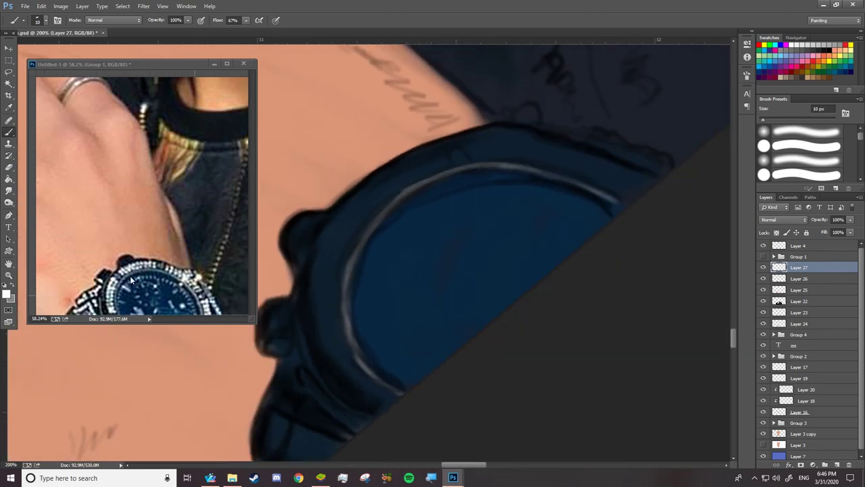
{"action": "right_click", "coordinate": [317, 96]}
{"action": "key", "text": "Escape"}
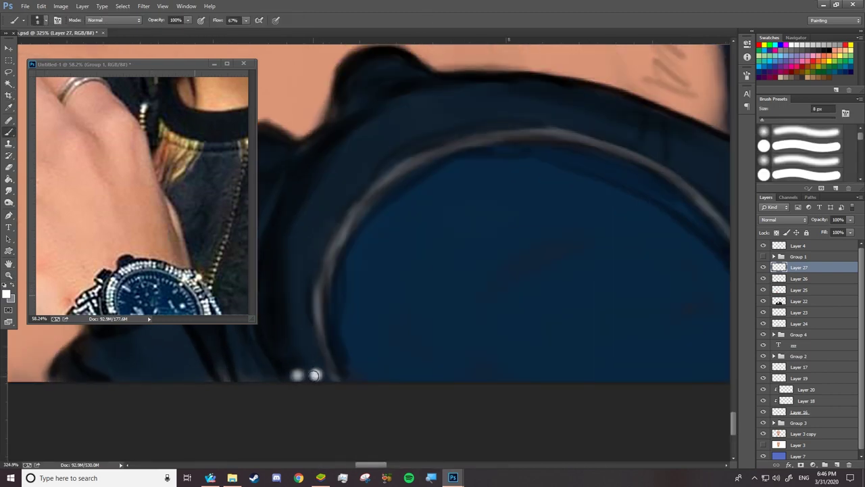
{"action": "right_click", "coordinate": [309, 351]}
{"action": "key", "text": "Escape"}
Step: Draw a small white circle with no stroke at the bezel's lower edge using the Ellipse Tool
{"action": "left_click", "coordinate": [8, 251]}
{"action": "left_click", "coordinate": [47, 266]}
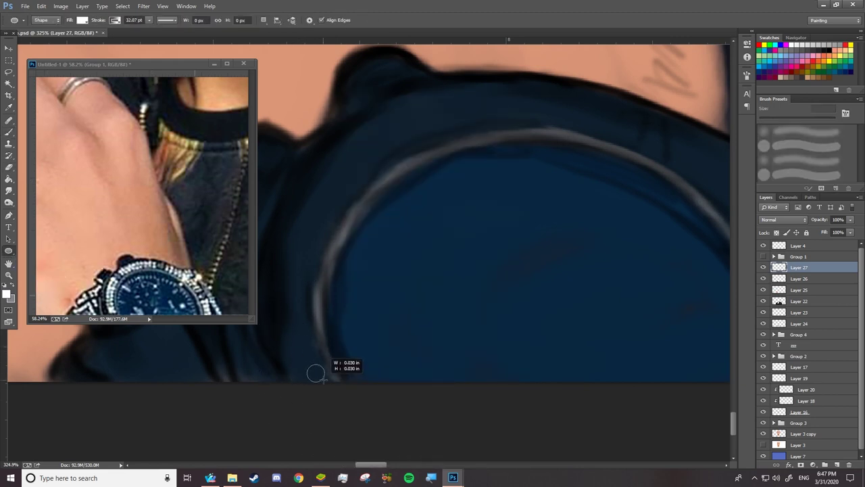
{"action": "left_click_drag", "start_coordinate": [307, 364], "coordinate": [324, 381]}
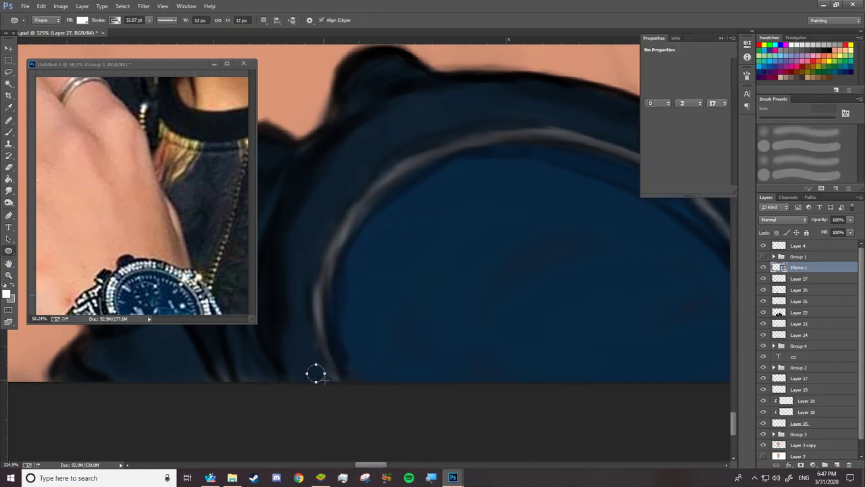
{"action": "left_click", "coordinate": [114, 21]}
{"action": "left_click", "coordinate": [77, 39]}
{"action": "left_click", "coordinate": [82, 20]}
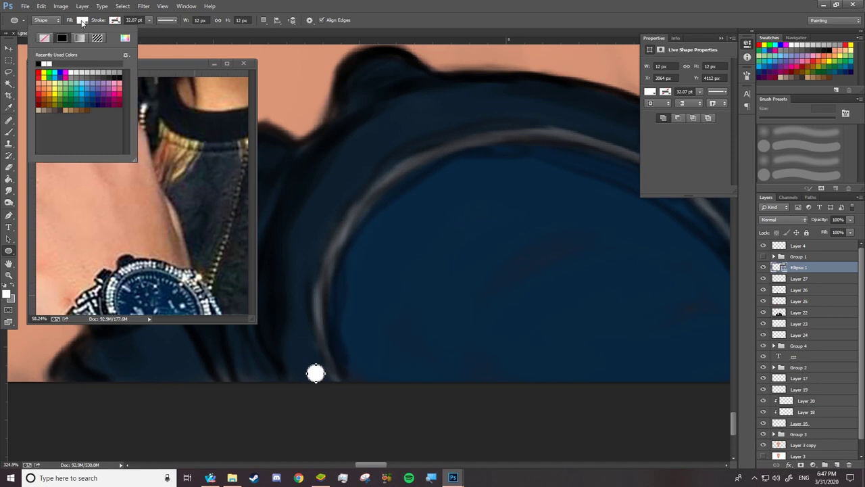
{"action": "left_click", "coordinate": [82, 20]}
{"action": "left_click", "coordinate": [9, 238]}
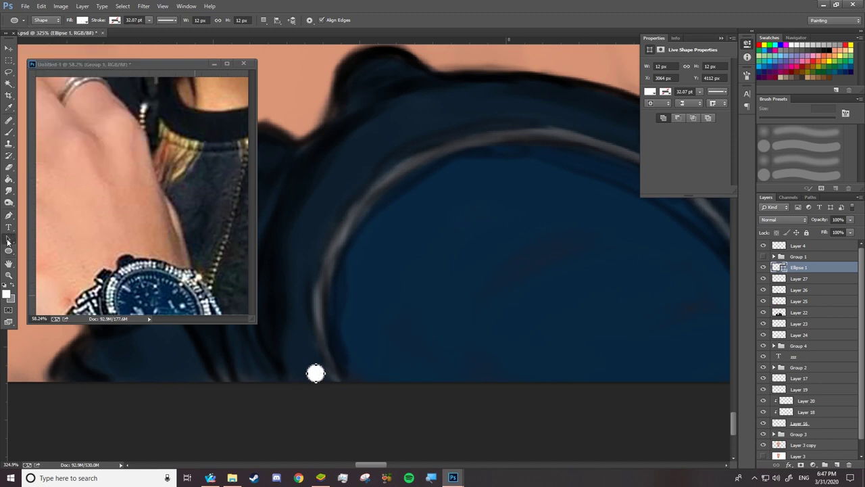
Step: With Path Selection, copy the circle up and around the bezel arc
{"action": "right_click", "coordinate": [9, 238]}
{"action": "left_click", "coordinate": [50, 238]}
{"action": "right_click", "coordinate": [8, 237]}
{"action": "left_click", "coordinate": [51, 247]}
{"action": "left_click_drag", "start_coordinate": [315, 373], "coordinate": [306, 353]}
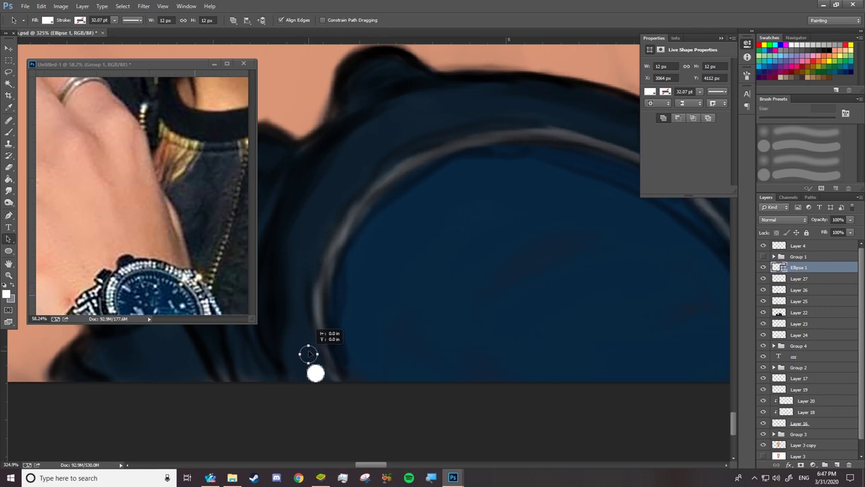
{"action": "left_click_drag", "start_coordinate": [305, 333], "coordinate": [298, 298]}
{"action": "mouse_move", "coordinate": [310, 259]}
{"action": "left_mouse_down"}
{"action": "mouse_move", "coordinate": [325, 221]}
{"action": "mouse_move", "coordinate": [385, 158]}
{"action": "mouse_move", "coordinate": [498, 116]}
{"action": "mouse_move", "coordinate": [622, 126]}
{"action": "mouse_move", "coordinate": [715, 188]}
{"action": "left_mouse_up"}
{"action": "left_click_drag", "start_coordinate": [587, 263], "coordinate": [452, 273]}
{"action": "left_click_drag", "start_coordinate": [580, 198], "coordinate": [621, 248]}
{"action": "left_click_drag", "start_coordinate": [622, 247], "coordinate": [682, 348]}
{"action": "left_click_drag", "start_coordinate": [683, 348], "coordinate": [687, 363]}
Step: Add more circle copies at the arc's lower end and along its left and upper sides
{"action": "scroll", "coordinate": [503, 306], "scroll_direction": "down", "scroll_amount": 5}
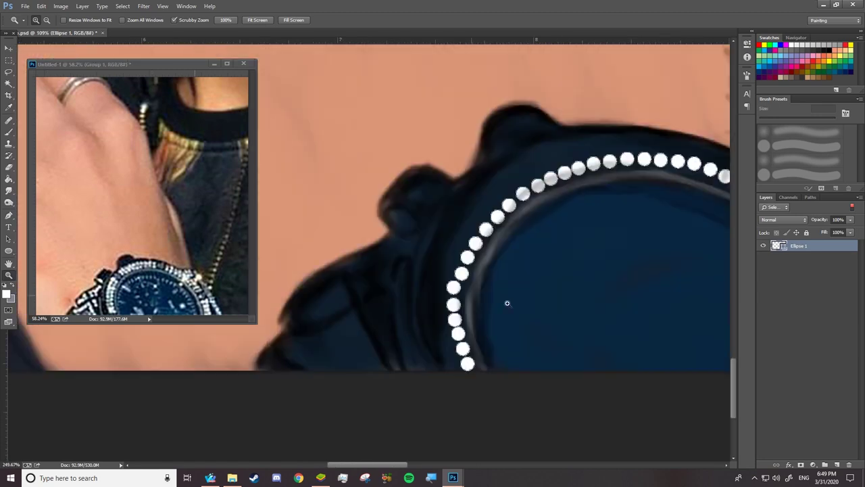
{"action": "scroll", "coordinate": [500, 309], "scroll_direction": "up", "scroll_amount": 5}
{"action": "mouse_move", "coordinate": [437, 341]}
{"action": "left_mouse_down"}
{"action": "mouse_move", "coordinate": [451, 303]}
{"action": "mouse_move", "coordinate": [426, 315]}
{"action": "mouse_move", "coordinate": [417, 286]}
{"action": "mouse_move", "coordinate": [445, 187]}
{"action": "left_mouse_up"}
{"action": "left_click_drag", "start_coordinate": [445, 186], "coordinate": [459, 168]}
{"action": "left_click_drag", "start_coordinate": [459, 168], "coordinate": [493, 136]}
{"action": "mouse_move", "coordinate": [492, 136]}
{"action": "left_mouse_down"}
{"action": "mouse_move", "coordinate": [566, 92]}
{"action": "mouse_move", "coordinate": [662, 77]}
{"action": "left_mouse_up"}
{"action": "mouse_move", "coordinate": [663, 77]}
{"action": "left_mouse_down"}
{"action": "mouse_move", "coordinate": [682, 77]}
{"action": "mouse_move", "coordinate": [528, 155]}
{"action": "mouse_move", "coordinate": [550, 164]}
{"action": "left_mouse_up"}
{"action": "left_click_drag", "start_coordinate": [549, 164], "coordinate": [588, 176]}
Step: Add a second outer row of dots, filling its gap, then toggle Ellipse 1 to compare
{"action": "mouse_move", "coordinate": [626, 196]}
{"action": "left_mouse_down"}
{"action": "mouse_move", "coordinate": [703, 277]}
{"action": "mouse_move", "coordinate": [480, 234]}
{"action": "mouse_move", "coordinate": [525, 289]}
{"action": "mouse_move", "coordinate": [541, 344]}
{"action": "left_mouse_up"}
{"action": "scroll", "coordinate": [541, 345], "scroll_direction": "up", "scroll_amount": 2}
{"action": "left_click_drag", "start_coordinate": [515, 255], "coordinate": [516, 254]}
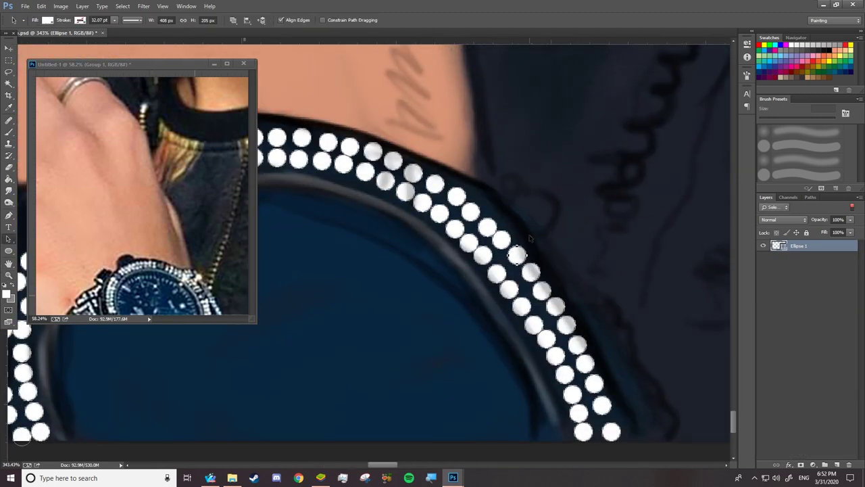
{"action": "scroll", "coordinate": [465, 169], "scroll_direction": "down", "scroll_amount": 6}
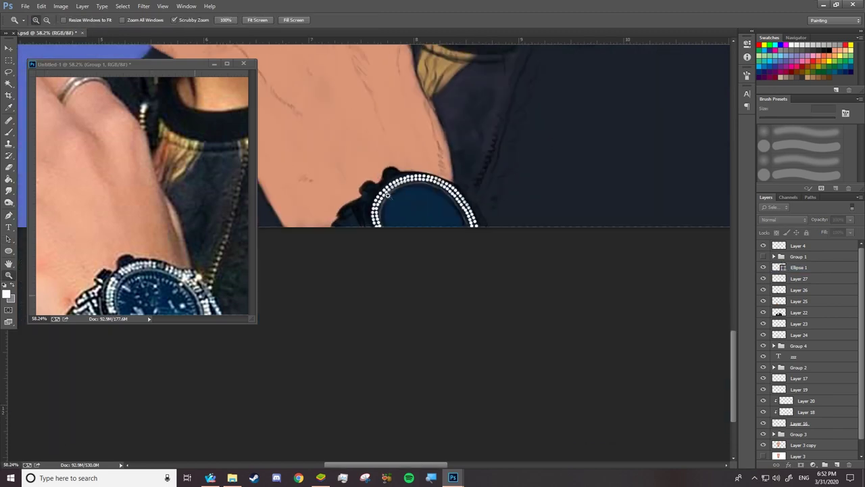
{"action": "scroll", "coordinate": [608, 229], "scroll_direction": "up", "scroll_amount": 2}
{"action": "scroll", "coordinate": [628, 240], "scroll_direction": "up", "scroll_amount": 1}
{"action": "left_click", "coordinate": [628, 240]}
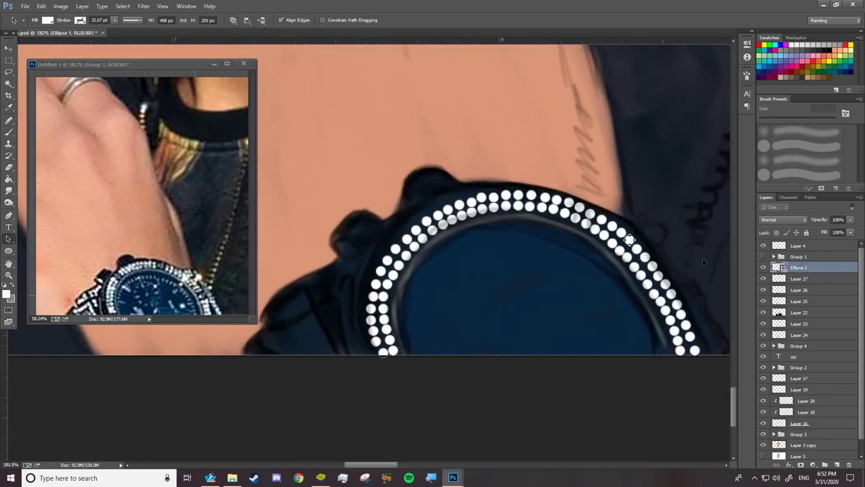
{"action": "left_click", "coordinate": [764, 267]}
Step: Rasterize the Ellipse 1 dots layer and toggle its visibility to compare
{"action": "right_click", "coordinate": [830, 267]}
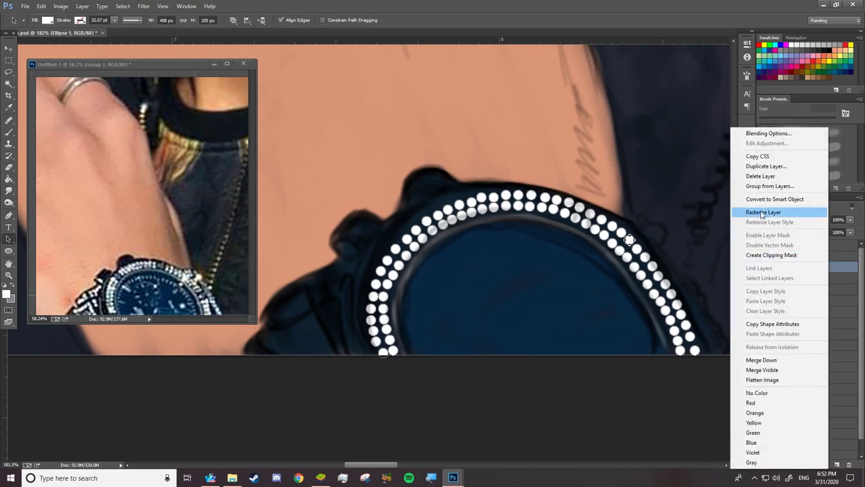
{"action": "left_click", "coordinate": [800, 214]}
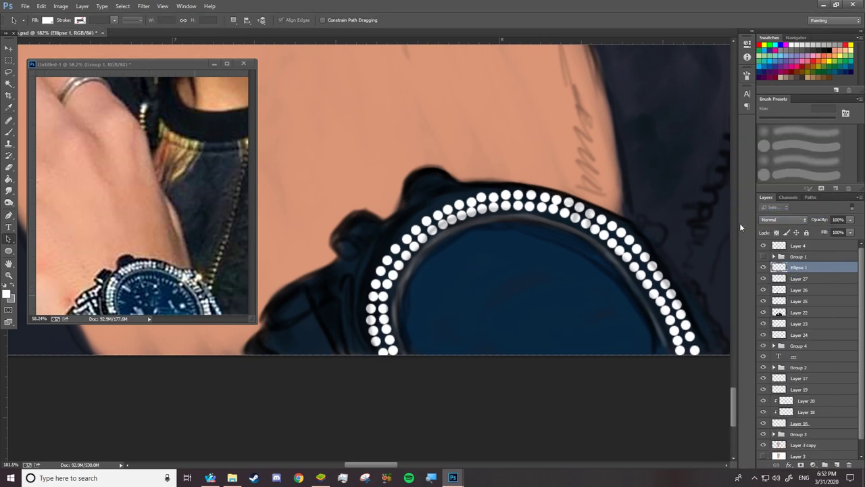
{"action": "left_click", "coordinate": [764, 268]}
Step: Set up a Motion Blur on the dots at a 3° angle with a small distance
{"action": "left_click", "coordinate": [144, 6]}
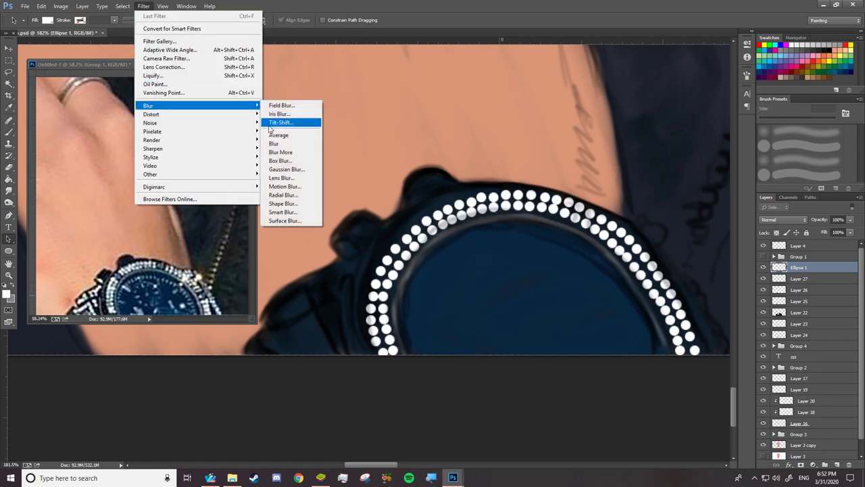
{"action": "mouse_move", "coordinate": [148, 105]}
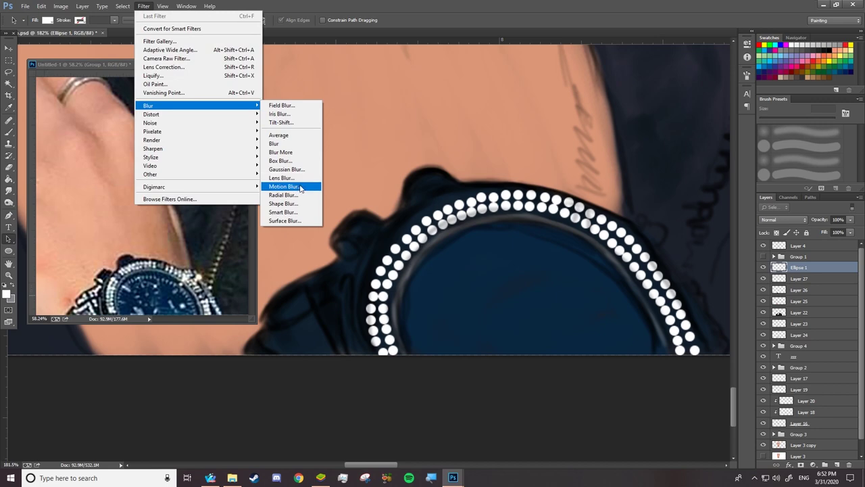
{"action": "left_click", "coordinate": [301, 188]}
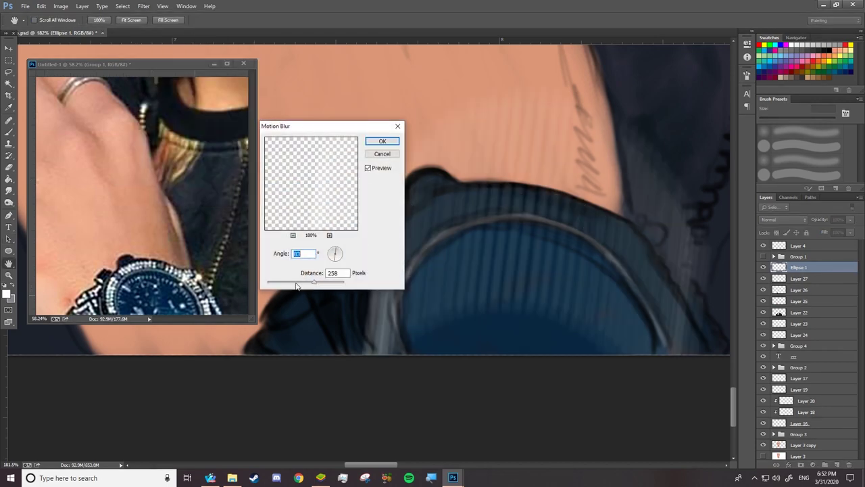
{"action": "mouse_move", "coordinate": [276, 285]}
{"action": "left_mouse_down"}
{"action": "mouse_move", "coordinate": [255, 287]}
{"action": "mouse_move", "coordinate": [267, 287]}
{"action": "left_mouse_up"}
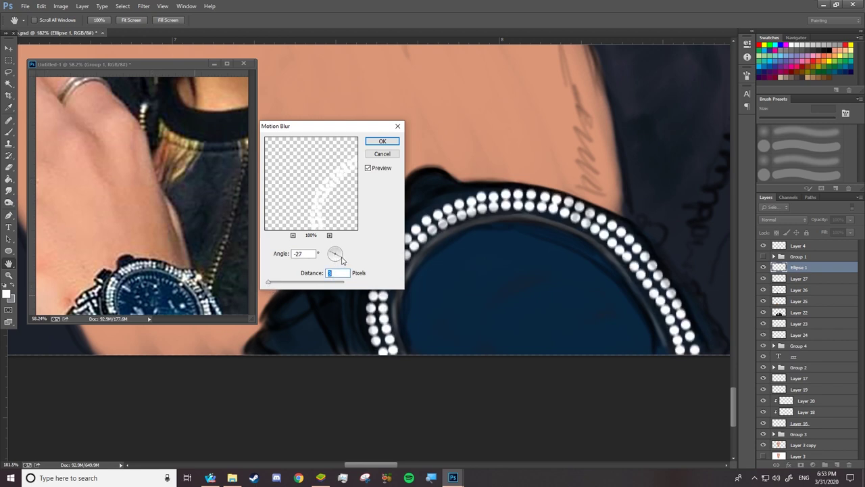
{"action": "left_click_drag", "start_coordinate": [343, 260], "coordinate": [346, 259]}
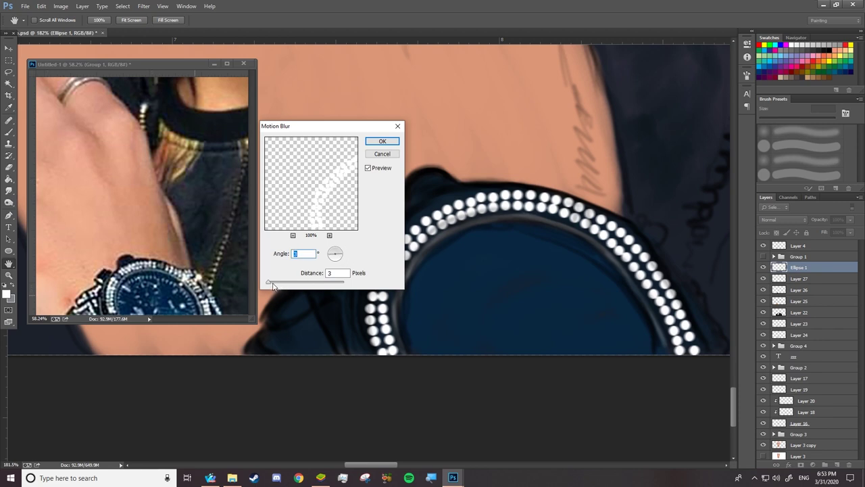
{"action": "left_click_drag", "start_coordinate": [273, 285], "coordinate": [275, 286]}
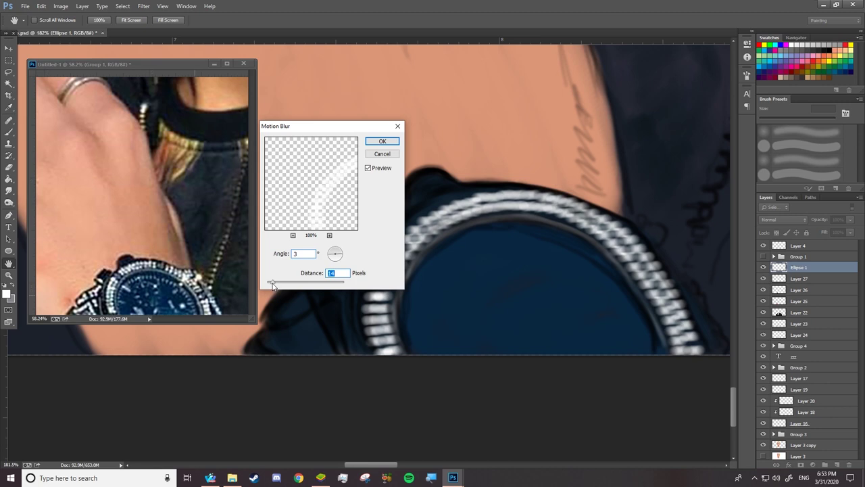
{"action": "left_click_drag", "start_coordinate": [272, 285], "coordinate": [270, 285]}
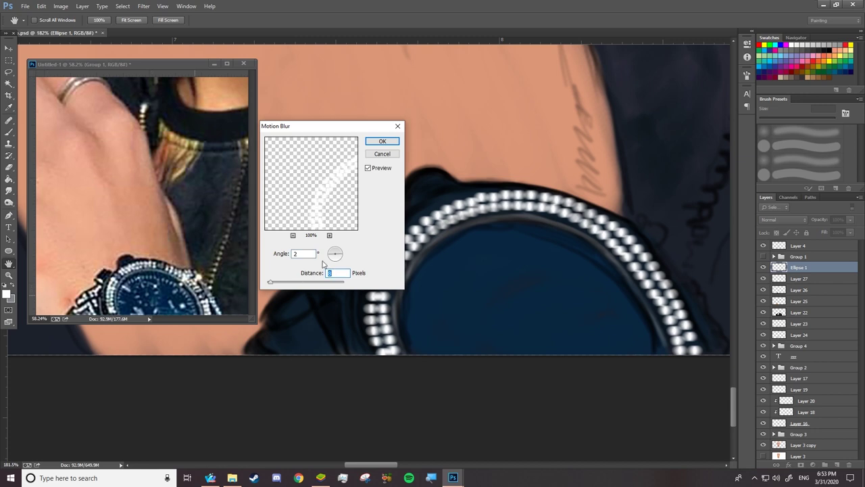
Step: Apply a 5 px, 2° motion blur to the diamond bead ring around the watch bezel
{"action": "type", "text": "5"}
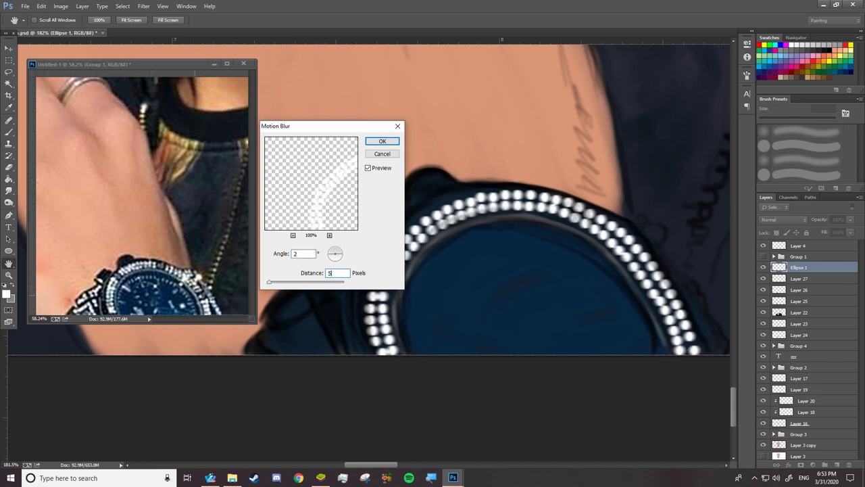
{"action": "left_click", "coordinate": [382, 142]}
{"action": "key", "text": "z"}
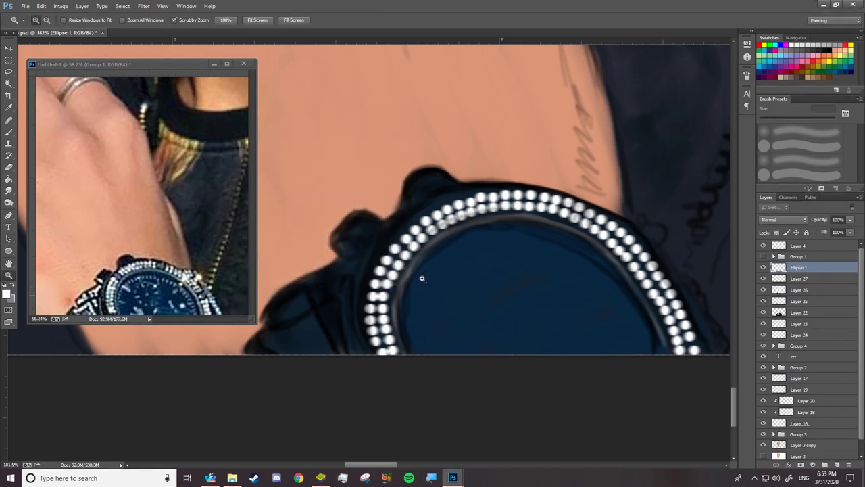
Step: Draw small white ellipse dots on the left watch lug and delete the stray upper dots
{"action": "left_click_drag", "start_coordinate": [395, 298], "coordinate": [372, 309]}
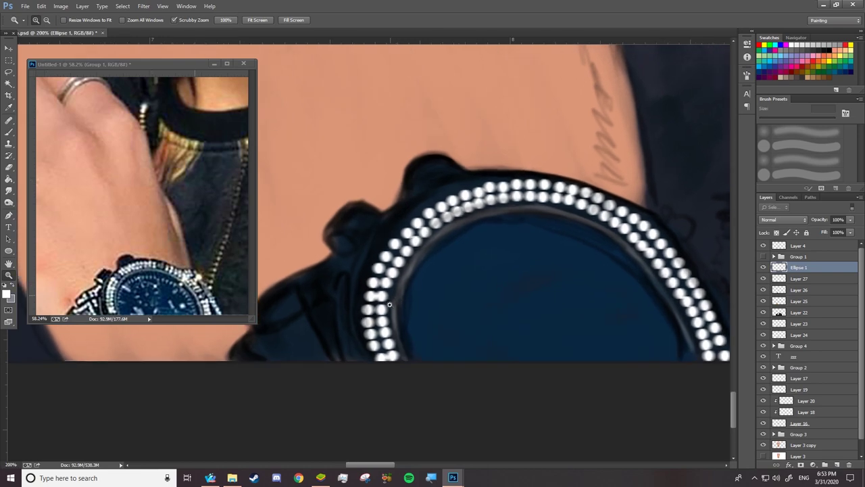
{"action": "left_click_drag", "start_coordinate": [301, 342], "coordinate": [315, 332]}
{"action": "key", "text": "u"}
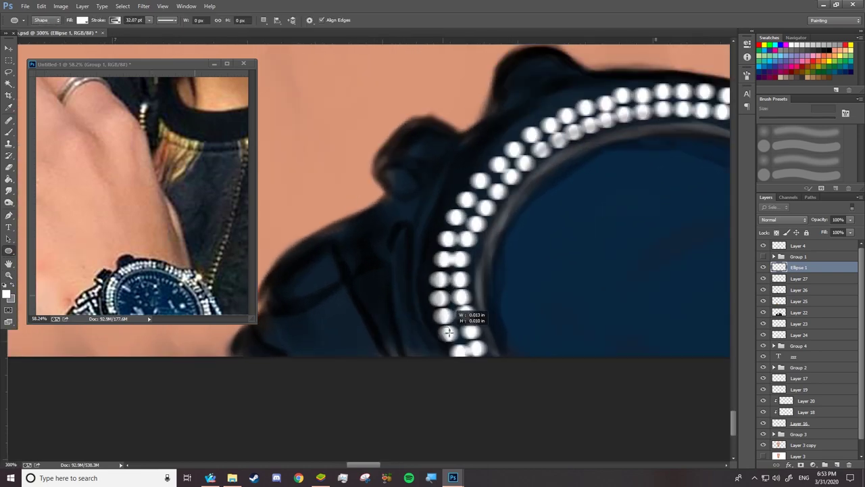
{"action": "mouse_move", "coordinate": [377, 321]}
{"action": "left_mouse_down"}
{"action": "mouse_move", "coordinate": [387, 329]}
{"action": "mouse_move", "coordinate": [380, 295]}
{"action": "mouse_move", "coordinate": [382, 312]}
{"action": "left_mouse_up"}
{"action": "mouse_move", "coordinate": [381, 221]}
{"action": "left_mouse_down"}
{"action": "mouse_move", "coordinate": [398, 204]}
{"action": "mouse_move", "coordinate": [363, 213]}
{"action": "mouse_move", "coordinate": [383, 246]}
{"action": "left_mouse_up"}
{"action": "mouse_move", "coordinate": [334, 291]}
{"action": "left_mouse_down"}
{"action": "mouse_move", "coordinate": [347, 305]}
{"action": "mouse_move", "coordinate": [302, 316]}
{"action": "left_mouse_up"}
{"action": "key", "text": "Delete"}
Step: Copy the dots into lower and upper diagonal bead rows along the left lug
{"action": "left_click_drag", "start_coordinate": [286, 321], "coordinate": [268, 323]}
{"action": "left_click_drag", "start_coordinate": [340, 297], "coordinate": [349, 309]}
{"action": "left_click_drag", "start_coordinate": [350, 309], "coordinate": [363, 333]}
{"action": "left_click_drag", "start_coordinate": [363, 333], "coordinate": [377, 357]}
{"action": "mouse_move", "coordinate": [377, 357]}
{"action": "left_mouse_down"}
{"action": "mouse_move", "coordinate": [371, 280]}
{"action": "mouse_move", "coordinate": [377, 296]}
{"action": "left_mouse_up"}
{"action": "mouse_move", "coordinate": [329, 260]}
{"action": "left_mouse_down"}
{"action": "mouse_move", "coordinate": [293, 283]}
{"action": "mouse_move", "coordinate": [349, 241]}
{"action": "left_mouse_up"}
{"action": "mouse_move", "coordinate": [349, 240]}
{"action": "left_mouse_down"}
{"action": "mouse_move", "coordinate": [352, 252]}
{"action": "mouse_move", "coordinate": [381, 222]}
{"action": "left_mouse_up"}
{"action": "mouse_move", "coordinate": [381, 221]}
{"action": "left_mouse_down"}
{"action": "mouse_move", "coordinate": [395, 216]}
{"action": "mouse_move", "coordinate": [396, 180]}
{"action": "mouse_move", "coordinate": [406, 193]}
{"action": "left_mouse_up"}
Step: Copy dots into a bead chain along the right lug, topped with a larger dot
{"action": "key", "text": "z"}
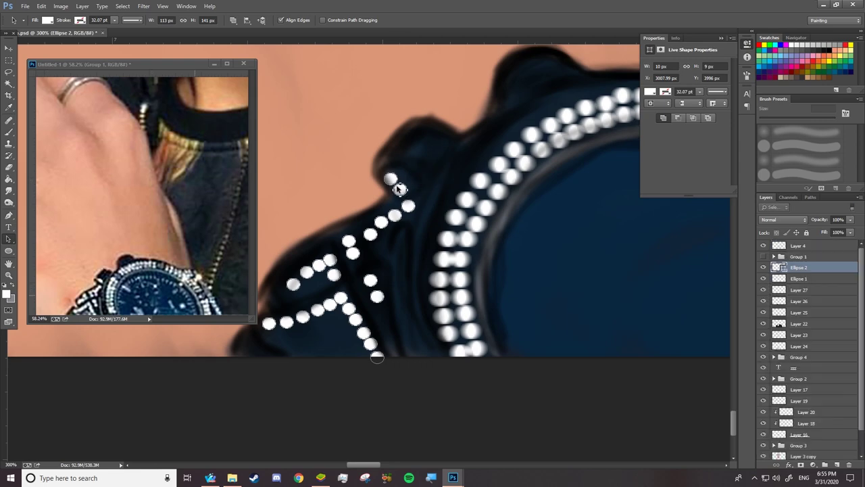
{"action": "left_click_drag", "start_coordinate": [406, 223], "coordinate": [365, 243]}
{"action": "left_click", "coordinate": [365, 244]}
{"action": "key", "text": "a"}
{"action": "scroll", "coordinate": [555, 253], "scroll_direction": "up", "scroll_amount": 2, "text": "alt"}
{"action": "mouse_move", "coordinate": [555, 253]}
{"action": "left_mouse_down"}
{"action": "mouse_move", "coordinate": [614, 348]}
{"action": "mouse_move", "coordinate": [618, 303]}
{"action": "mouse_move", "coordinate": [583, 289]}
{"action": "mouse_move", "coordinate": [556, 260]}
{"action": "mouse_move", "coordinate": [518, 189]}
{"action": "mouse_move", "coordinate": [500, 196]}
{"action": "left_mouse_up"}
{"action": "mouse_move", "coordinate": [591, 301]}
{"action": "left_mouse_down"}
{"action": "mouse_move", "coordinate": [603, 319]}
{"action": "mouse_move", "coordinate": [506, 196]}
{"action": "mouse_move", "coordinate": [561, 247]}
{"action": "left_mouse_up"}
{"action": "key", "text": "z"}
{"action": "key", "text": "a"}
{"action": "mouse_move", "coordinate": [533, 157]}
{"action": "left_mouse_down"}
{"action": "mouse_move", "coordinate": [513, 316]}
{"action": "mouse_move", "coordinate": [457, 223]}
{"action": "mouse_move", "coordinate": [290, 183]}
{"action": "left_mouse_up"}
Step: Rotate the copied oval and place it on the dial as the first hour marker
{"action": "key", "text": "ctrl+t"}
{"action": "key", "text": "Return"}
{"action": "key", "text": "ctrl+t"}
{"action": "key", "text": "Return"}
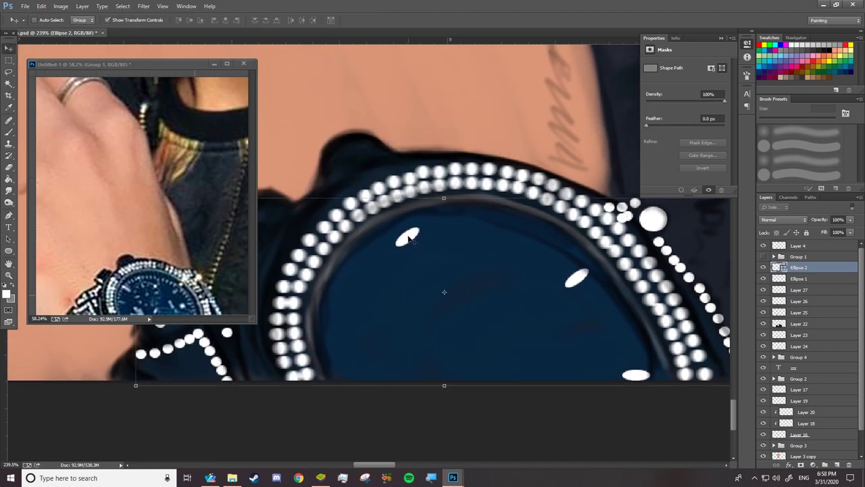
{"action": "left_click_drag", "start_coordinate": [433, 223], "coordinate": [373, 259]}
{"action": "mouse_move", "coordinate": [389, 275]}
{"action": "left_mouse_down"}
{"action": "mouse_move", "coordinate": [397, 269]}
{"action": "mouse_move", "coordinate": [436, 375]}
{"action": "left_mouse_up"}
{"action": "key", "text": "Return"}
{"action": "scroll", "coordinate": [437, 376], "scroll_direction": "up", "scroll_amount": 1}
Step: Copy more oval markers to other spots around the dial, including its left side
{"action": "mouse_move", "coordinate": [363, 409]}
{"action": "left_mouse_down"}
{"action": "mouse_move", "coordinate": [515, 273]}
{"action": "mouse_move", "coordinate": [517, 253]}
{"action": "left_mouse_up"}
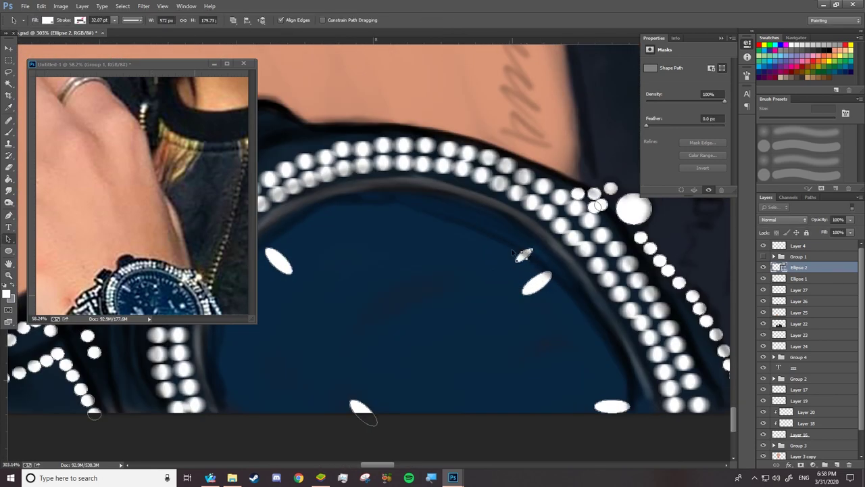
{"action": "key", "text": "ctrl+t"}
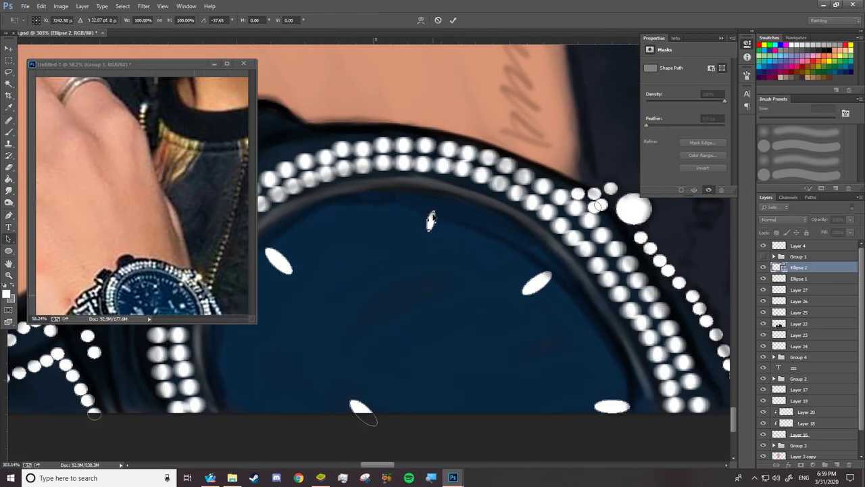
{"action": "key", "text": "Return"}
{"action": "left_click_drag", "start_coordinate": [430, 221], "coordinate": [229, 342]}
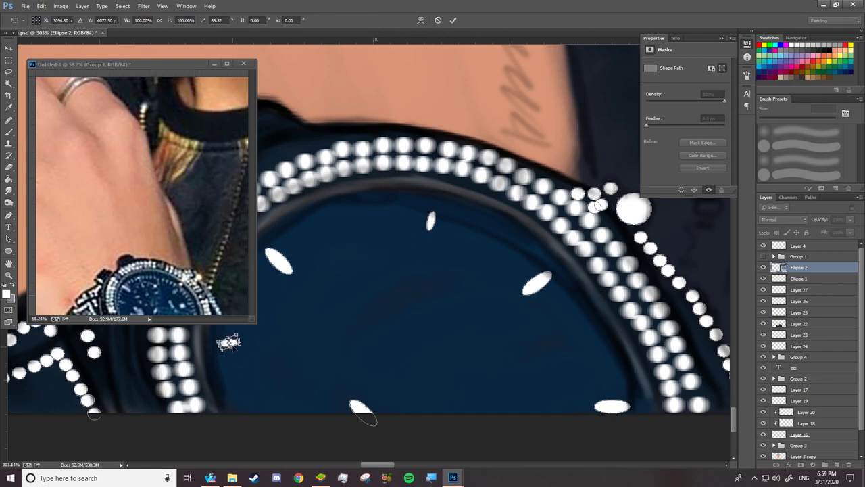
{"action": "left_click", "coordinate": [613, 401]}
{"action": "key", "text": "z"}
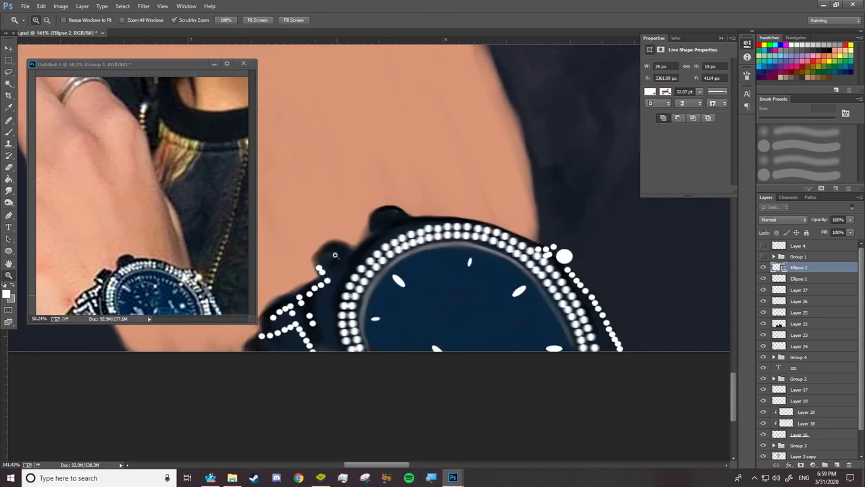
{"action": "left_click_drag", "start_coordinate": [603, 402], "coordinate": [545, 321]}
{"action": "left_click", "coordinate": [768, 279]}
Step: Group Ellipse 2, Ellipse 1, Layer 27 and Layer 26 into Group 5
{"action": "left_click", "coordinate": [770, 301], "text": "shift"}
{"action": "left_click", "coordinate": [770, 267], "text": "ctrl"}
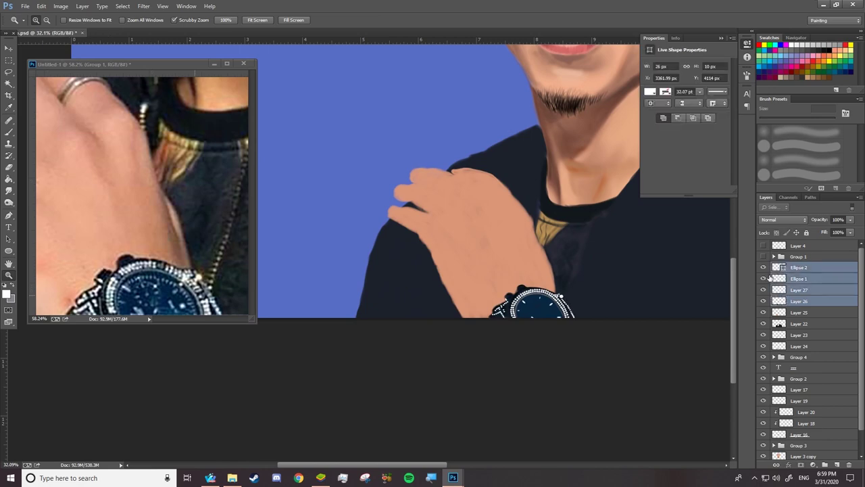
{"action": "key", "text": "ctrl+g"}
{"action": "left_click_drag", "start_coordinate": [605, 304], "coordinate": [465, 303]}
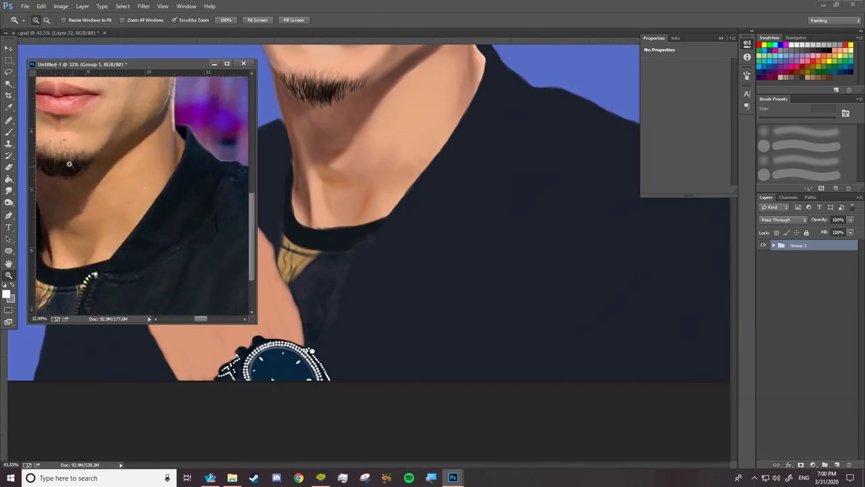
Step: Set up a 73 px, 42% hardness brush for painting the jacket on Layer 22
{"action": "key", "text": "b"}
{"action": "right_click", "coordinate": [509, 240]}
{"action": "left_click_drag", "start_coordinate": [558, 121], "coordinate": [573, 121]}
{"action": "key", "text": "Return"}
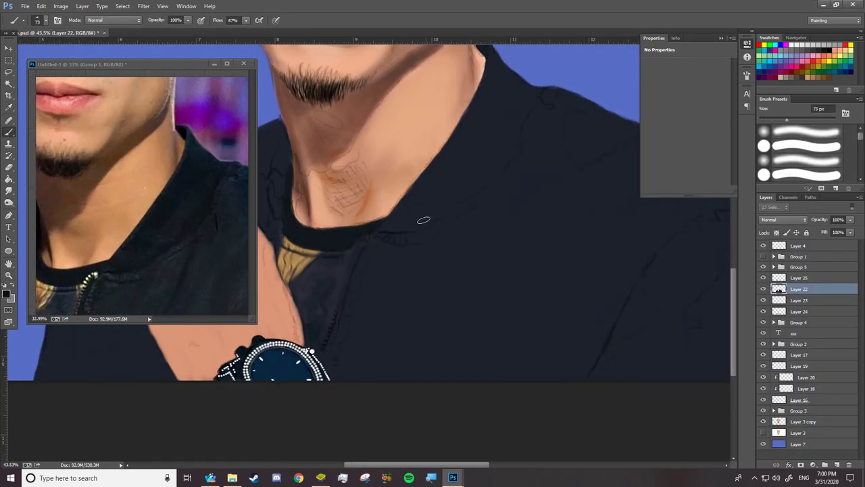
{"action": "left_click", "coordinate": [396, 228]}
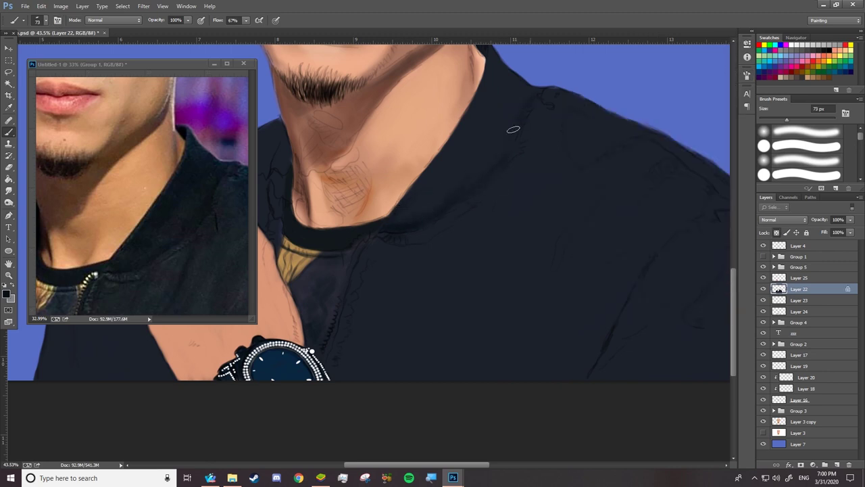
{"action": "right_click", "coordinate": [480, 131]}
{"action": "key", "text": "Escape"}
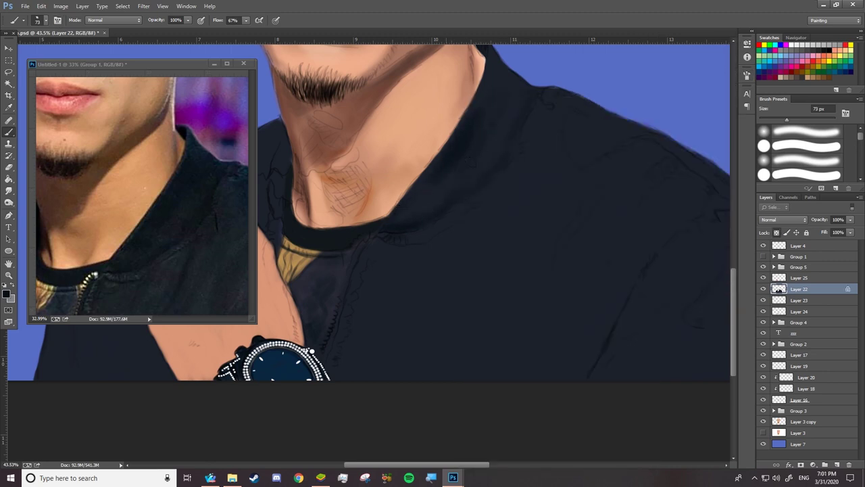
{"action": "right_click", "coordinate": [469, 173]}
{"action": "left_click_drag", "start_coordinate": [623, 168], "coordinate": [625, 195]}
{"action": "left_click", "coordinate": [638, 106]}
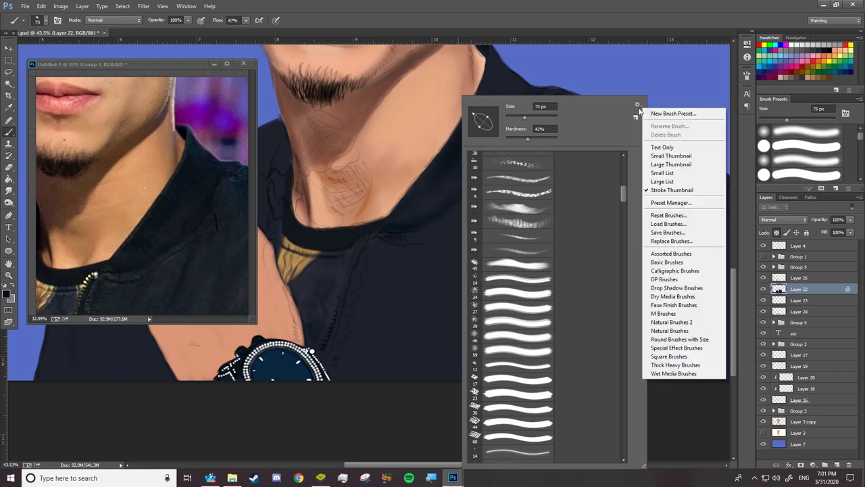
Step: Pick the 94 px textured brush from large thumbnails and flatten its tip into an ellipse
{"action": "left_click", "coordinate": [687, 167]}
{"action": "left_click_drag", "start_coordinate": [625, 232], "coordinate": [625, 307]}
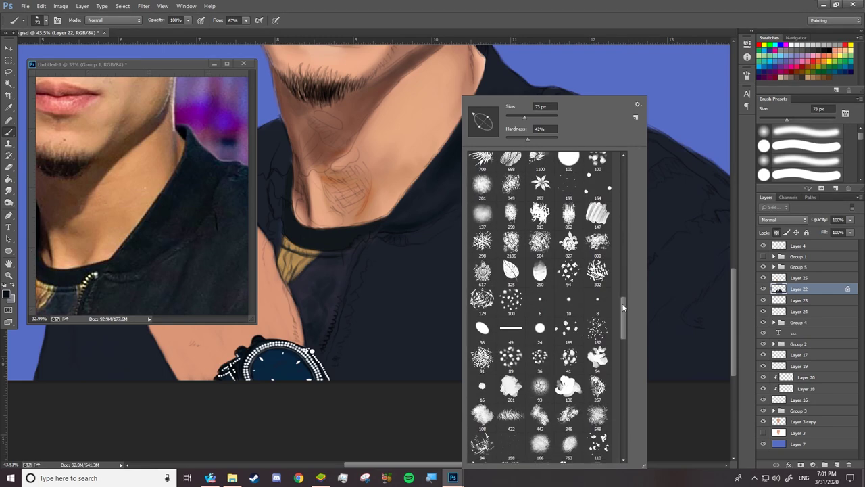
{"action": "left_click", "coordinate": [600, 359]}
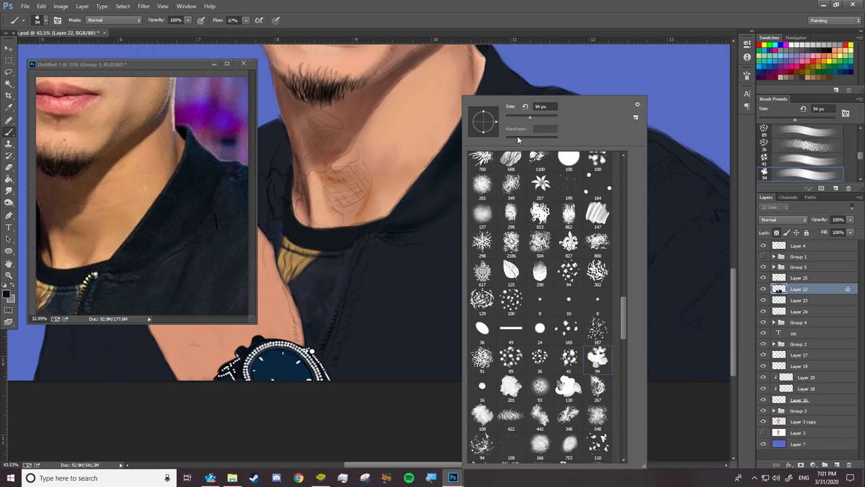
{"action": "left_click_drag", "start_coordinate": [495, 120], "coordinate": [470, 159]}
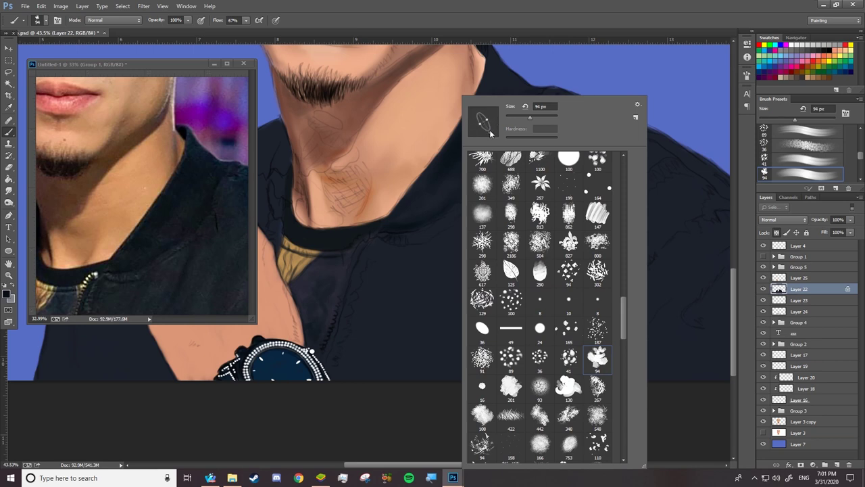
{"action": "left_click", "coordinate": [445, 175]}
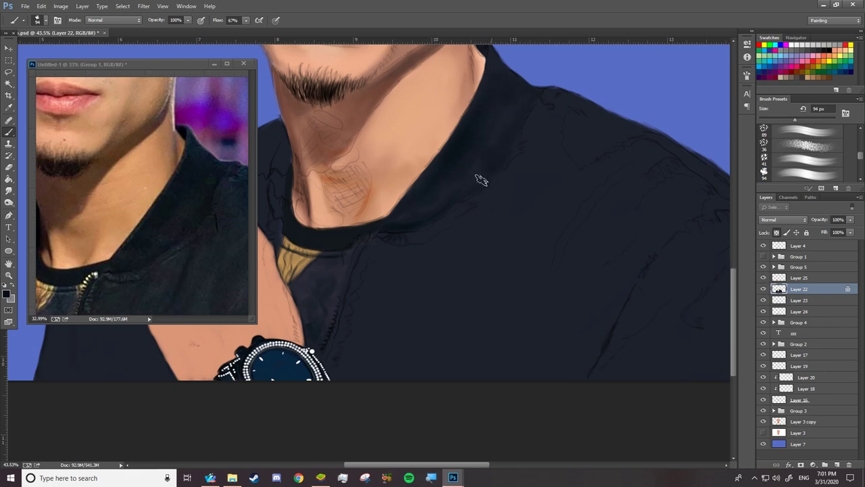
Step: Resize the brush through 54, 101, 226 and 118 px while preparing the jacket shading
{"action": "scroll", "coordinate": [426, 209], "scroll_direction": "up", "scroll_amount": 2}
{"action": "scroll", "coordinate": [426, 209], "scroll_direction": "up", "scroll_amount": 2}
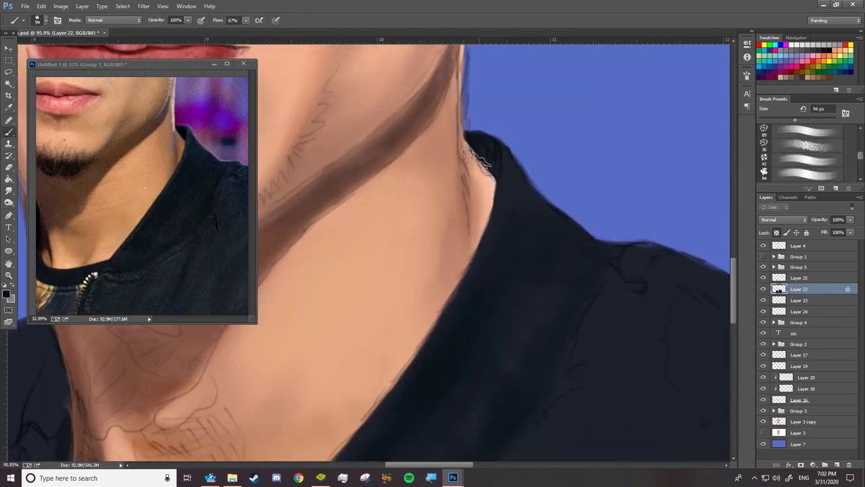
{"action": "right_click", "coordinate": [529, 145]}
{"action": "left_click", "coordinate": [559, 118]}
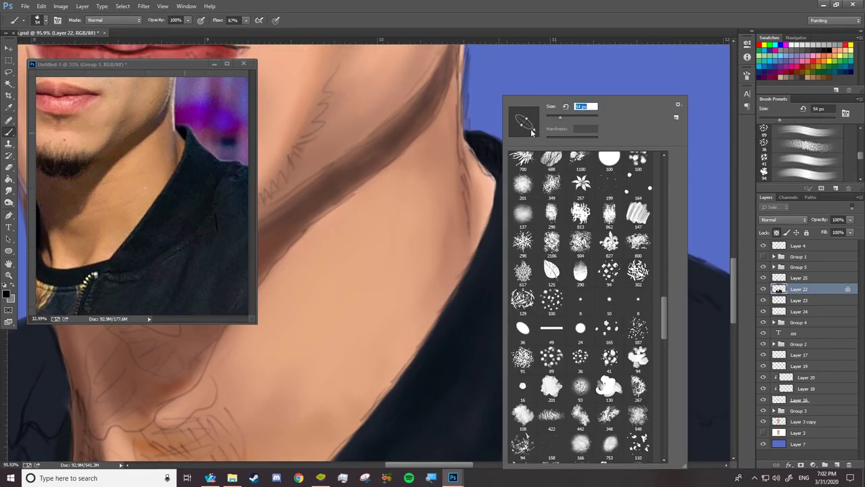
{"action": "left_click", "coordinate": [486, 144]}
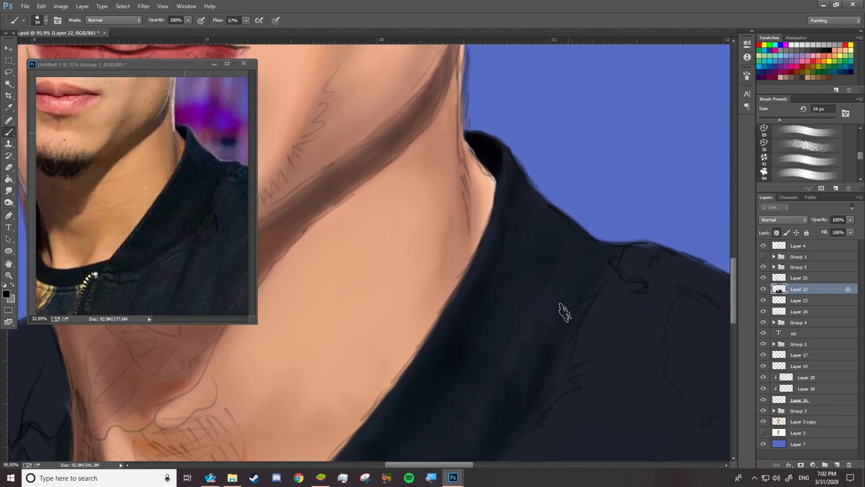
{"action": "left_click_drag", "start_coordinate": [530, 264], "coordinate": [508, 303]}
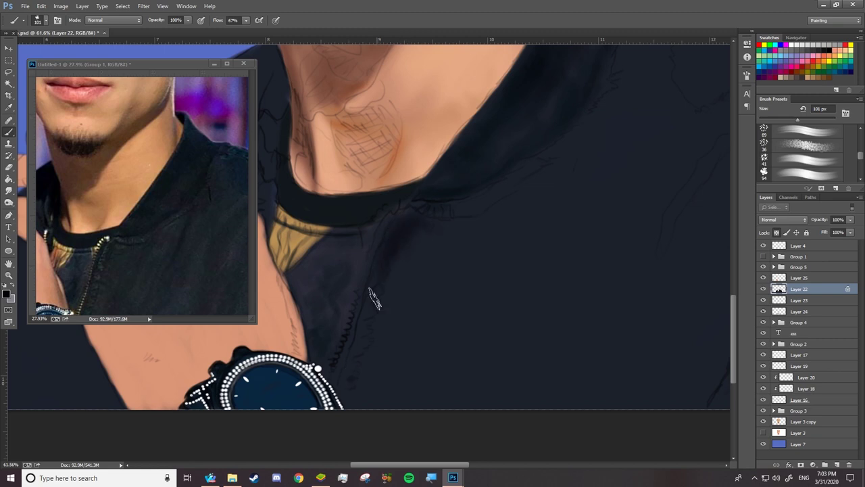
{"action": "right_click", "coordinate": [375, 296]}
{"action": "key", "text": "Escape"}
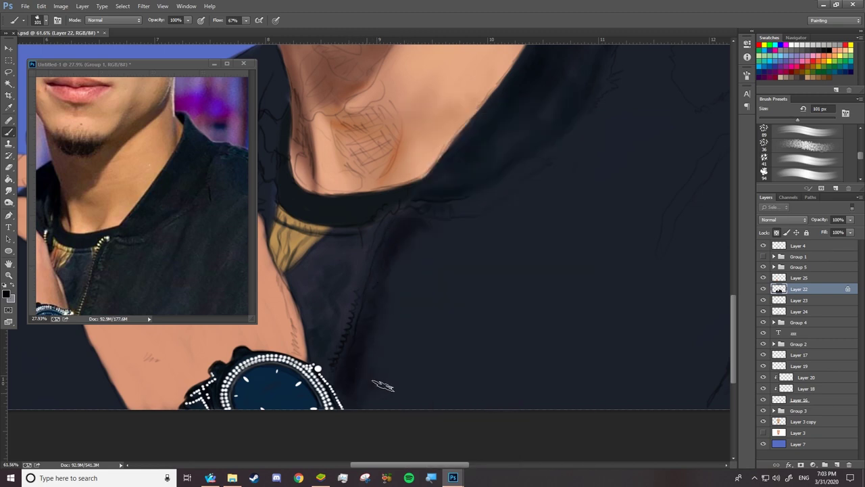
{"action": "right_click", "coordinate": [416, 218]}
{"action": "key", "text": "Escape"}
{"action": "right_click", "coordinate": [556, 122]}
{"action": "key", "text": "Escape"}
Step: Toggle Layer 22 to compare, then paint darker shading on the jacket front with a 332 px brush
{"action": "left_click", "coordinate": [764, 288]}
{"action": "left_click", "coordinate": [765, 289]}
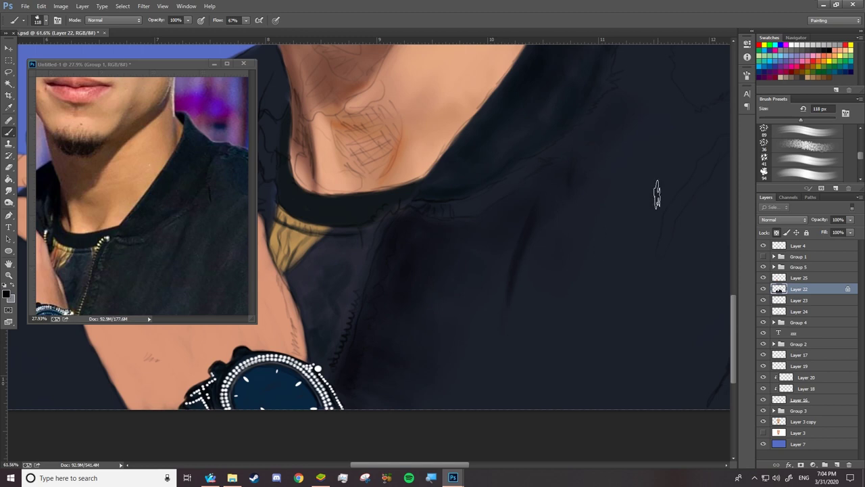
{"action": "scroll", "coordinate": [641, 198], "scroll_direction": "right", "scroll_amount": 5}
{"action": "left_click_drag", "start_coordinate": [257, 323], "coordinate": [296, 321]}
{"action": "right_click", "coordinate": [488, 248]}
{"action": "double_click", "coordinate": [508, 136]}
{"action": "left_click_drag", "start_coordinate": [369, 302], "coordinate": [375, 350]}
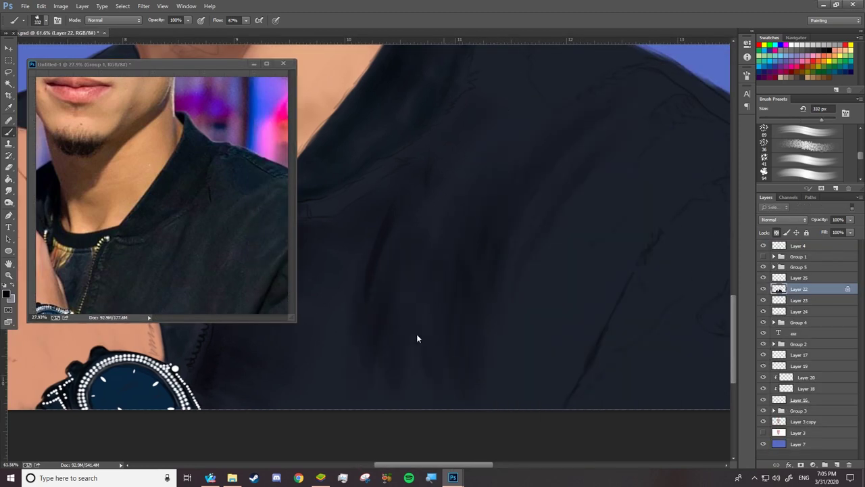
{"action": "scroll", "coordinate": [383, 368], "scroll_direction": "right", "scroll_amount": 3}
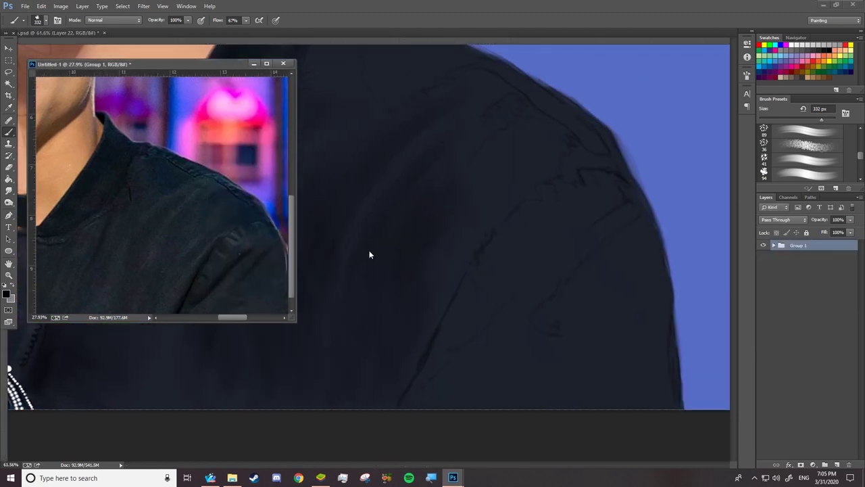
Step: Darken the jacket shoulder with a diagonally tilted 156 px brush, then shrink it to 85 px
{"action": "right_click", "coordinate": [549, 169]}
{"action": "left_click_drag", "start_coordinate": [566, 139], "coordinate": [607, 120]}
{"action": "key", "text": "Return"}
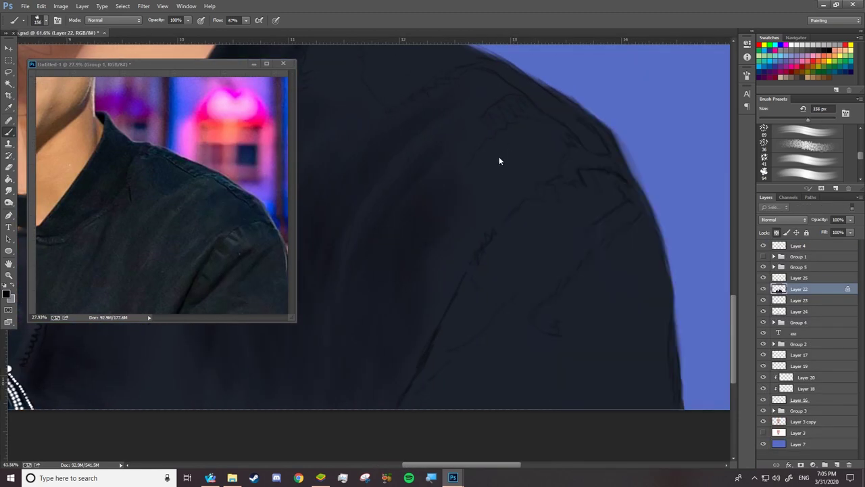
{"action": "mouse_move", "coordinate": [564, 142]}
{"action": "left_mouse_down"}
{"action": "mouse_move", "coordinate": [504, 135]}
{"action": "mouse_move", "coordinate": [446, 206]}
{"action": "left_mouse_up"}
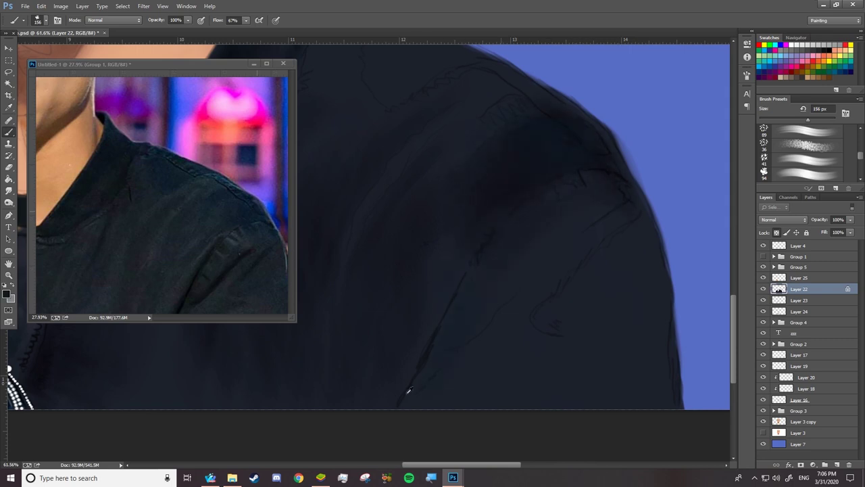
{"action": "right_click", "coordinate": [510, 244]}
{"action": "left_click_drag", "start_coordinate": [549, 120], "coordinate": [542, 121]}
{"action": "key", "text": "Return"}
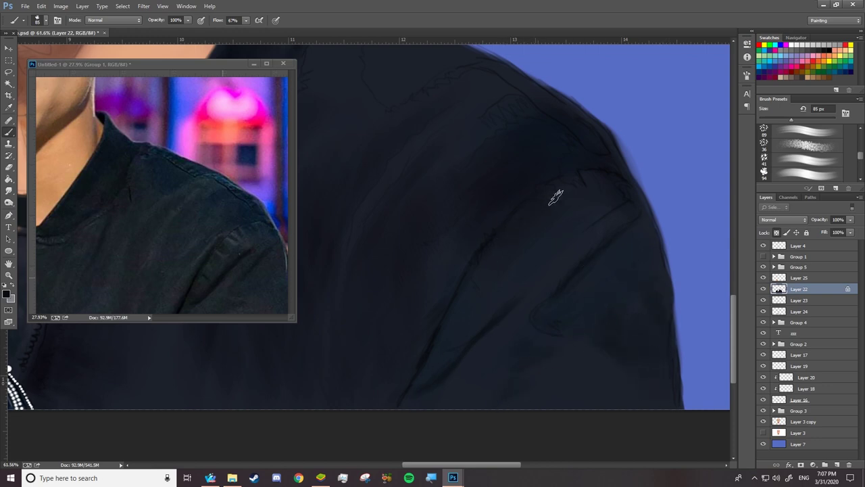
Step: Zoom the canvas in on the shoulder by the neck and the reference photo in on the hand
{"action": "key", "text": "z"}
{"action": "left_click_drag", "start_coordinate": [458, 318], "coordinate": [396, 409]}
{"action": "left_click_drag", "start_coordinate": [559, 326], "coordinate": [629, 321]}
{"action": "key", "text": "b"}
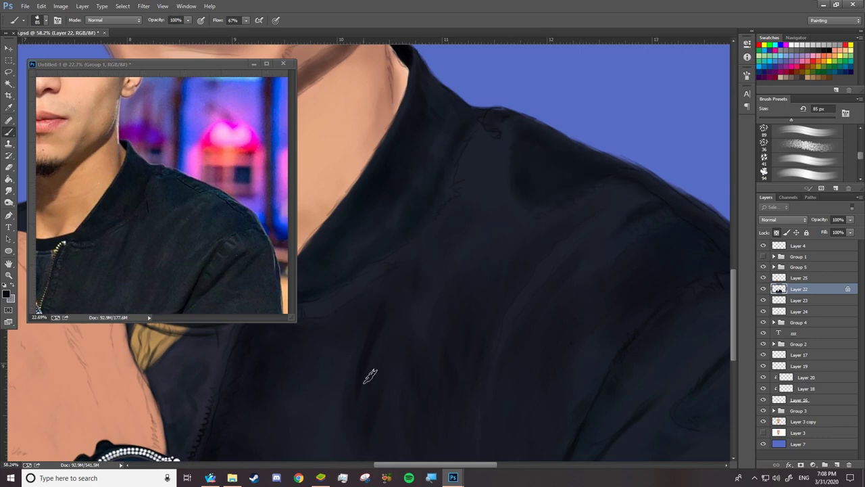
{"action": "key", "text": "z"}
{"action": "left_click_drag", "start_coordinate": [533, 270], "coordinate": [475, 347]}
{"action": "left_click_drag", "start_coordinate": [135, 203], "coordinate": [189, 203]}
{"action": "left_click_drag", "start_coordinate": [406, 263], "coordinate": [451, 263]}
{"action": "left_click", "coordinate": [451, 263]}
{"action": "key", "text": "b"}
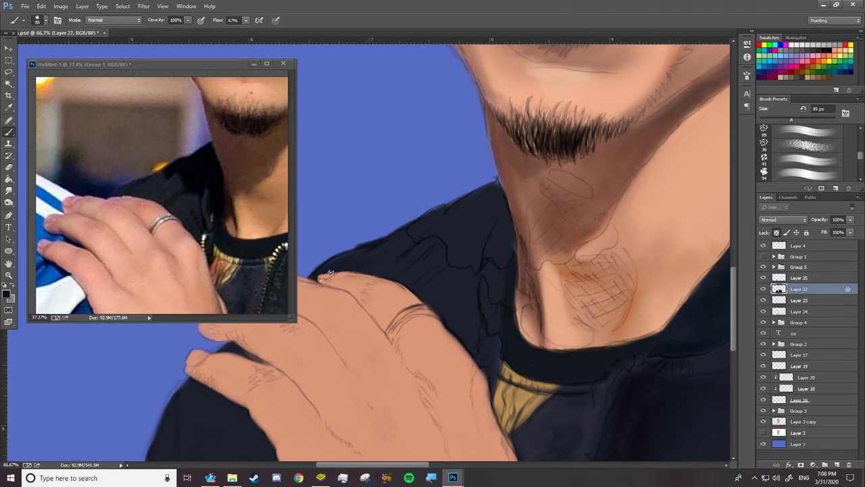
Step: Paint dark strokes over the shoulder sketch lines and the shirt area beside the neck
{"action": "mouse_move", "coordinate": [498, 229]}
{"action": "left_mouse_down"}
{"action": "mouse_move", "coordinate": [473, 203]}
{"action": "mouse_move", "coordinate": [487, 250]}
{"action": "mouse_move", "coordinate": [450, 228]}
{"action": "mouse_move", "coordinate": [413, 229]}
{"action": "left_mouse_up"}
{"action": "left_click_drag", "start_coordinate": [473, 211], "coordinate": [438, 245]}
{"action": "mouse_move", "coordinate": [511, 248]}
{"action": "left_mouse_down"}
{"action": "mouse_move", "coordinate": [498, 251]}
{"action": "mouse_move", "coordinate": [512, 252]}
{"action": "left_mouse_up"}
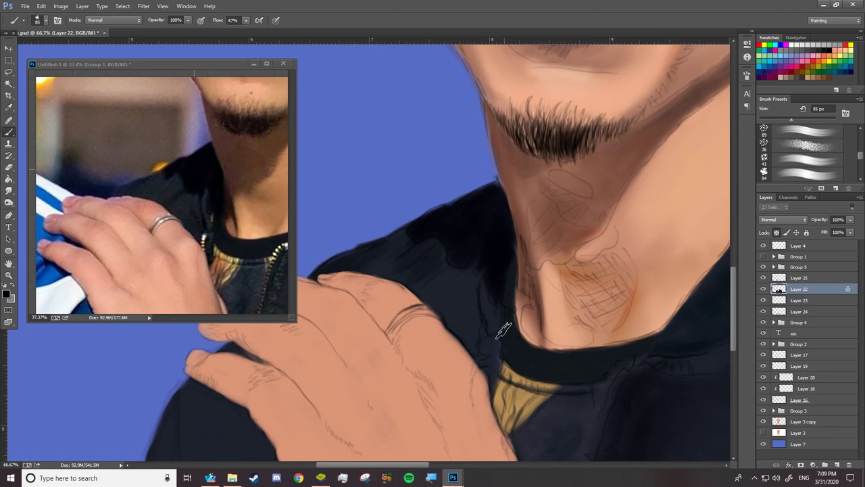
{"action": "key", "text": "z"}
{"action": "left_click_drag", "start_coordinate": [450, 222], "coordinate": [377, 355]}
{"action": "key", "text": "b"}
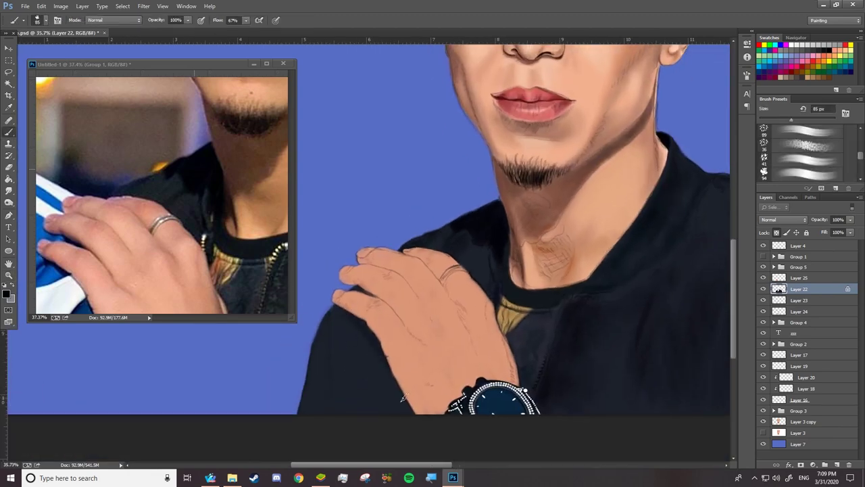
{"action": "right_click", "coordinate": [351, 311]}
{"action": "key", "text": "Escape"}
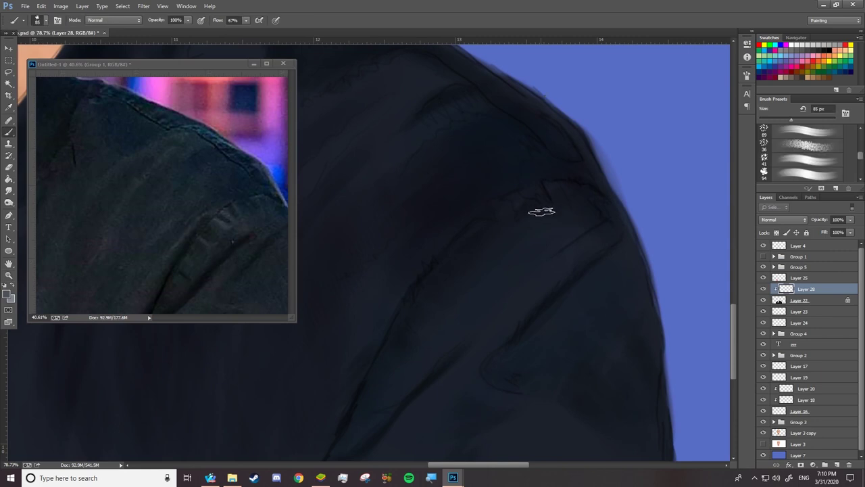
Step: Shrink the brush to 40 px and check the sketch beneath the dark jacket paint
{"action": "right_click", "coordinate": [537, 181]}
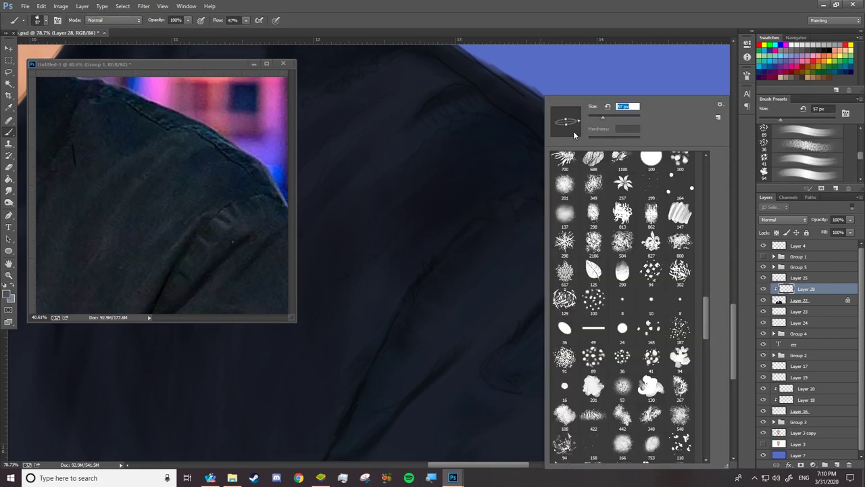
{"action": "left_click_drag", "start_coordinate": [602, 118], "coordinate": [599, 118]}
{"action": "key", "text": "Return"}
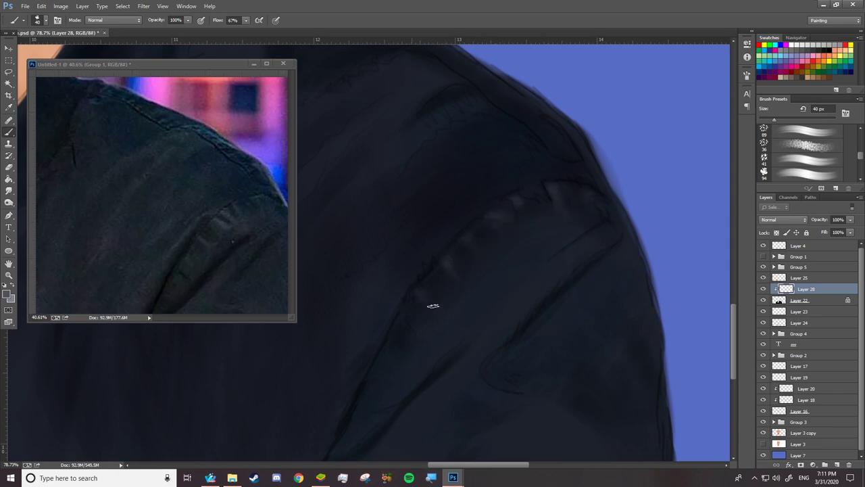
{"action": "left_click", "coordinate": [763, 299]}
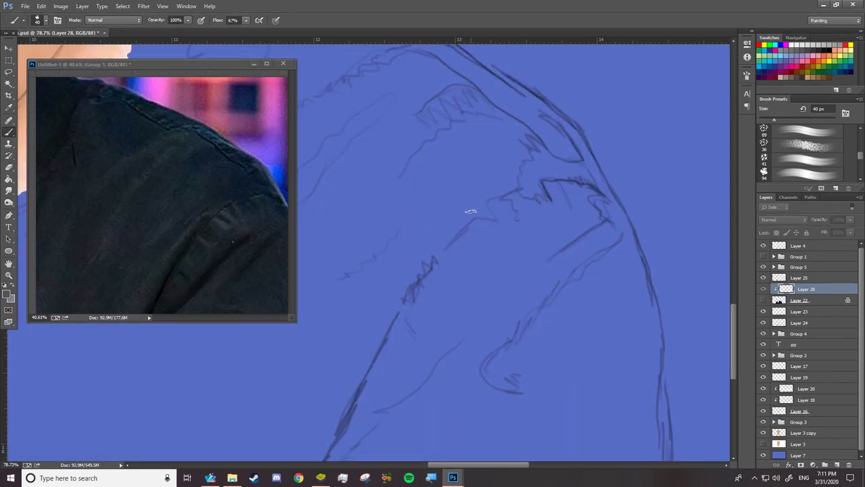
{"action": "key", "text": "z"}
{"action": "left_click_drag", "start_coordinate": [239, 237], "coordinate": [203, 237]}
{"action": "left_click", "coordinate": [763, 300]}
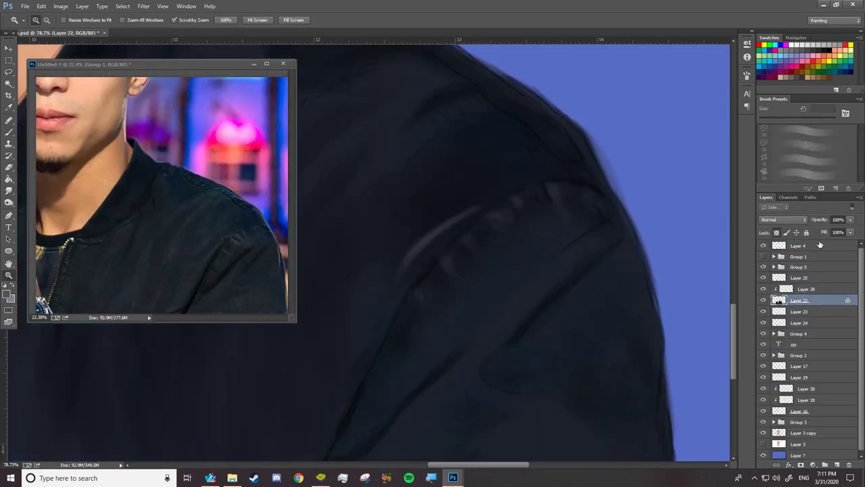
{"action": "key", "text": "b"}
Step: Paint lighter strokes along the sleeve seam and upper shoulder
{"action": "left_click_drag", "start_coordinate": [358, 365], "coordinate": [403, 277]}
{"action": "right_click", "coordinate": [448, 123]}
{"action": "key", "text": "Escape"}
{"action": "left_click_drag", "start_coordinate": [466, 100], "coordinate": [344, 206]}
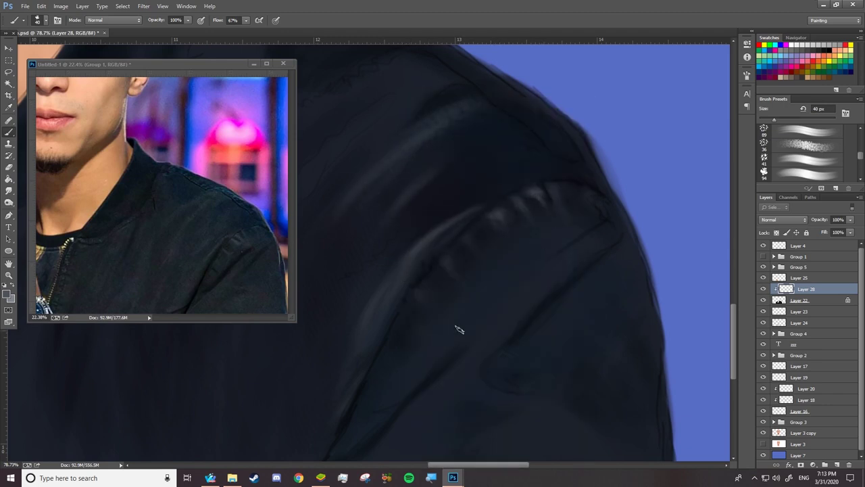
{"action": "scroll", "coordinate": [467, 363], "scroll_direction": "down", "scroll_amount": 3}
{"action": "left_click_drag", "start_coordinate": [422, 199], "coordinate": [375, 222]}
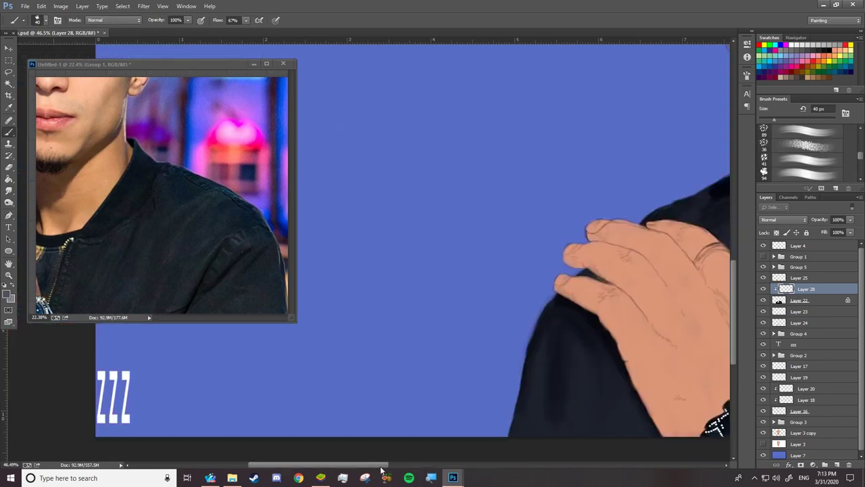
{"action": "left_click_drag", "start_coordinate": [330, 252], "coordinate": [433, 404]}
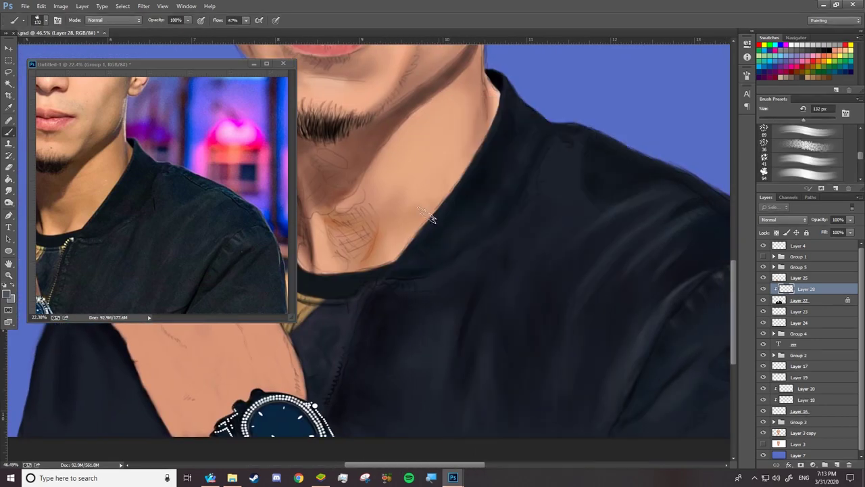
Step: Zoom in on the reference photo and recheck the sketch under the jacket paint
{"action": "key", "text": "z"}
{"action": "left_click", "coordinate": [283, 224]}
{"action": "key", "text": "b"}
{"action": "right_click", "coordinate": [432, 101]}
{"action": "key", "text": "Return"}
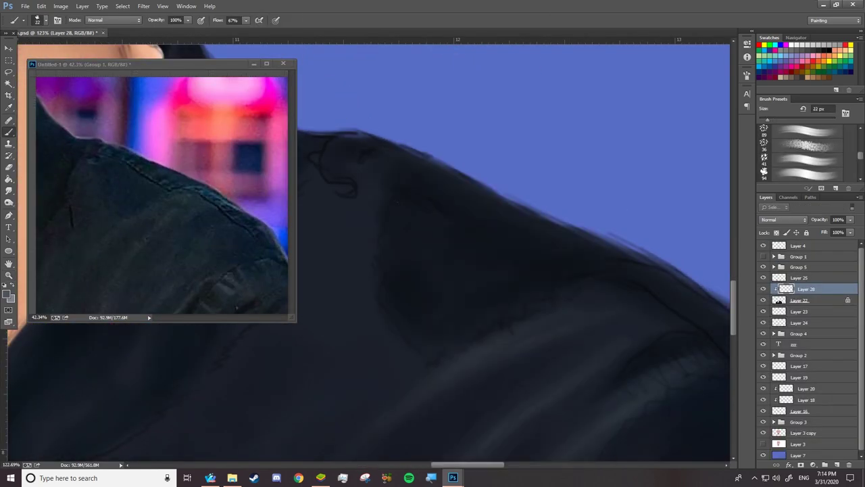
{"action": "left_click", "coordinate": [797, 300]}
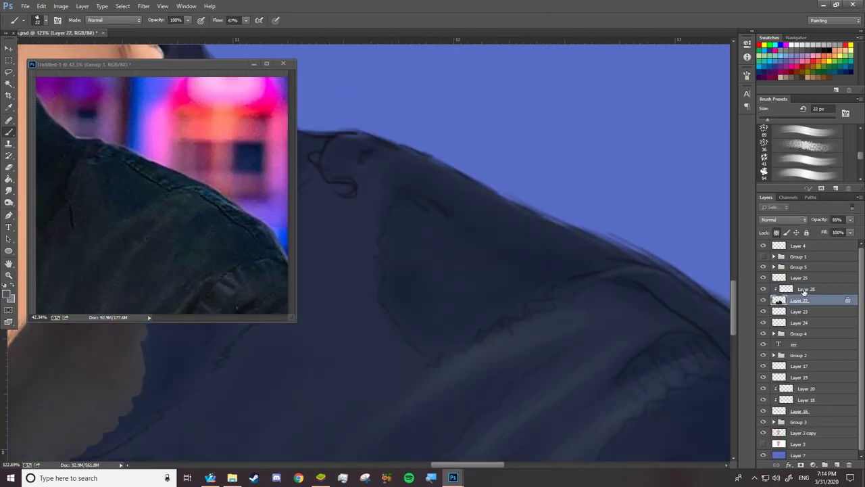
{"action": "left_click", "coordinate": [805, 290]}
Step: Add short light and dark dashes along the jacket's shoulder seam ridges
{"action": "left_click_drag", "start_coordinate": [412, 185], "coordinate": [427, 177]}
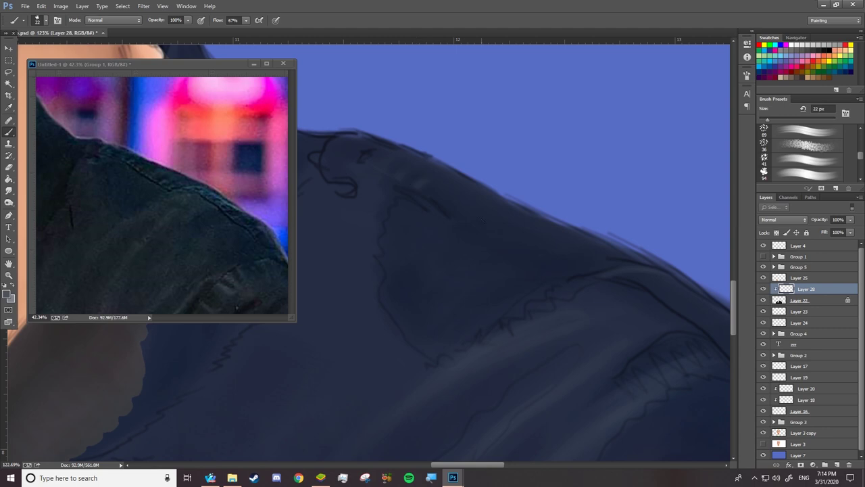
{"action": "mouse_move", "coordinate": [531, 250]}
{"action": "left_mouse_down"}
{"action": "mouse_move", "coordinate": [544, 243]}
{"action": "mouse_move", "coordinate": [523, 229]}
{"action": "left_mouse_up"}
{"action": "left_click_drag", "start_coordinate": [566, 272], "coordinate": [580, 266]}
{"action": "left_click_drag", "start_coordinate": [545, 259], "coordinate": [555, 254]}
{"action": "left_click_drag", "start_coordinate": [479, 357], "coordinate": [270, 363]}
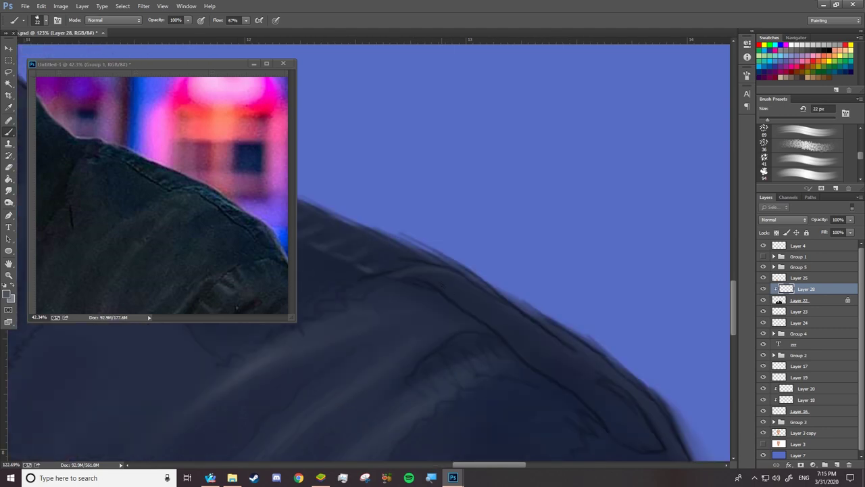
{"action": "mouse_move", "coordinate": [521, 307]}
{"action": "left_mouse_down"}
{"action": "mouse_move", "coordinate": [576, 342]}
{"action": "mouse_move", "coordinate": [576, 334]}
{"action": "left_mouse_up"}
{"action": "left_click_drag", "start_coordinate": [412, 265], "coordinate": [445, 259]}
{"action": "left_click_drag", "start_coordinate": [395, 273], "coordinate": [436, 263]}
{"action": "left_click_drag", "start_coordinate": [463, 306], "coordinate": [479, 297]}
Step: Pan along the shoulder and pick a grey-blue highlight colour
{"action": "left_click_drag", "start_coordinate": [730, 315], "coordinate": [670, 86]}
{"action": "right_click", "coordinate": [635, 96]}
{"action": "key", "text": "Escape"}
{"action": "left_click_drag", "start_coordinate": [473, 209], "coordinate": [404, 209]}
{"action": "key", "text": "b"}
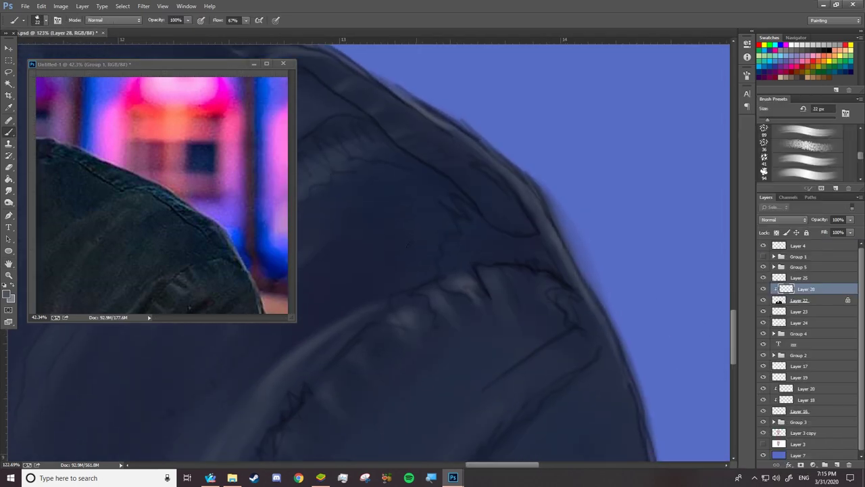
{"action": "left_click", "coordinate": [8, 293]}
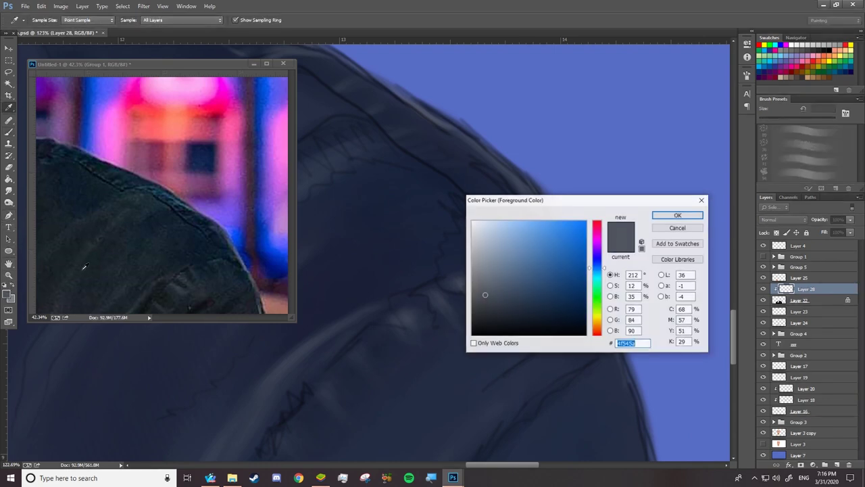
{"action": "left_click", "coordinate": [678, 215]}
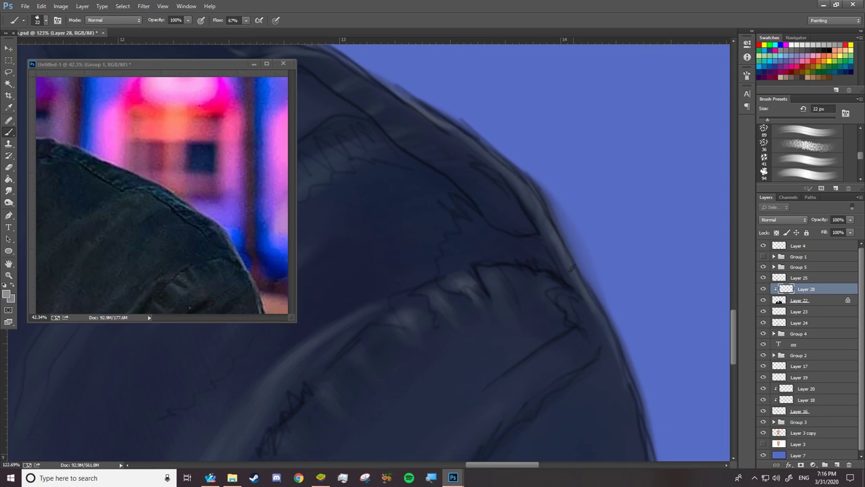
Step: Paint a faint grey-blue highlight down the shoulder edge
{"action": "right_click", "coordinate": [568, 265]}
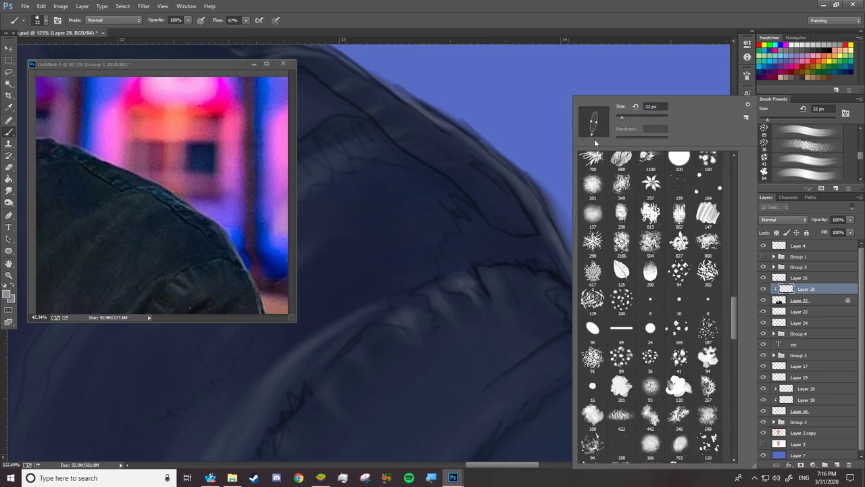
{"action": "left_click", "coordinate": [561, 251]}
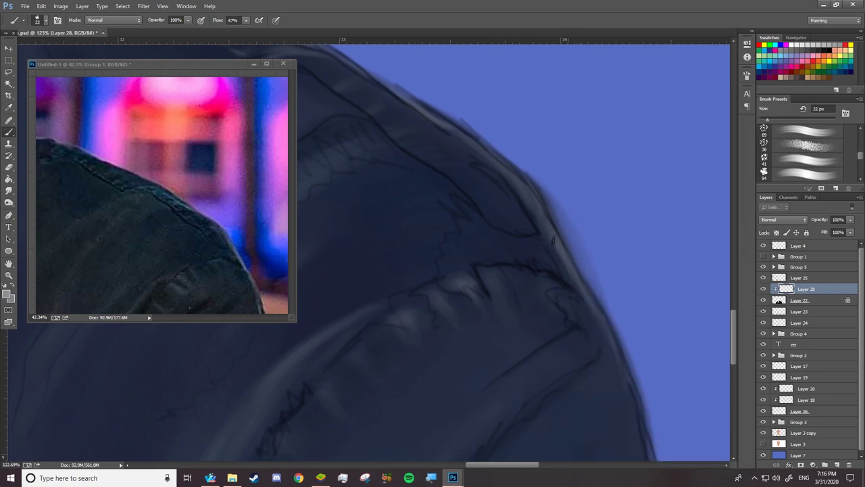
{"action": "right_click", "coordinate": [581, 233]}
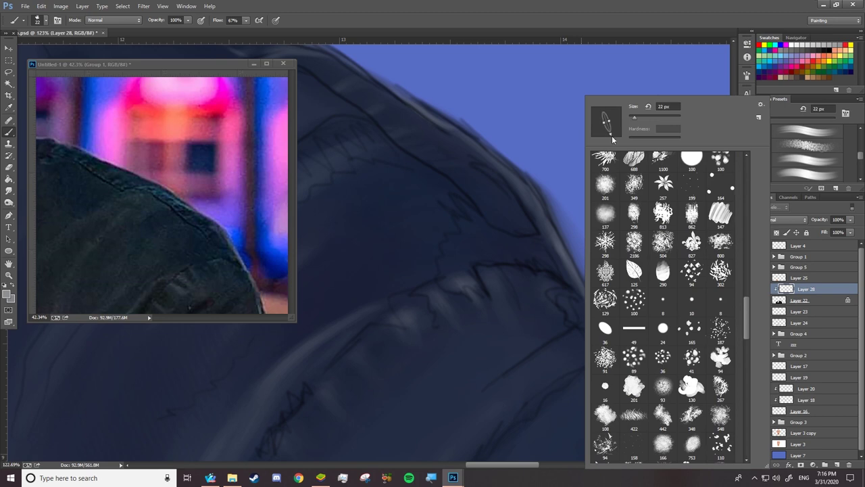
{"action": "left_click", "coordinate": [575, 264]}
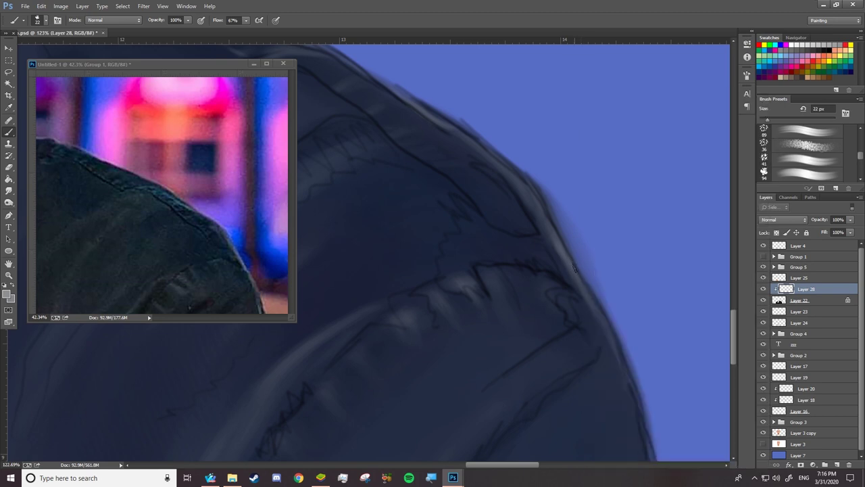
{"action": "left_click_drag", "start_coordinate": [569, 258], "coordinate": [589, 297]}
{"action": "left_click_drag", "start_coordinate": [589, 295], "coordinate": [626, 379]}
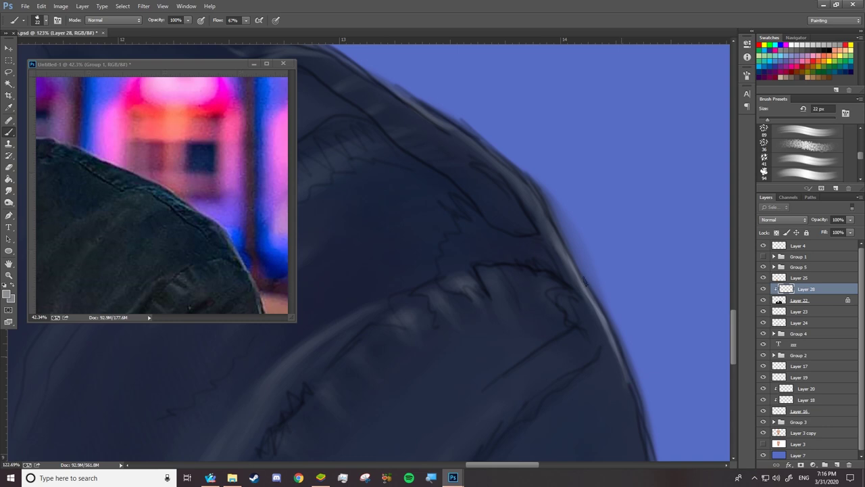
Step: Extend the highlight along the shoulder edge and add a new clipped Layer 29
{"action": "left_click", "coordinate": [291, 241]}
{"action": "scroll", "coordinate": [292, 251], "scroll_direction": "down", "scroll_amount": 5}
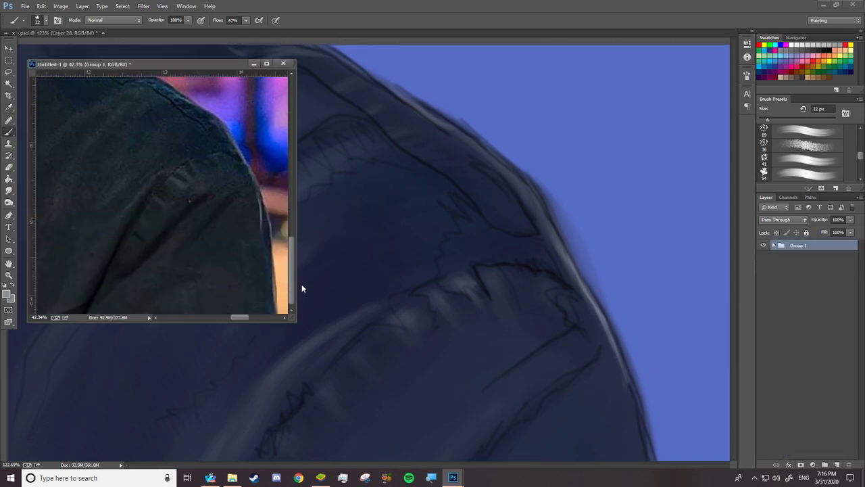
{"action": "left_click", "coordinate": [584, 332]}
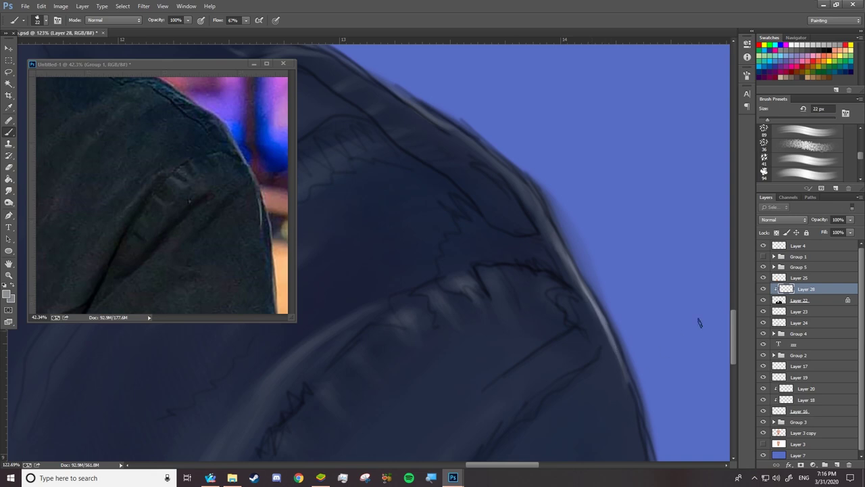
{"action": "left_click_drag", "start_coordinate": [734, 321], "coordinate": [734, 342]}
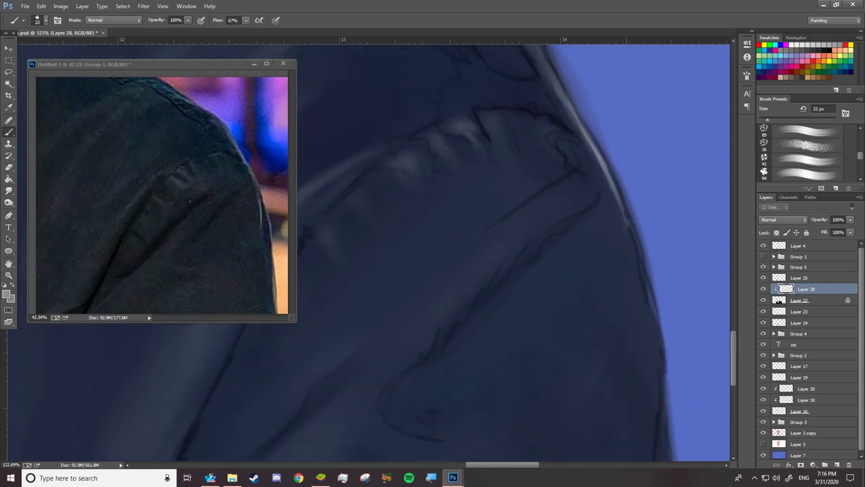
{"action": "left_click_drag", "start_coordinate": [625, 257], "coordinate": [617, 203]}
{"action": "mouse_move", "coordinate": [646, 270]}
{"action": "left_mouse_down"}
{"action": "mouse_move", "coordinate": [629, 299]}
{"action": "mouse_move", "coordinate": [463, 309]}
{"action": "mouse_move", "coordinate": [532, 358]}
{"action": "mouse_move", "coordinate": [683, 345]}
{"action": "left_mouse_up"}
{"action": "key", "text": "ctrl+shift+alt+n"}
Step: Set the brush to 8 px and scroll down the jacket
{"action": "key", "text": "b"}
{"action": "right_click", "coordinate": [403, 96]}
{"action": "key", "text": "Escape"}
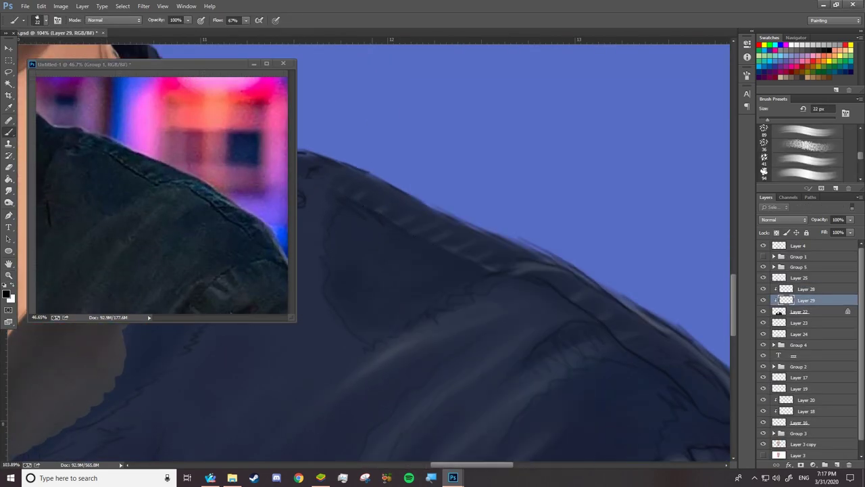
{"action": "right_click", "coordinate": [474, 96]}
{"action": "type", "text": "8"}
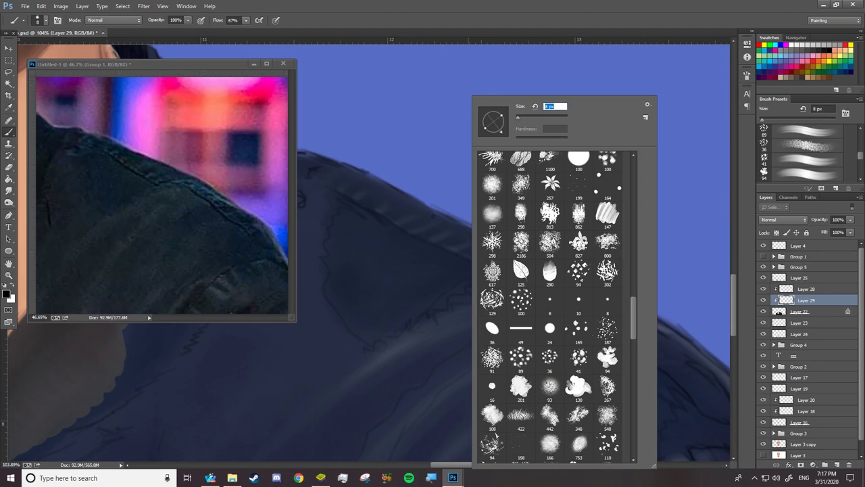
{"action": "key", "text": "Return"}
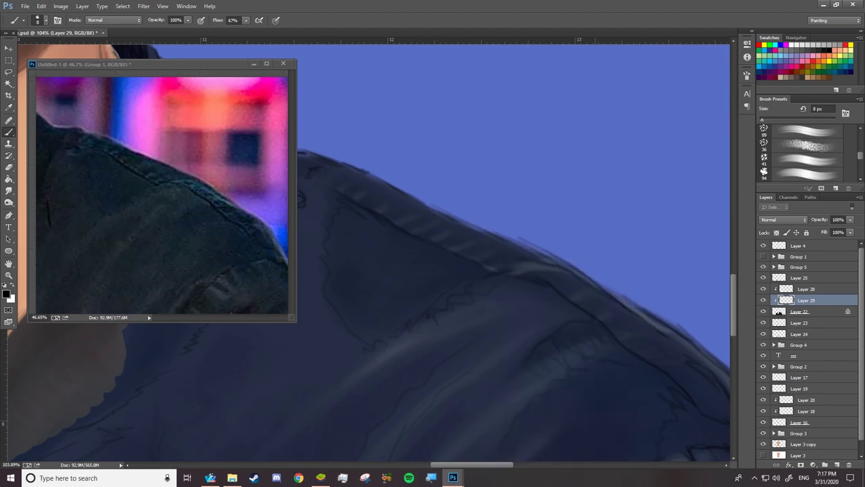
{"action": "scroll", "coordinate": [378, 250], "scroll_direction": "down", "scroll_amount": 4}
{"action": "scroll", "coordinate": [378, 250], "scroll_direction": "down", "scroll_amount": 1}
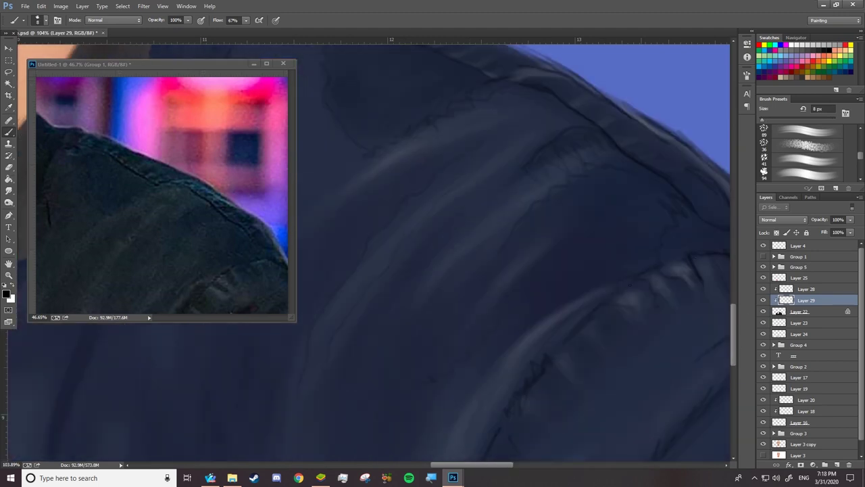
{"action": "scroll", "coordinate": [266, 251], "scroll_direction": "down", "scroll_amount": 3}
{"action": "scroll", "coordinate": [507, 186], "scroll_direction": "down", "scroll_amount": 5}
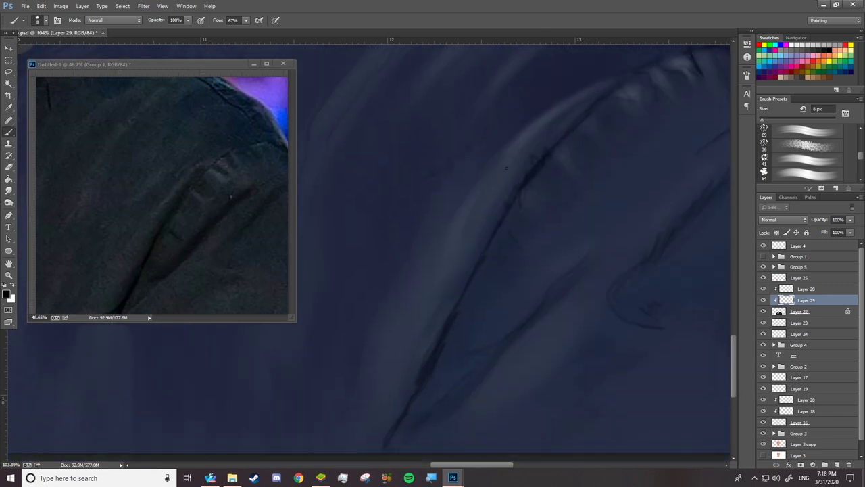
{"action": "scroll", "coordinate": [270, 237], "scroll_direction": "down", "scroll_amount": 1}
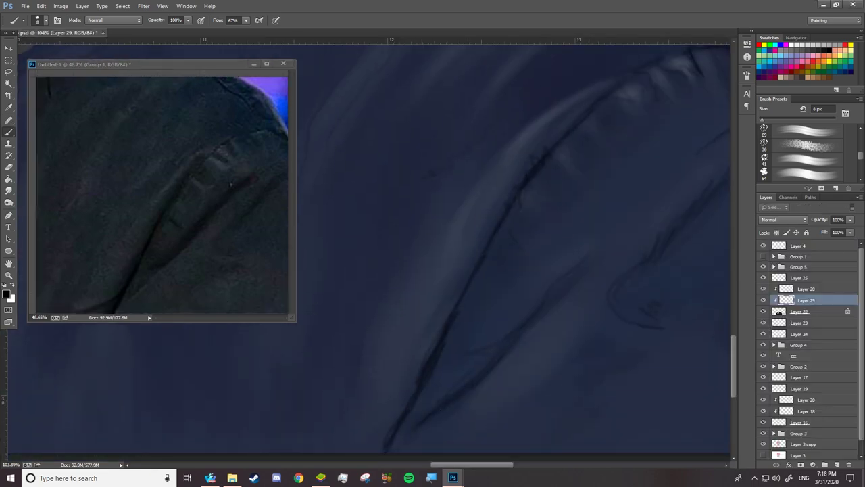
Step: Load the Mixer Brush with the dark jacket colour from the reference and hide sketch Layer 4
{"action": "key", "text": "shift+b"}
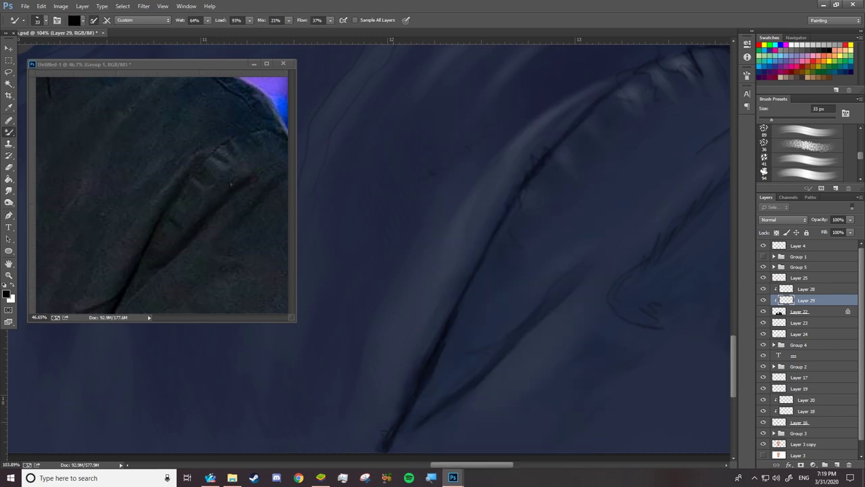
{"action": "left_click", "coordinate": [74, 21]}
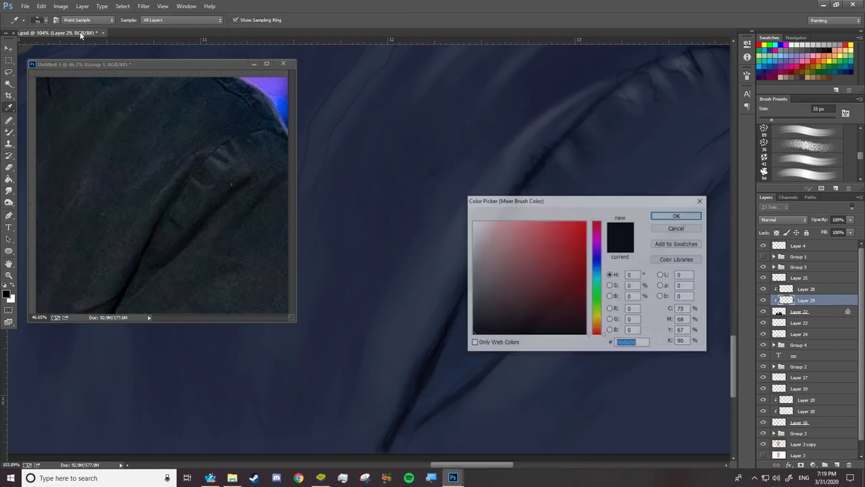
{"action": "left_click", "coordinate": [142, 253]}
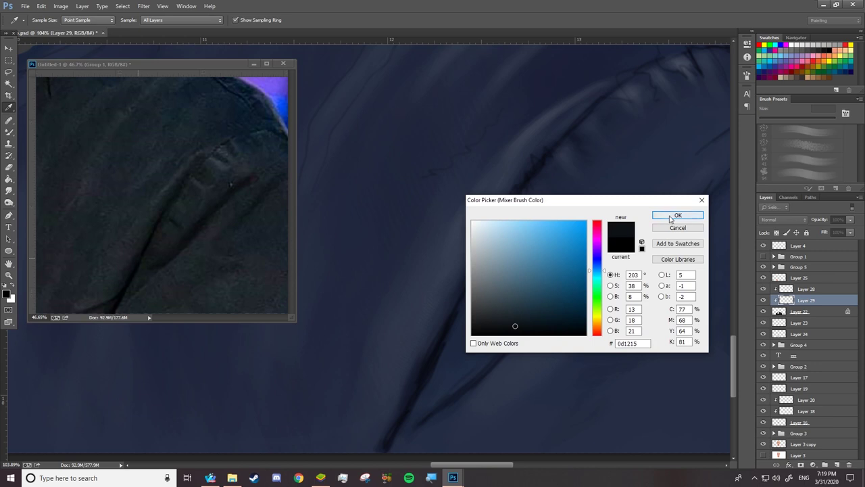
{"action": "left_click", "coordinate": [670, 216]}
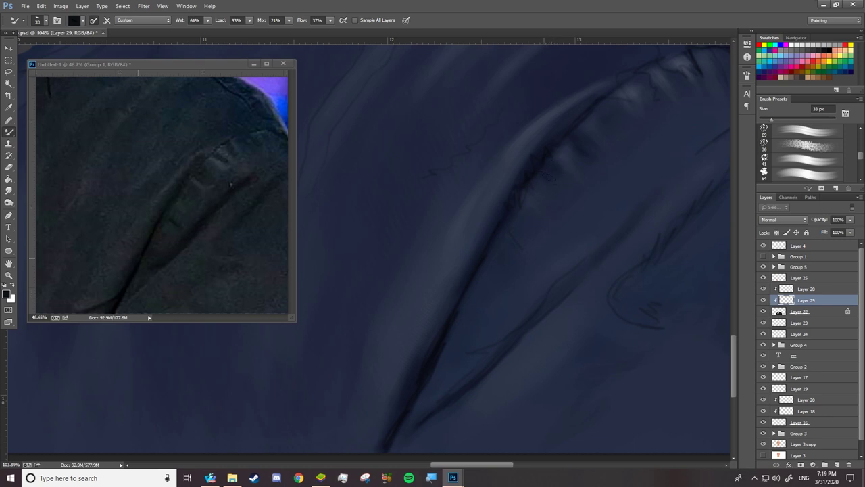
{"action": "left_click", "coordinate": [763, 245]}
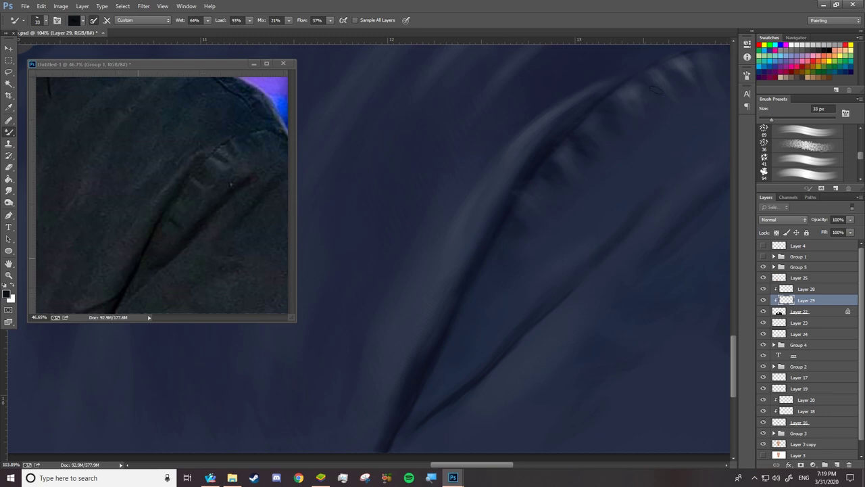
{"action": "key", "text": "z"}
{"action": "mouse_move", "coordinate": [508, 247]}
{"action": "left_mouse_down"}
{"action": "mouse_move", "coordinate": [460, 257]}
{"action": "mouse_move", "coordinate": [558, 248]}
{"action": "left_mouse_up"}
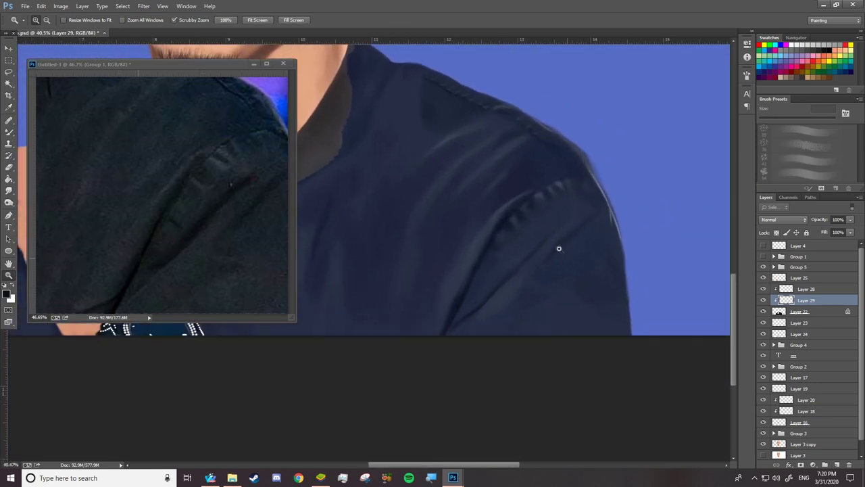
Step: Zoom the reference to the shoulder and set the Mixer Brush to an 82 px round tip
{"action": "left_click", "coordinate": [228, 253]}
{"action": "left_click_drag", "start_coordinate": [228, 254], "coordinate": [207, 263]}
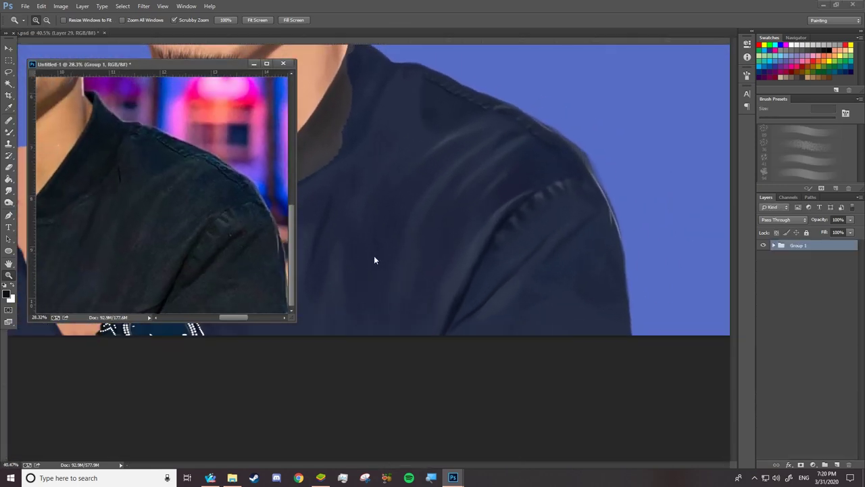
{"action": "left_click", "coordinate": [573, 188]}
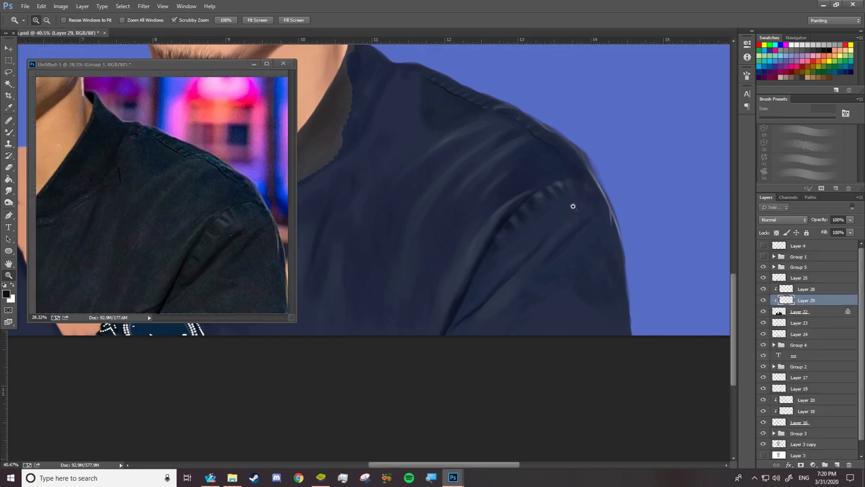
{"action": "left_click_drag", "start_coordinate": [572, 201], "coordinate": [576, 218]}
{"action": "key", "text": "b"}
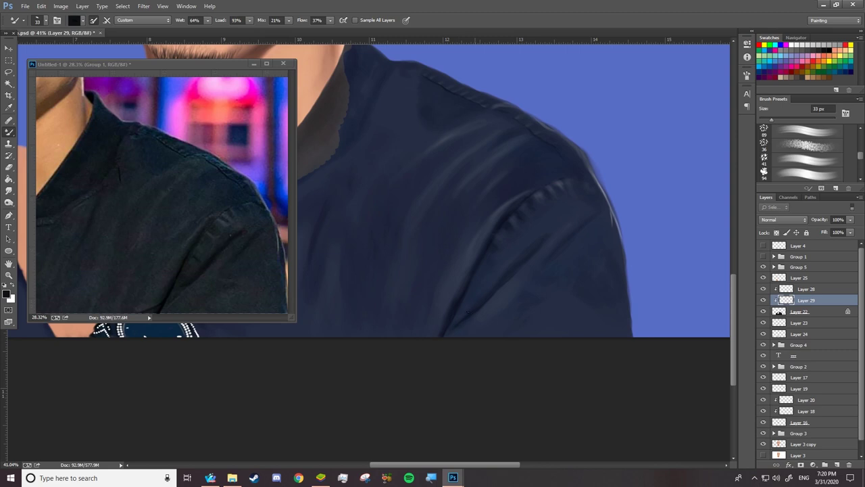
{"action": "right_click", "coordinate": [510, 259]}
{"action": "left_click", "coordinate": [580, 118]}
{"action": "left_click_drag", "start_coordinate": [539, 130], "coordinate": [536, 135]}
{"action": "key", "text": "Return"}
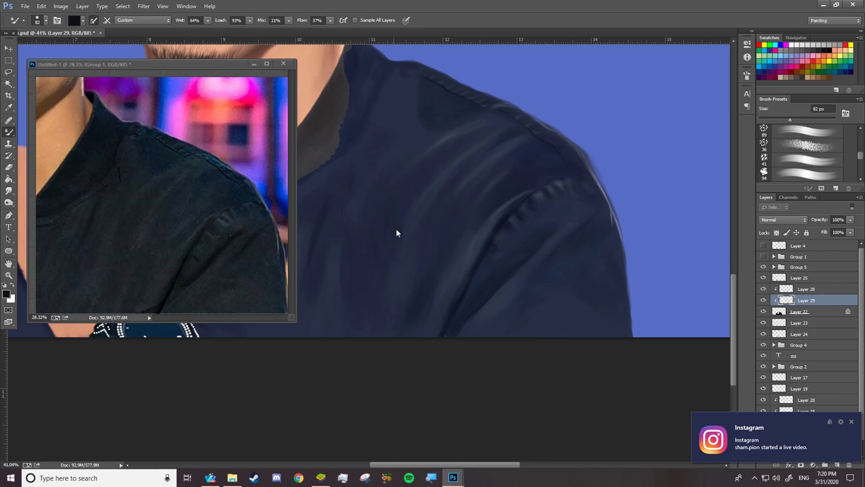
Step: Set jacket base Layer 22 to 100% opacity
{"action": "key", "text": "z"}
{"action": "mouse_move", "coordinate": [475, 332]}
{"action": "left_mouse_down"}
{"action": "mouse_move", "coordinate": [467, 343]}
{"action": "mouse_move", "coordinate": [439, 342]}
{"action": "mouse_move", "coordinate": [389, 325]}
{"action": "mouse_move", "coordinate": [431, 313]}
{"action": "left_mouse_up"}
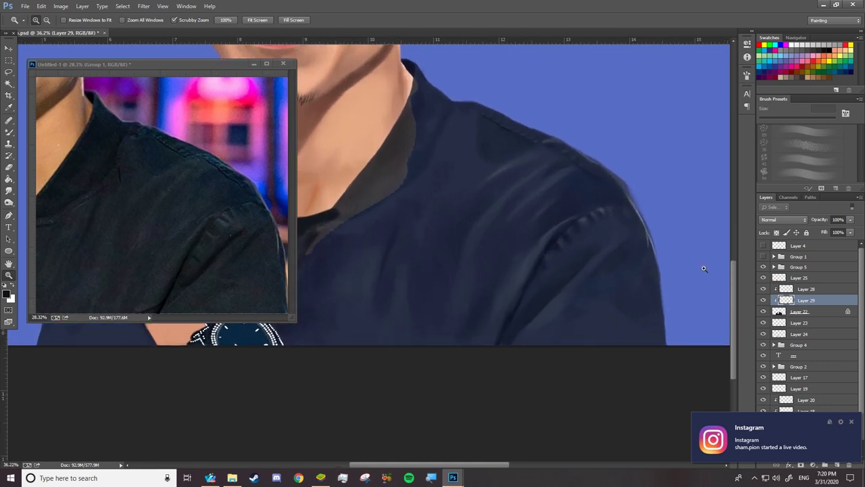
{"action": "left_click", "coordinate": [801, 311]}
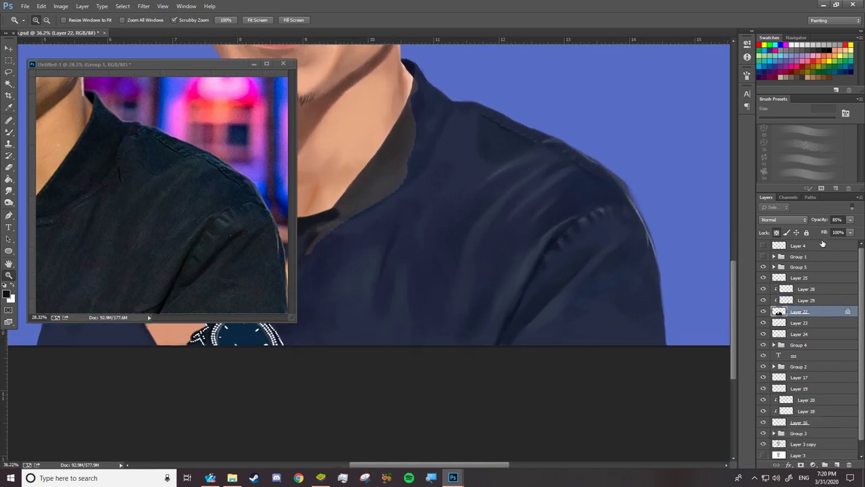
{"action": "left_click_drag", "start_coordinate": [818, 220], "coordinate": [851, 221]}
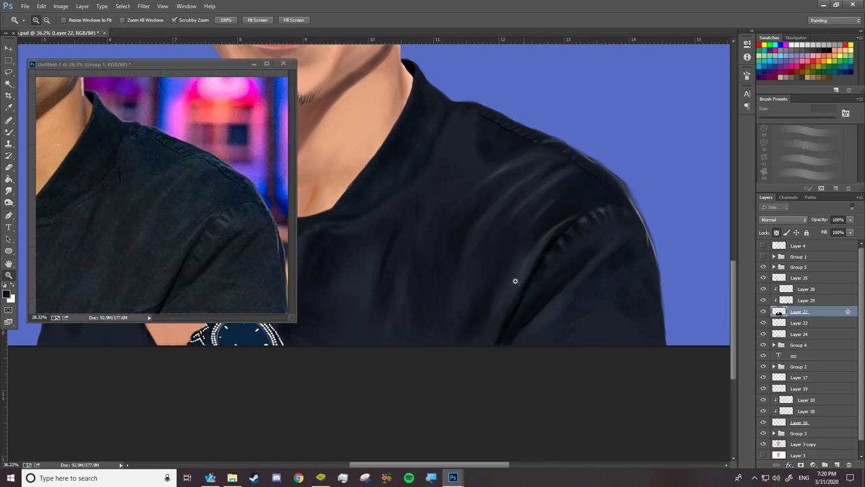
Step: Zoom around the portrait and reference to compare the neck, shirt and chest zipper
{"action": "left_click_drag", "start_coordinate": [477, 295], "coordinate": [452, 304]}
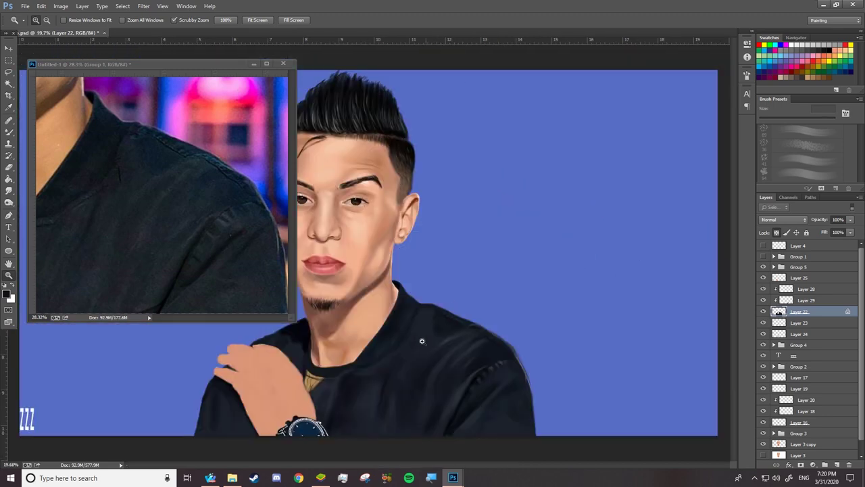
{"action": "left_click_drag", "start_coordinate": [340, 409], "coordinate": [362, 399]}
{"action": "mouse_move", "coordinate": [606, 358]}
{"action": "left_mouse_down"}
{"action": "mouse_move", "coordinate": [630, 355]}
{"action": "mouse_move", "coordinate": [549, 365]}
{"action": "left_mouse_up"}
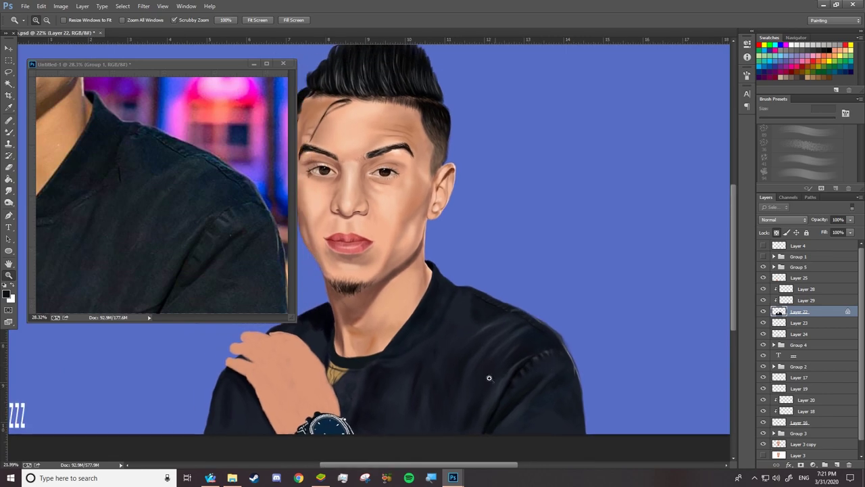
{"action": "left_click_drag", "start_coordinate": [329, 431], "coordinate": [337, 407]}
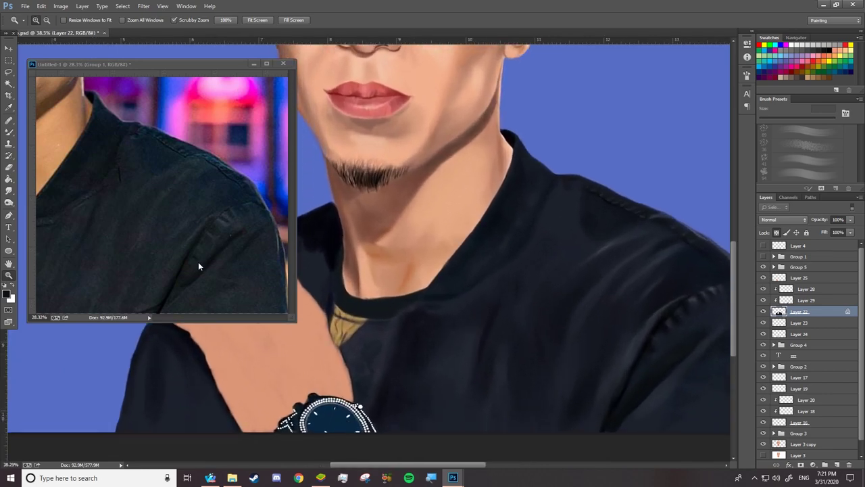
{"action": "left_click_drag", "start_coordinate": [198, 266], "coordinate": [177, 271]}
{"action": "left_click_drag", "start_coordinate": [101, 284], "coordinate": [169, 278]}
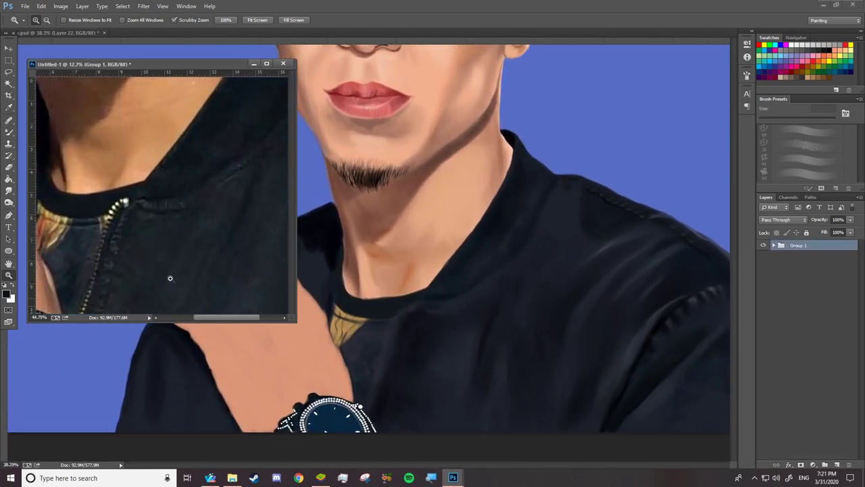
{"action": "left_click", "coordinate": [425, 406]}
{"action": "mouse_move", "coordinate": [424, 406]}
{"action": "left_mouse_down"}
{"action": "mouse_move", "coordinate": [415, 415]}
{"action": "mouse_move", "coordinate": [391, 365]}
{"action": "left_mouse_up"}
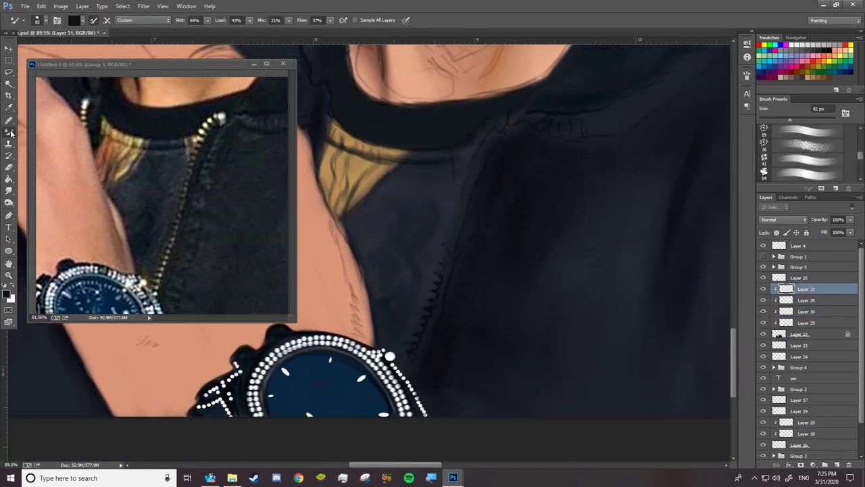
Step: Set up a white Color Dodge brush with a flattened 22 px tip
{"action": "key", "text": "shift+b"}
{"action": "key", "text": "x"}
{"action": "left_click", "coordinate": [112, 19]}
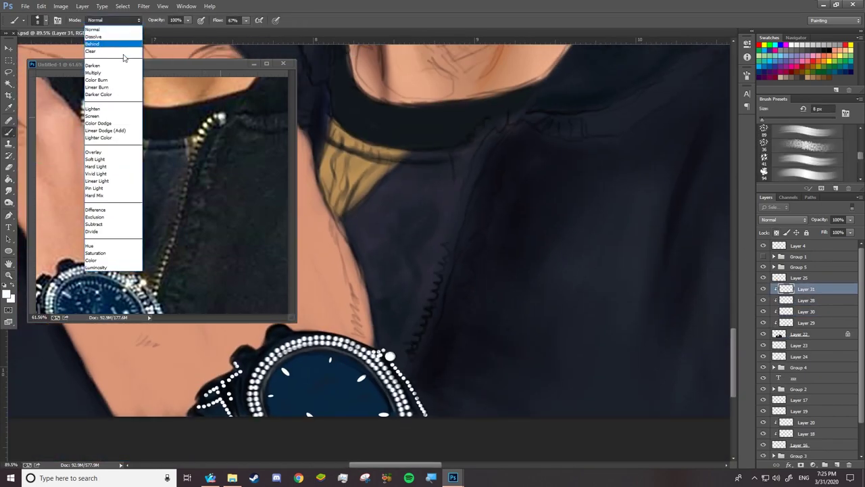
{"action": "left_click", "coordinate": [125, 127]}
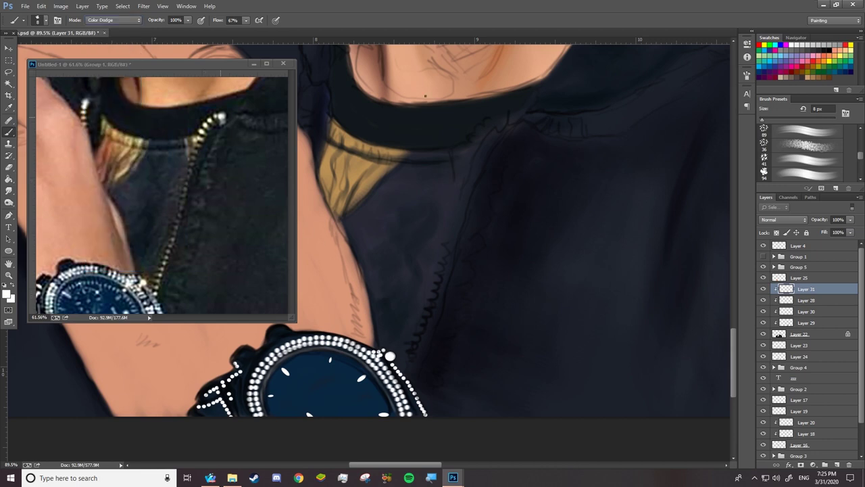
{"action": "right_click", "coordinate": [426, 96]}
{"action": "left_click_drag", "start_coordinate": [473, 120], "coordinate": [478, 120]}
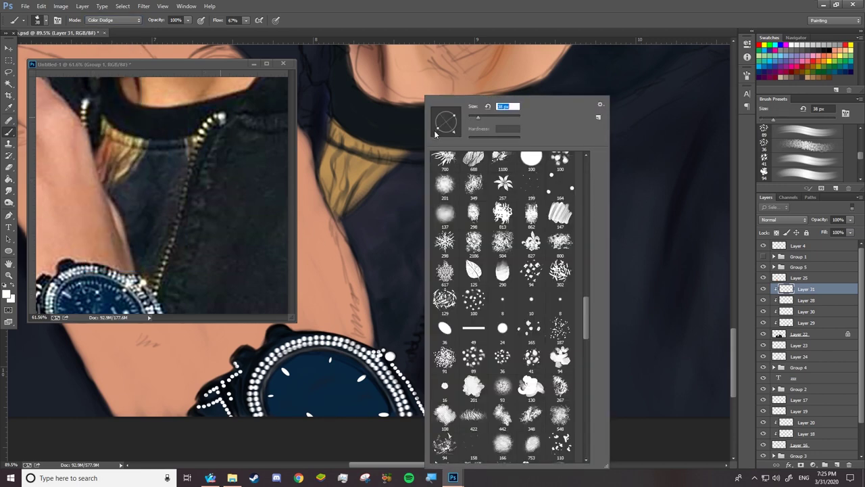
{"action": "mouse_move", "coordinate": [455, 119]}
{"action": "left_mouse_down"}
{"action": "mouse_move", "coordinate": [456, 133]}
{"action": "mouse_move", "coordinate": [460, 126]}
{"action": "left_mouse_up"}
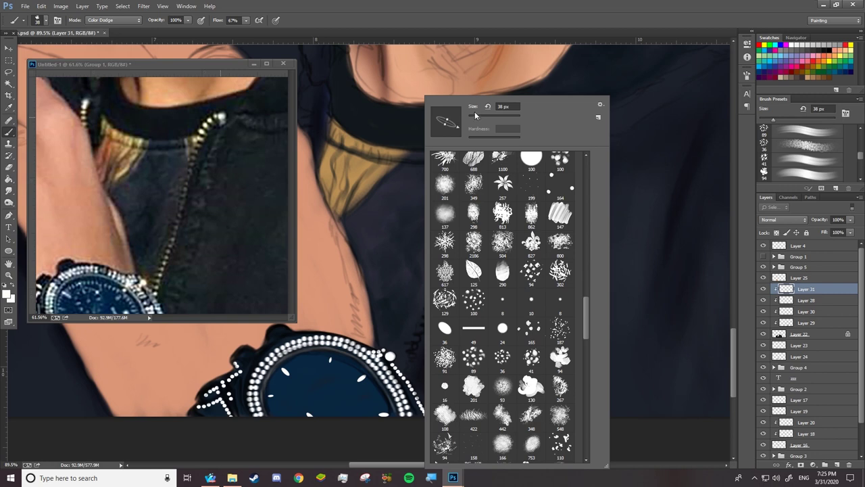
{"action": "left_click_drag", "start_coordinate": [475, 118], "coordinate": [472, 119]}
{"action": "key", "text": "Return"}
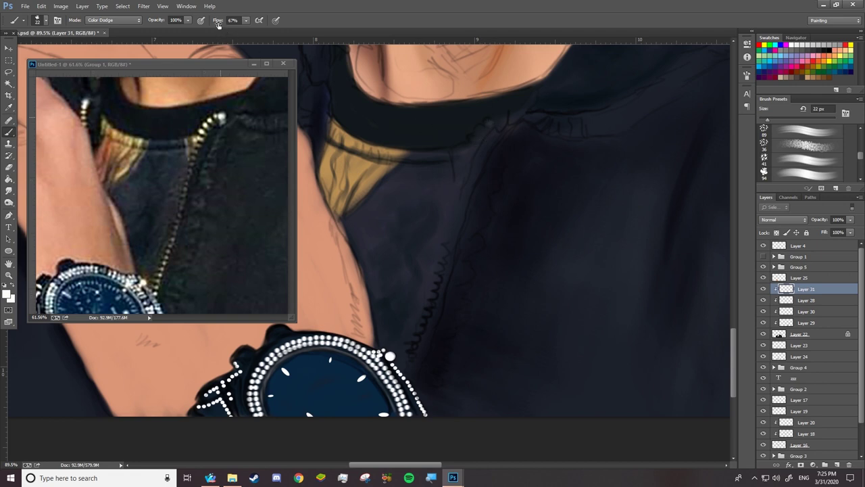
Step: Set brush flow to 100%, use a soft round tip, and tie opacity to pen pressure
{"action": "left_click_drag", "start_coordinate": [218, 20], "coordinate": [244, 20]}
{"action": "right_click", "coordinate": [502, 131]}
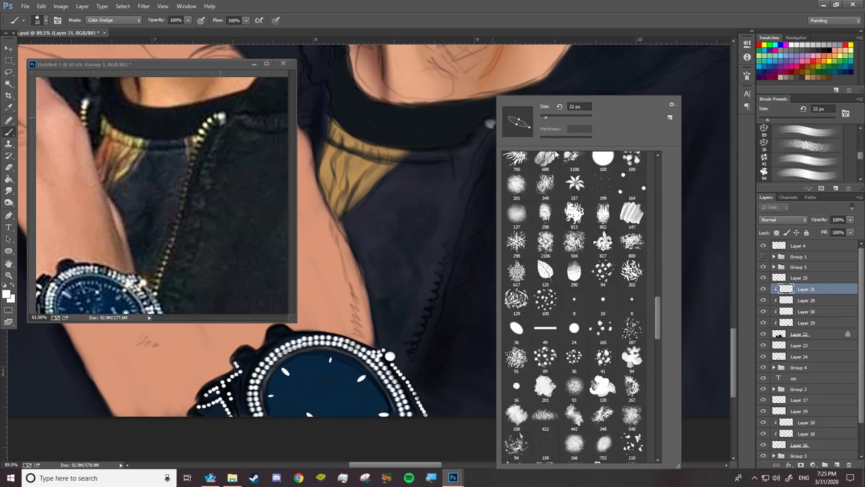
{"action": "left_click", "coordinate": [658, 158]}
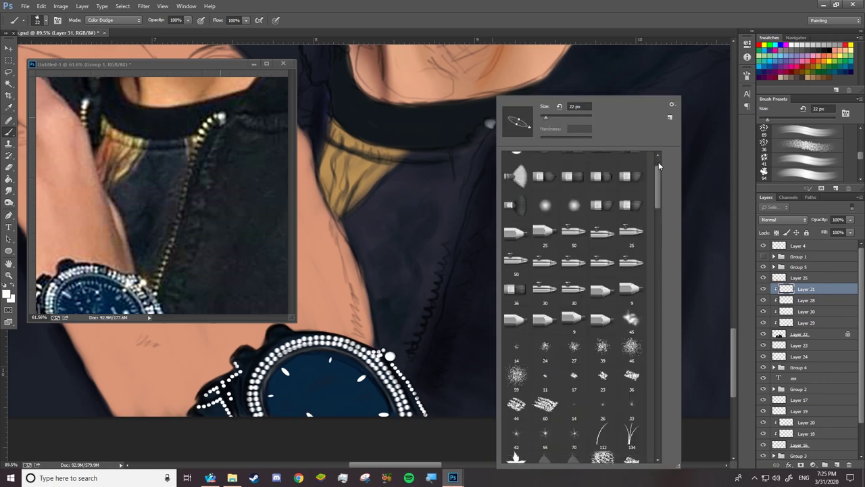
{"action": "left_click_drag", "start_coordinate": [659, 180], "coordinate": [658, 159]}
{"action": "left_click", "coordinate": [516, 168]}
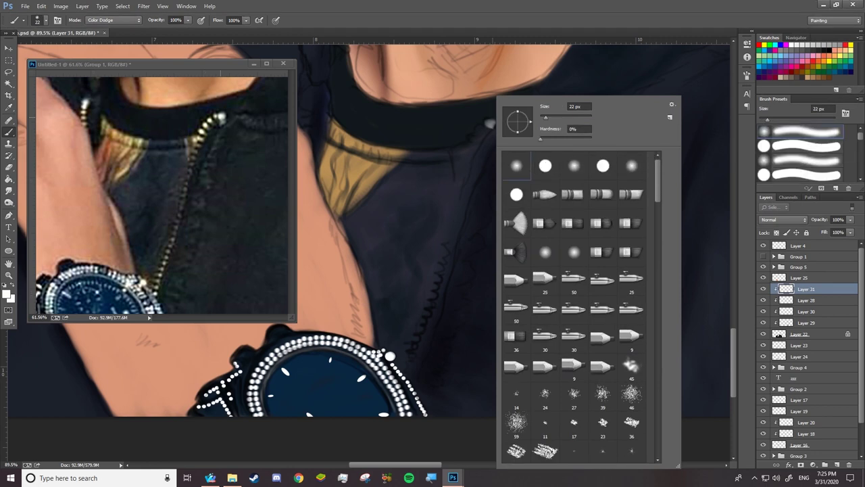
{"action": "left_click", "coordinate": [58, 19]}
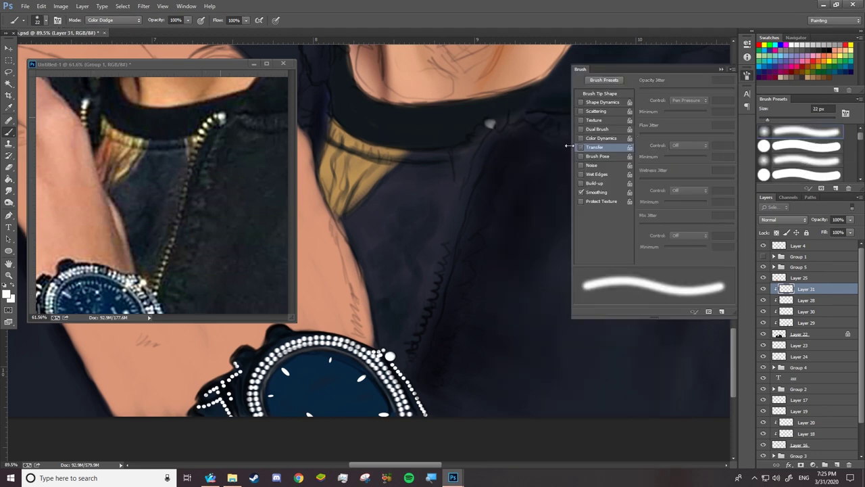
{"action": "left_click", "coordinate": [592, 148]}
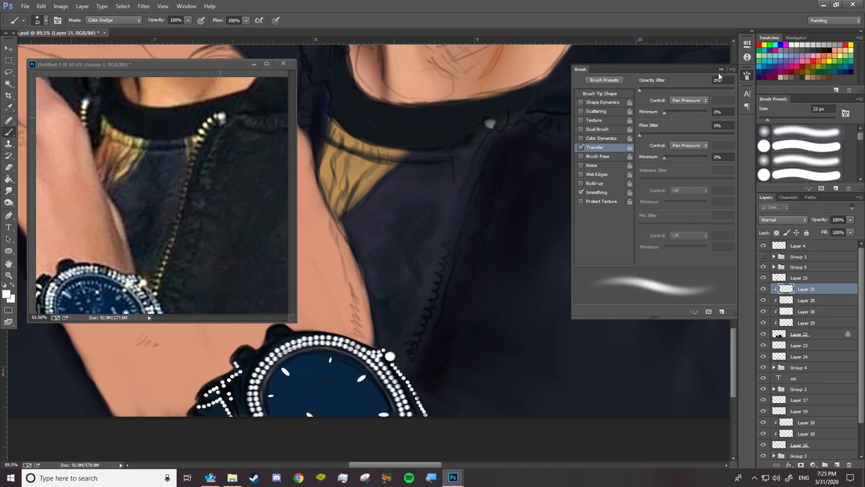
{"action": "left_click", "coordinate": [721, 69]}
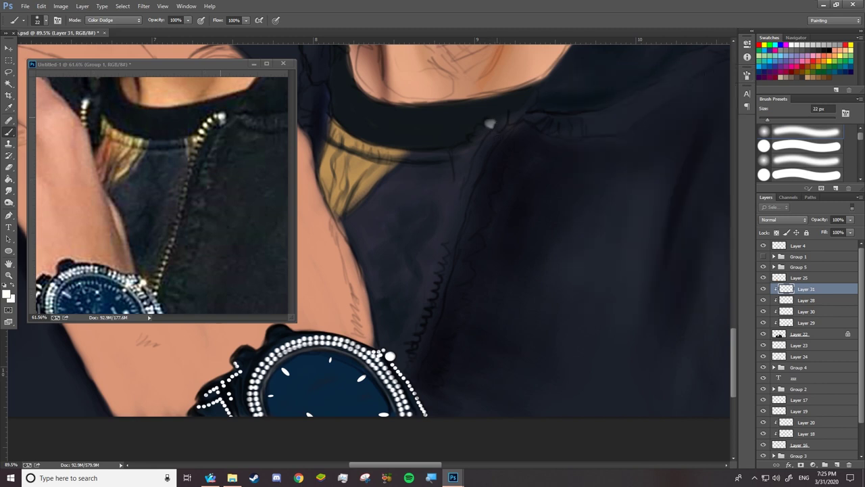
Step: Shrink the brush to 15 px and dab bright highlights on the zipper teeth
{"action": "left_click", "coordinate": [764, 278]}
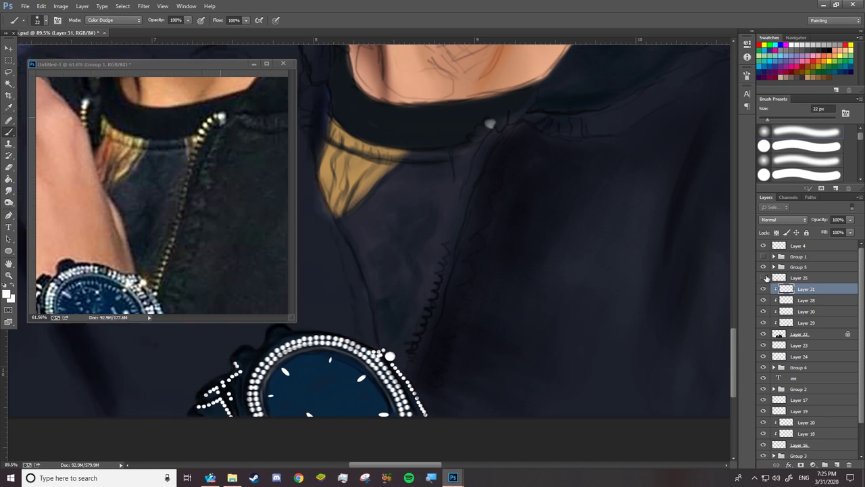
{"action": "right_click", "coordinate": [490, 124]}
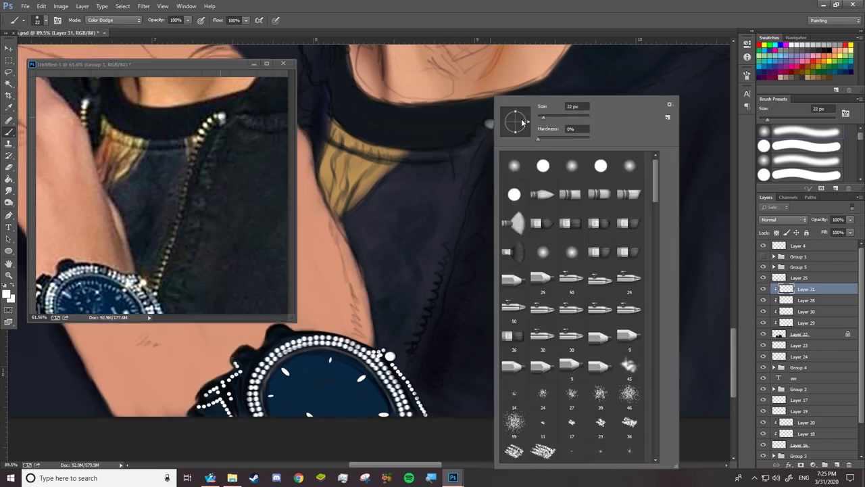
{"action": "left_click_drag", "start_coordinate": [545, 120], "coordinate": [516, 120]}
{"action": "key", "text": "Return"}
{"action": "scroll", "coordinate": [488, 123], "scroll_direction": "up", "scroll_amount": 5, "text": "alt"}
{"action": "mouse_move", "coordinate": [500, 134]}
{"action": "left_mouse_down"}
{"action": "mouse_move", "coordinate": [472, 165]}
{"action": "mouse_move", "coordinate": [489, 142]}
{"action": "left_mouse_up"}
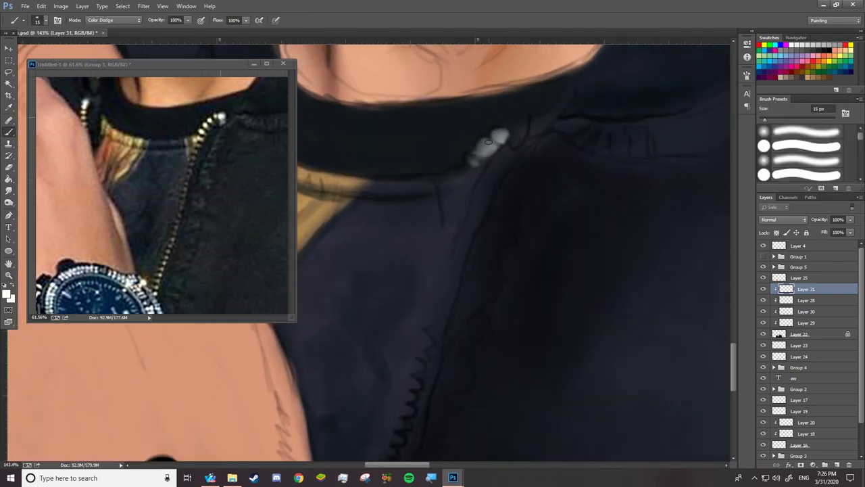
Step: Release Layer 31 from its clipping mask and erase excess zipper highlights
{"action": "left_click", "coordinate": [787, 294], "text": "alt"}
{"action": "key", "text": "e"}
{"action": "mouse_move", "coordinate": [497, 139]}
{"action": "left_mouse_down"}
{"action": "mouse_move", "coordinate": [482, 156]}
{"action": "mouse_move", "coordinate": [500, 132]}
{"action": "mouse_move", "coordinate": [469, 160]}
{"action": "mouse_move", "coordinate": [440, 251]}
{"action": "mouse_move", "coordinate": [426, 377]}
{"action": "mouse_move", "coordinate": [464, 179]}
{"action": "left_mouse_up"}
{"action": "key", "text": "b"}
Step: Brighten the zipper teeth from bottom to top, then switch the brush blend to Overlay
{"action": "mouse_move", "coordinate": [423, 380]}
{"action": "left_mouse_down"}
{"action": "mouse_move", "coordinate": [404, 443]}
{"action": "mouse_move", "coordinate": [424, 360]}
{"action": "mouse_move", "coordinate": [396, 450]}
{"action": "left_mouse_up"}
{"action": "scroll", "coordinate": [399, 378], "scroll_direction": "down", "scroll_amount": 3}
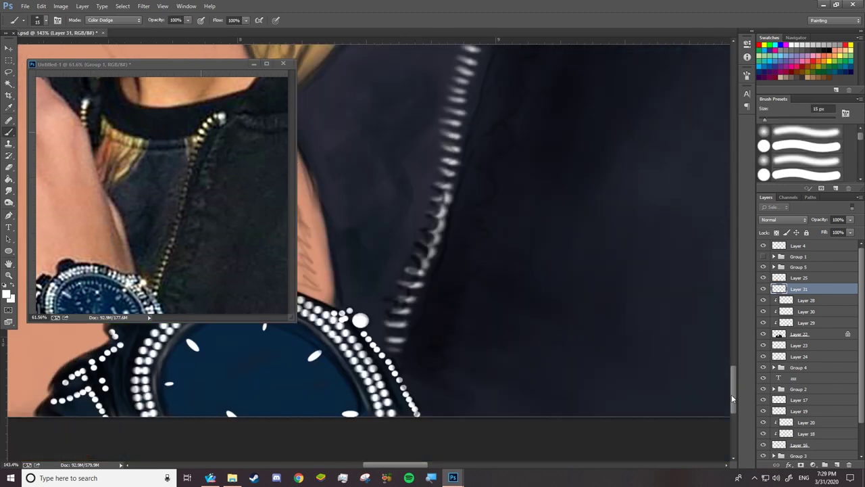
{"action": "left_click_drag", "start_coordinate": [400, 350], "coordinate": [424, 258]}
{"action": "scroll", "coordinate": [425, 258], "scroll_direction": "down", "scroll_amount": 3}
{"action": "scroll", "coordinate": [425, 258], "scroll_direction": "up", "scroll_amount": 2}
{"action": "key", "text": "shift+alt+o"}
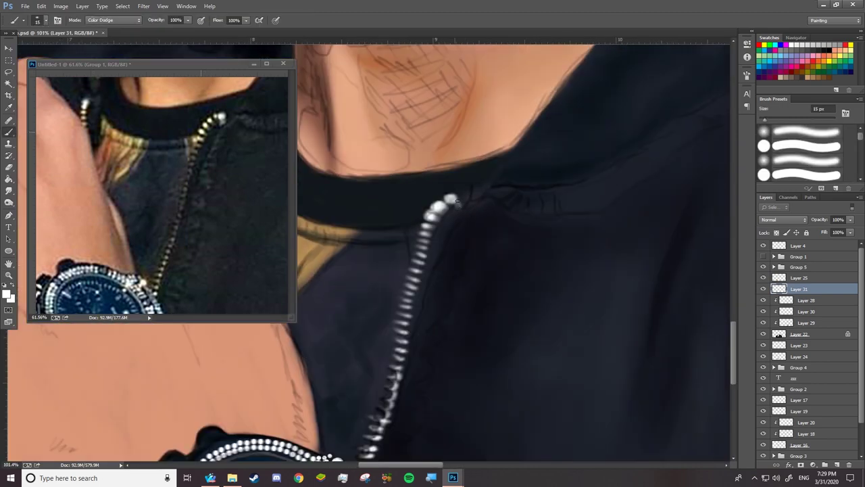
{"action": "left_click", "coordinate": [8, 292]}
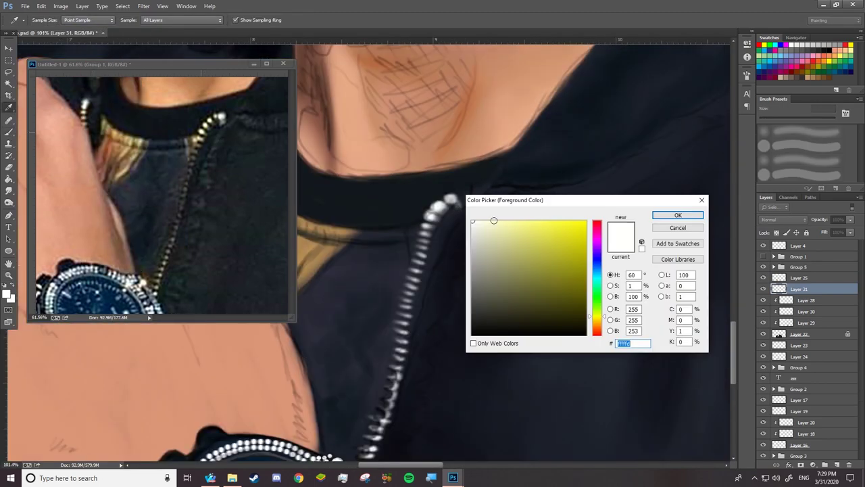
Step: Pick a pale yellow and brighten the zipper teeth with an Overlay stroke
{"action": "left_click", "coordinate": [516, 233]}
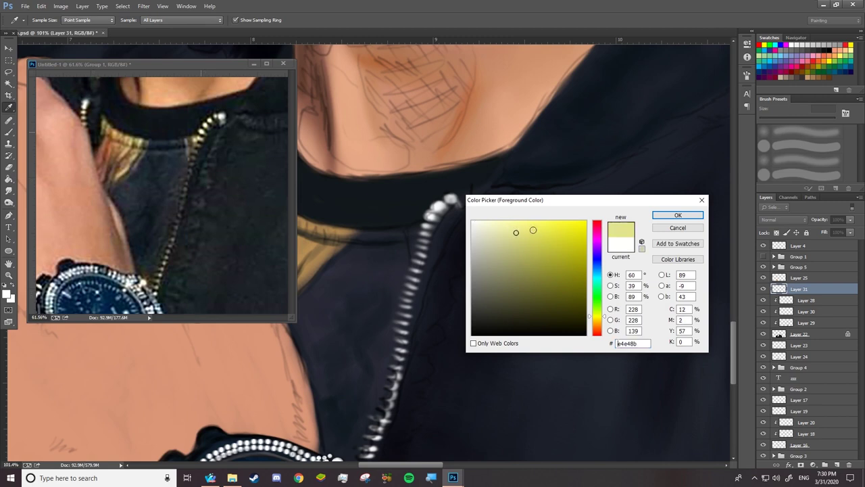
{"action": "left_click", "coordinate": [678, 215]}
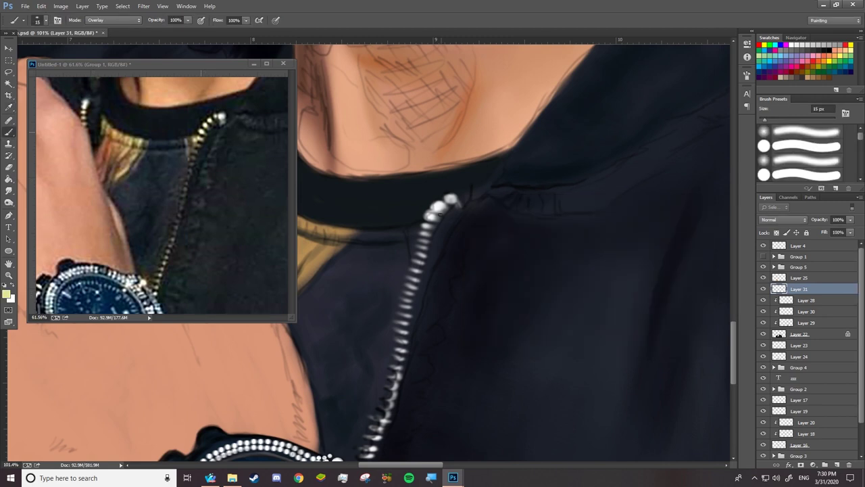
{"action": "left_click_drag", "start_coordinate": [439, 211], "coordinate": [421, 245]}
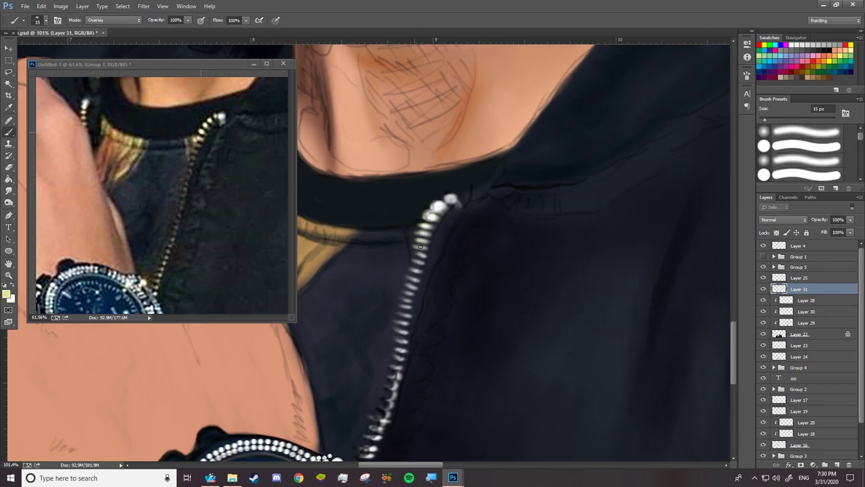
{"action": "scroll", "coordinate": [421, 245], "scroll_direction": "down", "scroll_amount": 2}
{"action": "scroll", "coordinate": [420, 244], "scroll_direction": "up", "scroll_amount": 3}
Step: Dab two pale-yellow dots near the collar, then erase the stray dots
{"action": "left_click", "coordinate": [331, 111]}
{"action": "left_click", "coordinate": [330, 131]}
{"action": "key", "text": "e"}
{"action": "left_click_drag", "start_coordinate": [332, 109], "coordinate": [329, 133]}
{"action": "key", "text": "b"}
Step: Paint pale-yellow dots down the zipper and brighten one with a Color Dodge brush
{"action": "left_click", "coordinate": [342, 196]}
{"action": "left_click", "coordinate": [338, 209]}
{"action": "left_click", "coordinate": [337, 213]}
{"action": "left_click", "coordinate": [330, 231]}
{"action": "left_click", "coordinate": [113, 19]}
{"action": "left_click", "coordinate": [115, 110]}
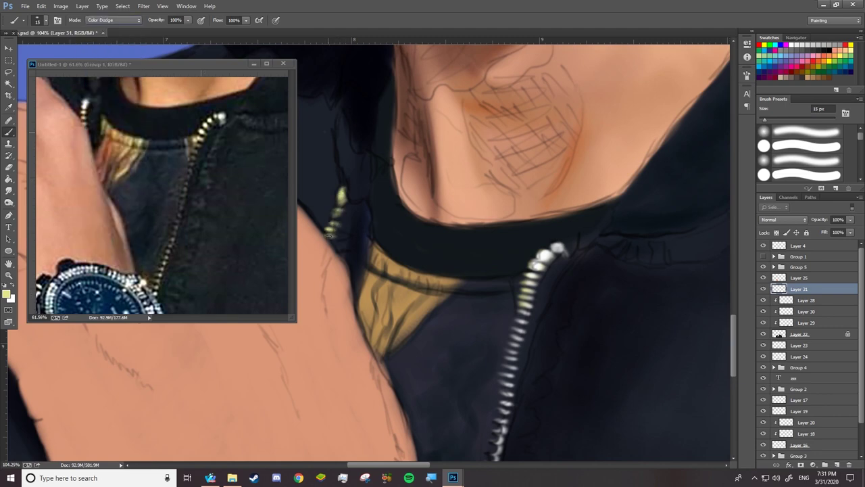
{"action": "left_click", "coordinate": [340, 196]}
Step: Make Layer 30 active and reset the brush to black at 17 px
{"action": "key", "text": "z"}
{"action": "scroll", "coordinate": [432, 271], "scroll_direction": "down", "scroll_amount": 3}
{"action": "key", "text": "alt+bracketleft"}
{"action": "key", "text": "alt+bracketleft"}
{"action": "scroll", "coordinate": [406, 237], "scroll_direction": "up", "scroll_amount": 2}
{"action": "key", "text": "b"}
{"action": "key", "text": "d"}
{"action": "right_click", "coordinate": [439, 96]}
{"action": "key", "text": "Escape"}
{"action": "key", "text": "bracketleft"}
{"action": "key", "text": "bracketleft"}
{"action": "key", "text": "bracketleft"}
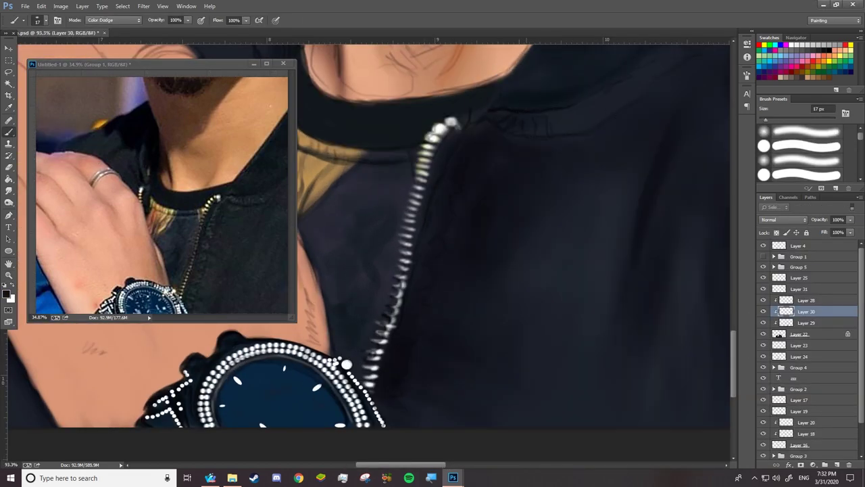
Step: Paint bright 45 px spatter marks along the zipper edge in Screen mode on Layer 28
{"action": "right_click", "coordinate": [461, 96]}
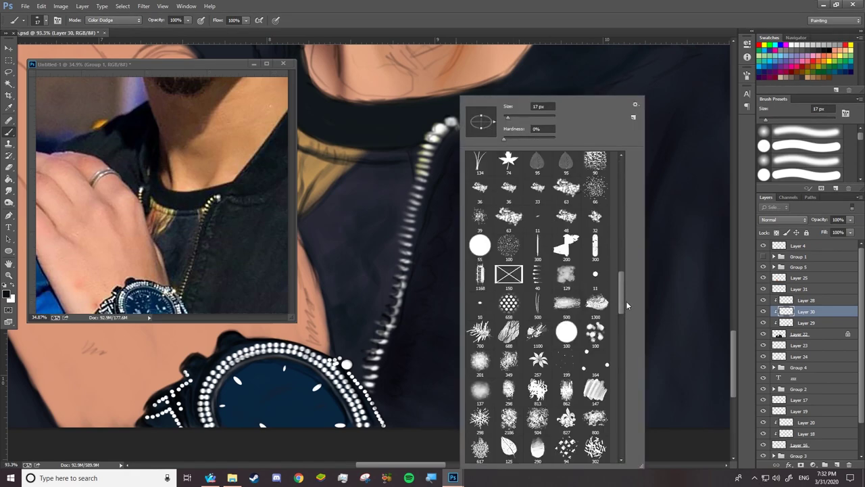
{"action": "scroll", "coordinate": [541, 270], "scroll_direction": "down", "scroll_amount": 3}
{"action": "double_click", "coordinate": [514, 202]}
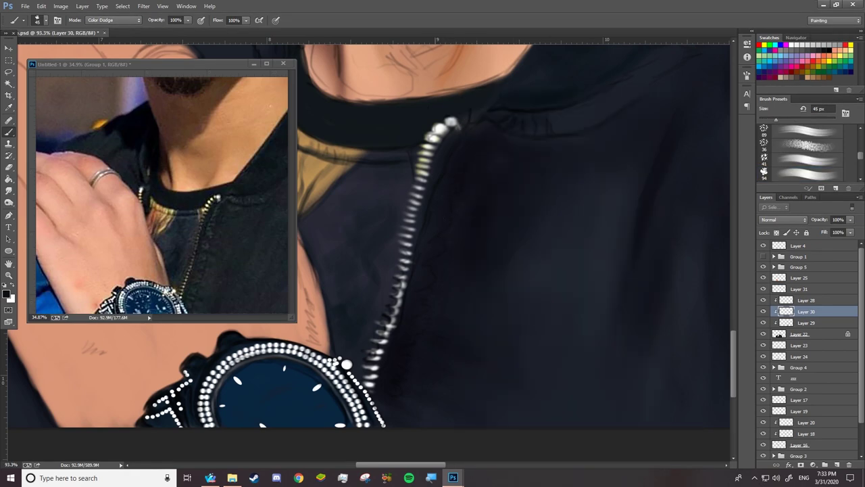
{"action": "left_click", "coordinate": [804, 300]}
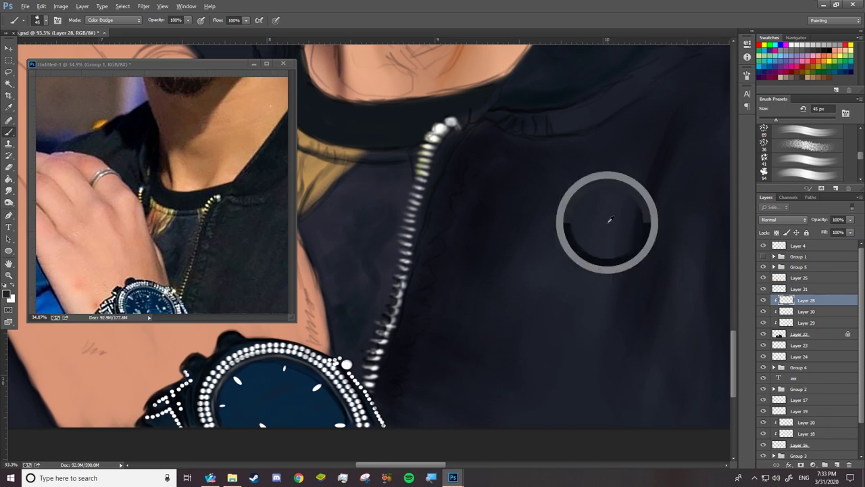
{"action": "key", "text": "alt+shift+s"}
{"action": "left_click_drag", "start_coordinate": [467, 153], "coordinate": [459, 169]}
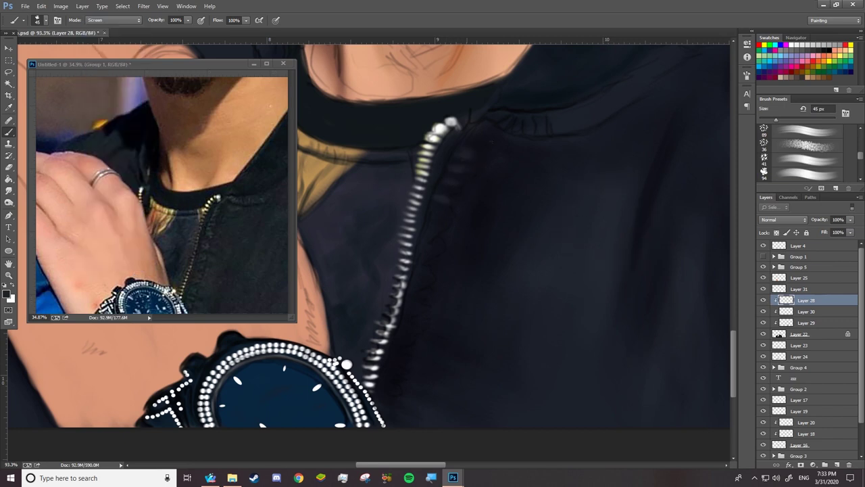
{"action": "left_click_drag", "start_coordinate": [428, 280], "coordinate": [411, 329]}
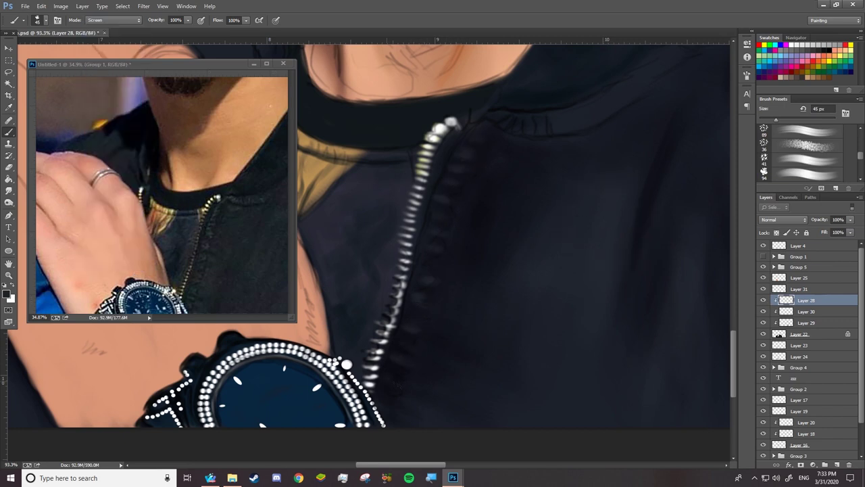
Step: Hide Layer 4's sketch lines and brighten the shadowed zipper teeth with a 33 px brush
{"action": "left_click", "coordinate": [763, 245]}
{"action": "right_click", "coordinate": [522, 98]}
{"action": "left_click_drag", "start_coordinate": [601, 112], "coordinate": [588, 112]}
{"action": "key", "text": "Return"}
{"action": "right_click", "coordinate": [579, 97]}
{"action": "key", "text": "Escape"}
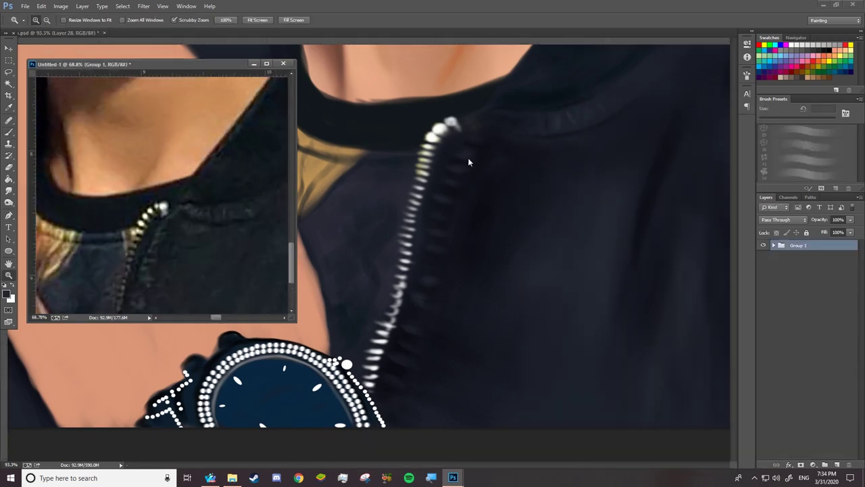
{"action": "scroll", "coordinate": [508, 104], "scroll_direction": "up", "scroll_amount": 2}
{"action": "mouse_move", "coordinate": [440, 169]}
{"action": "left_mouse_down"}
{"action": "mouse_move", "coordinate": [418, 211]}
{"action": "mouse_move", "coordinate": [443, 173]}
{"action": "left_mouse_up"}
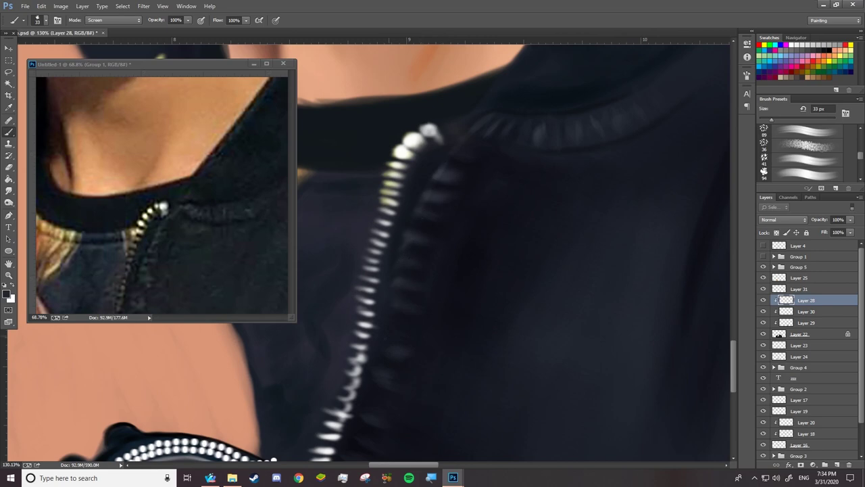
Step: Zoom the view and compare the painting against the jacket collar in the reference photo
{"action": "key", "text": "z"}
{"action": "scroll", "coordinate": [473, 270], "scroll_direction": "down", "scroll_amount": 5}
{"action": "scroll", "coordinate": [484, 278], "scroll_direction": "up", "scroll_amount": 2}
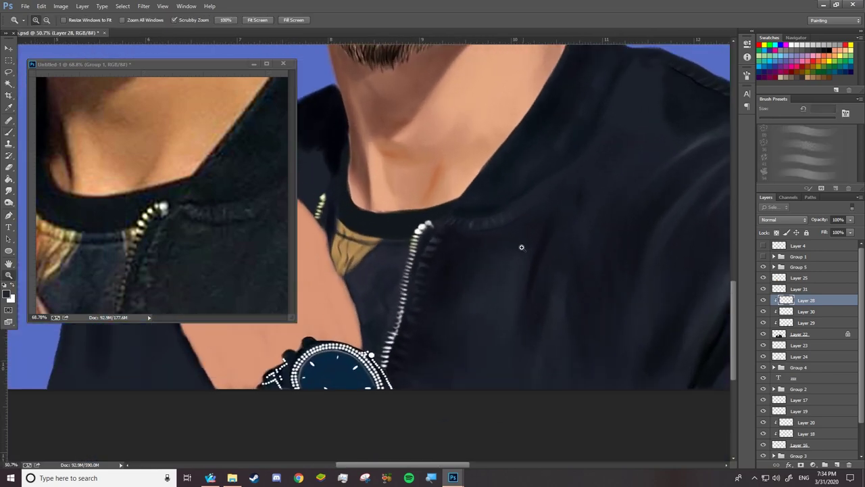
{"action": "left_click", "coordinate": [203, 257]}
{"action": "scroll", "coordinate": [160, 283], "scroll_direction": "down", "scroll_amount": 5}
{"action": "scroll", "coordinate": [160, 283], "scroll_direction": "down", "scroll_amount": 1}
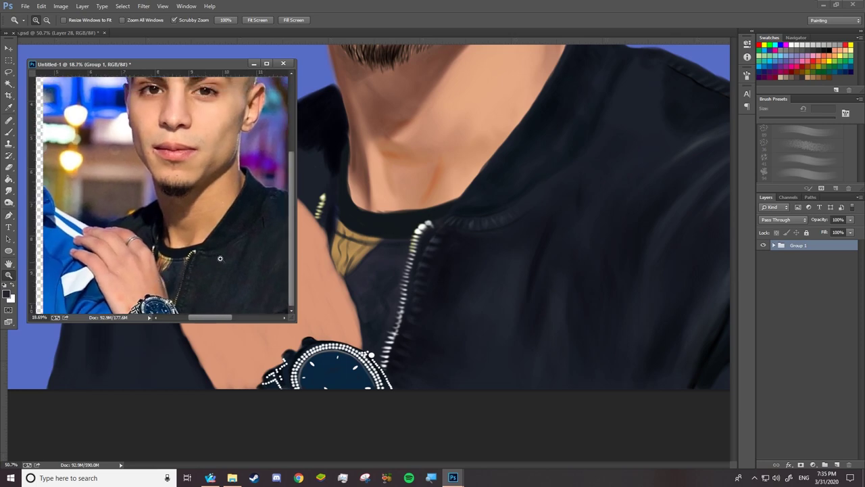
{"action": "scroll", "coordinate": [222, 259], "scroll_direction": "up", "scroll_amount": 4}
{"action": "left_click", "coordinate": [583, 193]}
{"action": "scroll", "coordinate": [583, 194], "scroll_direction": "up", "scroll_amount": 2}
{"action": "scroll", "coordinate": [595, 169], "scroll_direction": "up", "scroll_amount": 1}
Step: Reselect the brush, review the brush picker, and zoom in and out on the collar
{"action": "key", "text": "b"}
{"action": "right_click", "coordinate": [487, 96]}
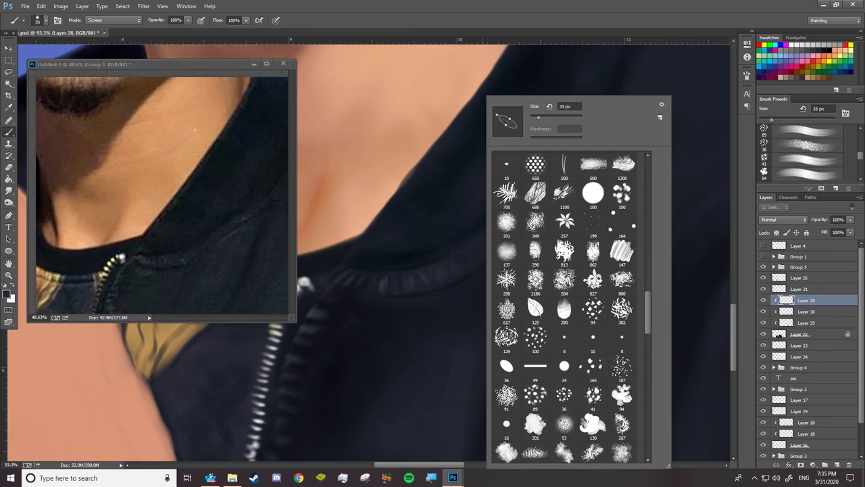
{"action": "key", "text": "Escape"}
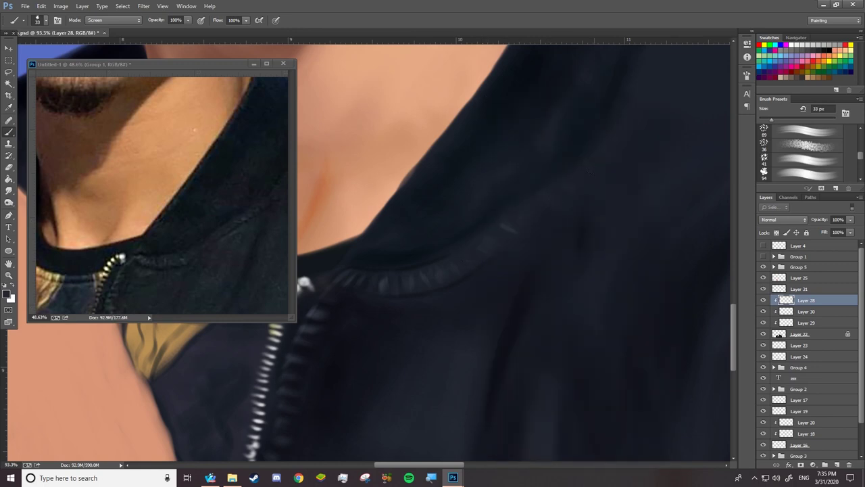
{"action": "key", "text": "z"}
{"action": "scroll", "coordinate": [369, 286], "scroll_direction": "down", "scroll_amount": 3}
{"action": "scroll", "coordinate": [369, 286], "scroll_direction": "up", "scroll_amount": 2}
{"action": "scroll", "coordinate": [276, 272], "scroll_direction": "down", "scroll_amount": 3}
{"action": "scroll", "coordinate": [275, 272], "scroll_direction": "up", "scroll_amount": 1}
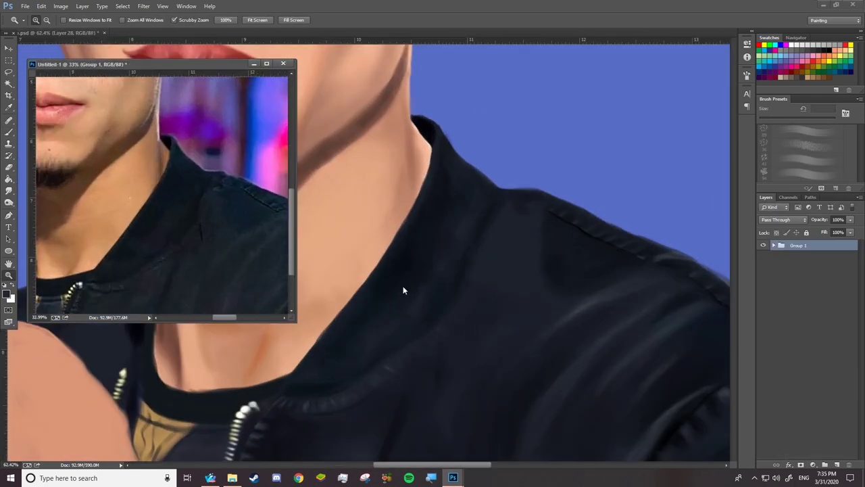
Step: Set the brush's foreground colour to mid grey 5b5d61
{"action": "left_click", "coordinate": [369, 286]}
{"action": "key", "text": "b"}
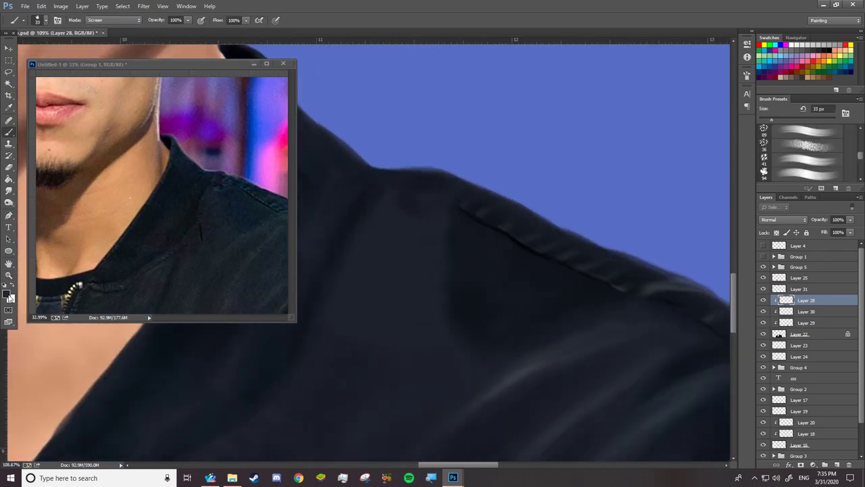
{"action": "left_click", "coordinate": [8, 295]}
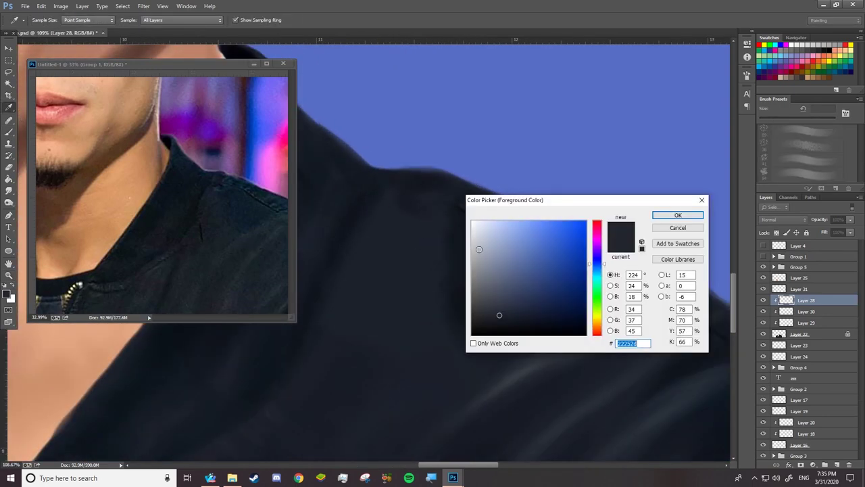
{"action": "left_click", "coordinate": [479, 291]}
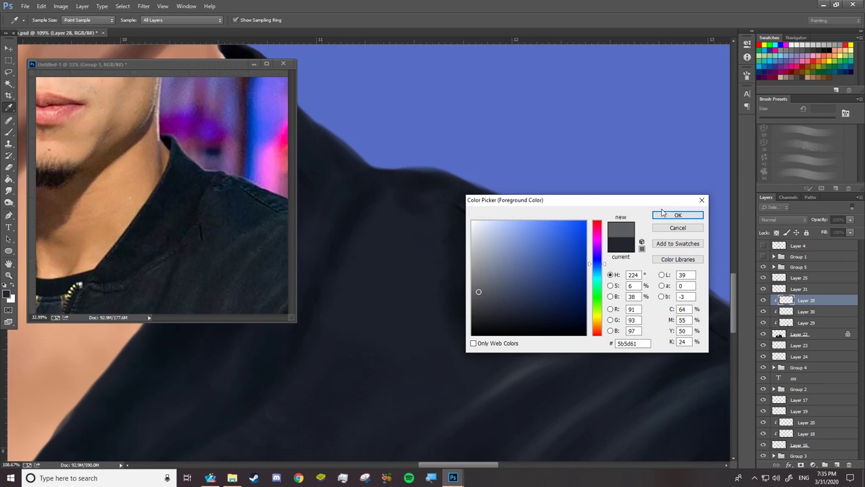
{"action": "left_click", "coordinate": [653, 215]}
{"action": "right_click", "coordinate": [427, 98]}
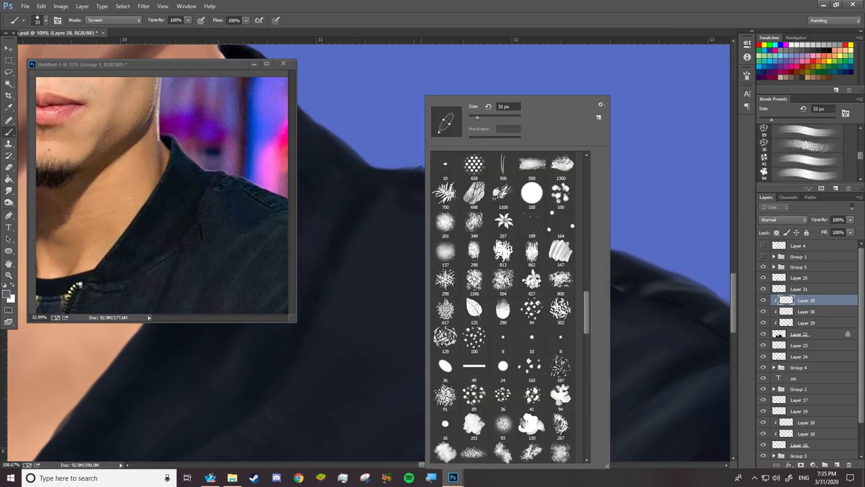
{"action": "key", "text": "z"}
{"action": "key", "text": "b"}
Step: Paint light grey highlight strokes on the jacket shoulder and collar
{"action": "mouse_move", "coordinate": [397, 218]}
{"action": "left_mouse_down"}
{"action": "mouse_move", "coordinate": [426, 207]}
{"action": "mouse_move", "coordinate": [448, 181]}
{"action": "left_mouse_up"}
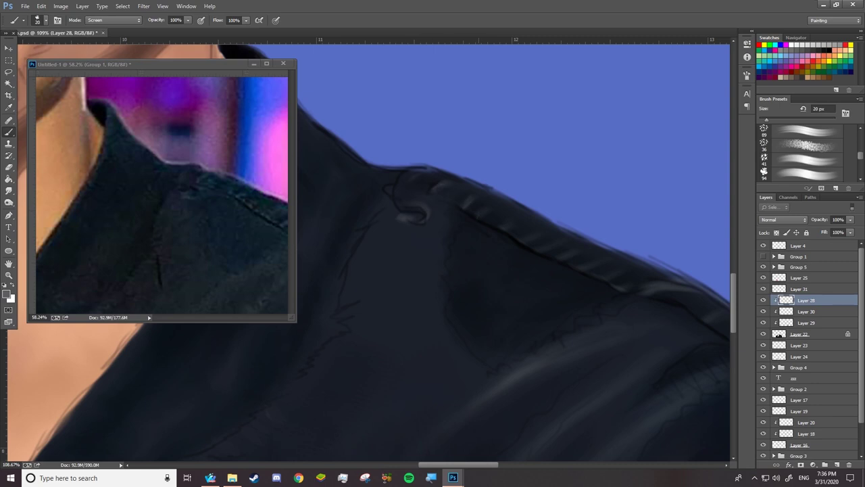
{"action": "left_click_drag", "start_coordinate": [485, 212], "coordinate": [494, 206]}
{"action": "left_click_drag", "start_coordinate": [494, 226], "coordinate": [512, 219]}
{"action": "right_click", "coordinate": [362, 314]}
{"action": "key", "text": "Escape"}
{"action": "left_click_drag", "start_coordinate": [342, 319], "coordinate": [357, 311]}
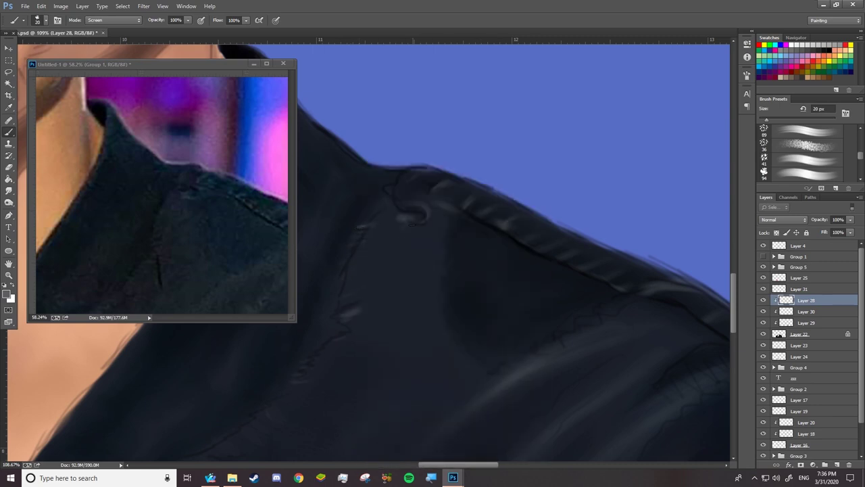
Step: Zoom in on the collar and lighten its edge and the shirt below the neck
{"action": "right_click", "coordinate": [406, 95]}
{"action": "key", "text": "Escape"}
{"action": "right_click", "coordinate": [500, 96]}
{"action": "key", "text": "Escape"}
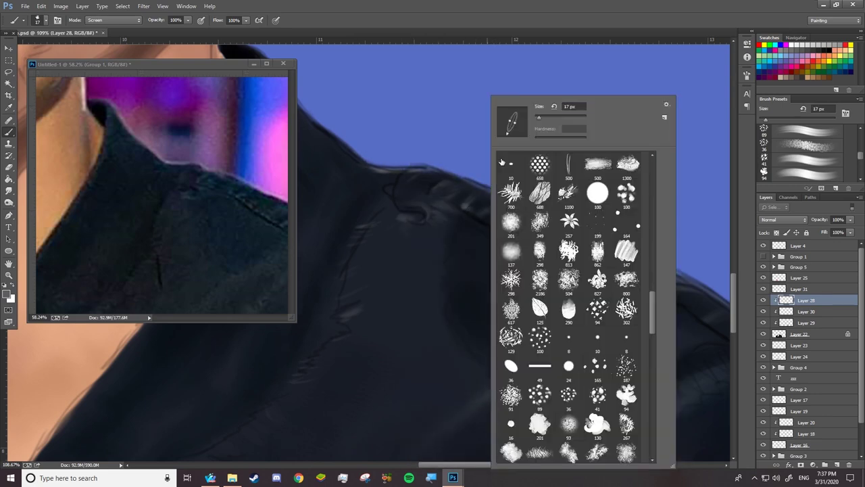
{"action": "key", "text": "Escape"}
{"action": "left_click_drag", "start_coordinate": [350, 196], "coordinate": [387, 168]}
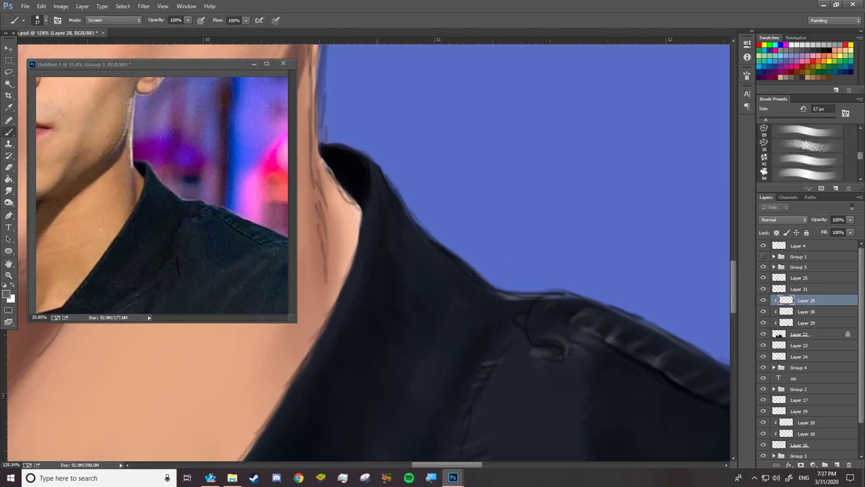
{"action": "right_click", "coordinate": [414, 223]}
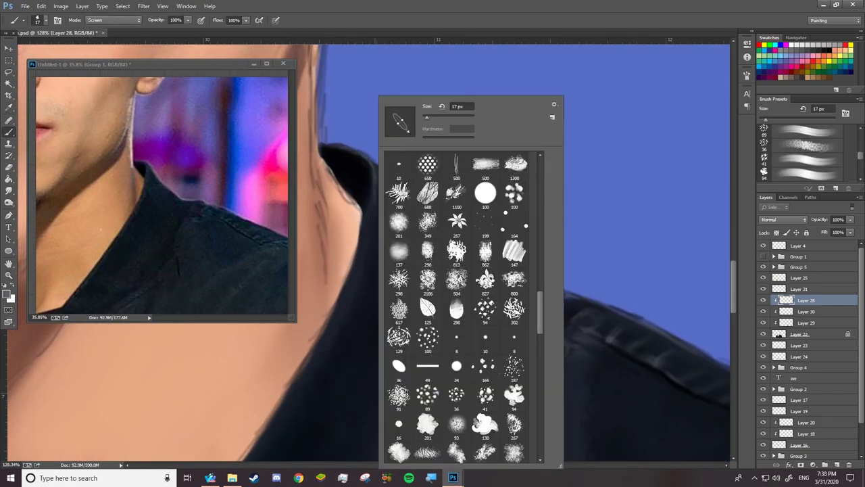
{"action": "key", "text": "Escape"}
{"action": "left_click_drag", "start_coordinate": [368, 179], "coordinate": [285, 404]}
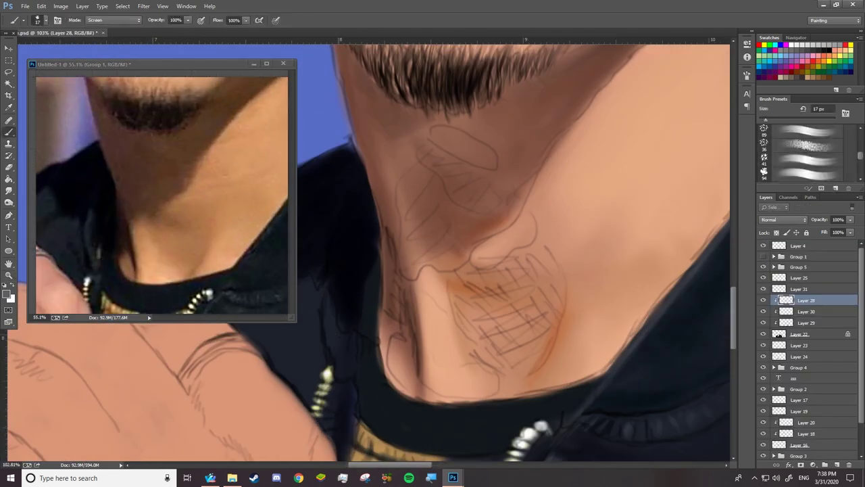
{"action": "left_click_drag", "start_coordinate": [328, 270], "coordinate": [332, 342]}
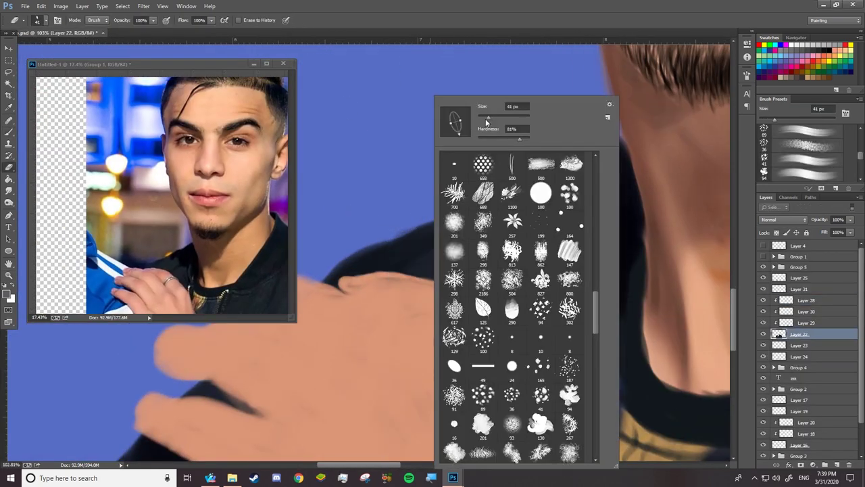
Step: Erase the soft fuzz along the jacket's shoulder edge with a 27 px eraser tip
{"action": "left_click_drag", "start_coordinate": [486, 122], "coordinate": [484, 122]}
{"action": "left_click", "coordinate": [367, 228]}
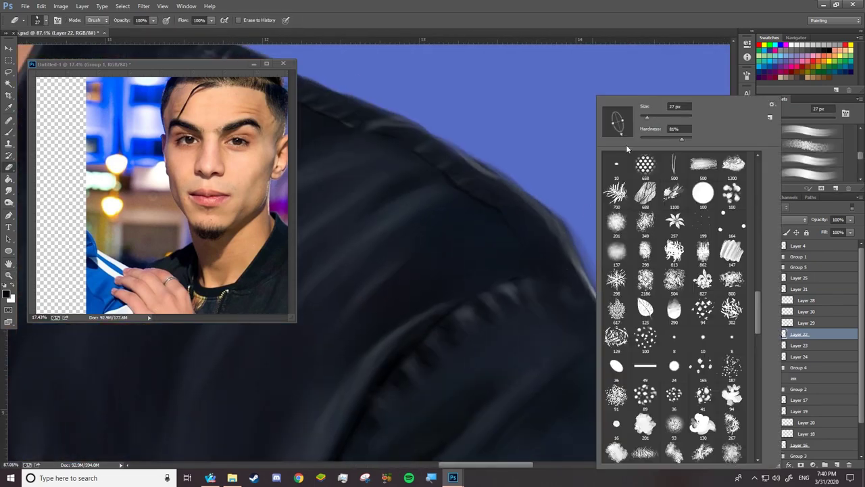
{"action": "left_click", "coordinate": [512, 159]}
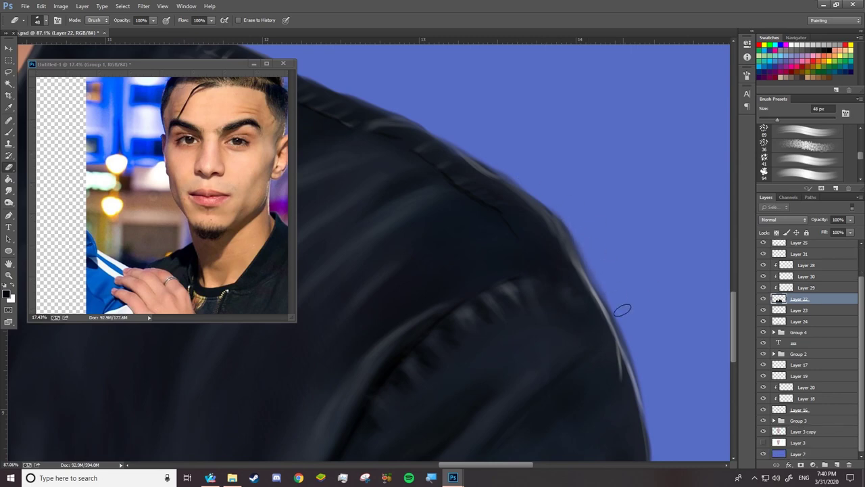
{"action": "left_click_drag", "start_coordinate": [503, 171], "coordinate": [590, 255]}
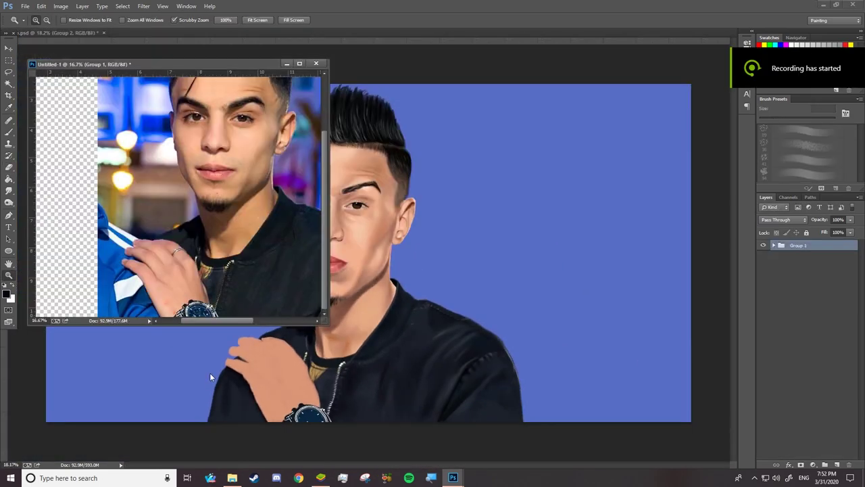
{"action": "left_click", "coordinate": [209, 372]}
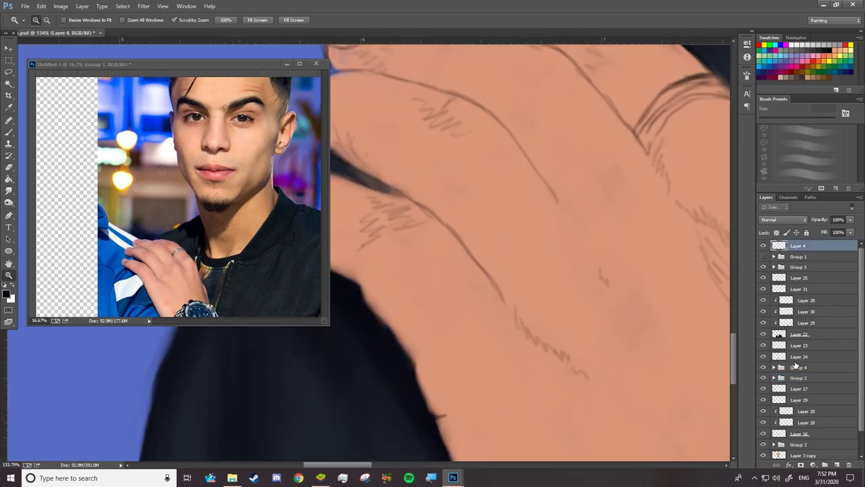
Step: Group the jacket layers 22 through 31 into Group 6 and hide it
{"action": "key", "text": "v"}
{"action": "left_click_drag", "start_coordinate": [506, 344], "coordinate": [497, 338]}
{"action": "left_click", "coordinate": [799, 334]}
{"action": "left_click", "coordinate": [770, 288], "text": "shift"}
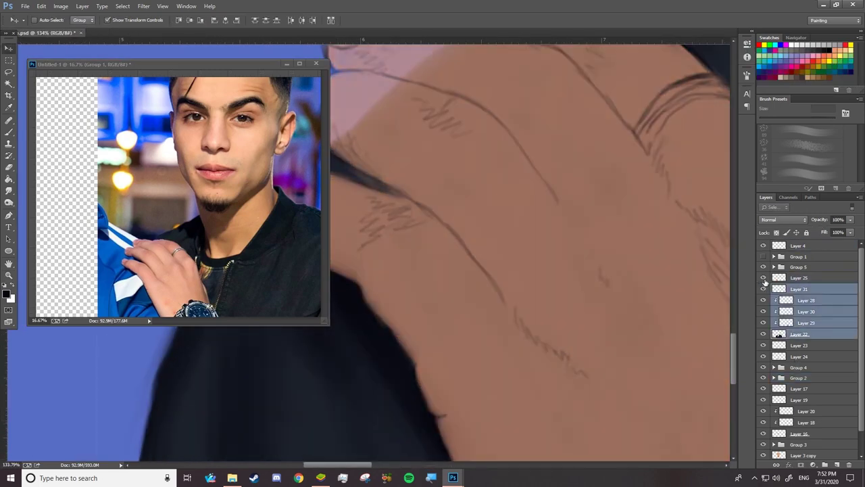
{"action": "key", "text": "ctrl+g"}
{"action": "left_click", "coordinate": [763, 289]}
Step: Set Layer 25 to 100% opacity and use a Normal-blend 62 px flattened, rotated brush
{"action": "key", "text": "b"}
{"action": "left_click_drag", "start_coordinate": [818, 223], "coordinate": [817, 202]}
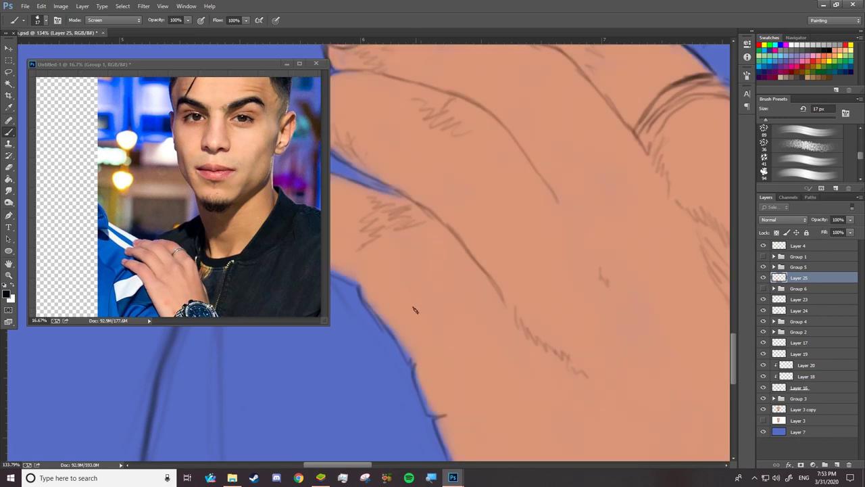
{"action": "left_click", "coordinate": [124, 20]}
{"action": "right_click", "coordinate": [390, 306]}
{"action": "left_click_drag", "start_coordinate": [443, 117], "coordinate": [454, 117]}
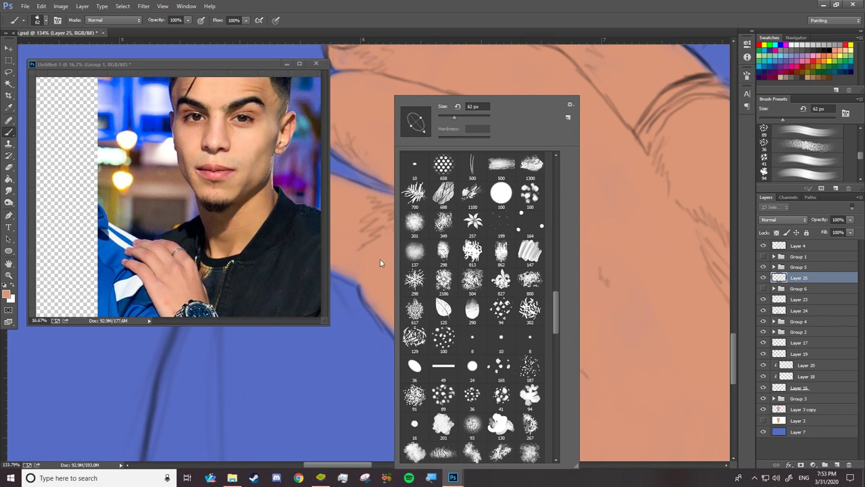
{"action": "left_click_drag", "start_coordinate": [426, 133], "coordinate": [429, 126]}
{"action": "left_click", "coordinate": [350, 265]}
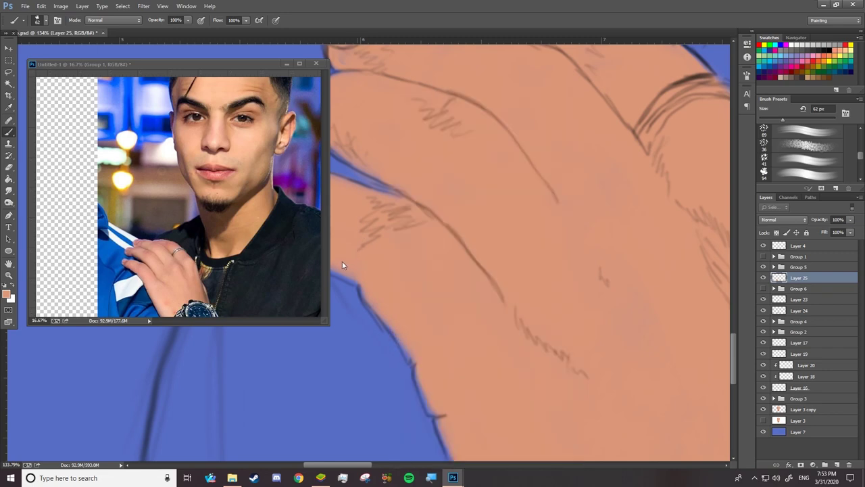
Step: Switch to a 33 px soft round brush with pressure-controlled Transfer opacity
{"action": "right_click", "coordinate": [392, 222]}
{"action": "left_click", "coordinate": [446, 118]}
{"action": "scroll", "coordinate": [554, 162], "scroll_direction": "up", "scroll_amount": 10}
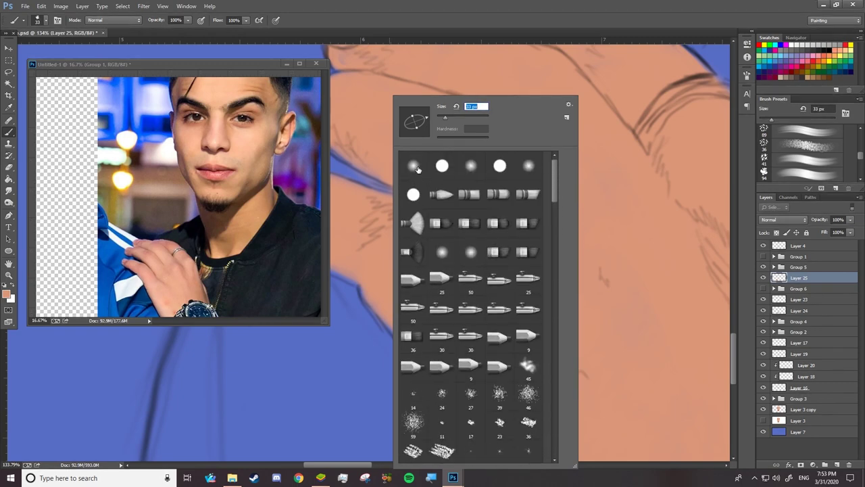
{"action": "left_click", "coordinate": [414, 166]}
{"action": "left_click", "coordinate": [58, 20]}
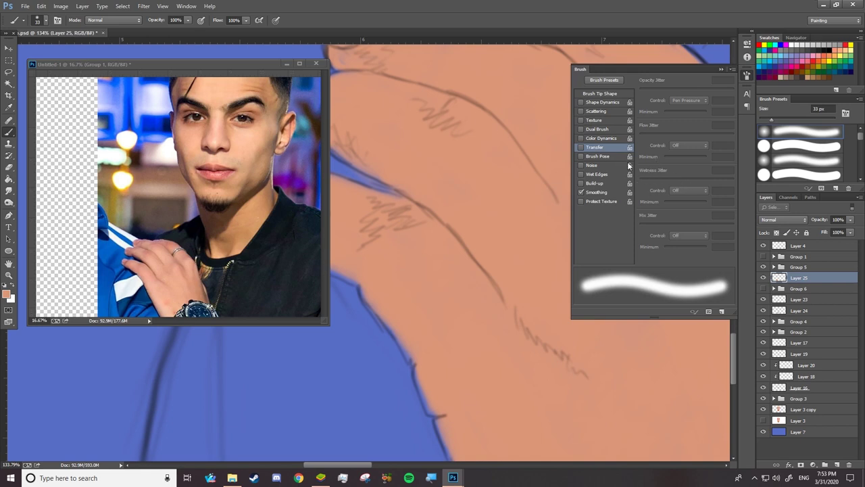
{"action": "left_click", "coordinate": [597, 147]}
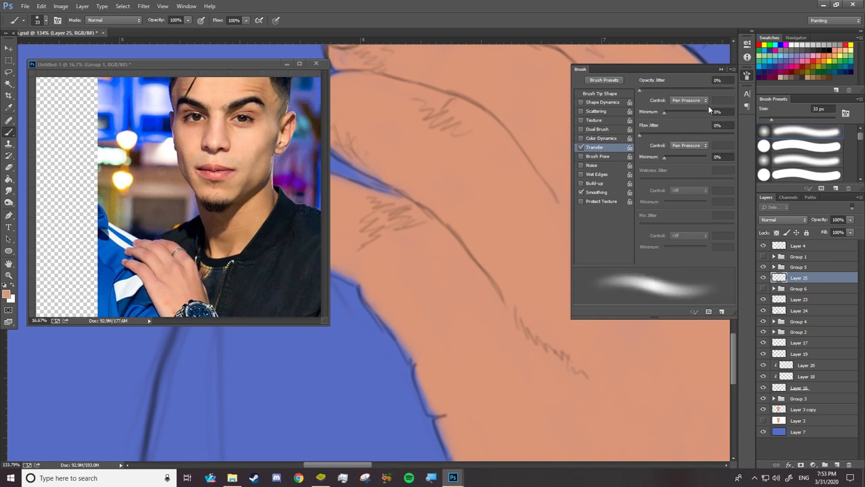
{"action": "left_click", "coordinate": [721, 69]}
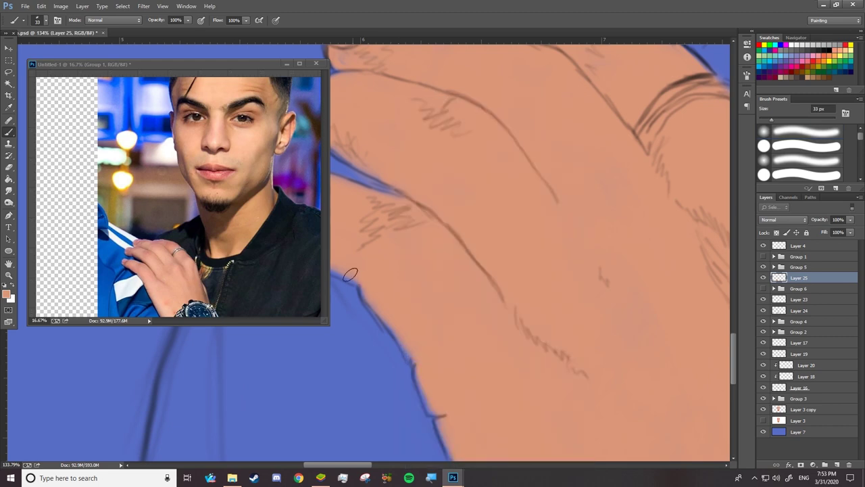
Step: Darken the line above the watch and shade the back of the hand
{"action": "scroll", "coordinate": [419, 285], "scroll_direction": "down", "scroll_amount": 5}
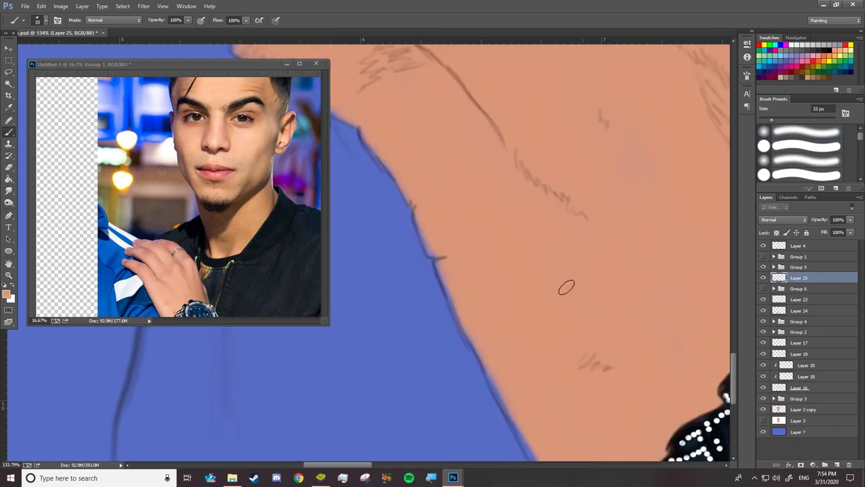
{"action": "key", "text": "space"}
{"action": "left_click_drag", "start_coordinate": [482, 336], "coordinate": [435, 194]}
{"action": "left_click", "coordinate": [210, 298], "text": "ctrl"}
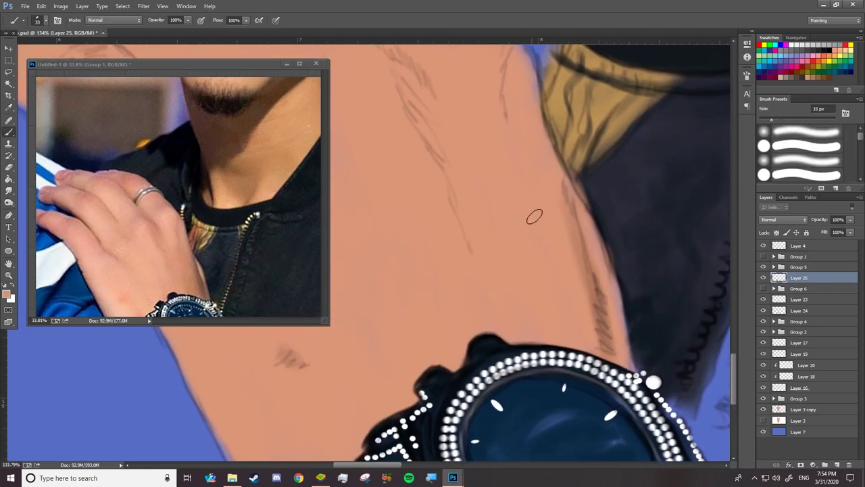
{"action": "left_click_drag", "start_coordinate": [466, 229], "coordinate": [405, 97]}
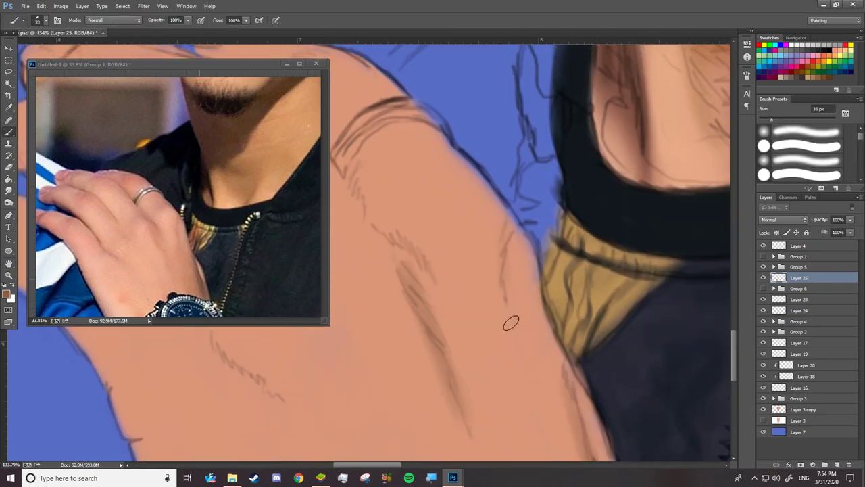
{"action": "left_click_drag", "start_coordinate": [509, 328], "coordinate": [501, 230]}
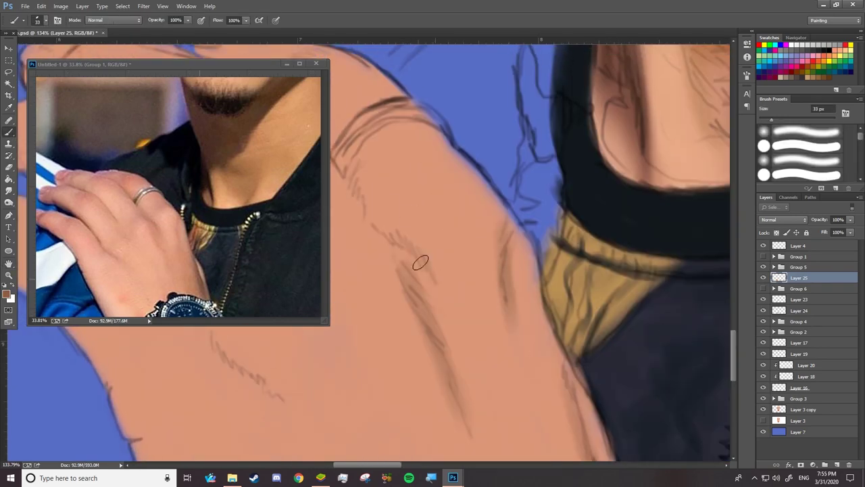
{"action": "left_click_drag", "start_coordinate": [440, 284], "coordinate": [358, 182]}
{"action": "left_click_drag", "start_coordinate": [467, 182], "coordinate": [413, 128]}
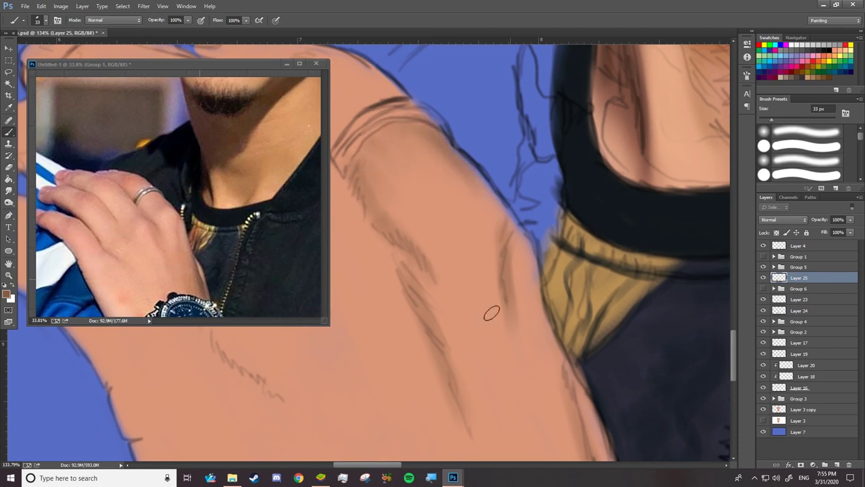
Step: Shade the knuckles, tendons, area below the ring and the finger creases
{"action": "scroll", "coordinate": [496, 299], "scroll_direction": "left", "scroll_amount": 5}
{"action": "left_click_drag", "start_coordinate": [480, 82], "coordinate": [527, 163]}
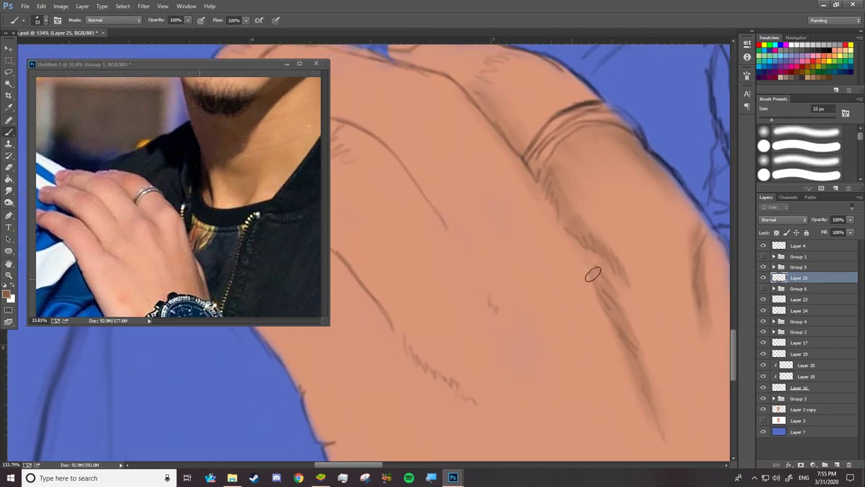
{"action": "left_click_drag", "start_coordinate": [446, 232], "coordinate": [364, 142]}
{"action": "mouse_move", "coordinate": [513, 252]}
{"action": "left_mouse_down"}
{"action": "mouse_move", "coordinate": [525, 212]}
{"action": "mouse_move", "coordinate": [586, 259]}
{"action": "left_mouse_up"}
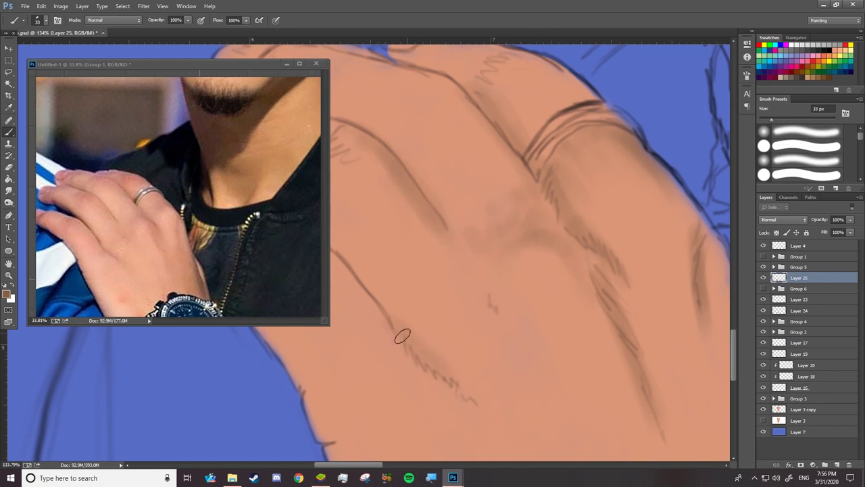
{"action": "scroll", "coordinate": [473, 324], "scroll_direction": "left", "scroll_amount": 5}
{"action": "left_click_drag", "start_coordinate": [431, 189], "coordinate": [396, 157]}
{"action": "mouse_move", "coordinate": [473, 236]}
{"action": "left_mouse_down"}
{"action": "mouse_move", "coordinate": [432, 269]}
{"action": "mouse_move", "coordinate": [416, 218]}
{"action": "left_mouse_up"}
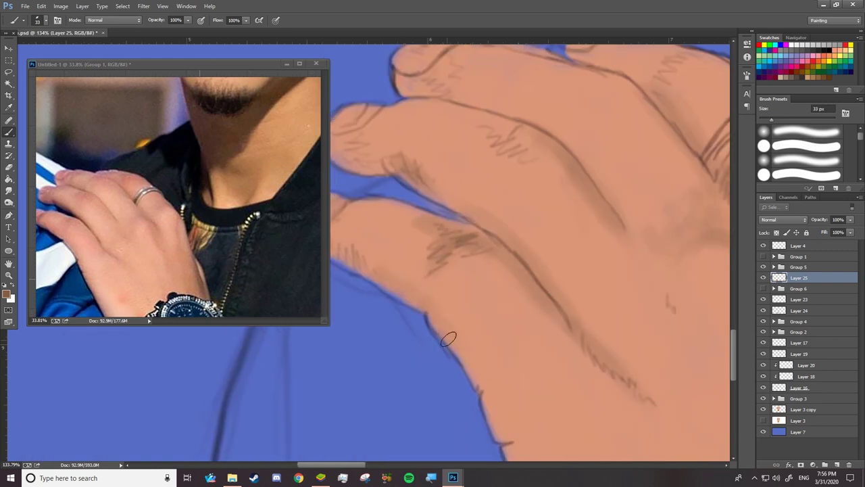
{"action": "left_click_drag", "start_coordinate": [526, 154], "coordinate": [467, 115]}
{"action": "left_click_drag", "start_coordinate": [466, 121], "coordinate": [454, 117]}
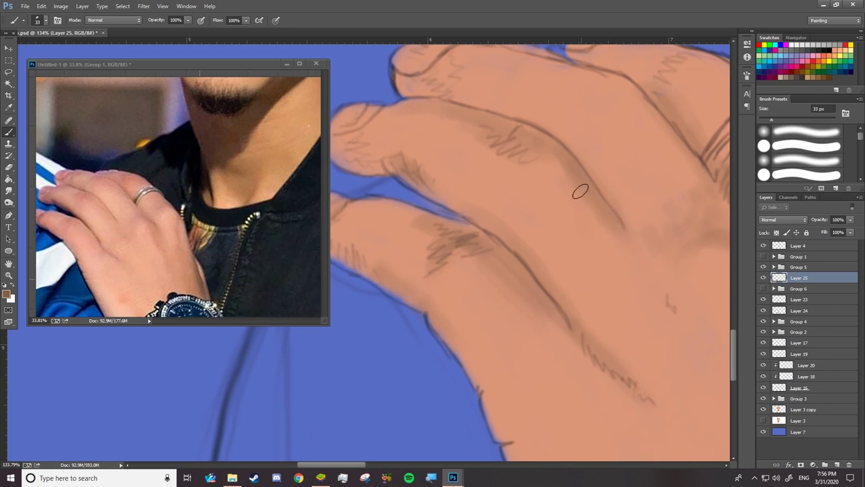
Step: Tint a finger soft pink and resize the brush to 78 px, then 54 px
{"action": "scroll", "coordinate": [580, 192], "scroll_direction": "up", "scroll_amount": 3}
{"action": "left_click_drag", "start_coordinate": [484, 179], "coordinate": [517, 230]}
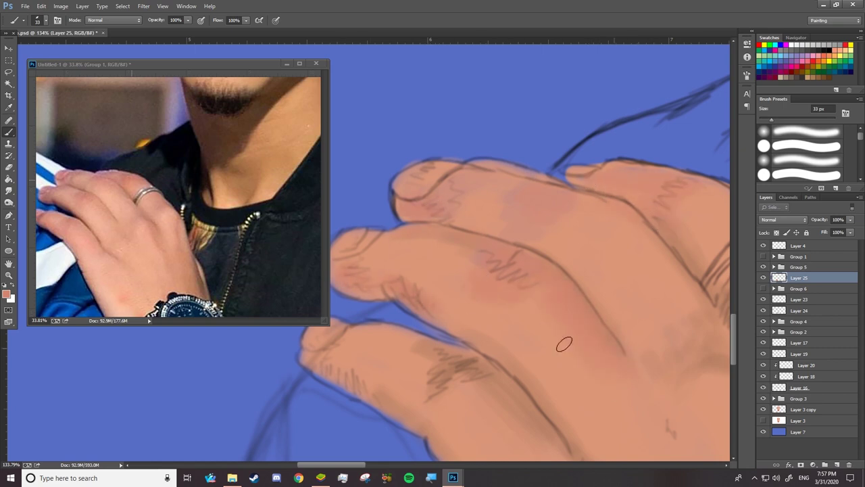
{"action": "scroll", "coordinate": [588, 348], "scroll_direction": "down", "scroll_amount": 3}
{"action": "scroll", "coordinate": [588, 348], "scroll_direction": "left", "scroll_amount": 1}
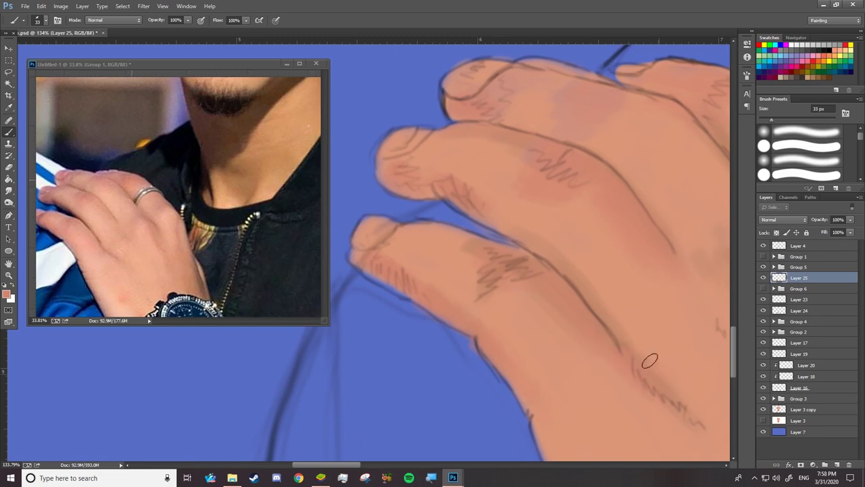
{"action": "scroll", "coordinate": [512, 269], "scroll_direction": "down", "scroll_amount": 5}
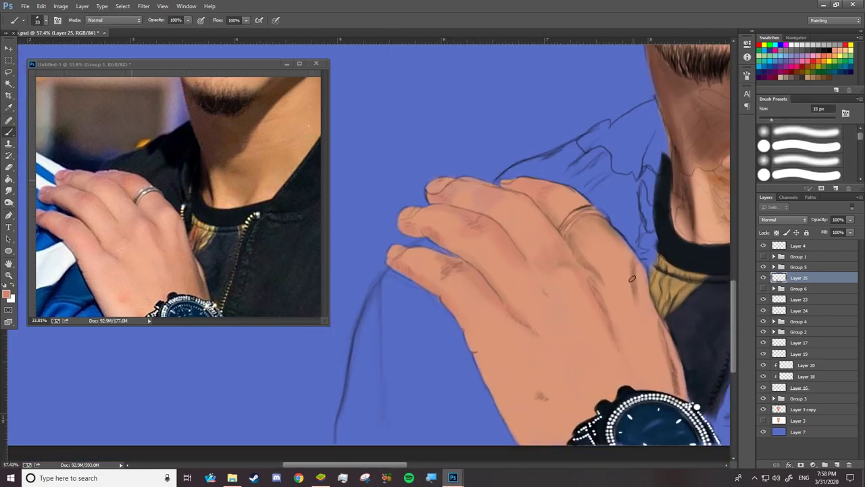
{"action": "right_click", "coordinate": [530, 383]}
{"action": "left_click_drag", "start_coordinate": [625, 107], "coordinate": [645, 107]}
{"action": "key", "text": "Return"}
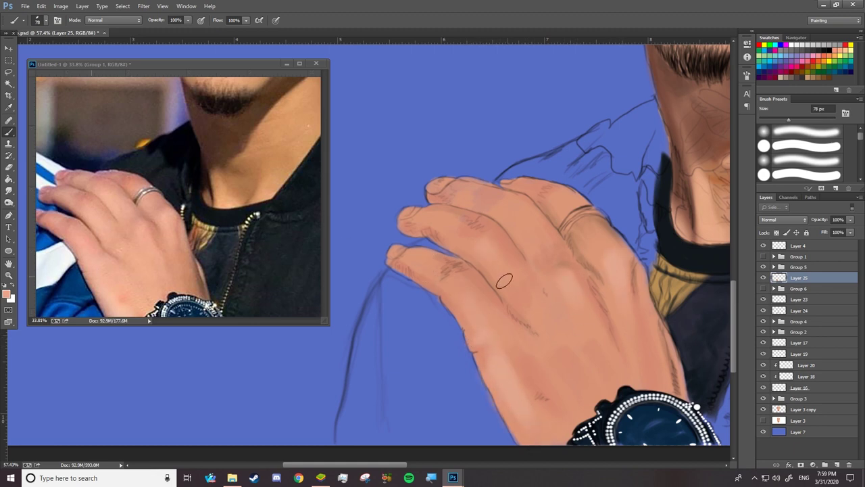
{"action": "right_click", "coordinate": [484, 208]}
{"action": "key", "text": "Escape"}
Step: Restroke the finger contours, the line between fingers and the lower outline in dark brown, rotating the view
{"action": "left_click_drag", "start_coordinate": [584, 223], "coordinate": [583, 233]}
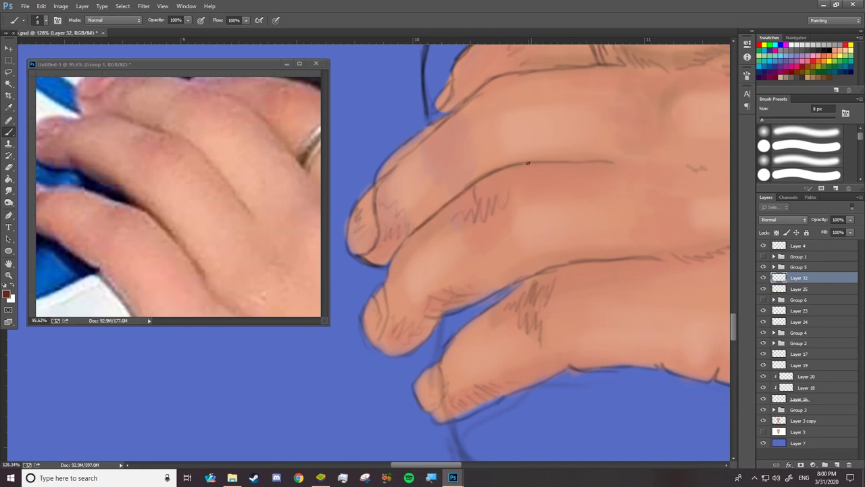
{"action": "left_click_drag", "start_coordinate": [483, 159], "coordinate": [539, 143]}
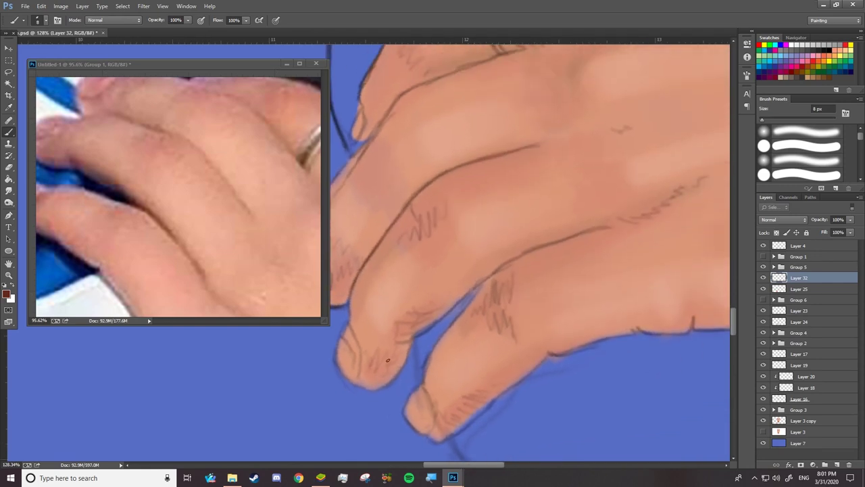
{"action": "left_click_drag", "start_coordinate": [539, 249], "coordinate": [602, 231]}
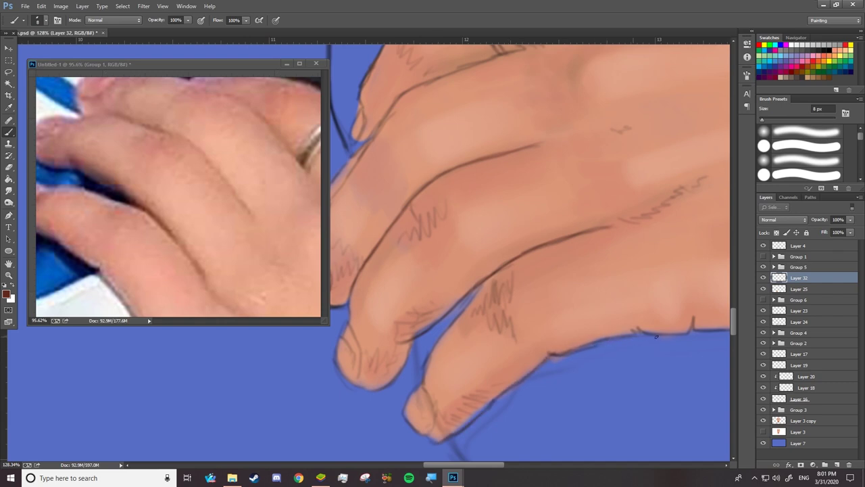
{"action": "left_click_drag", "start_coordinate": [548, 301], "coordinate": [697, 285]}
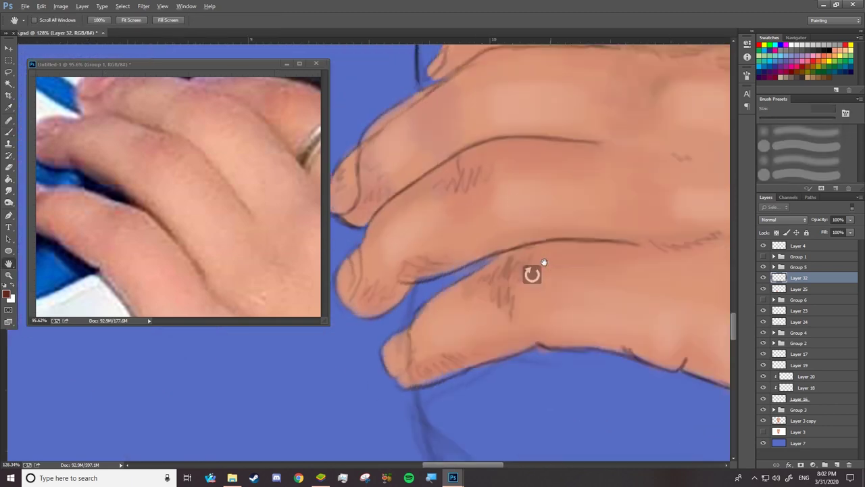
{"action": "left_click_drag", "start_coordinate": [544, 262], "coordinate": [406, 317]}
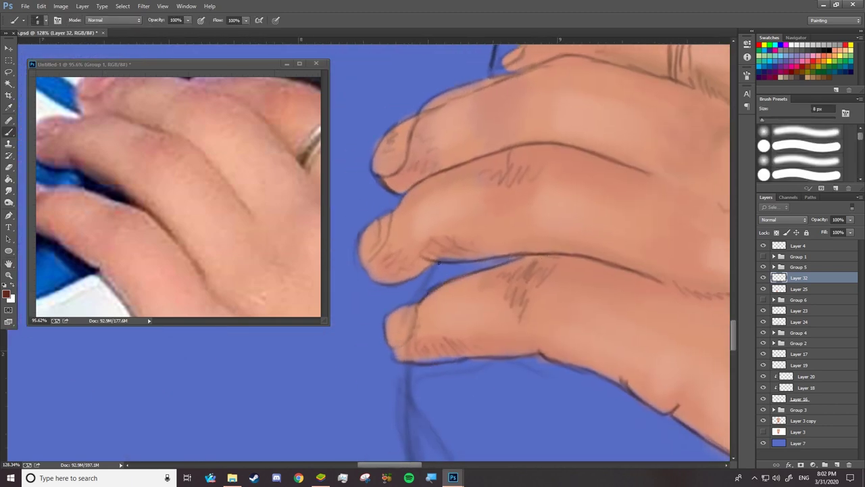
{"action": "right_click", "coordinate": [384, 355]}
{"action": "key", "text": "Escape"}
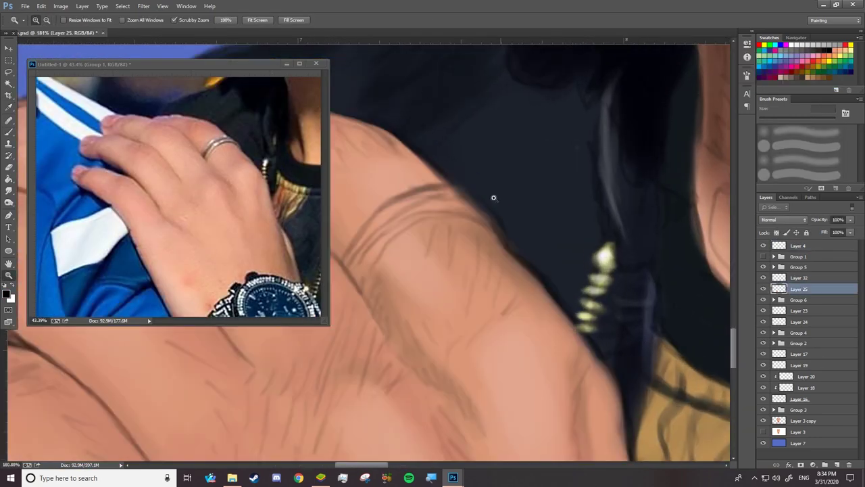
Step: Hide the Layer 4 sketch, set a 24 px brush and erase stray paint near the shoulder
{"action": "key", "text": "b"}
{"action": "left_click", "coordinate": [763, 246]}
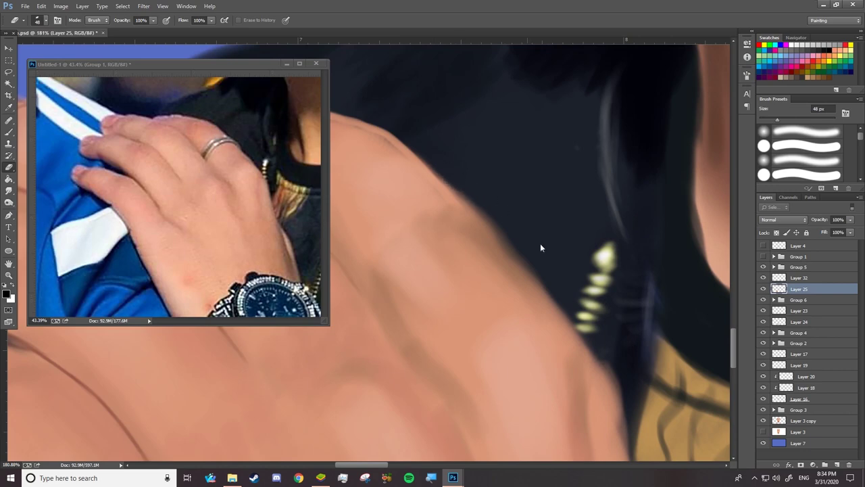
{"action": "scroll", "coordinate": [683, 319], "scroll_direction": "down", "scroll_amount": 3}
{"action": "scroll", "coordinate": [669, 319], "scroll_direction": "up", "scroll_amount": 1}
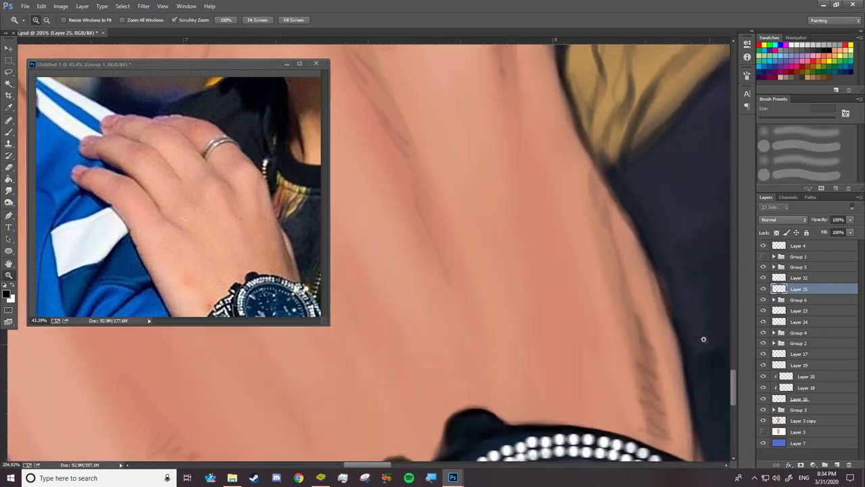
{"action": "scroll", "coordinate": [696, 253], "scroll_direction": "down", "scroll_amount": 3}
{"action": "scroll", "coordinate": [473, 202], "scroll_direction": "up", "scroll_amount": 3}
{"action": "right_click", "coordinate": [436, 96]}
{"action": "left_click_drag", "start_coordinate": [481, 122], "coordinate": [473, 123]}
{"action": "key", "text": "Return"}
{"action": "key", "text": "z"}
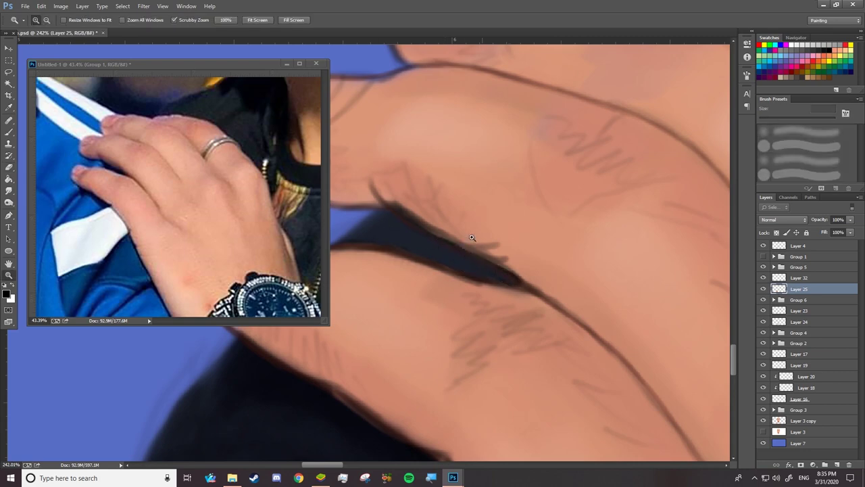
{"action": "left_click_drag", "start_coordinate": [473, 281], "coordinate": [450, 282]}
{"action": "key", "text": "e"}
{"action": "mouse_move", "coordinate": [379, 236]}
{"action": "left_mouse_down"}
{"action": "mouse_move", "coordinate": [407, 206]}
{"action": "mouse_move", "coordinate": [389, 206]}
{"action": "left_mouse_up"}
{"action": "key", "text": "z"}
{"action": "key", "text": "e"}
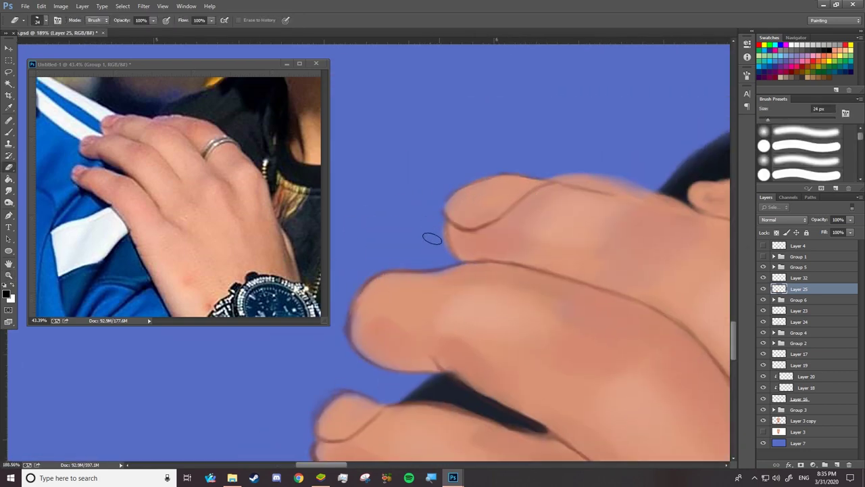
{"action": "key", "text": "z"}
{"action": "left_click_drag", "start_coordinate": [662, 188], "coordinate": [392, 354]}
Step: On a new layer above Layer 25, paint a dark shadow between two fingers with a 31 px brush
{"action": "key", "text": "b"}
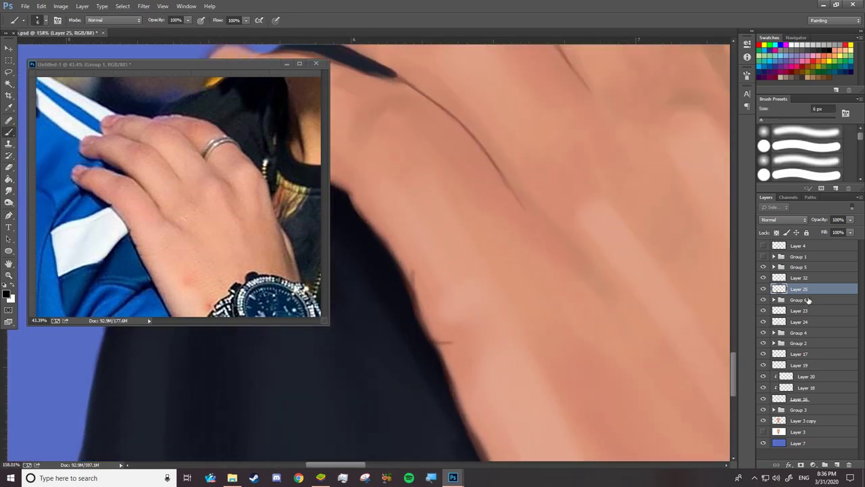
{"action": "key", "text": "ctrl+shift+alt+n"}
{"action": "left_click", "coordinate": [6, 293]}
{"action": "left_click", "coordinate": [678, 217]}
{"action": "right_click", "coordinate": [389, 98]}
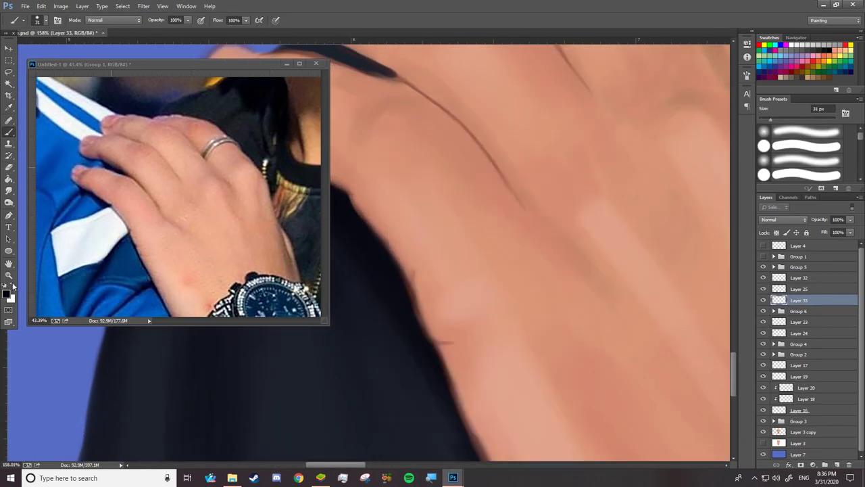
{"action": "key", "text": "Escape"}
{"action": "scroll", "coordinate": [367, 216], "scroll_direction": "left", "scroll_amount": 3}
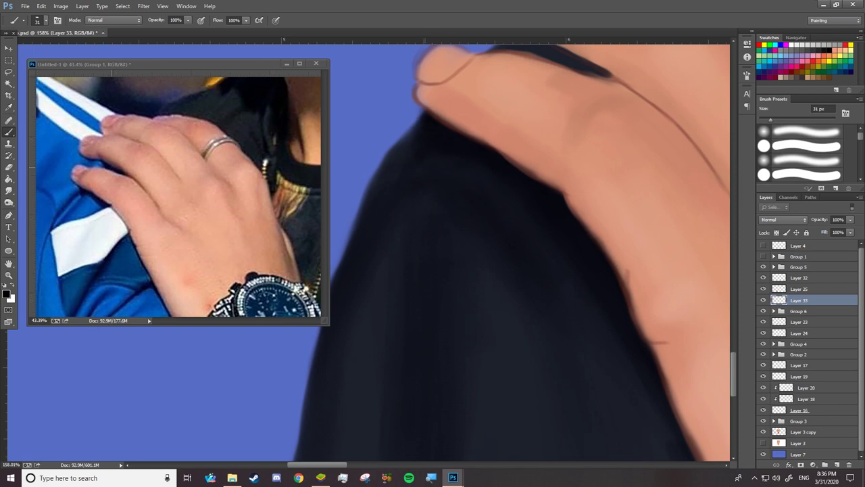
{"action": "scroll", "coordinate": [723, 338], "scroll_direction": "up", "scroll_amount": 3}
{"action": "left_click_drag", "start_coordinate": [448, 153], "coordinate": [558, 220]}
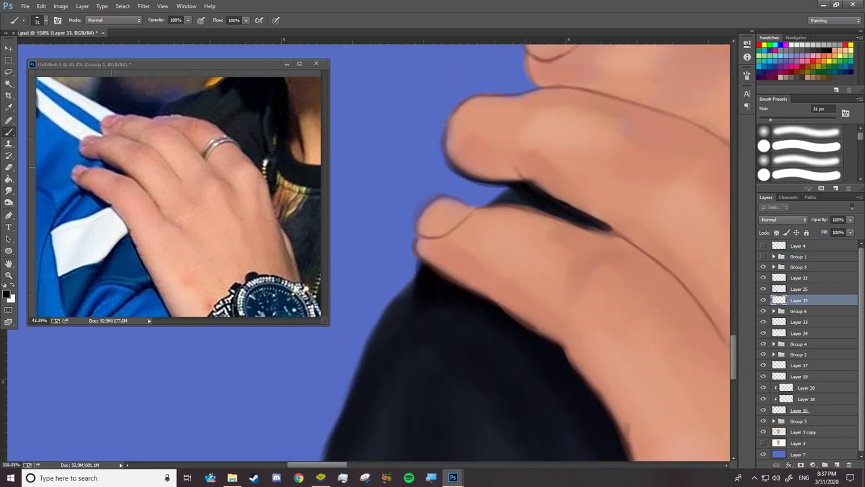
{"action": "scroll", "coordinate": [470, 235], "scroll_direction": "down", "scroll_amount": 2}
{"action": "scroll", "coordinate": [469, 236], "scroll_direction": "down", "scroll_amount": 3}
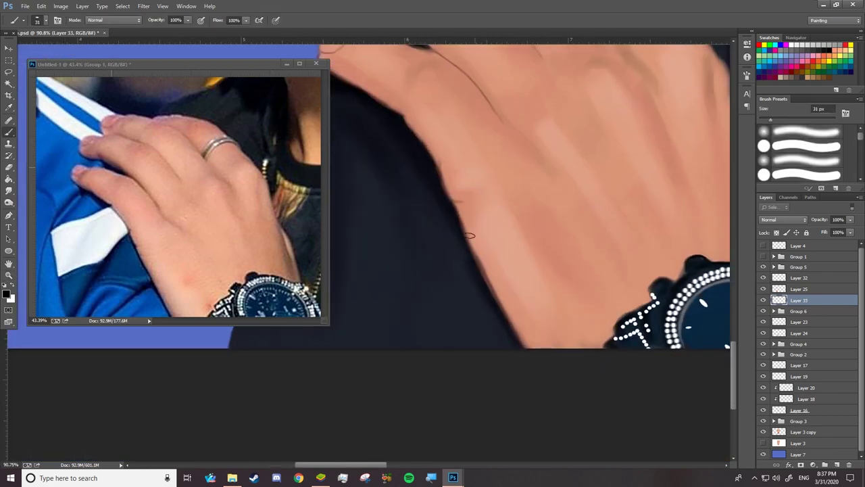
Step: With an 83 px brush on Layer 33, extend the dark shirt colour over the neck edge
{"action": "left_click", "coordinate": [774, 311]}
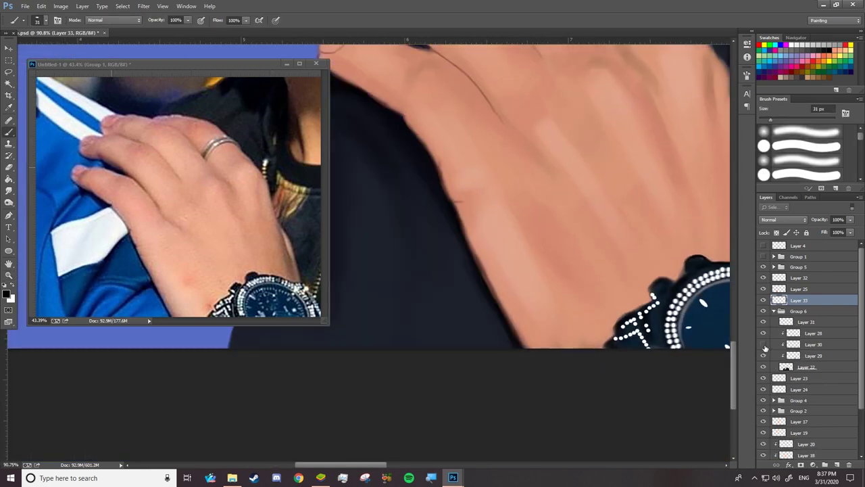
{"action": "left_click", "coordinate": [786, 367]}
{"action": "right_click", "coordinate": [419, 197]}
{"action": "key", "text": "Escape"}
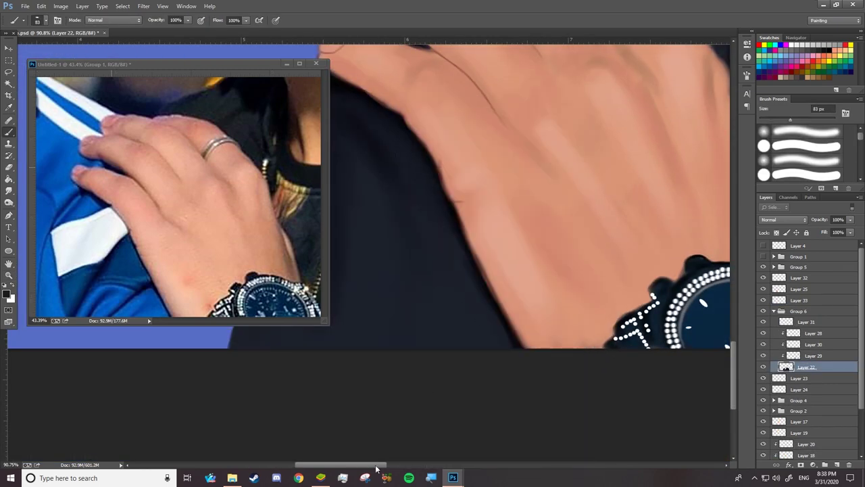
{"action": "scroll", "coordinate": [409, 466], "scroll_direction": "left", "scroll_amount": 5}
{"action": "left_click", "coordinate": [711, 241], "text": "ctrl"}
{"action": "scroll", "coordinate": [511, 189], "scroll_direction": "up", "scroll_amount": 2}
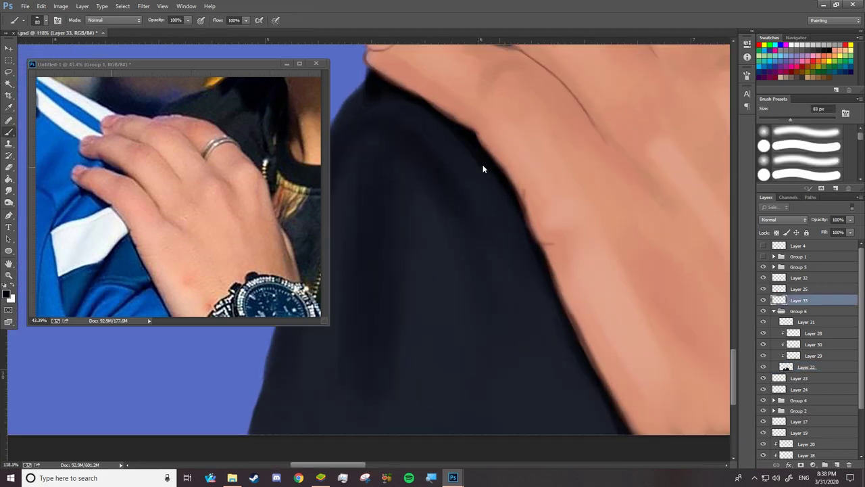
{"action": "left_click_drag", "start_coordinate": [449, 126], "coordinate": [507, 176]}
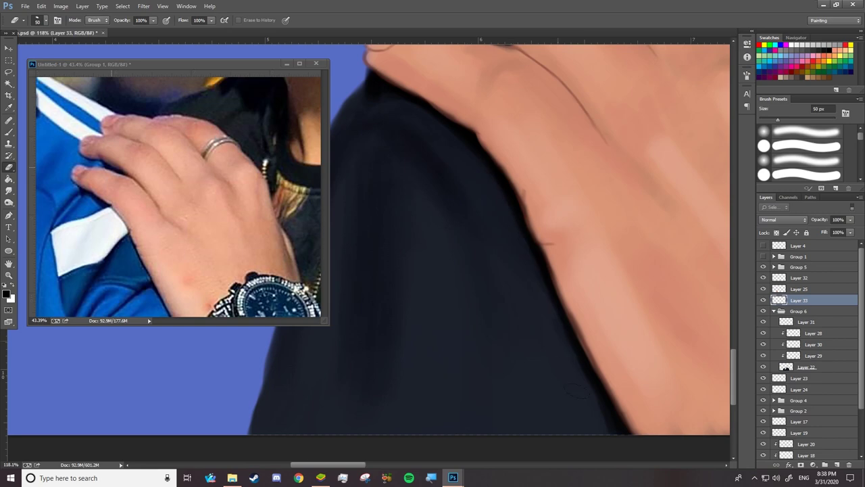
Step: On Layer 25 with Layer 32 hidden, paint sampled skin tone over the dark neck edge
{"action": "key", "text": "z"}
{"action": "left_click_drag", "start_coordinate": [440, 169], "coordinate": [592, 257]}
{"action": "left_click", "coordinate": [763, 277]}
{"action": "left_click", "coordinate": [799, 289]}
{"action": "key", "text": "b"}
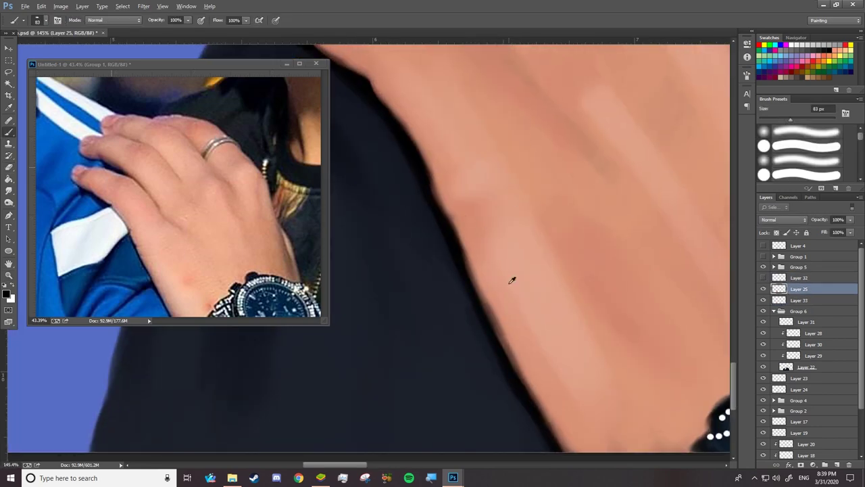
{"action": "left_click", "coordinate": [515, 338], "text": "alt"}
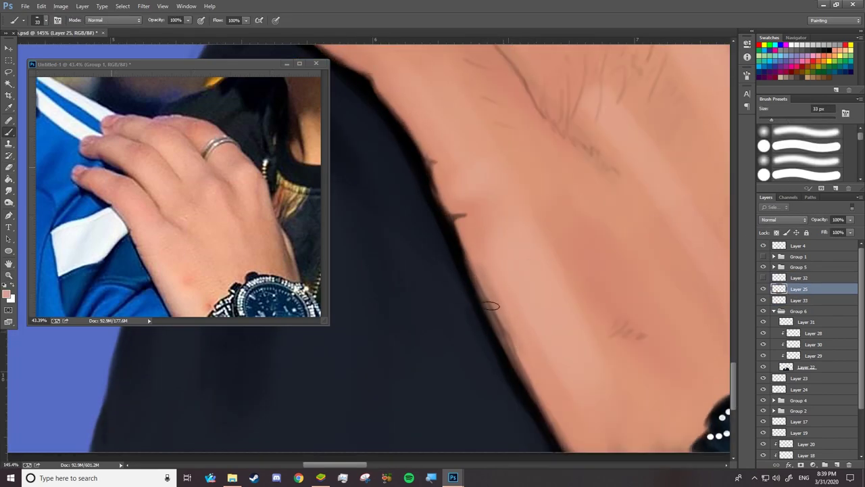
{"action": "left_click_drag", "start_coordinate": [452, 202], "coordinate": [436, 156]}
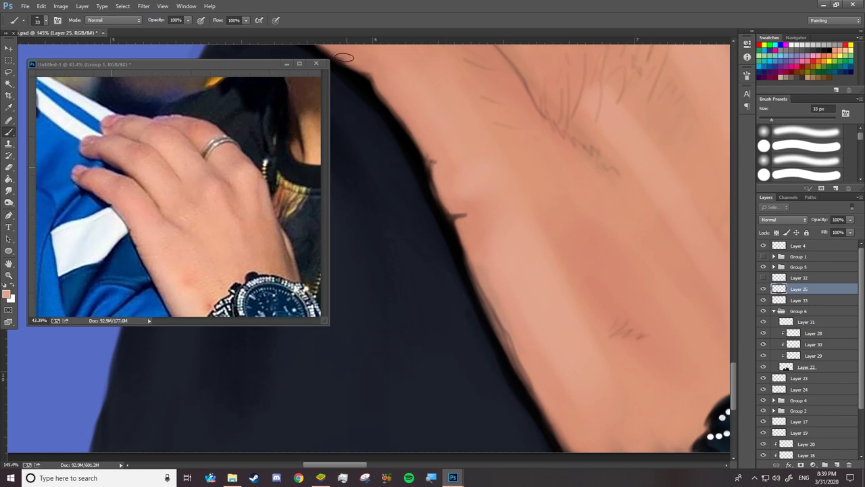
Step: Show and select Layer 32 again, swap the paint colours and set the brush to 10 px
{"action": "left_click_drag", "start_coordinate": [366, 68], "coordinate": [506, 188]}
{"action": "left_click", "coordinate": [763, 245]}
{"action": "left_click", "coordinate": [763, 277]}
{"action": "left_click", "coordinate": [799, 278]}
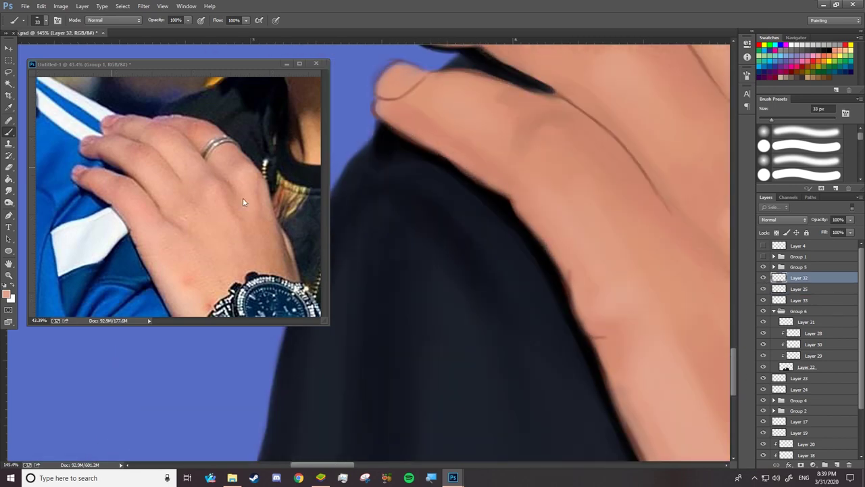
{"action": "key", "text": "x"}
{"action": "right_click", "coordinate": [507, 98]}
{"action": "type", "text": "10"}
{"action": "right_click", "coordinate": [388, 98]}
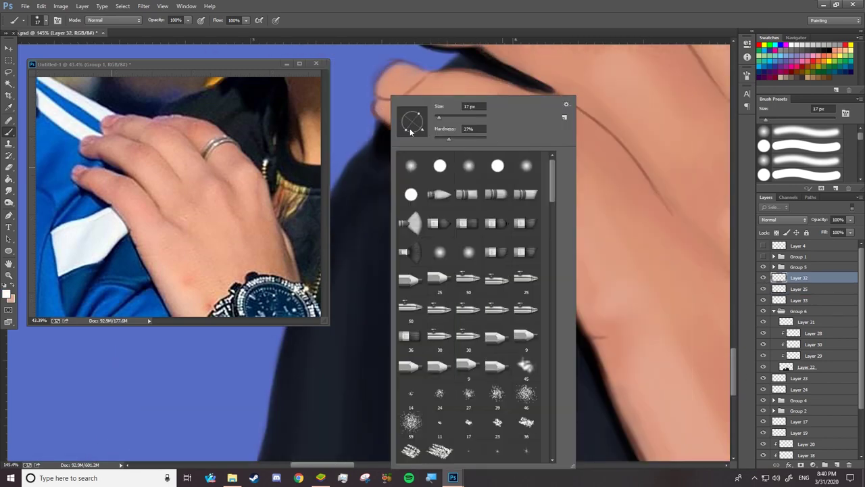
{"action": "key", "text": "Return"}
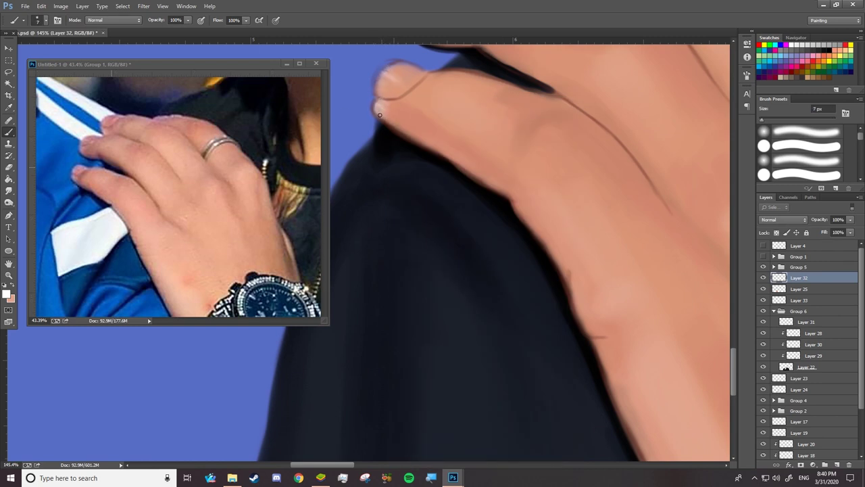
Step: Paint light skin along the finger edge and over the dark shirt edge along the arm
{"action": "left_click_drag", "start_coordinate": [383, 122], "coordinate": [517, 212]}
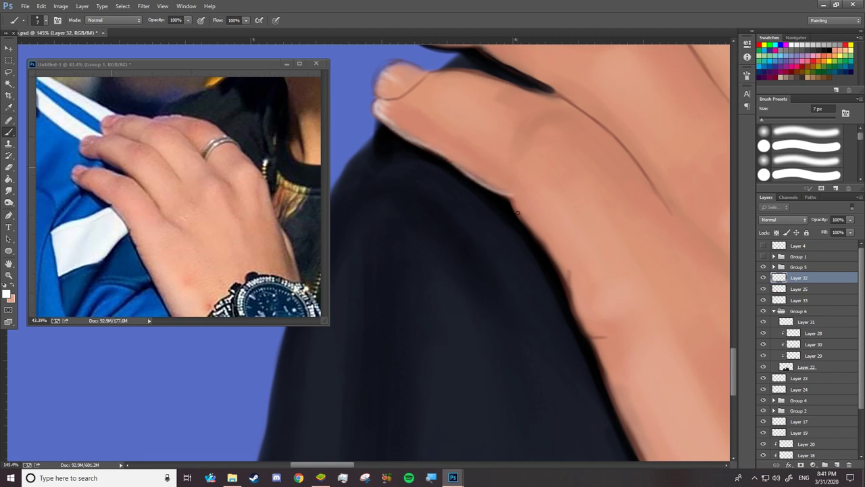
{"action": "left_click_drag", "start_coordinate": [526, 226], "coordinate": [582, 330]}
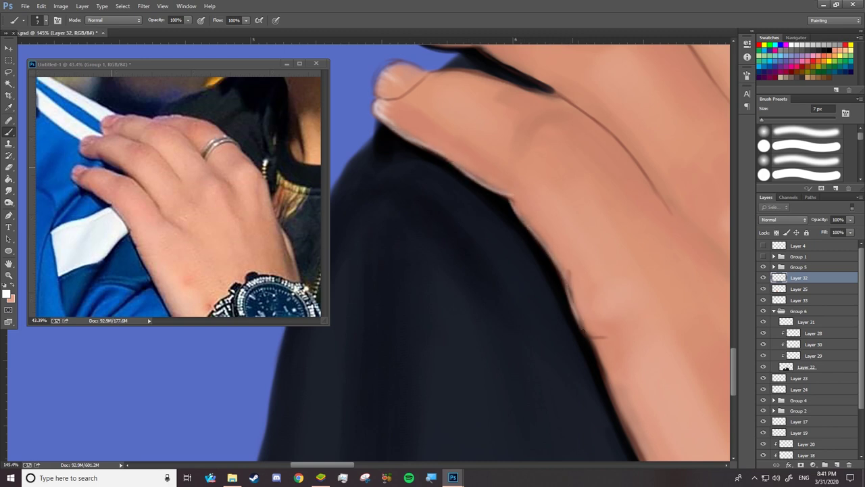
{"action": "scroll", "coordinate": [475, 251], "scroll_direction": "down", "scroll_amount": 3}
{"action": "scroll", "coordinate": [520, 277], "scroll_direction": "up", "scroll_amount": 3}
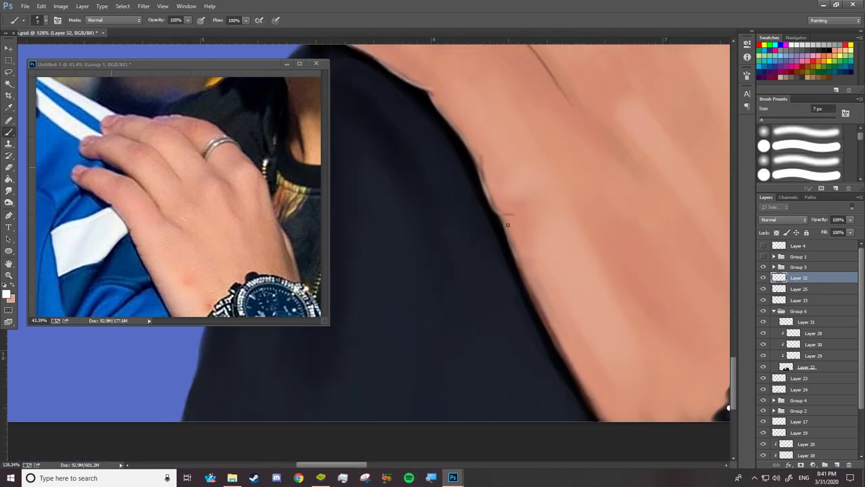
{"action": "left_click_drag", "start_coordinate": [522, 278], "coordinate": [569, 365]}
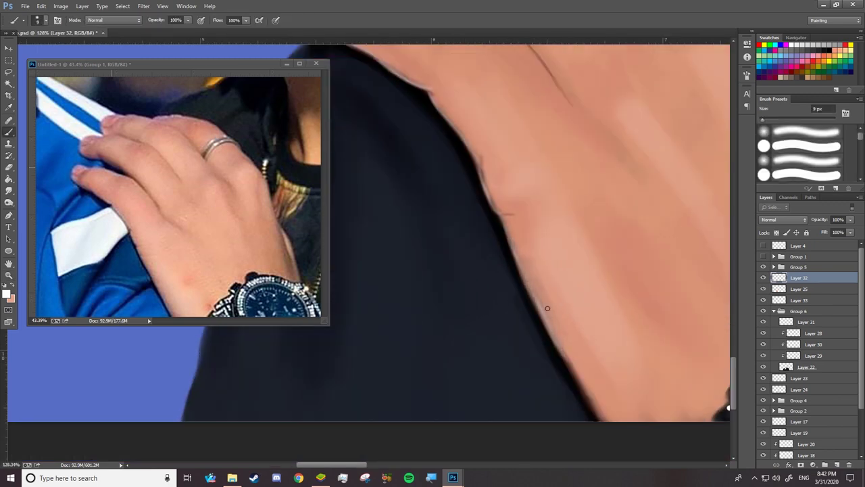
{"action": "left_click_drag", "start_coordinate": [565, 357], "coordinate": [481, 180]}
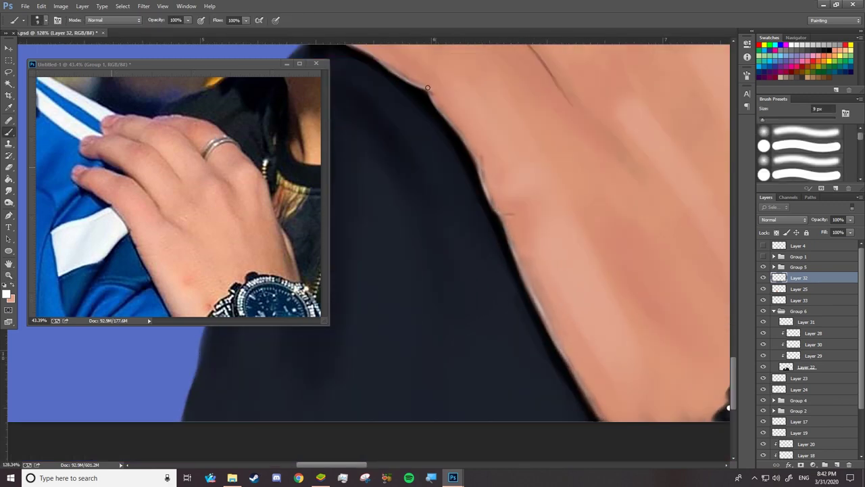
{"action": "left_click_drag", "start_coordinate": [427, 87], "coordinate": [415, 79]}
{"action": "left_click", "coordinate": [11, 133]}
{"action": "right_click", "coordinate": [522, 95]}
{"action": "key", "text": "Escape"}
Step: With a 17 px Mixer Brush, blend the jacket-side skin edge and highlight the upper fingertip
{"action": "mouse_move", "coordinate": [461, 129]}
{"action": "left_mouse_down"}
{"action": "mouse_move", "coordinate": [482, 137]}
{"action": "mouse_move", "coordinate": [488, 185]}
{"action": "mouse_move", "coordinate": [555, 318]}
{"action": "left_mouse_up"}
{"action": "scroll", "coordinate": [554, 318], "scroll_direction": "up", "scroll_amount": 5}
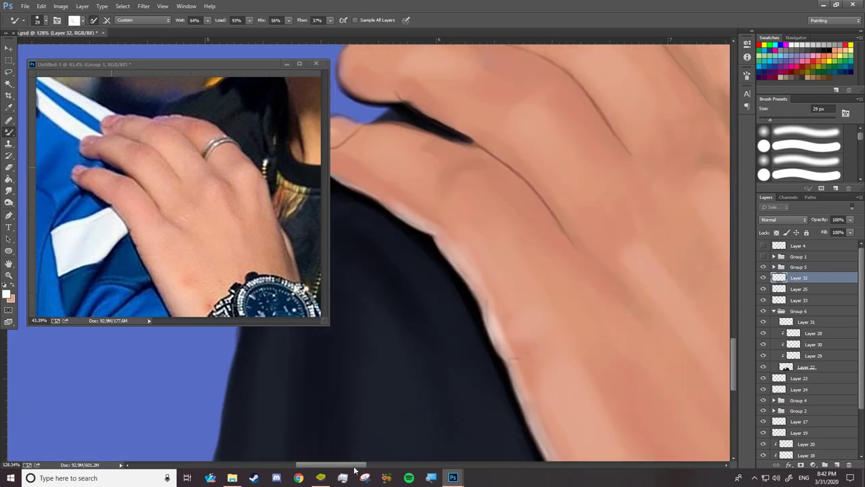
{"action": "scroll", "coordinate": [465, 184], "scroll_direction": "left", "scroll_amount": 3}
{"action": "key", "text": "bracketleft"}
{"action": "key", "text": "bracketleft"}
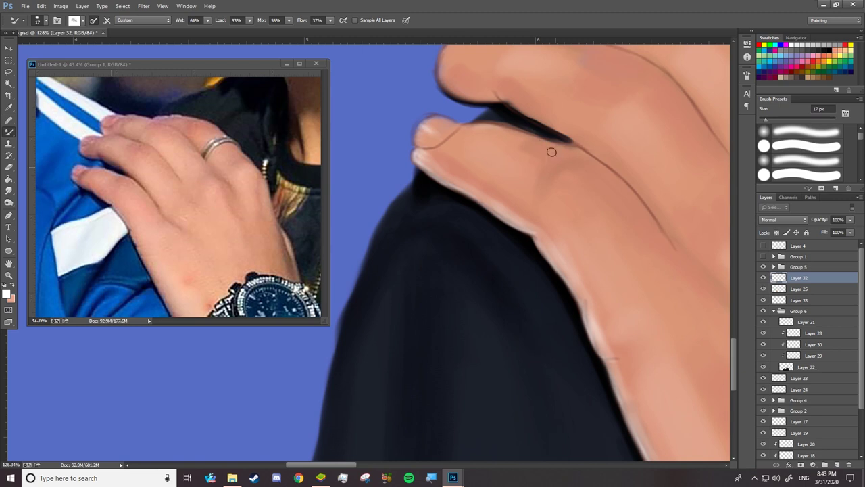
{"action": "mouse_move", "coordinate": [505, 125]}
{"action": "left_mouse_down"}
{"action": "mouse_move", "coordinate": [575, 152]}
{"action": "mouse_move", "coordinate": [636, 201]}
{"action": "left_mouse_up"}
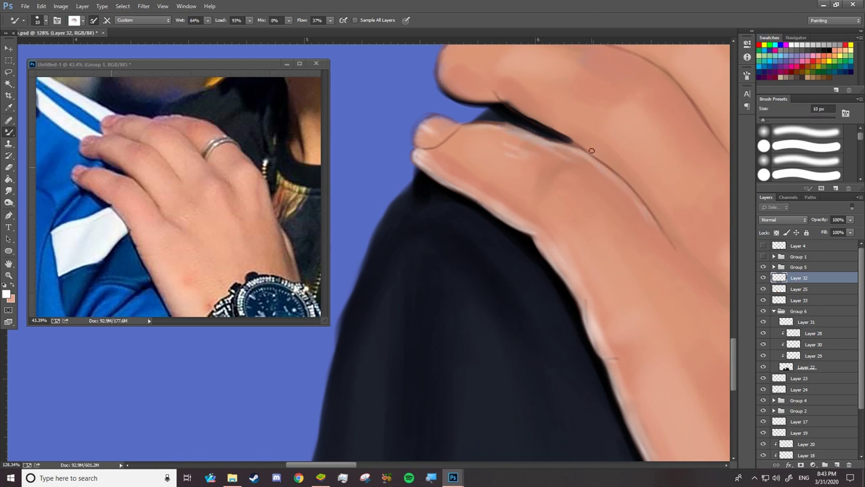
{"action": "left_click_drag", "start_coordinate": [448, 123], "coordinate": [464, 110]}
{"action": "mouse_move", "coordinate": [445, 144]}
{"action": "left_mouse_down"}
{"action": "mouse_move", "coordinate": [443, 152]}
{"action": "mouse_move", "coordinate": [495, 164]}
{"action": "left_mouse_up"}
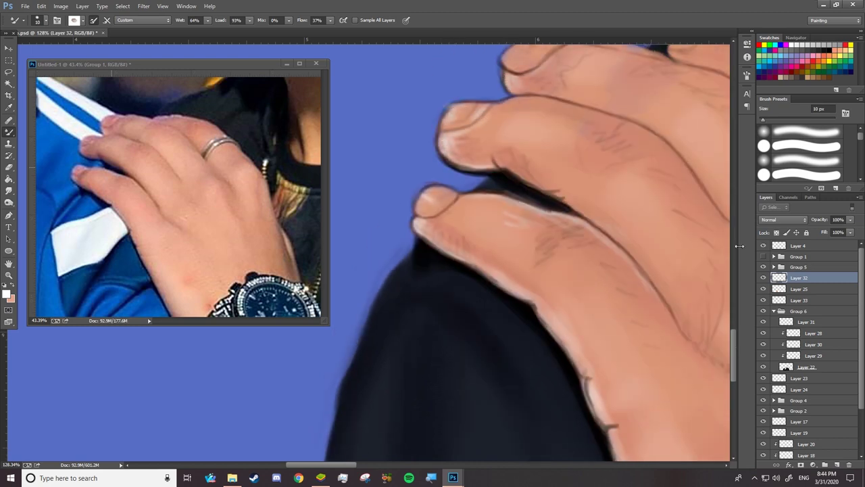
Step: Highlight the top edge and right edge of the upper finger
{"action": "scroll", "coordinate": [716, 189], "scroll_direction": "up", "scroll_amount": 5}
{"action": "mouse_move", "coordinate": [534, 203]}
{"action": "left_mouse_down"}
{"action": "mouse_move", "coordinate": [546, 181]}
{"action": "mouse_move", "coordinate": [597, 184]}
{"action": "left_mouse_up"}
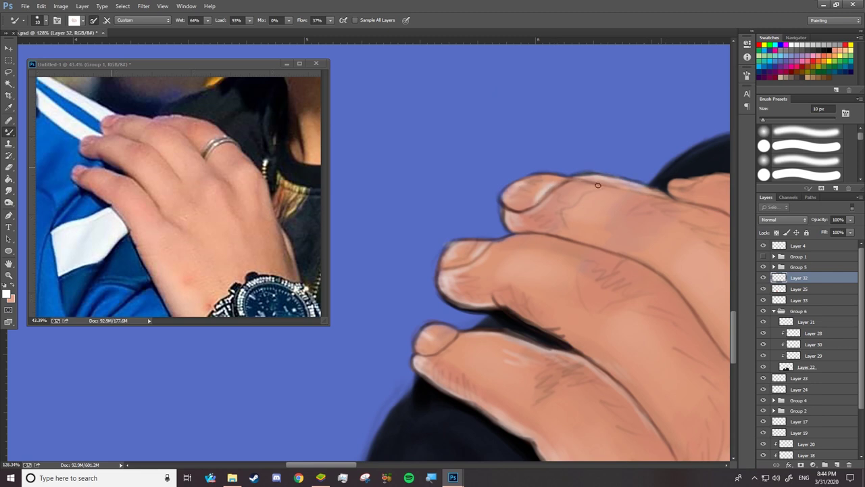
{"action": "scroll", "coordinate": [598, 185], "scroll_direction": "right", "scroll_amount": 3}
{"action": "scroll", "coordinate": [597, 185], "scroll_direction": "right", "scroll_amount": 2}
{"action": "left_click_drag", "start_coordinate": [491, 204], "coordinate": [619, 203]}
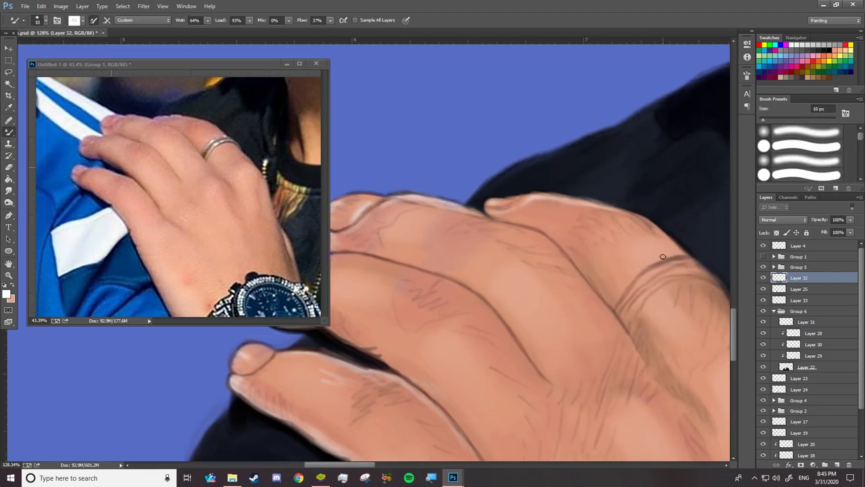
{"action": "scroll", "coordinate": [663, 257], "scroll_direction": "down", "scroll_amount": 3}
{"action": "scroll", "coordinate": [663, 257], "scroll_direction": "right", "scroll_amount": 6}
{"action": "mouse_move", "coordinate": [507, 217]}
{"action": "left_mouse_down"}
{"action": "mouse_move", "coordinate": [599, 359]}
{"action": "mouse_move", "coordinate": [607, 397]}
{"action": "left_mouse_up"}
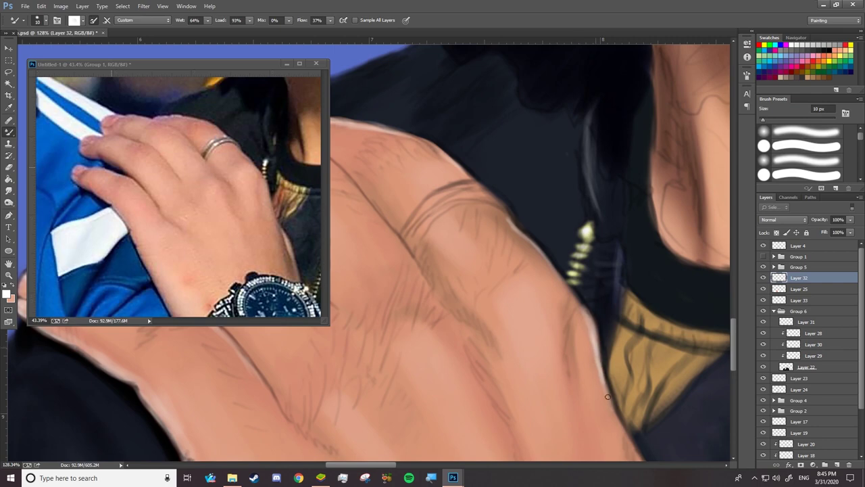
Step: Paint 50 px highlights on the knuckles and blend light strokes on the index finger
{"action": "key", "text": "bracketright"}
{"action": "key", "text": "bracketright"}
{"action": "key", "text": "bracketright"}
{"action": "scroll", "coordinate": [479, 284], "scroll_direction": "left", "scroll_amount": 4}
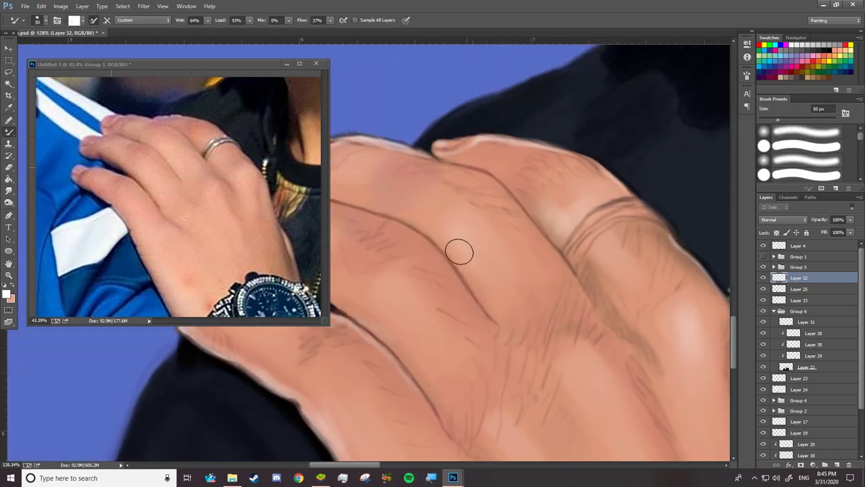
{"action": "left_click_drag", "start_coordinate": [459, 251], "coordinate": [458, 241]}
{"action": "left_click_drag", "start_coordinate": [433, 291], "coordinate": [396, 368]}
{"action": "scroll", "coordinate": [406, 318], "scroll_direction": "down", "scroll_amount": 4}
{"action": "mouse_move", "coordinate": [426, 306]}
{"action": "left_mouse_down"}
{"action": "mouse_move", "coordinate": [393, 284]}
{"action": "mouse_move", "coordinate": [446, 343]}
{"action": "left_mouse_up"}
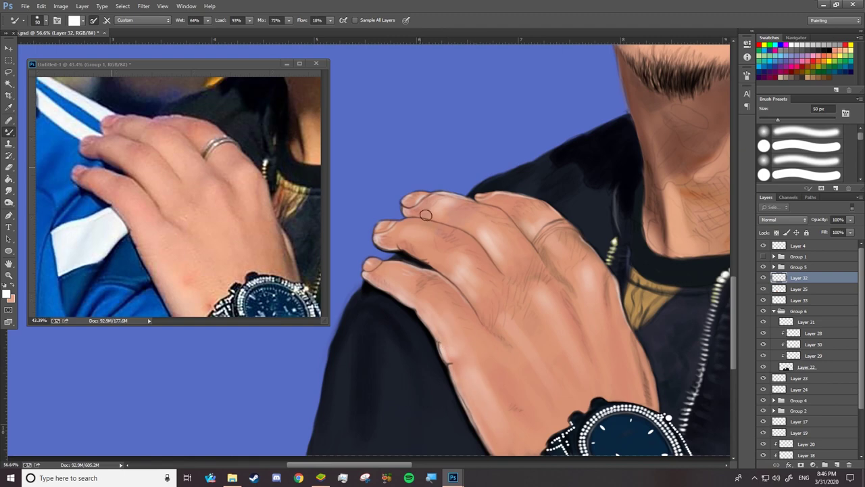
Step: Set up the Eraser at 61 px and check the Smudge tool's brush settings
{"action": "key", "text": "e"}
{"action": "right_click", "coordinate": [438, 203]}
{"action": "key", "text": "Return"}
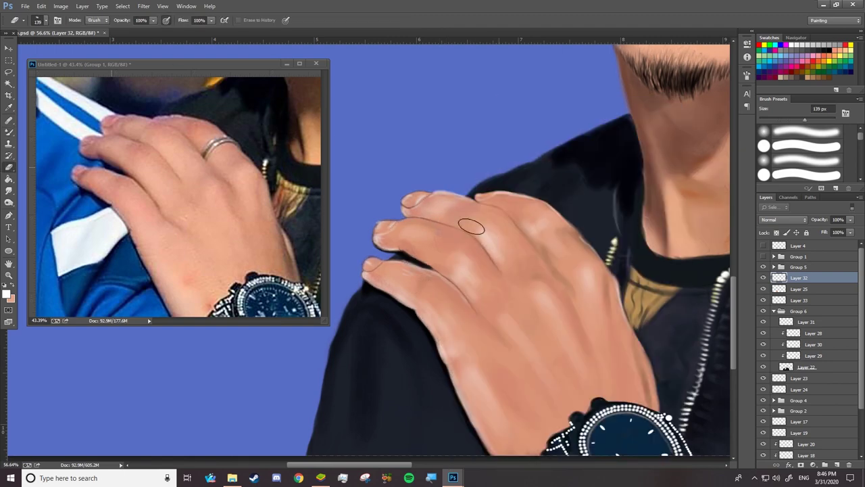
{"action": "key", "text": "bracketright"}
{"action": "key", "text": "bracketright"}
{"action": "key", "text": "bracketright"}
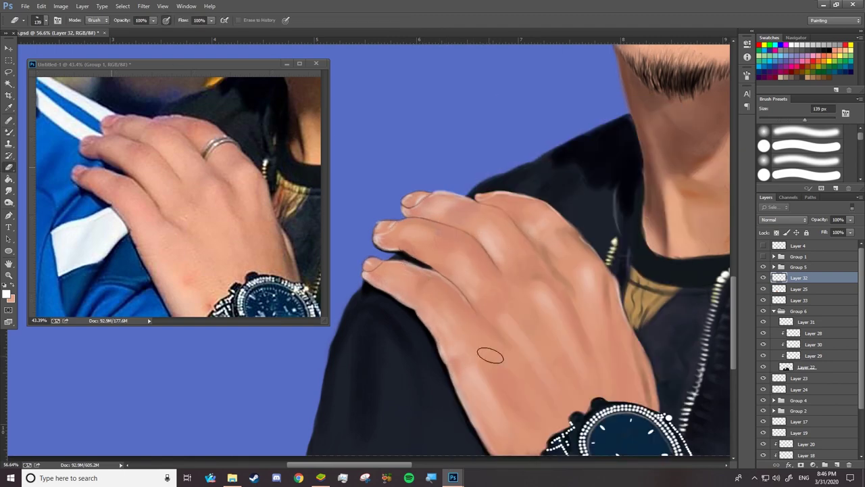
{"action": "scroll", "coordinate": [372, 223], "scroll_direction": "up", "scroll_amount": 5}
{"action": "right_click", "coordinate": [438, 338]}
{"action": "key", "text": "Return"}
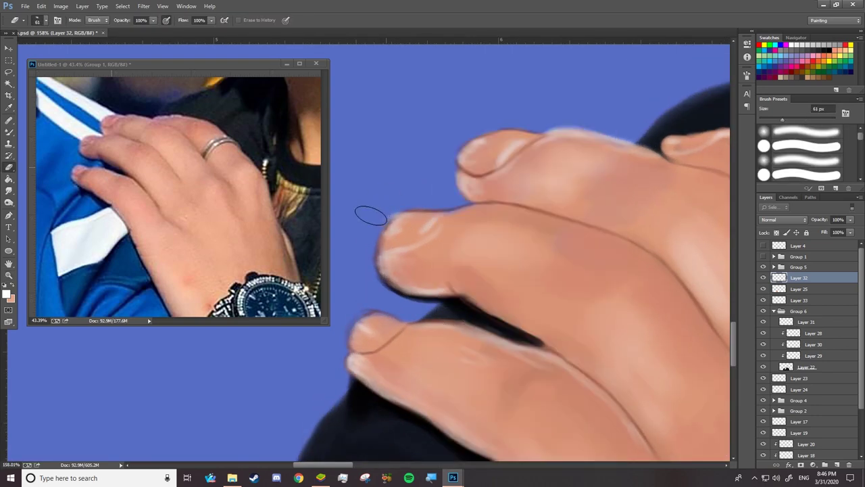
{"action": "key", "text": "r"}
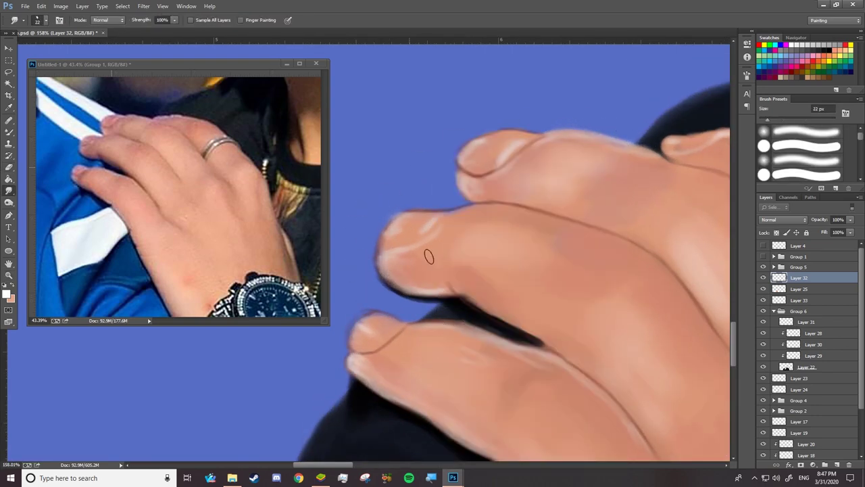
{"action": "key", "text": "F5"}
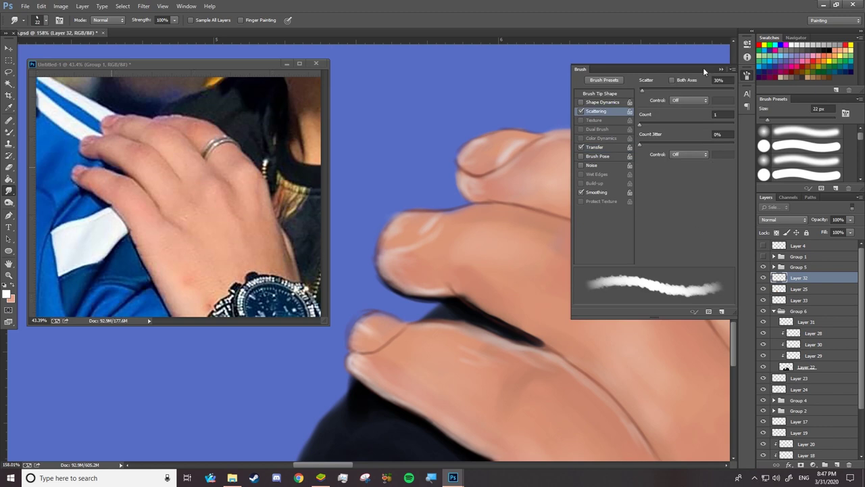
{"action": "key", "text": "F5"}
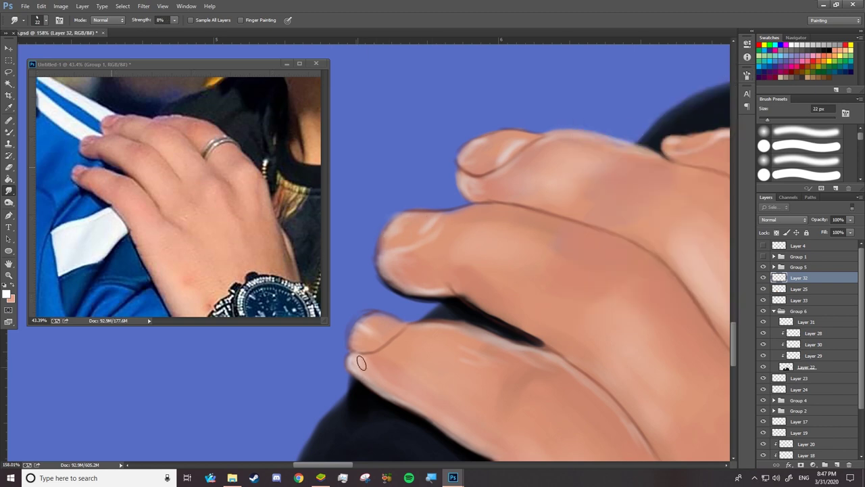
Step: Blend strokes across the finger and hand with a cleaned 33 px Mixer Brush
{"action": "key", "text": "b"}
{"action": "right_click", "coordinate": [530, 94]}
{"action": "left_click", "coordinate": [495, 163]}
{"action": "left_click", "coordinate": [84, 20]}
{"action": "left_click", "coordinate": [95, 42]}
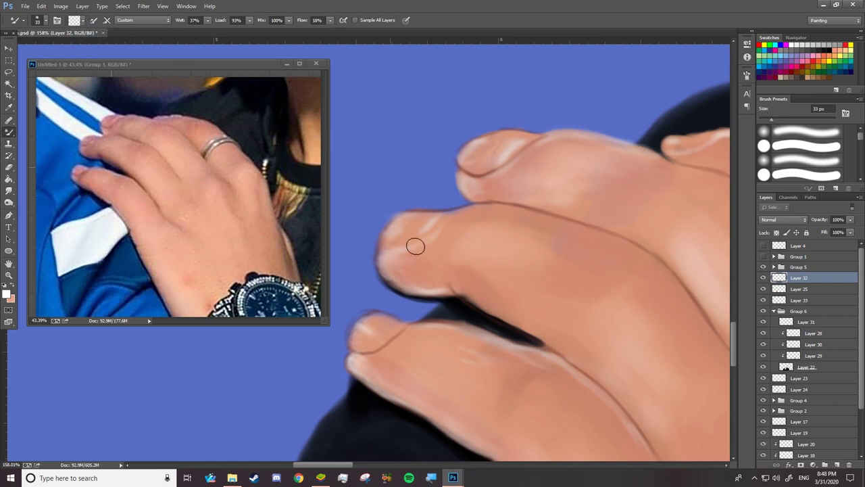
{"action": "left_click_drag", "start_coordinate": [363, 335], "coordinate": [599, 396]}
{"action": "scroll", "coordinate": [599, 396], "scroll_direction": "down", "scroll_amount": 3}
{"action": "scroll", "coordinate": [540, 178], "scroll_direction": "up", "scroll_amount": 2}
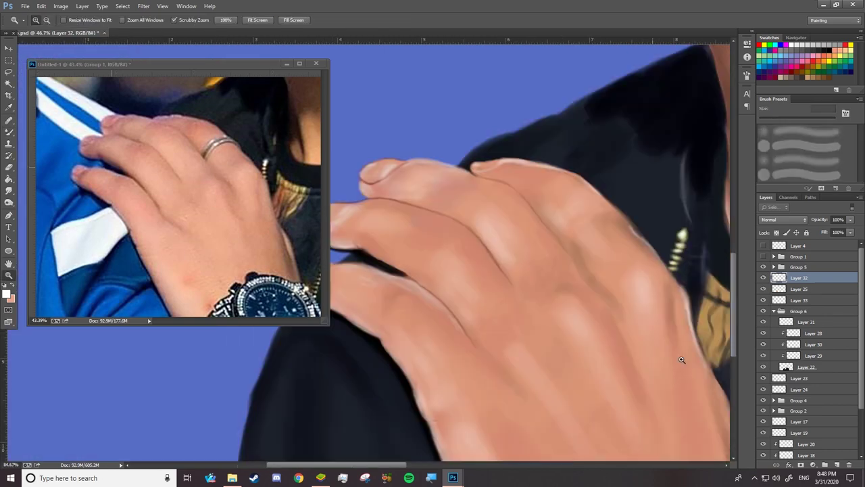
{"action": "mouse_move", "coordinate": [541, 178]}
{"action": "left_mouse_down"}
{"action": "mouse_move", "coordinate": [656, 298]}
{"action": "mouse_move", "coordinate": [448, 193]}
{"action": "mouse_move", "coordinate": [440, 278]}
{"action": "mouse_move", "coordinate": [401, 290]}
{"action": "left_mouse_up"}
Step: Set the hand layer's blend mode to Hard Light
{"action": "right_click", "coordinate": [506, 169]}
{"action": "key", "text": "Escape"}
{"action": "key", "text": "z"}
{"action": "key", "text": "ctrl+minus"}
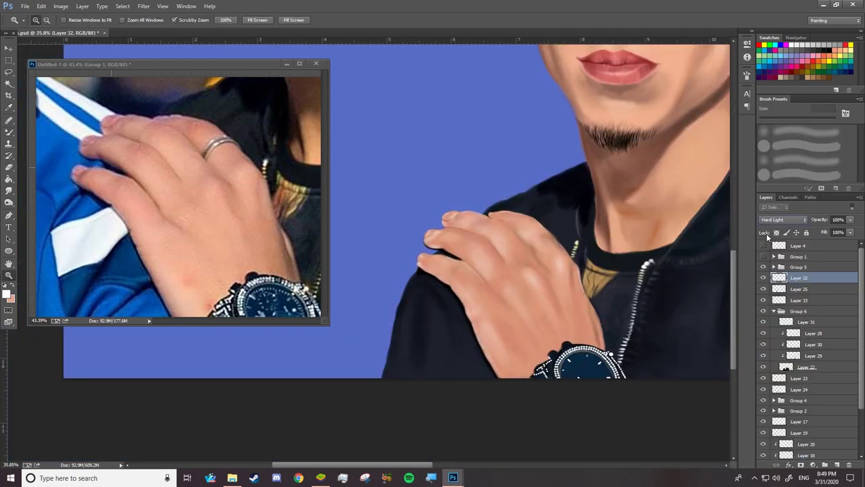
{"action": "left_click_drag", "start_coordinate": [473, 252], "coordinate": [501, 252]}
{"action": "key", "text": "e"}
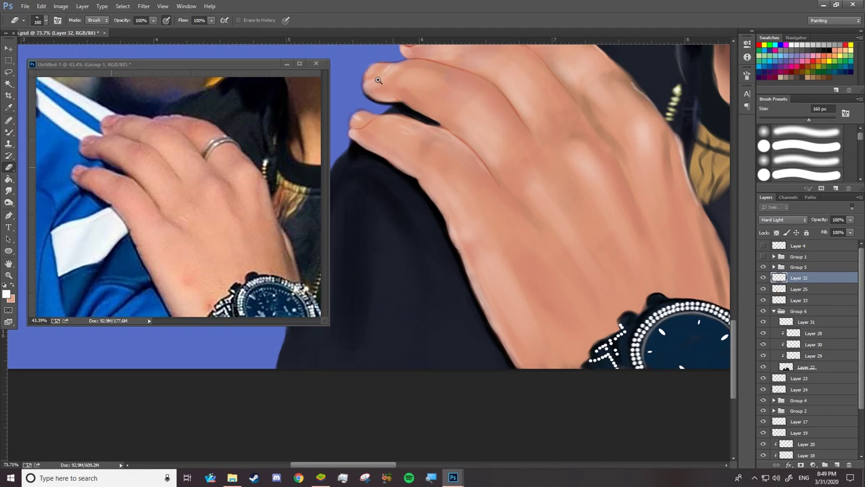
{"action": "scroll", "coordinate": [377, 80], "scroll_direction": "up", "scroll_amount": 3}
Step: On Layer 25, load a brown Mixer Brush with near-zero mix at 8 px
{"action": "left_click", "coordinate": [799, 289]}
{"action": "key", "text": "b"}
{"action": "left_click", "coordinate": [75, 20]}
{"action": "left_click", "coordinate": [667, 215]}
{"action": "left_click_drag", "start_coordinate": [299, 27], "coordinate": [261, 43]}
{"action": "right_click", "coordinate": [446, 150]}
{"action": "type", "text": "8"}
{"action": "key", "text": "Return"}
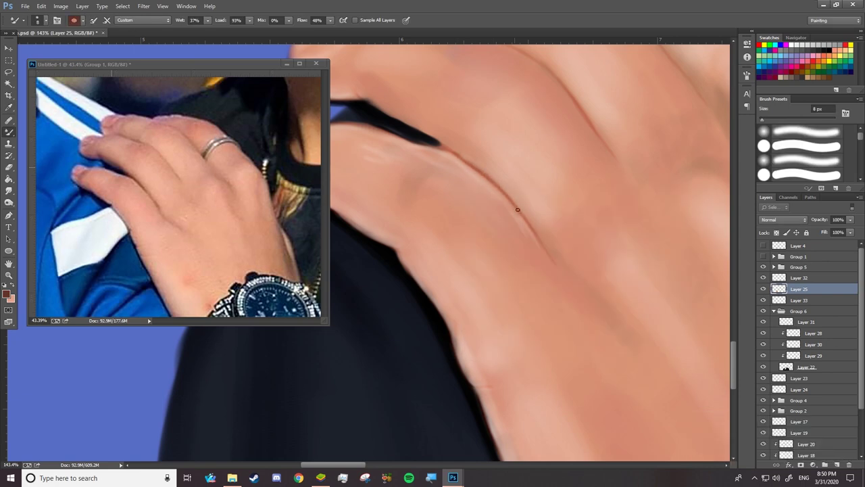
Step: Paint dark finger creases on a new layer above Layer 32
{"action": "left_click", "coordinate": [798, 278]}
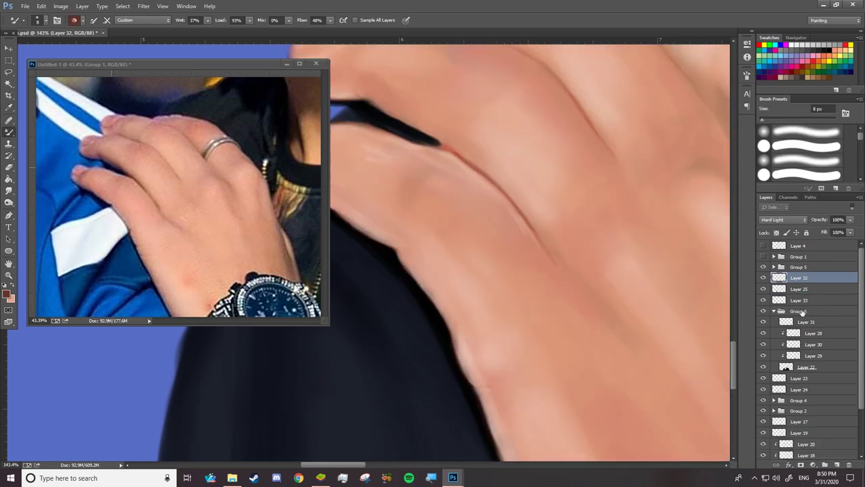
{"action": "left_click", "coordinate": [836, 465]}
{"action": "left_click_drag", "start_coordinate": [459, 154], "coordinate": [553, 259]}
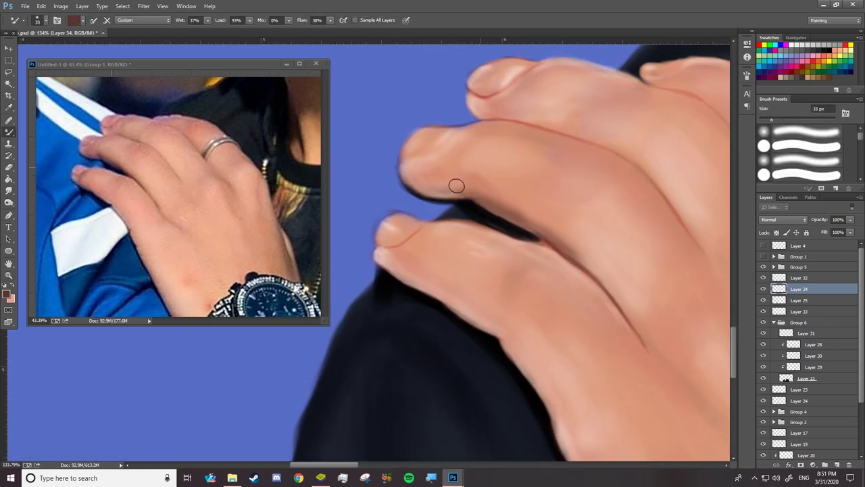
{"action": "mouse_move", "coordinate": [473, 192]}
{"action": "left_mouse_down"}
{"action": "mouse_move", "coordinate": [433, 190]}
{"action": "mouse_move", "coordinate": [406, 166]}
{"action": "left_mouse_up"}
{"action": "key", "text": "alt+]"}
{"action": "right_click", "coordinate": [396, 180]}
{"action": "key", "text": "Escape"}
{"action": "left_click", "coordinate": [789, 291]}
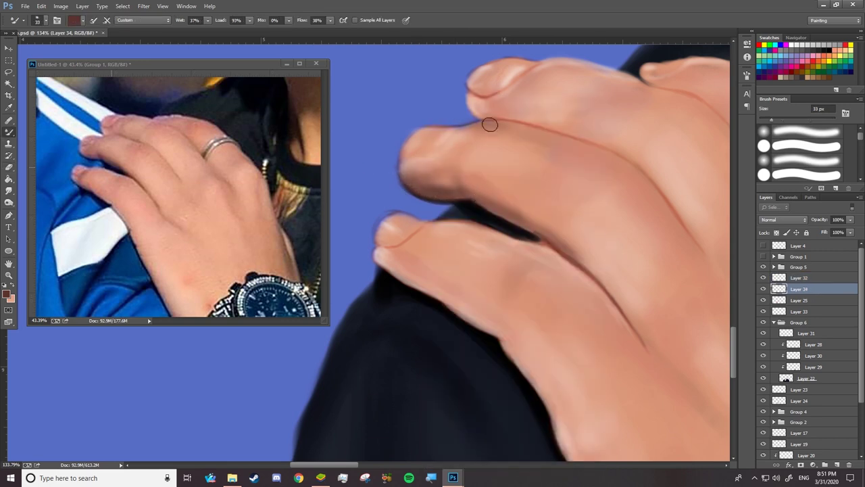
{"action": "mouse_move", "coordinate": [629, 321]}
{"action": "left_mouse_down"}
{"action": "mouse_move", "coordinate": [508, 252]}
{"action": "mouse_move", "coordinate": [410, 247]}
{"action": "mouse_move", "coordinate": [437, 294]}
{"action": "mouse_move", "coordinate": [468, 319]}
{"action": "mouse_move", "coordinate": [653, 358]}
{"action": "mouse_move", "coordinate": [719, 290]}
{"action": "mouse_move", "coordinate": [629, 147]}
{"action": "mouse_move", "coordinate": [473, 93]}
{"action": "mouse_move", "coordinate": [631, 158]}
{"action": "left_mouse_up"}
Step: Darken the hand's right edge and shrink the brush to 19 px
{"action": "scroll", "coordinate": [632, 158], "scroll_direction": "down", "scroll_amount": 3}
{"action": "scroll", "coordinate": [507, 195], "scroll_direction": "up", "scroll_amount": 2}
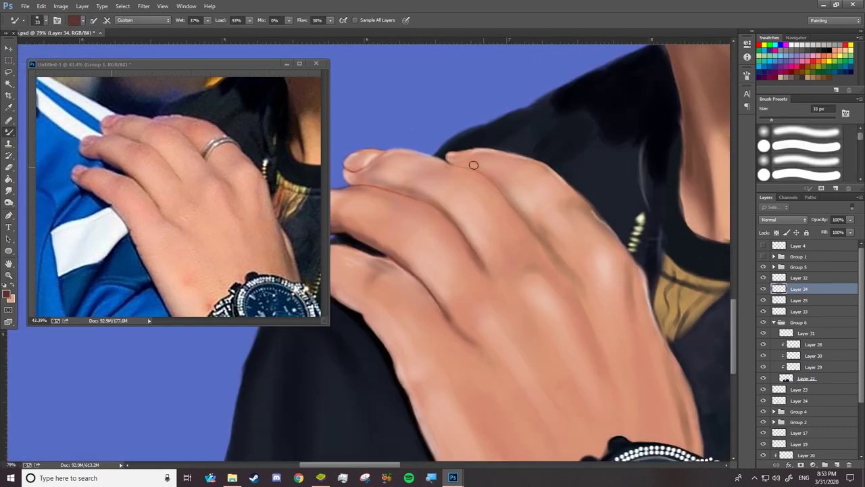
{"action": "left_click_drag", "start_coordinate": [666, 341], "coordinate": [672, 389]}
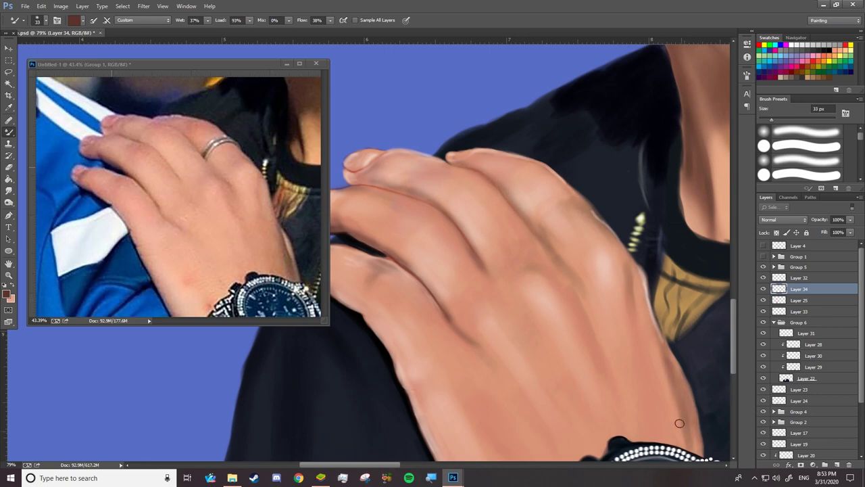
{"action": "scroll", "coordinate": [412, 273], "scroll_direction": "up", "scroll_amount": 3}
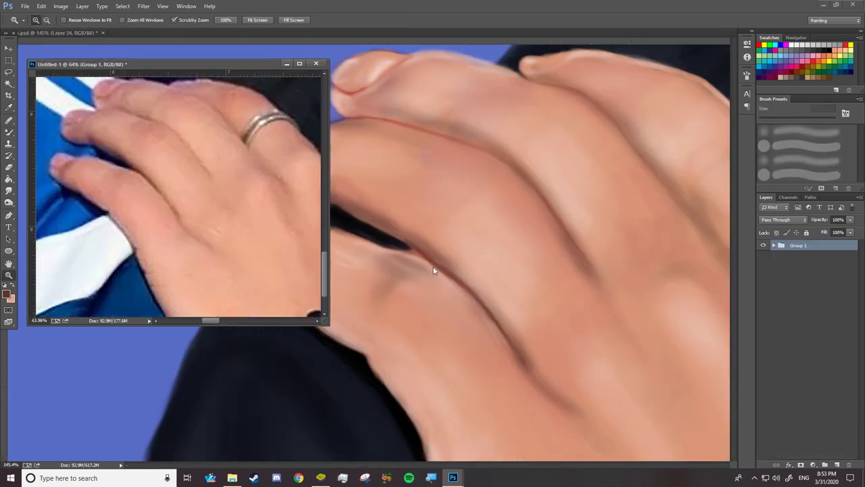
{"action": "right_click", "coordinate": [413, 248]}
{"action": "key", "text": "Escape"}
{"action": "key", "text": "bracketleft"}
{"action": "key", "text": "e"}
{"action": "key", "text": "alt+bracketleft"}
{"action": "right_click", "coordinate": [410, 251]}
{"action": "key", "text": "Escape"}
Step: Return to Layer 34 with the paint-mixing brush shrunk to 13 px
{"action": "left_click", "coordinate": [777, 279]}
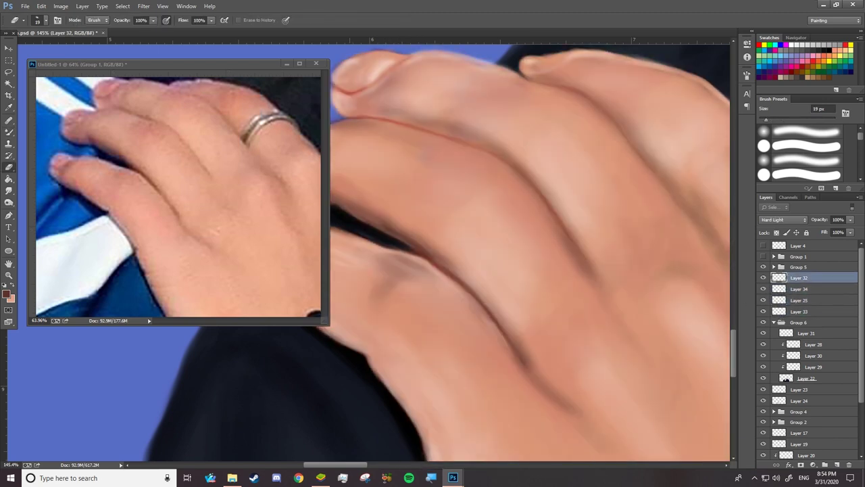
{"action": "key", "text": "alt+bracketleft"}
{"action": "key", "text": "b"}
{"action": "right_click", "coordinate": [367, 192]}
{"action": "key", "text": "Escape"}
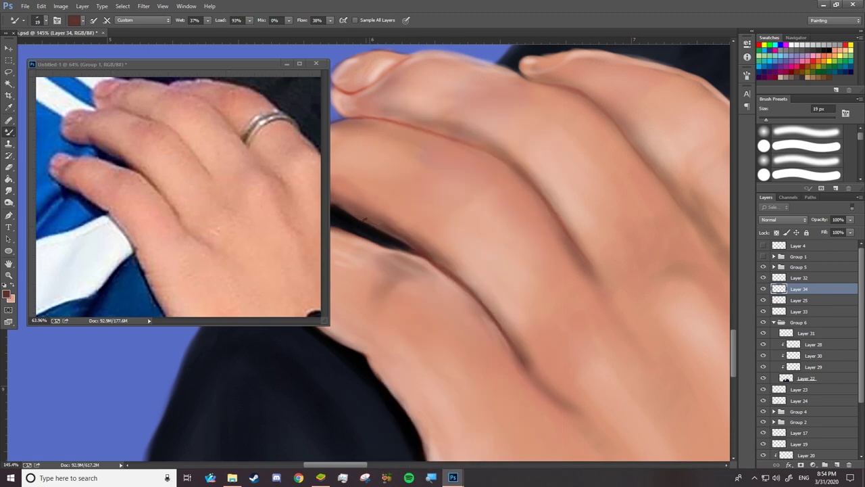
{"action": "right_click", "coordinate": [425, 252]}
{"action": "key", "text": "Escape"}
{"action": "right_click", "coordinate": [441, 131]}
{"action": "left_click_drag", "start_coordinate": [501, 122], "coordinate": [500, 122]}
{"action": "key", "text": "Escape"}
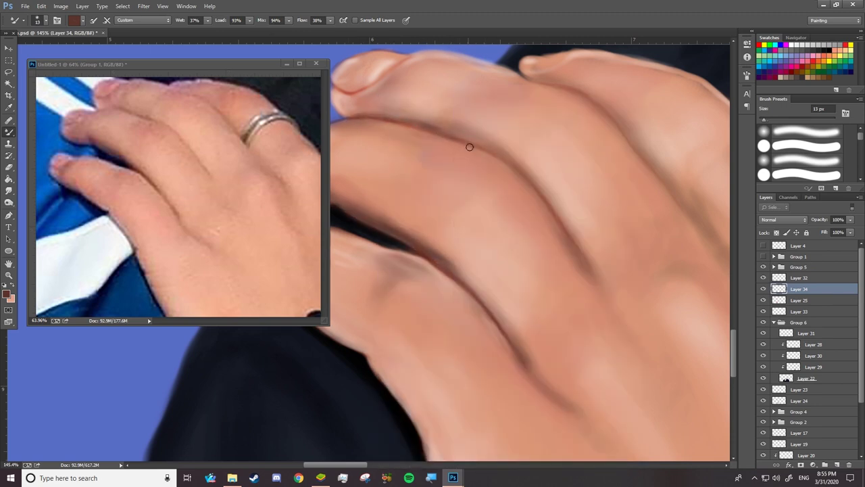
Step: Zoom out to 27.5% to show the face and hand, and select Layer 25
{"action": "key", "text": "z"}
{"action": "left_click", "coordinate": [471, 293], "text": "alt"}
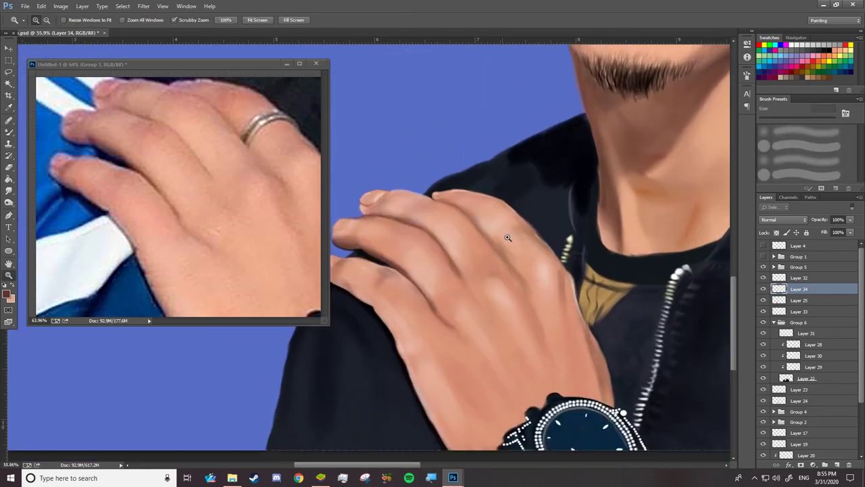
{"action": "key", "text": "alt+bracketleft"}
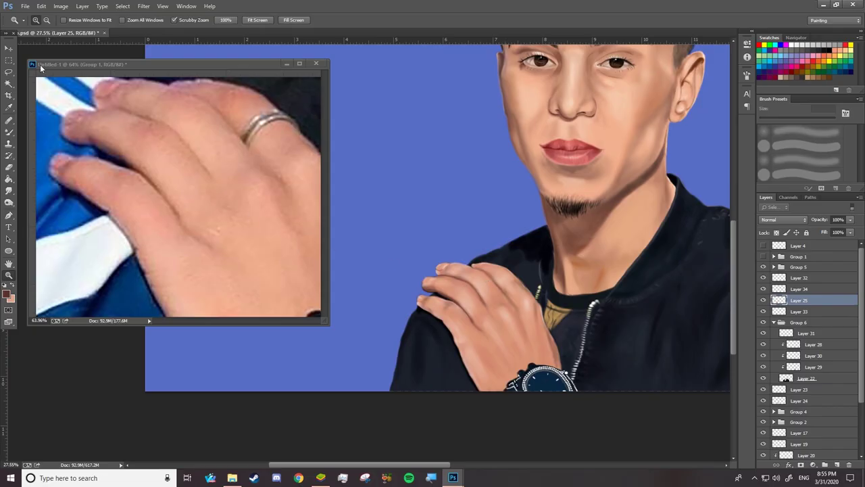
{"action": "left_click", "coordinate": [61, 6]}
{"action": "mouse_move", "coordinate": [75, 29]}
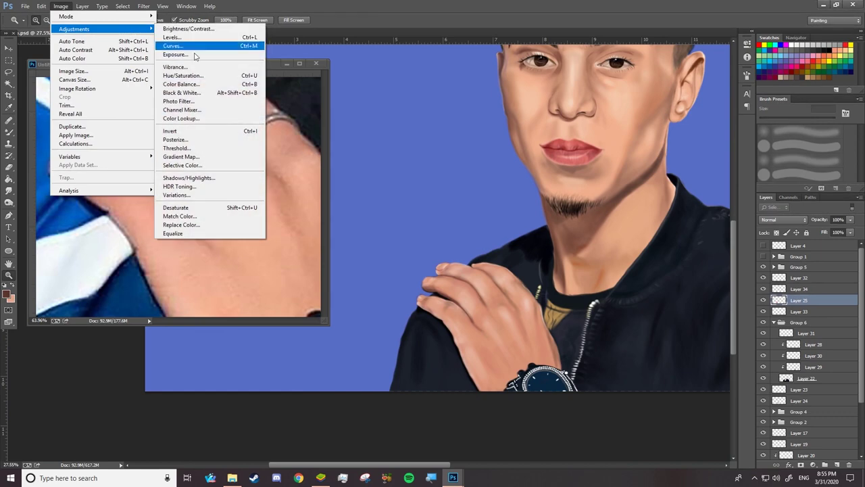
Step: Apply Color Balance pushing highlights and shadows toward red, adjusting magenta and yellow
{"action": "left_click", "coordinate": [179, 84]}
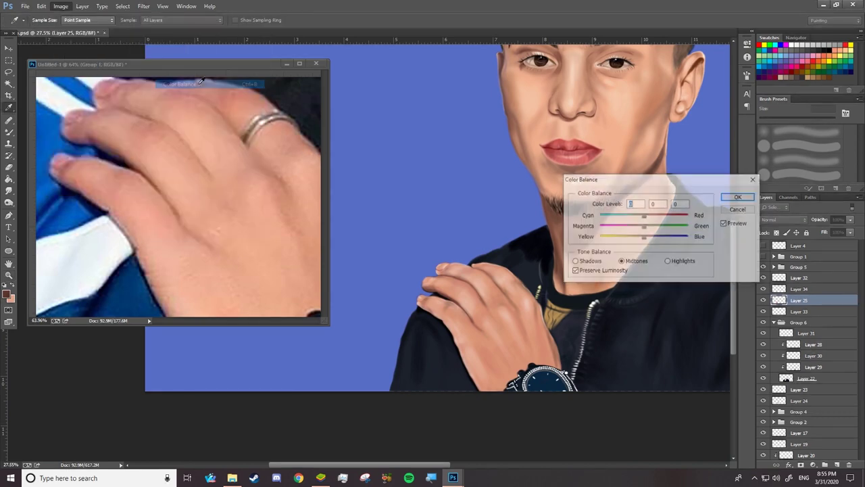
{"action": "left_click", "coordinate": [639, 239]}
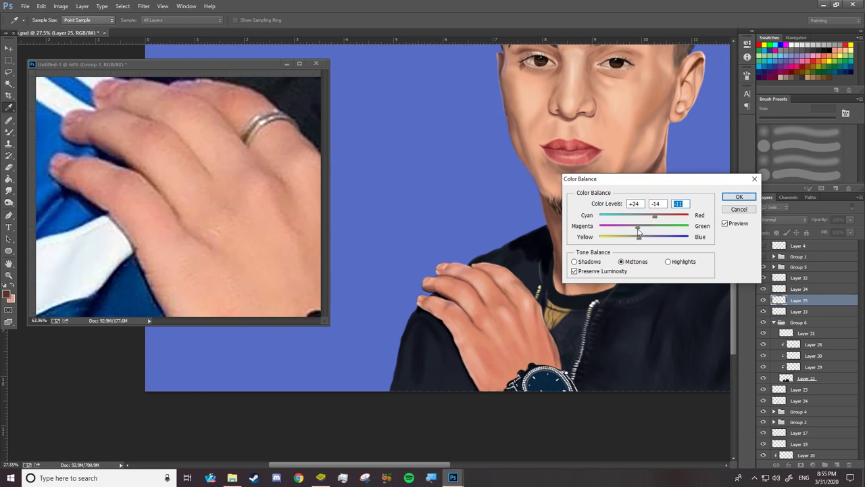
{"action": "left_click", "coordinate": [667, 261]}
{"action": "left_click_drag", "start_coordinate": [654, 219], "coordinate": [664, 220]}
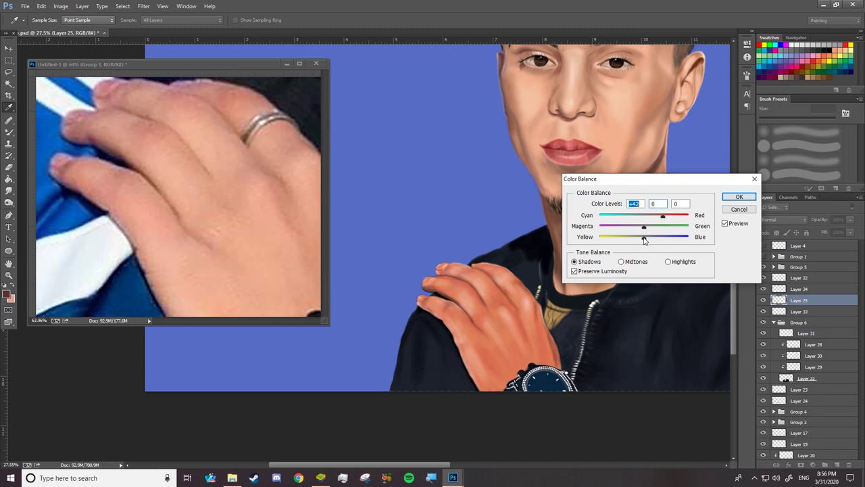
{"action": "left_click", "coordinate": [639, 231]}
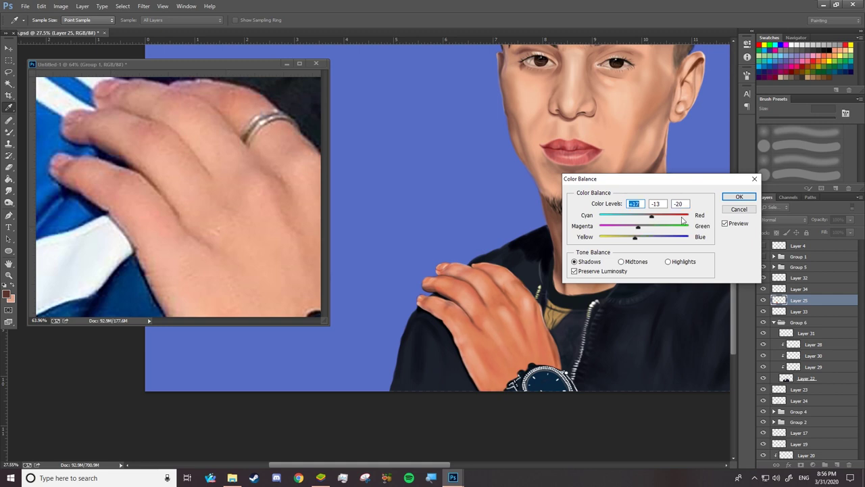
{"action": "left_click", "coordinate": [739, 197]}
Step: Zoom out around the hand and select Layer 32
{"action": "key", "text": "z"}
{"action": "mouse_move", "coordinate": [580, 268]}
{"action": "left_mouse_down"}
{"action": "mouse_move", "coordinate": [549, 283]}
{"action": "mouse_move", "coordinate": [563, 288]}
{"action": "left_mouse_up"}
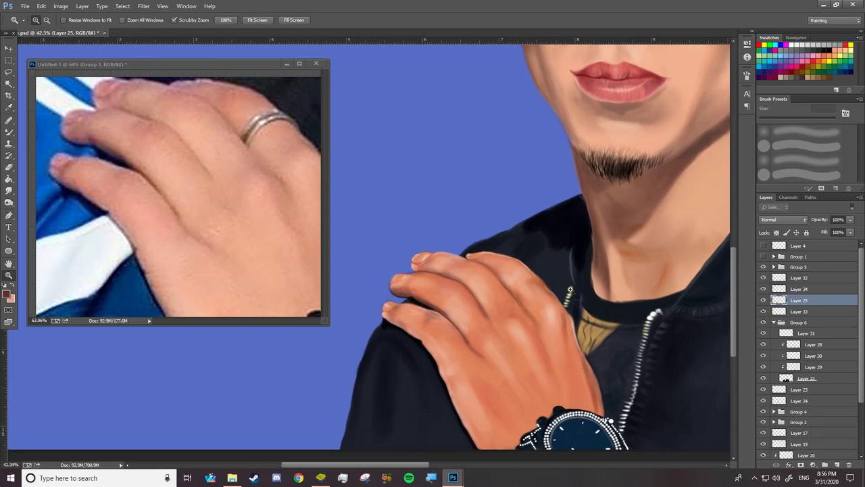
{"action": "left_click", "coordinate": [797, 277]}
Step: On a new layer, paint the ring's edge and brighten its bands with Color Dodge
{"action": "left_click", "coordinate": [839, 465]}
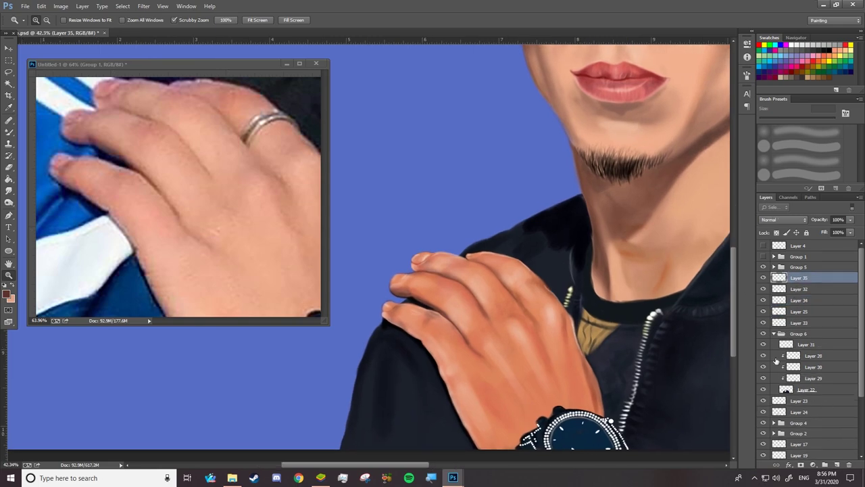
{"action": "left_click_drag", "start_coordinate": [487, 298], "coordinate": [520, 298]}
{"action": "key", "text": "b"}
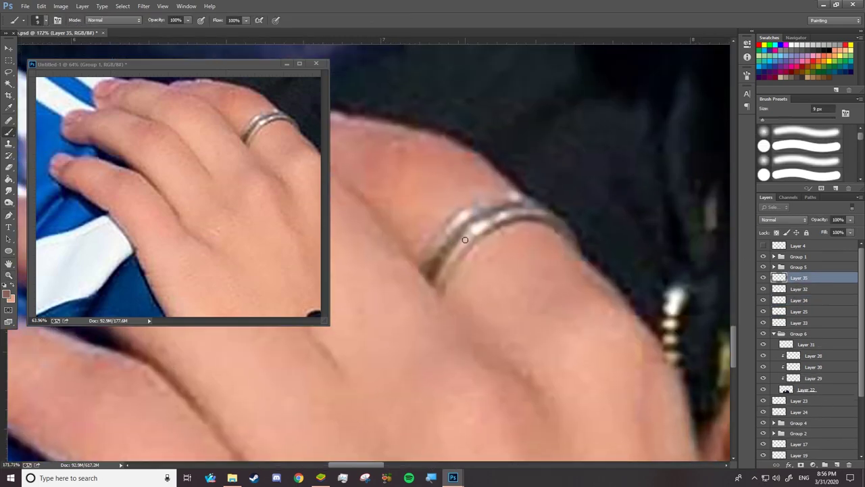
{"action": "right_click", "coordinate": [467, 237]}
{"action": "key", "text": "F5"}
{"action": "key", "text": "F5"}
{"action": "mouse_move", "coordinate": [450, 250]}
{"action": "left_mouse_down"}
{"action": "mouse_move", "coordinate": [429, 265]}
{"action": "mouse_move", "coordinate": [515, 199]}
{"action": "left_mouse_up"}
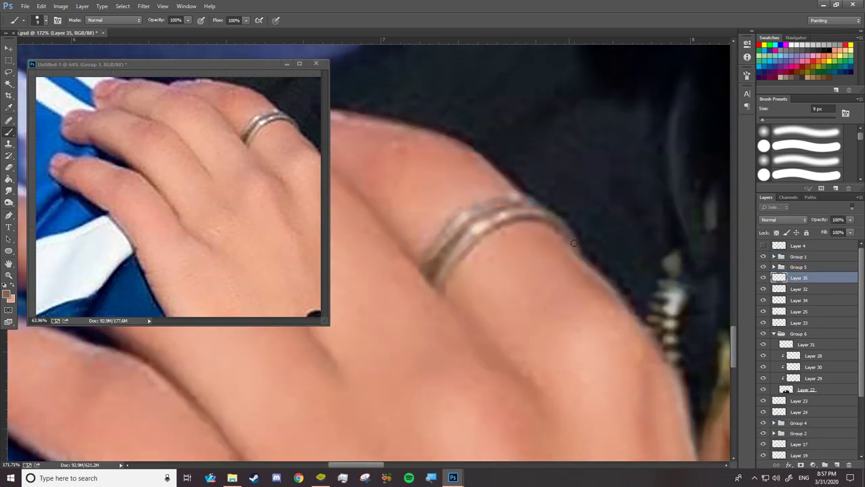
{"action": "left_click_drag", "start_coordinate": [463, 223], "coordinate": [513, 199]}
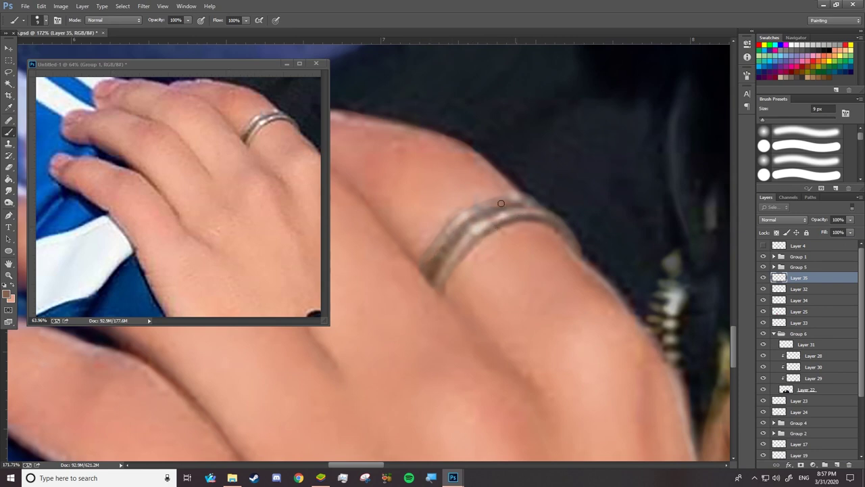
{"action": "key", "text": "alt+shift+d"}
{"action": "left_click_drag", "start_coordinate": [439, 279], "coordinate": [547, 214]}
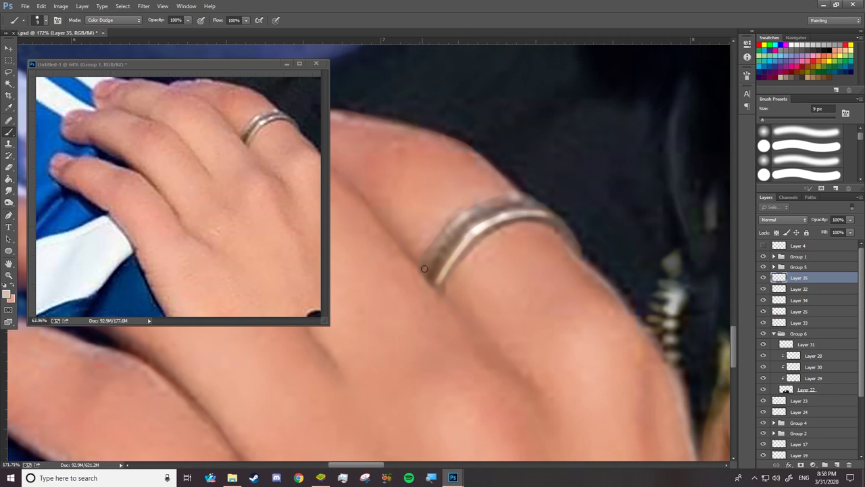
{"action": "left_click_drag", "start_coordinate": [436, 252], "coordinate": [503, 202]}
{"action": "left_click_drag", "start_coordinate": [453, 231], "coordinate": [541, 196]}
{"action": "left_click_drag", "start_coordinate": [565, 232], "coordinate": [448, 261]}
Step: Erase stray ring strokes, then paint bright ring-band highlights on a fresh layer
{"action": "key", "text": "e"}
{"action": "mouse_move", "coordinate": [514, 203]}
{"action": "left_mouse_down"}
{"action": "mouse_move", "coordinate": [446, 238]}
{"action": "mouse_move", "coordinate": [433, 270]}
{"action": "mouse_move", "coordinate": [443, 279]}
{"action": "mouse_move", "coordinate": [556, 220]}
{"action": "left_mouse_up"}
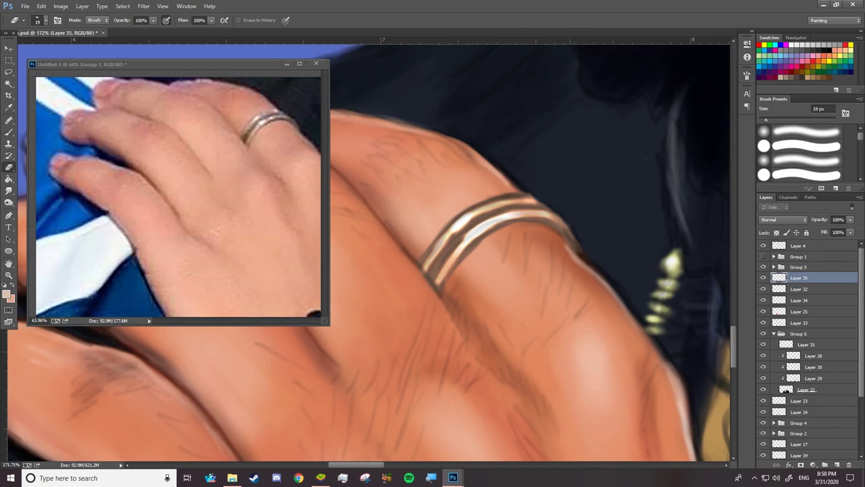
{"action": "key", "text": "b"}
{"action": "mouse_move", "coordinate": [461, 230]}
{"action": "left_mouse_down"}
{"action": "mouse_move", "coordinate": [436, 256]}
{"action": "mouse_move", "coordinate": [436, 284]}
{"action": "mouse_move", "coordinate": [448, 265]}
{"action": "mouse_move", "coordinate": [561, 227]}
{"action": "mouse_move", "coordinate": [500, 203]}
{"action": "mouse_move", "coordinate": [426, 264]}
{"action": "left_mouse_up"}
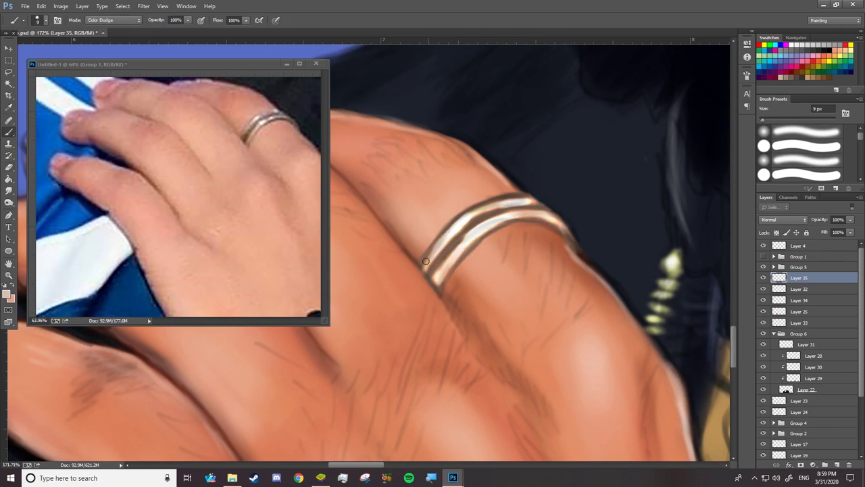
{"action": "key", "text": "z"}
{"action": "left_click", "coordinate": [473, 246], "text": "alt"}
{"action": "left_click", "coordinate": [838, 465]}
{"action": "left_click", "coordinate": [763, 288]}
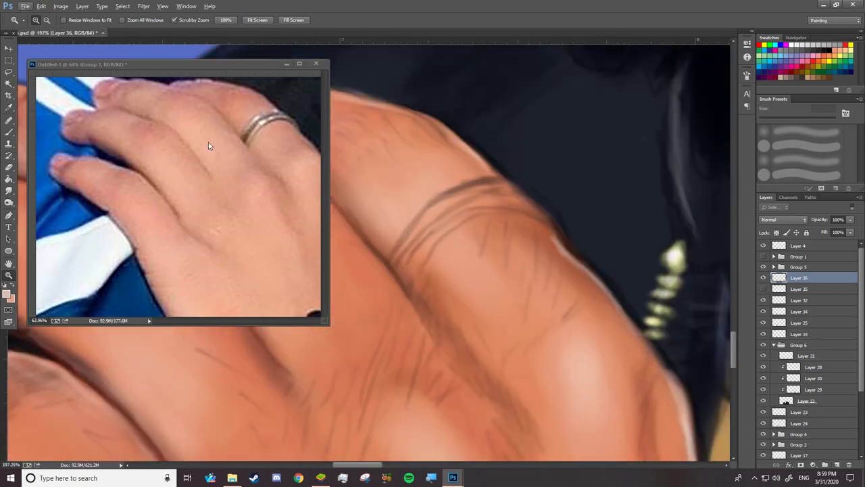
{"action": "key", "text": "b"}
{"action": "mouse_move", "coordinate": [417, 263]}
{"action": "left_mouse_down"}
{"action": "mouse_move", "coordinate": [521, 199]}
{"action": "mouse_move", "coordinate": [405, 252]}
{"action": "left_mouse_up"}
{"action": "left_click_drag", "start_coordinate": [456, 196], "coordinate": [518, 188]}
{"action": "left_click_drag", "start_coordinate": [429, 222], "coordinate": [394, 264]}
{"action": "mouse_move", "coordinate": [456, 195]}
{"action": "left_mouse_down"}
{"action": "mouse_move", "coordinate": [412, 253]}
{"action": "mouse_move", "coordinate": [446, 201]}
{"action": "mouse_move", "coordinate": [432, 243]}
{"action": "left_mouse_up"}
Step: Paint a dark band between the ring's bands in Normal mode and hide Layer 4's sketch
{"action": "key", "text": "shift+alt+n"}
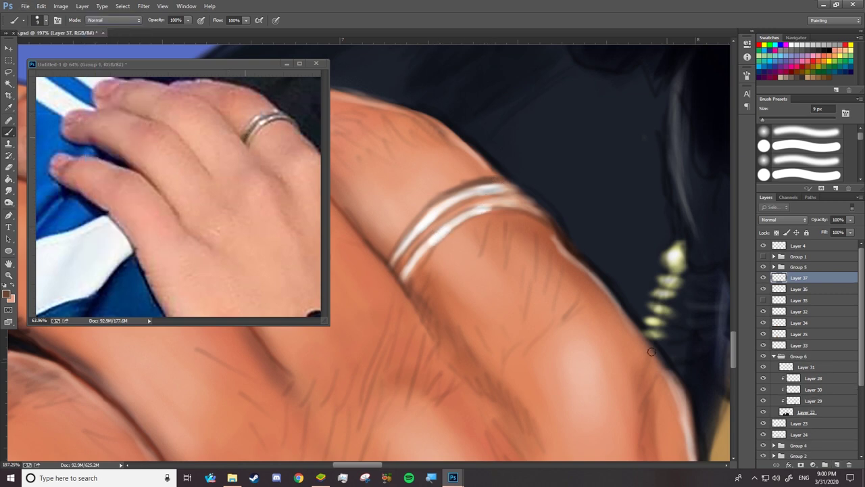
{"action": "key", "text": "ctrl+shift+alt+n"}
{"action": "left_click_drag", "start_coordinate": [395, 269], "coordinate": [510, 196]}
{"action": "left_click_drag", "start_coordinate": [440, 216], "coordinate": [527, 193]}
{"action": "left_click", "coordinate": [763, 245]}
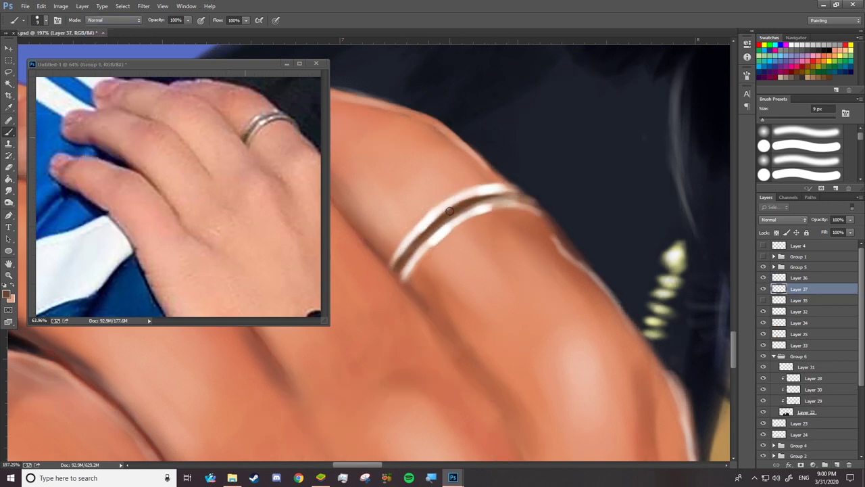
{"action": "mouse_move", "coordinate": [412, 273]}
{"action": "left_mouse_down"}
{"action": "mouse_move", "coordinate": [516, 206]}
{"action": "mouse_move", "coordinate": [556, 223]}
{"action": "left_mouse_up"}
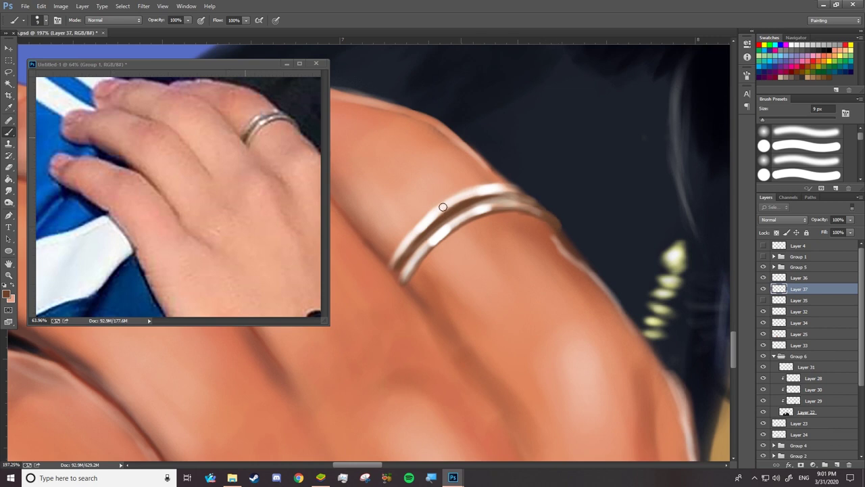
Step: On Layer 36, erase excess highlight at the ring's upper right with a 15 px eraser
{"action": "key", "text": "alt+bracketright"}
{"action": "key", "text": "e"}
{"action": "right_click", "coordinate": [451, 238]}
{"action": "key", "text": "Escape"}
{"action": "left_click_drag", "start_coordinate": [507, 200], "coordinate": [546, 202]}
{"action": "left_click_drag", "start_coordinate": [474, 197], "coordinate": [546, 201]}
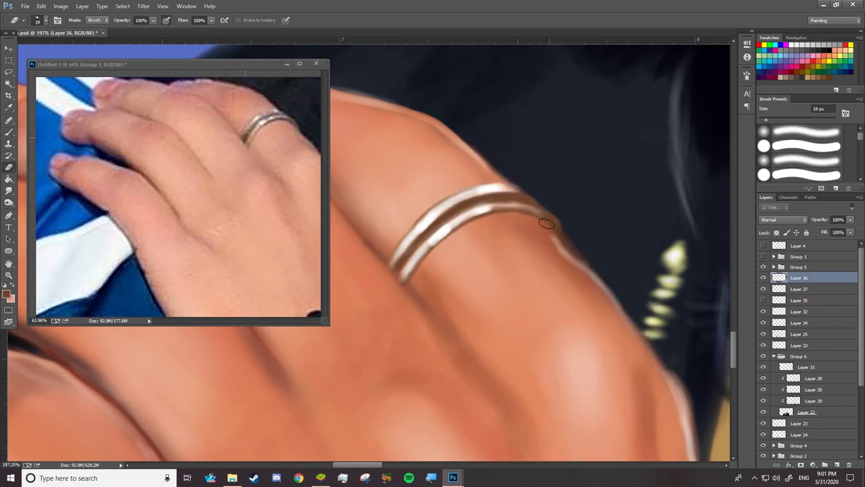
{"action": "right_click", "coordinate": [414, 218]}
{"action": "key", "text": "Escape"}
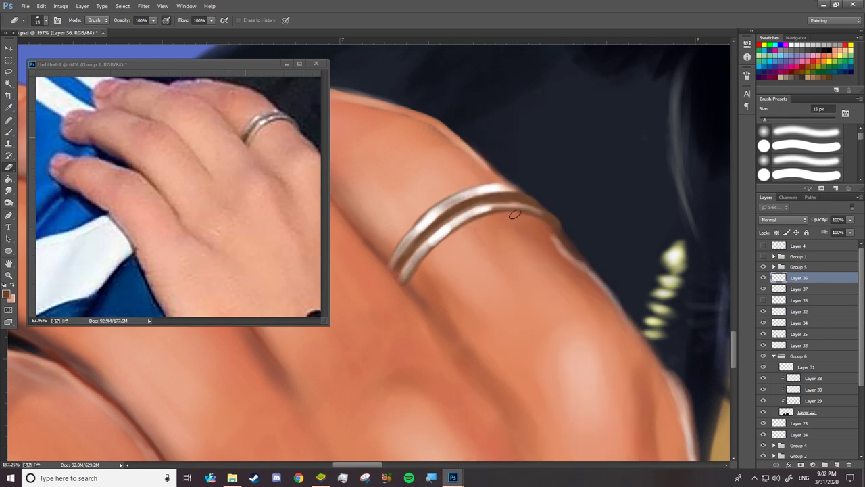
Step: Brighten the ring highlight with a sampled light colour, returning to Normal blending
{"action": "key", "text": "b"}
{"action": "left_click", "coordinate": [113, 125], "text": "alt"}
{"action": "right_click", "coordinate": [491, 190]}
{"action": "key", "text": "Escape"}
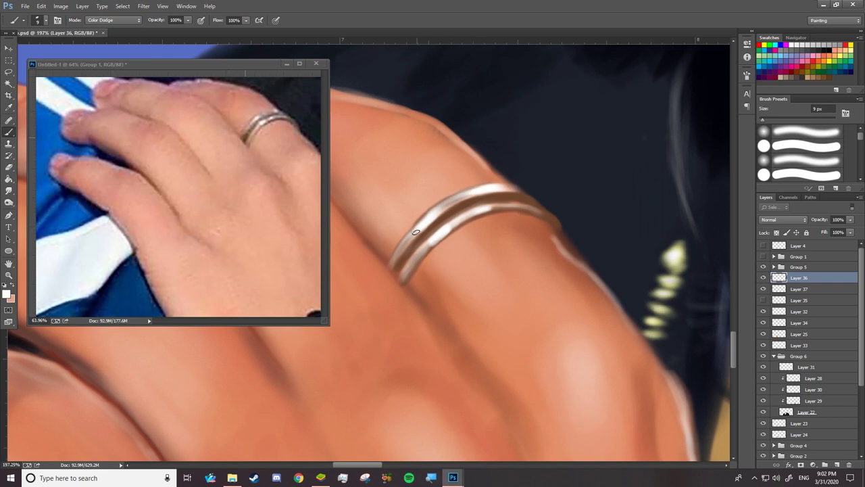
{"action": "mouse_move", "coordinate": [493, 208]}
{"action": "left_mouse_down"}
{"action": "mouse_move", "coordinate": [534, 203]}
{"action": "mouse_move", "coordinate": [555, 214]}
{"action": "left_mouse_up"}
{"action": "right_click", "coordinate": [521, 200]}
{"action": "key", "text": "Escape"}
{"action": "key", "text": "shift+alt+n"}
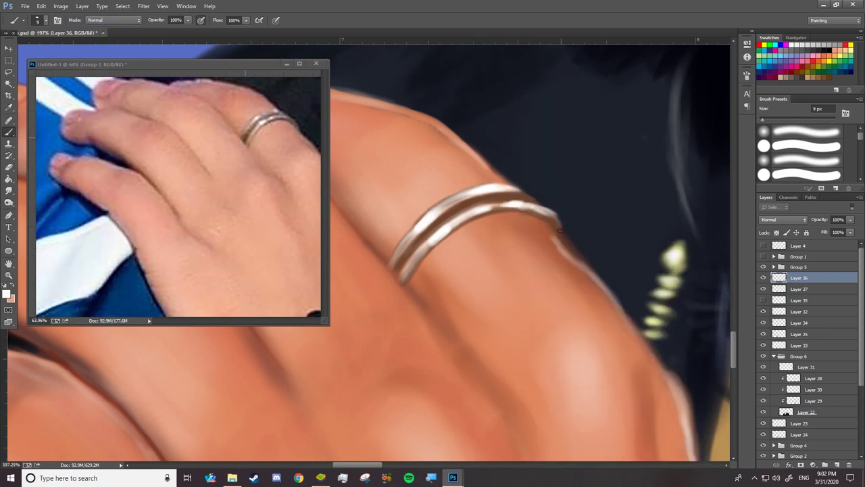
Step: Soften the ring's right edge and paint a brighter line along its lower band
{"action": "key", "text": "e"}
{"action": "left_click_drag", "start_coordinate": [506, 197], "coordinate": [553, 217]}
{"action": "key", "text": "b"}
{"action": "mouse_move", "coordinate": [493, 208]}
{"action": "left_mouse_down"}
{"action": "mouse_move", "coordinate": [537, 204]}
{"action": "mouse_move", "coordinate": [203, 255]}
{"action": "left_mouse_up"}
{"action": "key", "text": "z"}
{"action": "left_click_drag", "start_coordinate": [473, 305], "coordinate": [514, 304]}
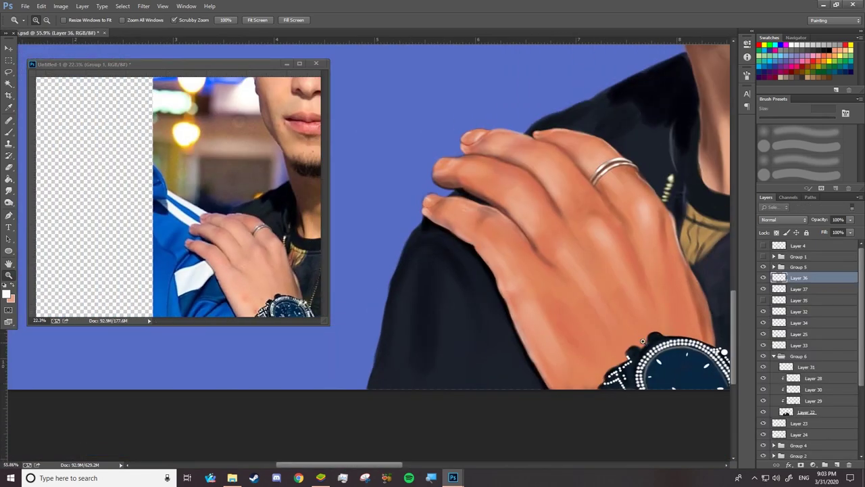
Step: Make Layer 22 active with an 80 px wet Mixer Brush, checking Layer 31's visibility
{"action": "left_click", "coordinate": [833, 410]}
{"action": "key", "text": "b"}
{"action": "right_click", "coordinate": [428, 308]}
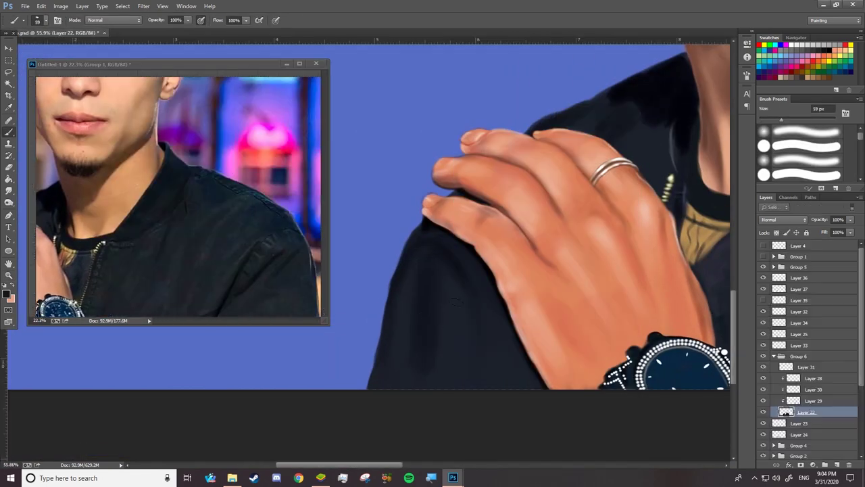
{"action": "left_click", "coordinate": [763, 367]}
{"action": "key", "text": "shift+b"}
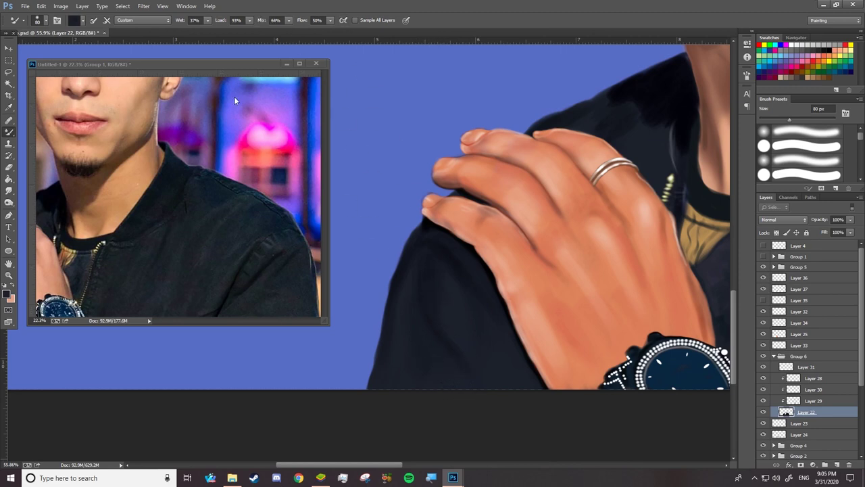
Step: Set the brush colour to dark navy at 100% flow, then zoom onto the face
{"action": "left_click", "coordinate": [74, 20]}
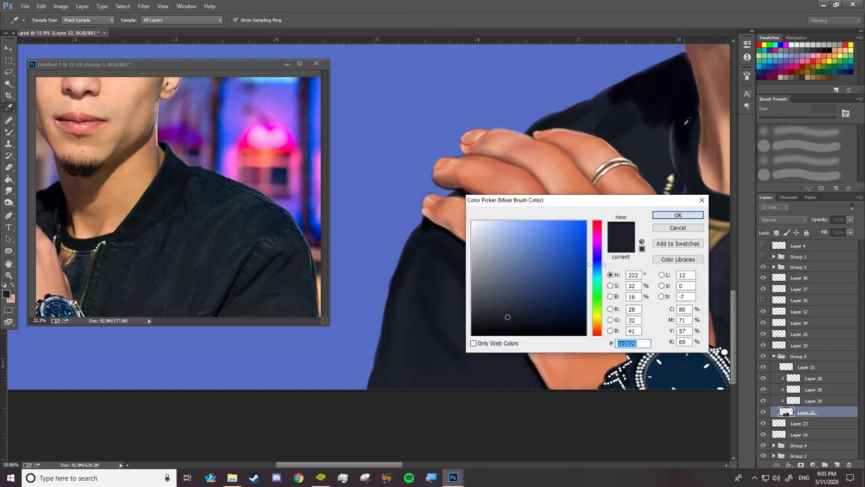
{"action": "left_click", "coordinate": [678, 215]}
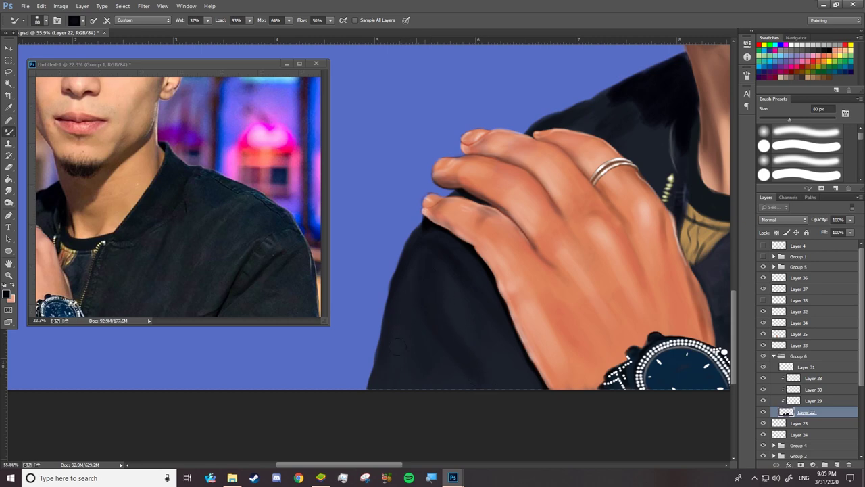
{"action": "scroll", "coordinate": [398, 346], "scroll_direction": "down", "scroll_amount": 5}
{"action": "scroll", "coordinate": [501, 363], "scroll_direction": "up", "scroll_amount": 6}
{"action": "key", "text": "0"}
{"action": "right_click", "coordinate": [494, 95]}
{"action": "key", "text": "Escape"}
{"action": "scroll", "coordinate": [253, 234], "scroll_direction": "down", "scroll_amount": 5}
{"action": "scroll", "coordinate": [254, 234], "scroll_direction": "up", "scroll_amount": 5}
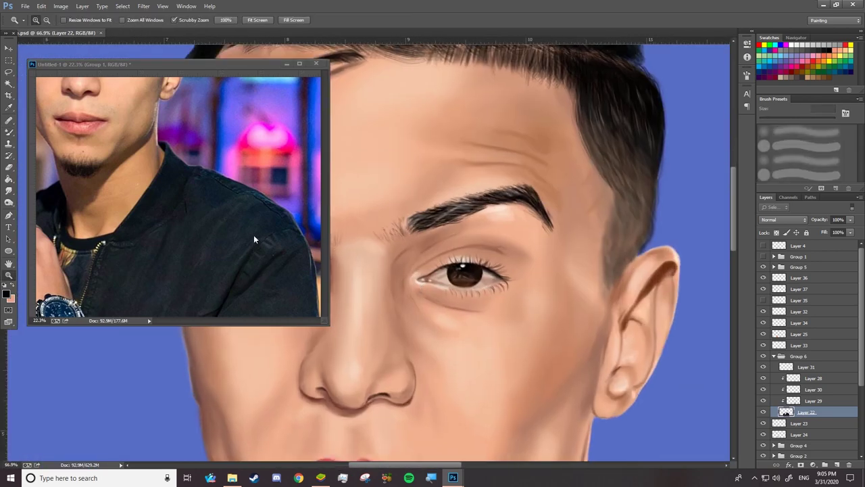
Step: On Layer 3 copy, sample the reference eye's brown and darken it to #4d220c
{"action": "scroll", "coordinate": [254, 238], "scroll_direction": "up", "scroll_amount": 3}
{"action": "scroll", "coordinate": [601, 216], "scroll_direction": "up", "scroll_amount": 5}
{"action": "right_click", "coordinate": [604, 214], "text": "ctrl"}
{"action": "left_click", "coordinate": [618, 270]}
{"action": "key", "text": "b"}
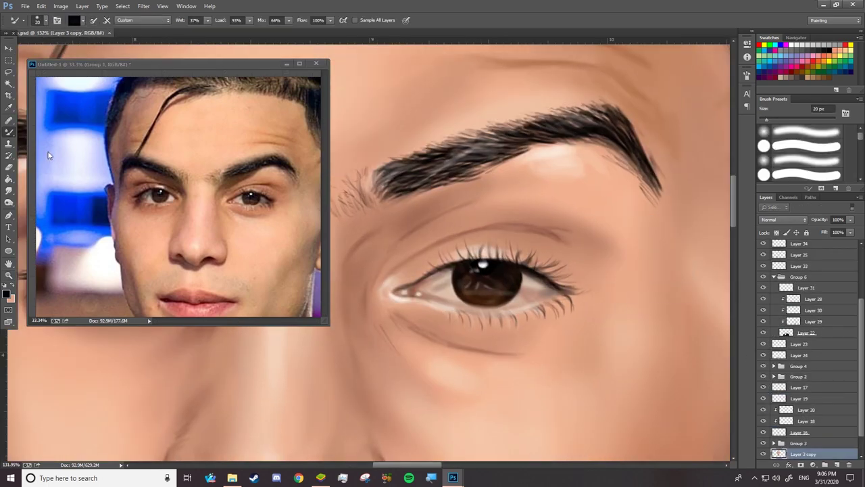
{"action": "left_click", "coordinate": [69, 20]}
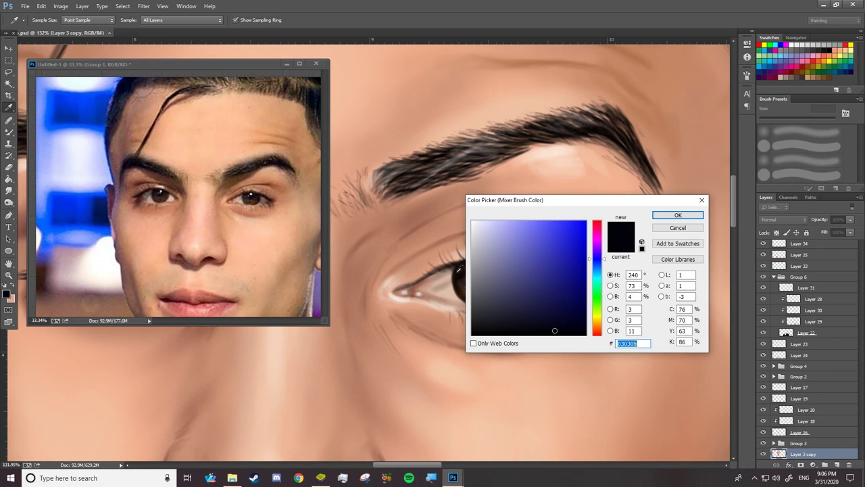
{"action": "left_click", "coordinate": [273, 184]}
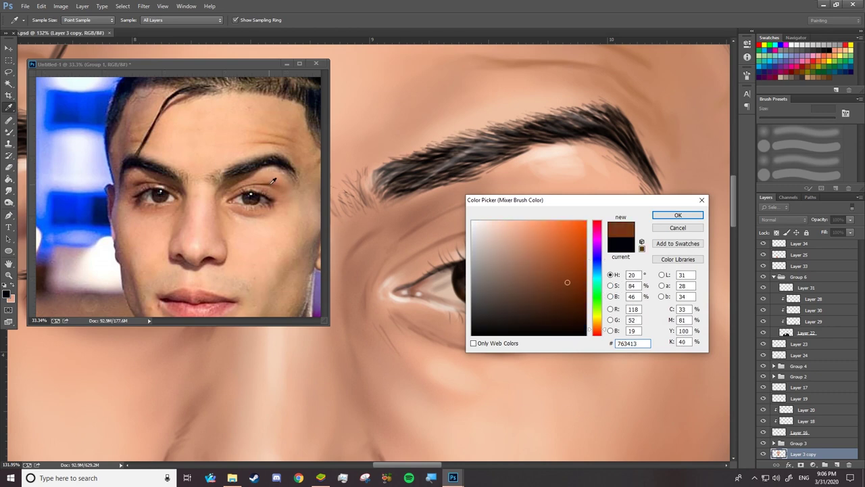
{"action": "left_click", "coordinate": [568, 300]}
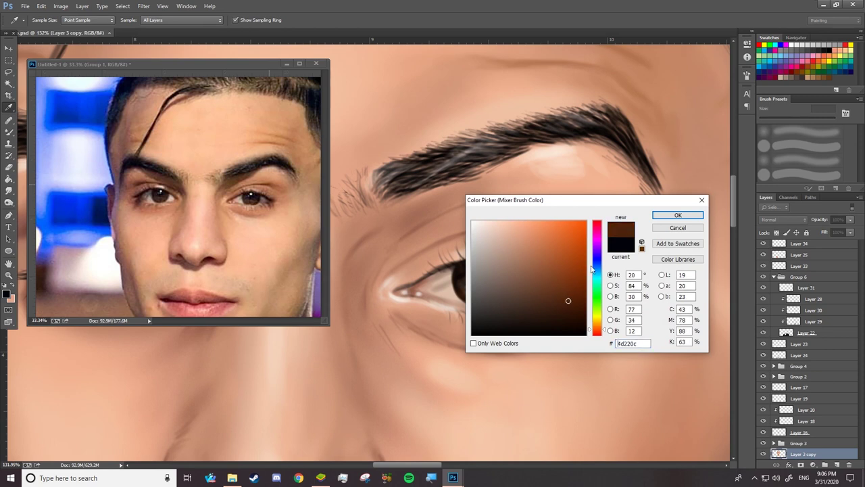
{"action": "left_click", "coordinate": [662, 217]}
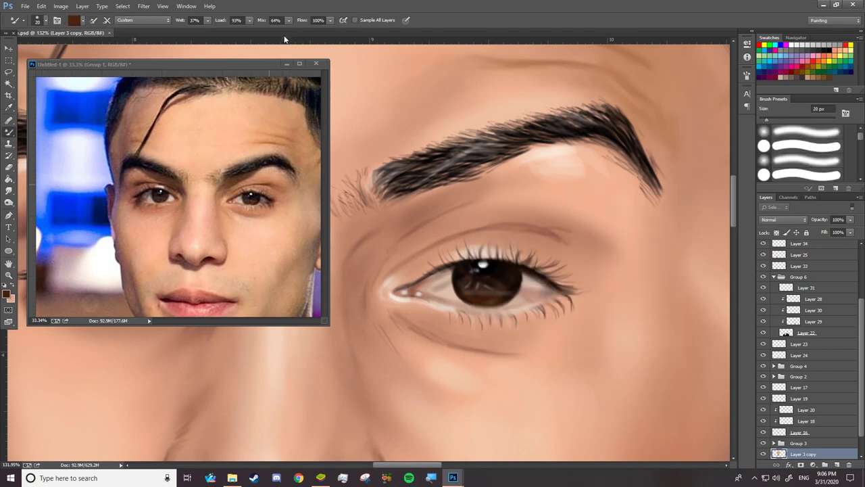
Step: With a smaller brush at 56% flow and 0% mix, darken the upper eyelid crease
{"action": "key", "text": "shift+5"}
{"action": "key", "text": "shift+6"}
{"action": "key", "text": "bracketleft"}
{"action": "key", "text": "bracketleft"}
{"action": "key", "text": "shift+0"}
{"action": "mouse_move", "coordinate": [392, 272]}
{"action": "left_mouse_down"}
{"action": "mouse_move", "coordinate": [557, 237]}
{"action": "mouse_move", "coordinate": [512, 223]}
{"action": "left_mouse_up"}
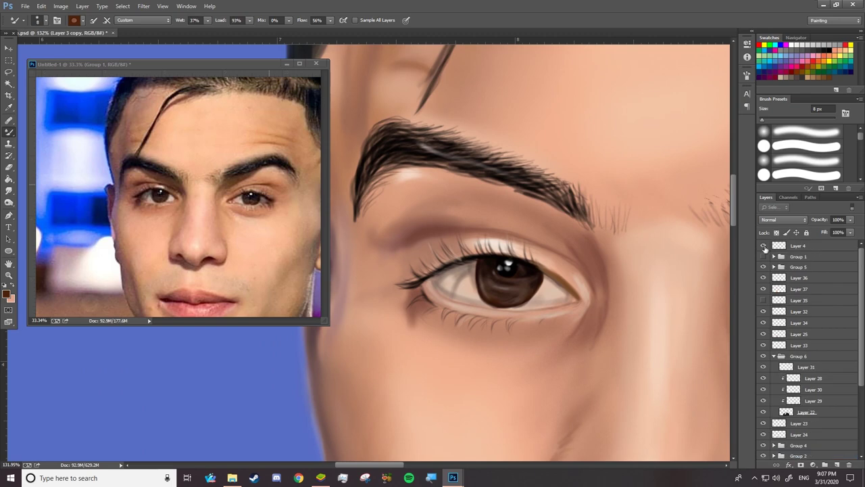
{"action": "left_click", "coordinate": [506, 233], "text": "alt"}
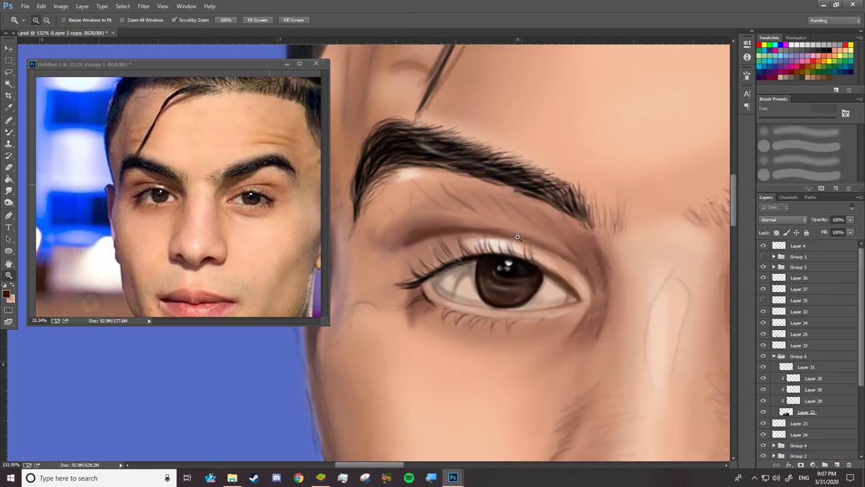
{"action": "scroll", "coordinate": [473, 256], "scroll_direction": "up", "scroll_amount": 3}
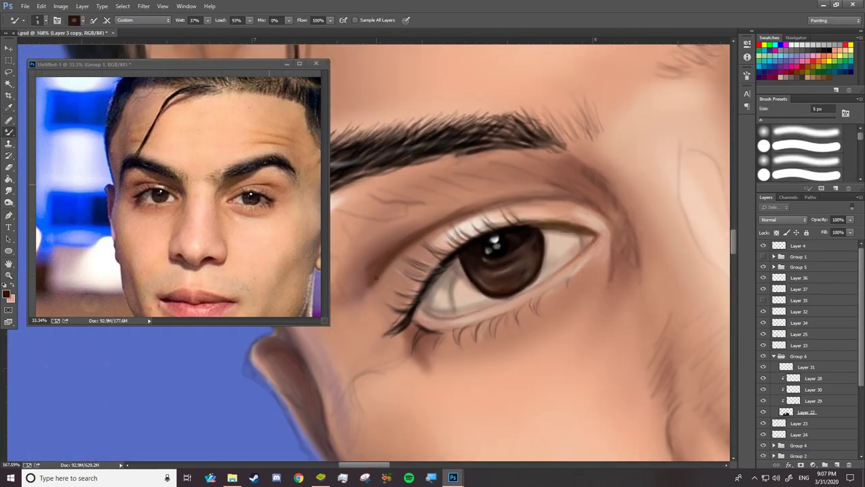
{"action": "mouse_move", "coordinate": [441, 225]}
{"action": "left_mouse_down"}
{"action": "mouse_move", "coordinate": [478, 206]}
{"action": "mouse_move", "coordinate": [540, 195]}
{"action": "left_mouse_up"}
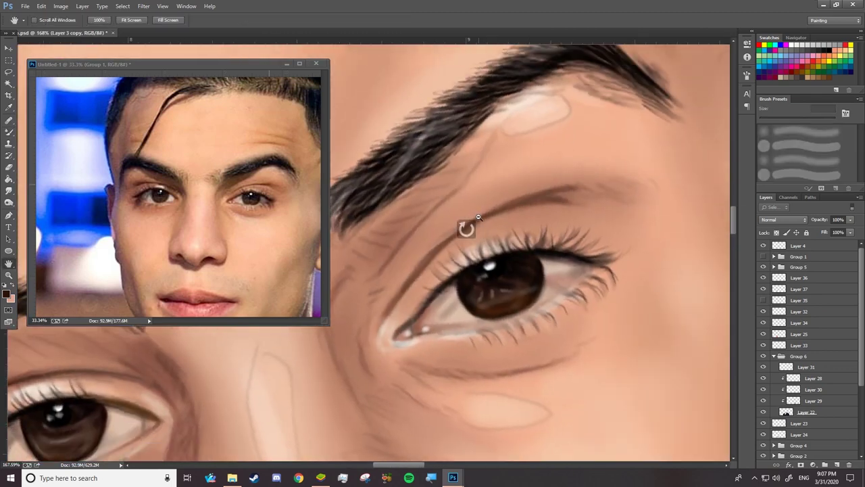
{"action": "mouse_move", "coordinate": [379, 317]}
{"action": "left_mouse_down"}
{"action": "mouse_move", "coordinate": [440, 260]}
{"action": "mouse_move", "coordinate": [499, 226]}
{"action": "mouse_move", "coordinate": [580, 215]}
{"action": "left_mouse_up"}
{"action": "left_click_drag", "start_coordinate": [489, 228], "coordinate": [457, 246]}
Step: Pick an orange-brown brush colour and resize the brush to 61 px, then 27 px
{"action": "scroll", "coordinate": [473, 257], "scroll_direction": "down", "scroll_amount": 3}
{"action": "right_click", "coordinate": [474, 98]}
{"action": "left_click", "coordinate": [74, 19]}
{"action": "left_click", "coordinate": [670, 214]}
{"action": "right_click", "coordinate": [501, 232]}
{"action": "key", "text": "Return"}
{"action": "right_click", "coordinate": [558, 98]}
{"action": "left_click_drag", "start_coordinate": [588, 118], "coordinate": [619, 118]}
{"action": "key", "text": "Return"}
{"action": "right_click", "coordinate": [447, 305]}
{"action": "left_click_drag", "start_coordinate": [495, 115], "coordinate": [471, 114]}
{"action": "key", "text": "Return"}
{"action": "scroll", "coordinate": [406, 243], "scroll_direction": "down", "scroll_amount": 4}
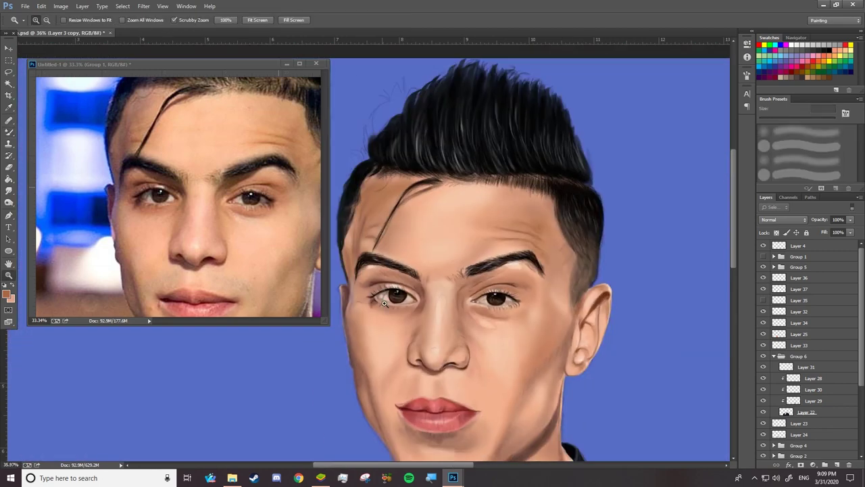
Step: Resize the brush to 52 px, then to 17 px
{"action": "scroll", "coordinate": [429, 258], "scroll_direction": "up", "scroll_amount": 3}
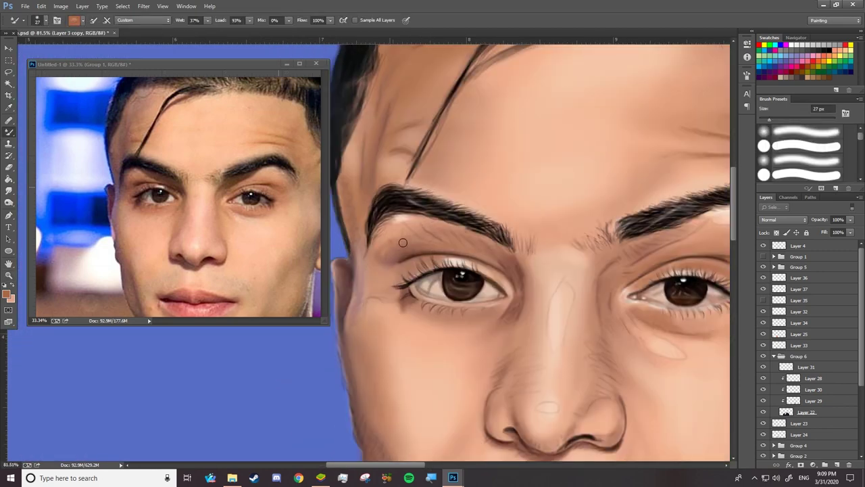
{"action": "right_click", "coordinate": [508, 346]}
{"action": "left_click_drag", "start_coordinate": [594, 128], "coordinate": [608, 129]}
{"action": "key", "text": "Return"}
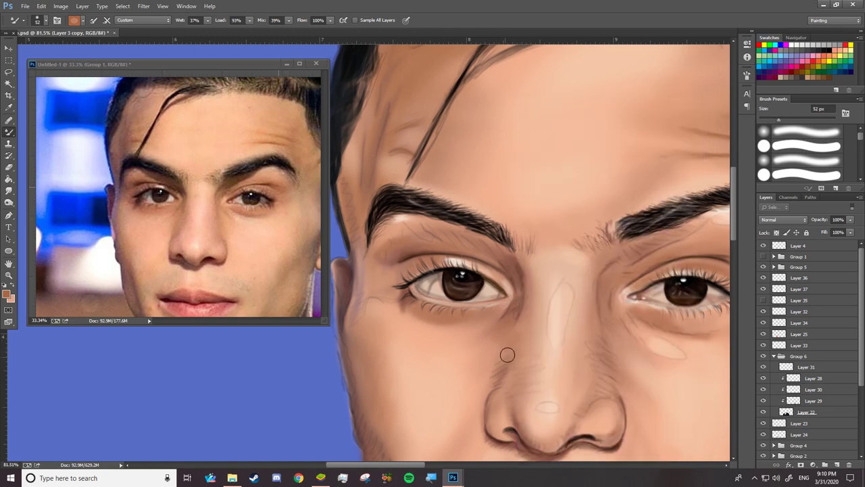
{"action": "right_click", "coordinate": [436, 365]}
{"action": "type", "text": "107"}
{"action": "key", "text": "Return"}
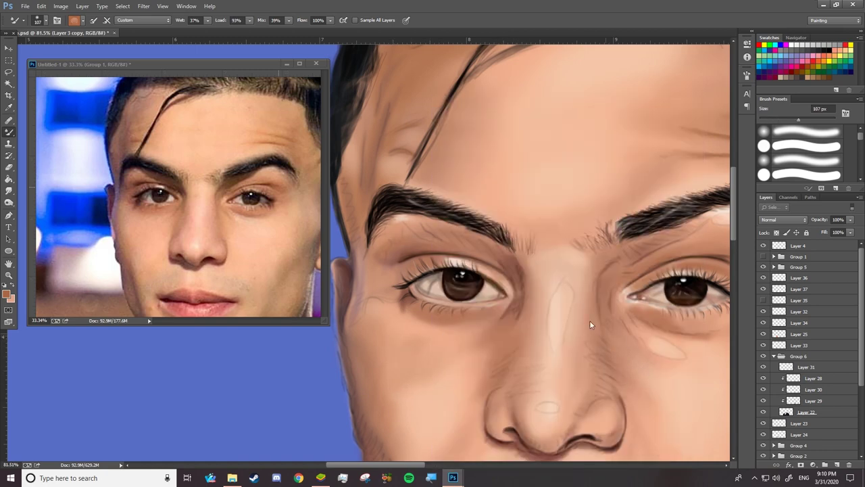
{"action": "scroll", "coordinate": [566, 381], "scroll_direction": "down", "scroll_amount": 2}
{"action": "scroll", "coordinate": [575, 270], "scroll_direction": "up", "scroll_amount": 5}
{"action": "right_click", "coordinate": [584, 261]}
{"action": "type", "text": "17"}
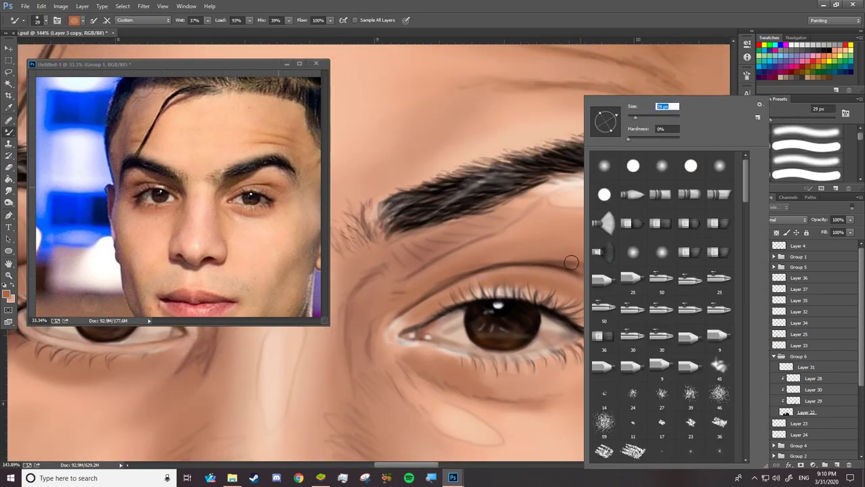
{"action": "key", "text": "Return"}
Step: Pick a darker brown and set the brush to 38 px
{"action": "left_click", "coordinate": [568, 270]}
{"action": "key", "text": "Return"}
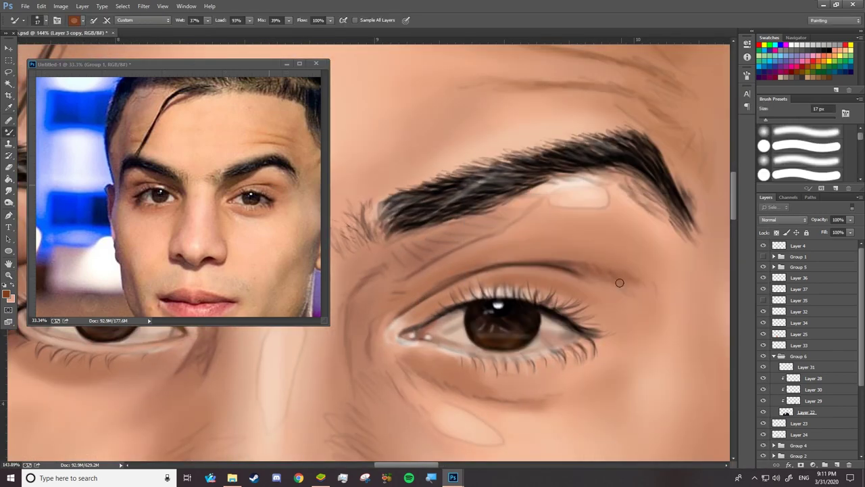
{"action": "right_click", "coordinate": [593, 262]}
{"action": "type", "text": "38"}
{"action": "key", "text": "Return"}
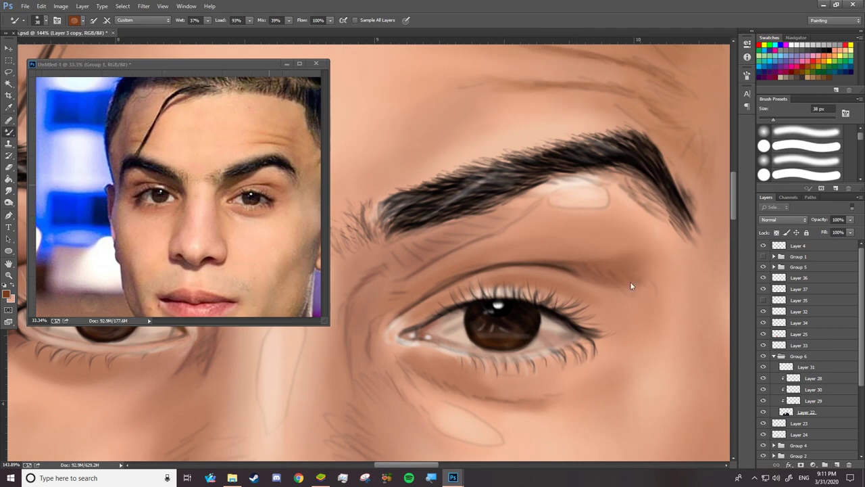
Step: Add a new shading layer (Layer 38) and set its opacity to 74%
{"action": "scroll", "coordinate": [431, 329], "scroll_direction": "down", "scroll_amount": 3}
{"action": "scroll", "coordinate": [431, 328], "scroll_direction": "down", "scroll_amount": 3}
{"action": "key", "text": "ctrl+shift+alt+n"}
{"action": "scroll", "coordinate": [524, 297], "scroll_direction": "up", "scroll_amount": 3}
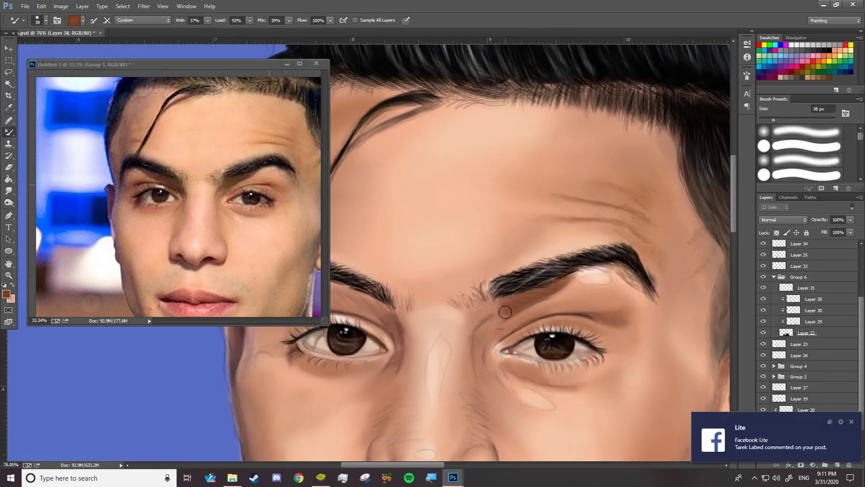
{"action": "scroll", "coordinate": [424, 452], "scroll_direction": "left", "scroll_amount": 3}
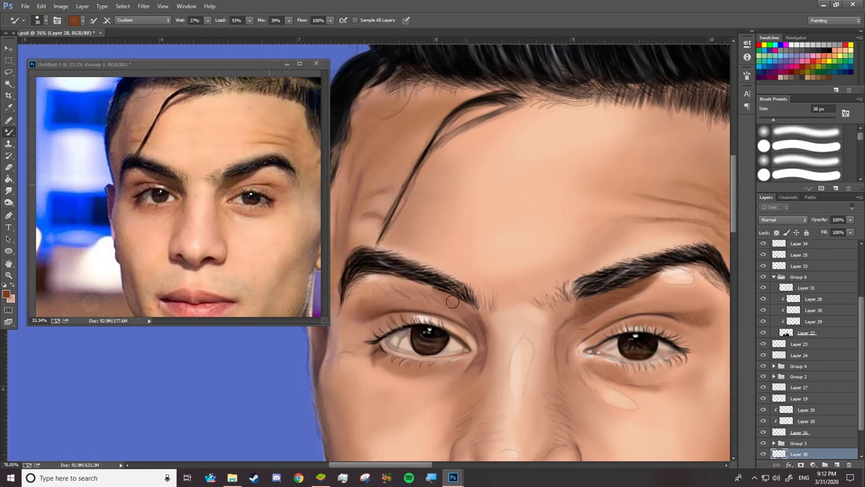
{"action": "key", "text": "z"}
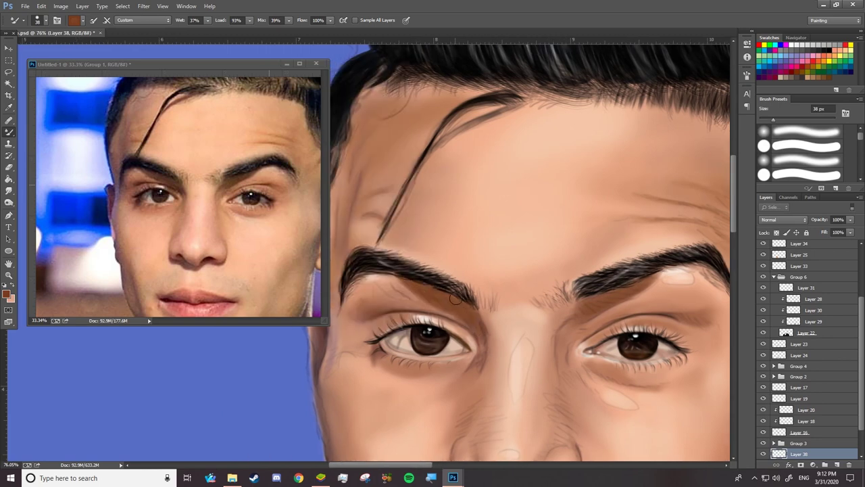
{"action": "scroll", "coordinate": [460, 290], "scroll_direction": "down", "scroll_amount": 3}
{"action": "key", "text": "7"}
{"action": "key", "text": "4"}
{"action": "scroll", "coordinate": [458, 286], "scroll_direction": "up", "scroll_amount": 3}
{"action": "key", "text": "b"}
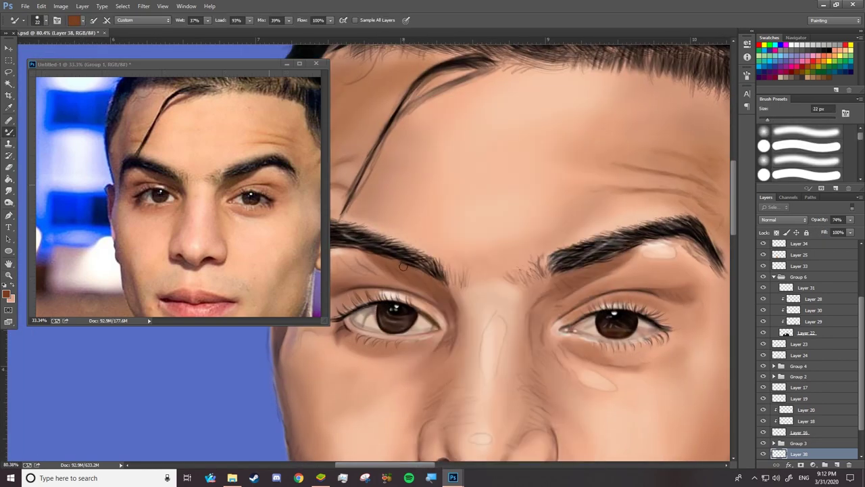
Step: Deepen the brow and eyelid shadows with the Burn tool (Shadows, 12%)
{"action": "key", "text": "o"}
{"action": "right_click", "coordinate": [405, 283]}
{"action": "key", "text": "Escape"}
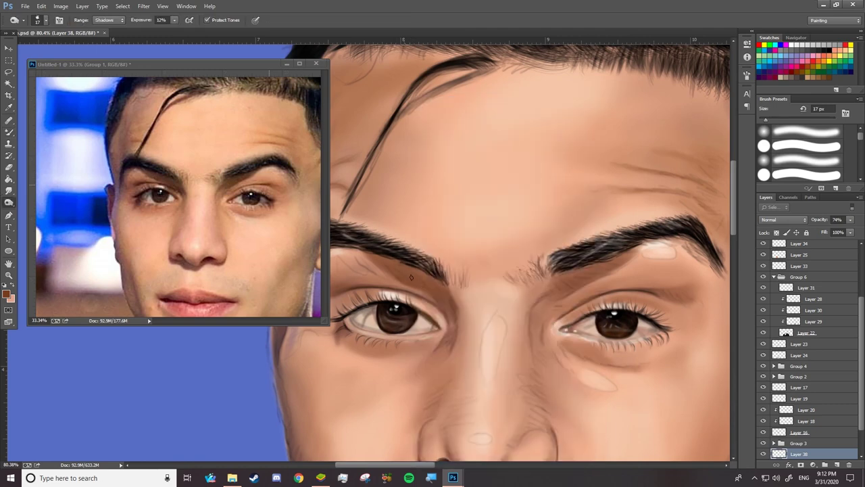
{"action": "right_click", "coordinate": [438, 297]}
{"action": "key", "text": "Escape"}
{"action": "right_click", "coordinate": [592, 277]}
{"action": "key", "text": "Escape"}
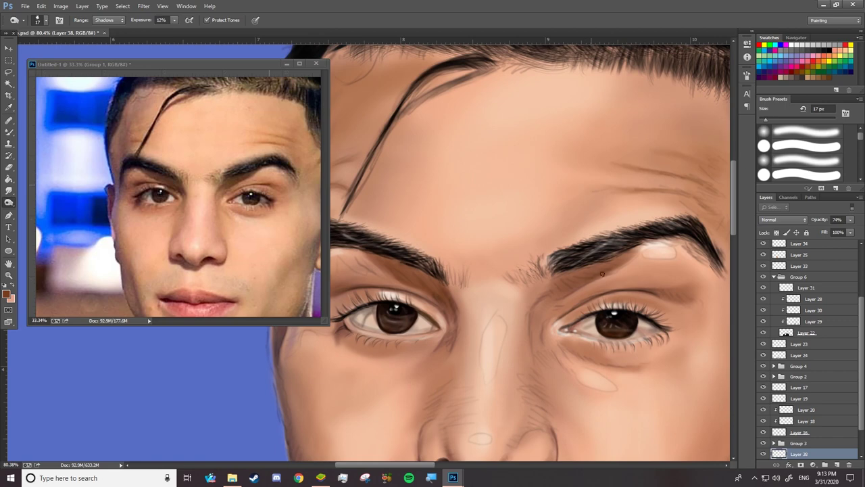
{"action": "key", "text": "z"}
{"action": "scroll", "coordinate": [494, 246], "scroll_direction": "down", "scroll_amount": 5}
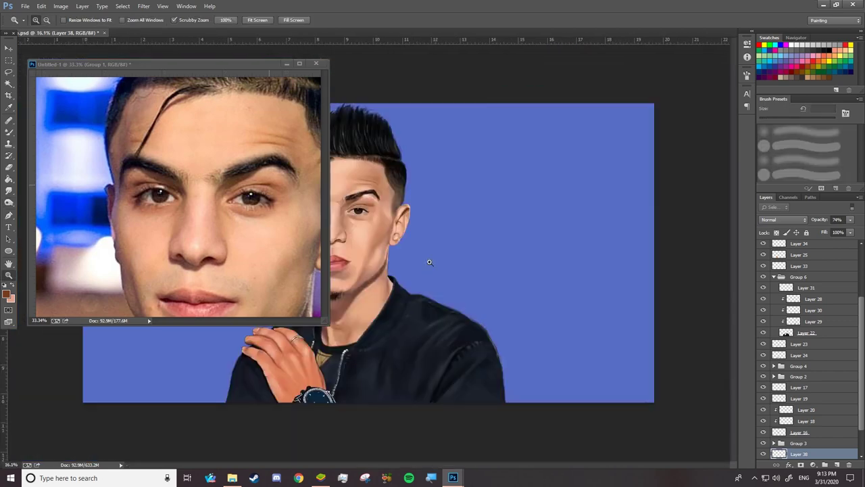
Step: On the skin layer, paint a dark brown shade down the ear's inner edge
{"action": "scroll", "coordinate": [557, 280], "scroll_direction": "up", "scroll_amount": 3}
{"action": "key", "text": "alt+bracketleft"}
{"action": "key", "text": "b"}
{"action": "scroll", "coordinate": [561, 223], "scroll_direction": "up", "scroll_amount": 1}
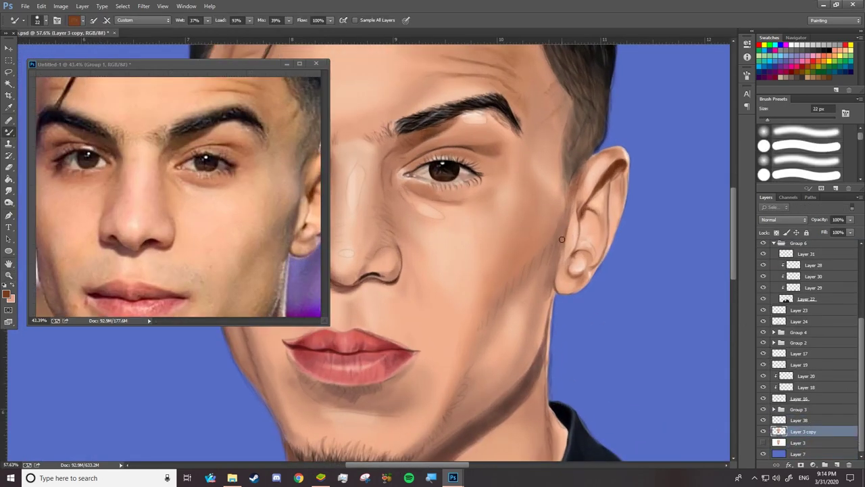
{"action": "right_click", "coordinate": [568, 215]}
{"action": "key", "text": "Escape"}
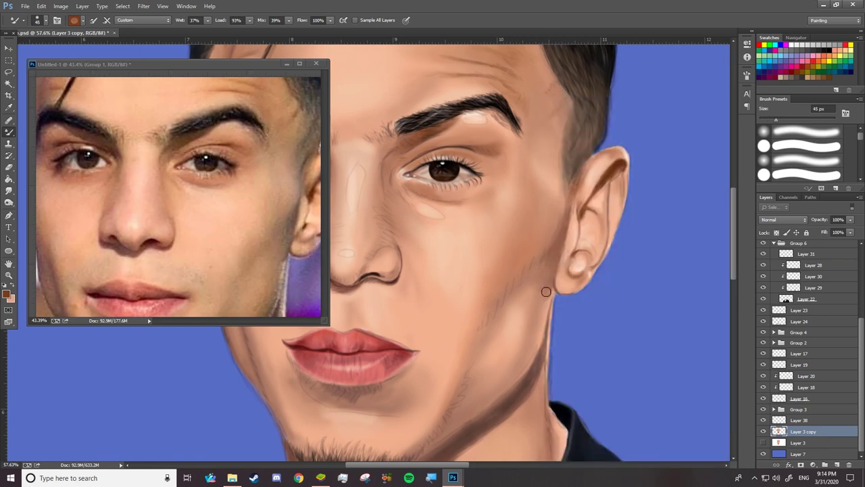
{"action": "scroll", "coordinate": [203, 196], "scroll_direction": "right", "scroll_amount": 3}
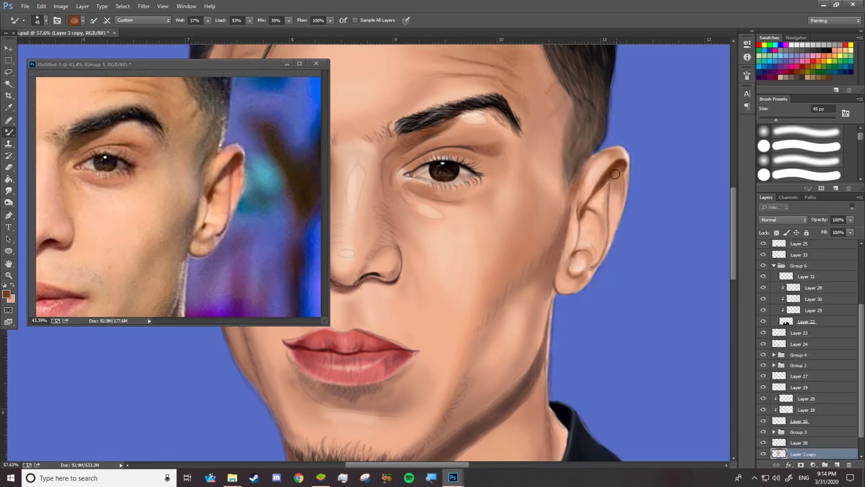
{"action": "left_click", "coordinate": [600, 203], "text": "alt"}
{"action": "left_click_drag", "start_coordinate": [614, 177], "coordinate": [596, 263]}
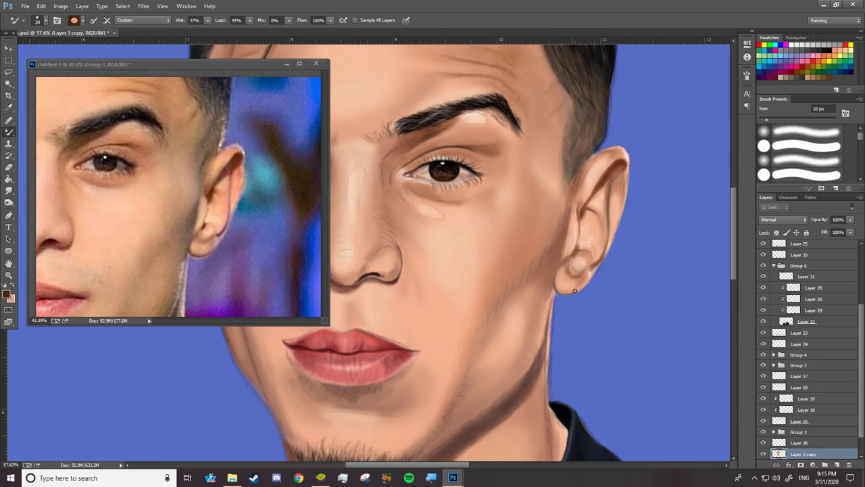
Step: Clean up the ear with the Eraser and zoom out to the whole face
{"action": "key", "text": "e"}
{"action": "right_click", "coordinate": [650, 185]}
{"action": "key", "text": "Escape"}
{"action": "scroll", "coordinate": [636, 204], "scroll_direction": "up", "scroll_amount": 3}
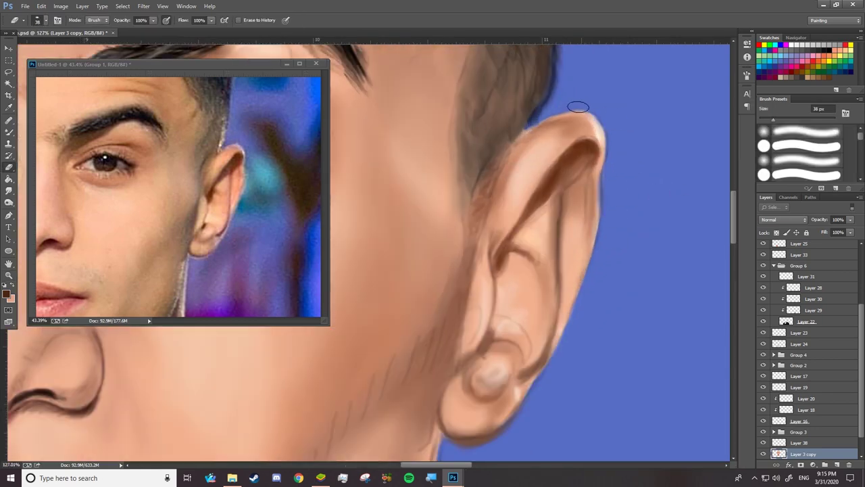
{"action": "key", "text": "z"}
{"action": "scroll", "coordinate": [571, 221], "scroll_direction": "down", "scroll_amount": 5}
{"action": "scroll", "coordinate": [571, 221], "scroll_direction": "up", "scroll_amount": 2}
Step: Set the Mixer Brush to about 33 px with a lighter skin brown for the temple
{"action": "key", "text": "b"}
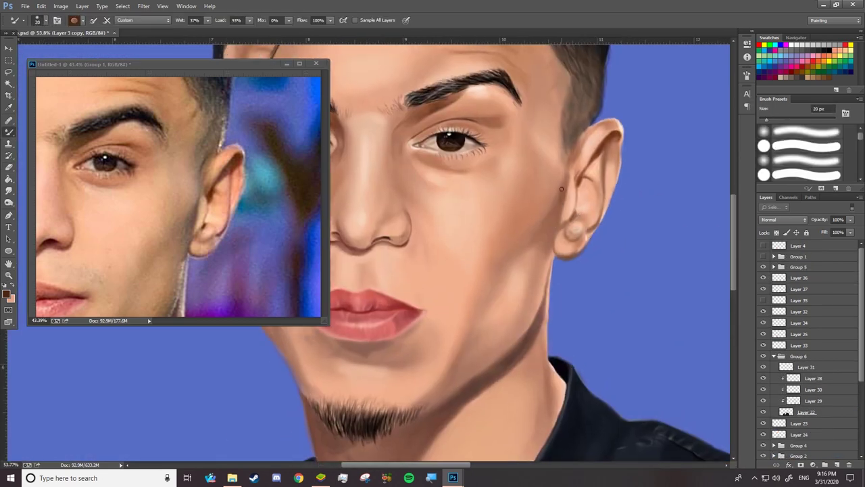
{"action": "right_click", "coordinate": [561, 197]}
{"action": "key", "text": "z"}
{"action": "scroll", "coordinate": [570, 209], "scroll_direction": "up", "scroll_amount": 3}
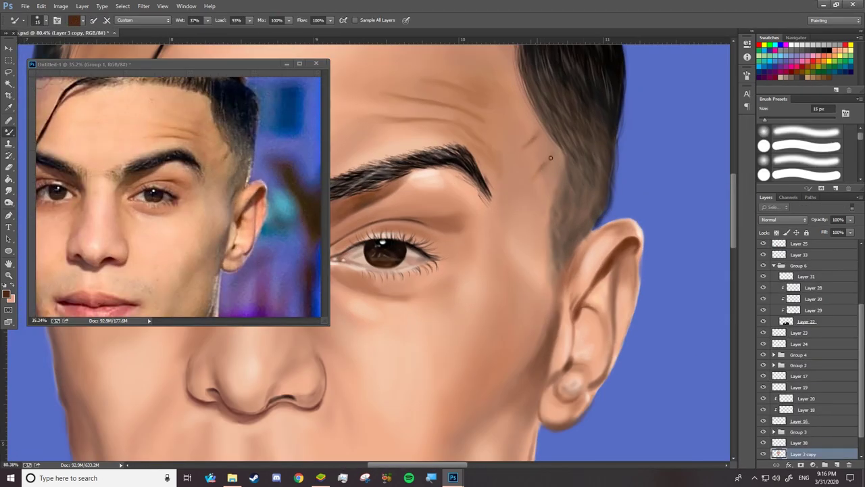
{"action": "right_click", "coordinate": [550, 158]}
{"action": "left_click", "coordinate": [512, 189], "text": "alt"}
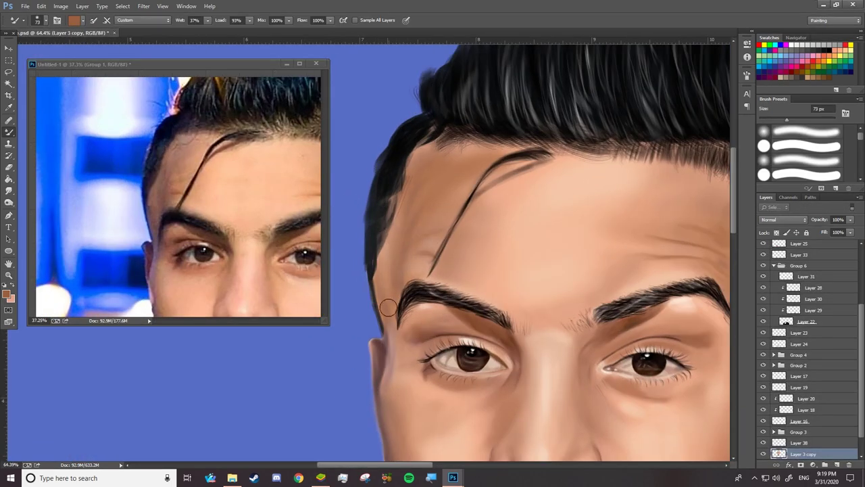
Step: Burn the face edge with a 52 px brush, then zoom onto the eyes, nose and lips
{"action": "key", "text": "shift+0"}
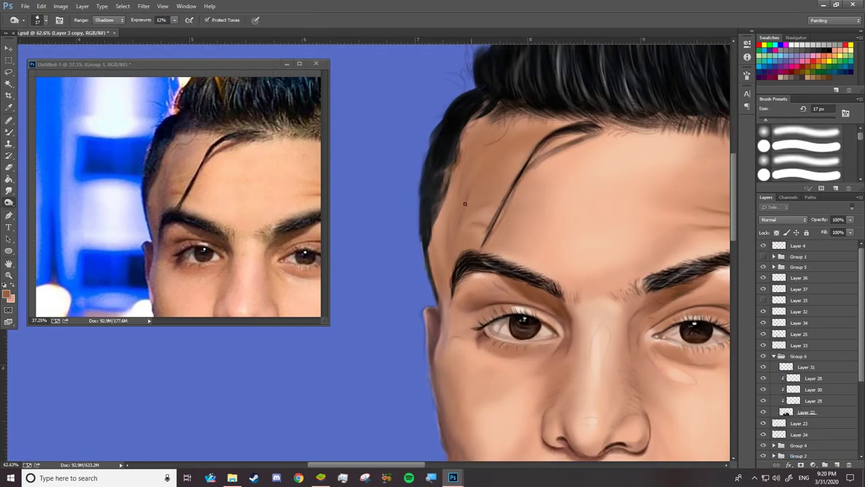
{"action": "right_click", "coordinate": [521, 114]}
{"action": "left_click", "coordinate": [521, 117]}
{"action": "key", "text": "z"}
{"action": "left_click_drag", "start_coordinate": [472, 190], "coordinate": [460, 283]}
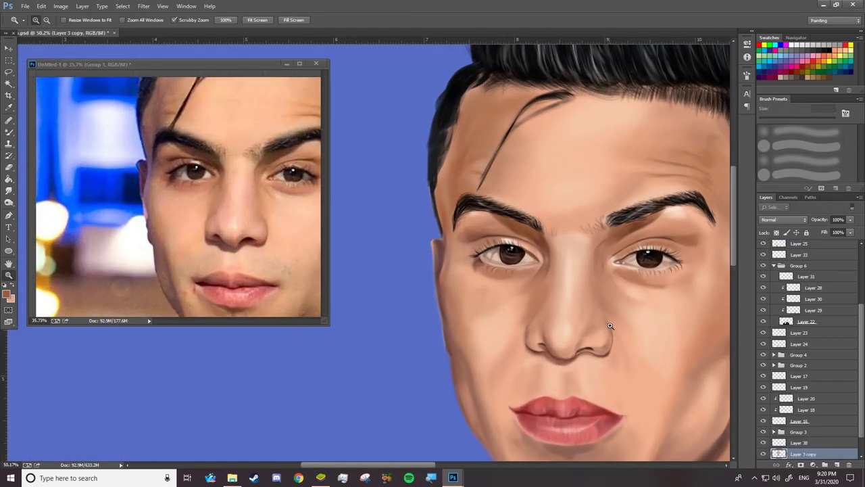
Step: With the Mixer Brush at 12–13 px, smooth the nose highlights and darken the nostril crease
{"action": "key", "text": "b"}
{"action": "right_click", "coordinate": [594, 118]}
{"action": "type", "text": "12"}
{"action": "key", "text": "Return"}
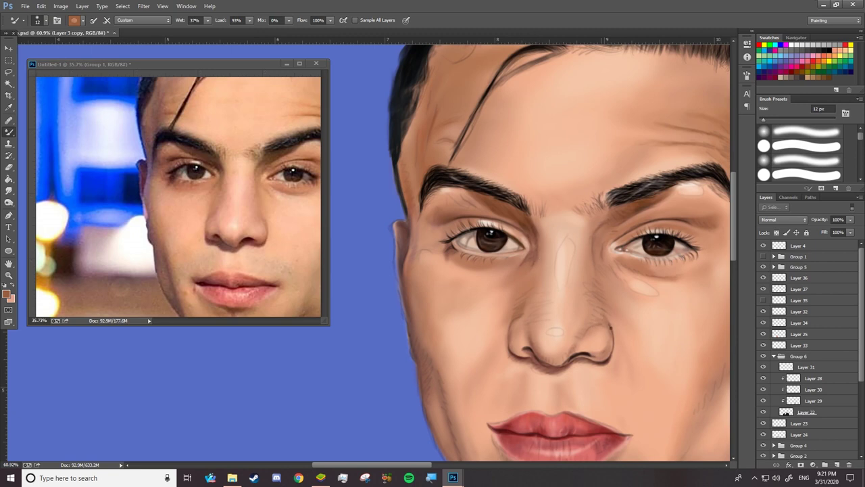
{"action": "right_click", "coordinate": [530, 302]}
{"action": "type", "text": "13"}
{"action": "key", "text": "Return"}
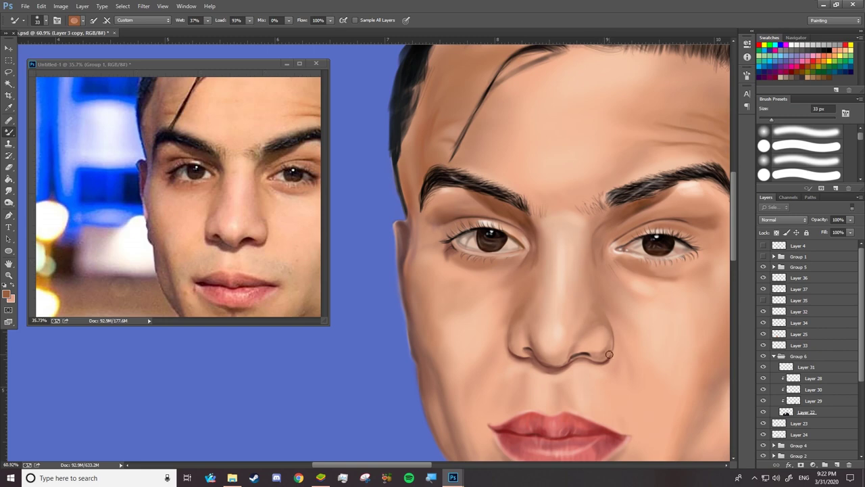
{"action": "left_click_drag", "start_coordinate": [596, 359], "coordinate": [571, 355]}
{"action": "scroll", "coordinate": [567, 367], "scroll_direction": "up", "scroll_amount": 3}
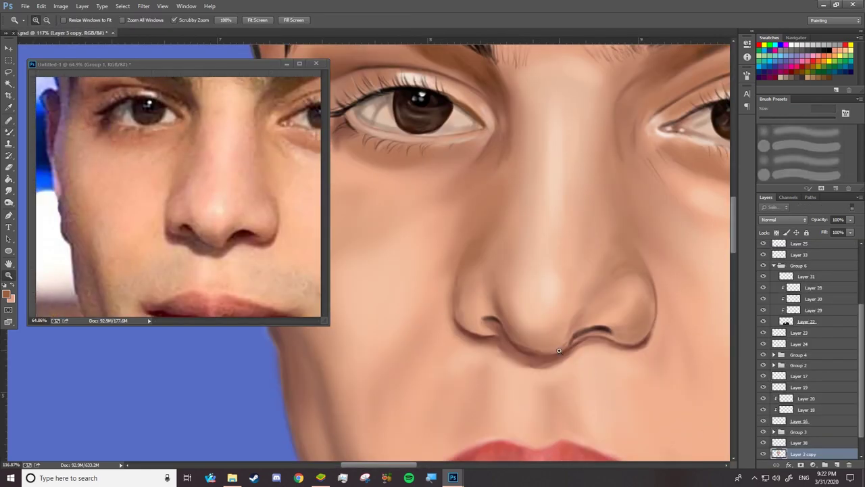
Step: Darken the nostril crease and pick a dark brown brush colour
{"action": "left_click_drag", "start_coordinate": [517, 320], "coordinate": [564, 327]}
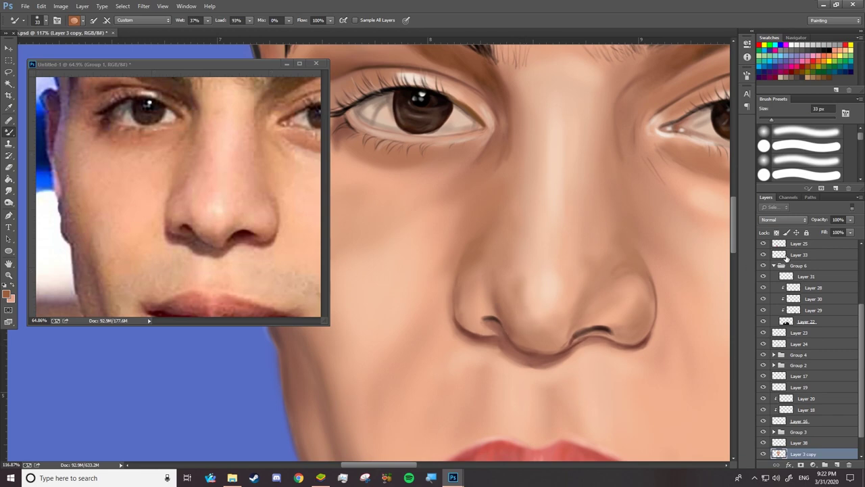
{"action": "left_click", "coordinate": [74, 19]}
{"action": "left_click", "coordinate": [551, 318]}
{"action": "left_click", "coordinate": [666, 215]}
{"action": "right_click", "coordinate": [666, 214]}
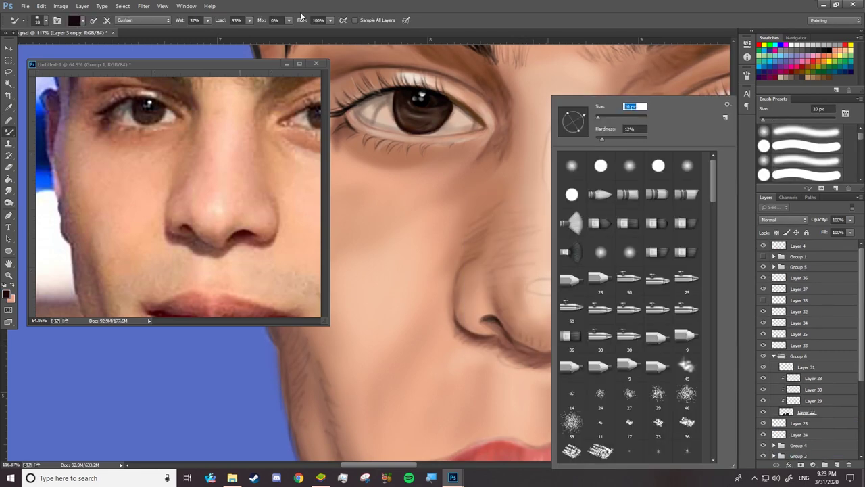
{"action": "key", "text": "Return"}
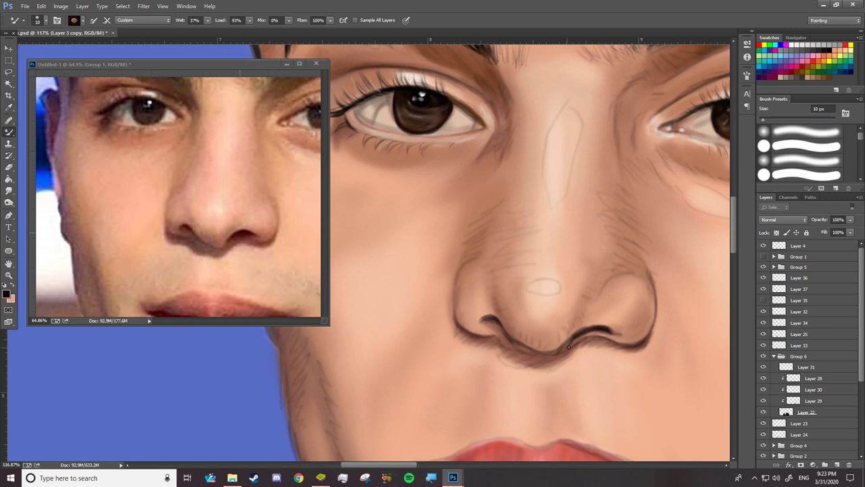
Step: Paint darker, thicker strokes over the right nostril line
{"action": "mouse_move", "coordinate": [575, 326]}
{"action": "left_mouse_down"}
{"action": "mouse_move", "coordinate": [609, 331]}
{"action": "mouse_move", "coordinate": [606, 325]}
{"action": "left_mouse_up"}
{"action": "right_click", "coordinate": [581, 324]}
{"action": "key", "text": "Return"}
{"action": "left_click_drag", "start_coordinate": [585, 323], "coordinate": [610, 328]}
Step: Hide the Layer 4 sketch and paint a thin dark reddish-brown line along the nostril base
{"action": "left_click", "coordinate": [588, 275], "text": "alt"}
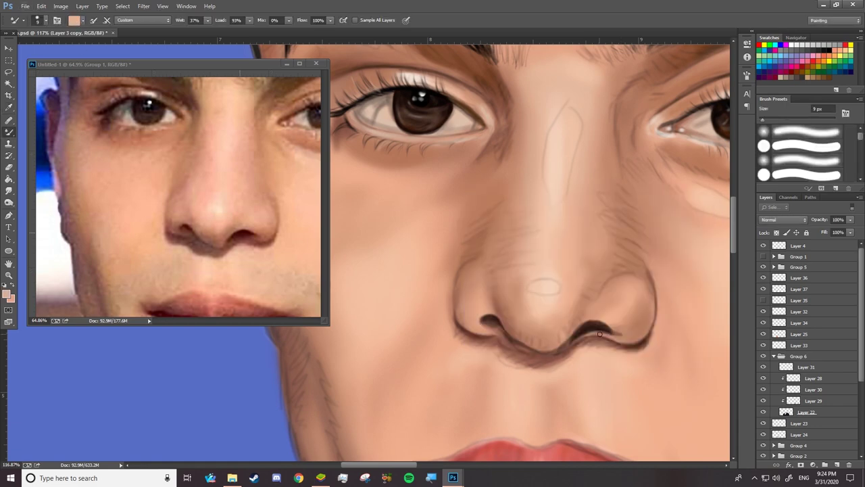
{"action": "left_click", "coordinate": [527, 352], "text": "alt"}
{"action": "key", "text": "ctrl+comma"}
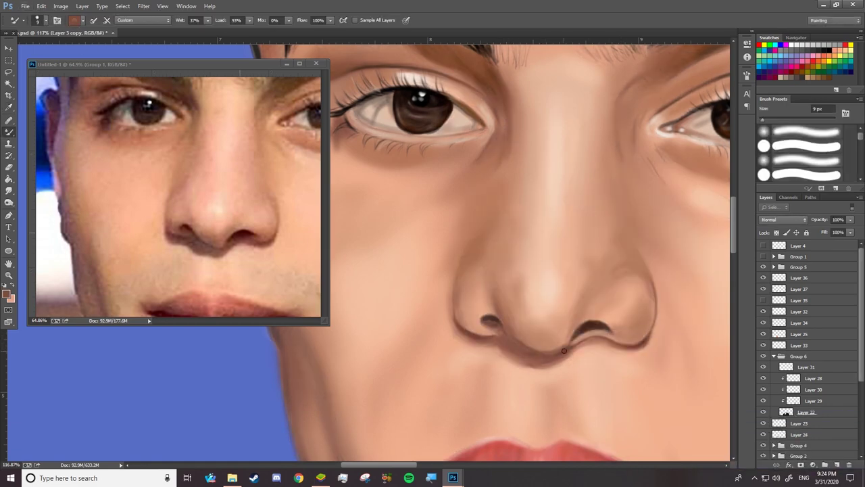
{"action": "key", "text": "shift+b"}
{"action": "right_click", "coordinate": [581, 324]}
{"action": "key", "text": "Escape"}
{"action": "key", "text": "bracketleft"}
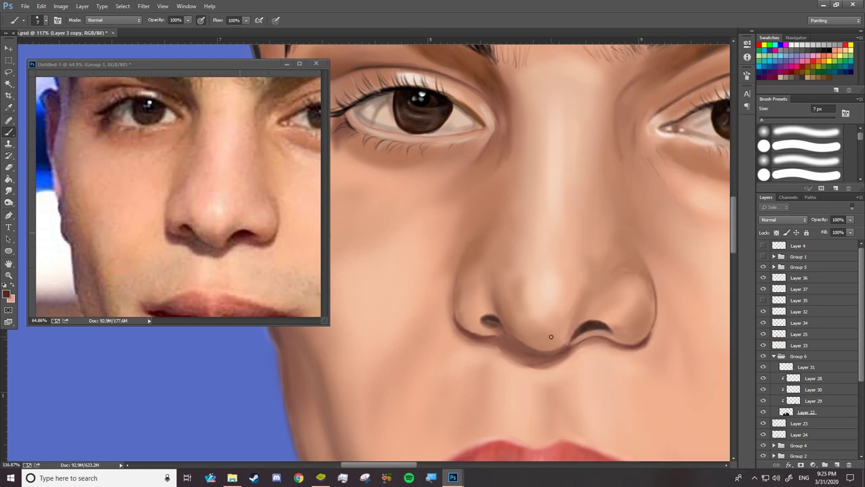
{"action": "left_click_drag", "start_coordinate": [529, 349], "coordinate": [539, 351]}
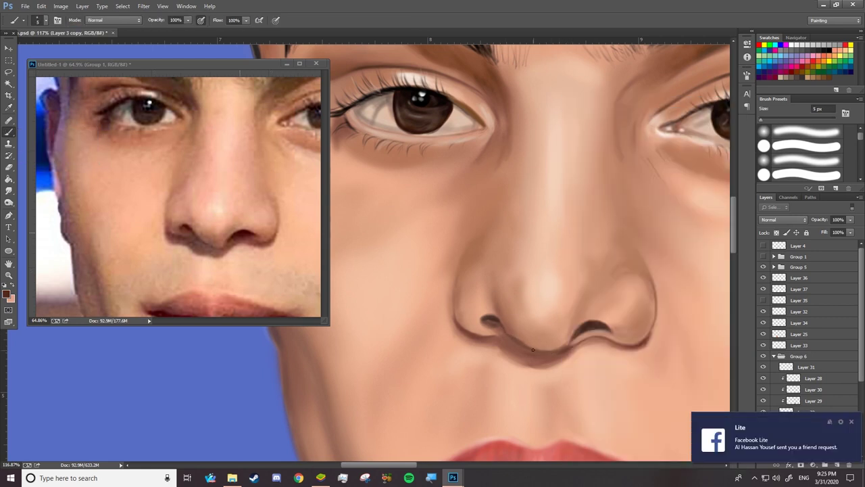
Step: Sample a light skin tone and return to the blending Mixer Brush
{"action": "left_click", "coordinate": [547, 352], "text": "alt"}
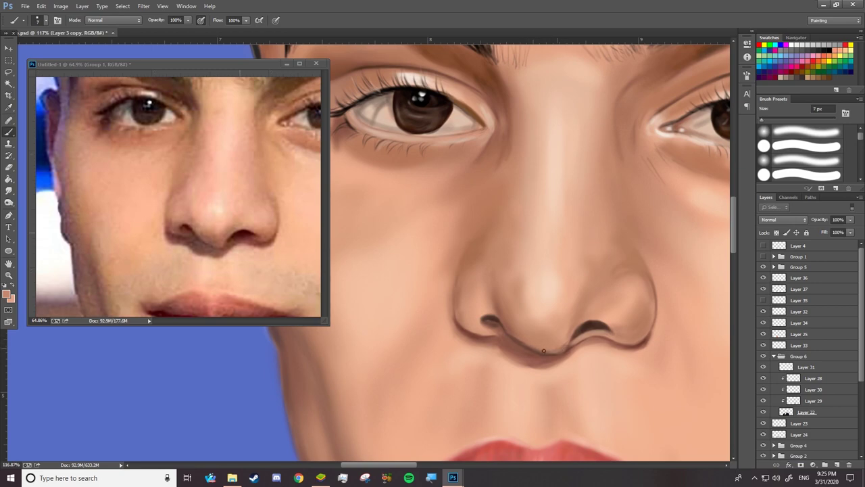
{"action": "scroll", "coordinate": [505, 346], "scroll_direction": "down", "scroll_amount": 5}
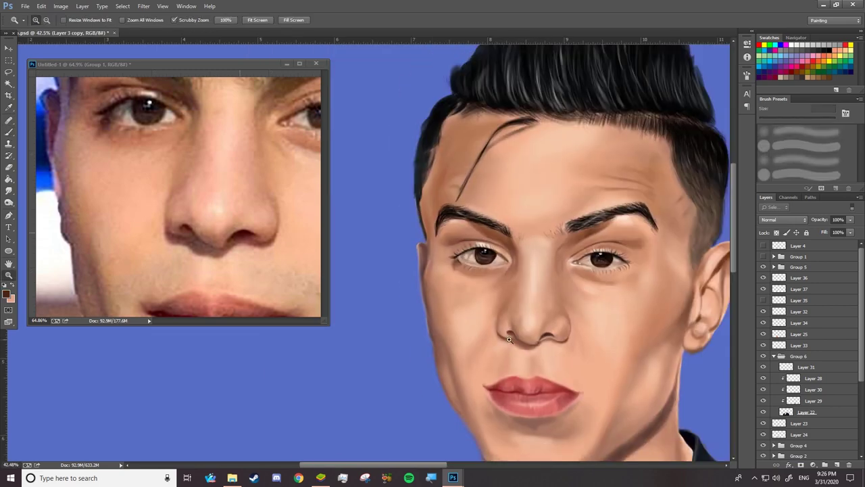
{"action": "scroll", "coordinate": [520, 277], "scroll_direction": "up", "scroll_amount": 4}
{"action": "key", "text": "shift+b"}
{"action": "right_click", "coordinate": [568, 340]}
{"action": "key", "text": "Escape"}
Step: Load a light skin colour sampled from the face and adjust the brush's mix and flow
{"action": "key", "text": "F12"}
{"action": "left_click", "coordinate": [552, 162]}
{"action": "key", "text": "Return"}
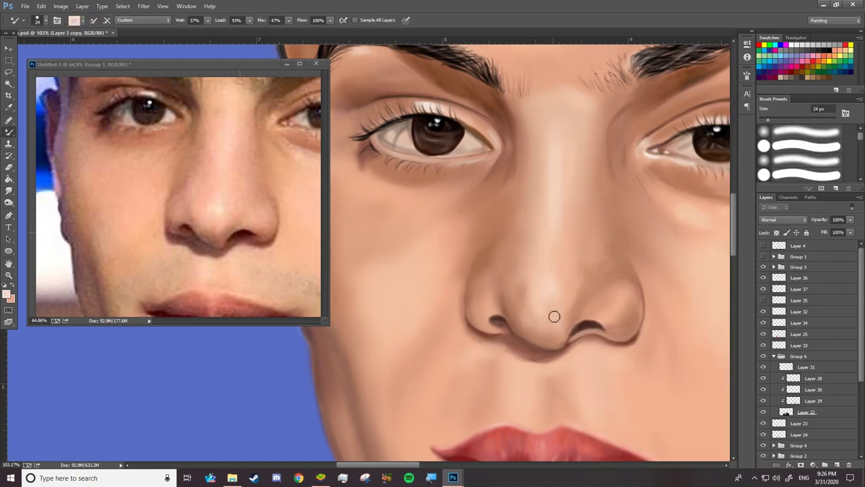
{"action": "right_click", "coordinate": [585, 166]}
{"action": "key", "text": "Return"}
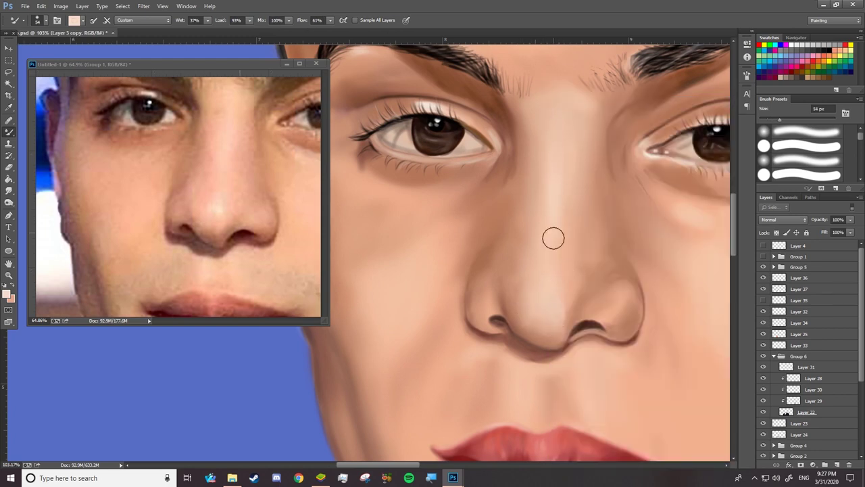
Step: Outline the left nostril edge in dark brown with a 20 px brush
{"action": "right_click", "coordinate": [476, 312]}
{"action": "left_click", "coordinate": [7, 293]}
{"action": "left_click", "coordinate": [673, 214]}
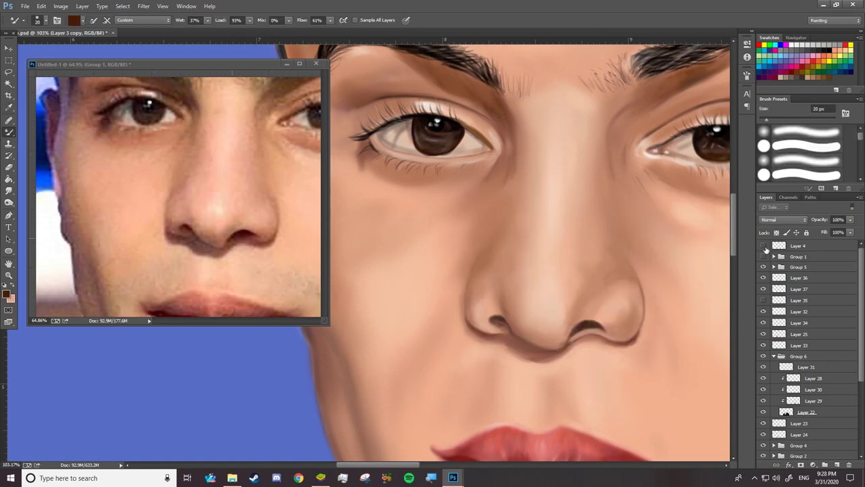
{"action": "right_click", "coordinate": [475, 319]}
{"action": "key", "text": "Return"}
{"action": "mouse_move", "coordinate": [466, 323]}
{"action": "left_mouse_down"}
{"action": "mouse_move", "coordinate": [503, 336]}
{"action": "mouse_move", "coordinate": [465, 317]}
{"action": "left_mouse_up"}
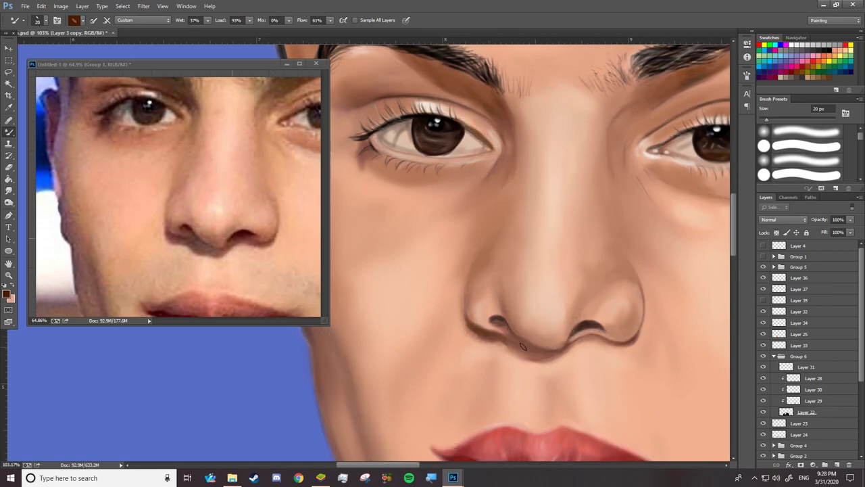
Step: Zoom out to see the whole head and zoom the reference photo in on the brows
{"action": "key", "text": "z"}
{"action": "left_click_drag", "start_coordinate": [554, 318], "coordinate": [530, 318]}
{"action": "left_click_drag", "start_coordinate": [190, 213], "coordinate": [224, 213]}
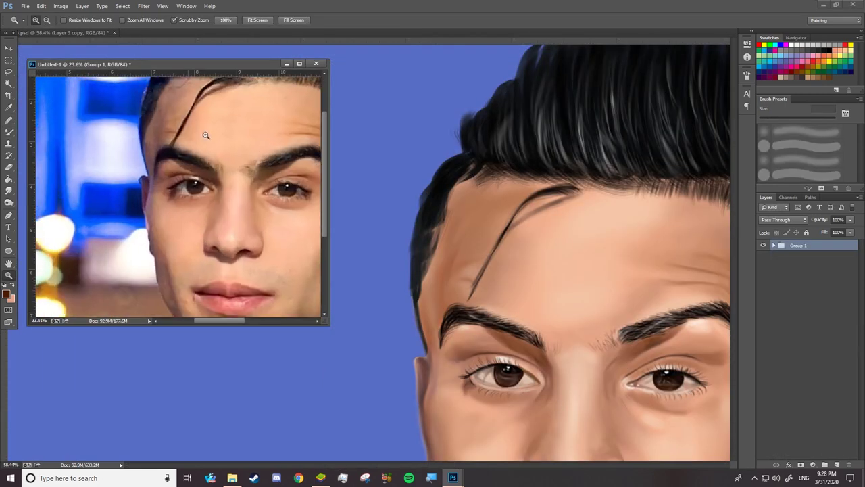
Step: Set a 20 px brush and paint dark hair strands along the left face edge
{"action": "left_click", "coordinate": [444, 173]}
{"action": "key", "text": "b"}
{"action": "right_click", "coordinate": [439, 94]}
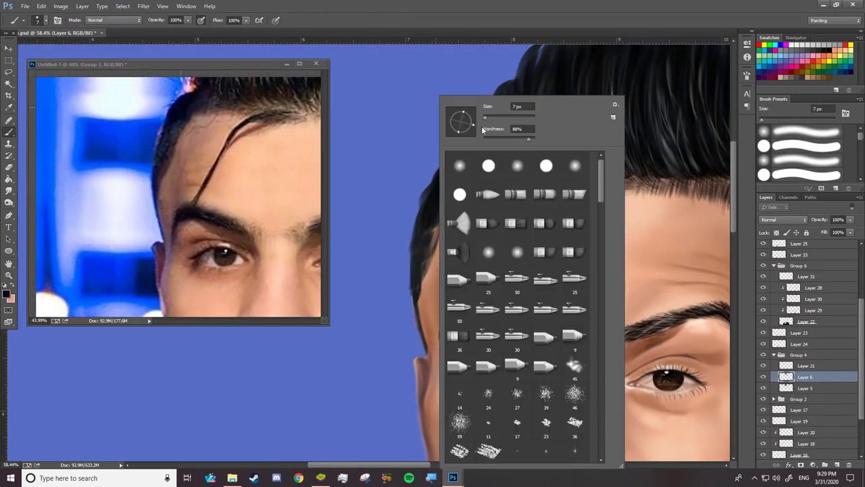
{"action": "type", "text": "20"}
{"action": "key", "text": "Return"}
{"action": "scroll", "coordinate": [805, 338], "scroll_direction": "up", "scroll_amount": 3}
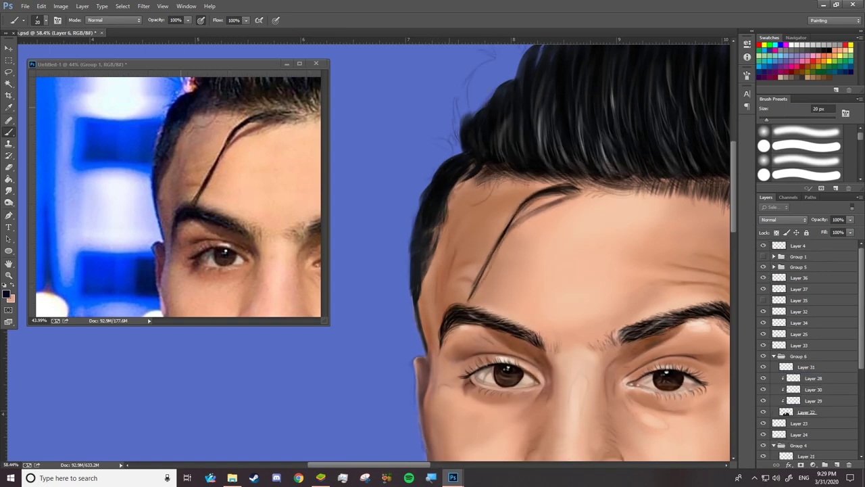
{"action": "scroll", "coordinate": [473, 175], "scroll_direction": "up", "scroll_amount": 5}
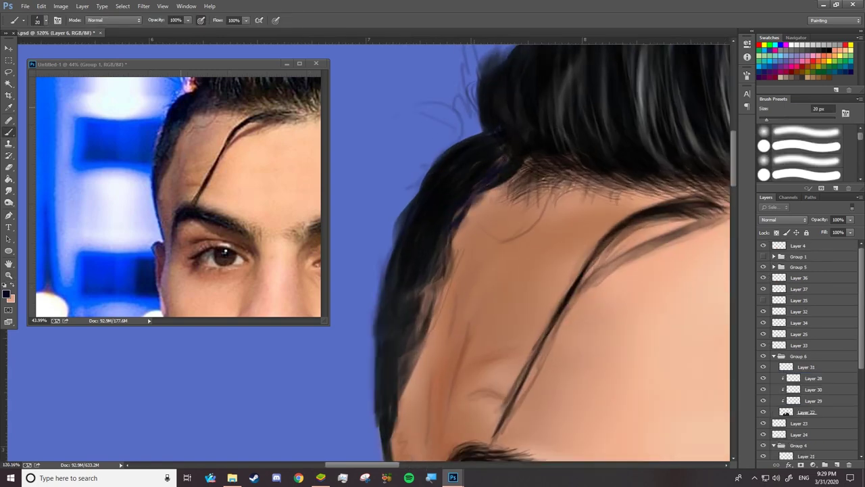
{"action": "left_click_drag", "start_coordinate": [466, 207], "coordinate": [419, 327]}
Step: Add more dark strands along the side edge of the hair
{"action": "right_click", "coordinate": [426, 95]}
{"action": "key", "text": "Escape"}
{"action": "left_click_drag", "start_coordinate": [447, 270], "coordinate": [406, 300]}
{"action": "left_click_drag", "start_coordinate": [395, 263], "coordinate": [385, 304]}
{"action": "mouse_move", "coordinate": [443, 277]}
{"action": "left_mouse_down"}
{"action": "mouse_move", "coordinate": [412, 342]}
{"action": "mouse_move", "coordinate": [399, 402]}
{"action": "mouse_move", "coordinate": [395, 372]}
{"action": "left_mouse_up"}
Step: Select Layer 5 for erasing, then return to painting on Layer 6
{"action": "key", "text": "e"}
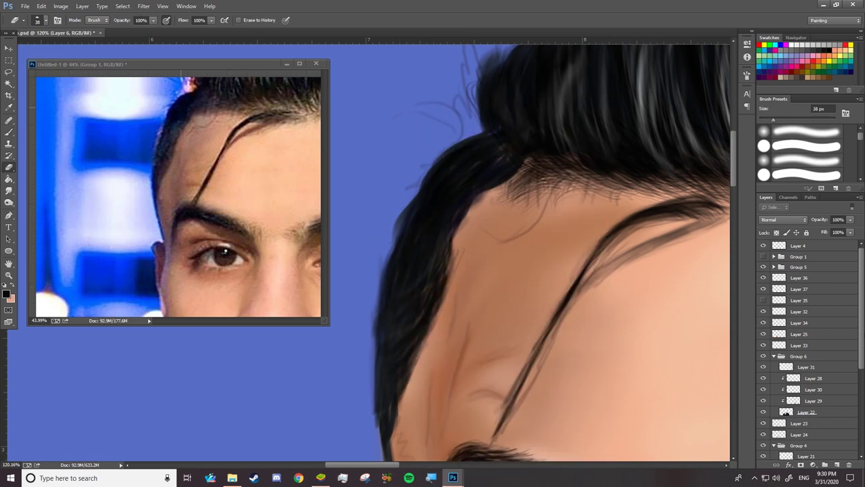
{"action": "left_click_drag", "start_coordinate": [862, 335], "coordinate": [861, 395]}
{"action": "left_click", "coordinate": [804, 370]}
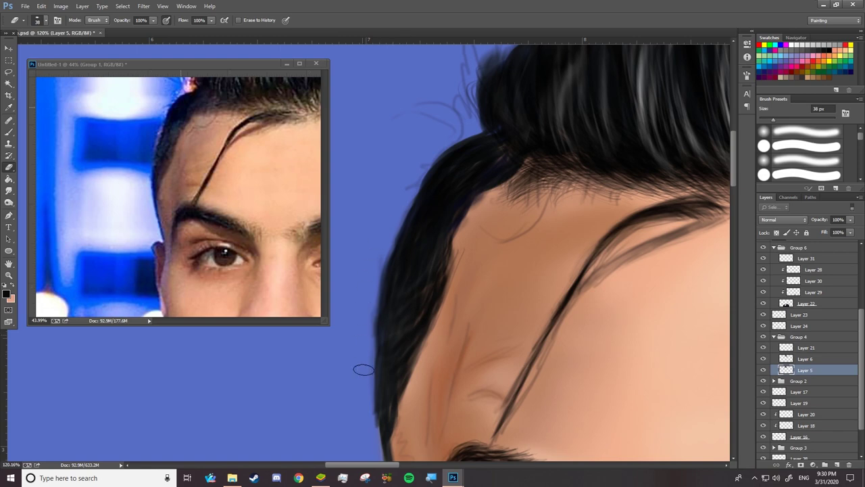
{"action": "key", "text": "alt+bracketright"}
{"action": "key", "text": "b"}
{"action": "right_click", "coordinate": [447, 96]}
{"action": "key", "text": "Escape"}
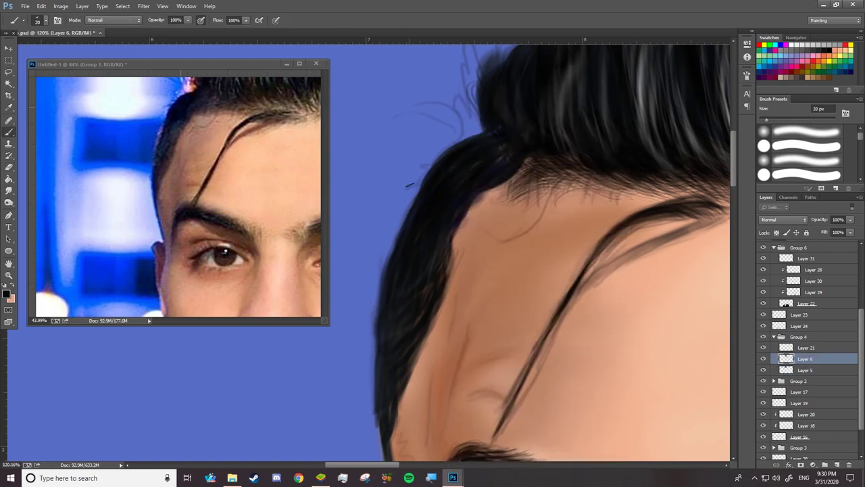
Step: Paint a stray hair strand out into the blue background
{"action": "scroll", "coordinate": [316, 176], "scroll_direction": "up", "scroll_amount": 3}
{"action": "right_click", "coordinate": [473, 88]}
{"action": "key", "text": "Escape"}
{"action": "left_click_drag", "start_coordinate": [457, 139], "coordinate": [413, 109]}
{"action": "scroll", "coordinate": [804, 351], "scroll_direction": "up", "scroll_amount": 1}
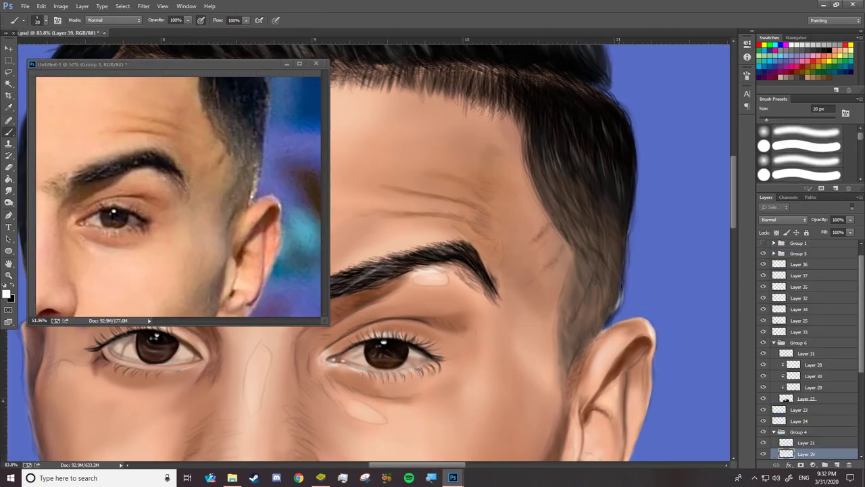
Step: Paint light highlights along the hair edge by the ear and light grey strands on the left edge
{"action": "left_click_drag", "start_coordinate": [607, 324], "coordinate": [622, 276]}
{"action": "left_click_drag", "start_coordinate": [628, 241], "coordinate": [620, 279]}
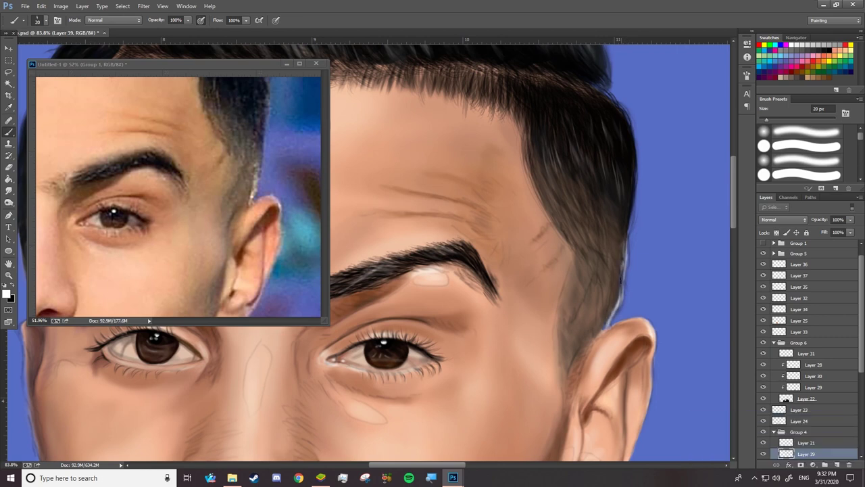
{"action": "scroll", "coordinate": [178, 197], "scroll_direction": "up", "scroll_amount": 3}
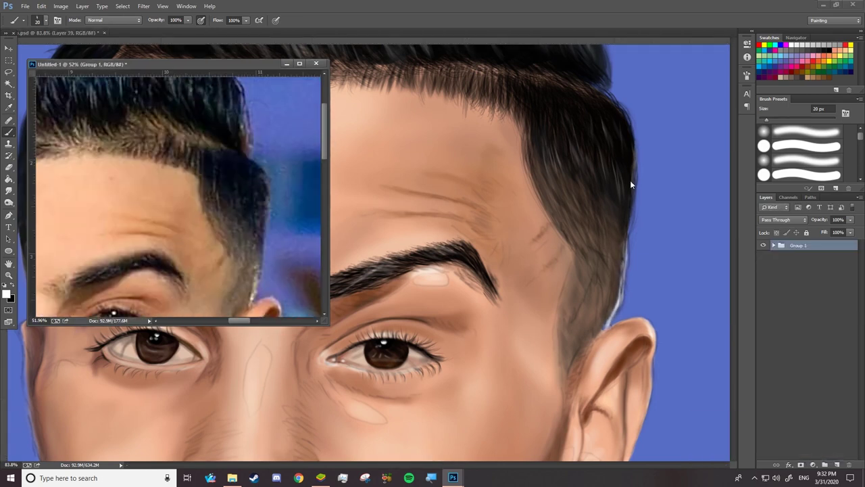
{"action": "scroll", "coordinate": [608, 215], "scroll_direction": "up", "scroll_amount": 5}
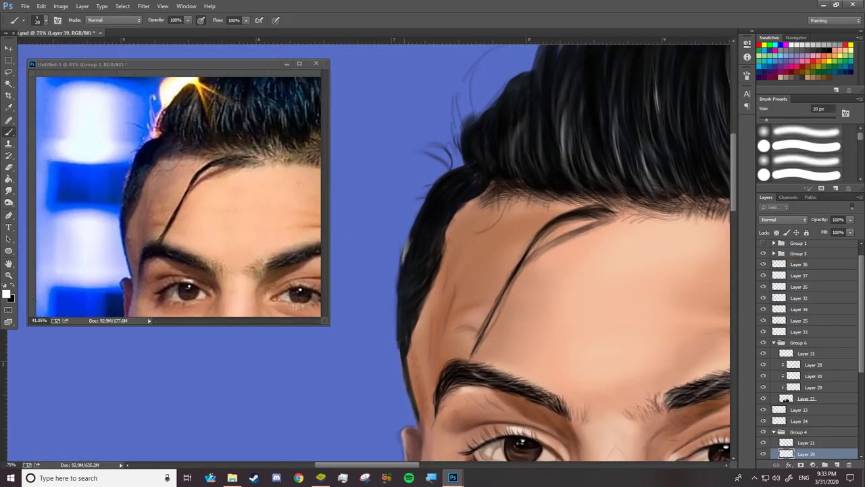
{"action": "mouse_move", "coordinate": [475, 119]}
{"action": "left_mouse_down"}
{"action": "mouse_move", "coordinate": [426, 200]}
{"action": "mouse_move", "coordinate": [433, 166]}
{"action": "mouse_move", "coordinate": [463, 166]}
{"action": "left_mouse_up"}
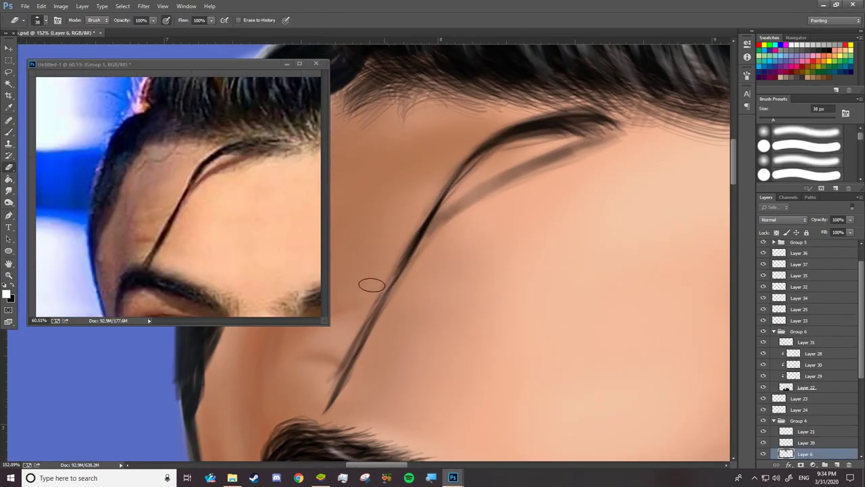
Step: Thin the loose strand across the forehead with a smaller 22 px eraser
{"action": "key", "text": "bracketleft"}
{"action": "mouse_move", "coordinate": [332, 357]}
{"action": "left_mouse_down"}
{"action": "mouse_move", "coordinate": [324, 379]}
{"action": "mouse_move", "coordinate": [389, 267]}
{"action": "left_mouse_up"}
{"action": "mouse_move", "coordinate": [485, 162]}
{"action": "left_mouse_down"}
{"action": "mouse_move", "coordinate": [521, 145]}
{"action": "mouse_move", "coordinate": [407, 218]}
{"action": "mouse_move", "coordinate": [397, 237]}
{"action": "left_mouse_up"}
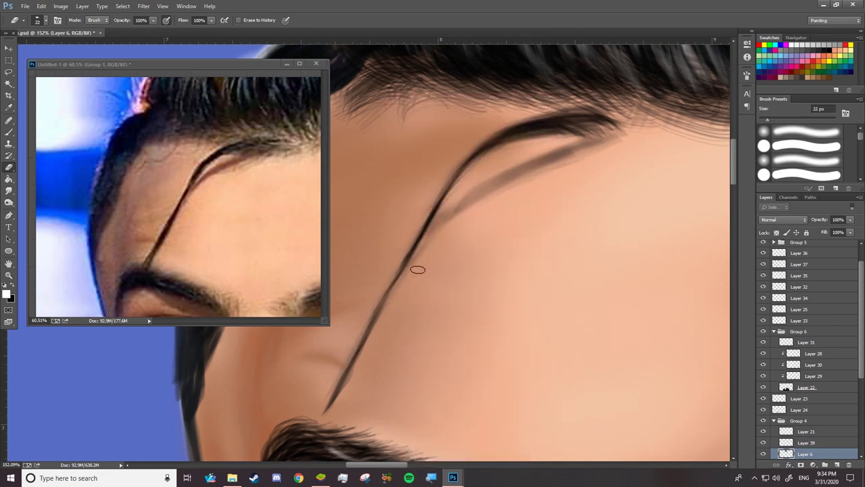
{"action": "left_click_drag", "start_coordinate": [386, 319], "coordinate": [368, 345]}
Step: Switch to a black brush and reduce its size from 20 px to 13 px
{"action": "key", "text": "b"}
{"action": "key", "text": "x"}
{"action": "right_click", "coordinate": [443, 102]}
{"action": "left_click_drag", "start_coordinate": [460, 122], "coordinate": [457, 121]}
{"action": "key", "text": "Escape"}
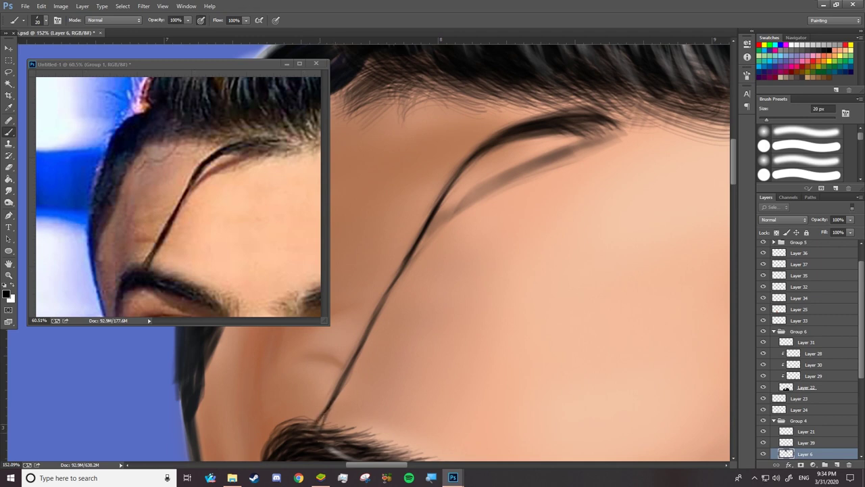
{"action": "right_click", "coordinate": [600, 135]}
{"action": "key", "text": "Escape"}
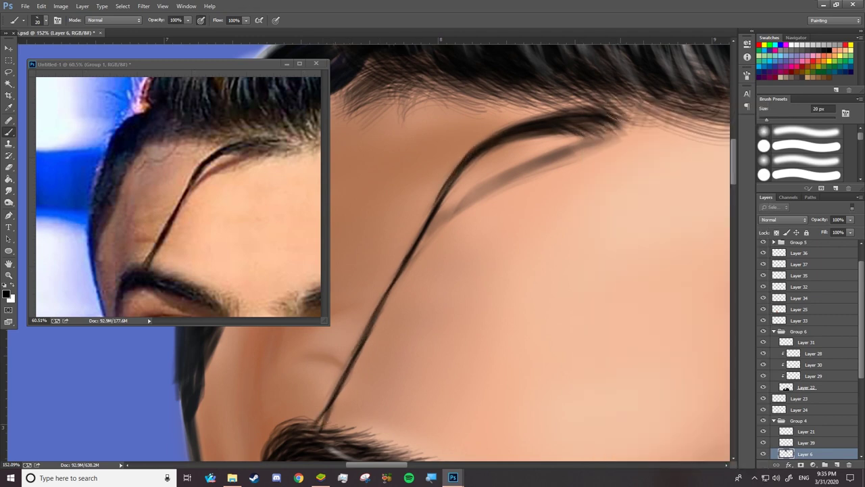
{"action": "right_click", "coordinate": [456, 199]}
{"action": "left_click_drag", "start_coordinate": [531, 119], "coordinate": [525, 119]}
{"action": "key", "text": "Return"}
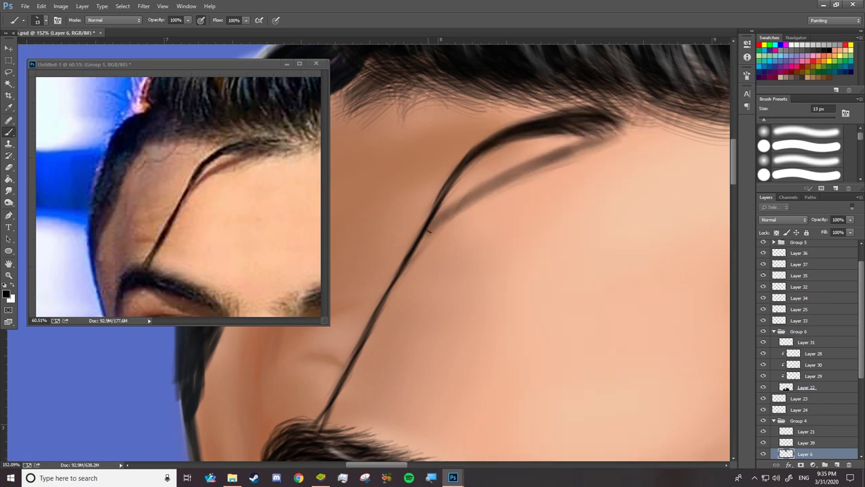
Step: Paint fine strokes along the hairline with a tiny 6 px brush
{"action": "key", "text": "e"}
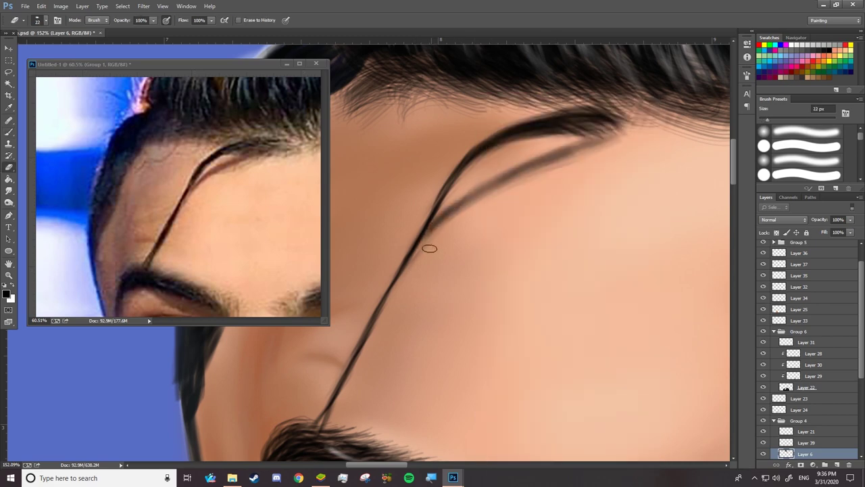
{"action": "scroll", "coordinate": [455, 229], "scroll_direction": "down", "scroll_amount": 3}
{"action": "scroll", "coordinate": [455, 229], "scroll_direction": "up", "scroll_amount": 2}
{"action": "key", "text": "b"}
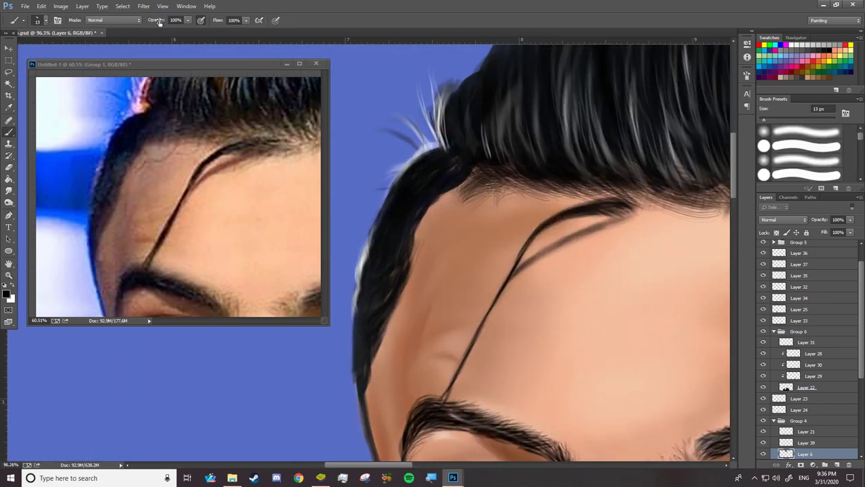
{"action": "right_click", "coordinate": [508, 195]}
{"action": "key", "text": "Return"}
{"action": "key", "text": "e"}
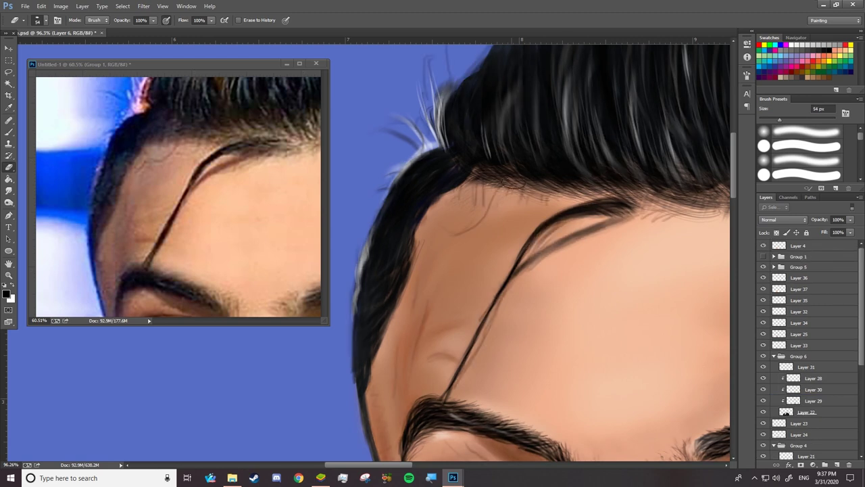
{"action": "key", "text": "b"}
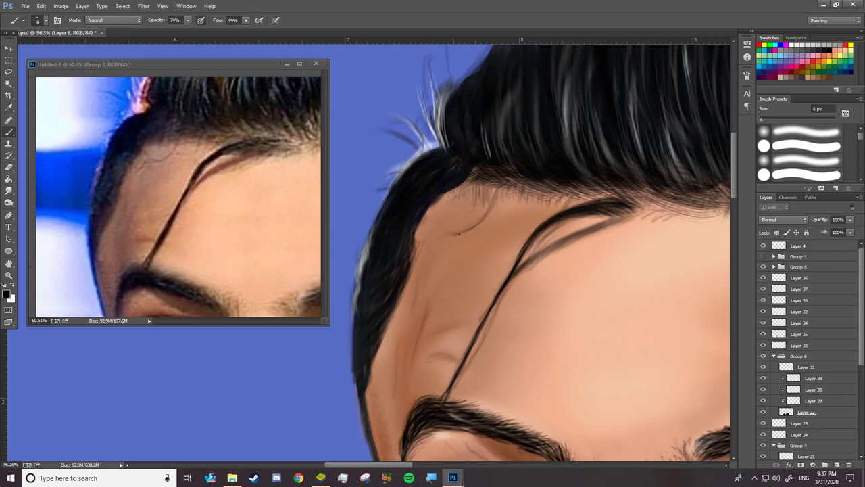
{"action": "left_click_drag", "start_coordinate": [641, 217], "coordinate": [679, 213]}
{"action": "scroll", "coordinate": [678, 215], "scroll_direction": "down", "scroll_amount": 3}
{"action": "scroll", "coordinate": [678, 215], "scroll_direction": "up", "scroll_amount": 2}
{"action": "left_click", "coordinate": [144, 6]}
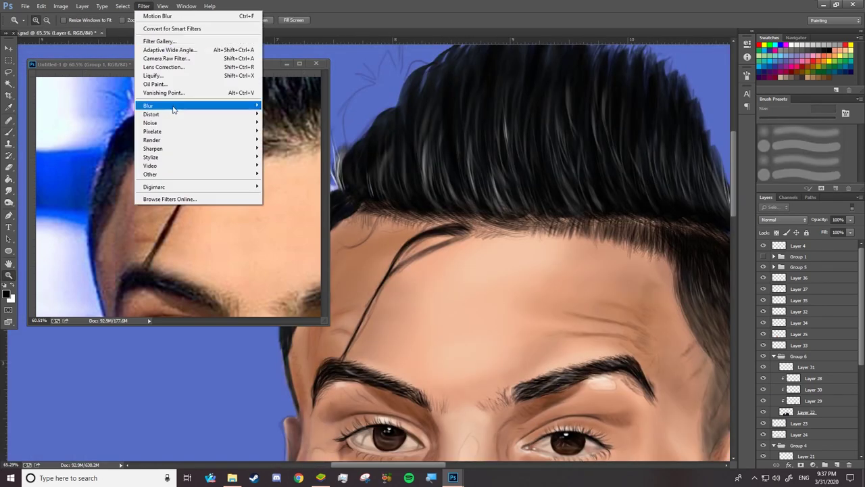
Step: Cancel the Iris Blur gallery, select Layer 21 and zoom in on the neck
{"action": "left_click", "coordinate": [284, 118]}
{"action": "key", "text": "Escape"}
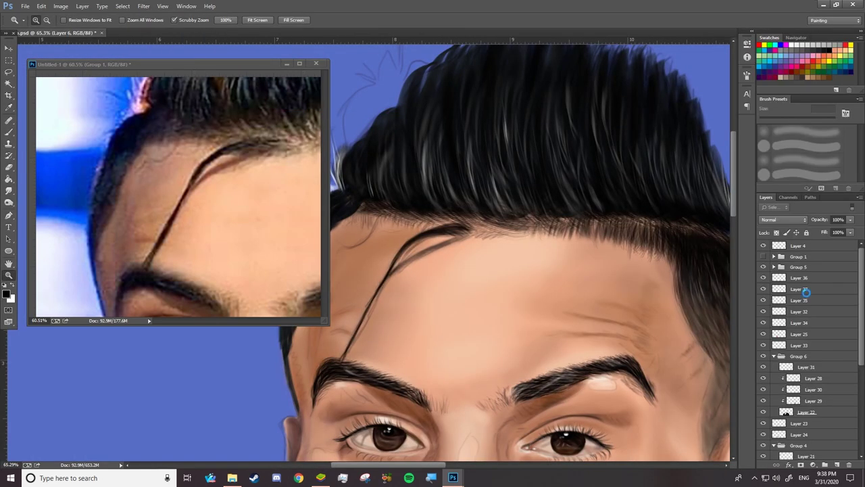
{"action": "left_click", "coordinate": [767, 362]}
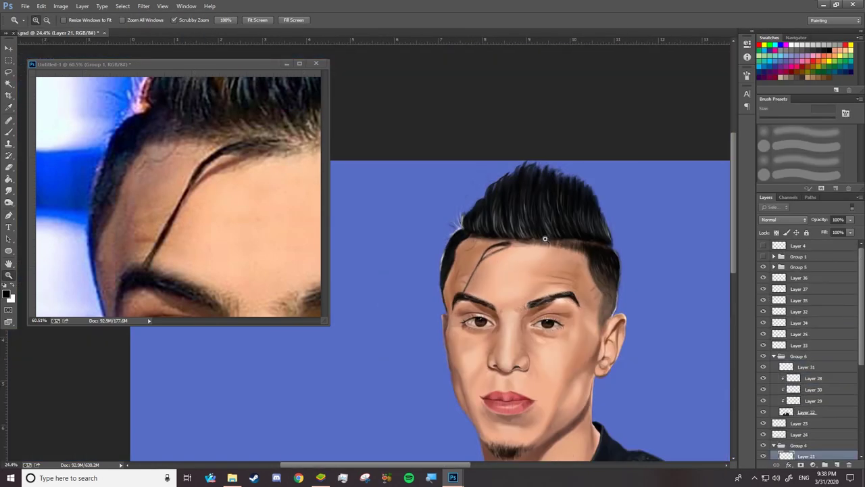
{"action": "key", "text": "ctrl+0"}
{"action": "left_click", "coordinate": [431, 342]}
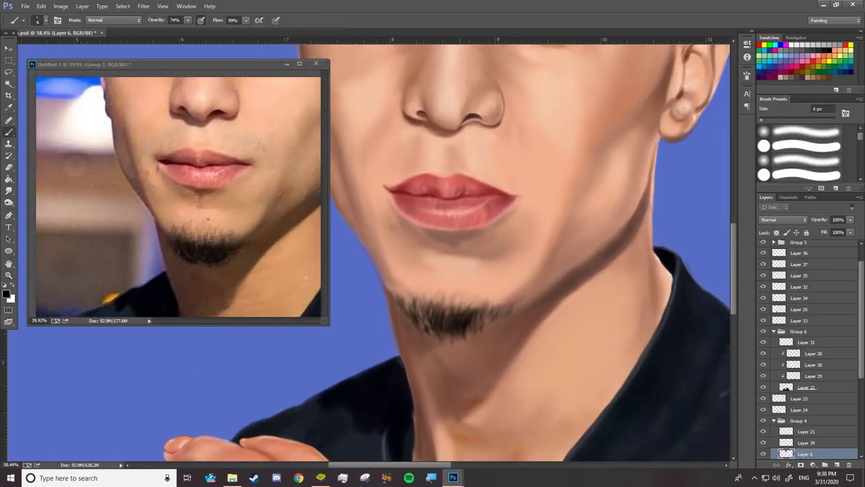
Step: Darken the skin under the lower lip with a soft round brush preset
{"action": "right_click", "coordinate": [471, 96]}
{"action": "scroll", "coordinate": [526, 415], "scroll_direction": "down", "scroll_amount": 5}
{"action": "double_click", "coordinate": [526, 415]}
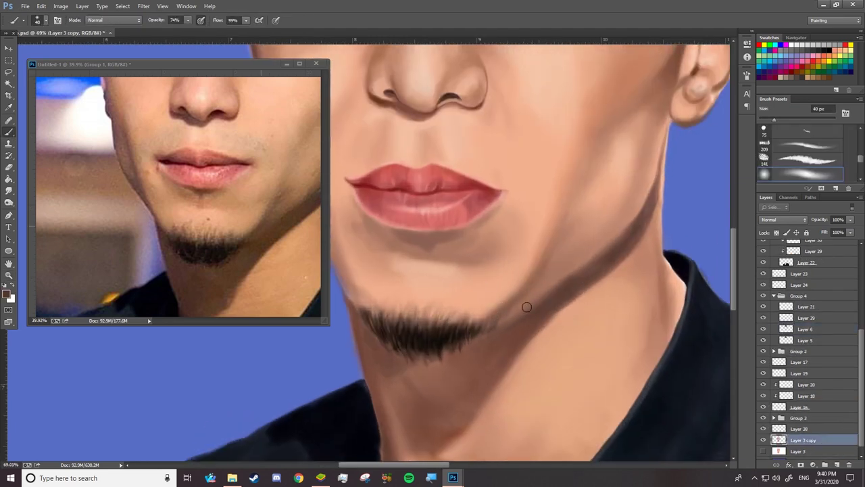
{"action": "mouse_move", "coordinate": [428, 234]}
{"action": "left_mouse_down"}
{"action": "mouse_move", "coordinate": [438, 228]}
{"action": "mouse_move", "coordinate": [378, 230]}
{"action": "mouse_move", "coordinate": [420, 238]}
{"action": "left_mouse_up"}
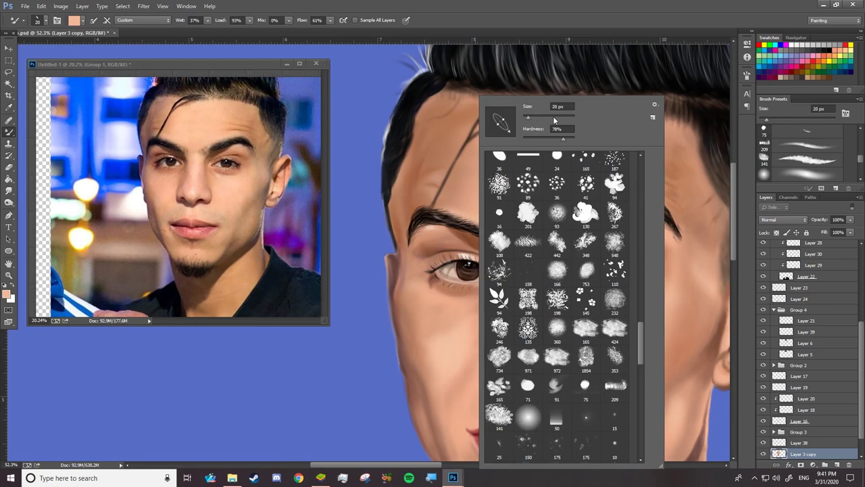
Step: Zoom in on the eyes, hide Layer 15 and use the Mixer Brush on Layer 8
{"action": "left_click_drag", "start_coordinate": [553, 120], "coordinate": [568, 116]}
{"action": "mouse_move", "coordinate": [473, 121]}
{"action": "left_mouse_down"}
{"action": "mouse_move", "coordinate": [446, 152]}
{"action": "mouse_move", "coordinate": [440, 183]}
{"action": "mouse_move", "coordinate": [425, 162]}
{"action": "left_mouse_up"}
{"action": "key", "text": "shift+9"}
{"action": "key", "text": "shift+4"}
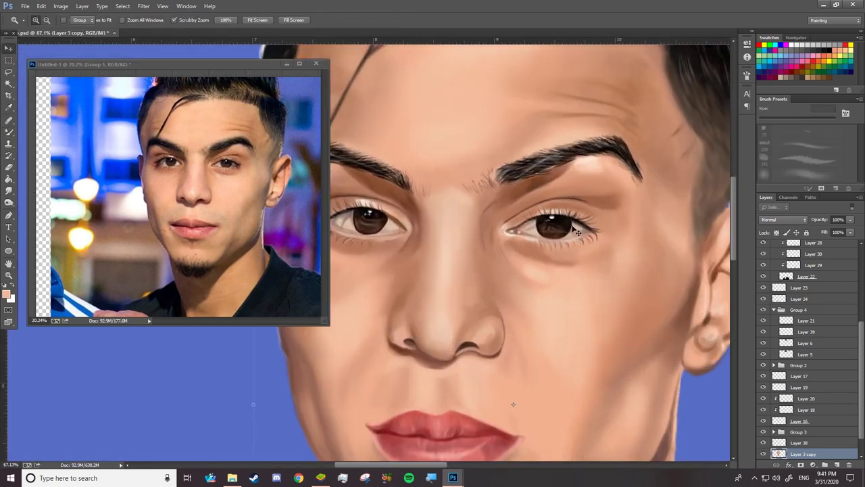
{"action": "left_click", "coordinate": [804, 352]}
{"action": "left_click", "coordinate": [764, 352]}
{"action": "left_click", "coordinate": [804, 363]}
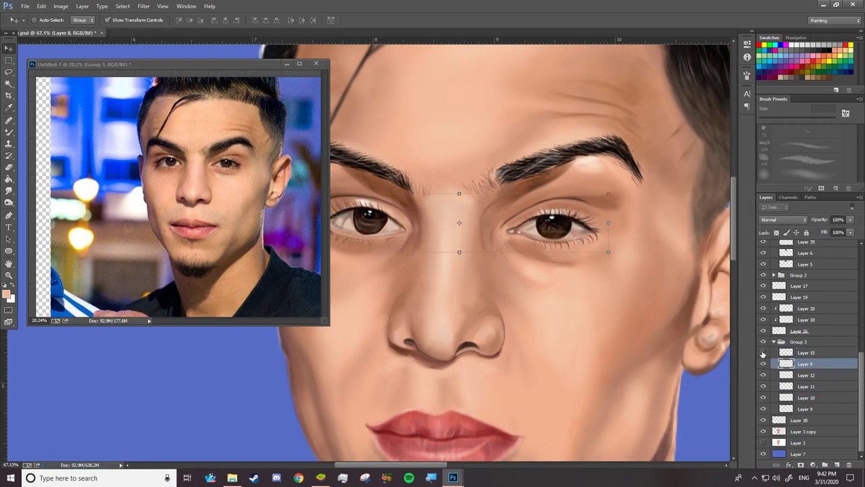
{"action": "key", "text": "b"}
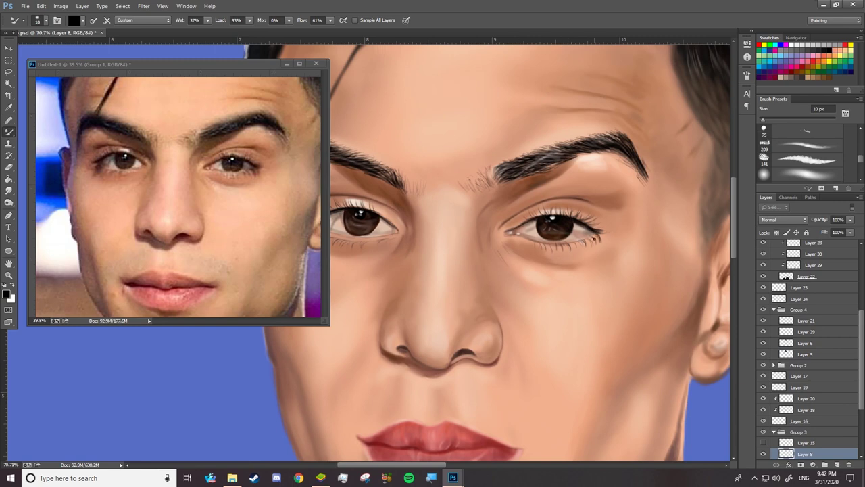
{"action": "scroll", "coordinate": [473, 223], "scroll_direction": "left", "scroll_amount": 3}
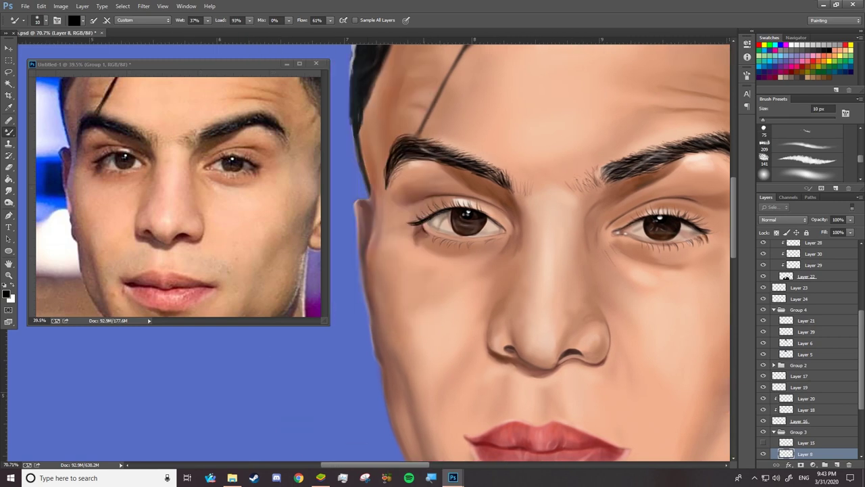
{"action": "scroll", "coordinate": [432, 221], "scroll_direction": "up", "scroll_amount": 3}
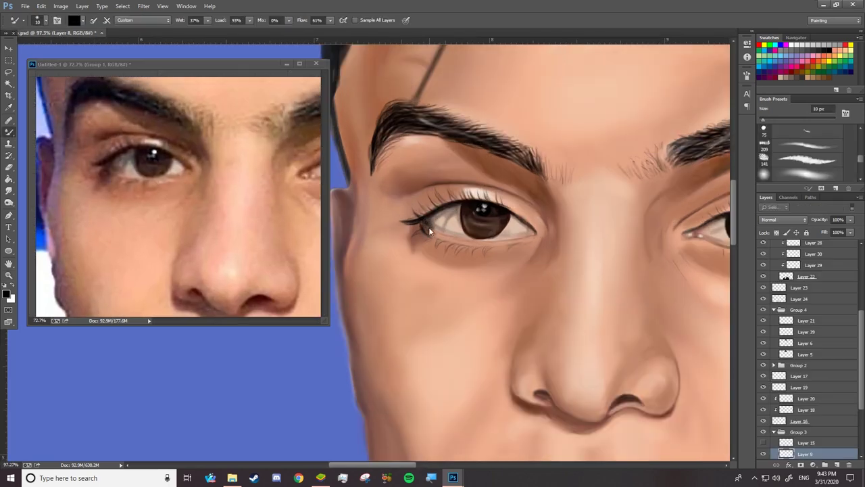
Step: Darken the crease above the right eye in maroon on Layer 3 copy
{"action": "left_click", "coordinate": [588, 274], "text": "alt"}
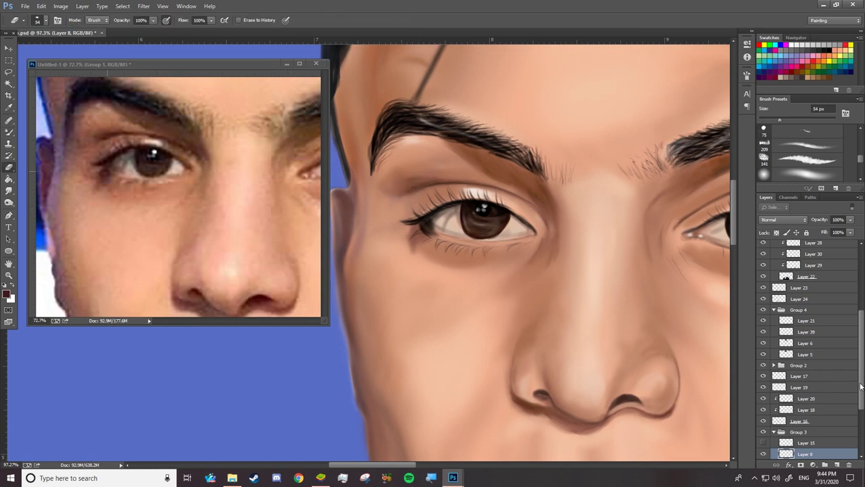
{"action": "left_click", "coordinate": [428, 183], "text": "ctrl"}
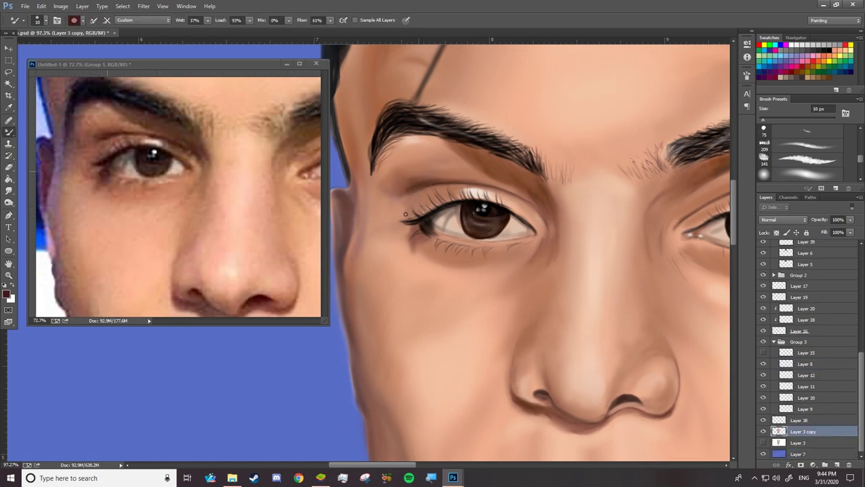
{"action": "key", "text": "bracketright"}
{"action": "key", "text": "bracketright"}
{"action": "key", "text": "bracketright"}
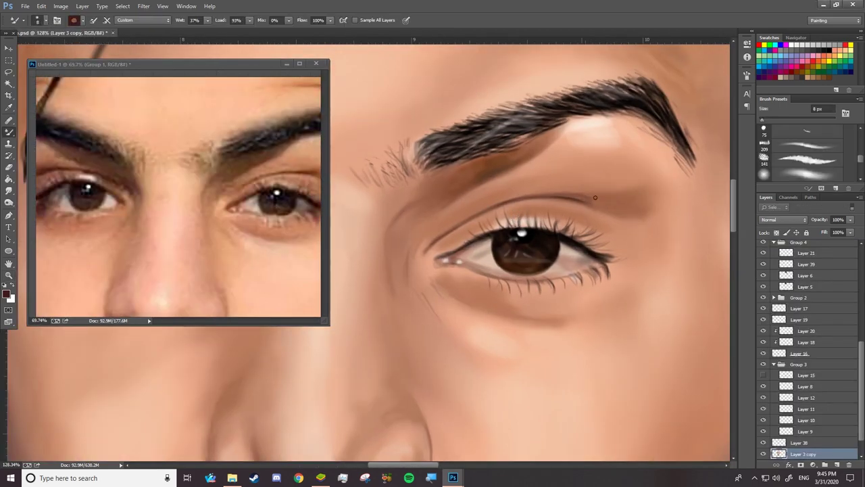
{"action": "left_click_drag", "start_coordinate": [592, 200], "coordinate": [491, 212]}
{"action": "right_click", "coordinate": [572, 198]}
{"action": "key", "text": "Escape"}
{"action": "key", "text": "z"}
{"action": "left_click_drag", "start_coordinate": [615, 201], "coordinate": [355, 304]}
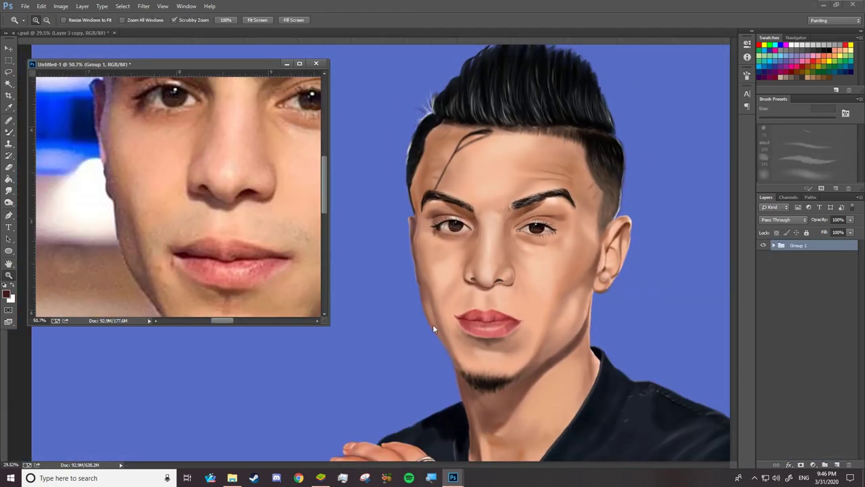
Step: Add a Color Lookup adjustment layer using the Crisp_WarmLook 3DLUT file
{"action": "left_click_drag", "start_coordinate": [480, 338], "coordinate": [503, 307]}
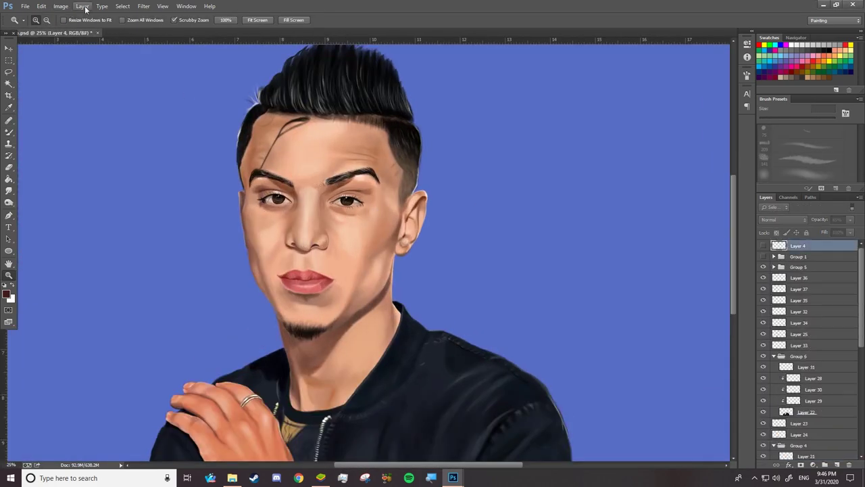
{"action": "left_click", "coordinate": [85, 10]}
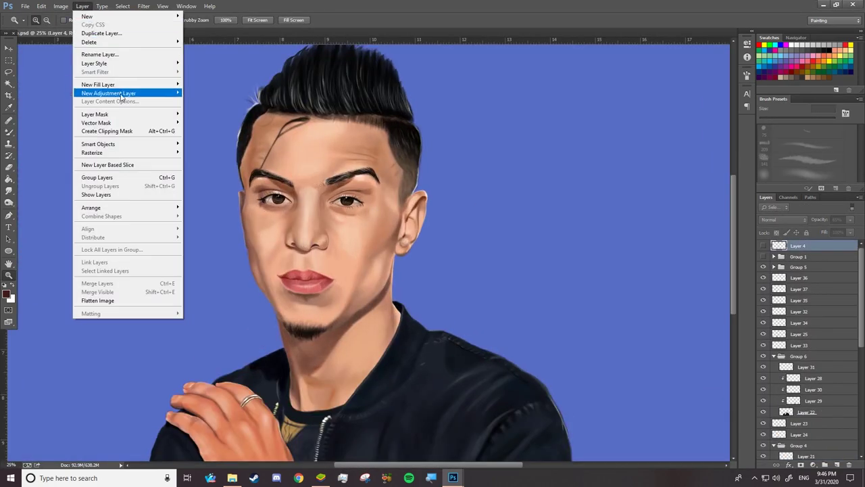
{"action": "left_click", "coordinate": [217, 184]}
{"action": "left_click", "coordinate": [507, 153]}
{"action": "left_click", "coordinate": [703, 65]}
{"action": "left_click", "coordinate": [696, 106]}
{"action": "key", "text": "Down"}
{"action": "key", "text": "Down"}
{"action": "key", "text": "Down"}
{"action": "key", "text": "Down"}
{"action": "key", "text": "Down"}
{"action": "key", "text": "Down"}
{"action": "key", "text": "Down"}
{"action": "key", "text": "Down"}
{"action": "key", "text": "Down"}
{"action": "key", "text": "Down"}
{"action": "key", "text": "Down"}
{"action": "key", "text": "Down"}
{"action": "key", "text": "Down"}
{"action": "key", "text": "Down"}
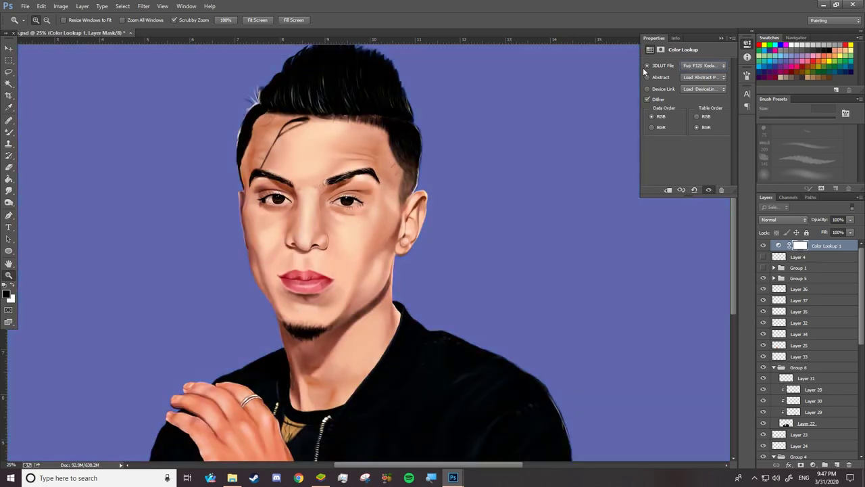
{"action": "key", "text": "Down"}
{"action": "key", "text": "Up"}
{"action": "key", "text": "Up"}
{"action": "key", "text": "Up"}
{"action": "key", "text": "Up"}
{"action": "key", "text": "Up"}
{"action": "key", "text": "Up"}
{"action": "key", "text": "Up"}
{"action": "key", "text": "Up"}
{"action": "key", "text": "Up"}
{"action": "key", "text": "Up"}
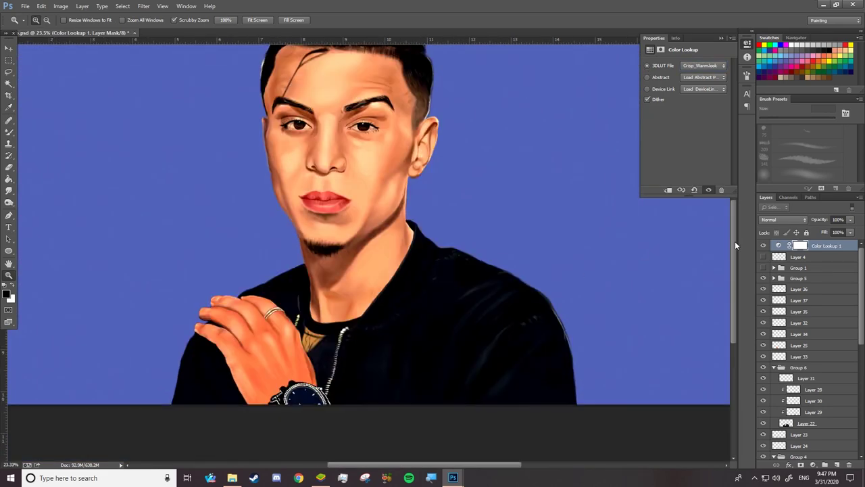
Step: Toggle the Color Lookup layer on and off to compare, then save the painting
{"action": "left_click", "coordinate": [763, 245]}
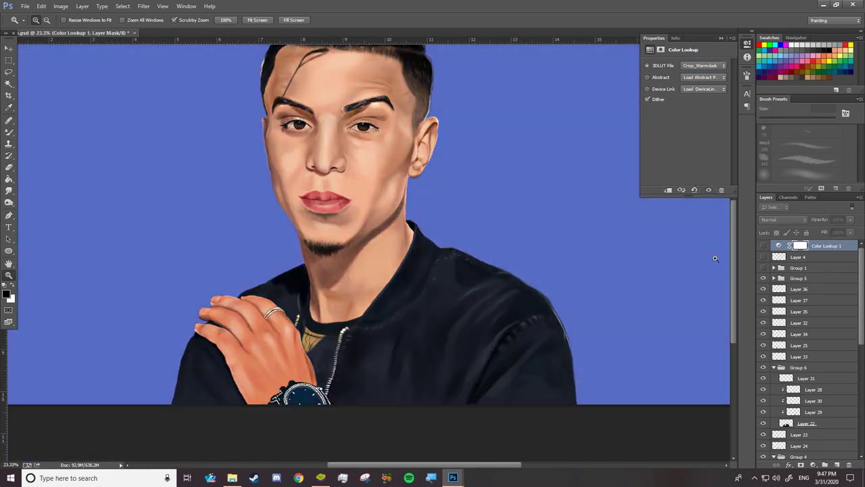
{"action": "key", "text": "ctrl+0"}
{"action": "left_click", "coordinate": [763, 246]}
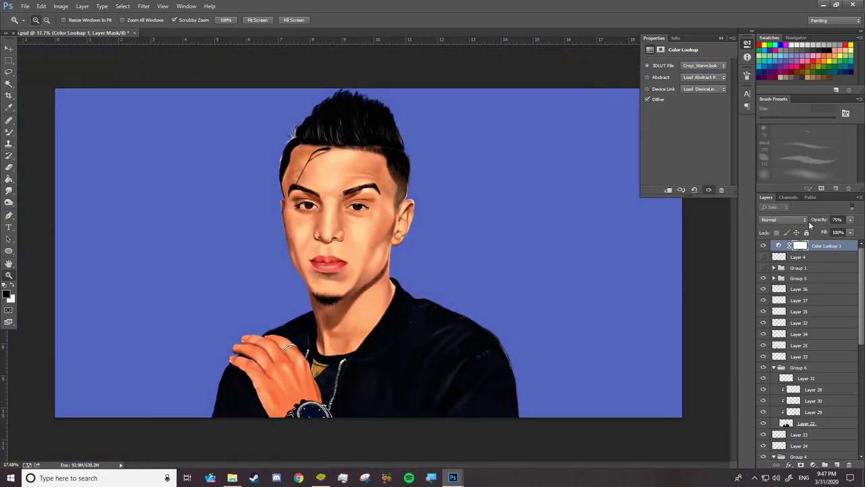
{"action": "left_click", "coordinate": [763, 246]}
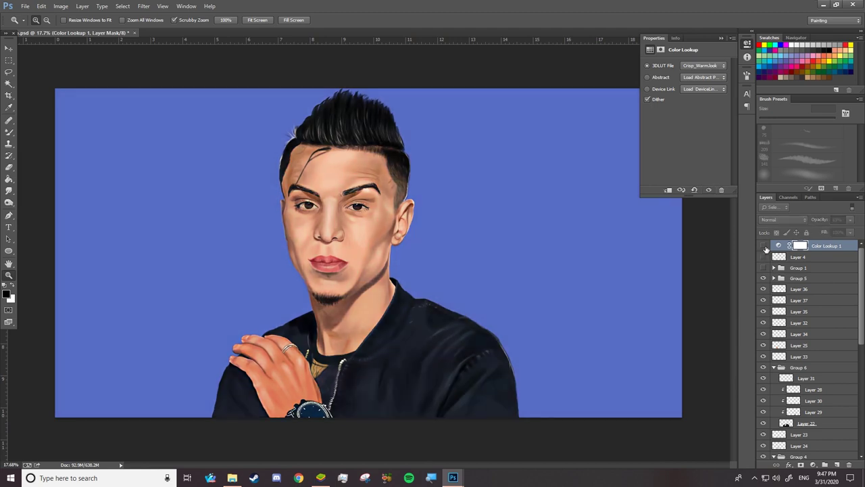
{"action": "left_click", "coordinate": [763, 246]}
{"action": "left_click", "coordinate": [763, 246]}
{"action": "left_click", "coordinate": [764, 246]}
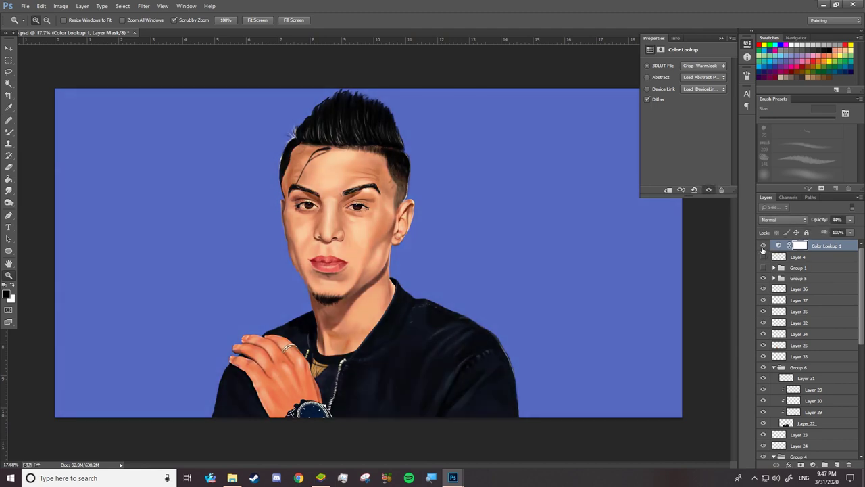
{"action": "left_click_drag", "start_coordinate": [330, 161], "coordinate": [427, 250]}
{"action": "key", "text": "ctrl+s"}
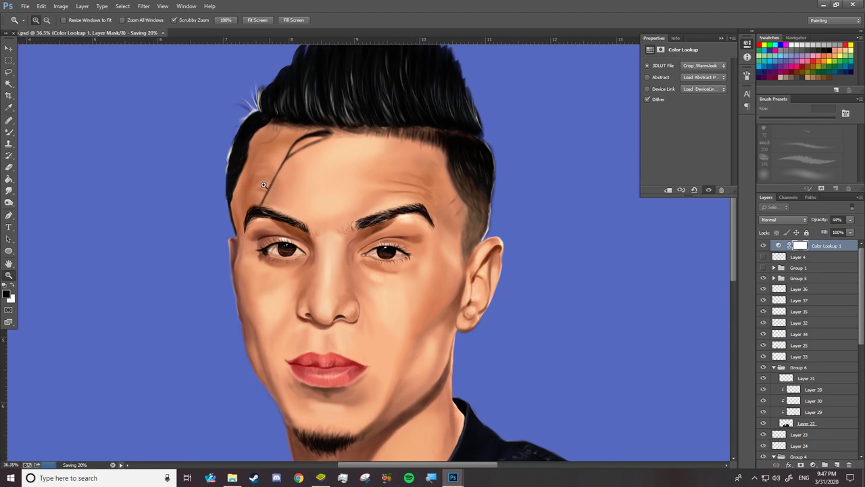
Step: Try File > Save As on the portrait, then dismiss the background-save-in-progress error
{"action": "left_click_drag", "start_coordinate": [284, 365], "coordinate": [302, 257]}
{"action": "left_click_drag", "start_coordinate": [285, 225], "coordinate": [224, 223]}
{"action": "left_click", "coordinate": [25, 6]}
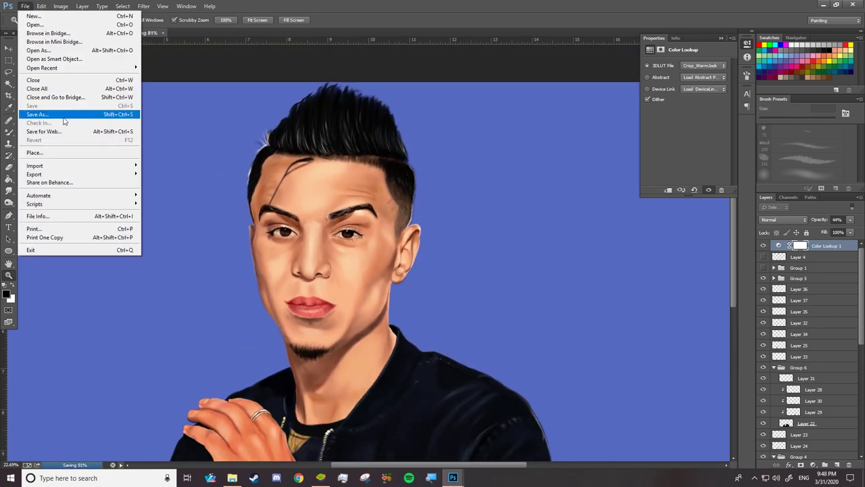
{"action": "left_click", "coordinate": [48, 115]}
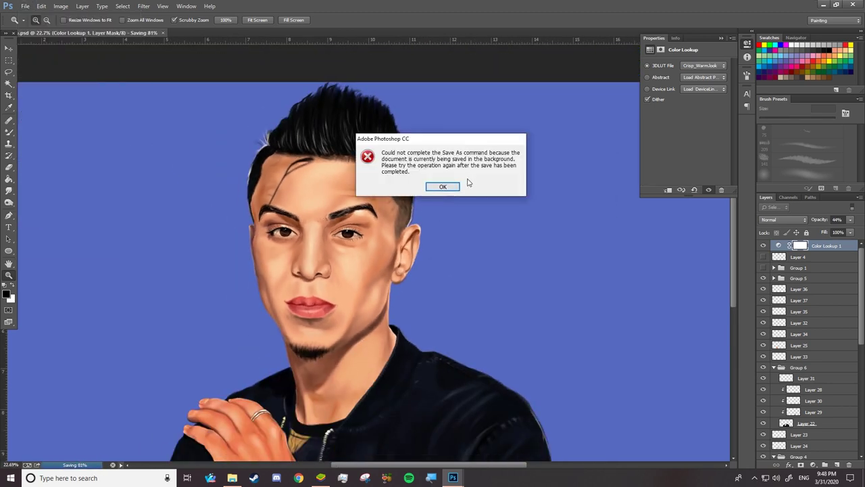
{"action": "left_click", "coordinate": [443, 187]}
{"action": "left_click_drag", "start_coordinate": [454, 193], "coordinate": [455, 235]}
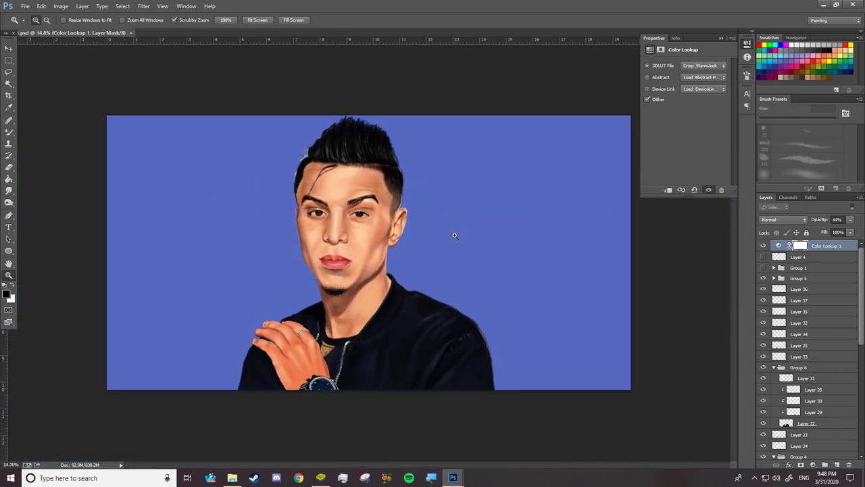